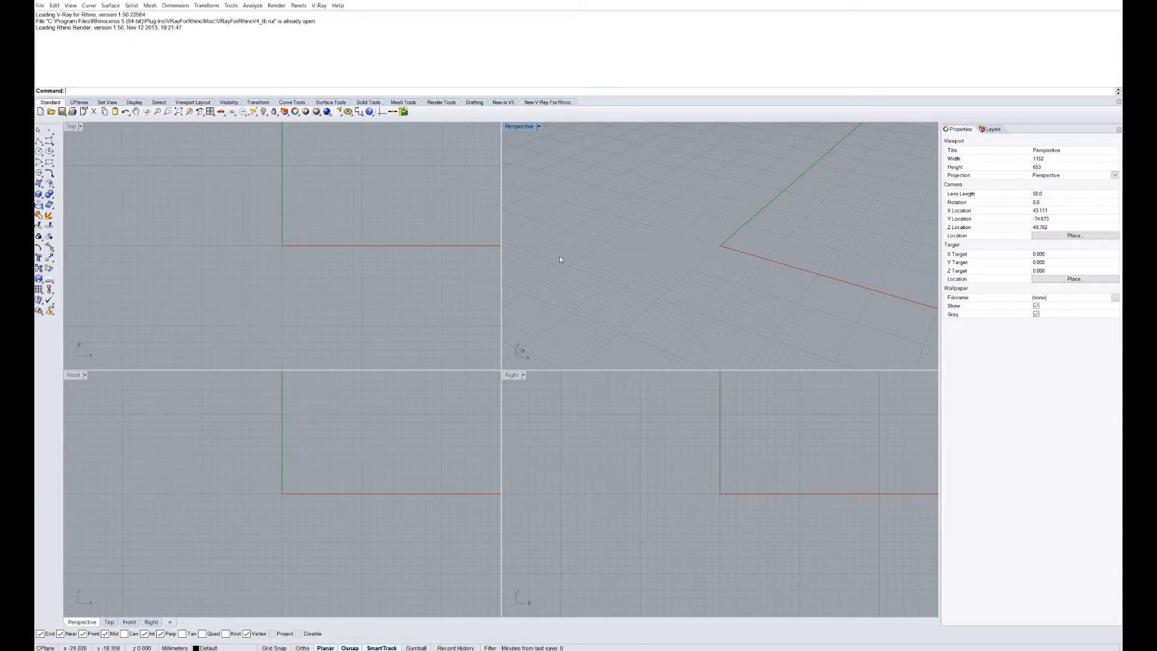
Import the survey drawing POINT RESOLUTION SITE copy.dwg with the Import command.
text(Import)
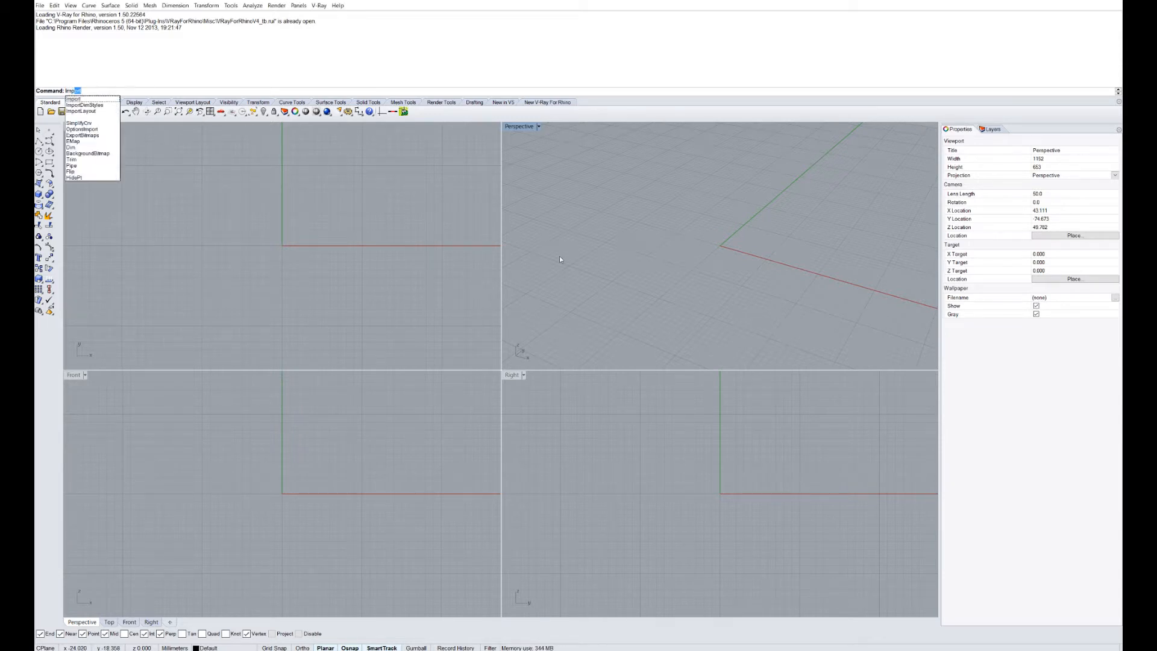
key(Return)
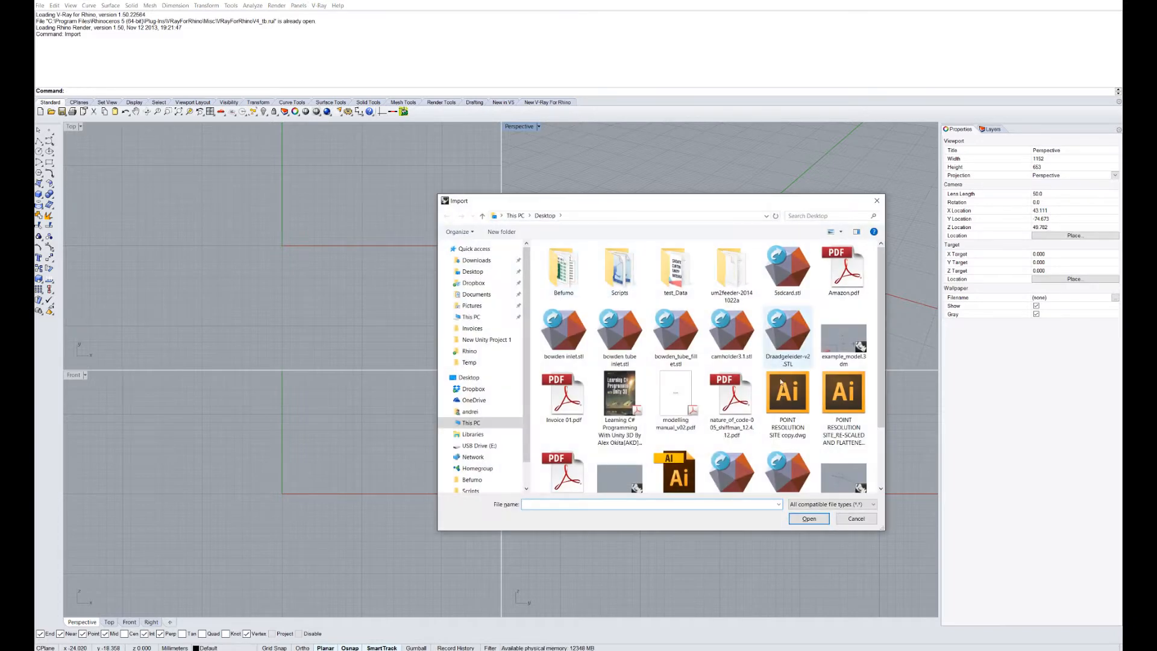
click(792, 408)
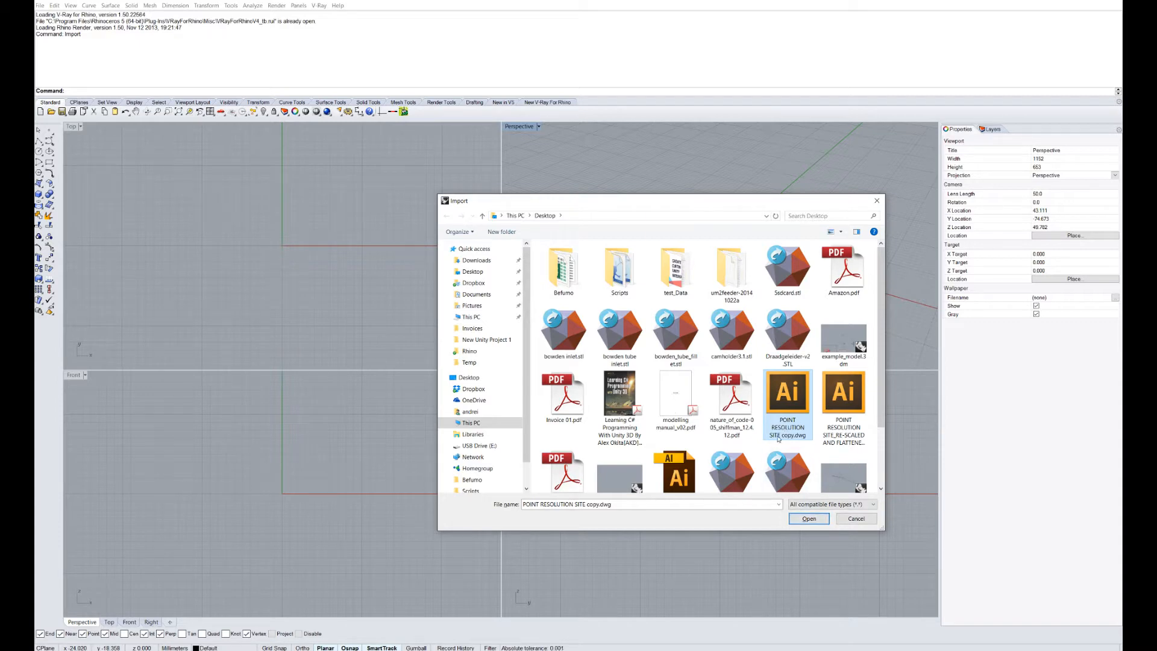
click(804, 518)
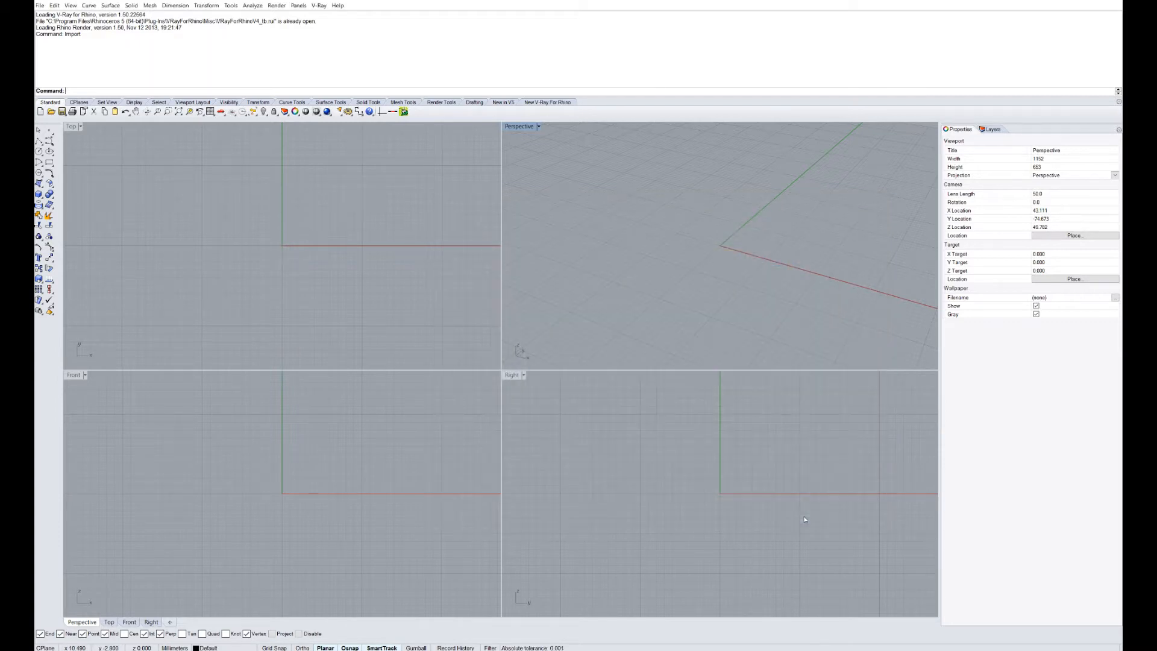
Maximize the Top view and try selecting the quarter blocks of the map.
double_click(70, 128)
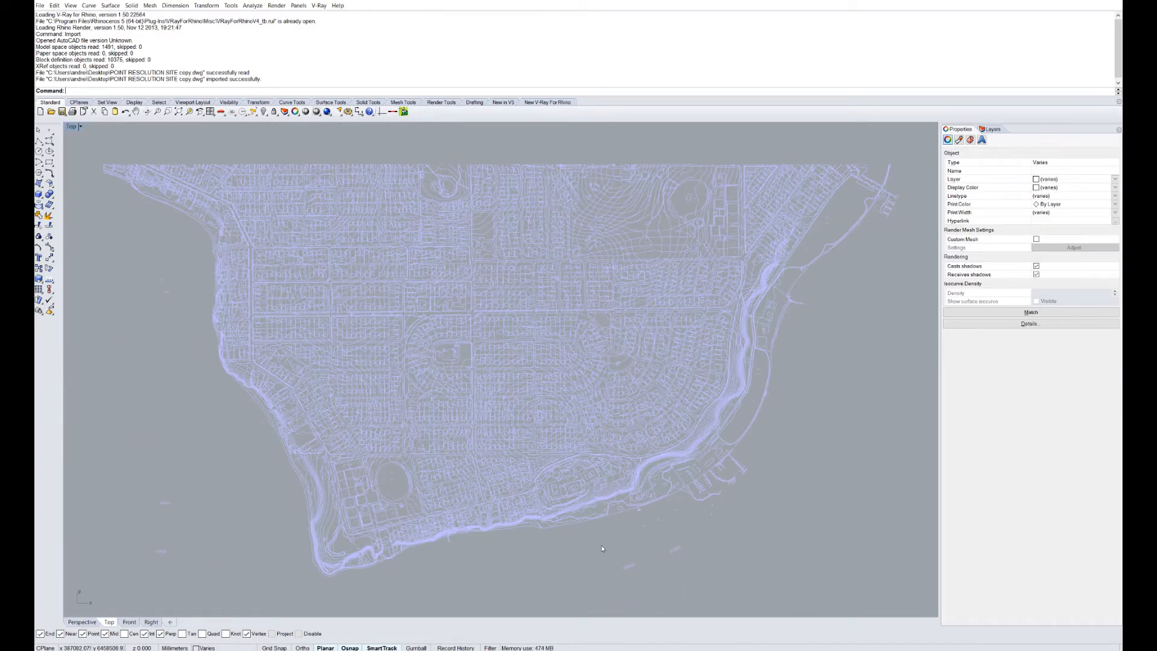
key(Escape)
click(633, 433)
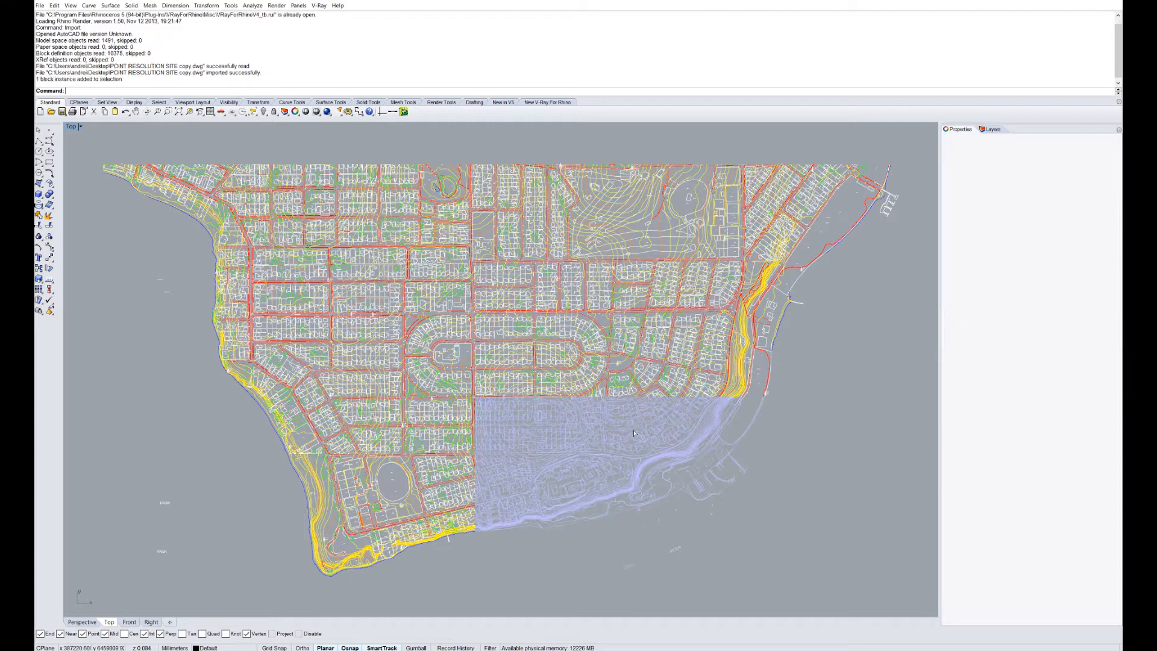
click(602, 317)
click(389, 297)
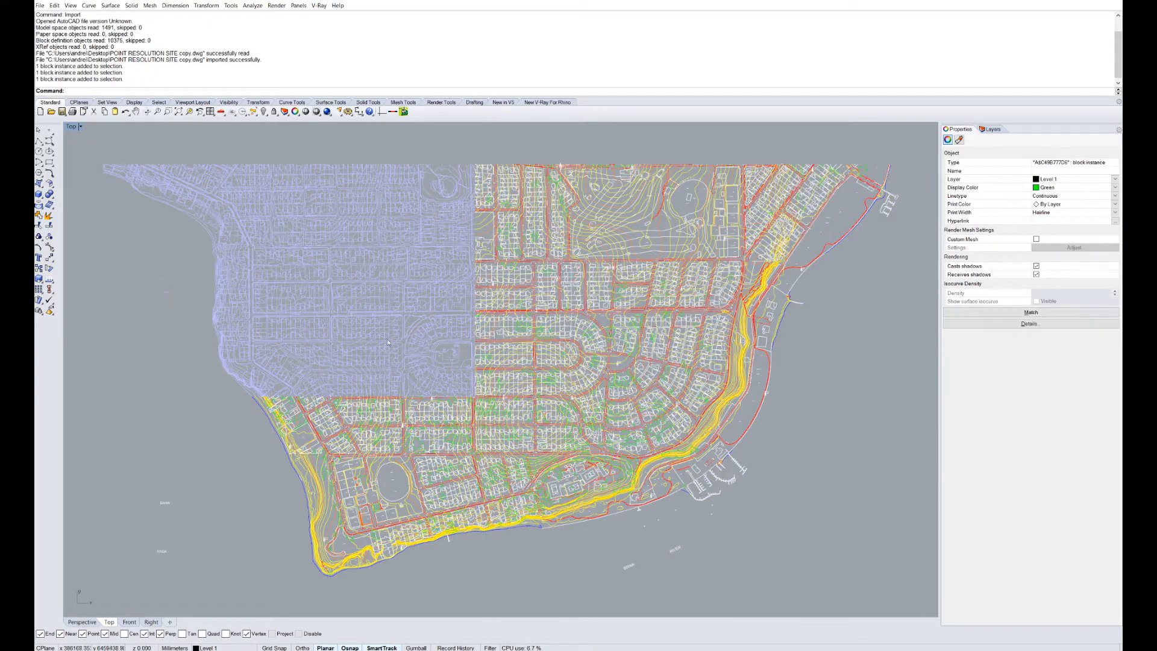
click(518, 327)
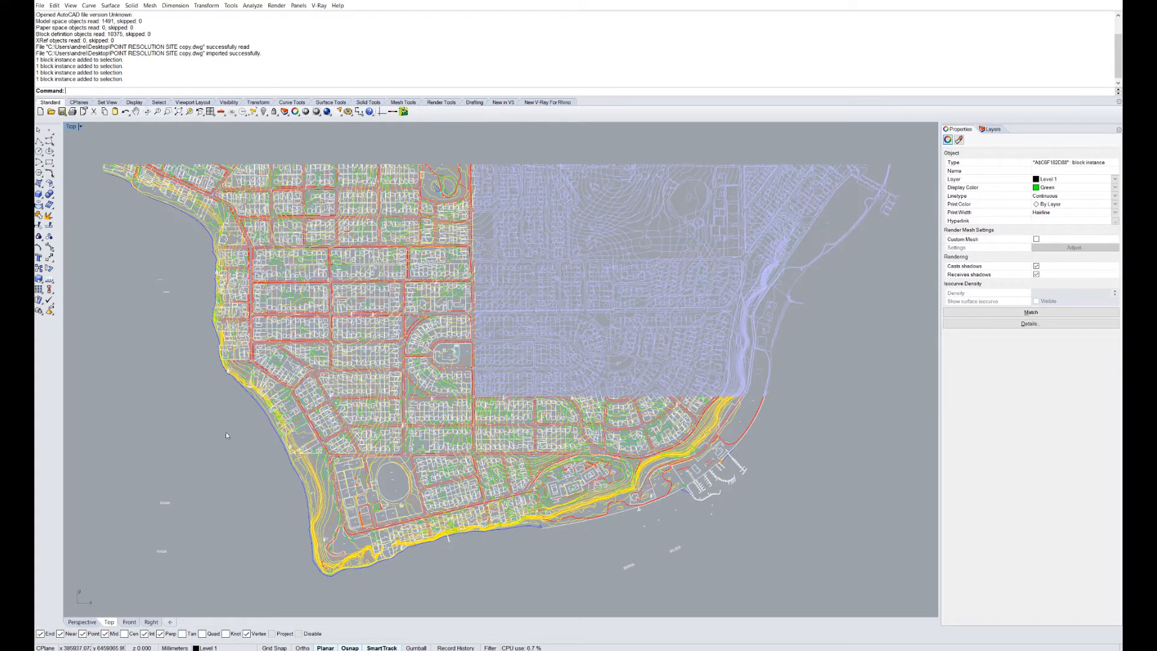
drag(200, 370, 512, 606)
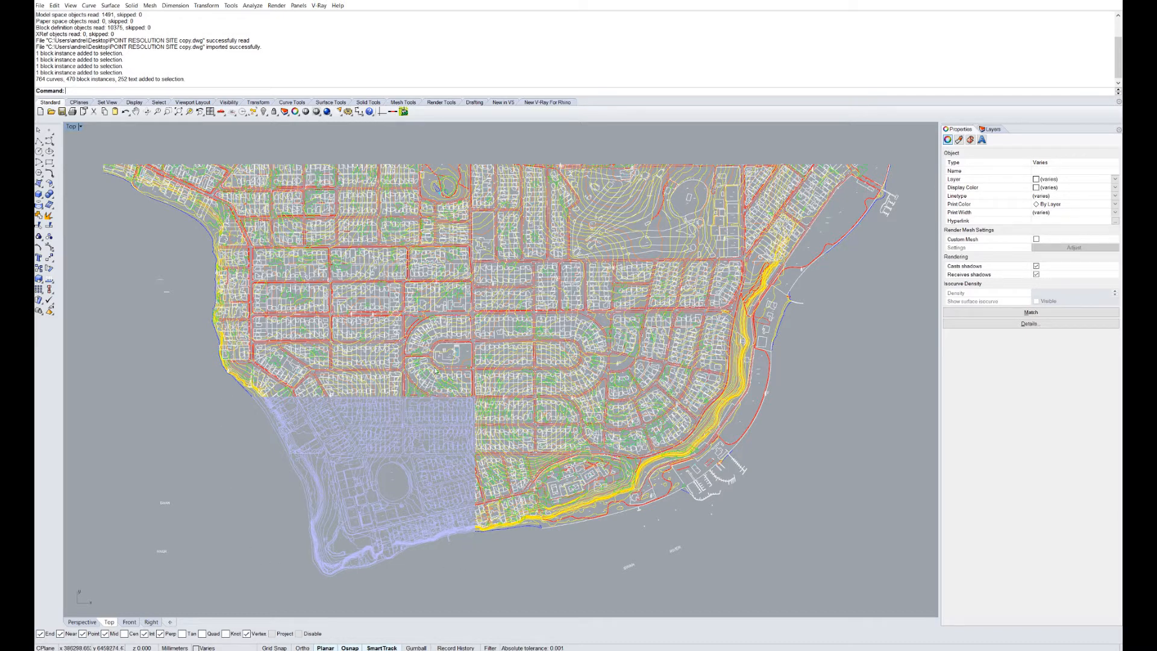
Delete the lower-right, upper-right and upper-left map blocks, leaving the southwest quarter.
click(543, 438)
key(Delete)
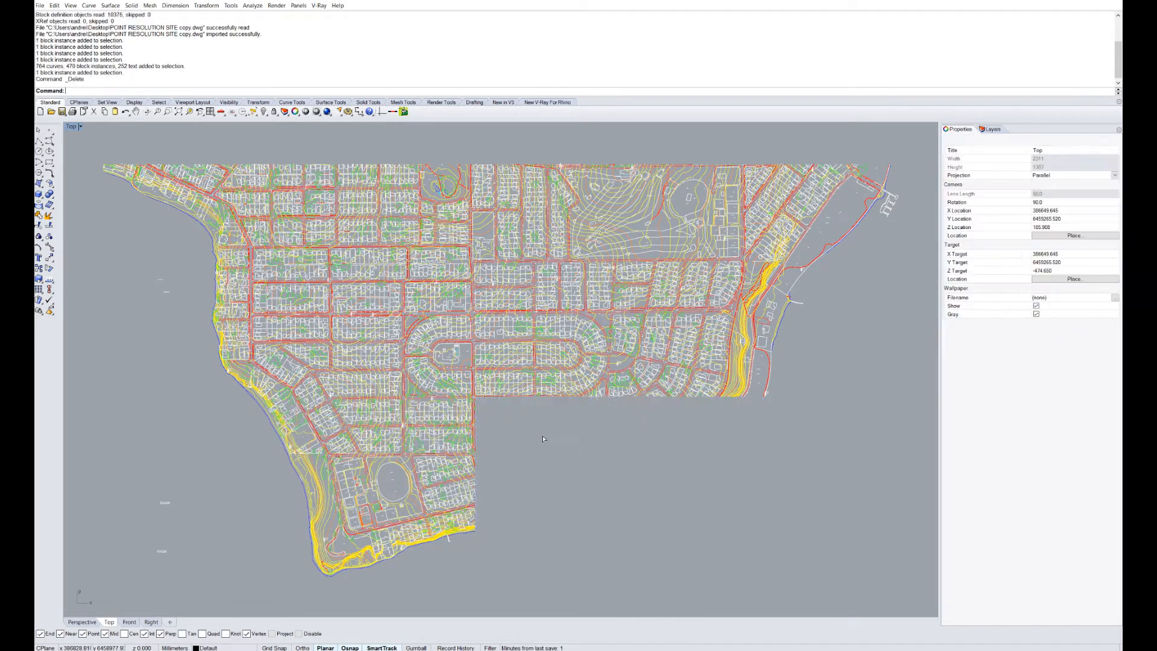
click(539, 383)
key(Delete)
click(402, 326)
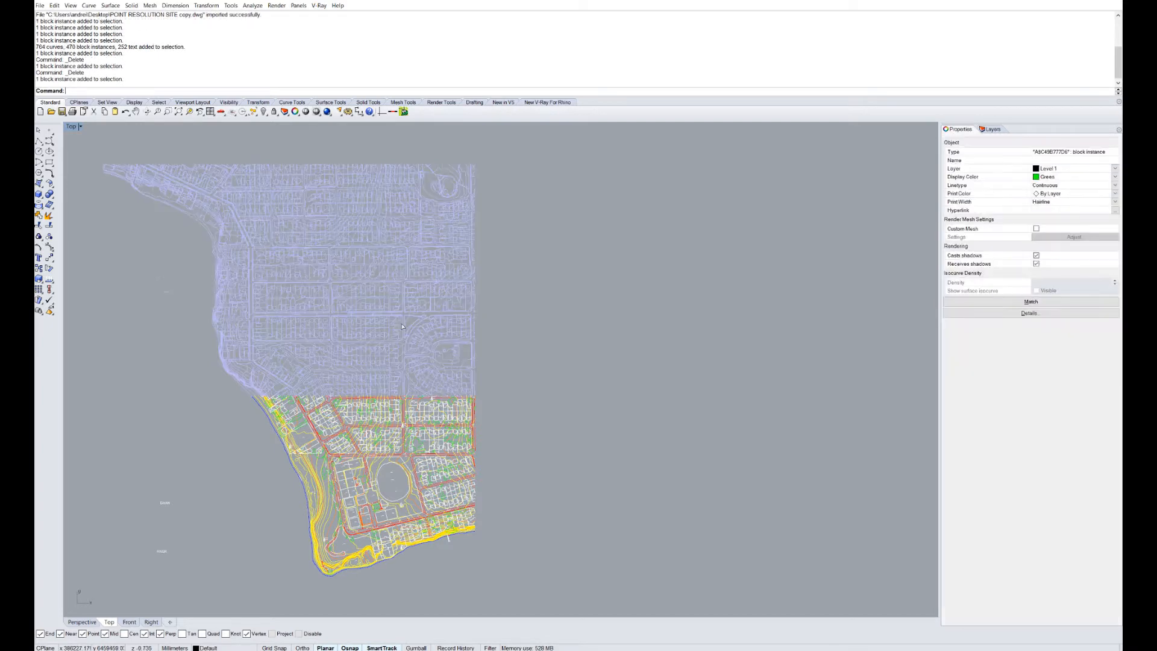
key(Delete)
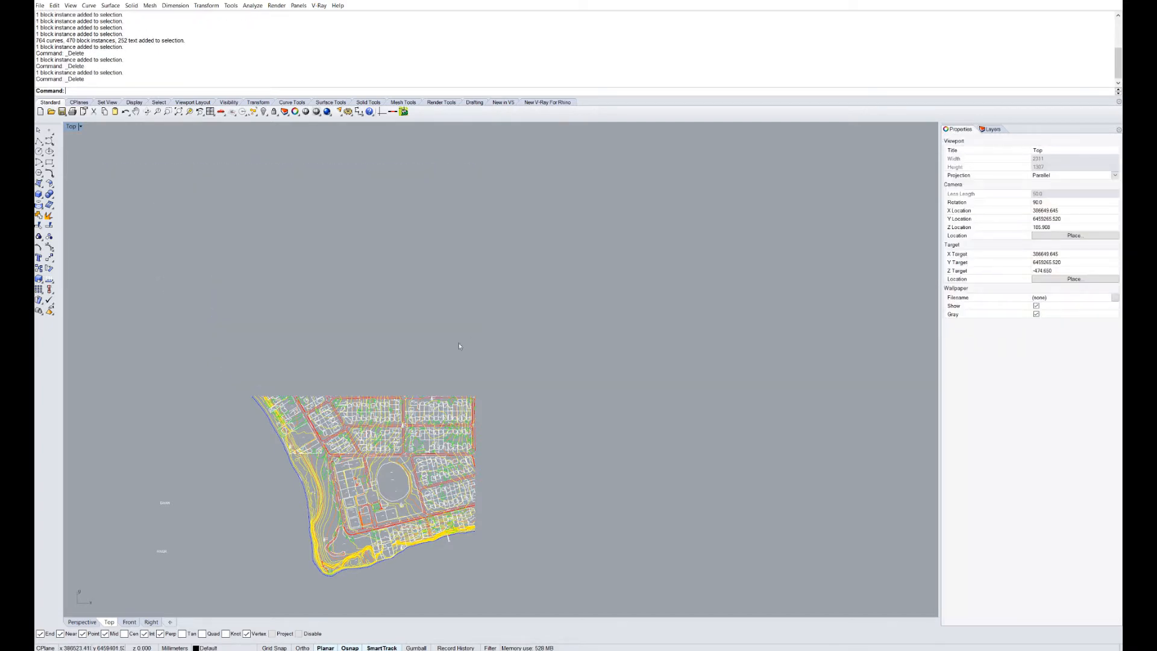
Measure across the road beside BEATRICE with Distance, which reads 7.482 millimeters.
scroll(341, 512, up, 3)
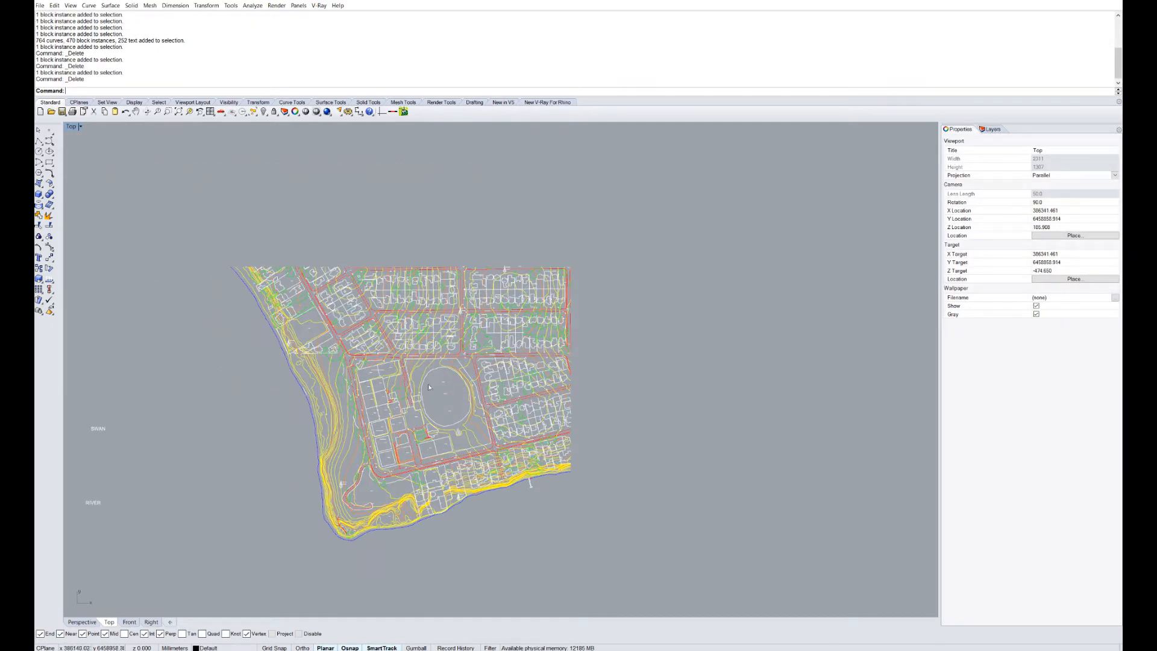
text(Distance)
key(Return)
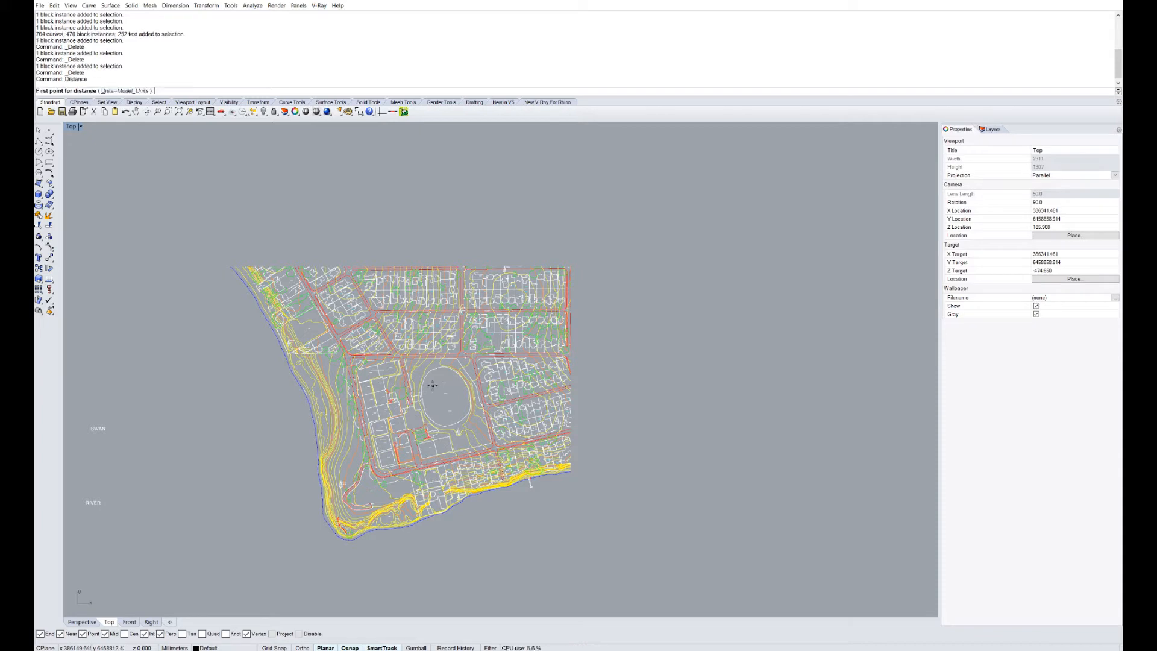
scroll(434, 341, up, 3)
scroll(458, 390, up, 8)
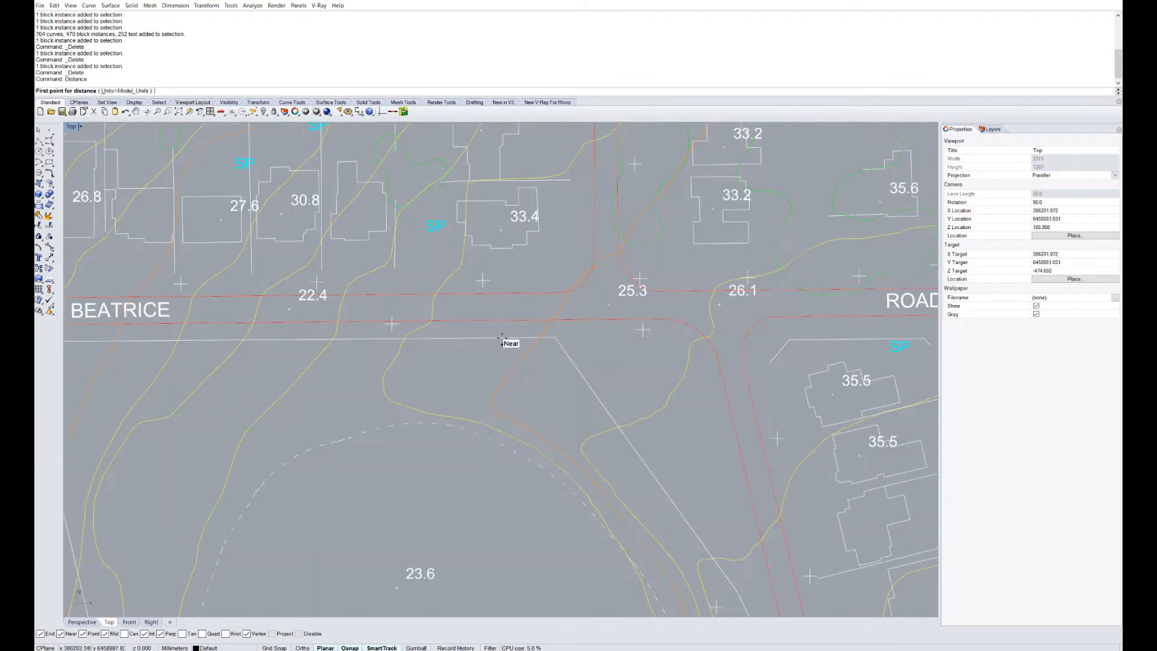
click(501, 278)
click(505, 314)
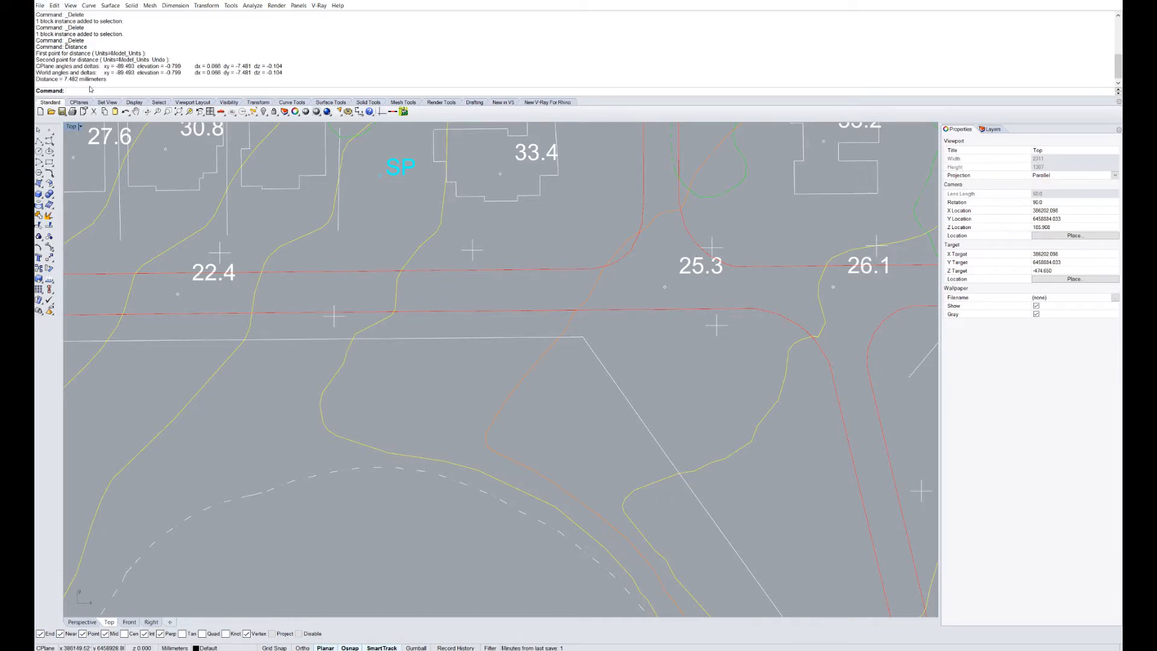
scroll(394, 309, down, 15)
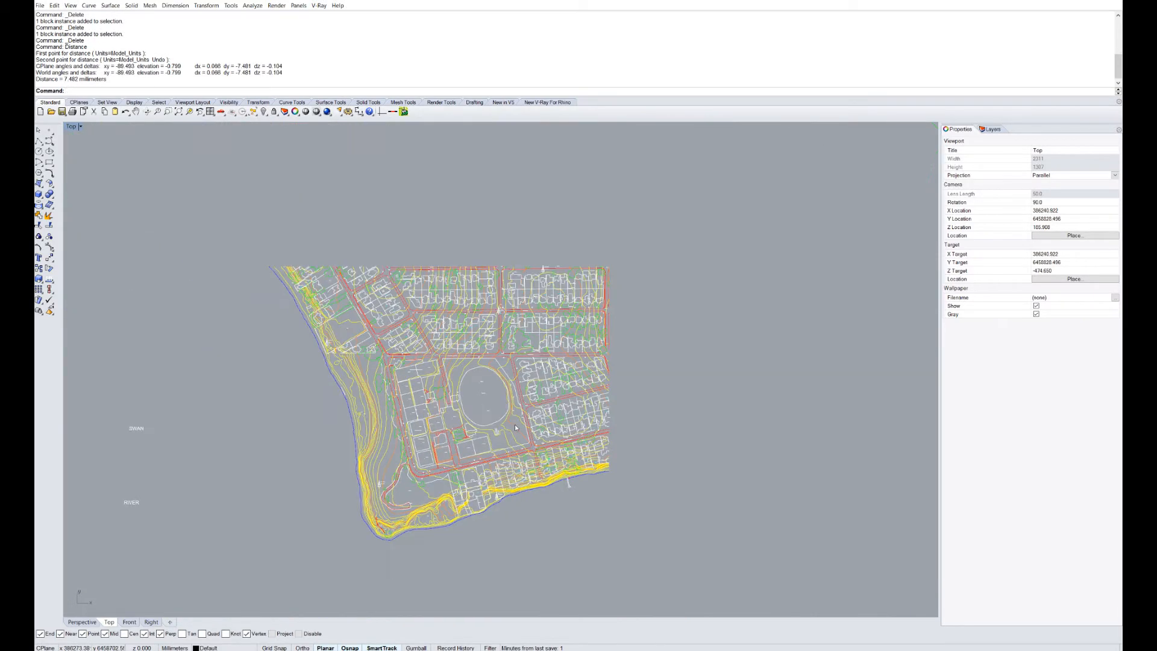
scroll(481, 356, up, 3)
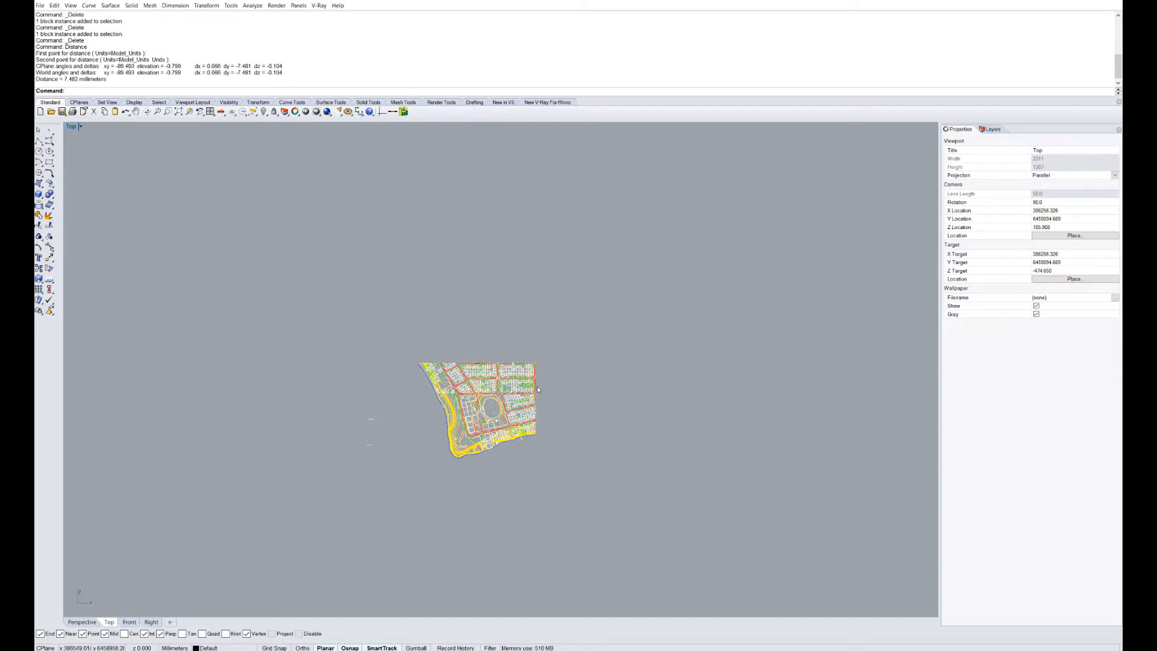
key(ctrl+a)
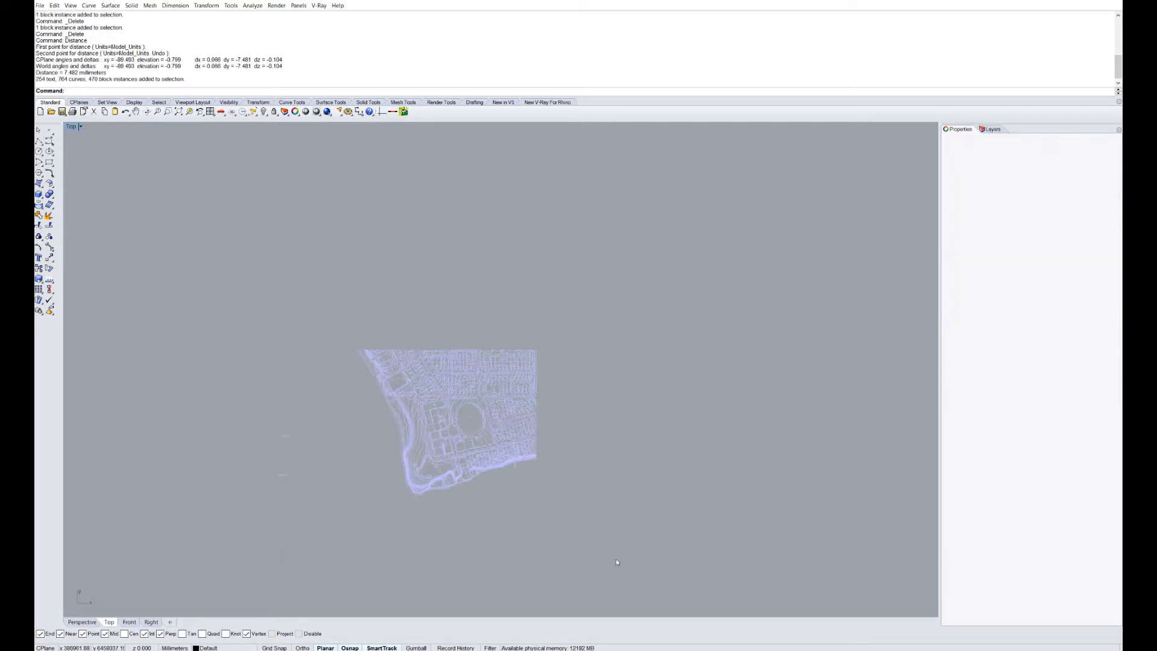
key(Escape)
Set Model units to Meters in Options' Units page, answering No to scaling objects.
text(Options)
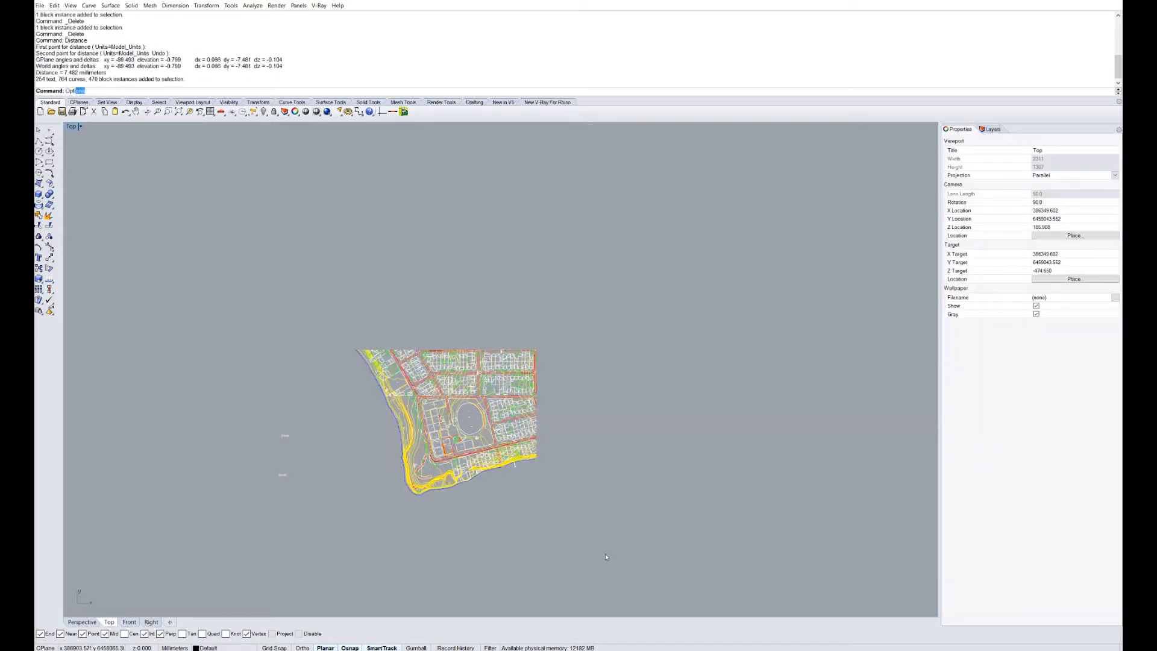
key(Return)
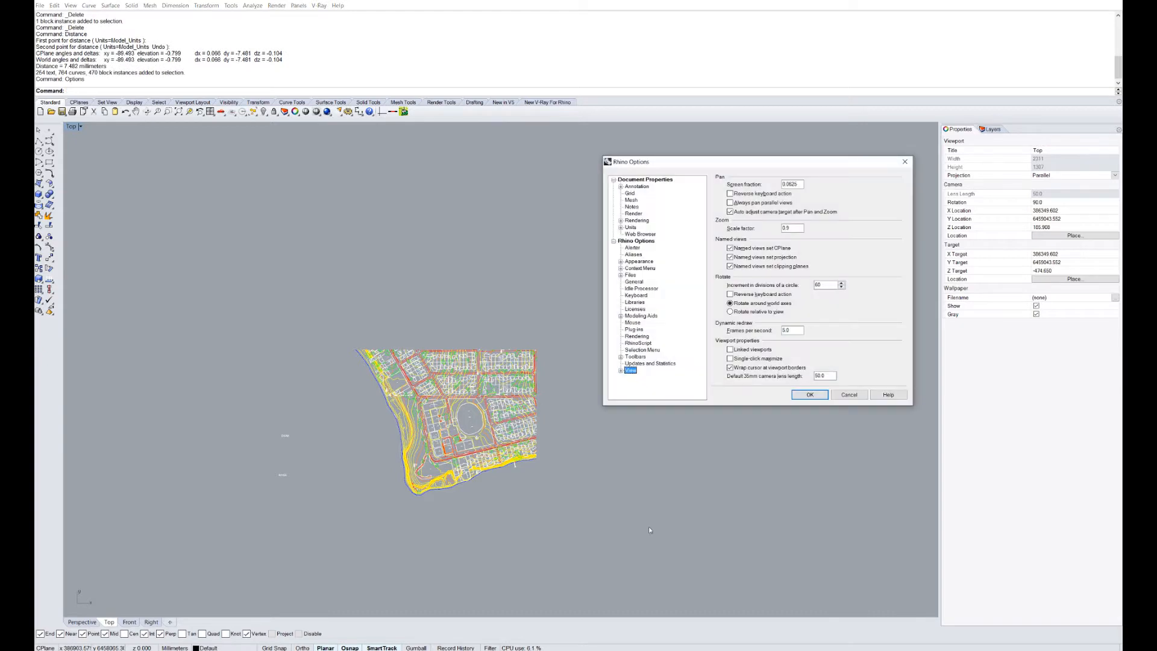
click(630, 228)
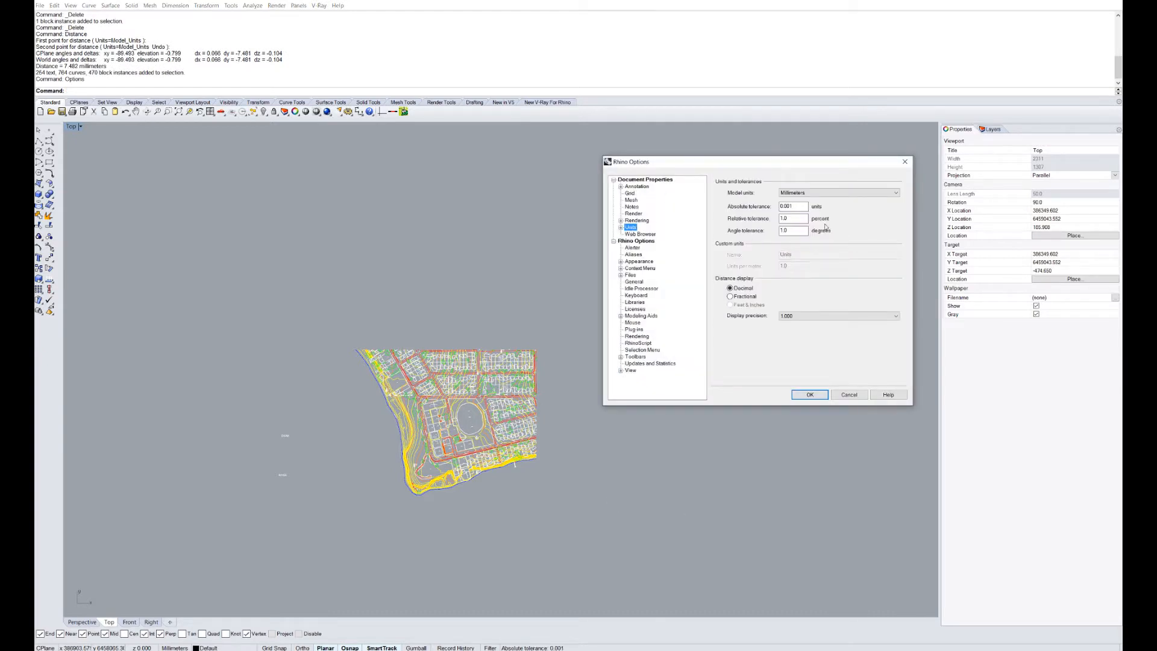
click(796, 193)
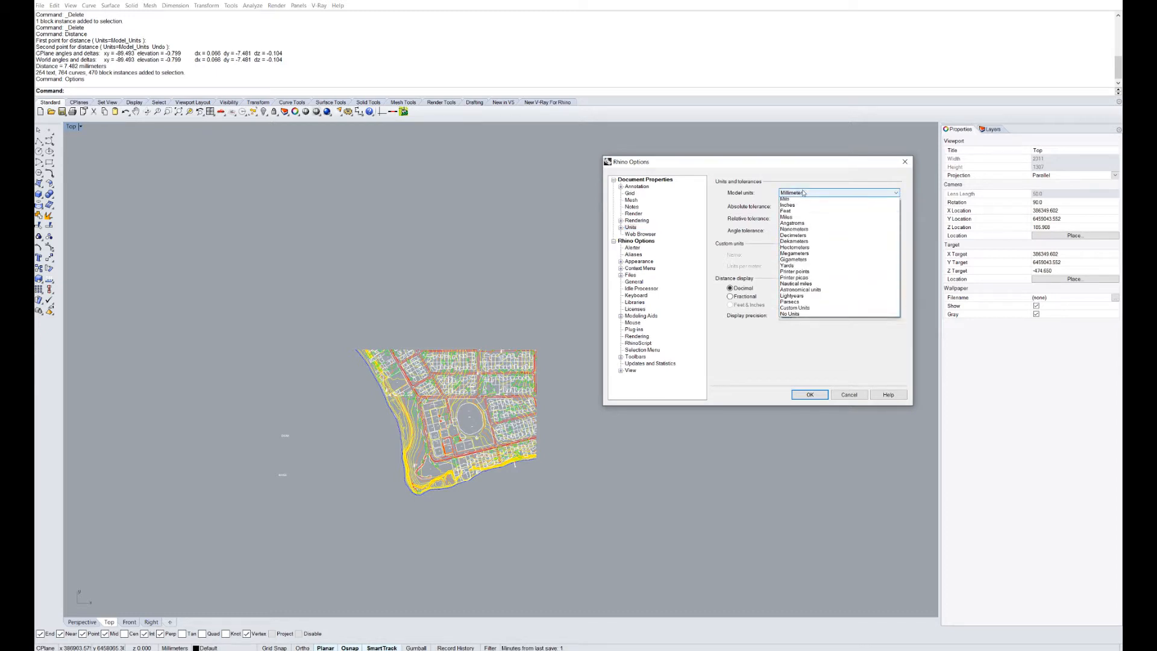
click(804, 219)
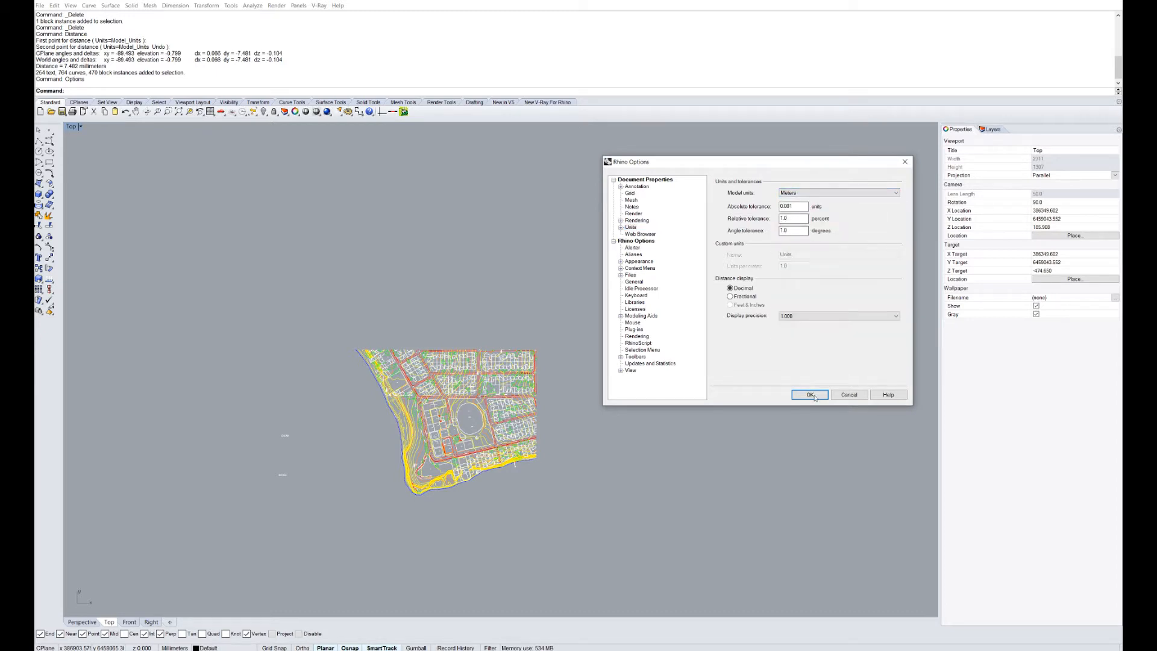
click(809, 395)
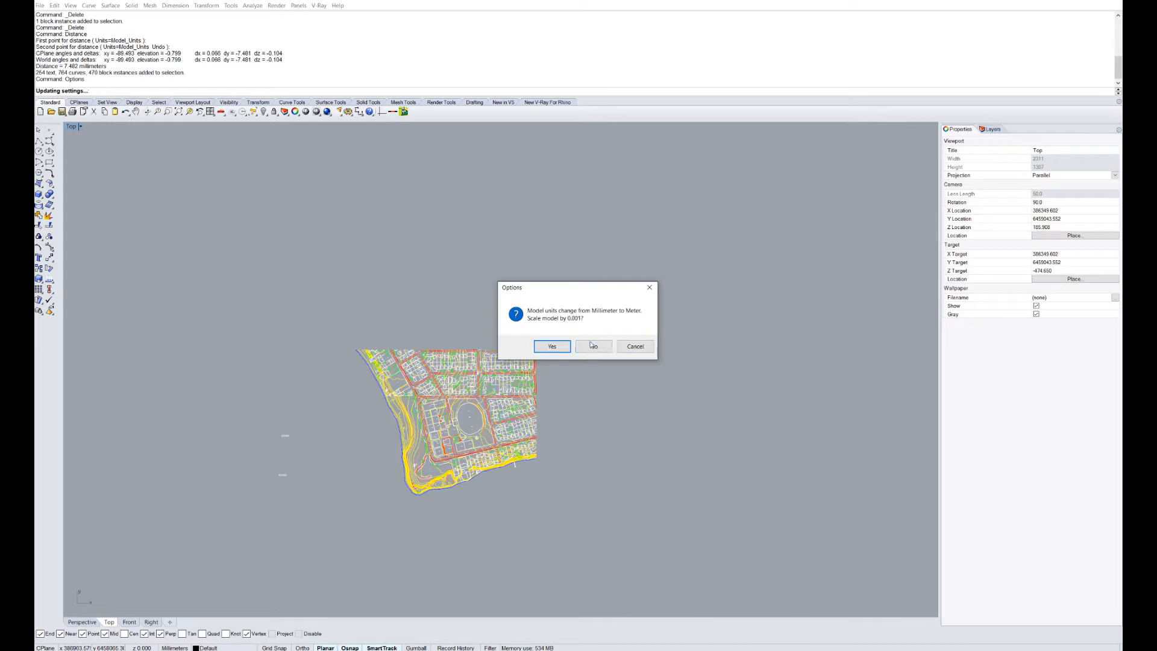
click(591, 352)
scroll(570, 350, up, 10)
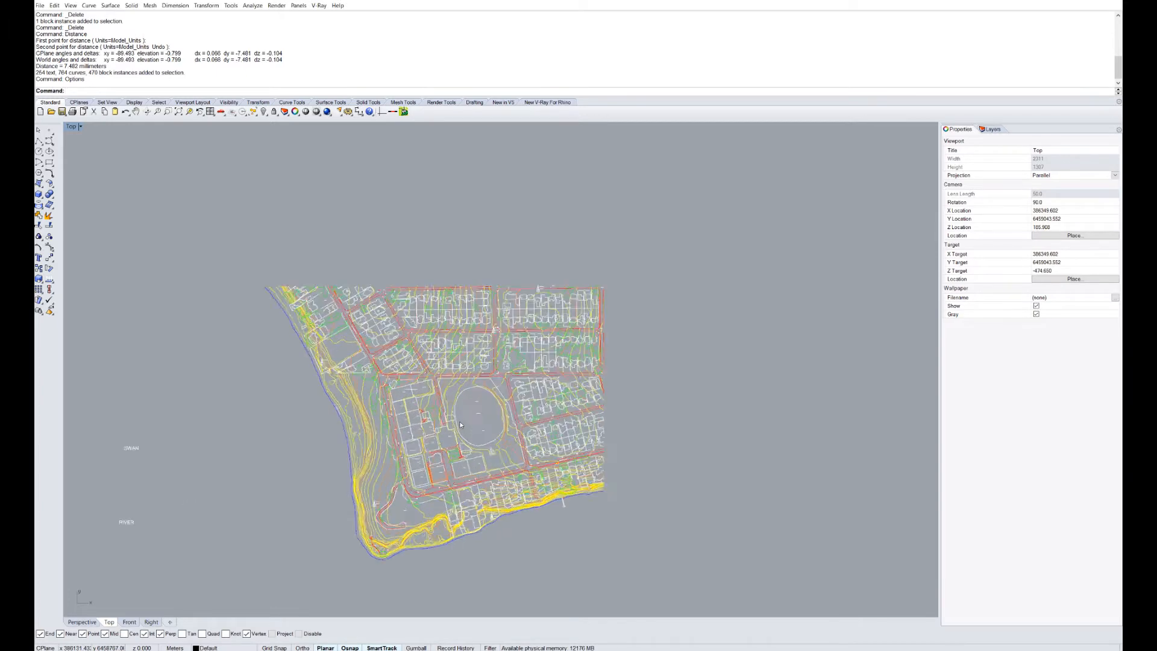
Re-measure the Beatrice road width with Distance, now reading 7.478 meters.
scroll(570, 350, up, 5)
text(Dis)
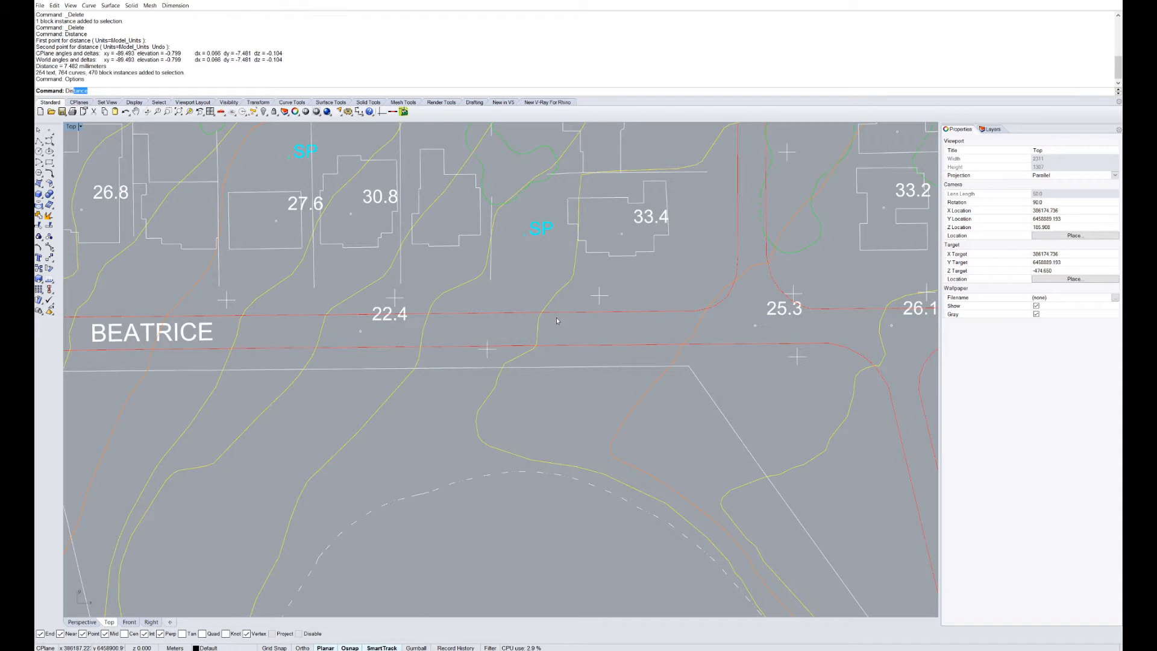
key(Return)
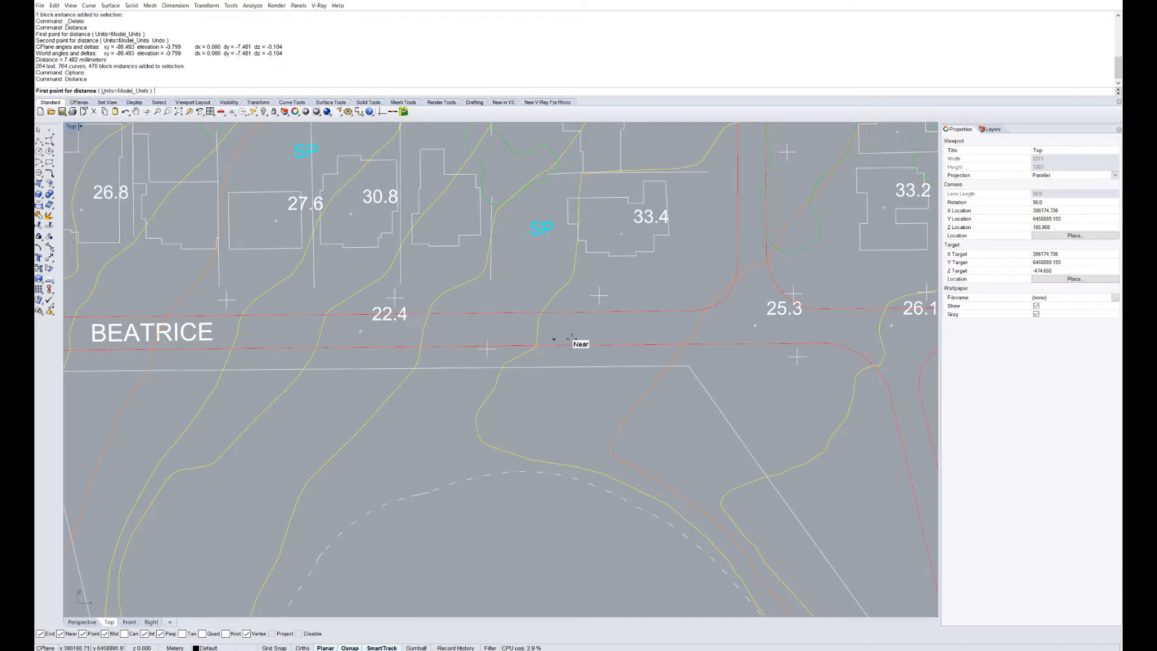
click(613, 312)
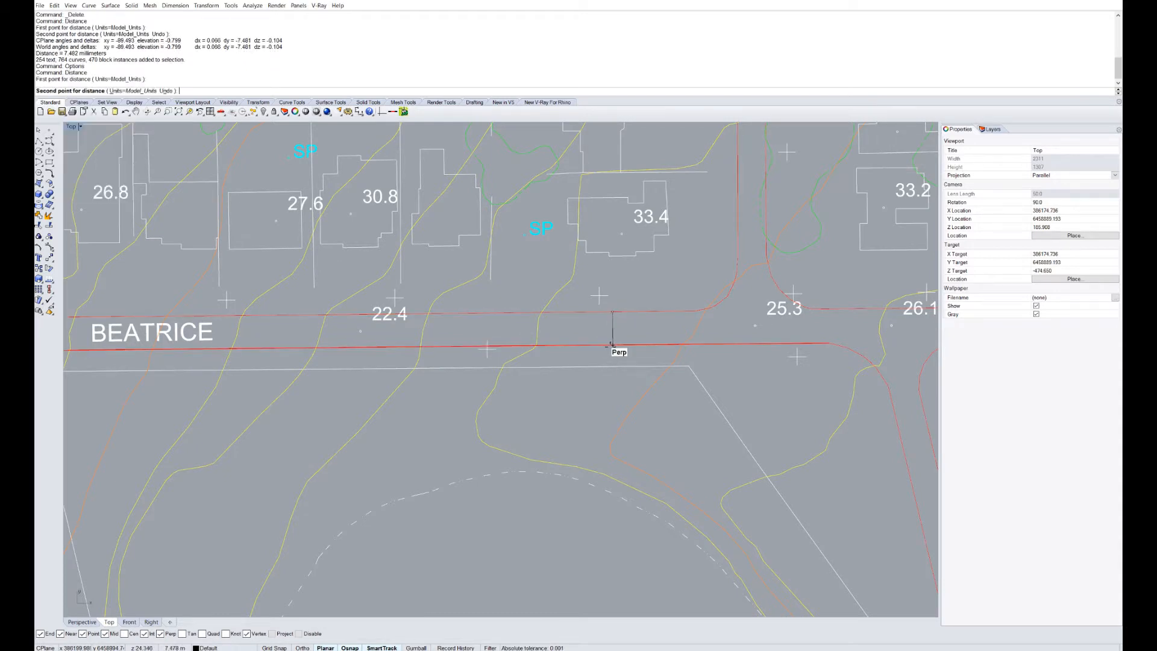
click(611, 346)
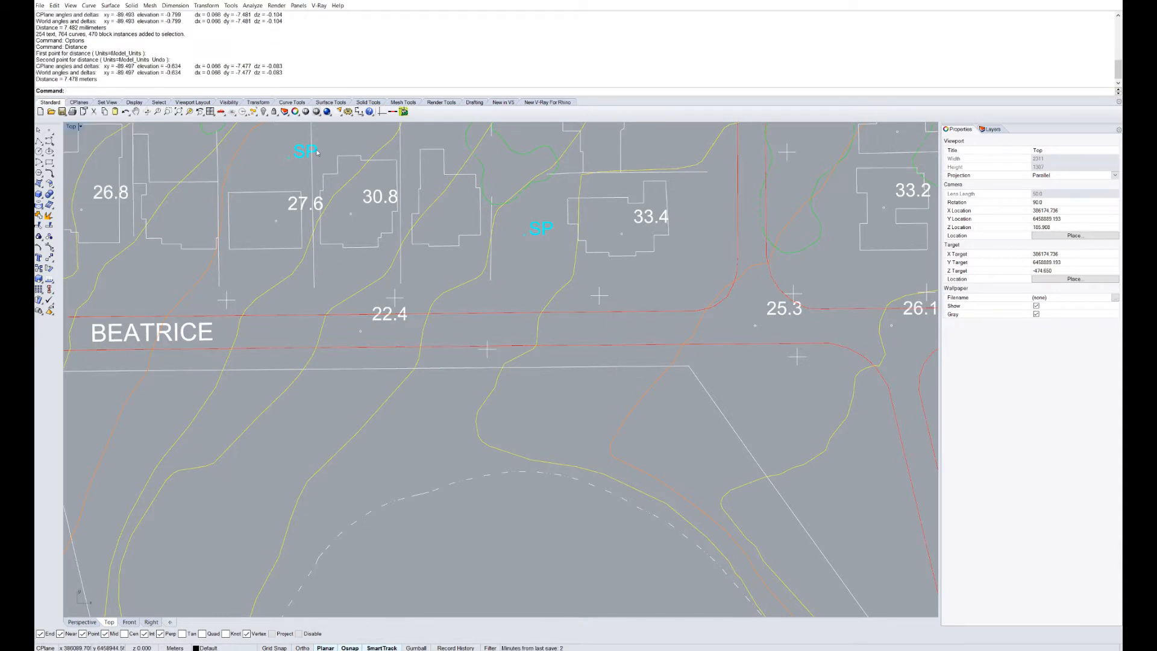
scroll(530, 319, down, 15)
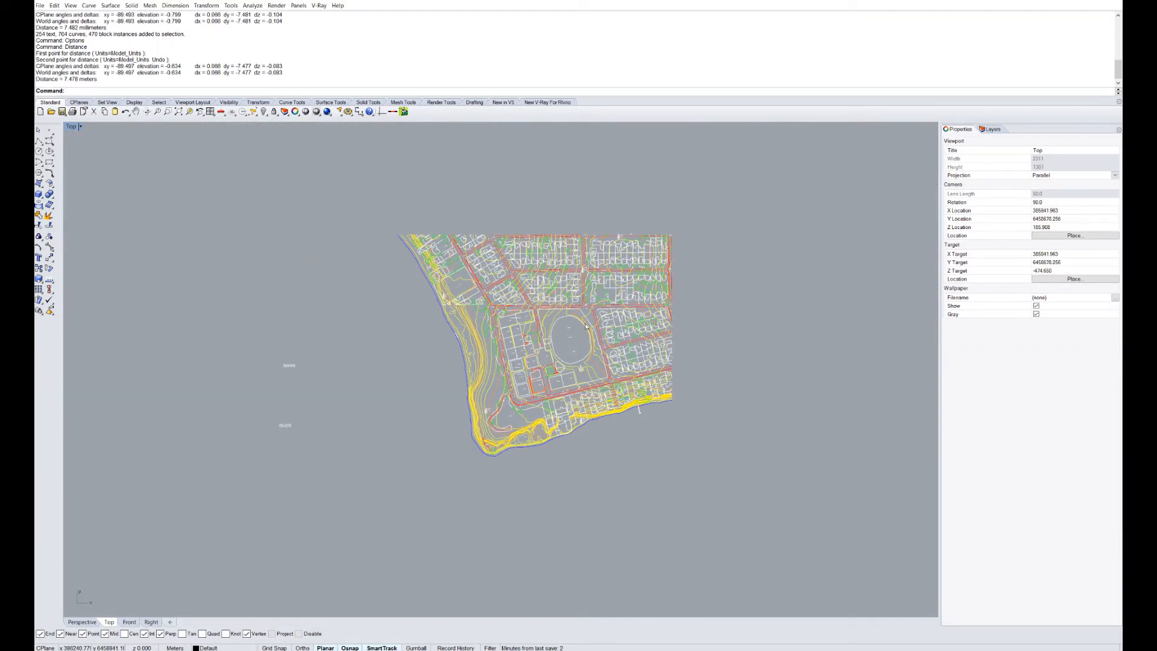
Start a trial line at the origin 0,0,0 to gauge how far away the survey lies.
text(Line)
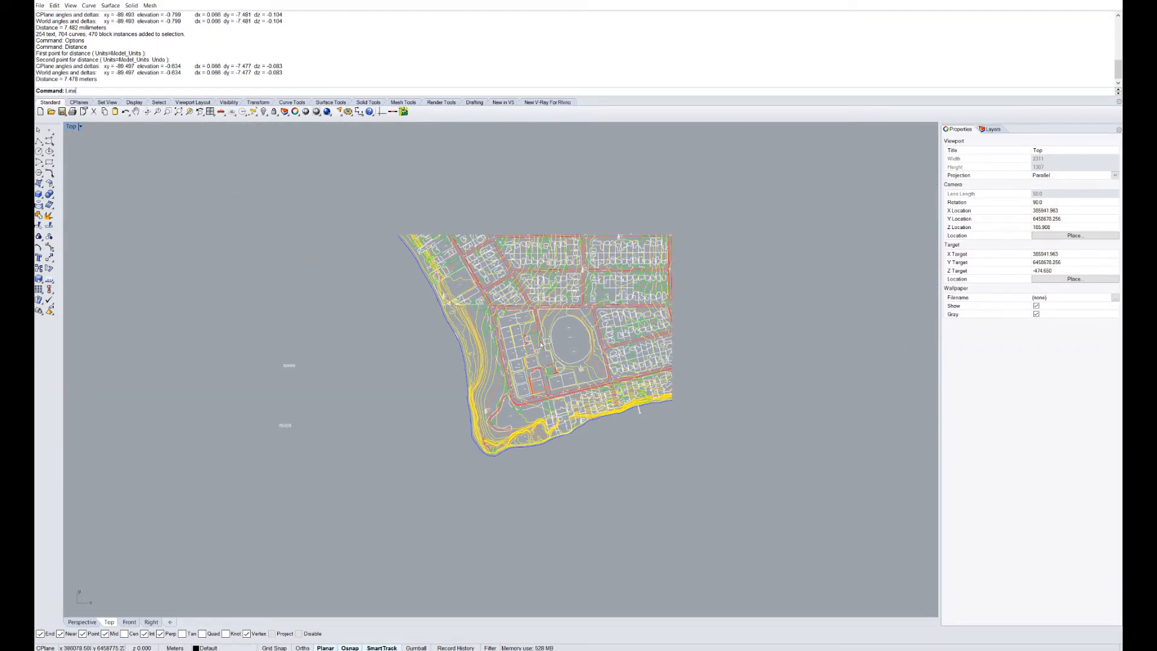
key(Return)
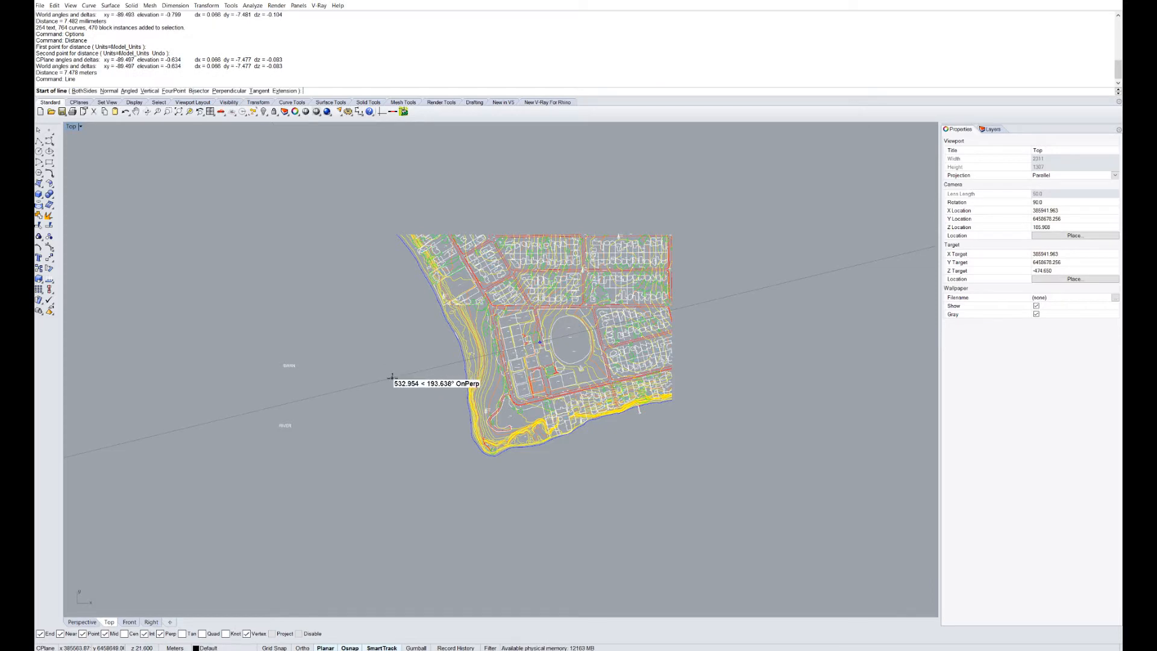
text(0,0,0)
key(Return)
key(Escape)
key(Return)
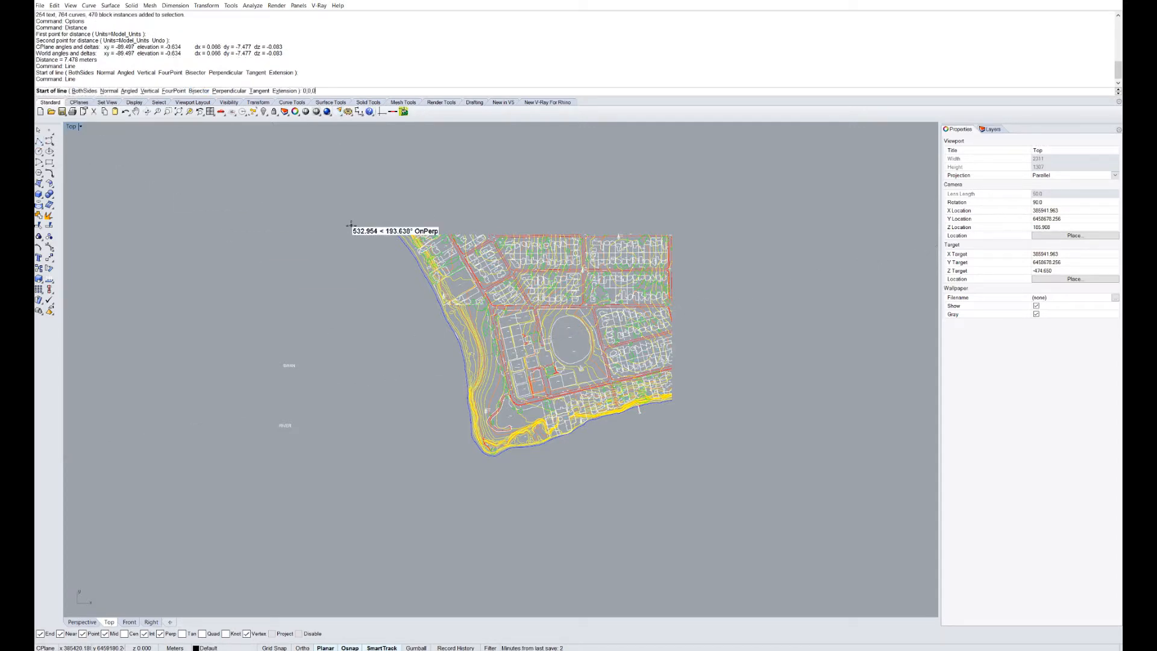
key(Return)
Zoom out to view the trial line, undo it, and select all objects.
scroll(354, 223, down, 6)
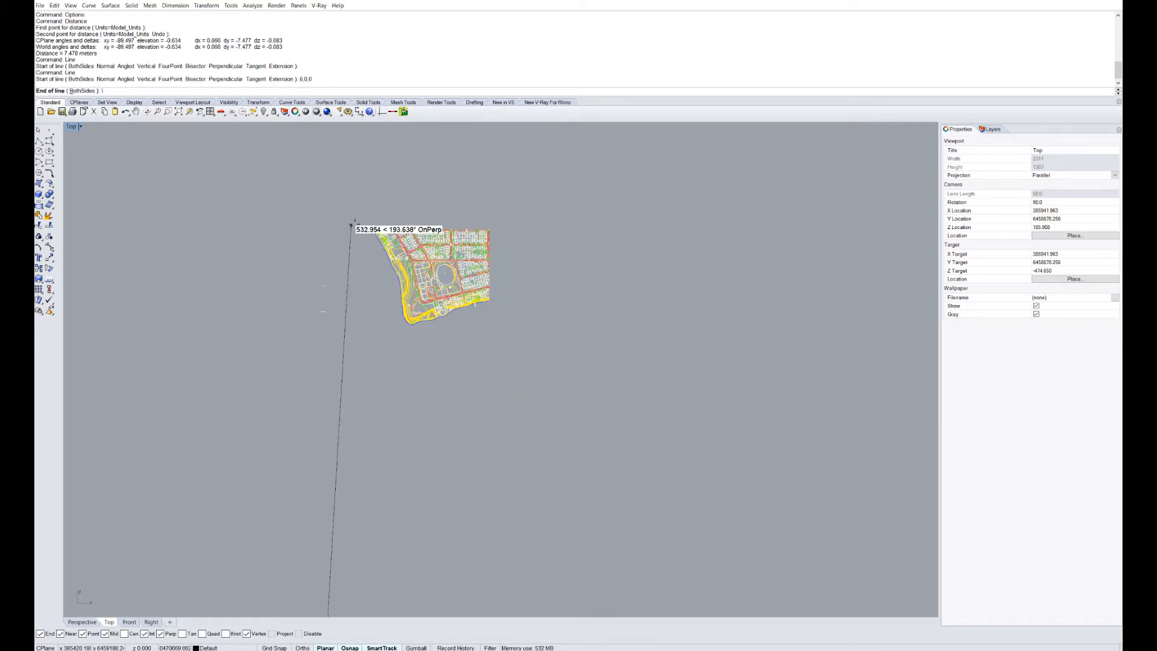
scroll(357, 221, down, 3)
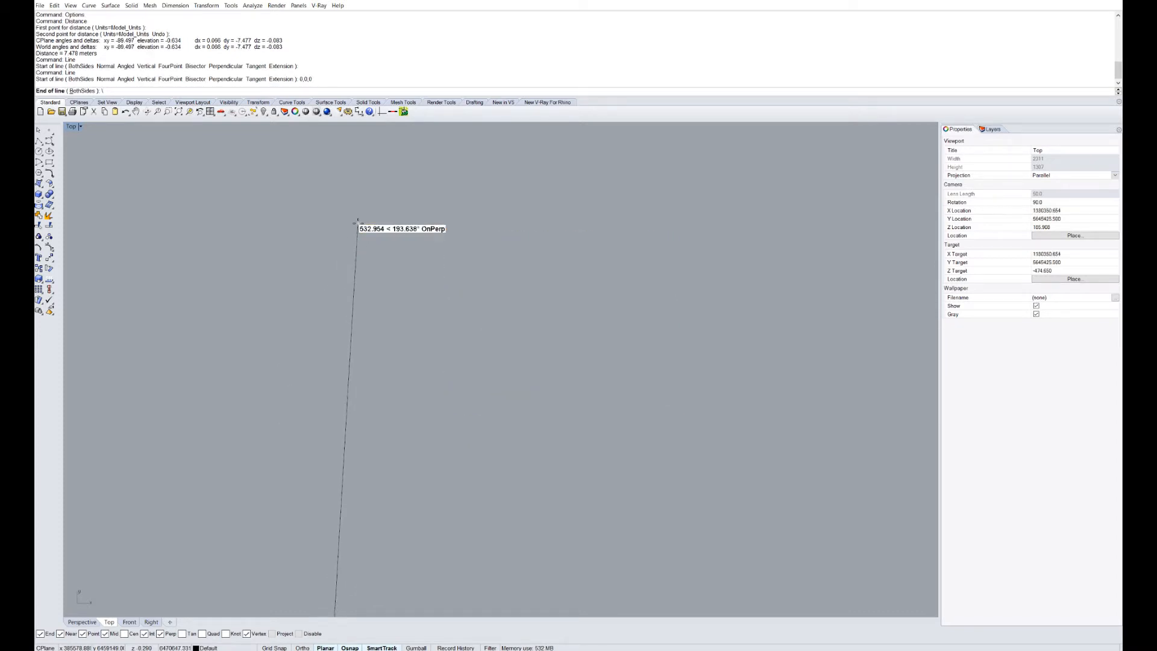
scroll(358, 221, down, 3)
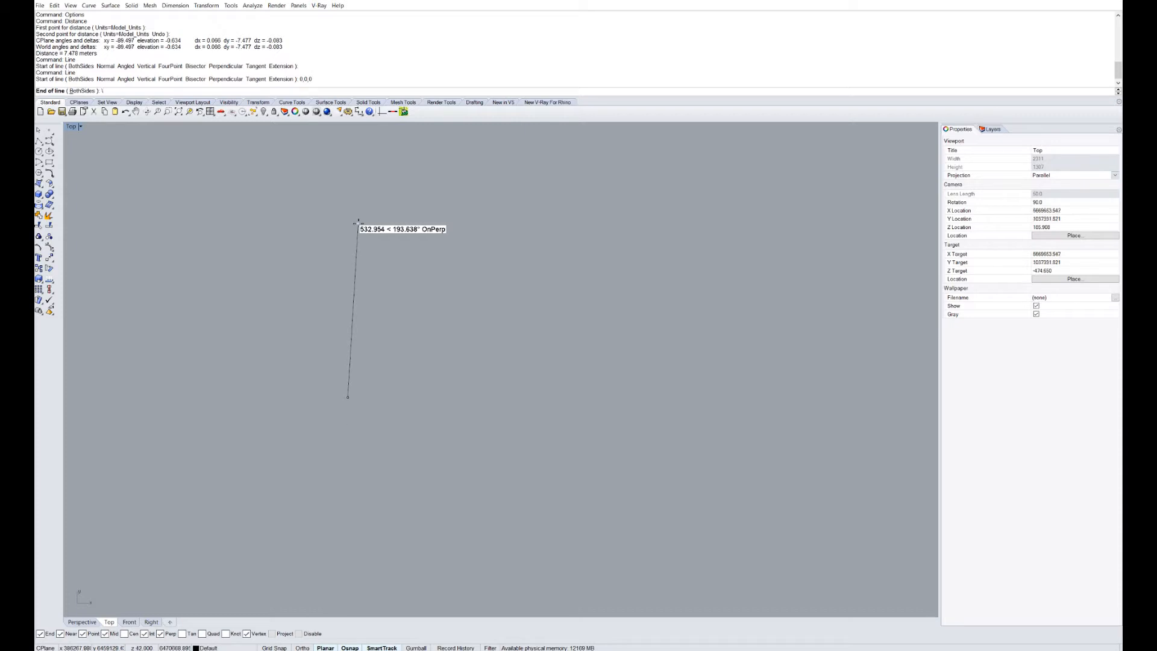
scroll(358, 221, down, 3)
key(Escape)
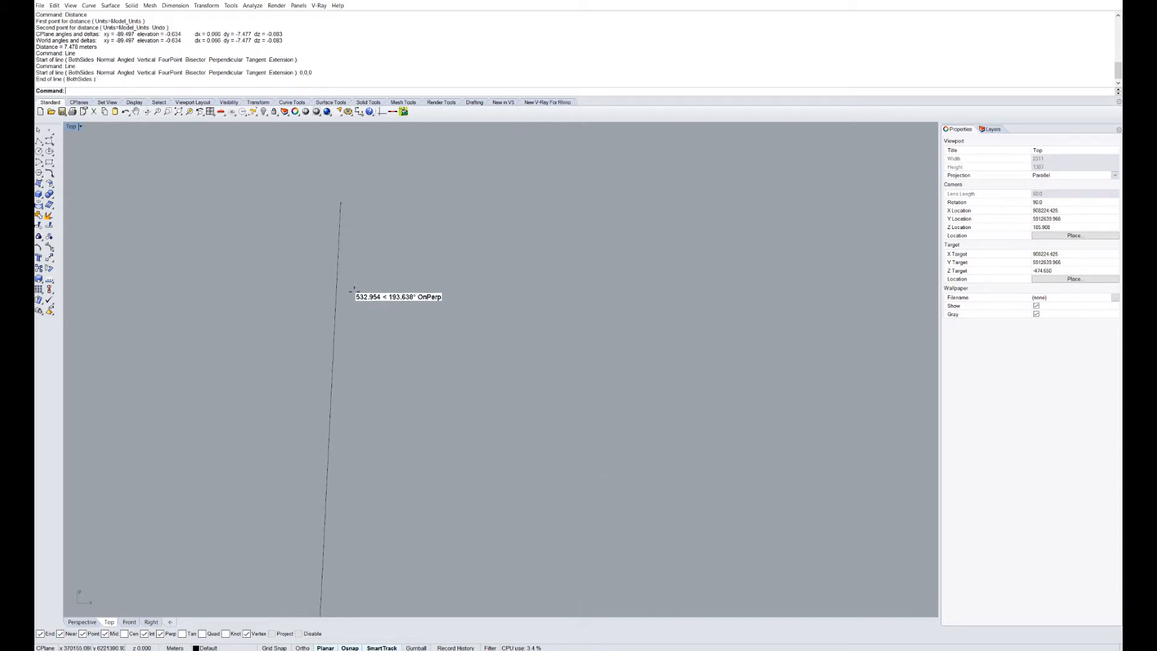
key(ctrl+z)
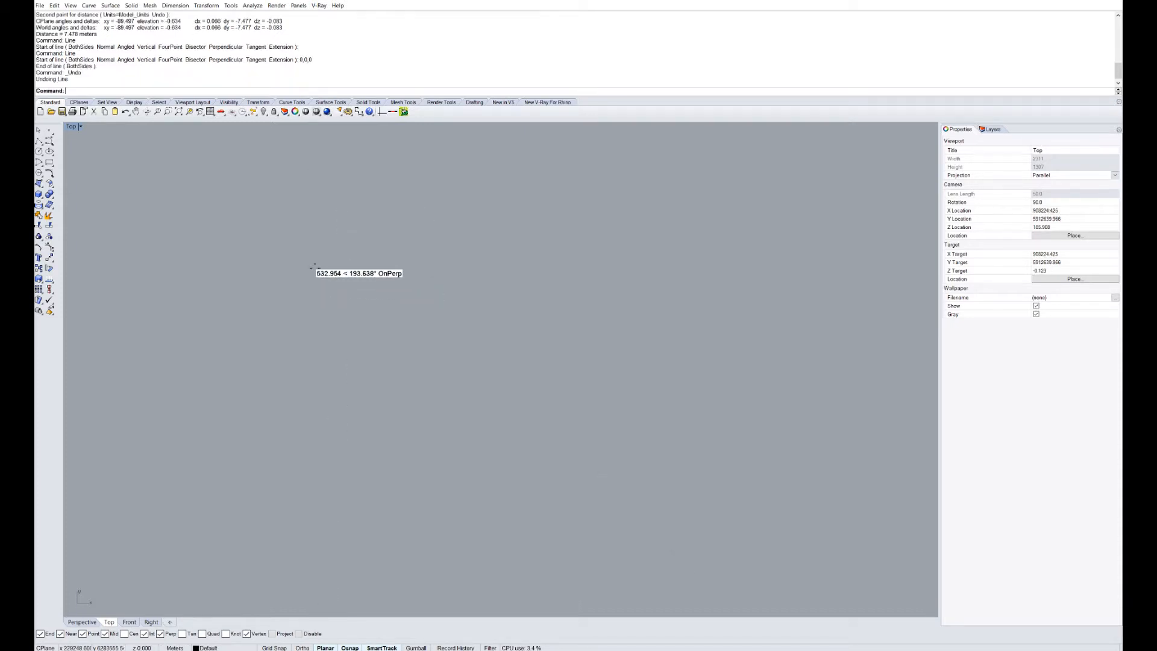
key(ctrl+a)
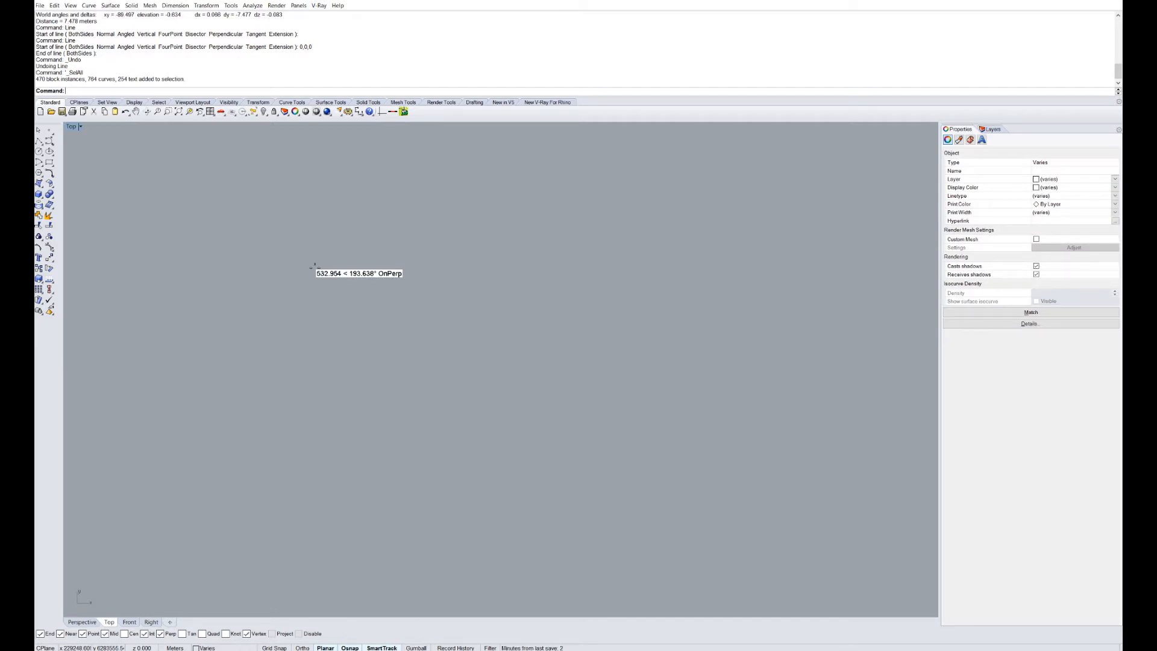
Zoom to the selected survey and window-select the whole drawing.
text(z)
key(Return)
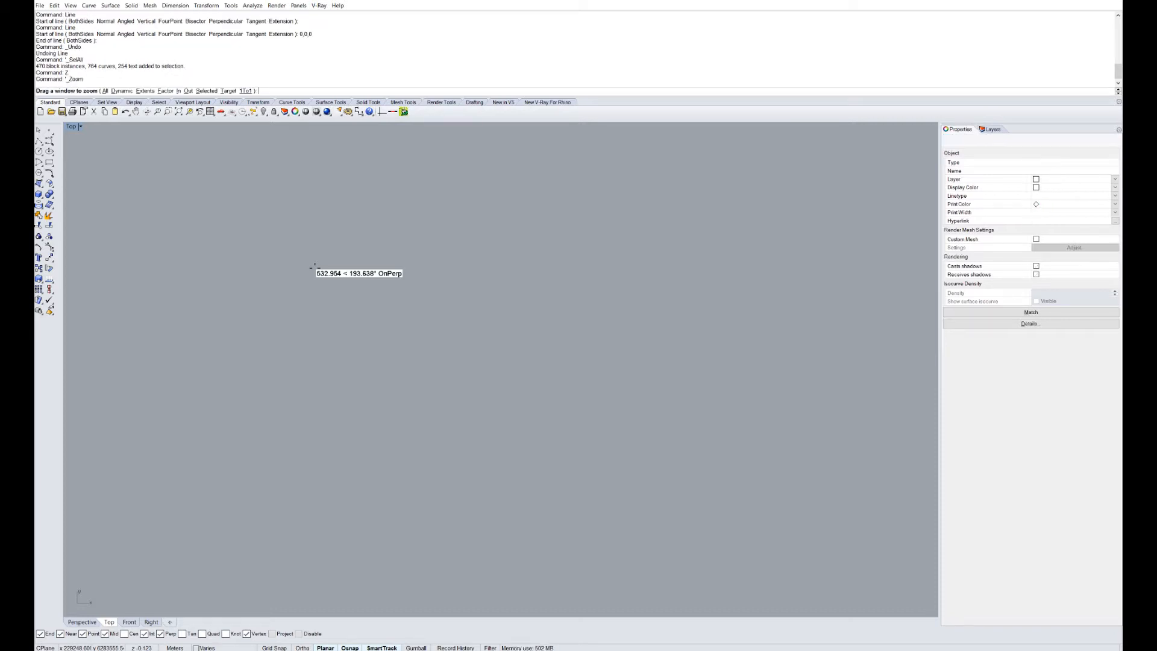
text(s)
key(Return)
key(Escape)
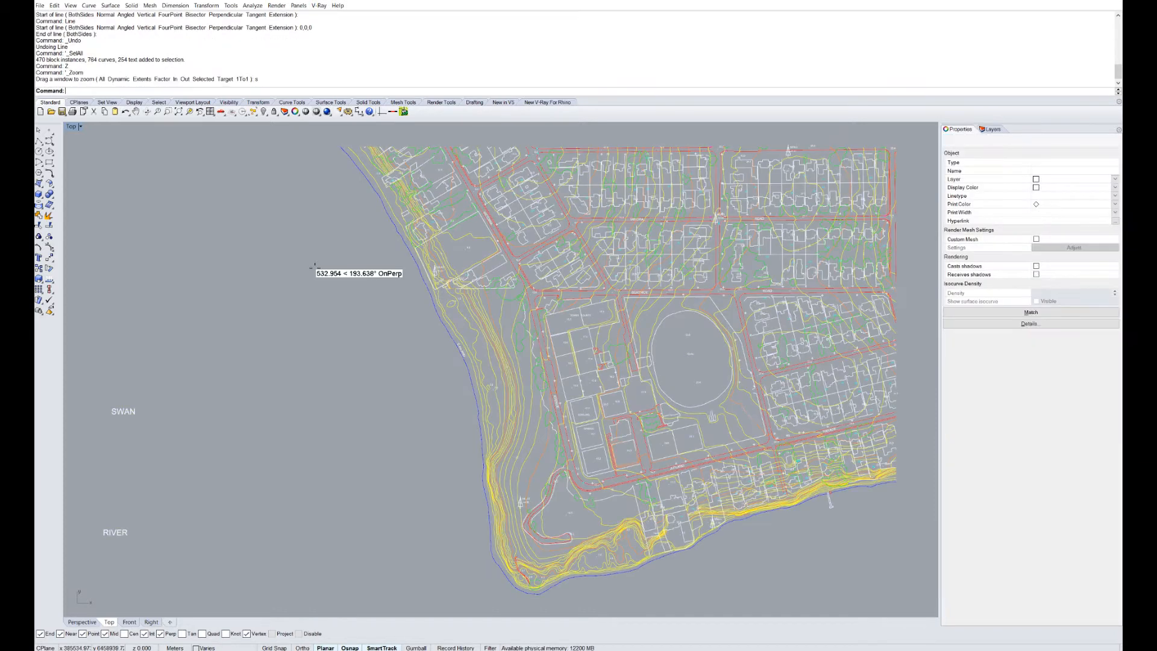
scroll(314, 266, down, 3)
scroll(301, 259, up, 1)
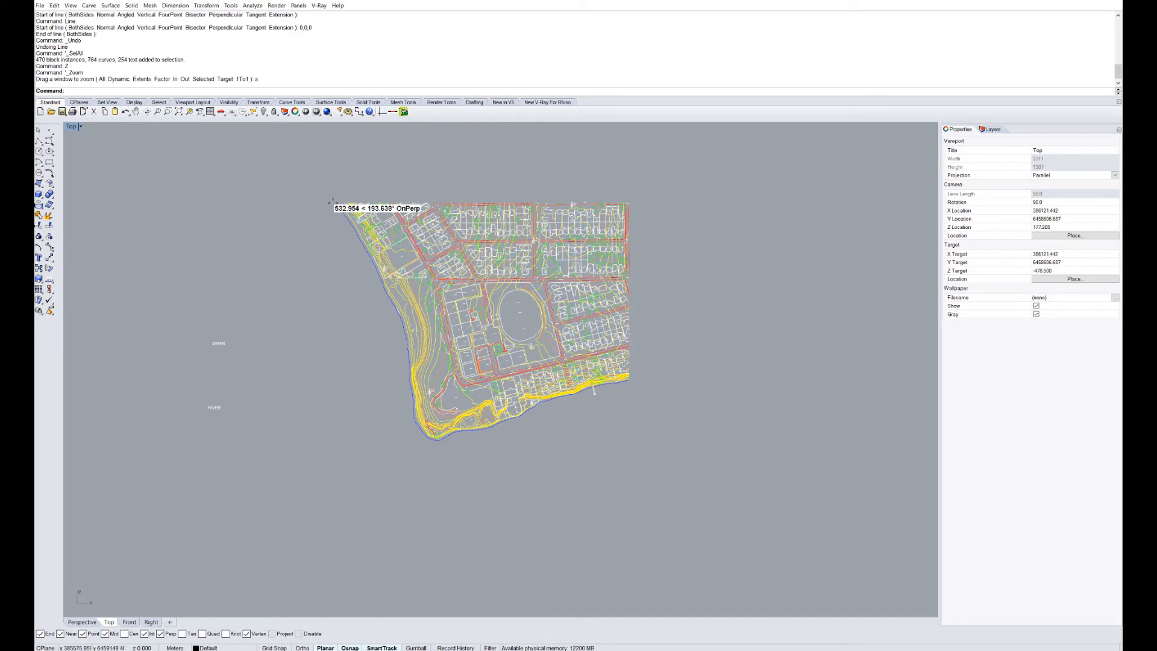
drag(174, 162, 656, 498)
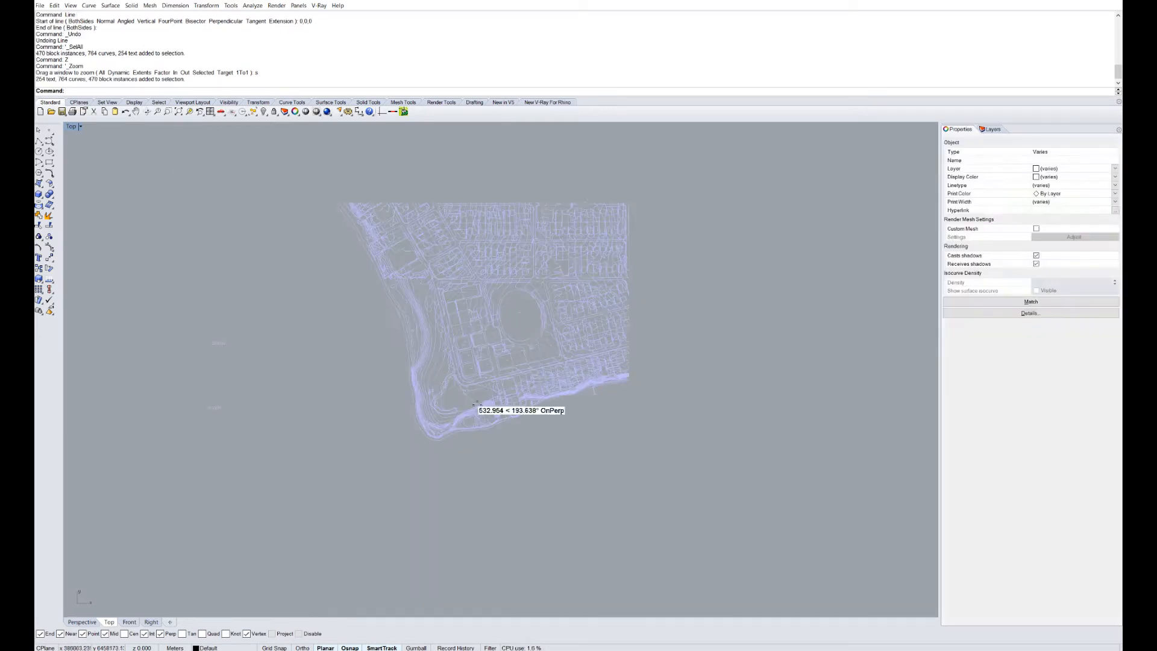
Move the survey from its top-left corner to 0,0,0.
text(M)
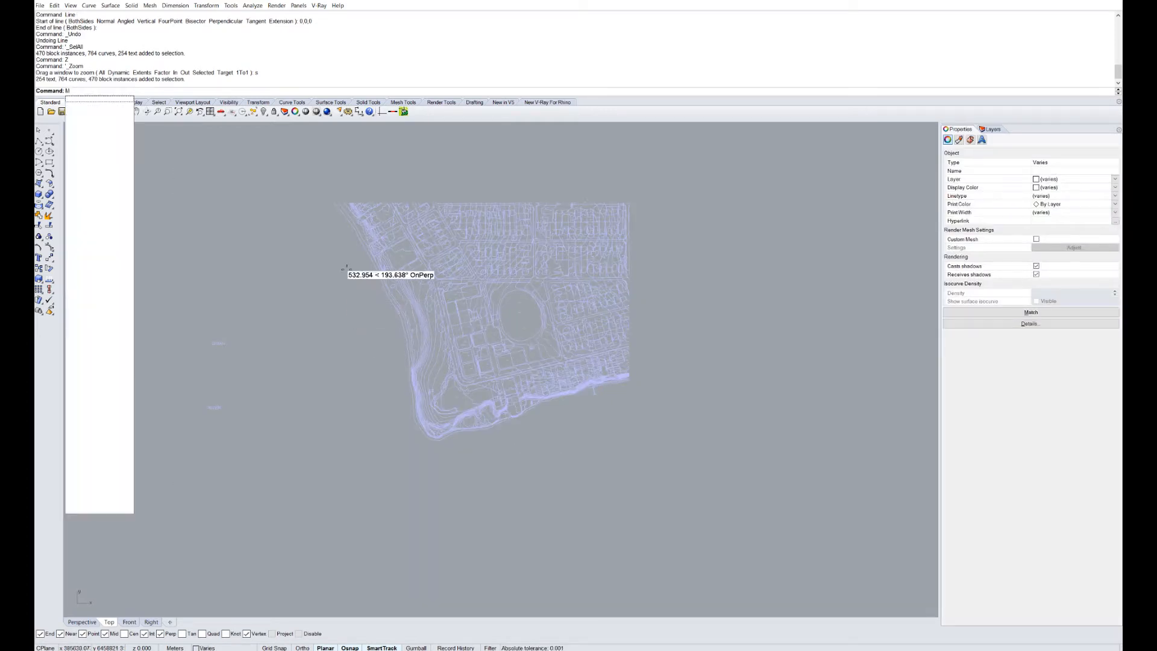
key(Return)
click(330, 203)
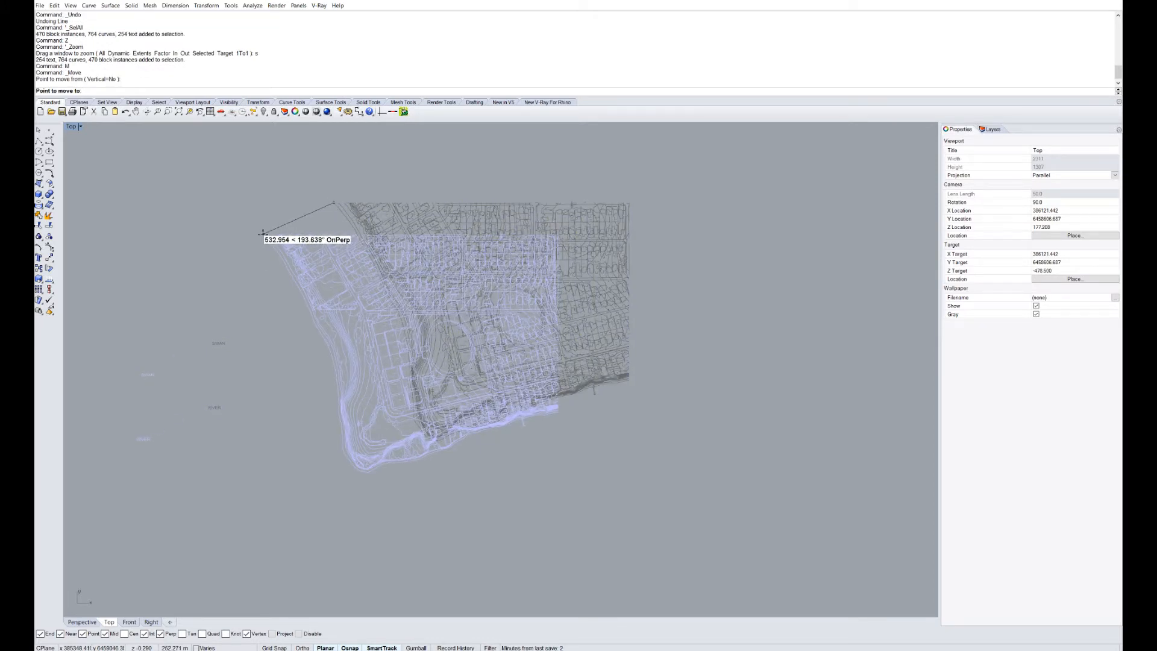
text(0,0,0)
key(Return)
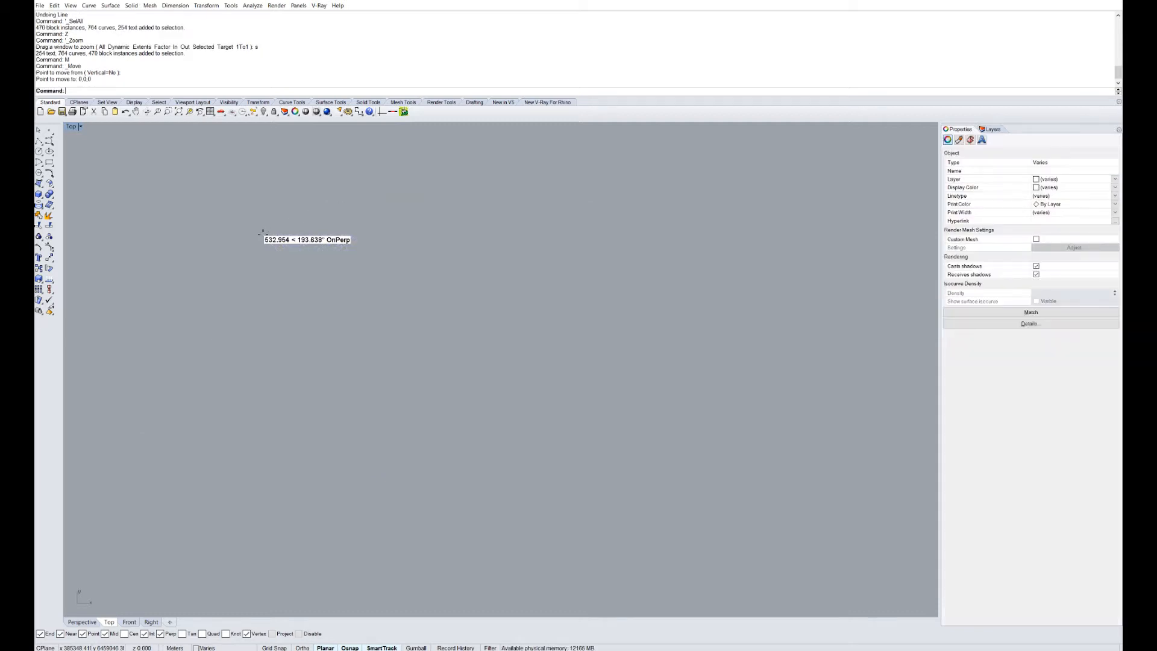
Zoom to fit the relocated survey with Zoom Selected, then deselect it.
text(z)
key(Return)
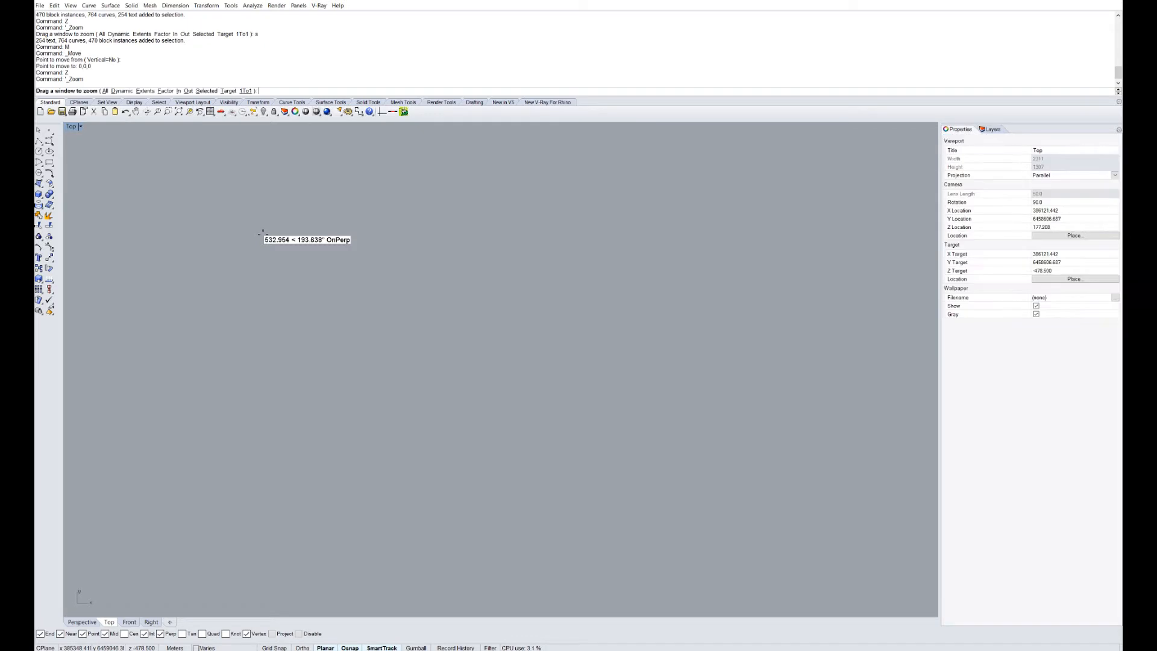
text(s)
key(Return)
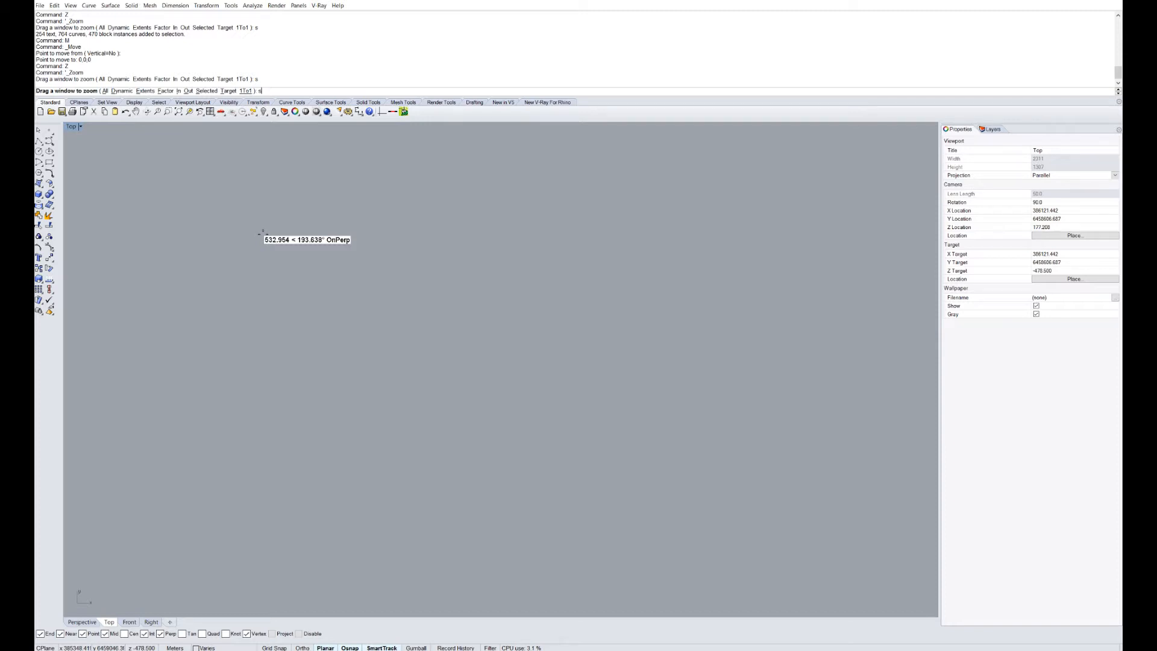
key(Return)
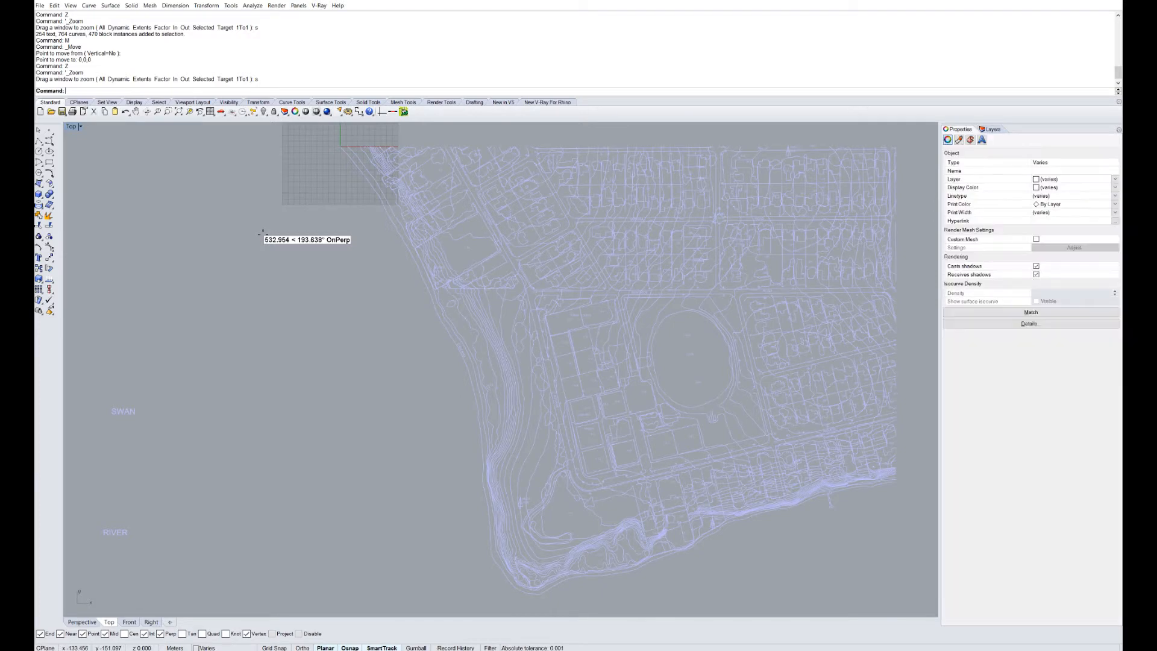
key(Escape)
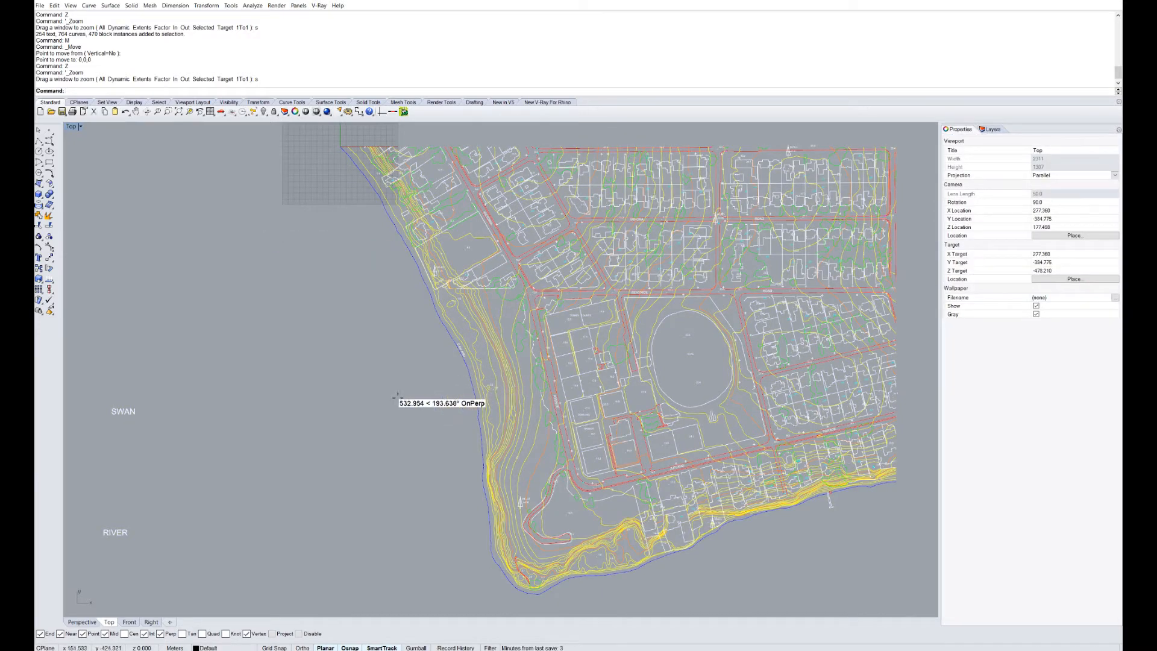
Pan to the survey's top-left corner at the origin and open Options showing Meters units.
scroll(407, 395, down, 5)
scroll(385, 377, up, 4)
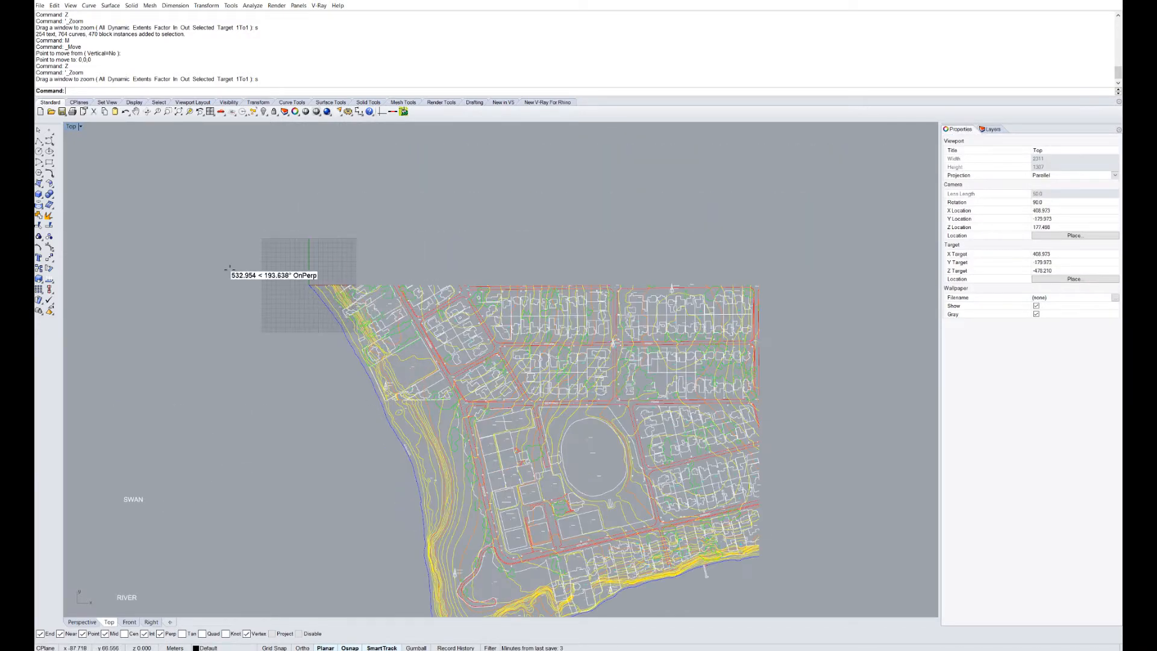
right_drag(295, 339, 287, 318)
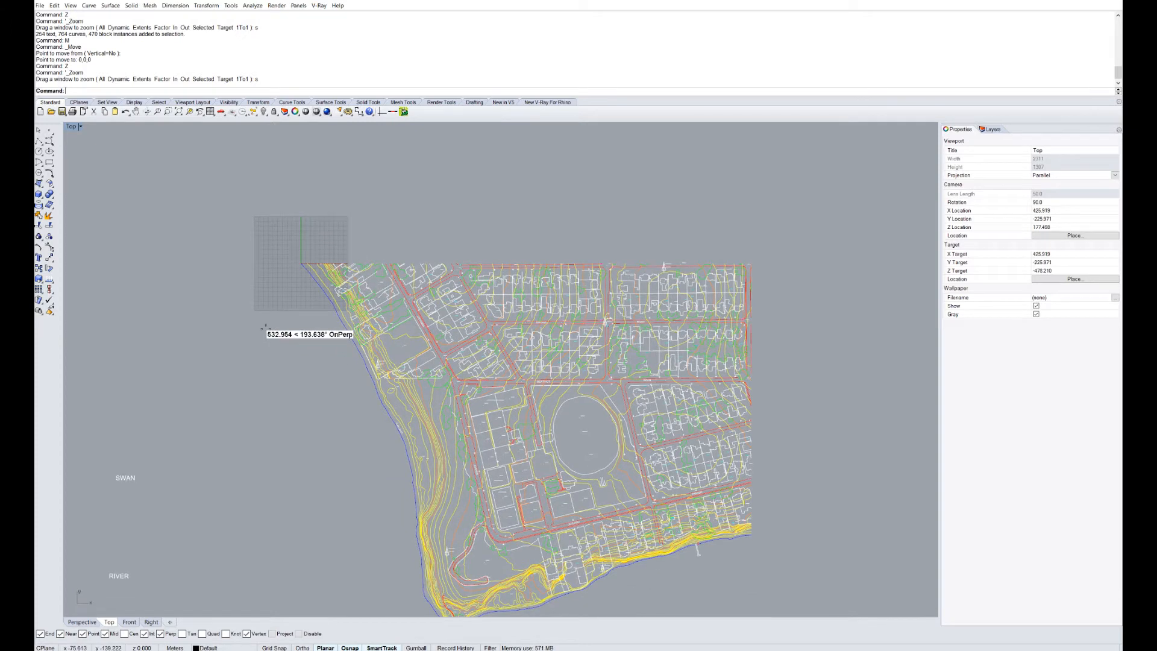
text(Options)
key(Return)
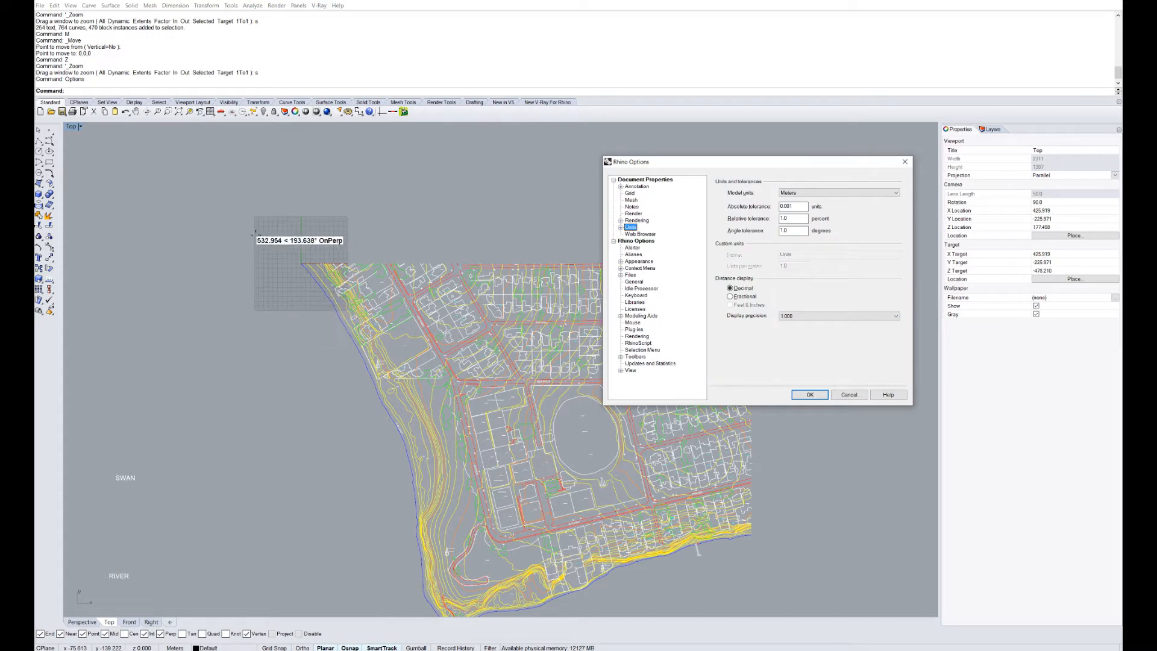
click(629, 193)
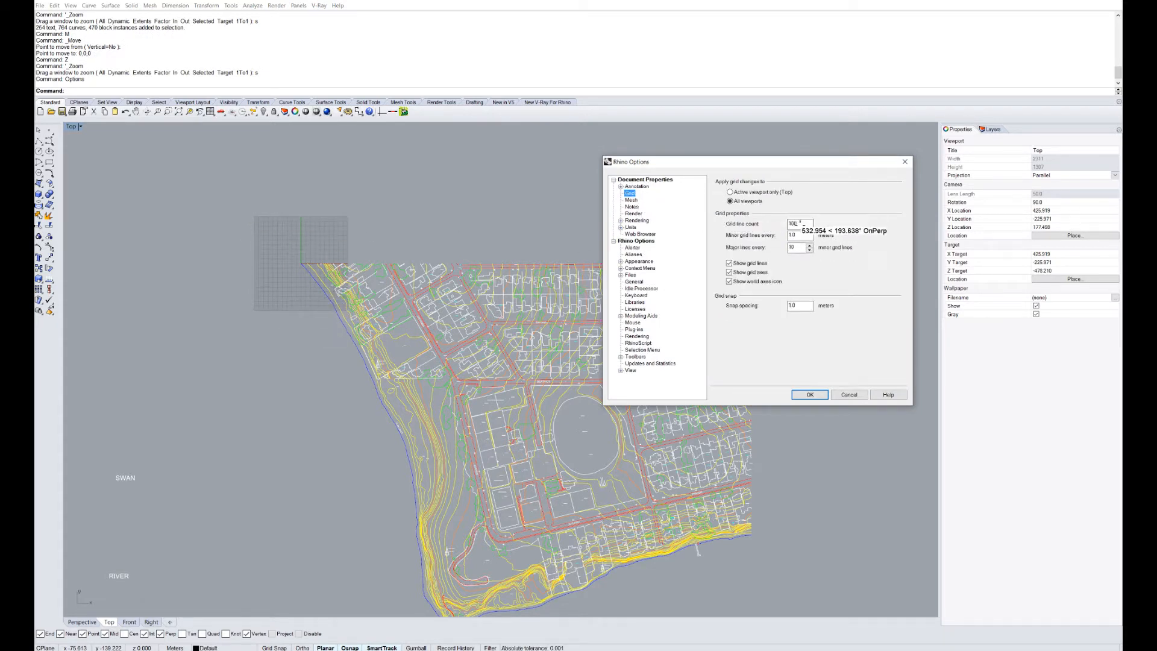
double_click(794, 235)
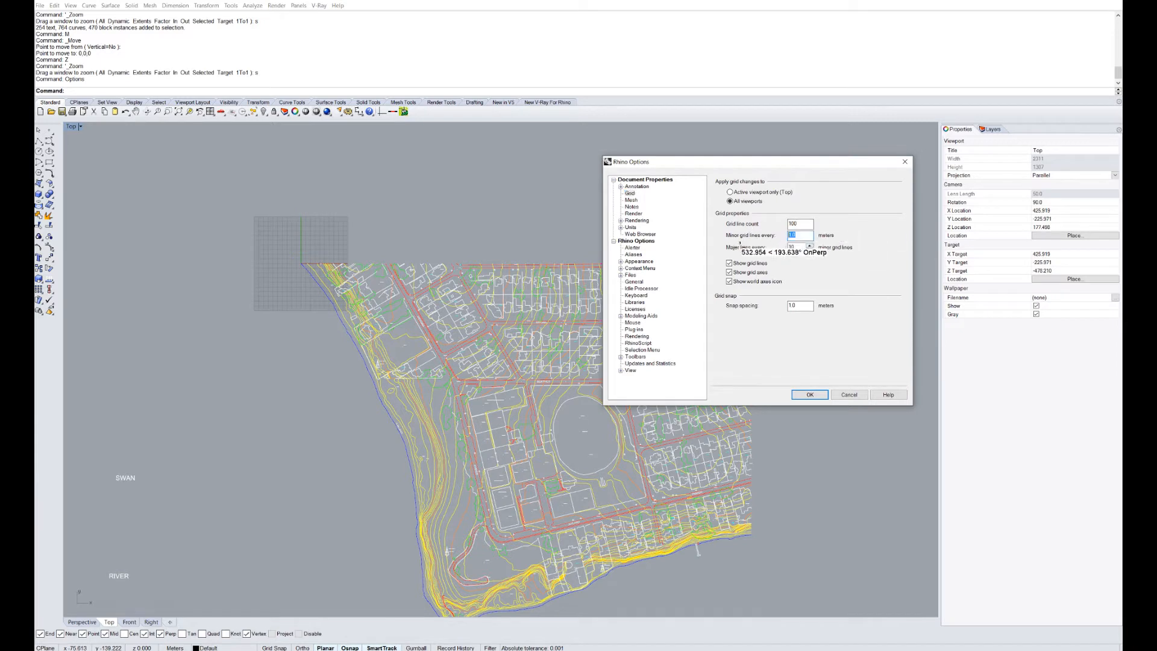
text(10)
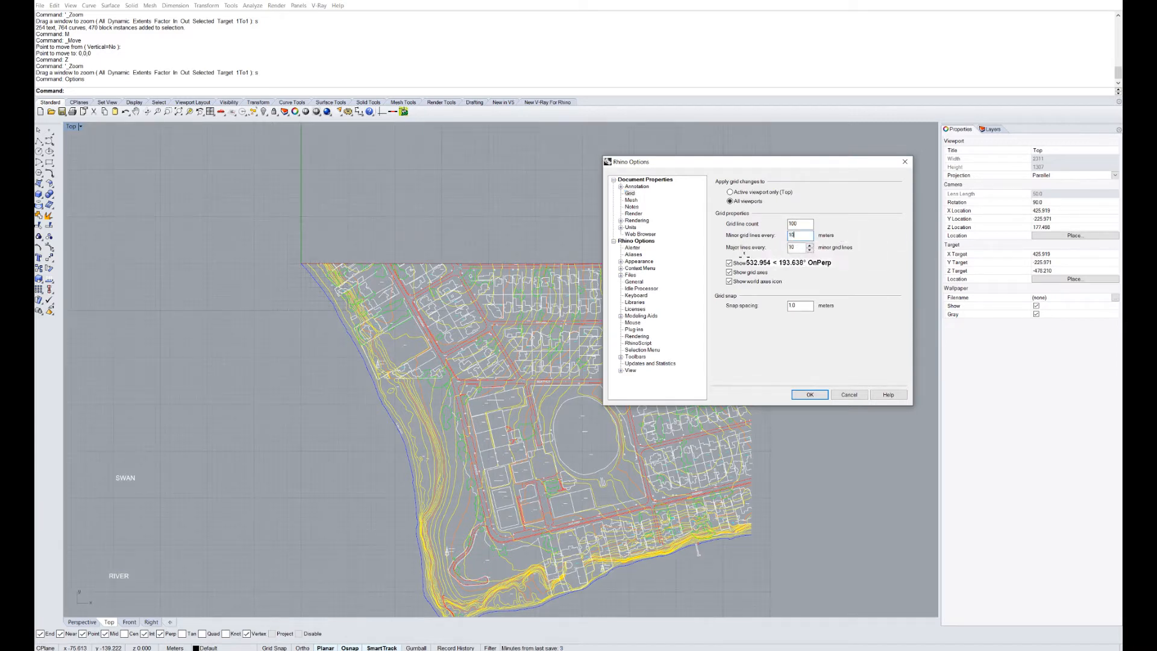
double_click(796, 235)
text(1.0)
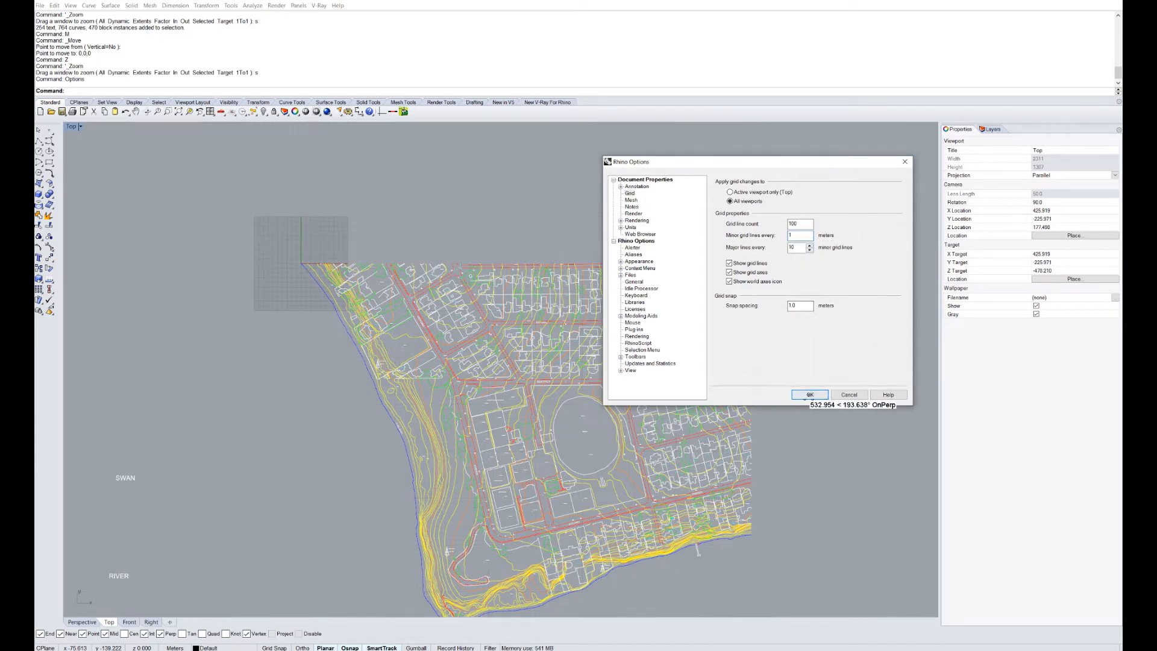
click(808, 393)
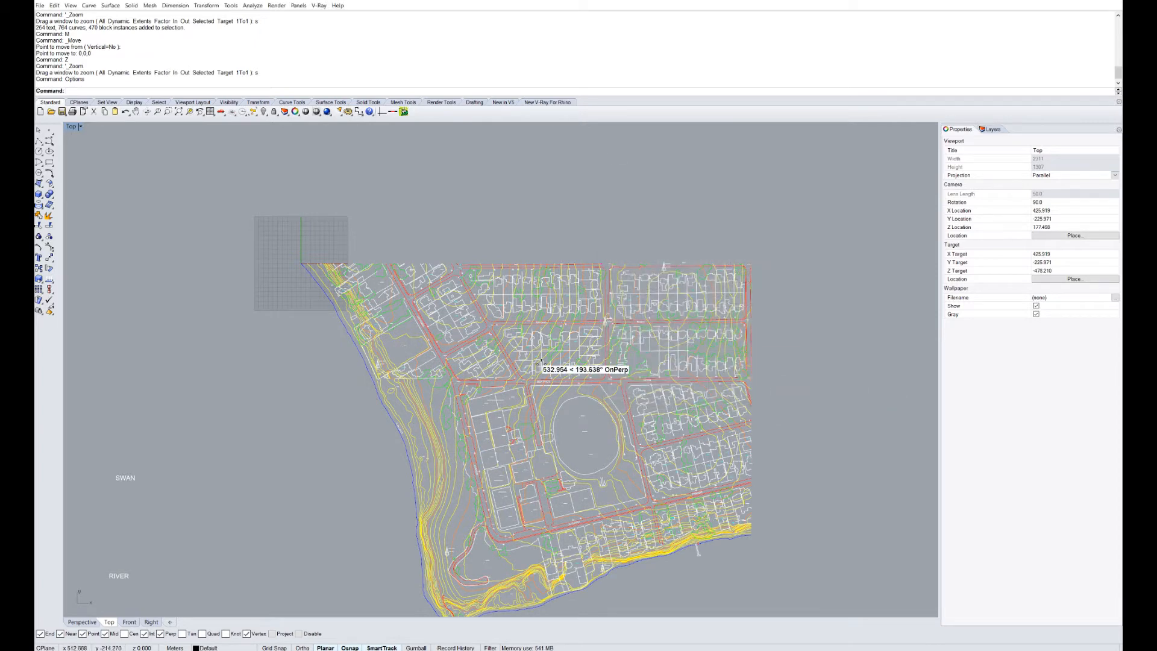
scroll(524, 398, down, 3)
scroll(505, 389, up, 2)
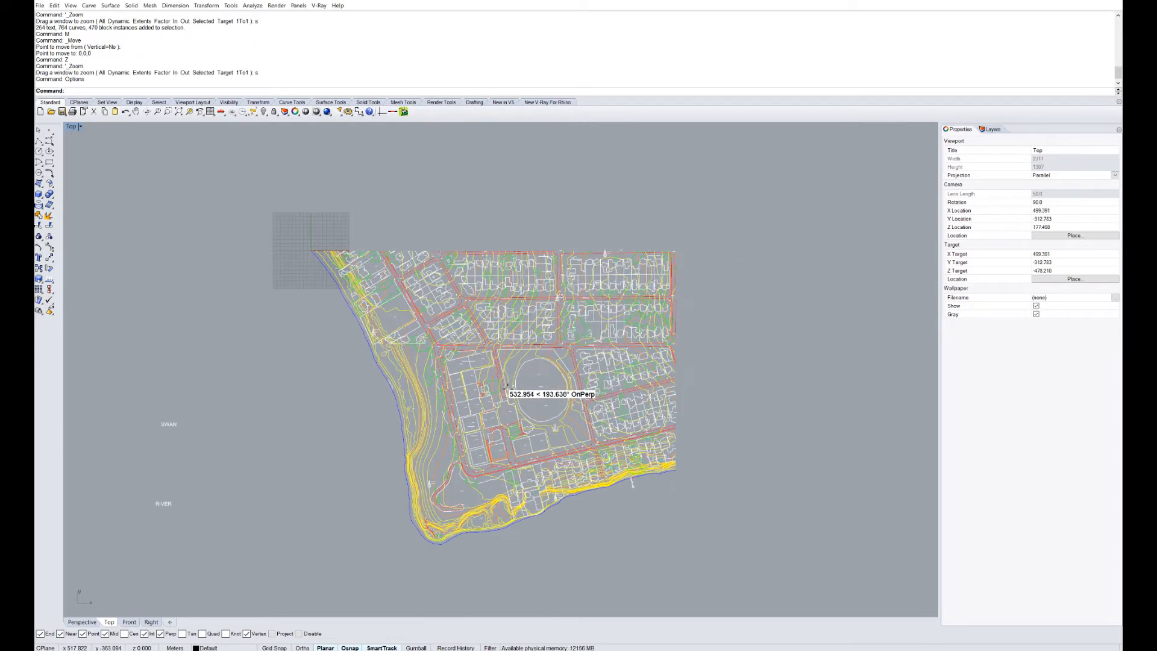
scroll(505, 390, up, 8)
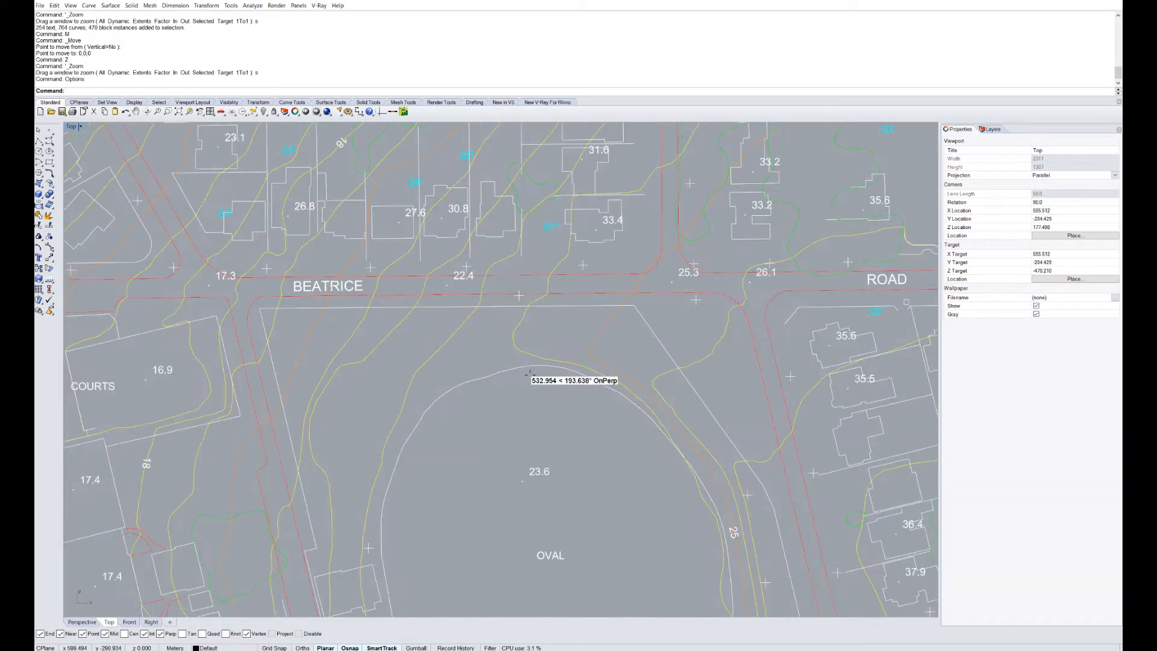
click(525, 357)
click(519, 347)
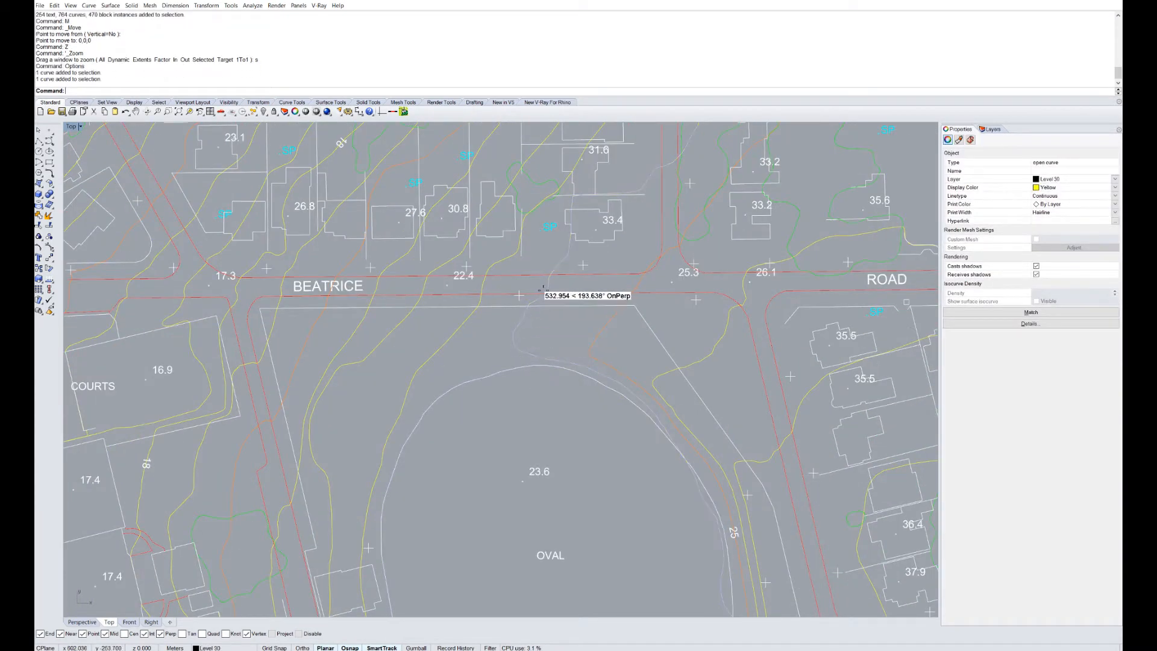
click(455, 335)
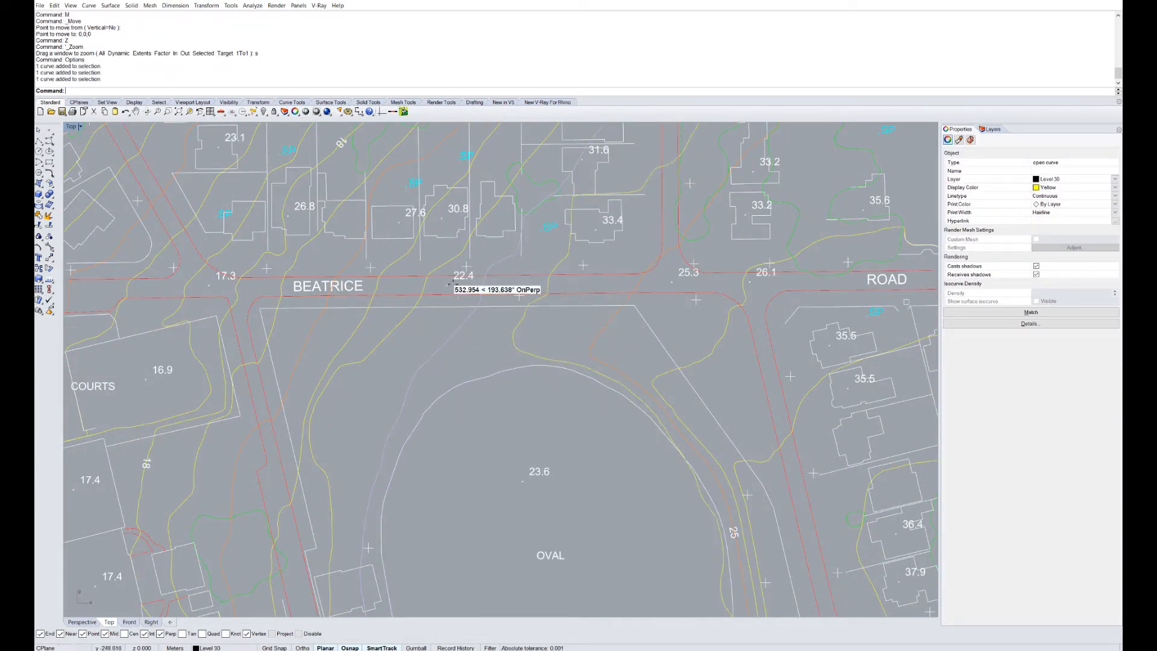
click(463, 358)
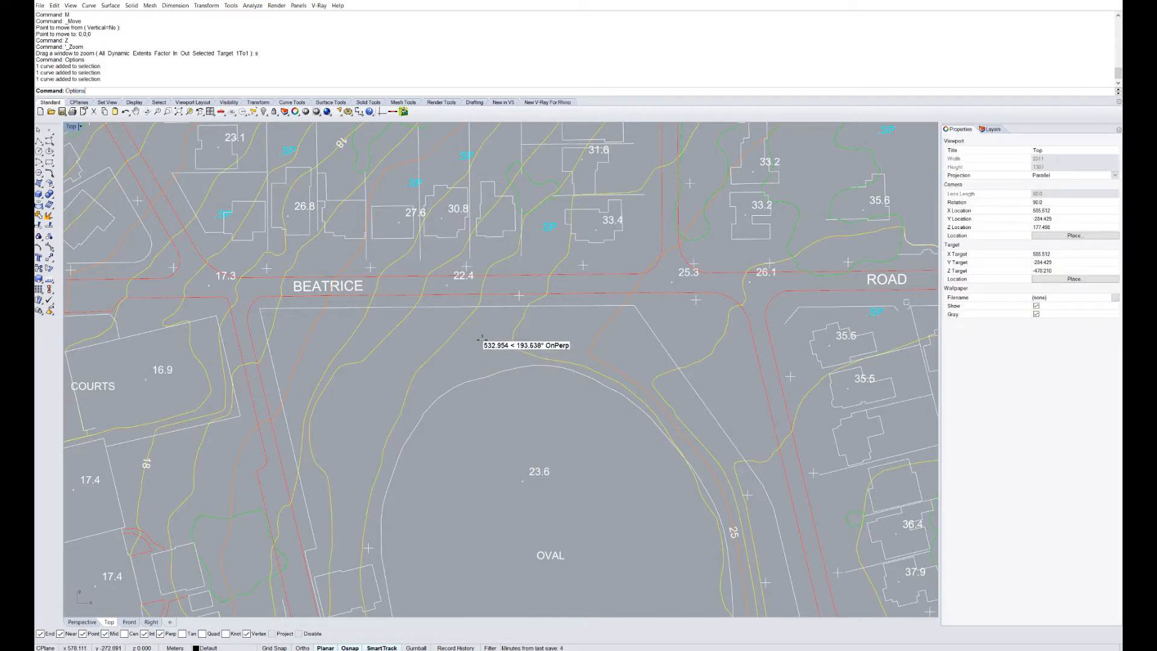
key(Return)
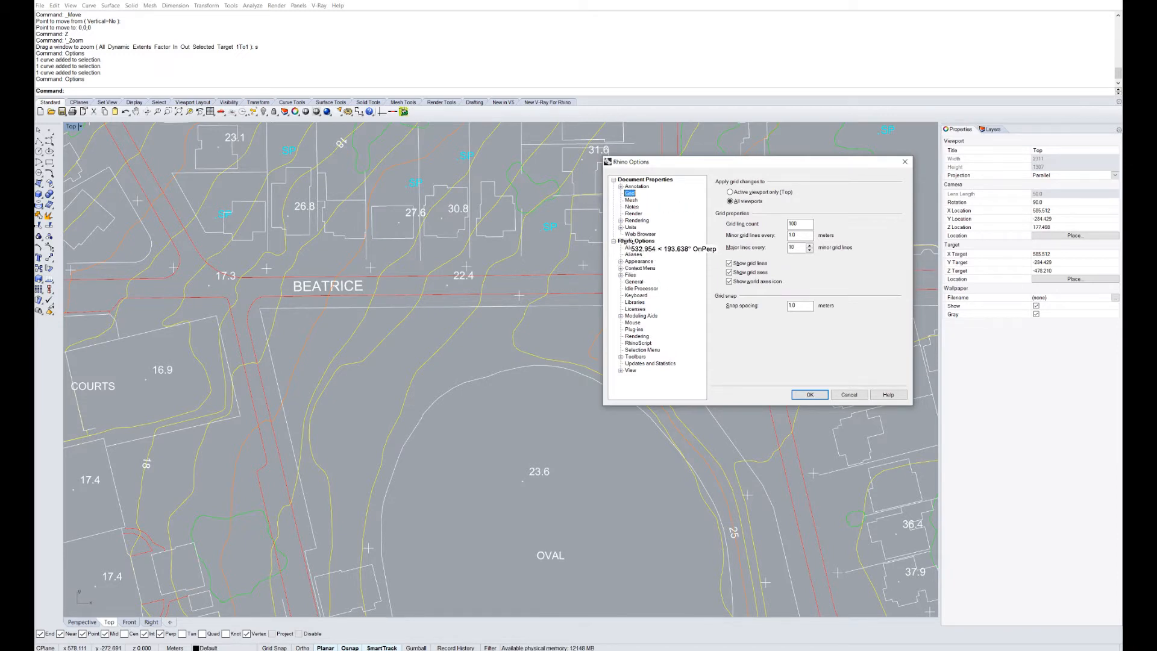
click(629, 261)
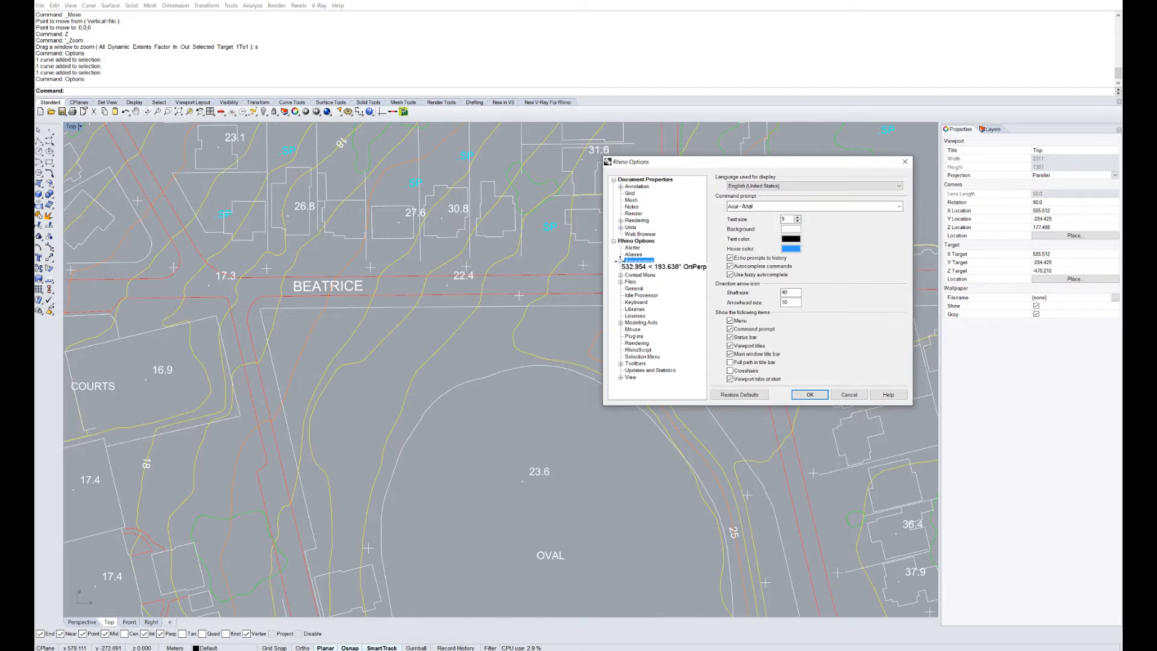
click(640, 267)
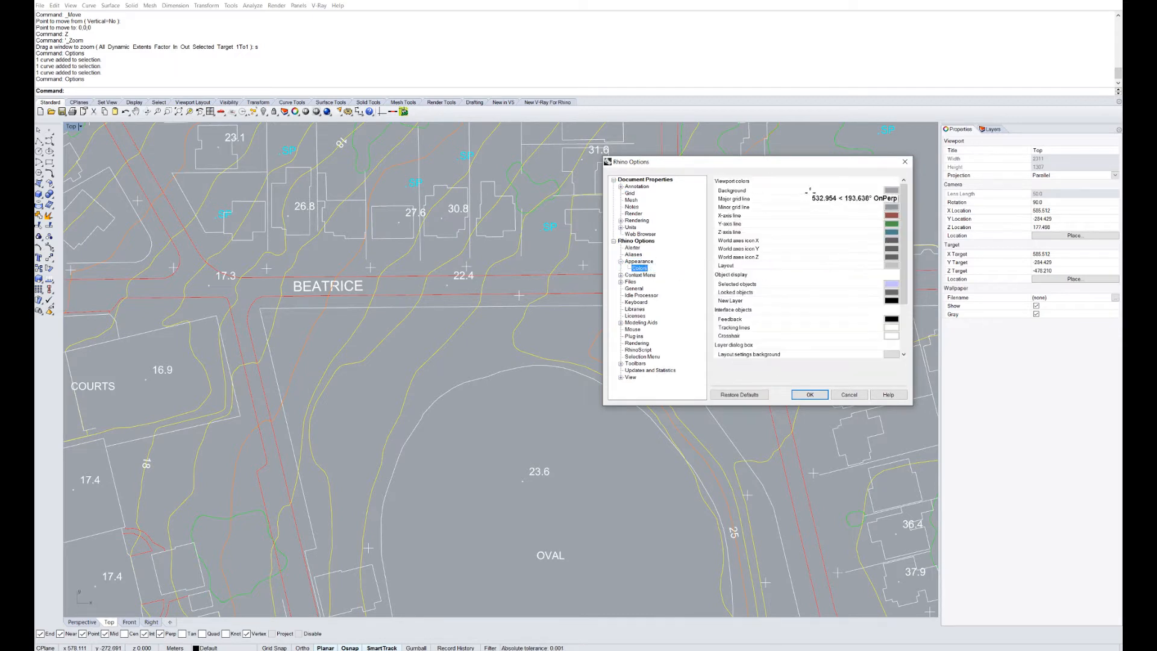
scroll(903, 227, down, 3)
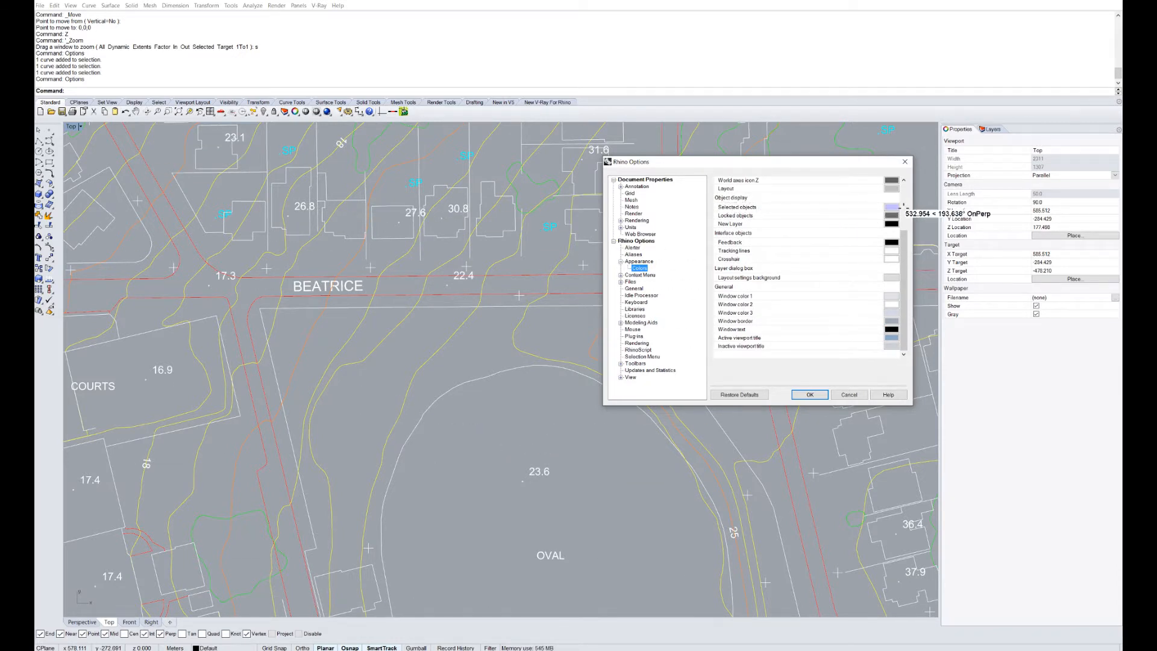
click(891, 207)
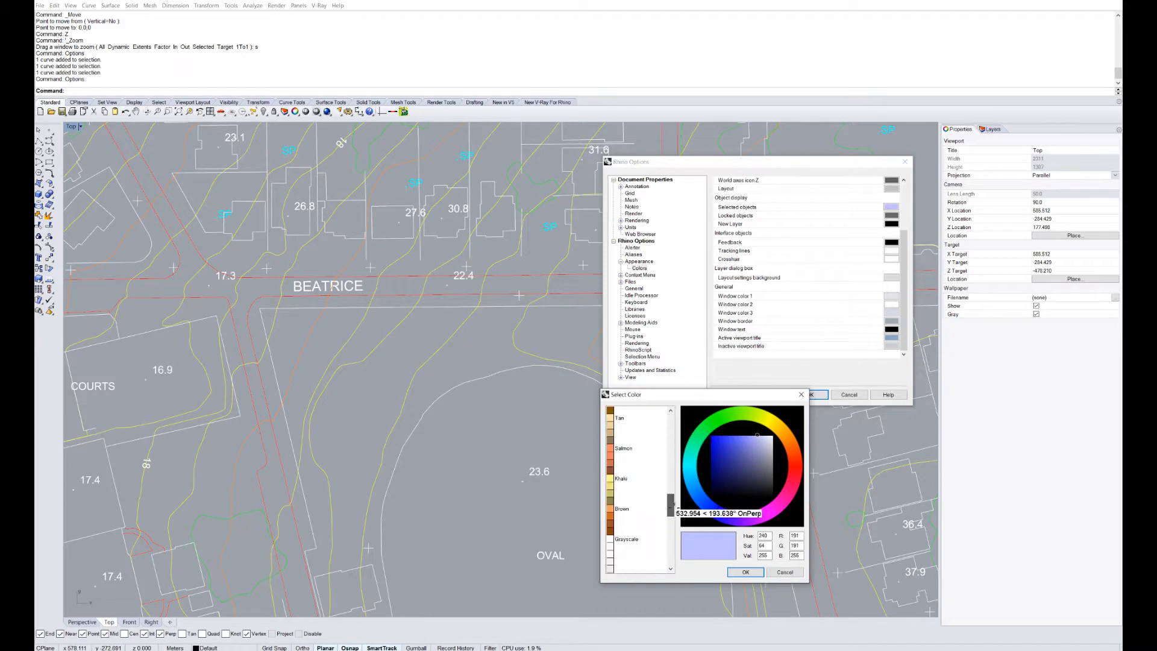
click(784, 572)
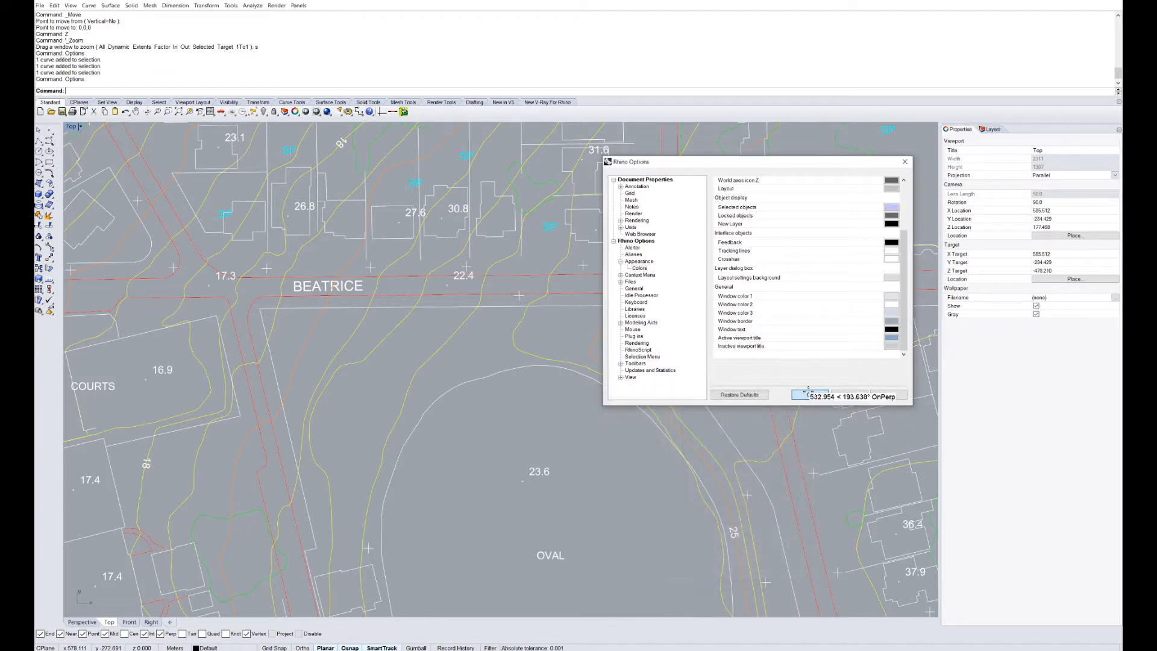
click(809, 394)
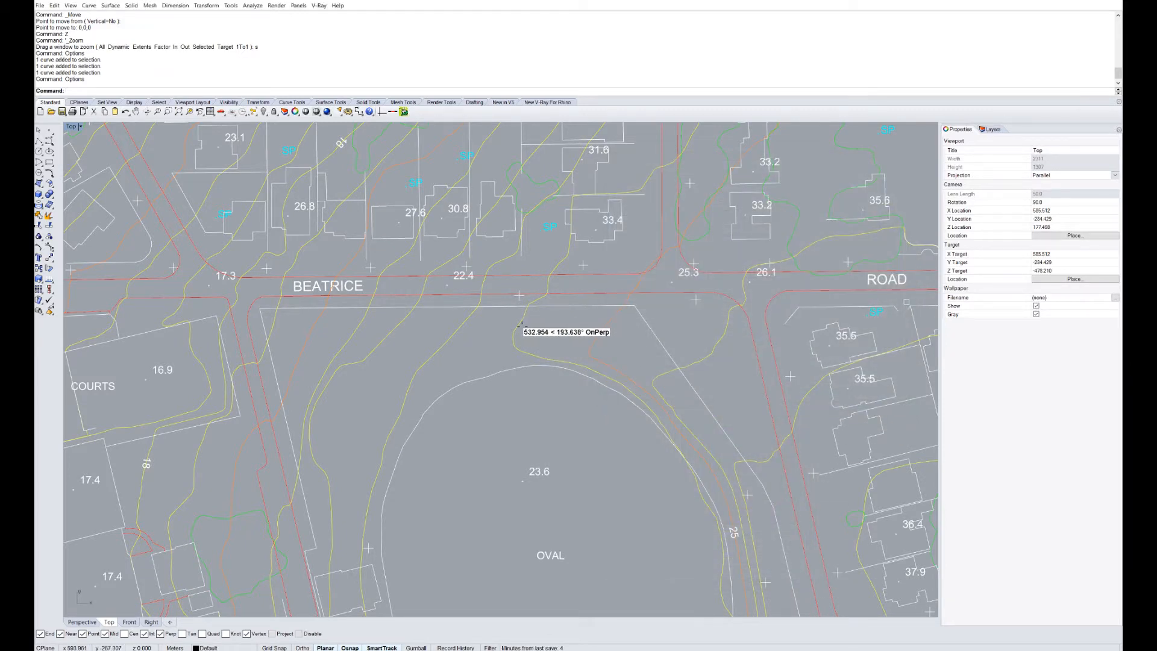
Pan and zoom out the Top view to centre the whole Swan River site.
click(520, 325)
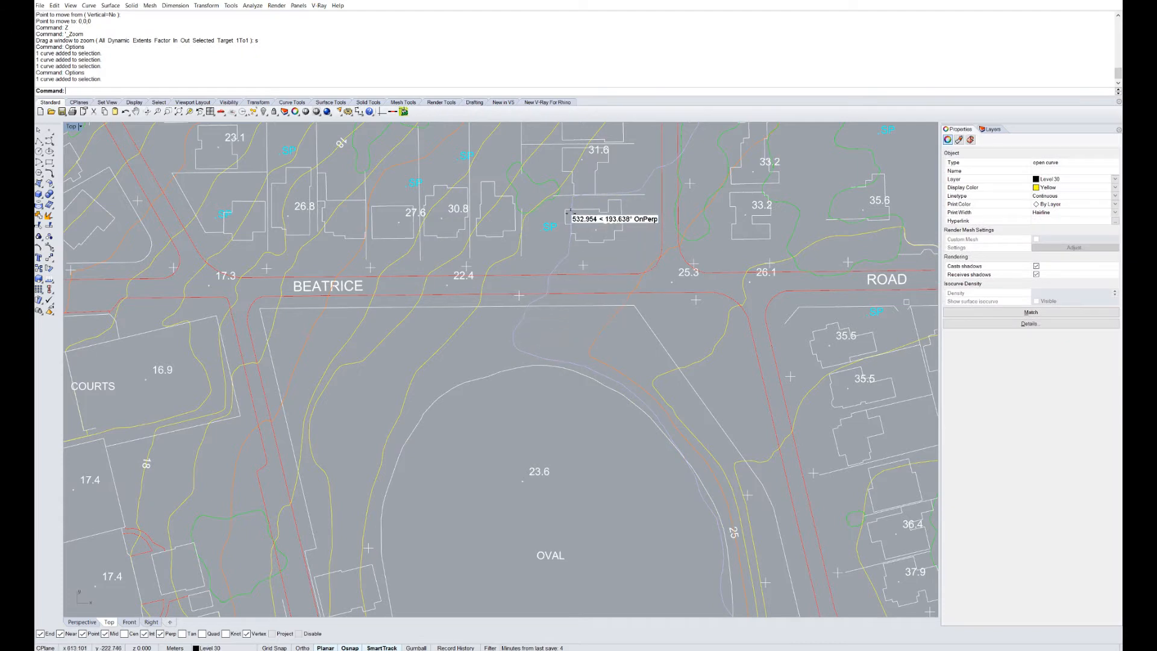
right_drag(567, 212, 547, 325)
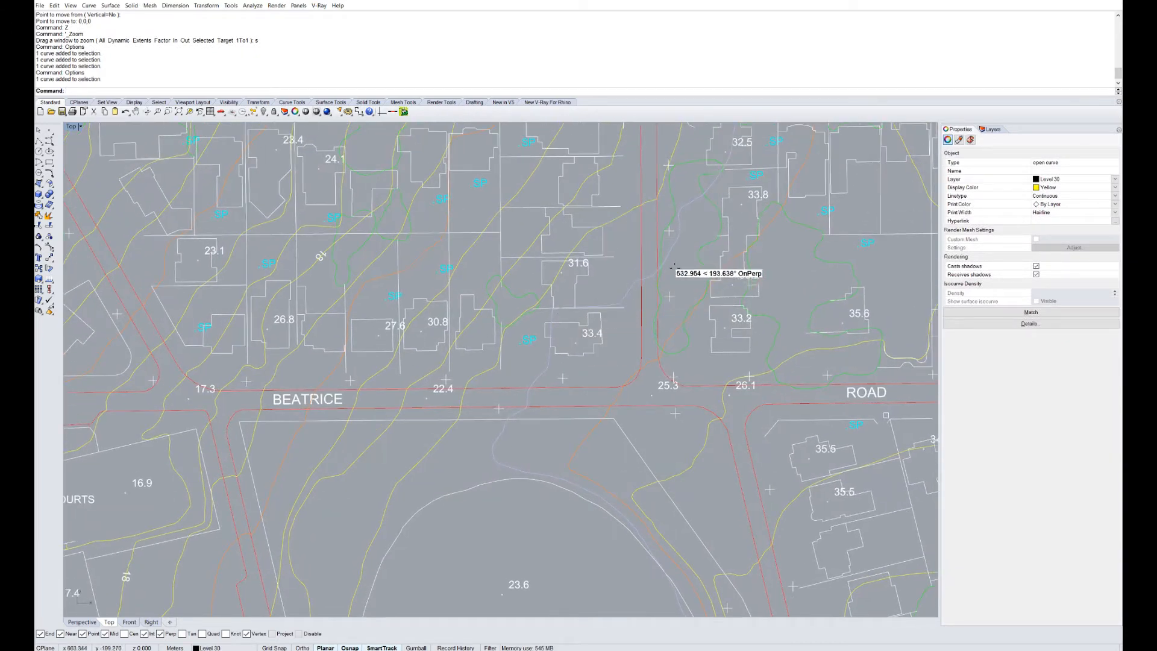
scroll(527, 371, down, 5)
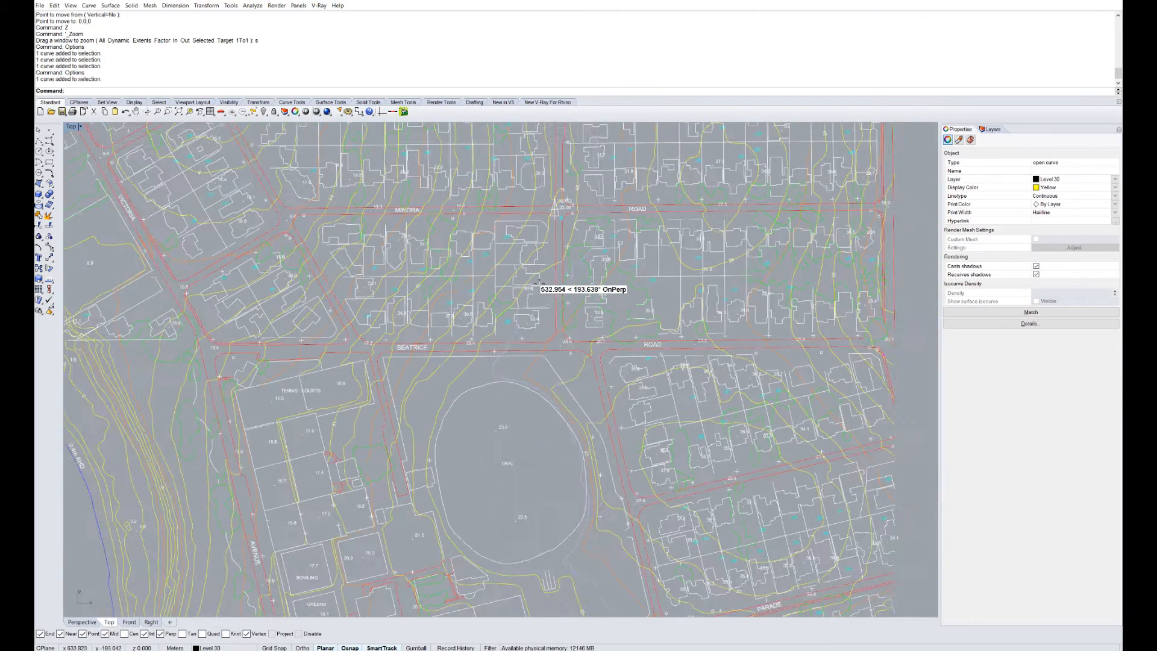
scroll(542, 289, down, 3)
scroll(575, 319, down, 1)
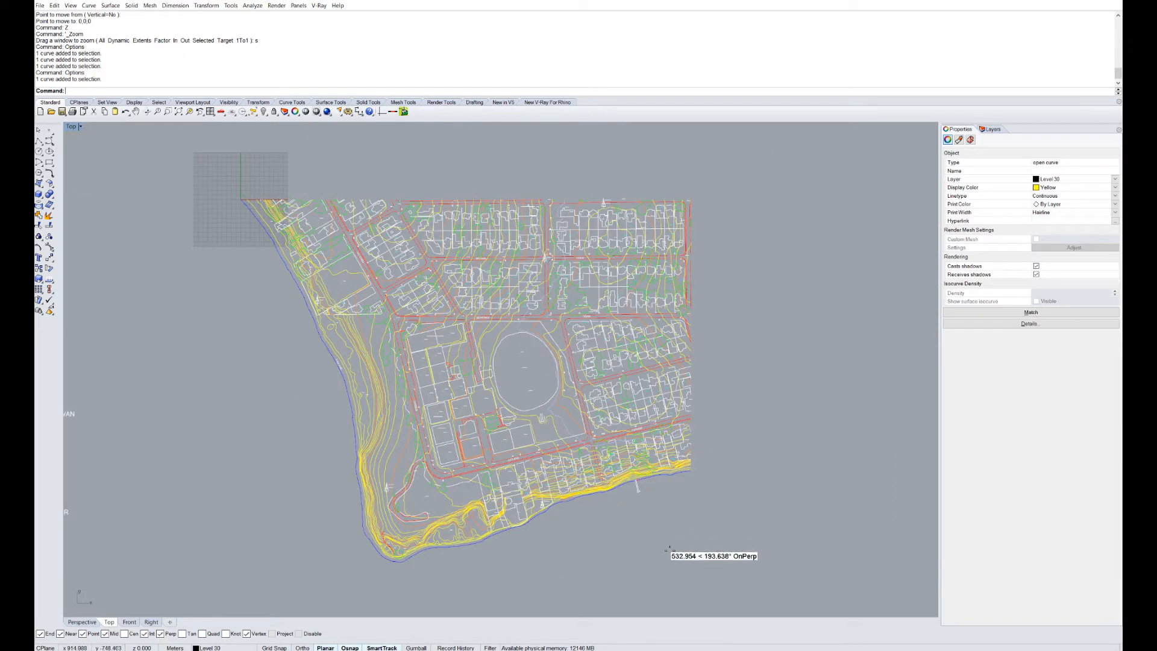
key(Escape)
scroll(671, 539, down, 2)
scroll(660, 509, down, 1)
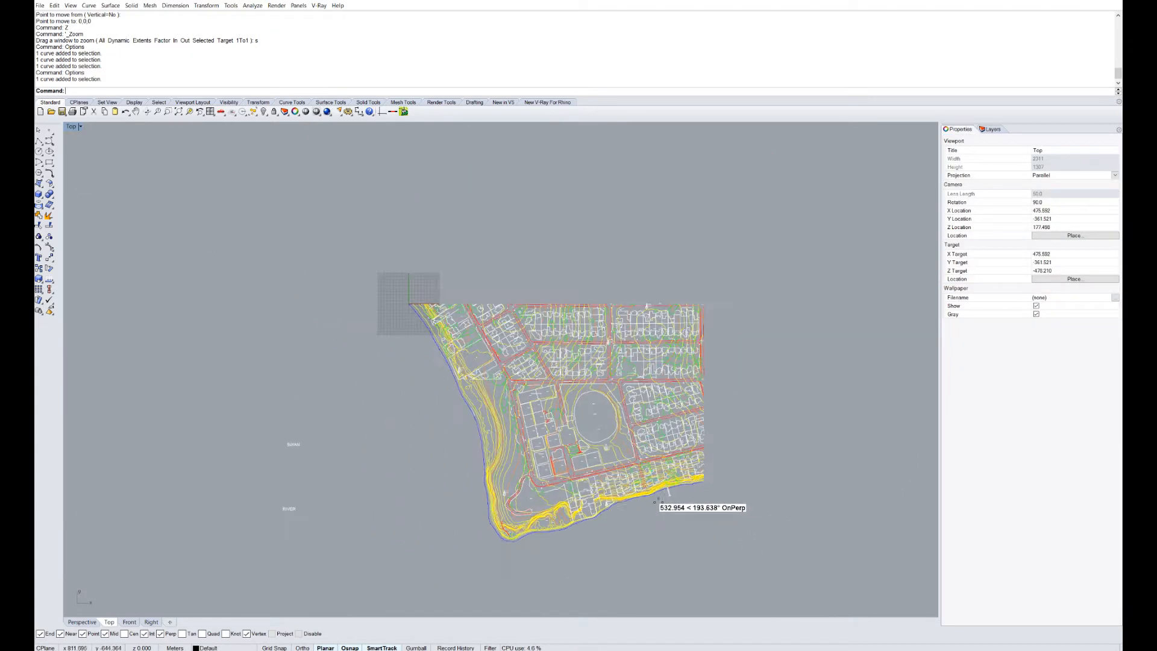
scroll(513, 476, up, 3)
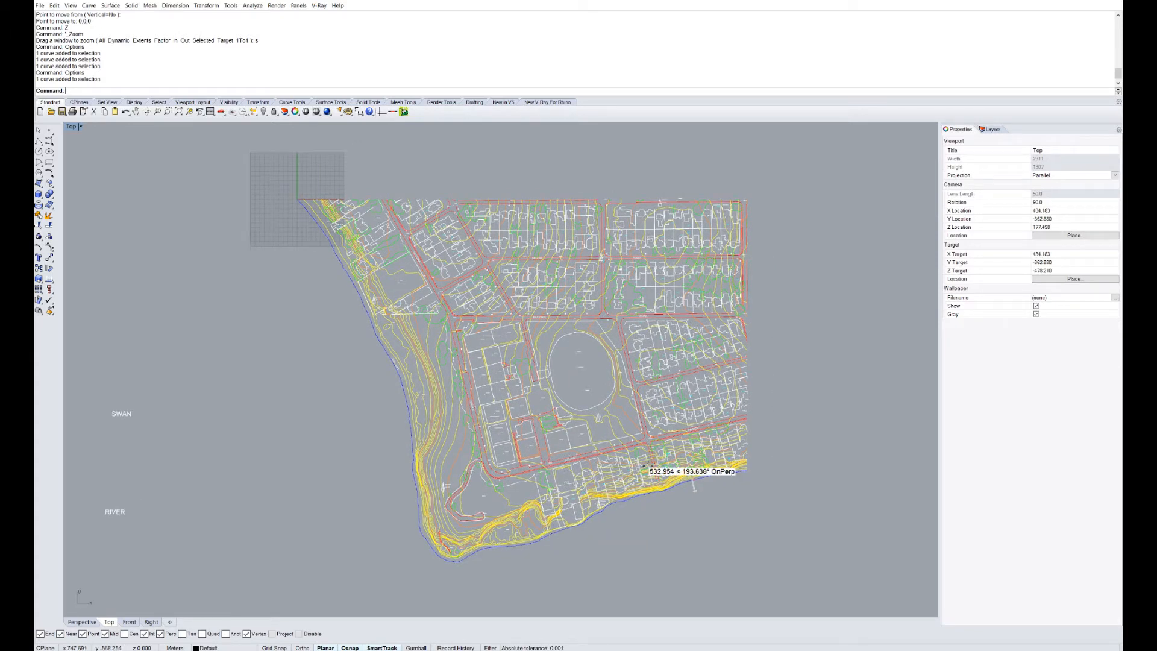
right_drag(644, 458, 587, 465)
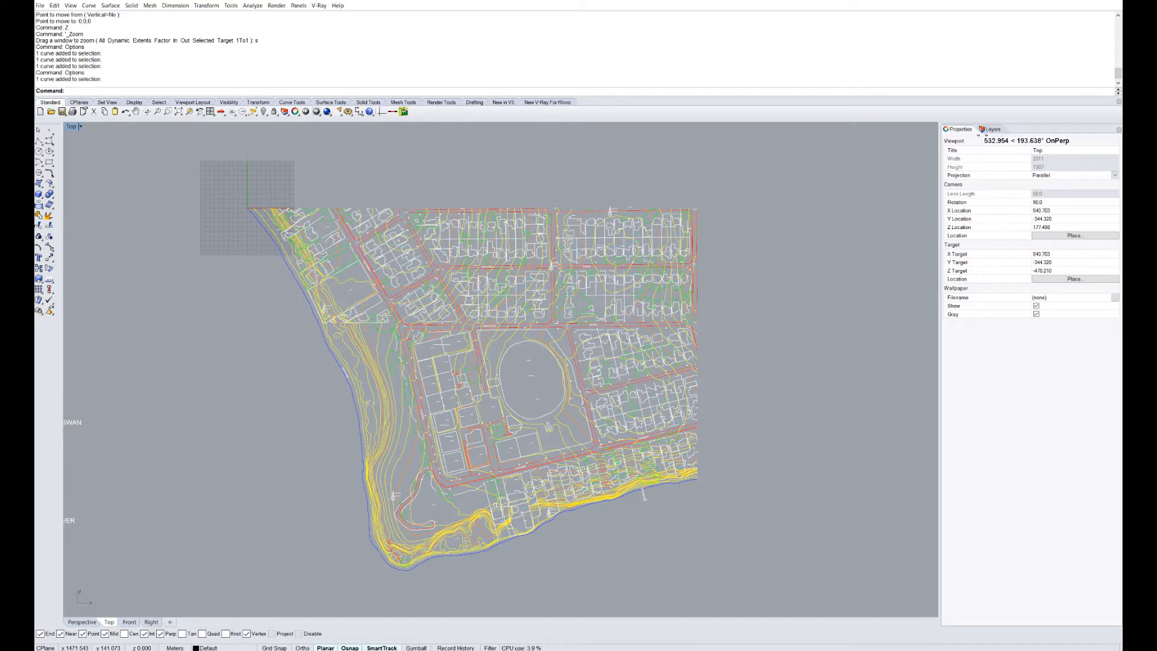
Open the Layers panel and review Default, Layer 01–06 and the numbered Level layers.
key(Return)
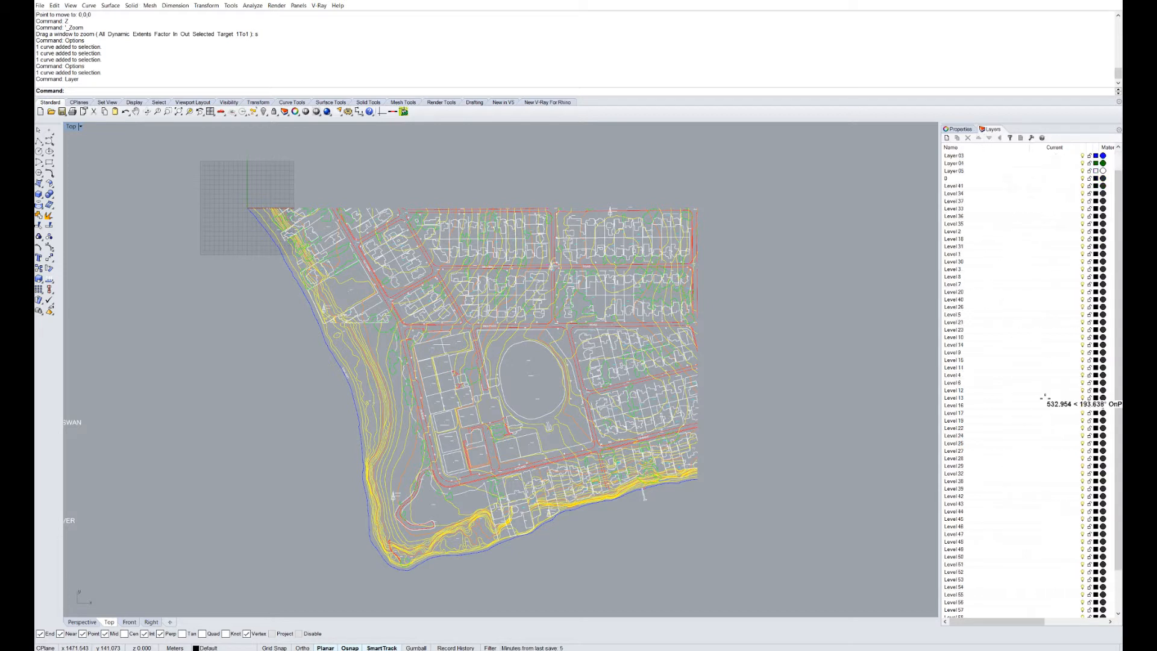
scroll(1048, 422, down, 3)
scroll(994, 506, up, 3)
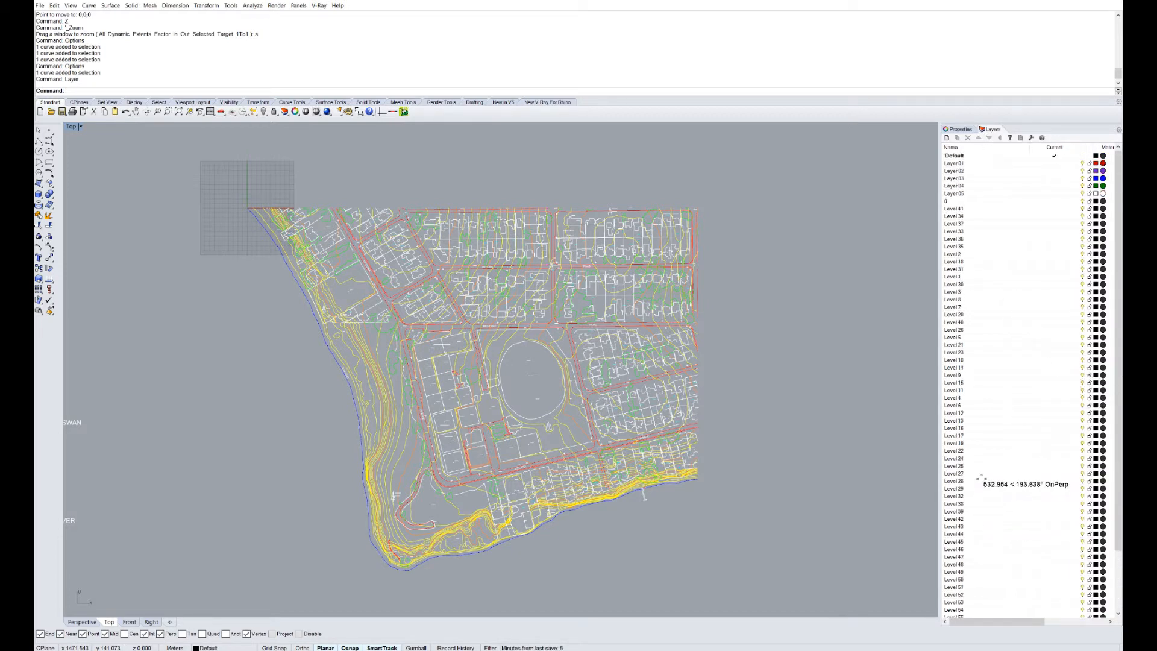
scroll(979, 391, down, 3)
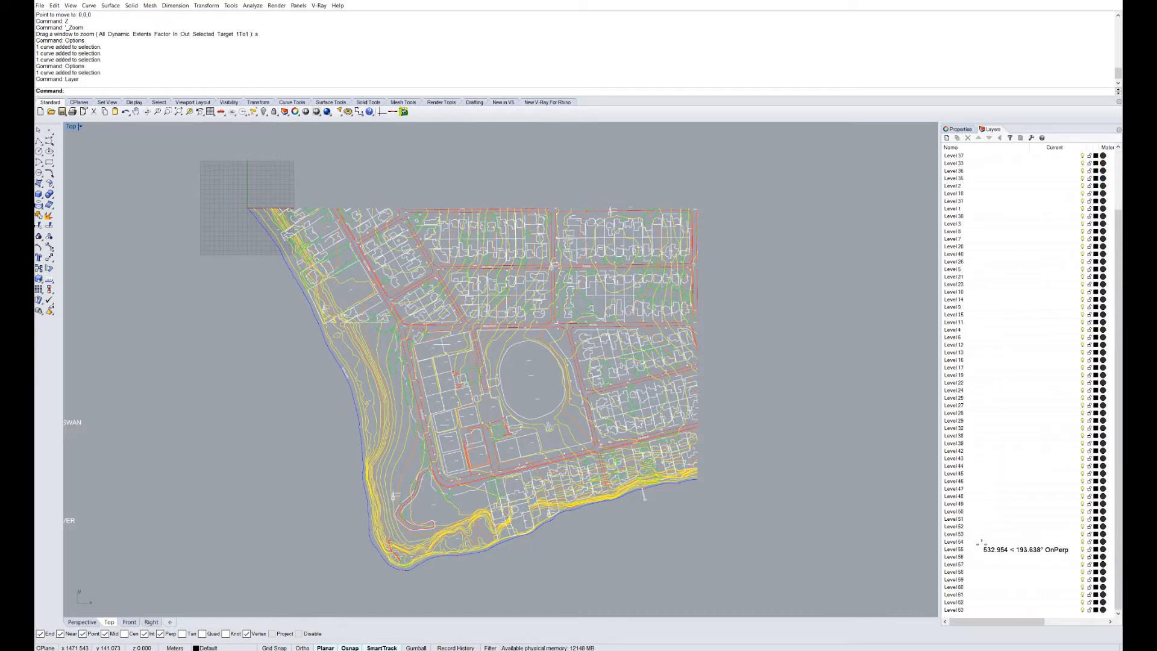
scroll(951, 456, up, 1)
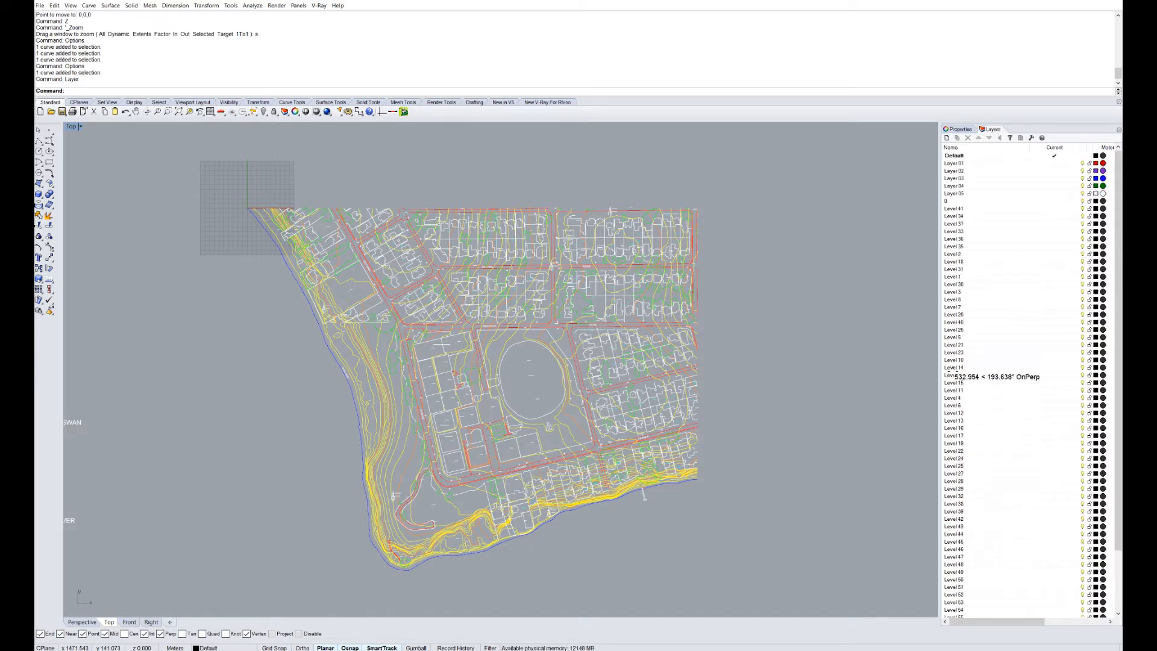
scroll(954, 361, up, 2)
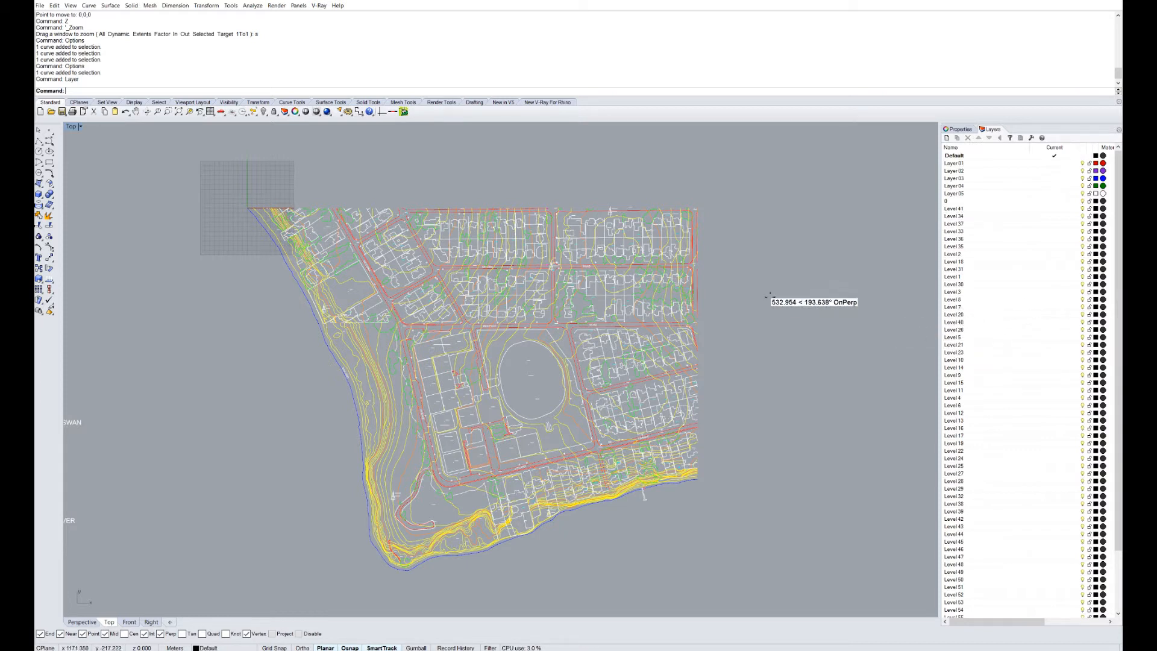
right_drag(722, 296, 782, 300)
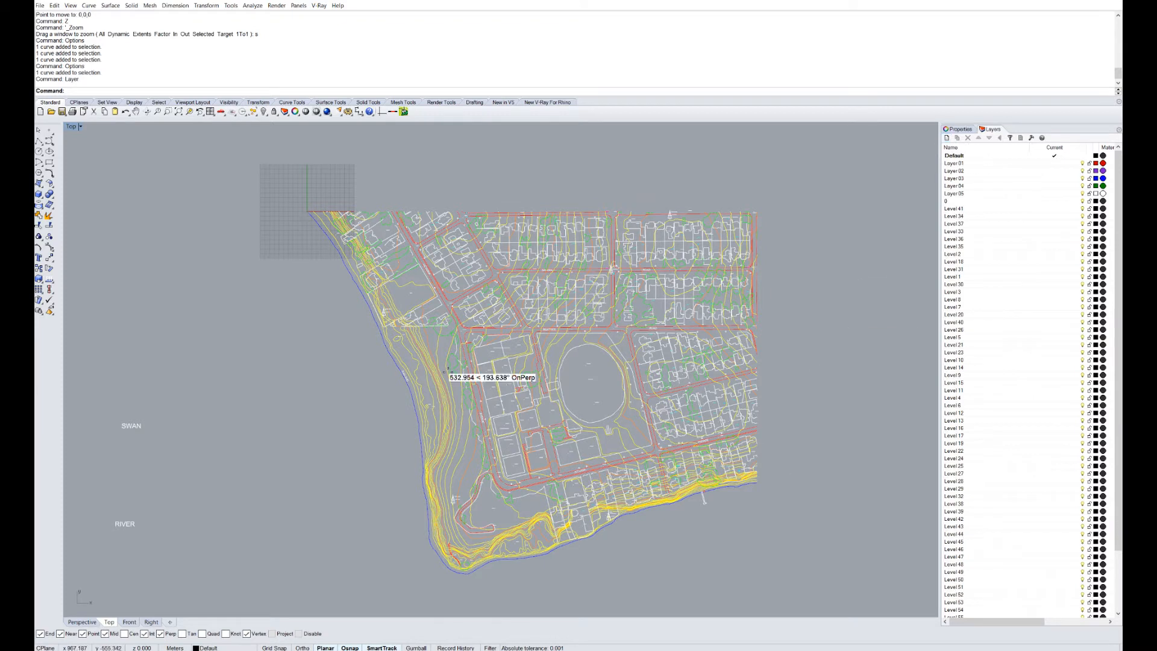
right_drag(379, 368, 416, 365)
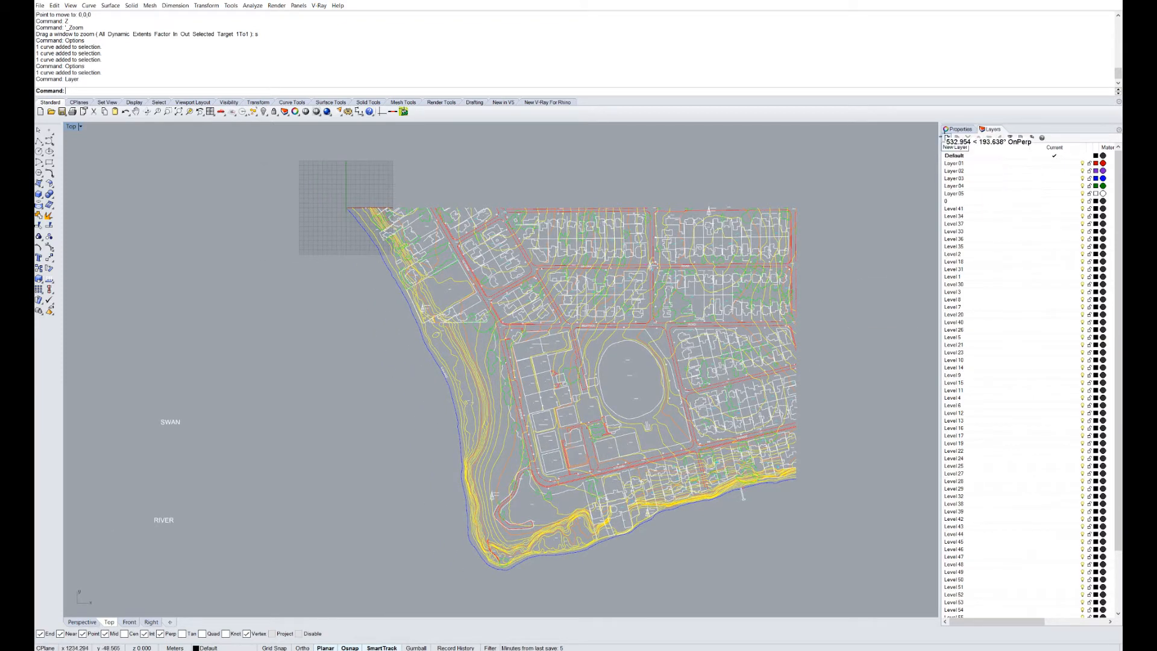
Add layers Buildings, Roads, Contours (Minor), Contours (Major), Green, Water Line and one extra.
click(947, 138)
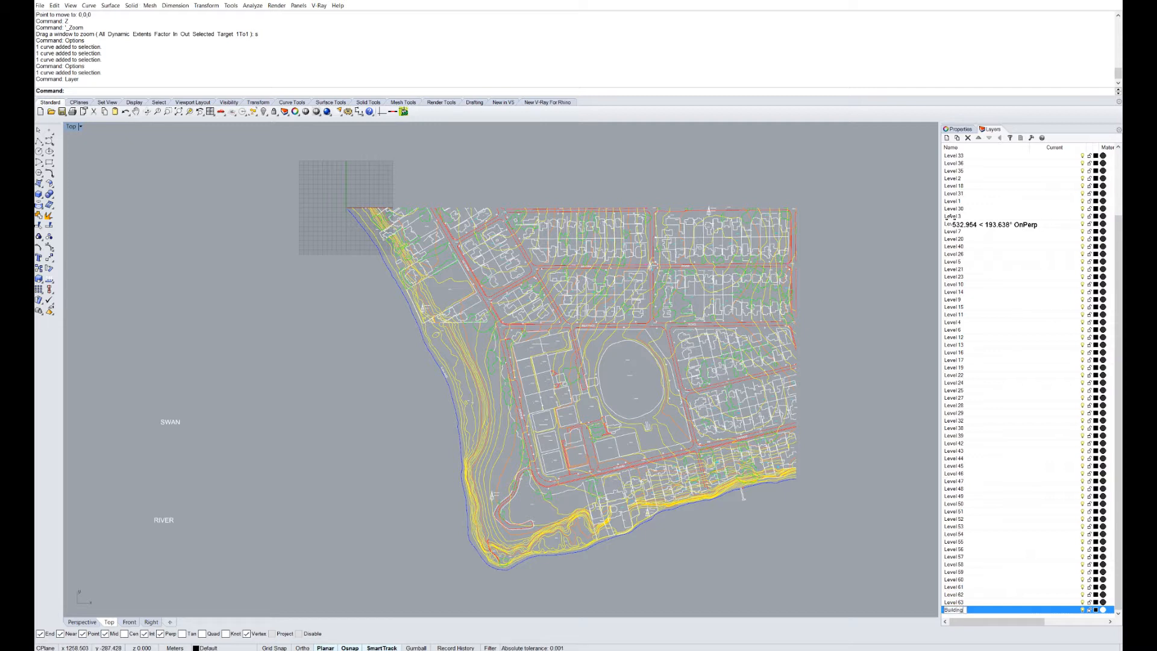
click(946, 138)
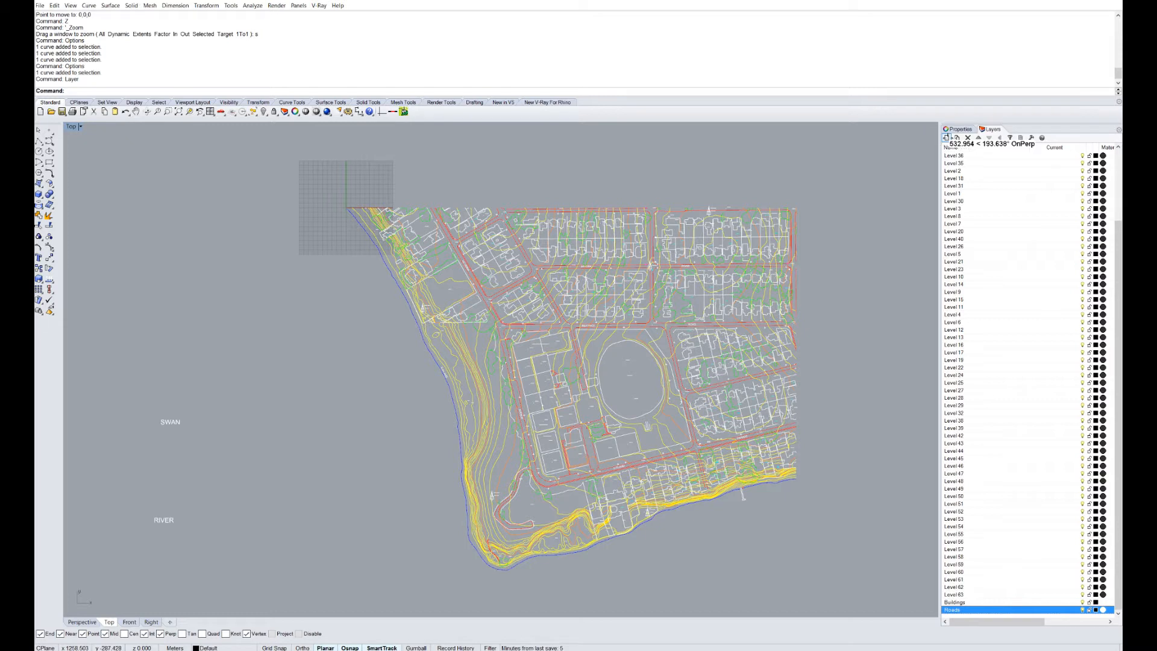
click(946, 137)
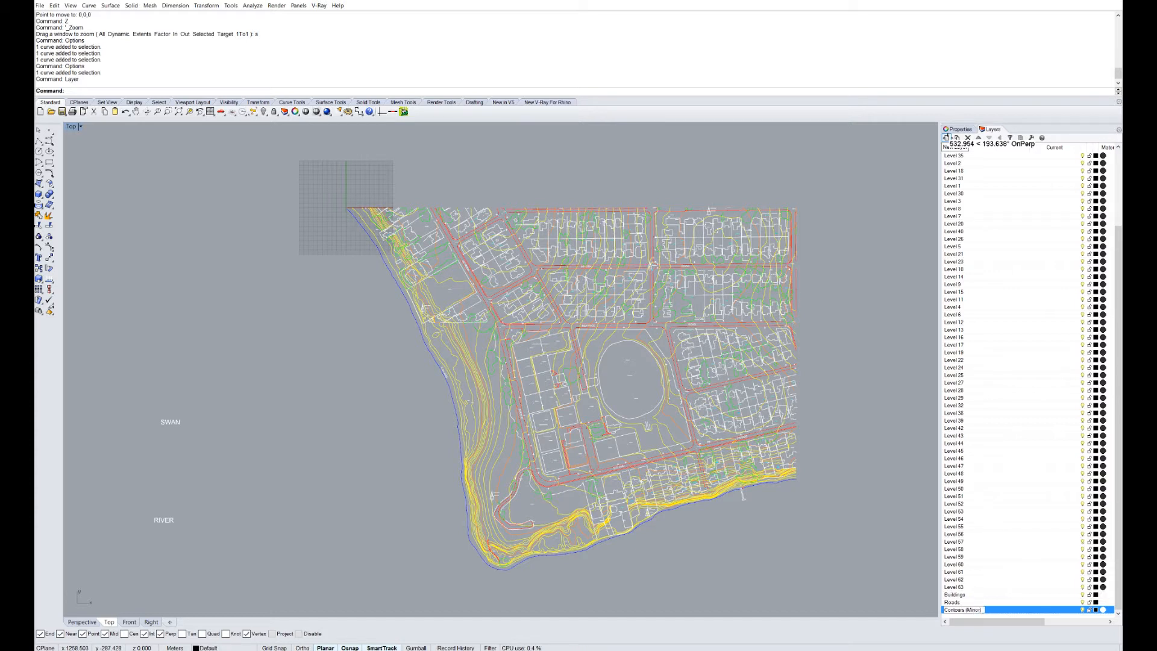
click(945, 137)
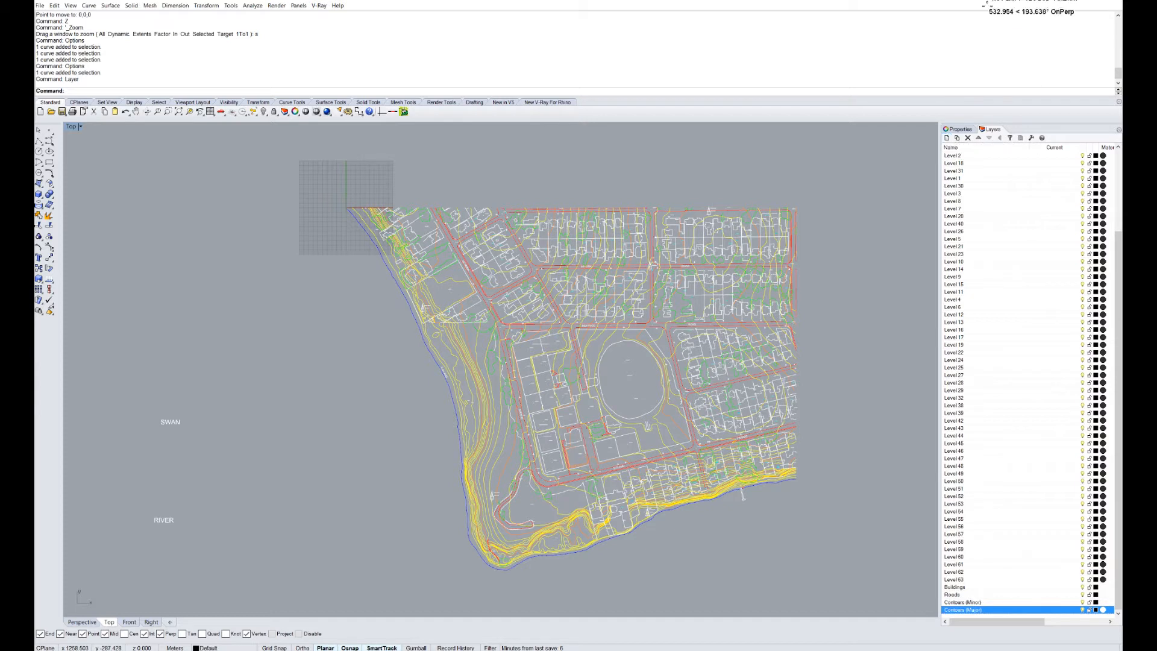
click(945, 137)
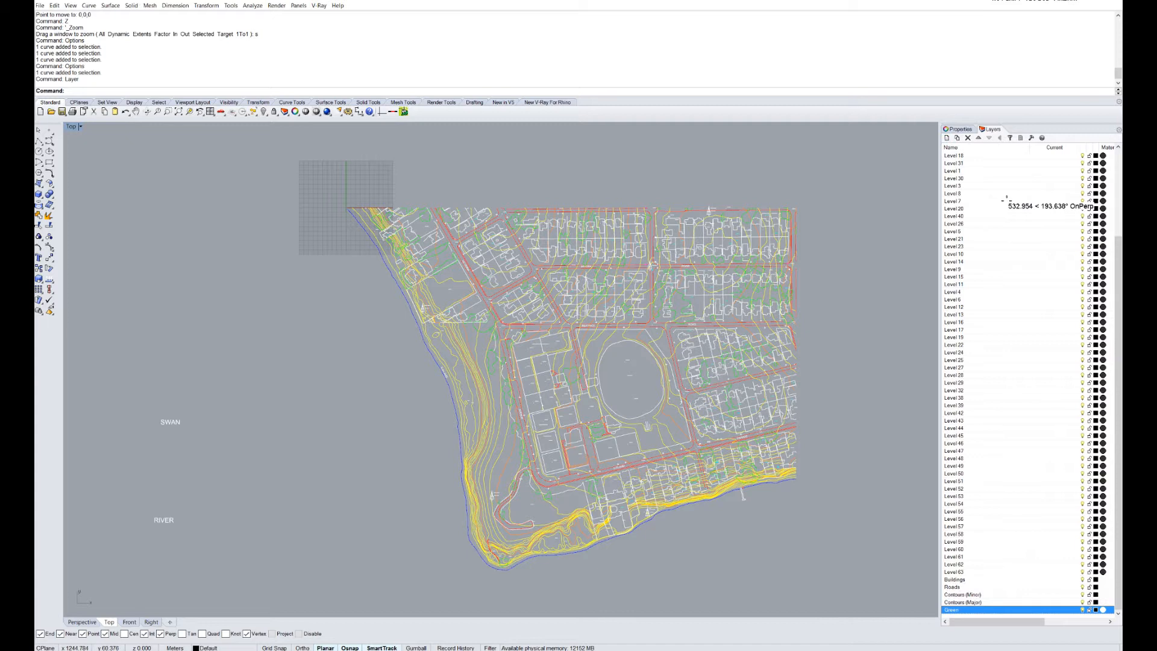
click(947, 137)
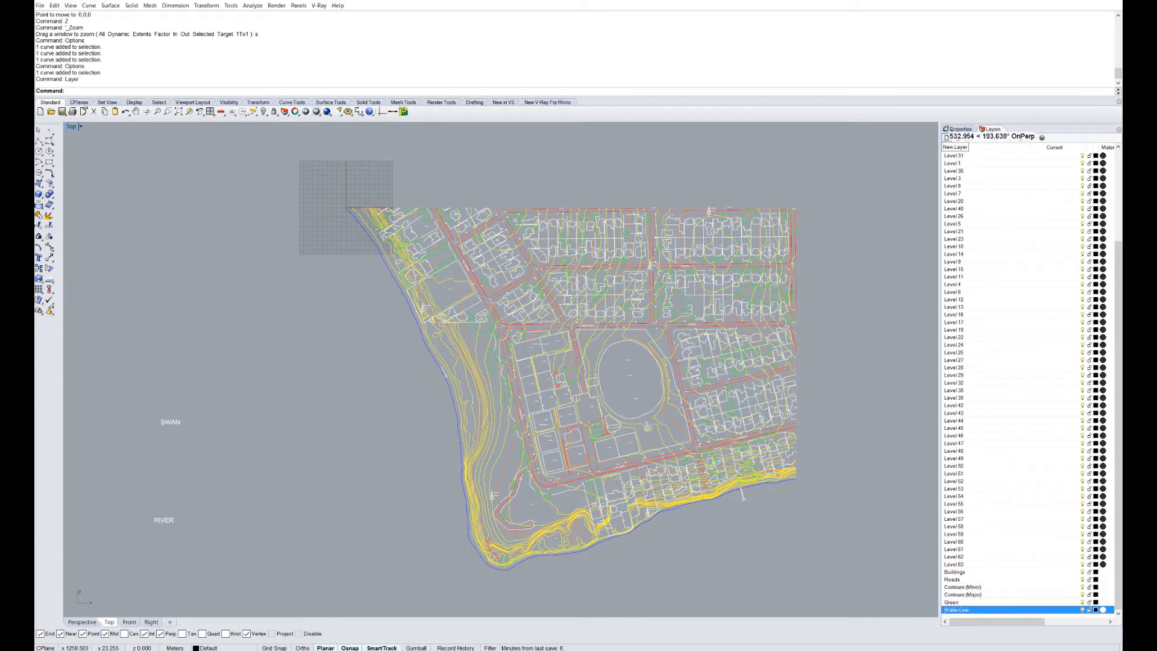
click(946, 137)
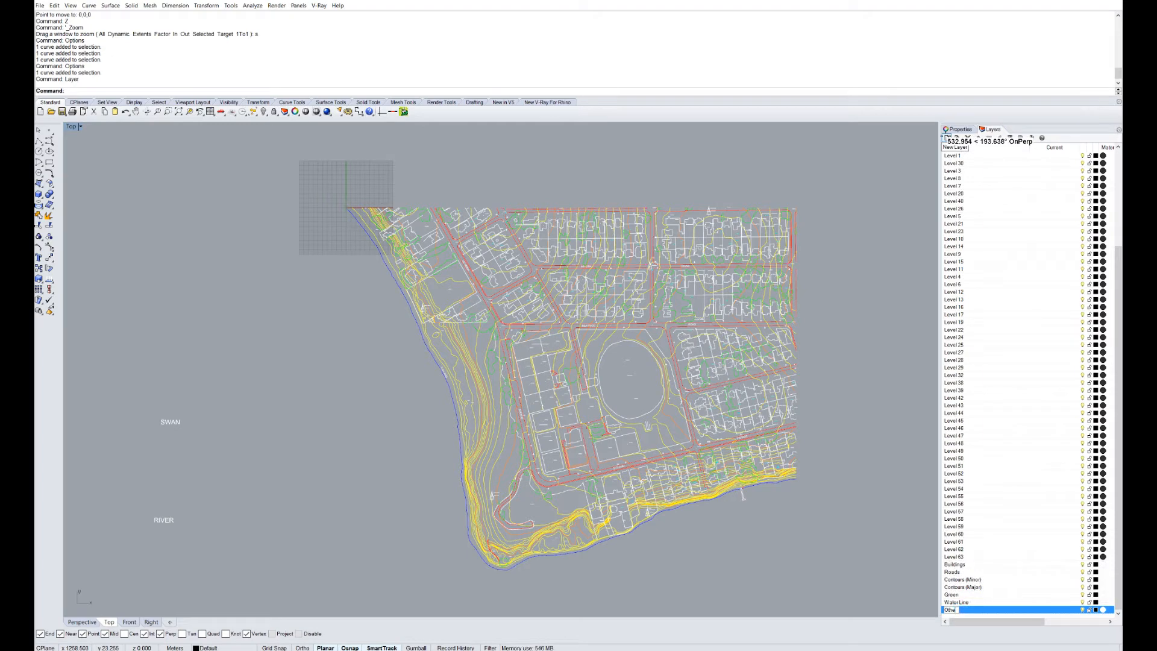
scroll(742, 288, up, 3)
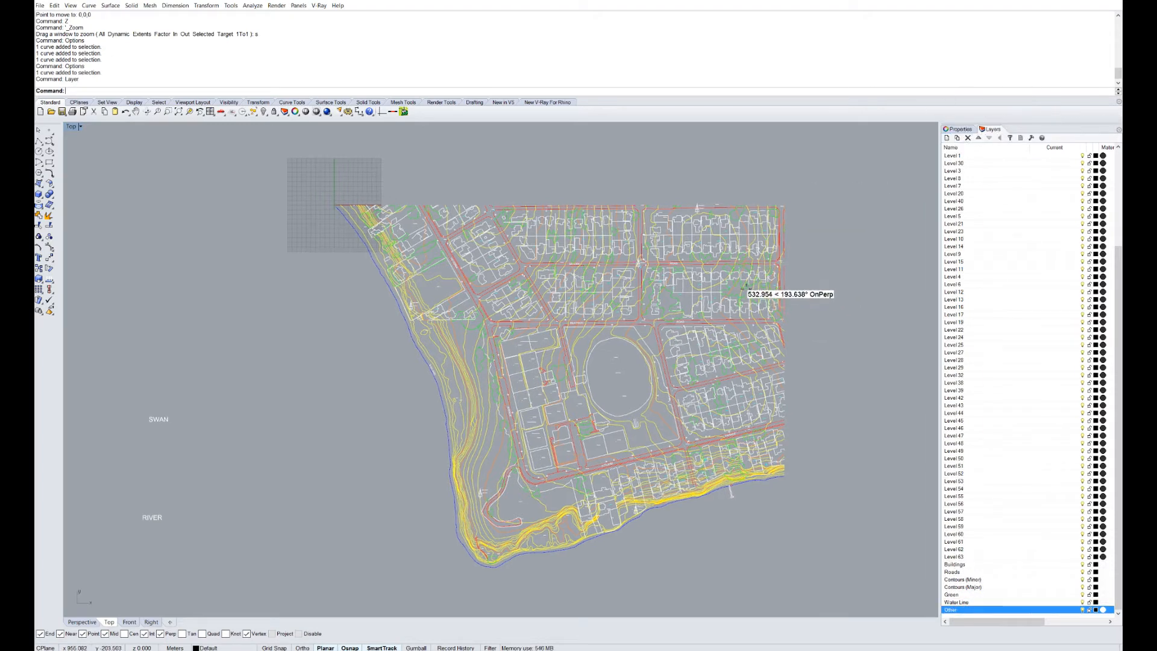
Pick a contour curve and confirm in Properties that it lies on layer Level 30.
scroll(743, 287, up, 5)
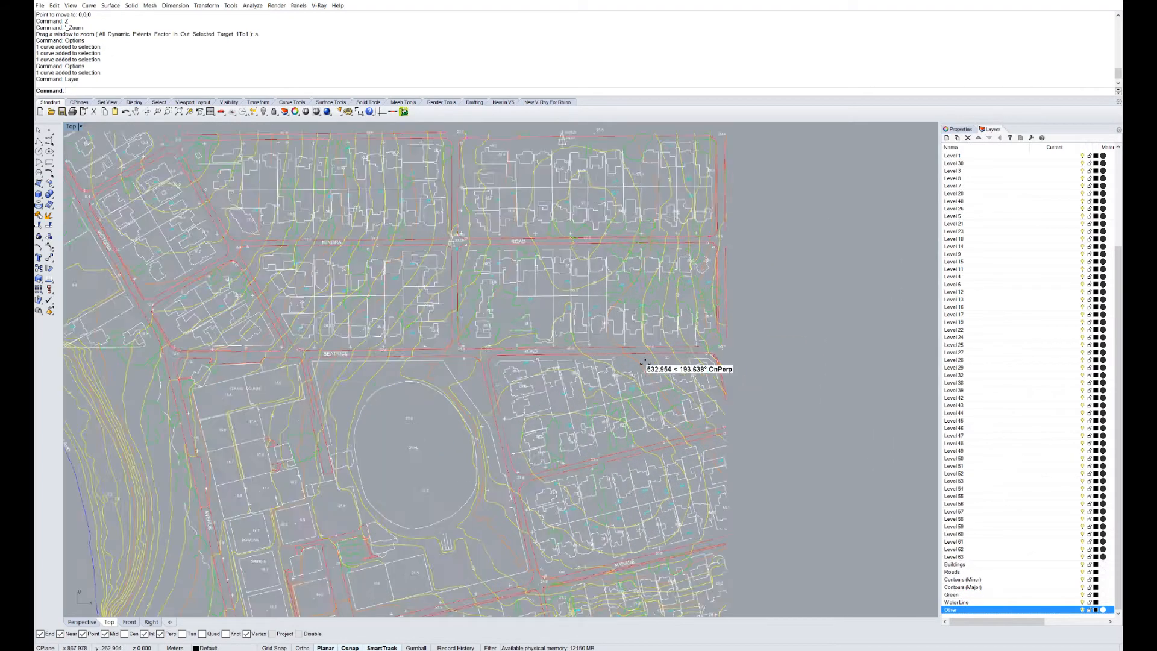
right_drag(587, 374, 633, 432)
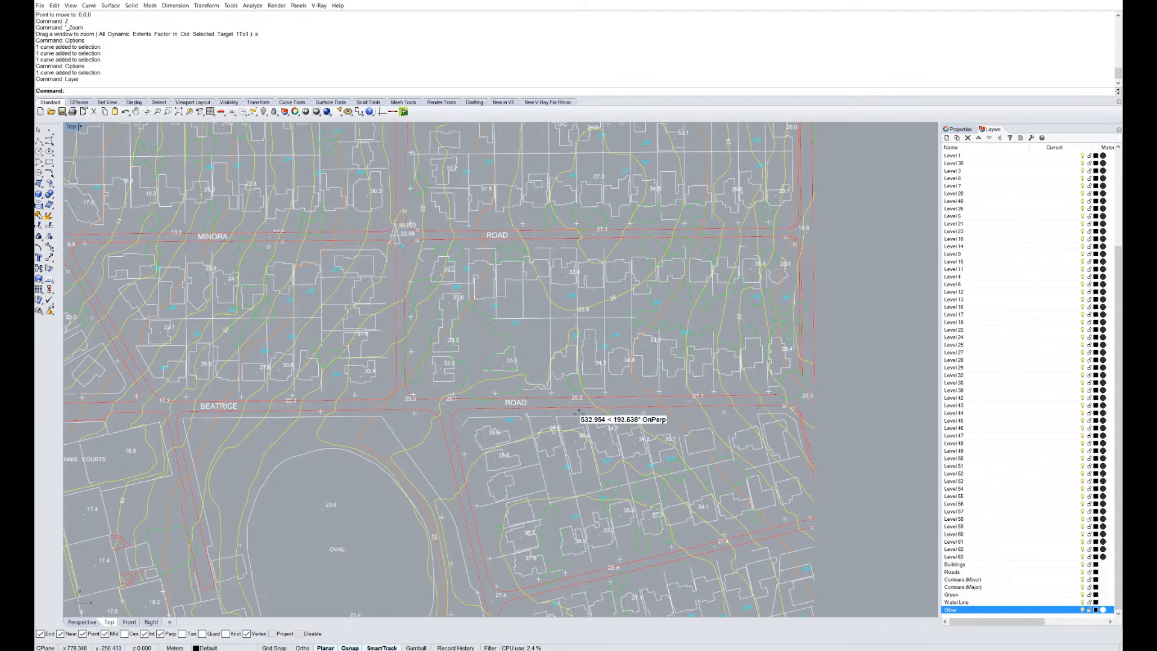
scroll(589, 363, up, 2)
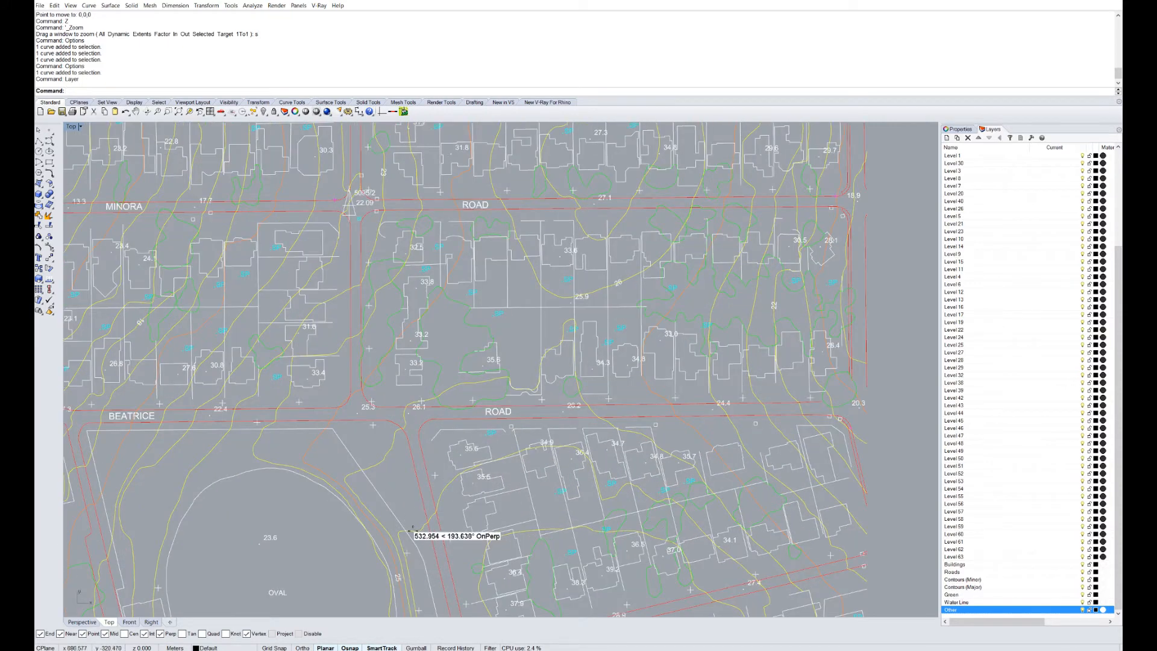
click(415, 517)
right_drag(415, 517, 418, 410)
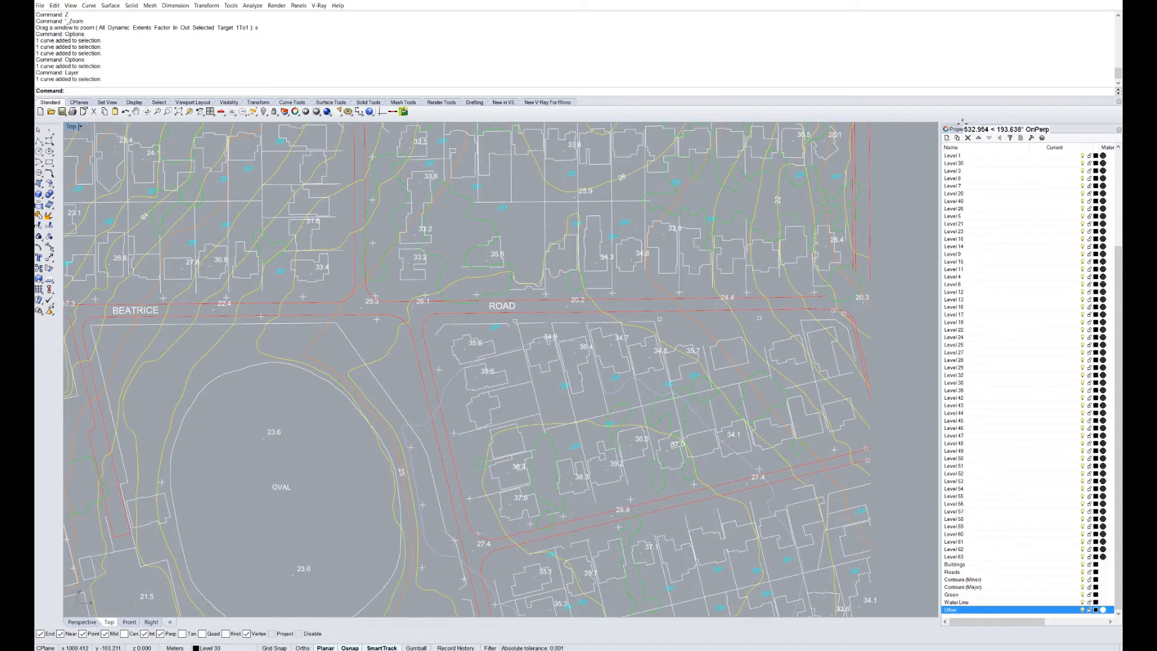
click(955, 128)
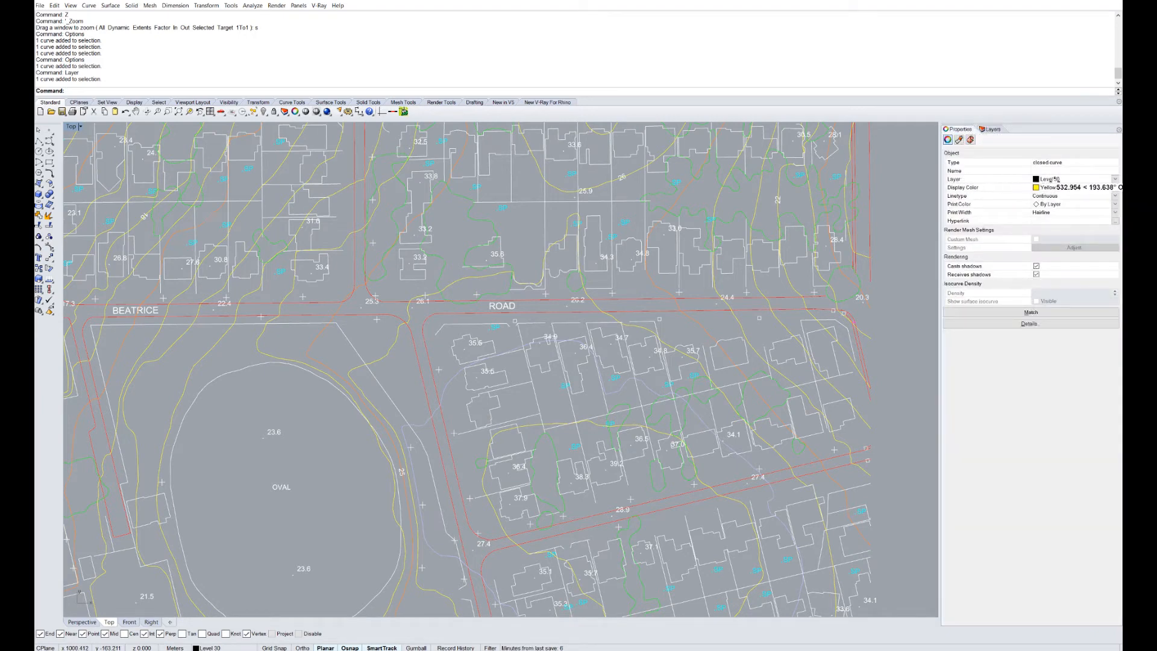
click(983, 129)
click(970, 129)
click(988, 129)
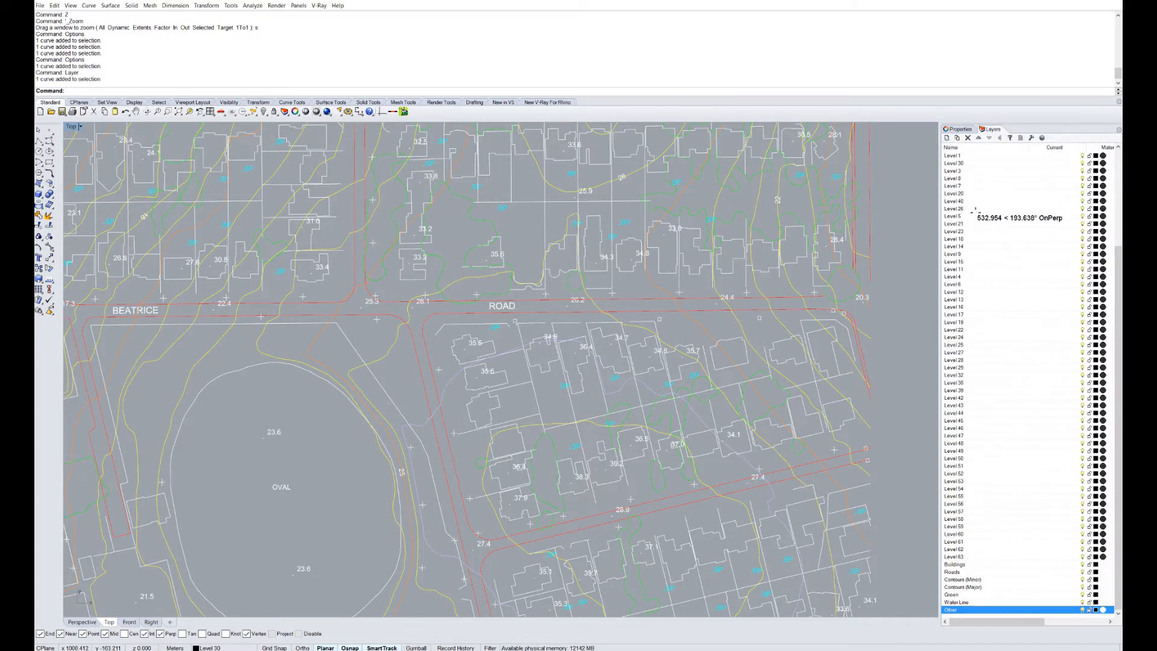
Sort the layer list by name and select the Level 30 layer.
click(950, 147)
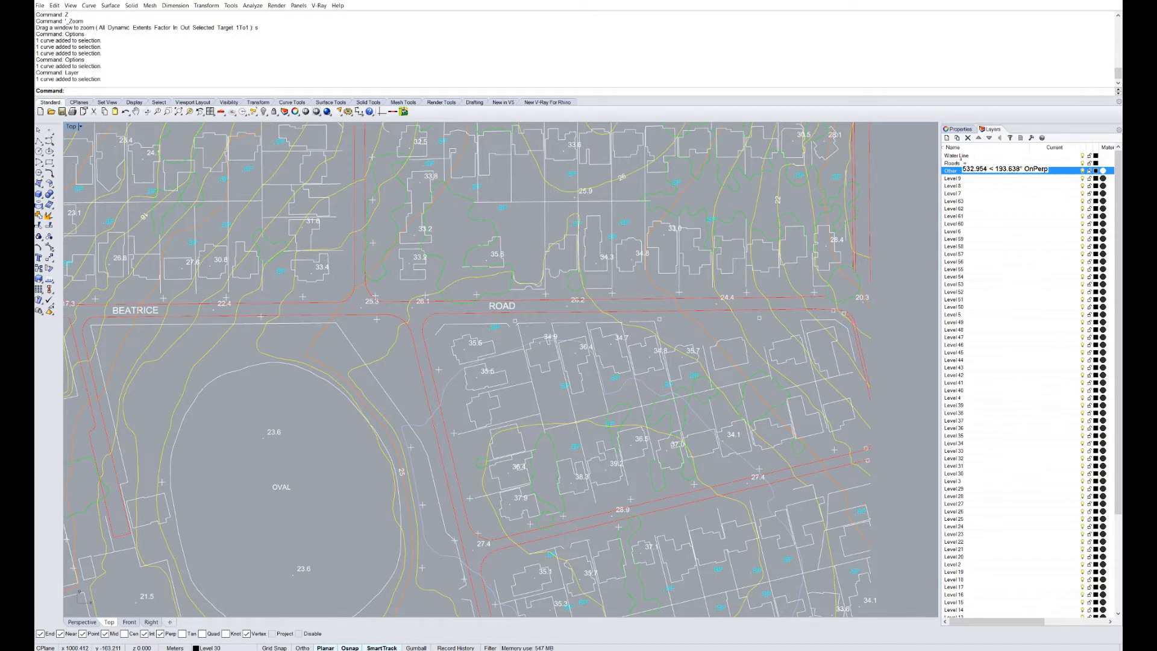
click(955, 146)
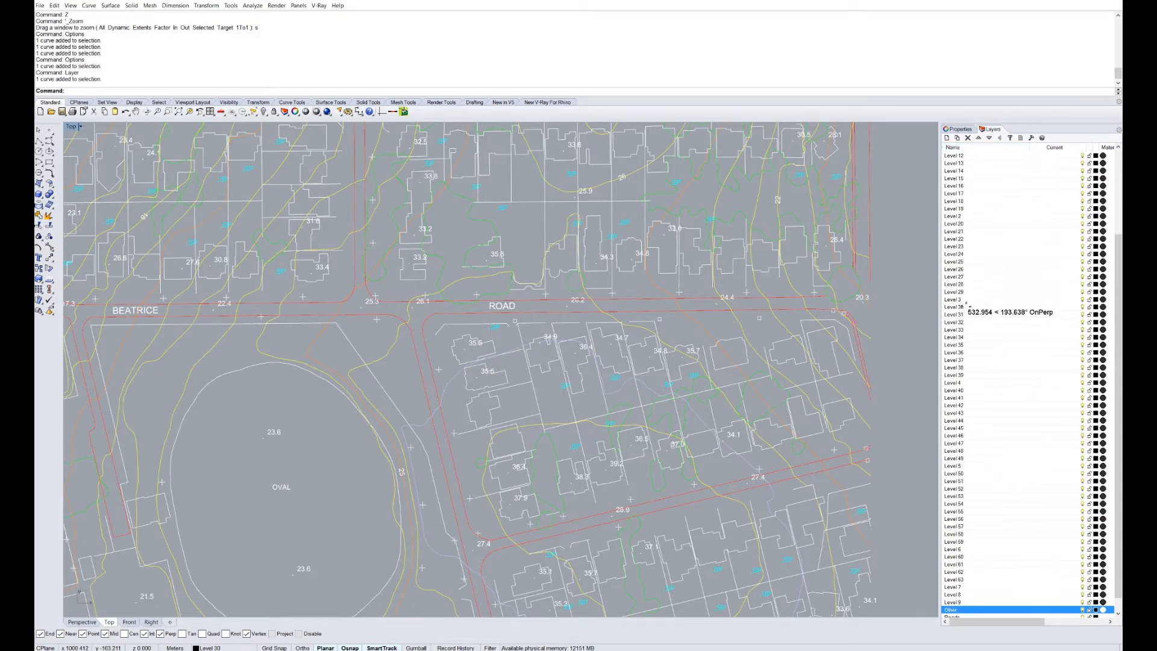
click(962, 307)
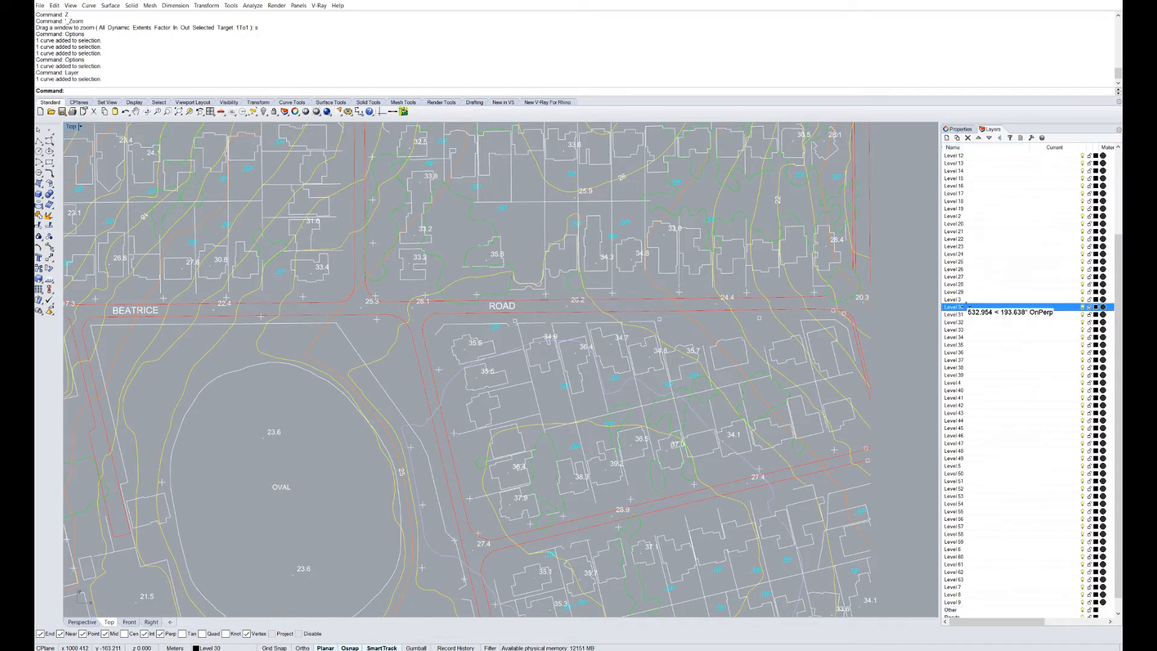
Select all 66 objects on the Level 30 layer.
right_click(1061, 304)
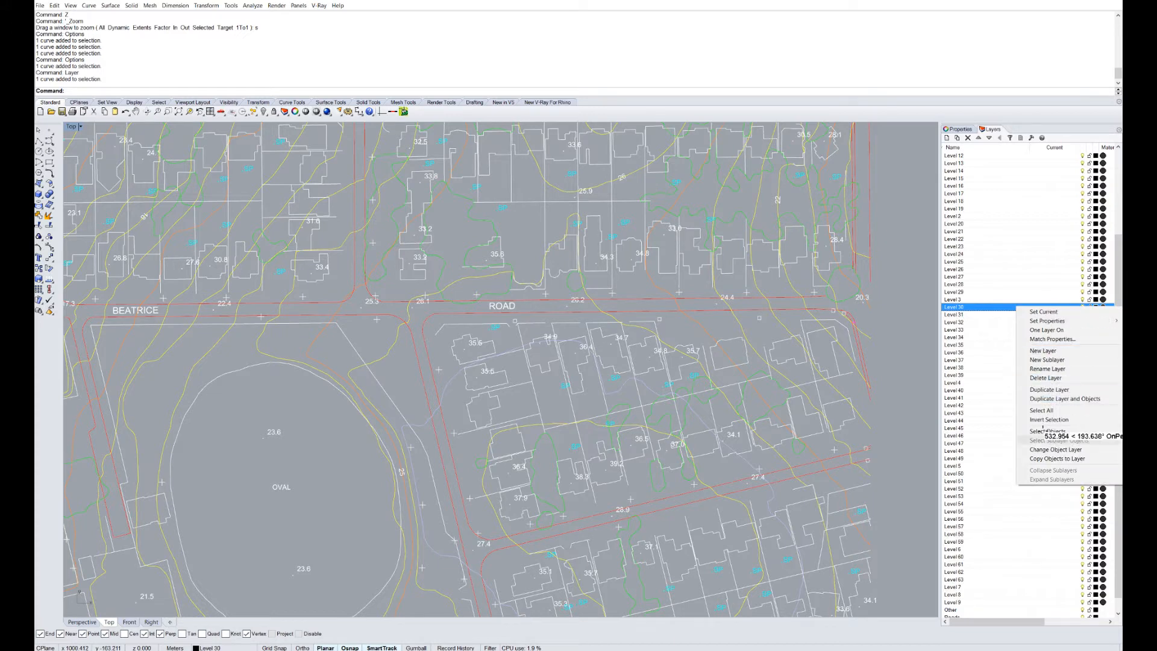
click(1043, 429)
scroll(656, 330, down, 8)
right_drag(680, 333, 733, 337)
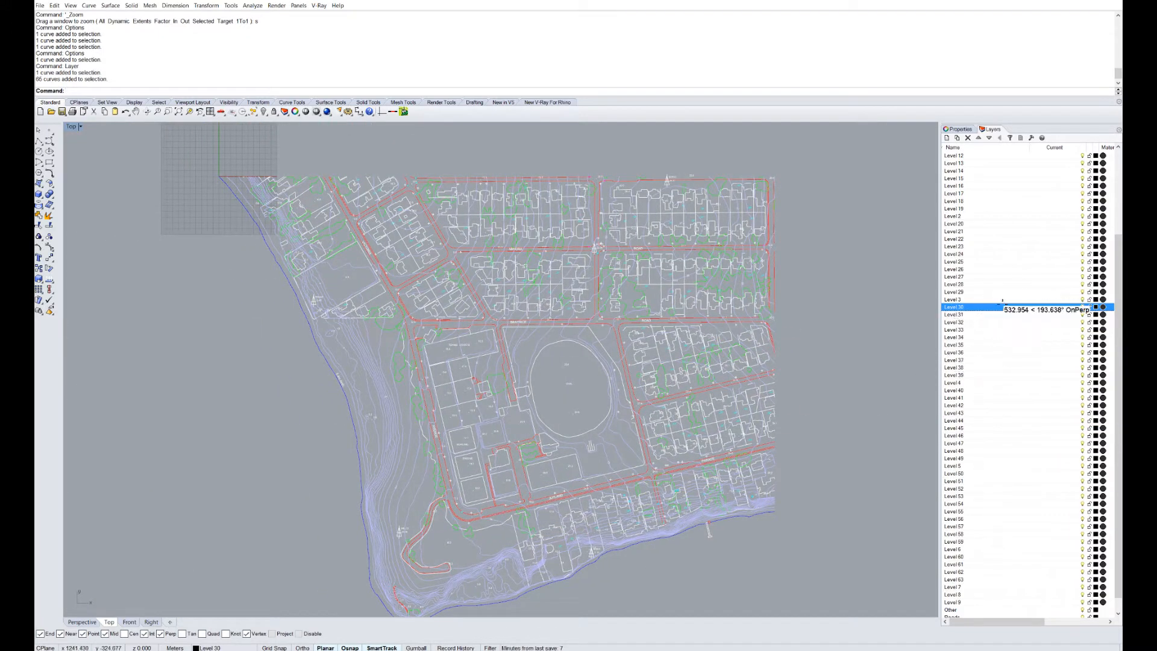
scroll(1009, 432, down, 1)
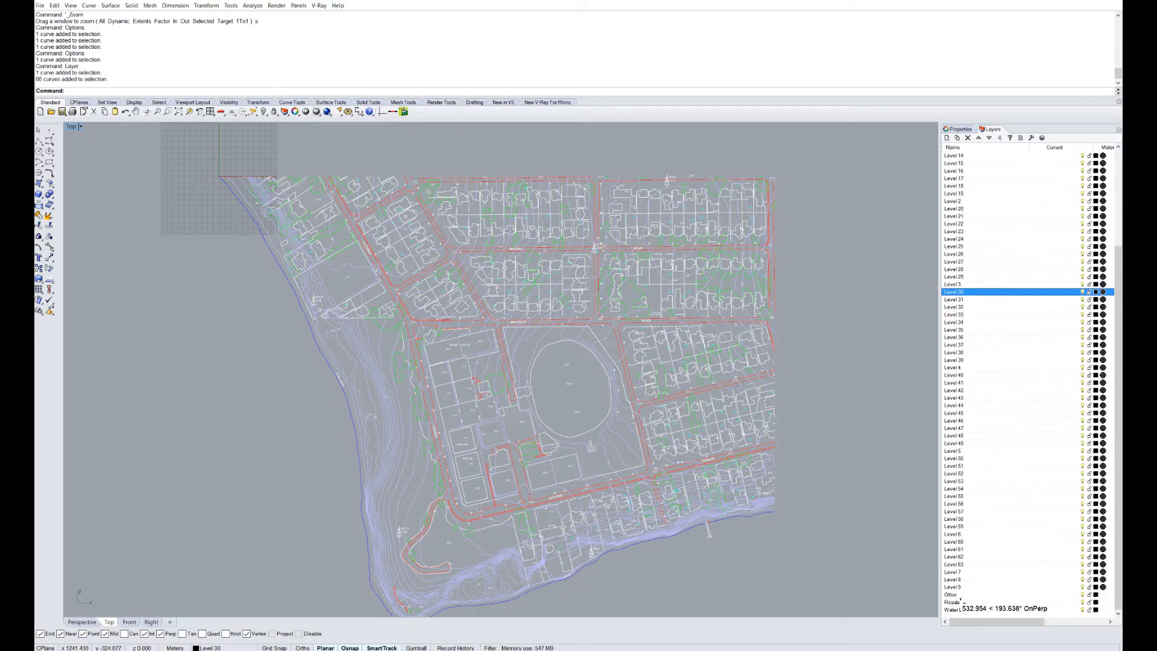
scroll(991, 410, up, 5)
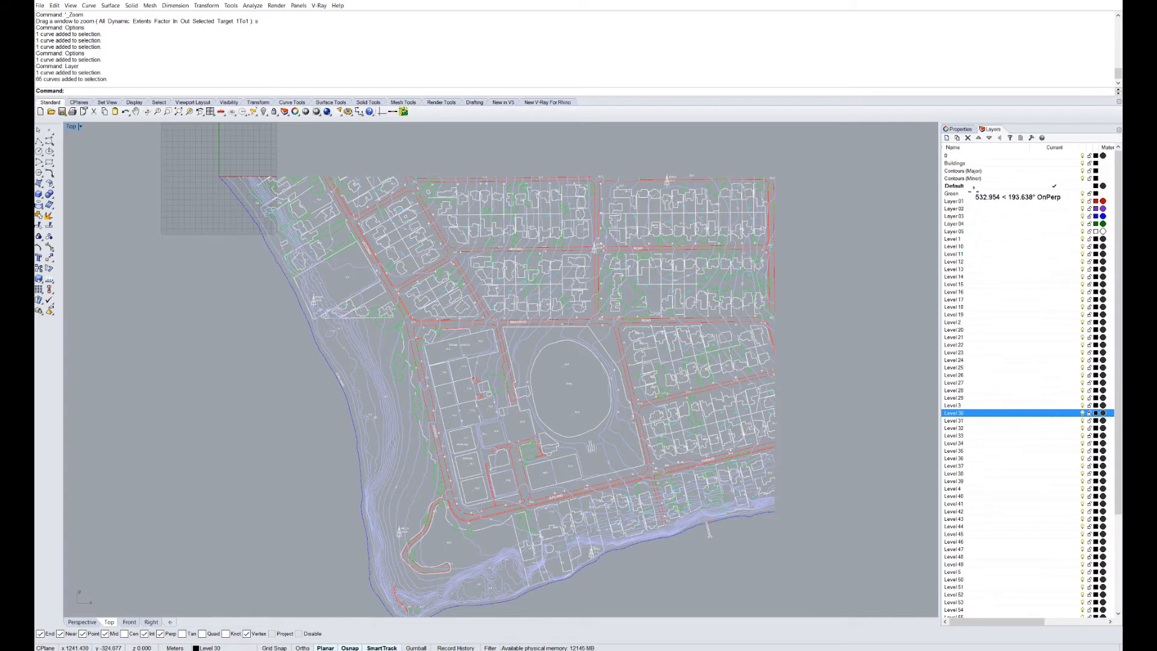
Move the selected curves onto Contours (Minor) and reselect them from that layer.
click(951, 147)
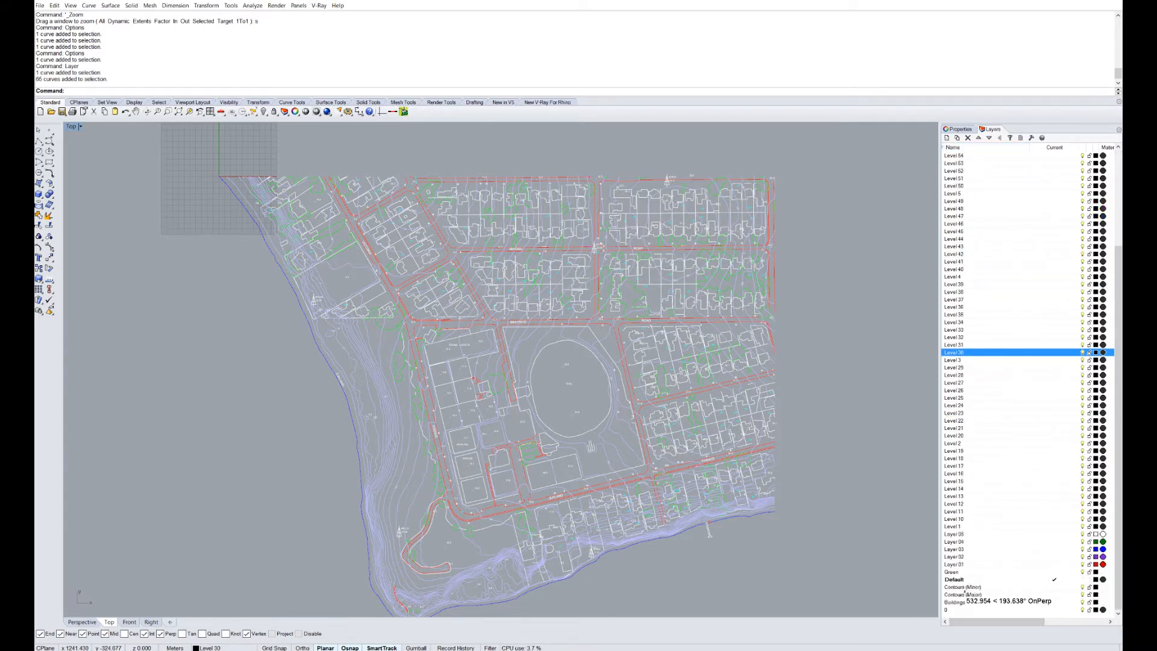
right_click(962, 588)
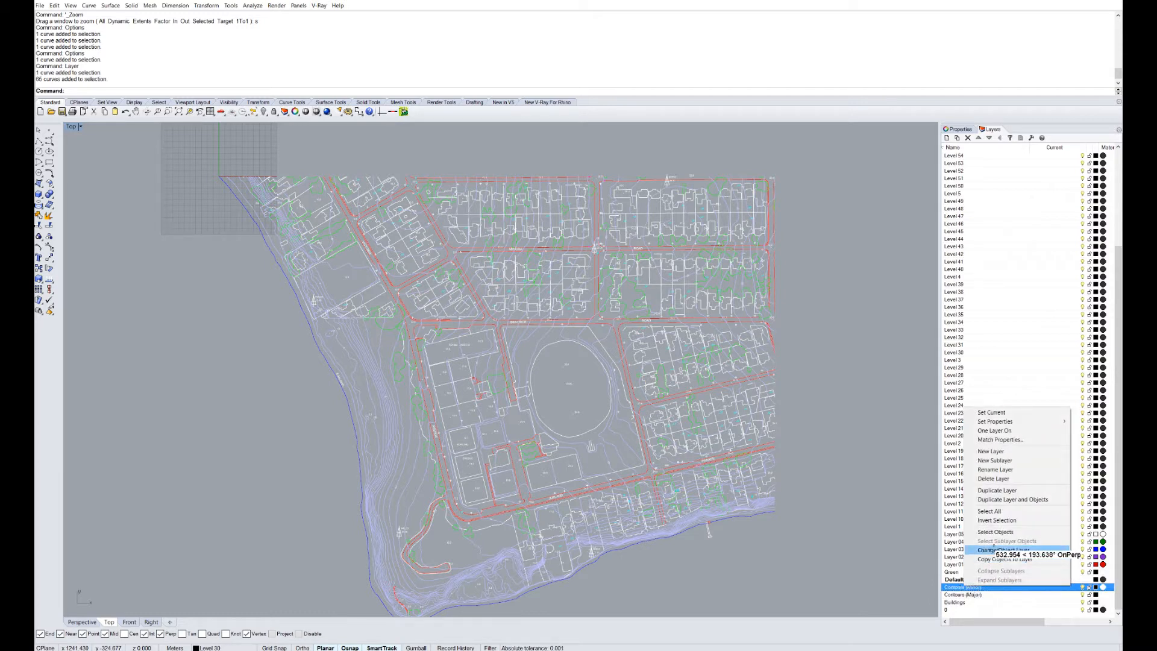
click(992, 548)
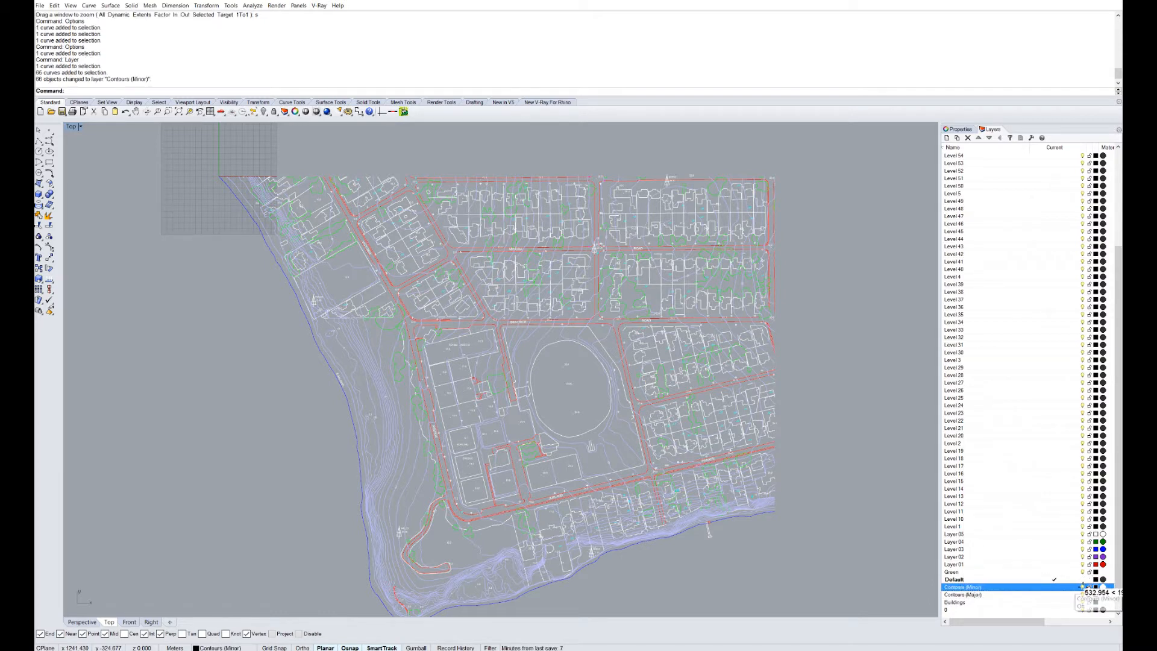
click(1082, 586)
click(1082, 586)
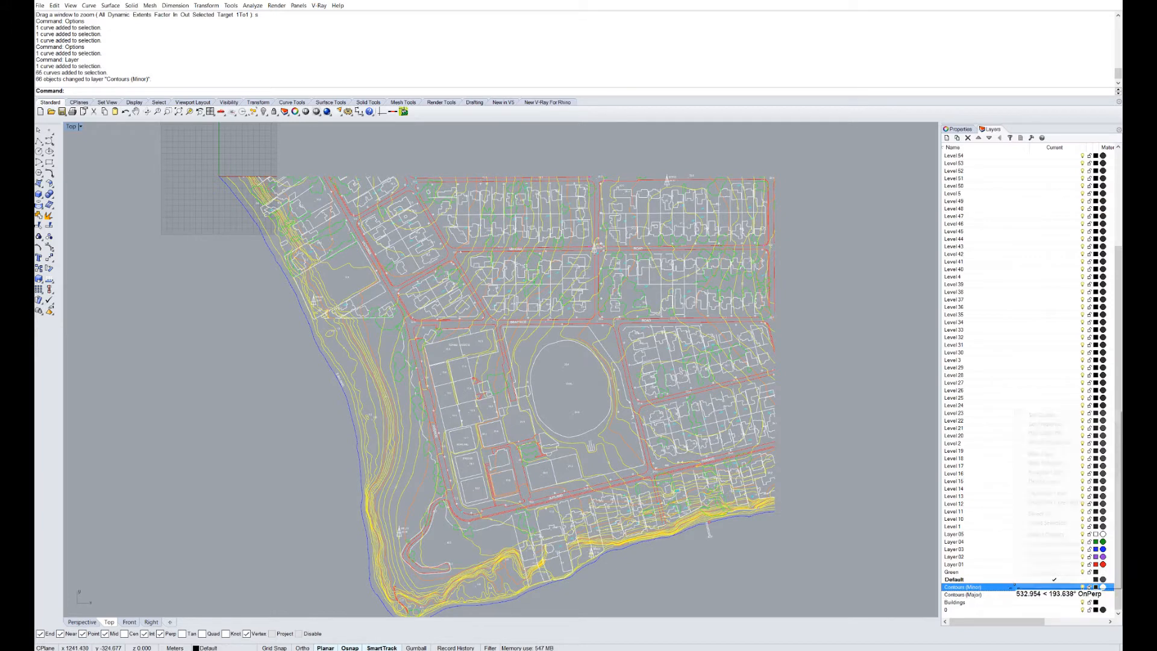
right_click(1082, 588)
click(1044, 534)
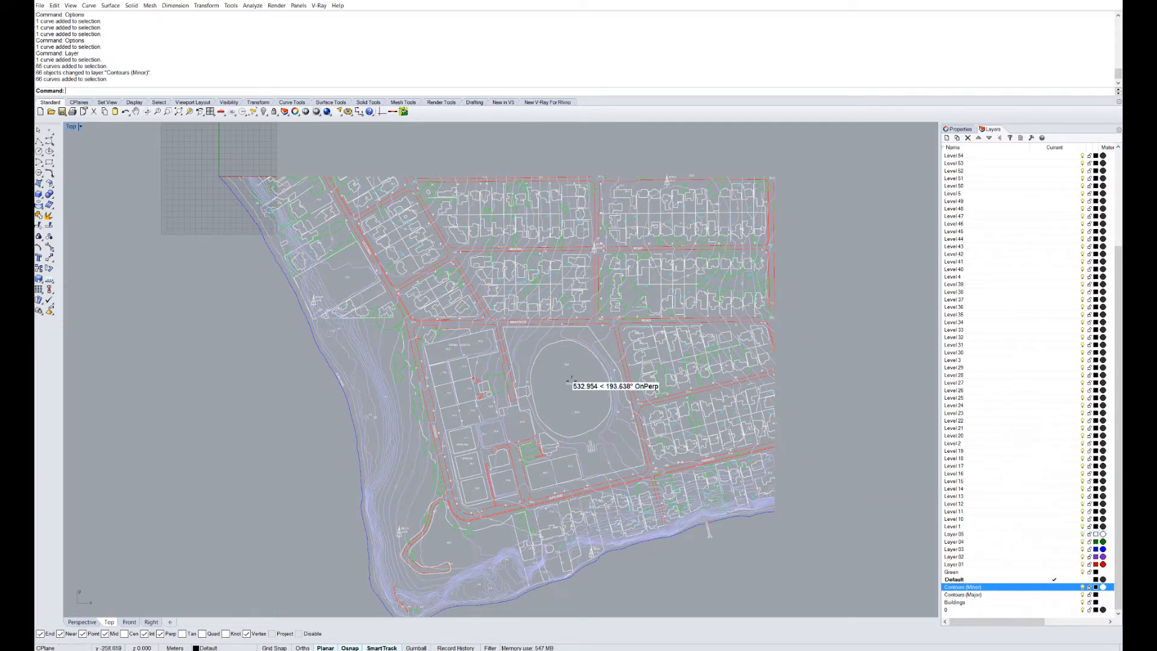
Hide the Contours (Minor) layer and recentre the site plan.
click(1082, 586)
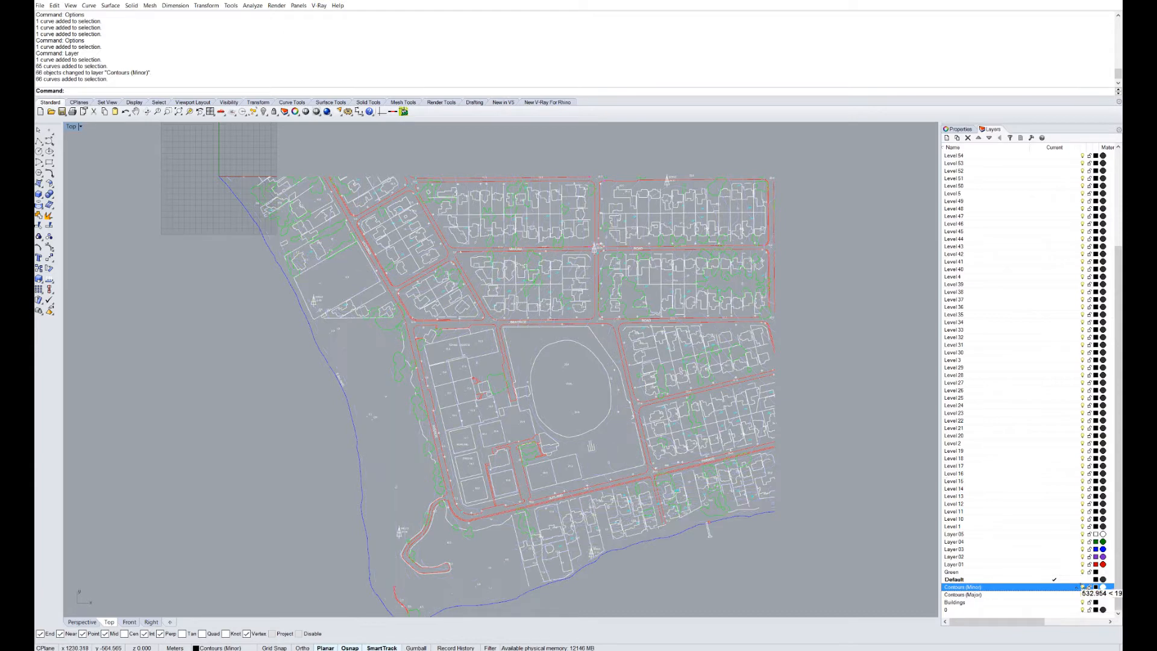
right_drag(691, 480, 655, 470)
scroll(467, 501, up, 4)
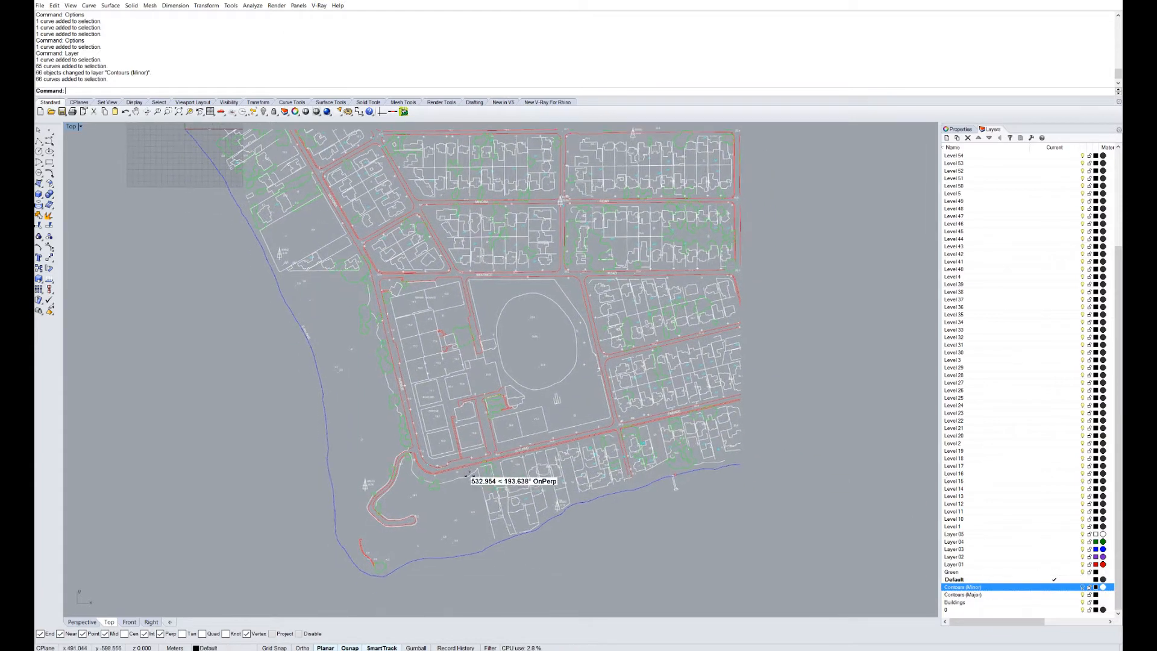
scroll(471, 528, down, 2)
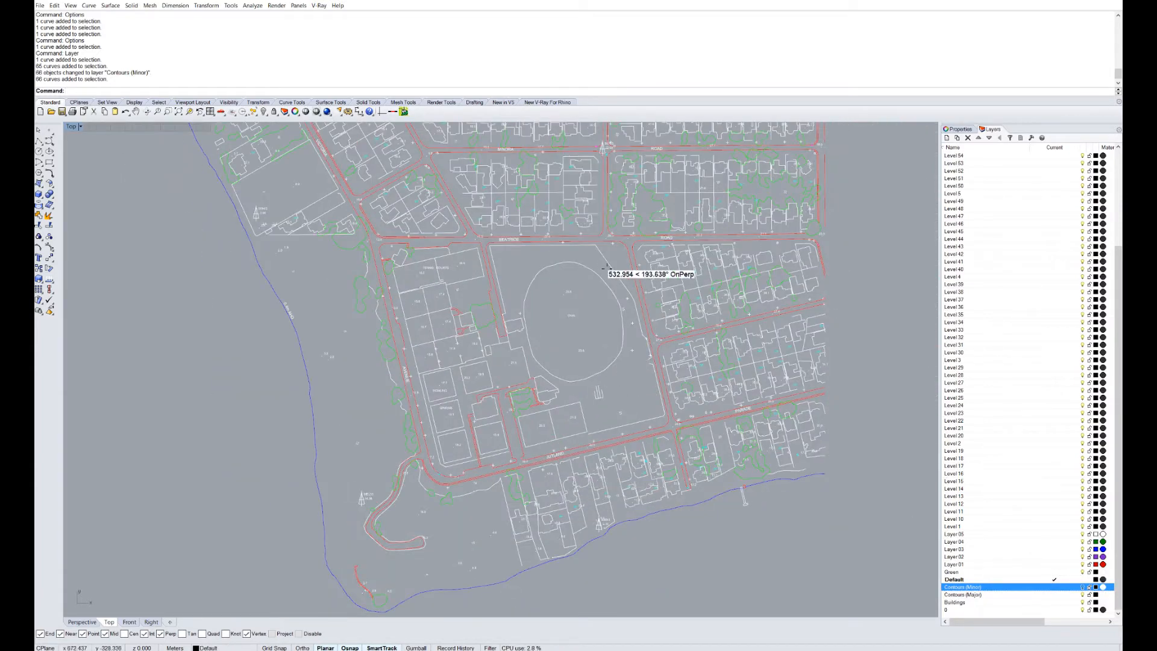
scroll(524, 359, down, 3)
scroll(542, 298, up, 3)
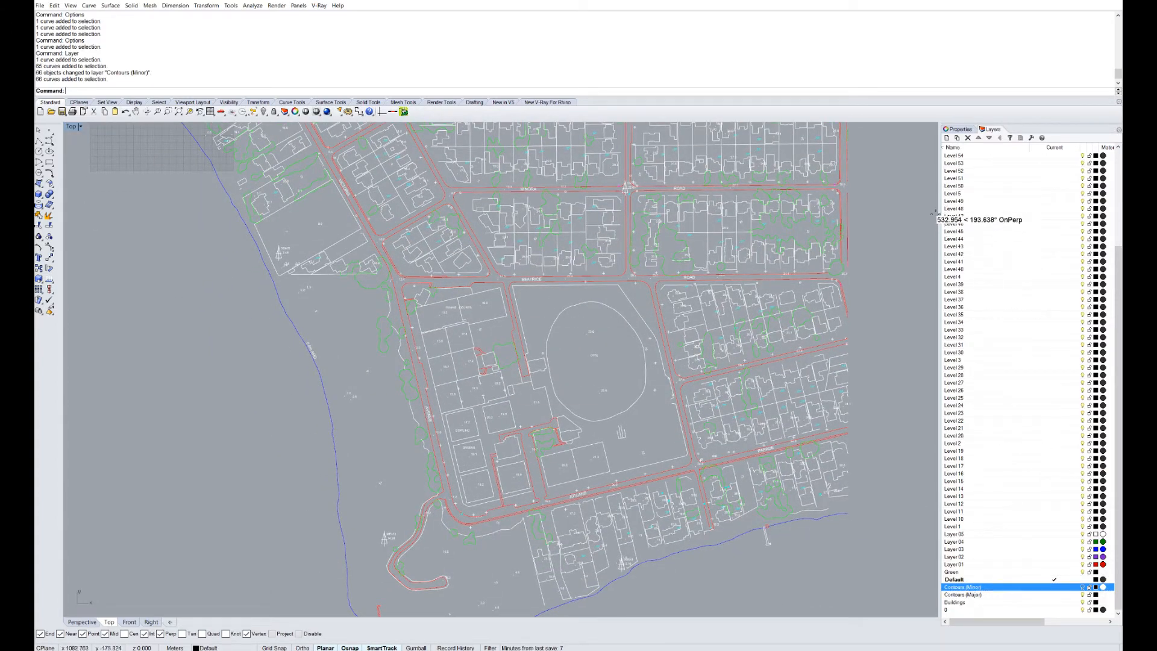
scroll(1011, 304, up, 4)
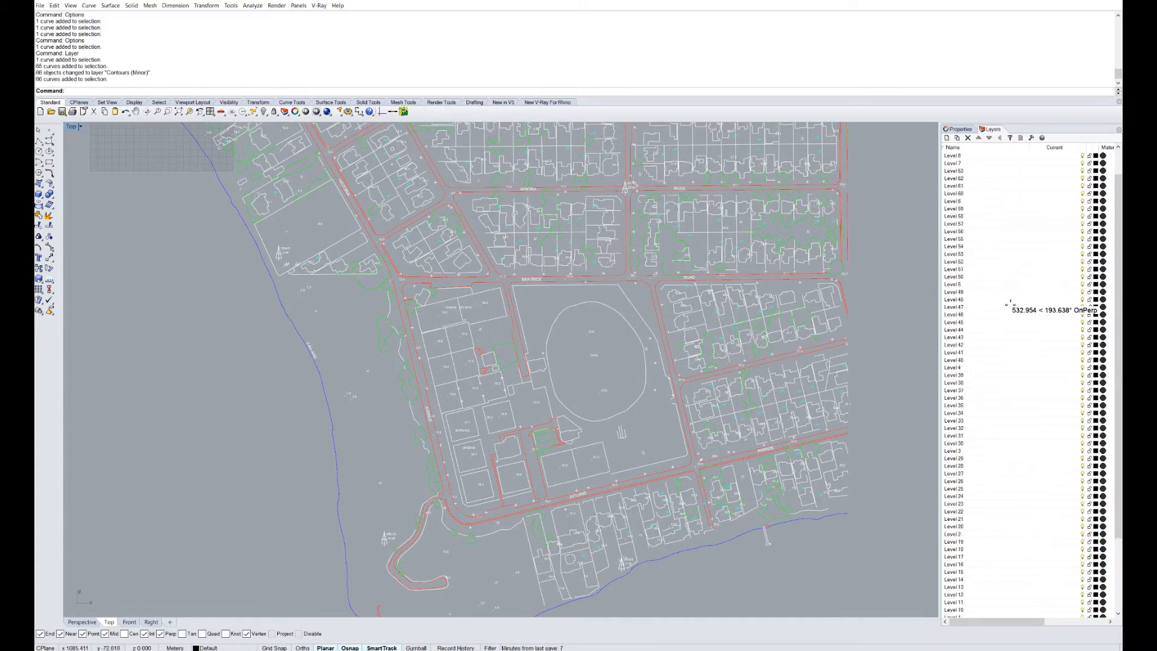
scroll(1010, 304, down, 4)
right_drag(587, 442, 566, 371)
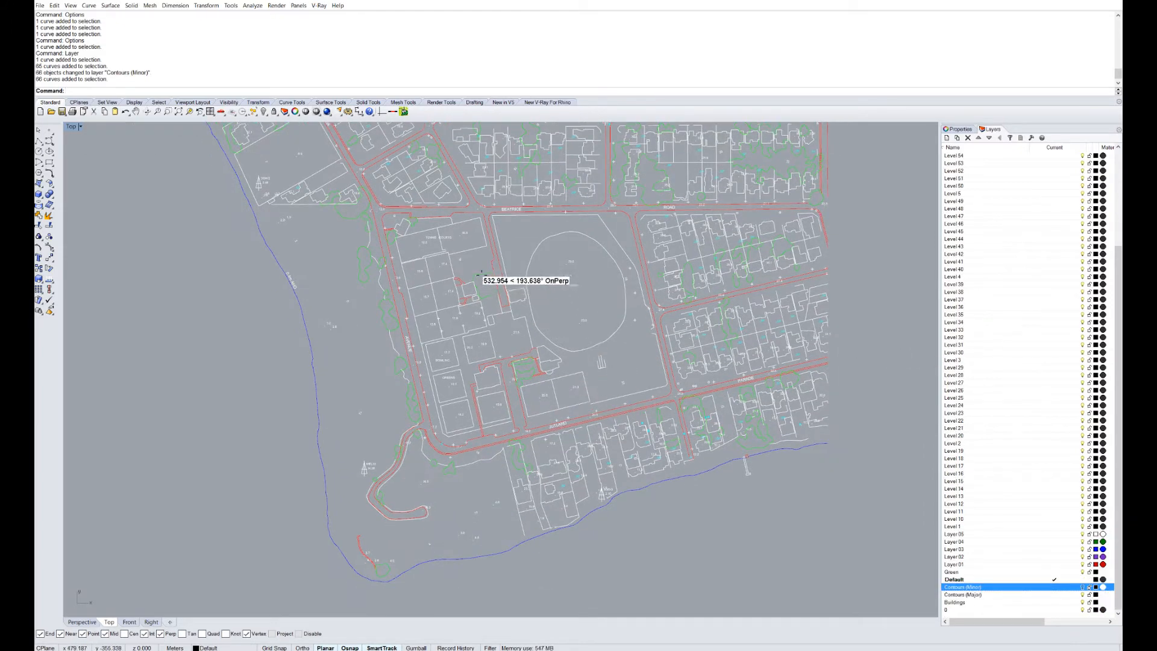
Select all curves matching a remaining contour's colour and move them onto the Green layer.
click(480, 275)
scroll(480, 276, up, 5)
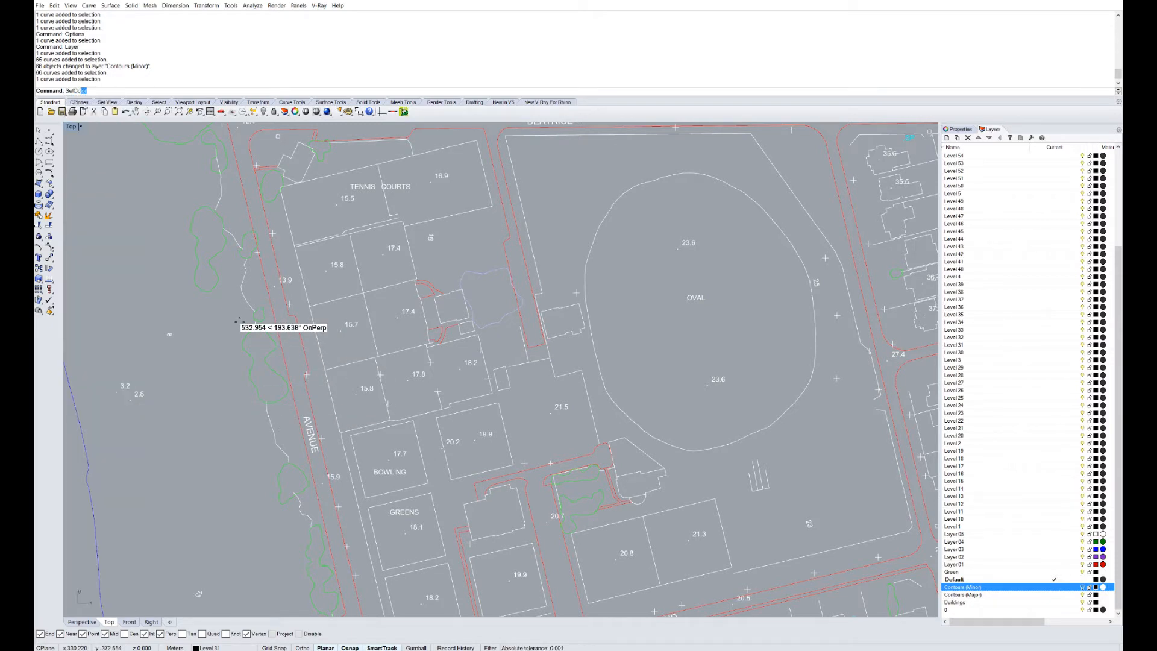
key(Return)
scroll(244, 322, down, 6)
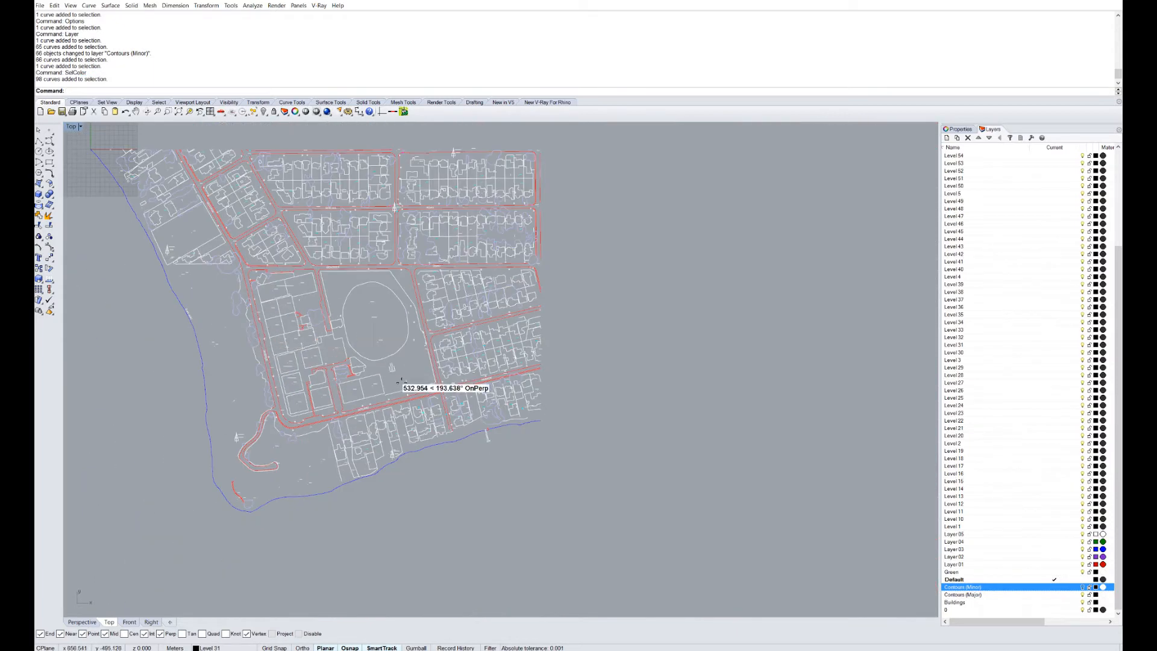
scroll(457, 398, down, 1)
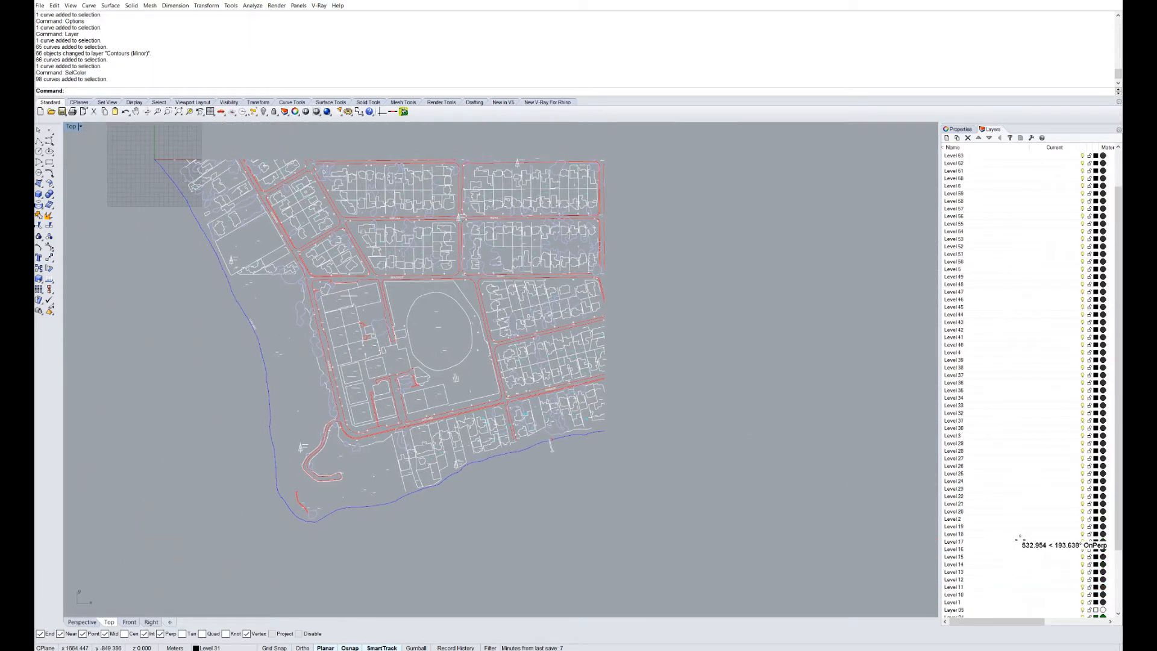
right_click(951, 571)
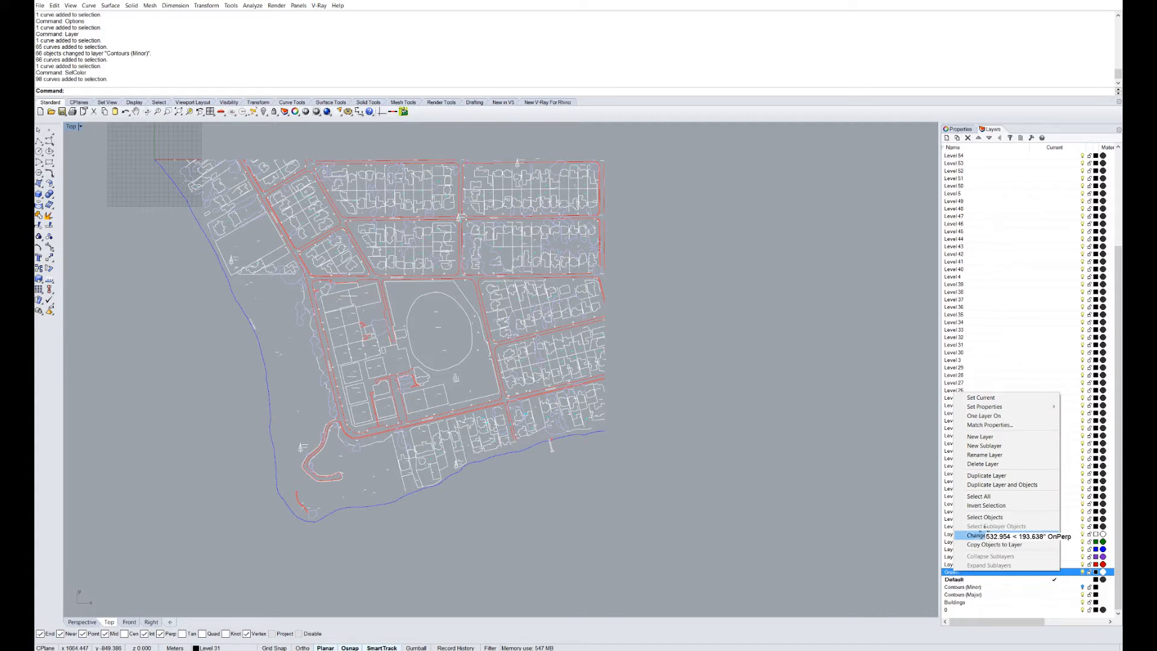
click(978, 535)
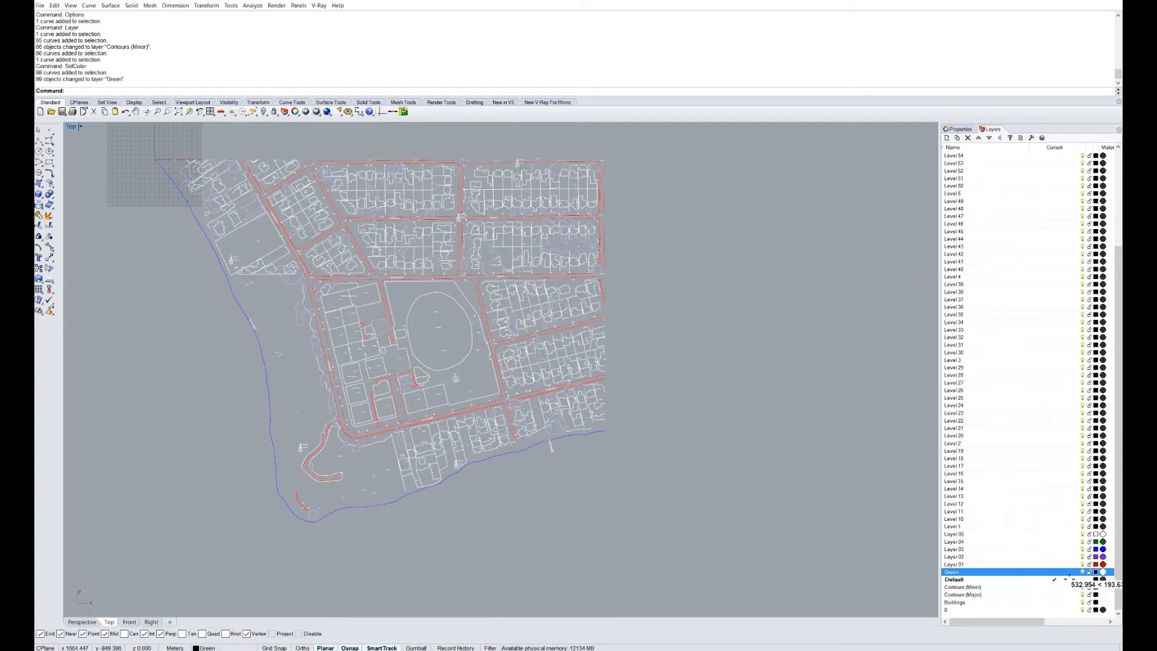
Select every red road curve with SelColor and move them onto the Roads layer.
scroll(476, 300, up, 5)
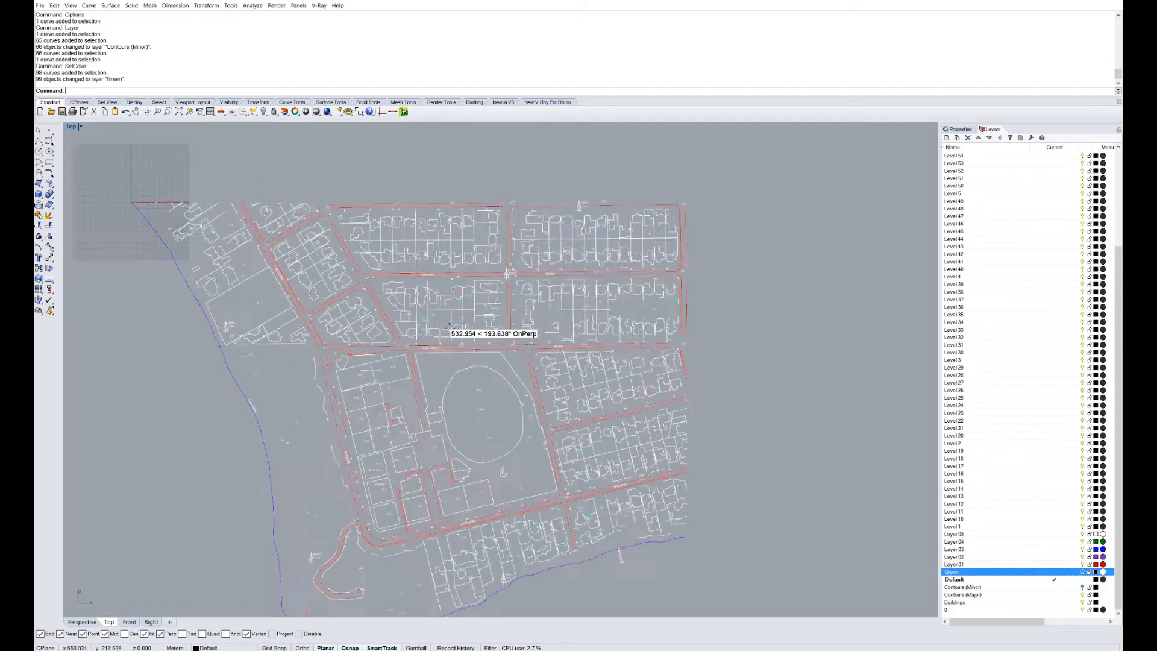
scroll(476, 299, down, 6)
scroll(524, 374, up, 6)
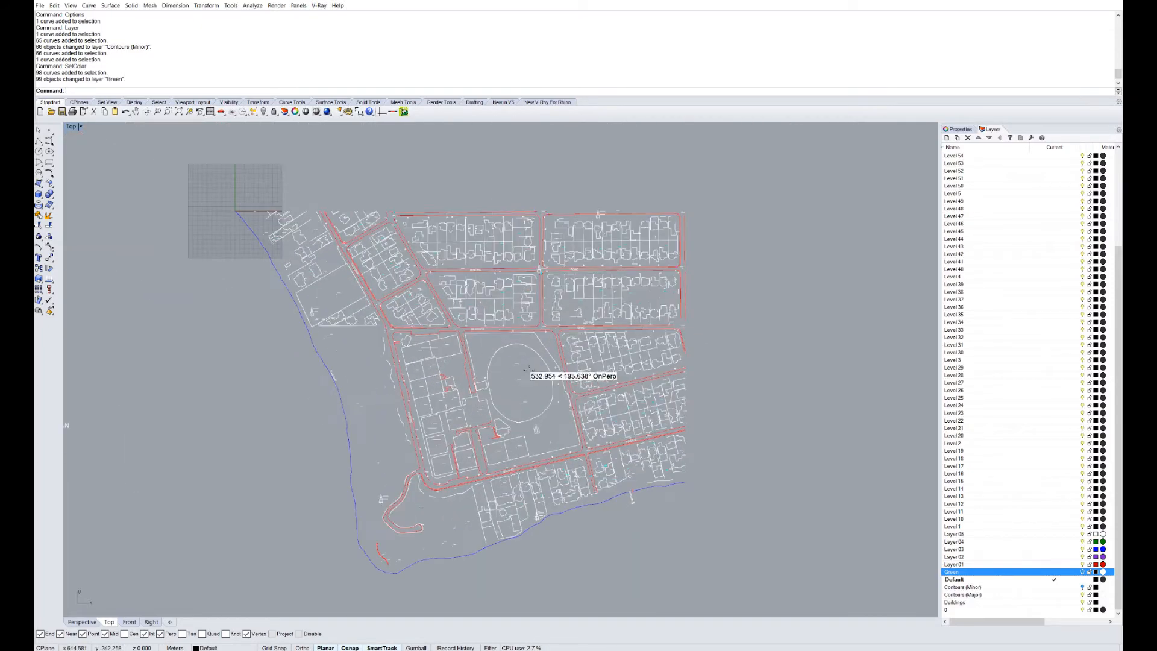
click(576, 342)
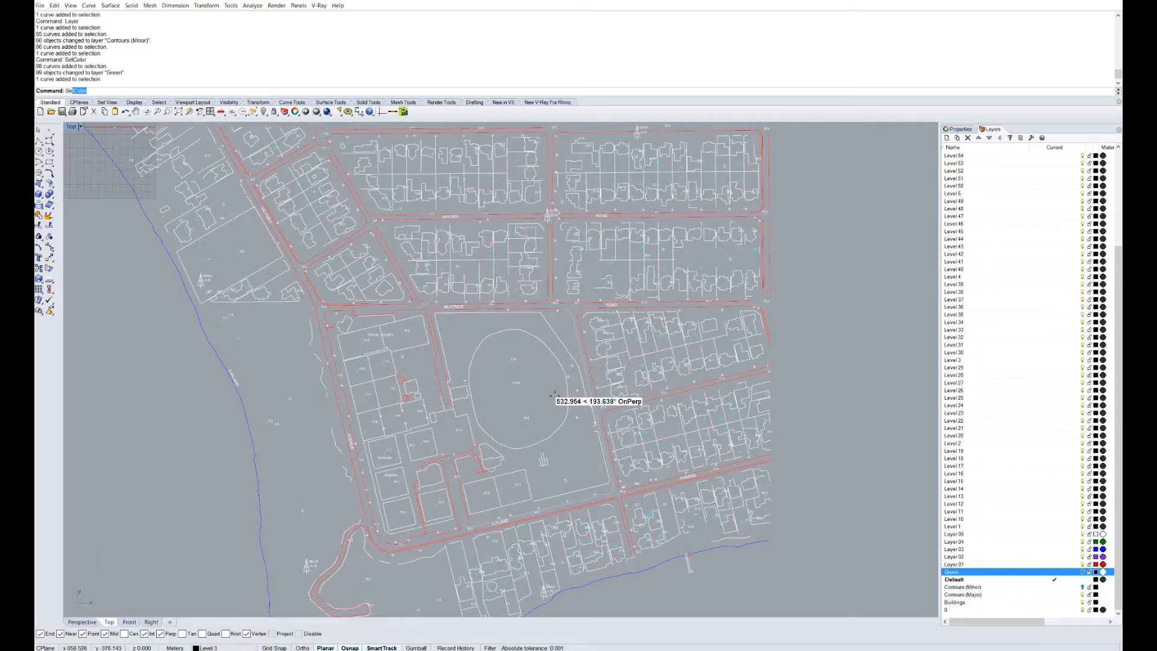
text(Sel)
key(Return)
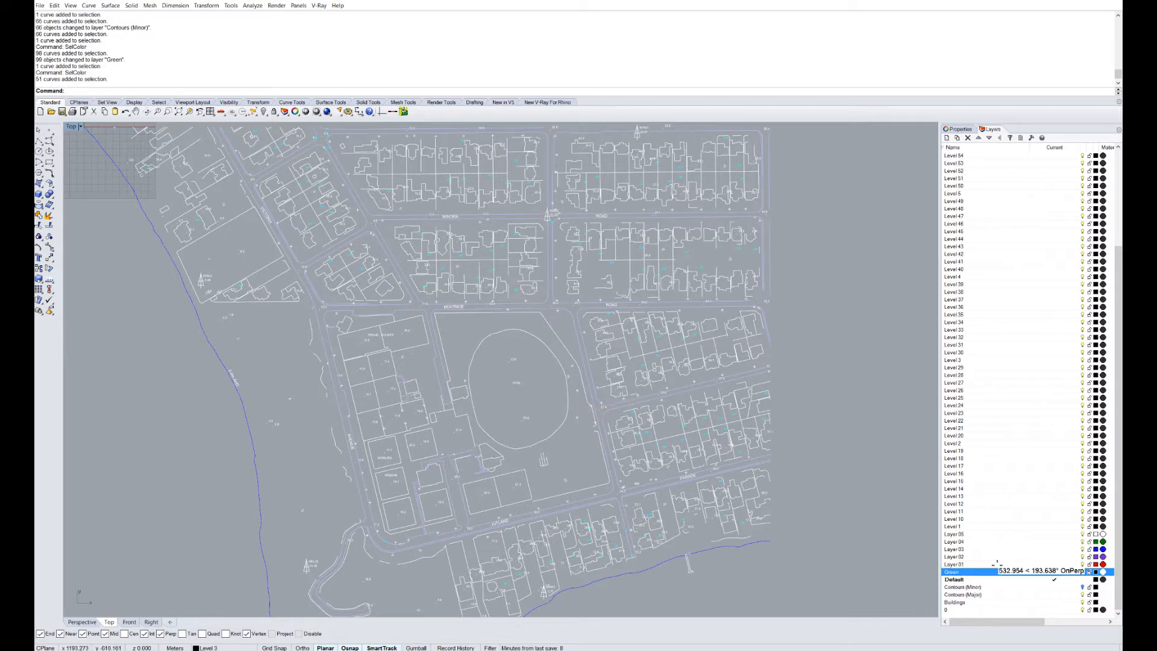
scroll(1000, 544, up, 5)
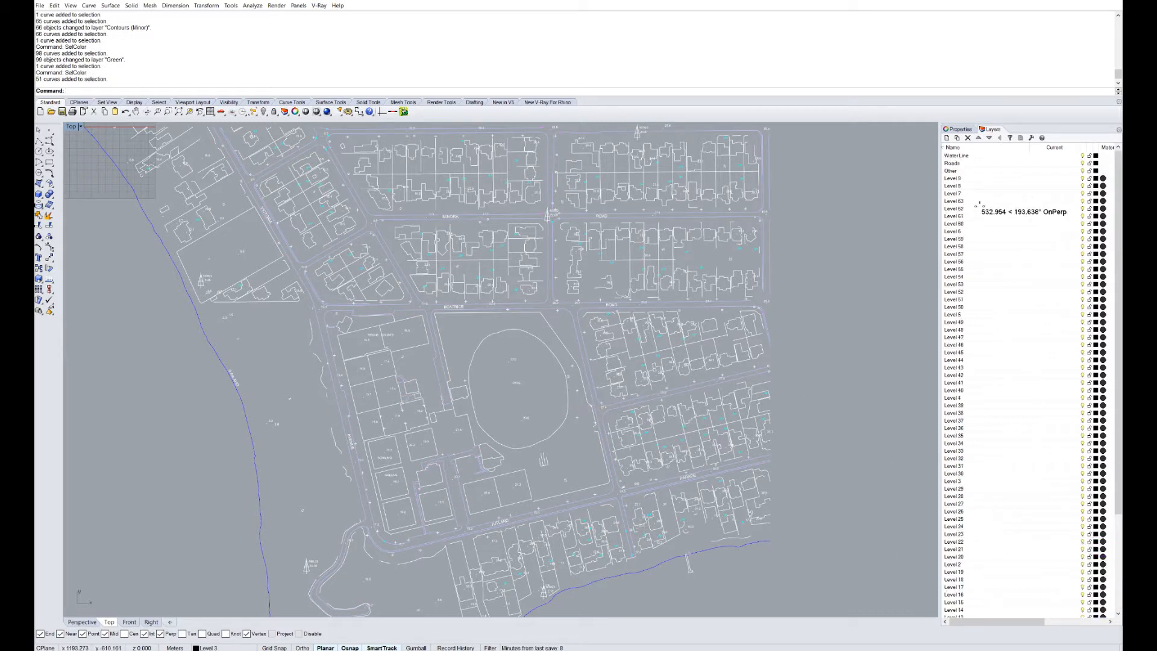
right_click(964, 163)
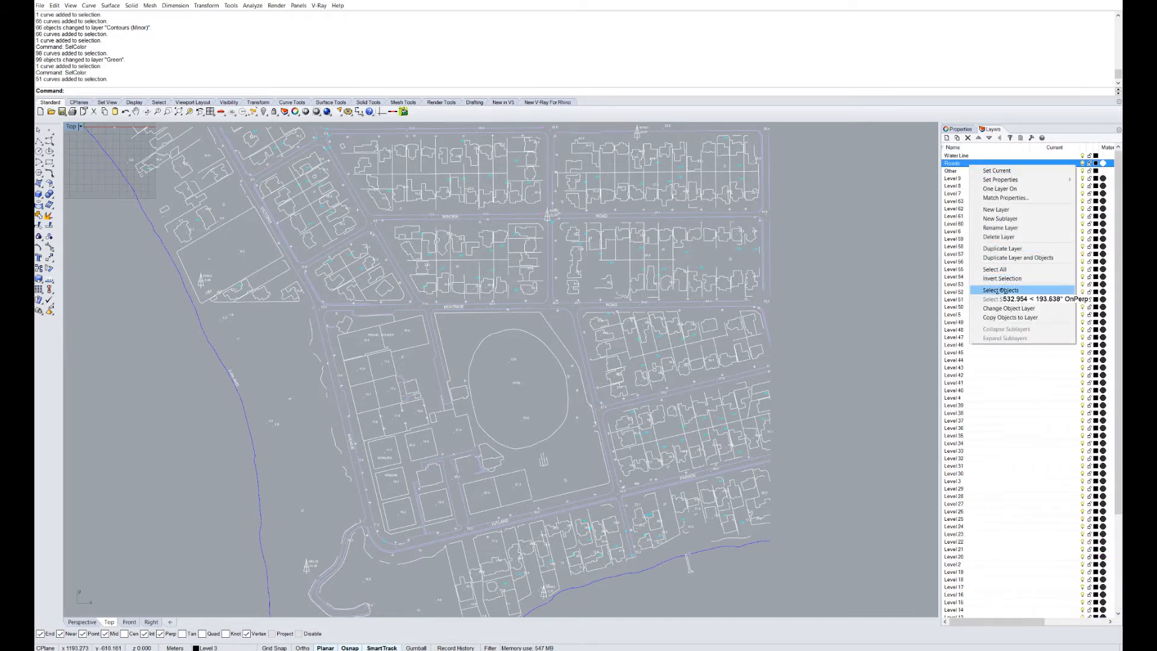
click(1006, 307)
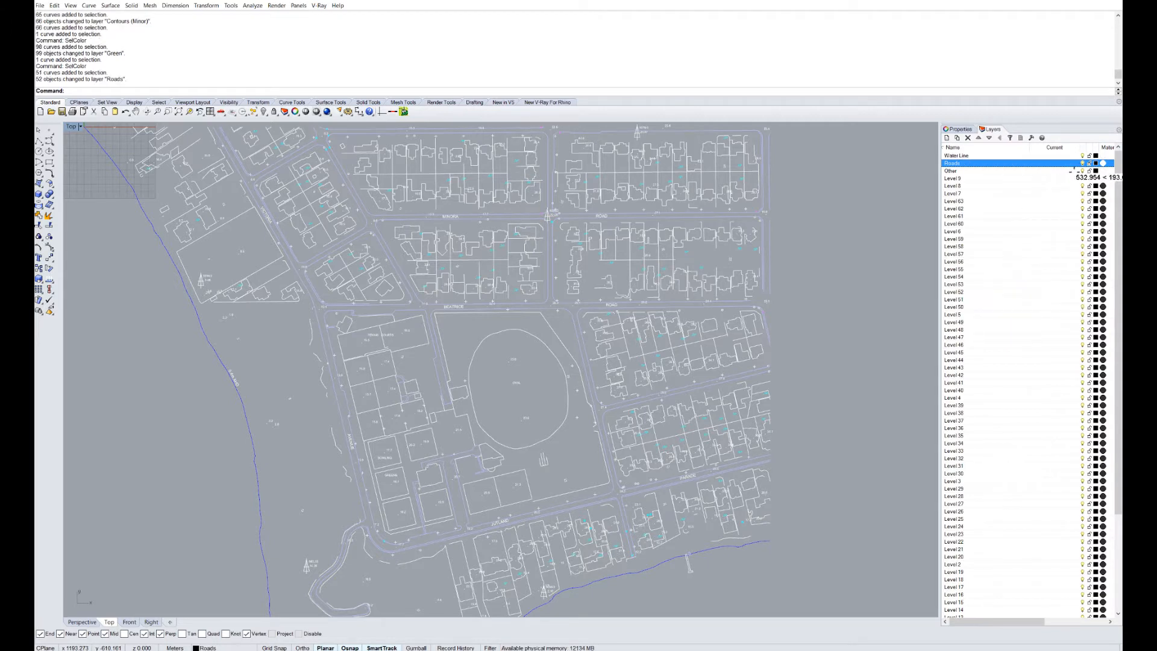
scroll(774, 369, down, 3)
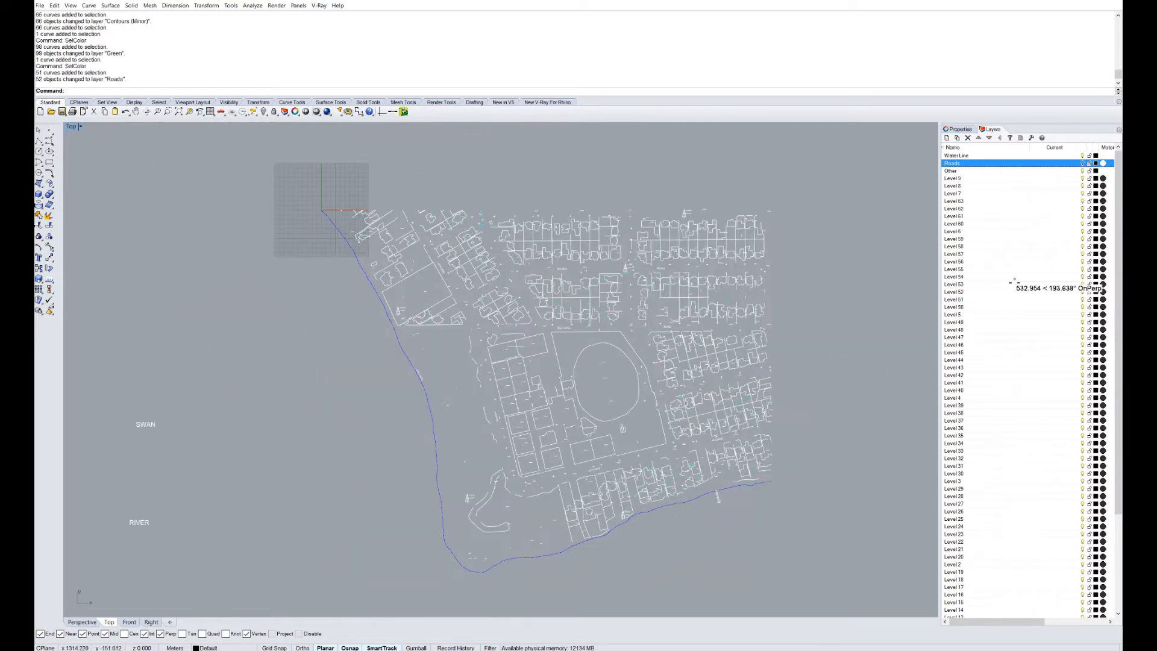
scroll(964, 259, down, 5)
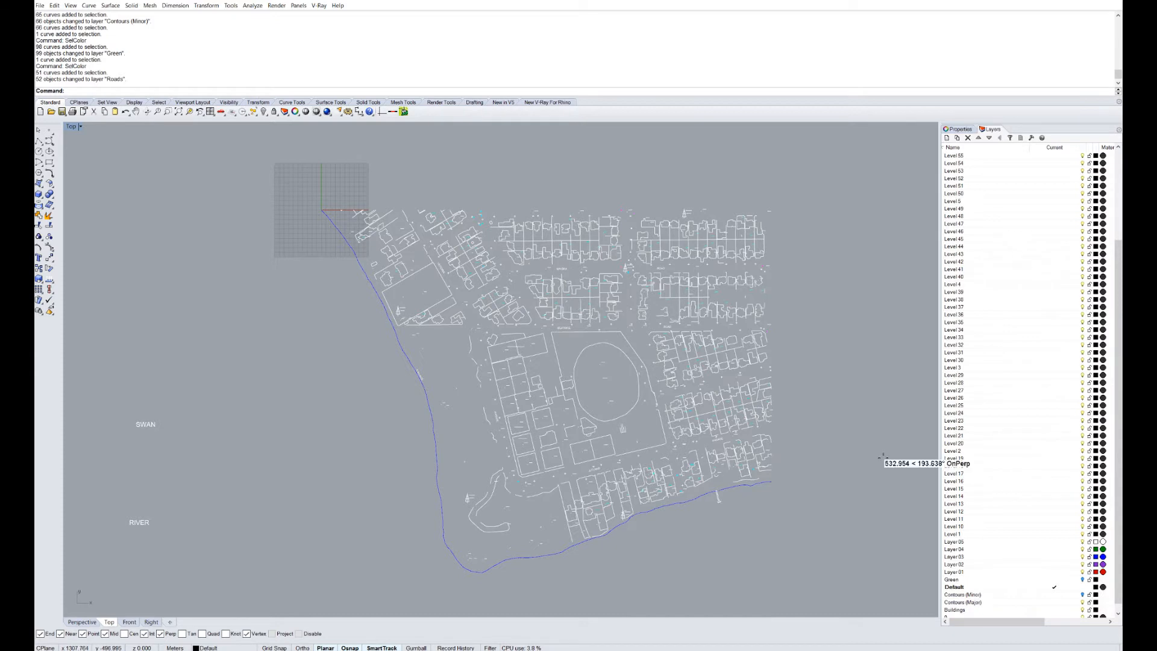
Select every blue shoreline curve by its colour.
click(430, 420)
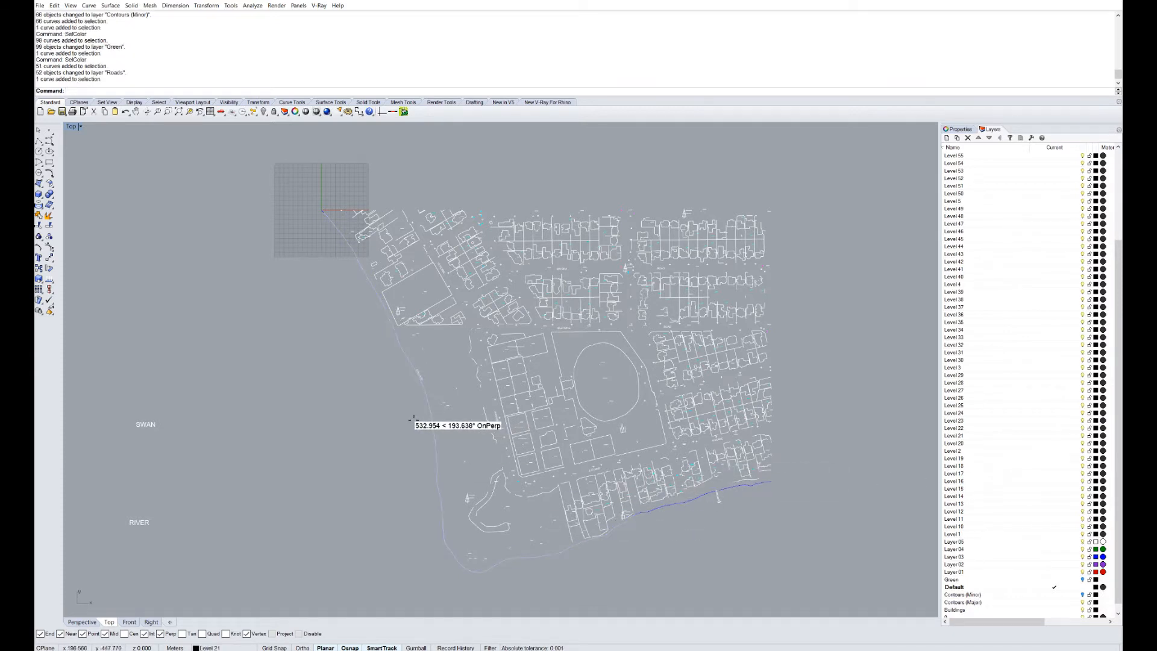
key(Return)
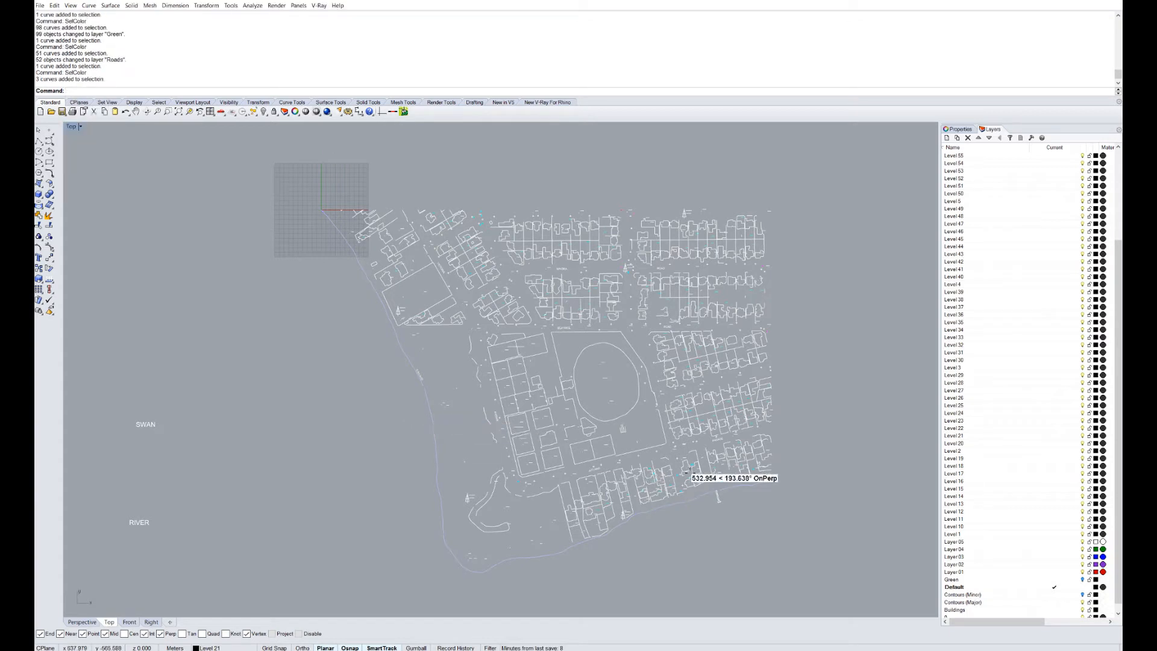
scroll(980, 435, down, 1)
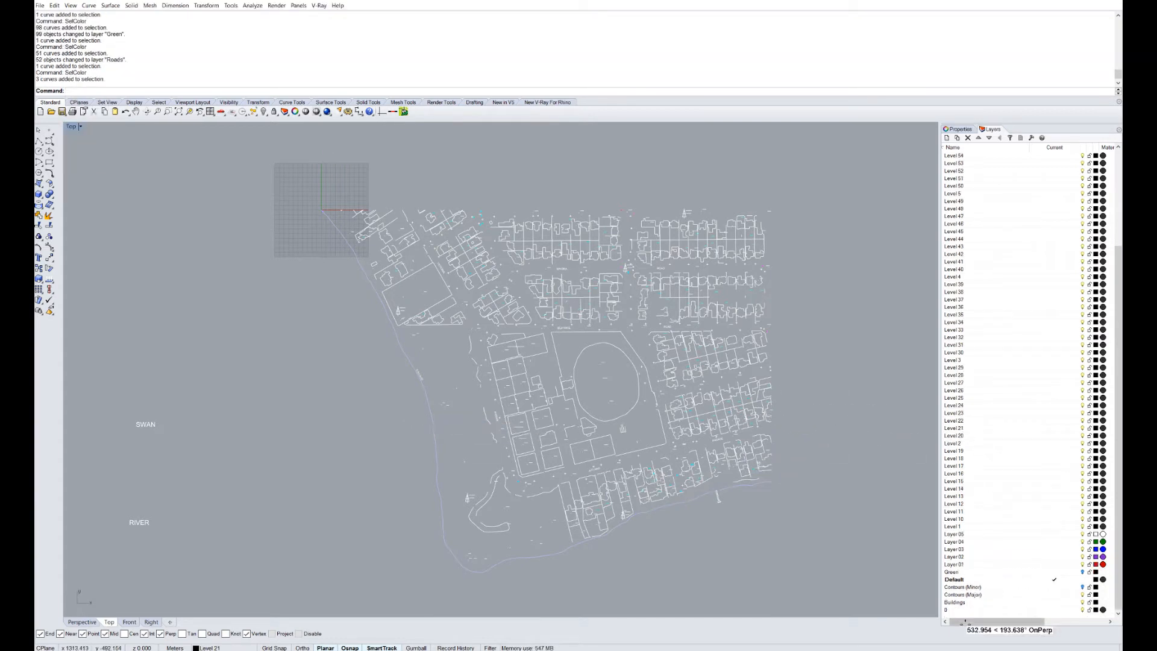
scroll(982, 542, up, 5)
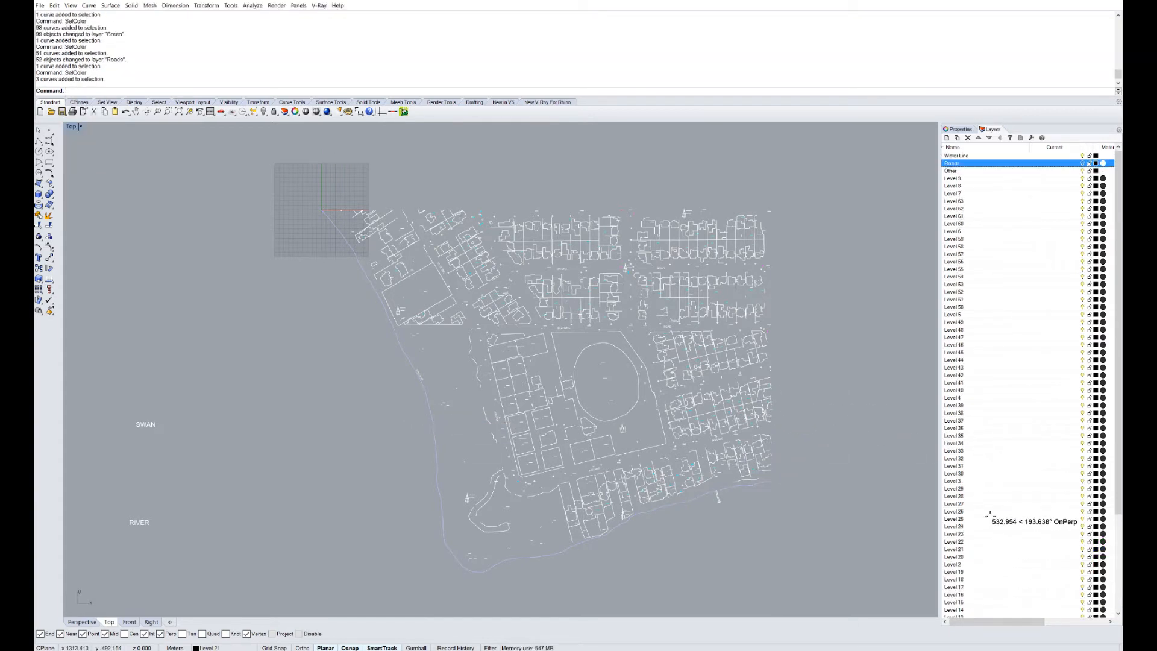
Move the selected blue shoreline curves onto the Water Line layer.
right_click(960, 155)
click(1015, 297)
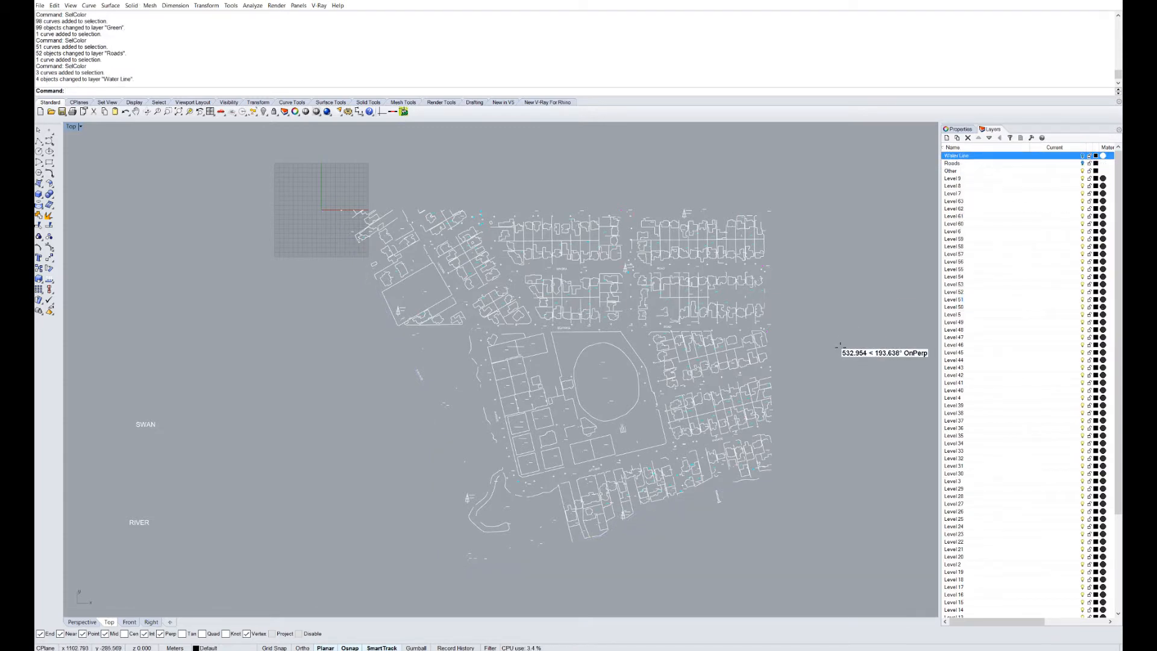
scroll(723, 217, up, 3)
Check a building outline's layer, then select all 217 curves on Level 7.
click(722, 292)
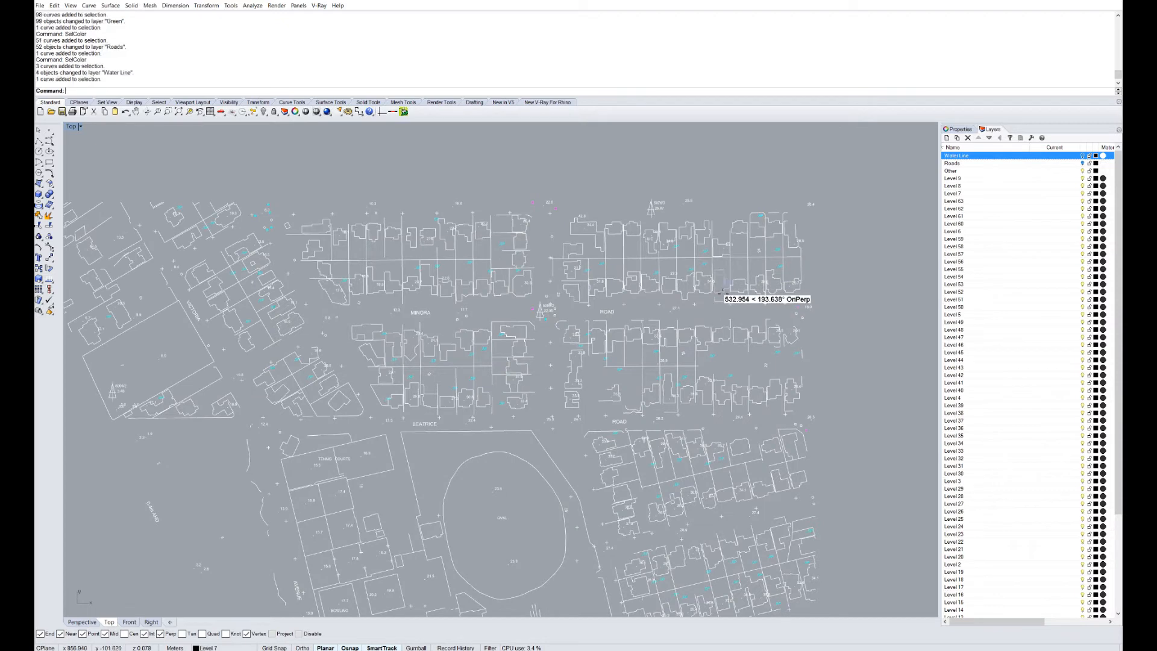
click(958, 129)
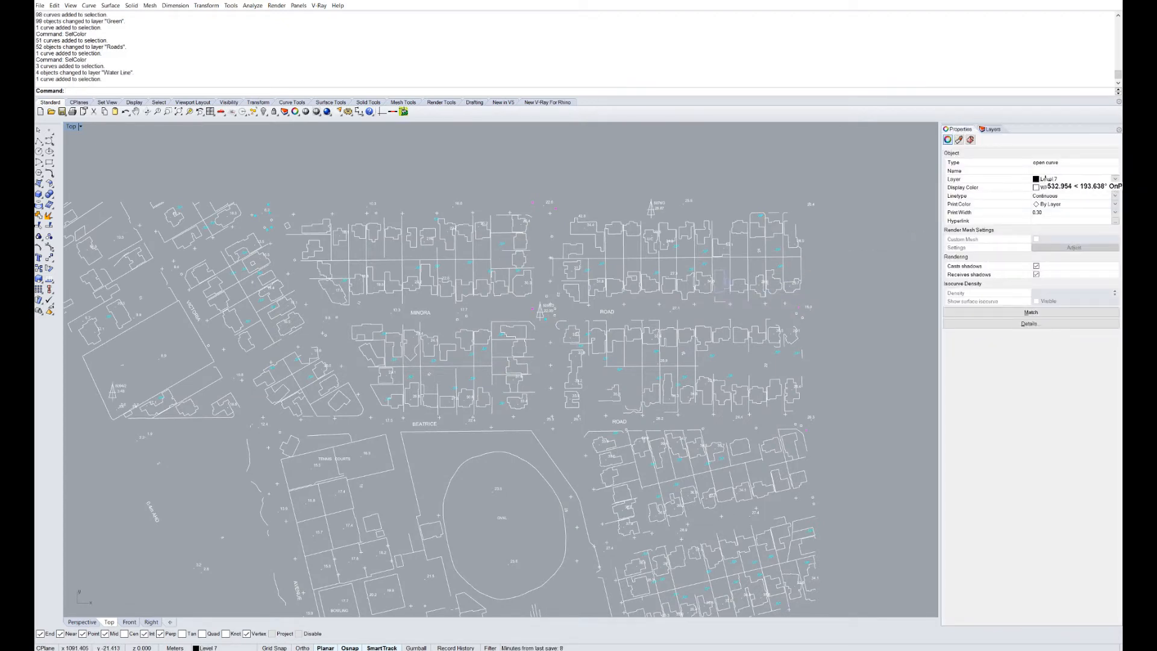
click(989, 129)
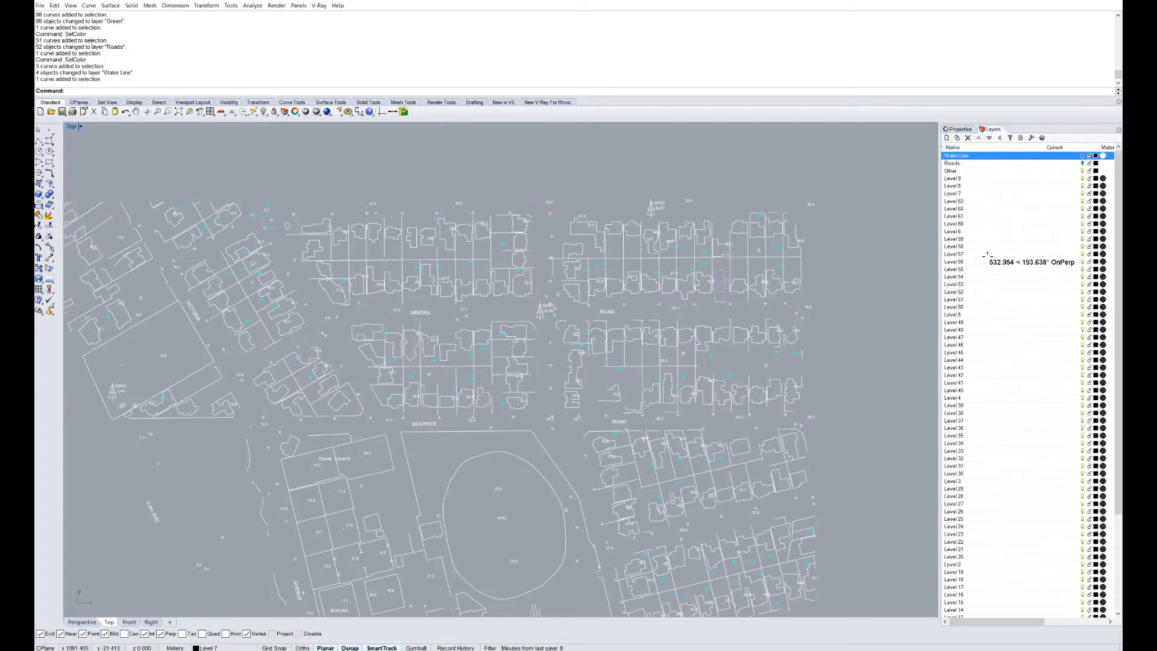
right_click(953, 193)
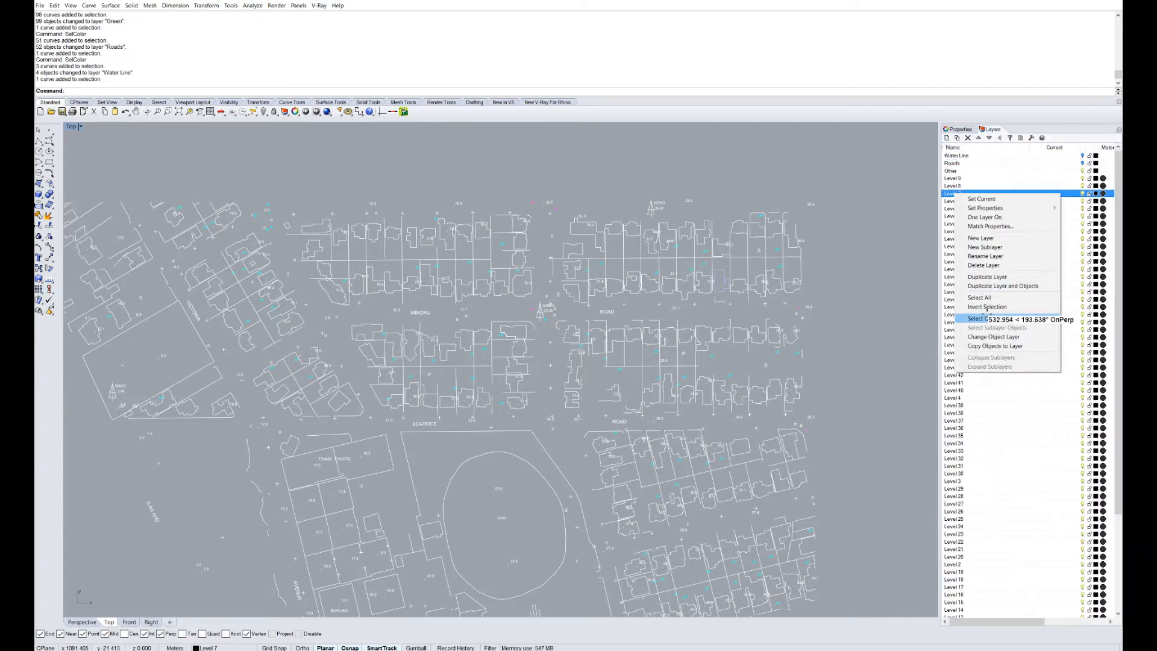
click(969, 317)
Pan and zoom around the map to inspect the selected Level 7 curves.
scroll(713, 341, down, 5)
scroll(712, 341, up, 2)
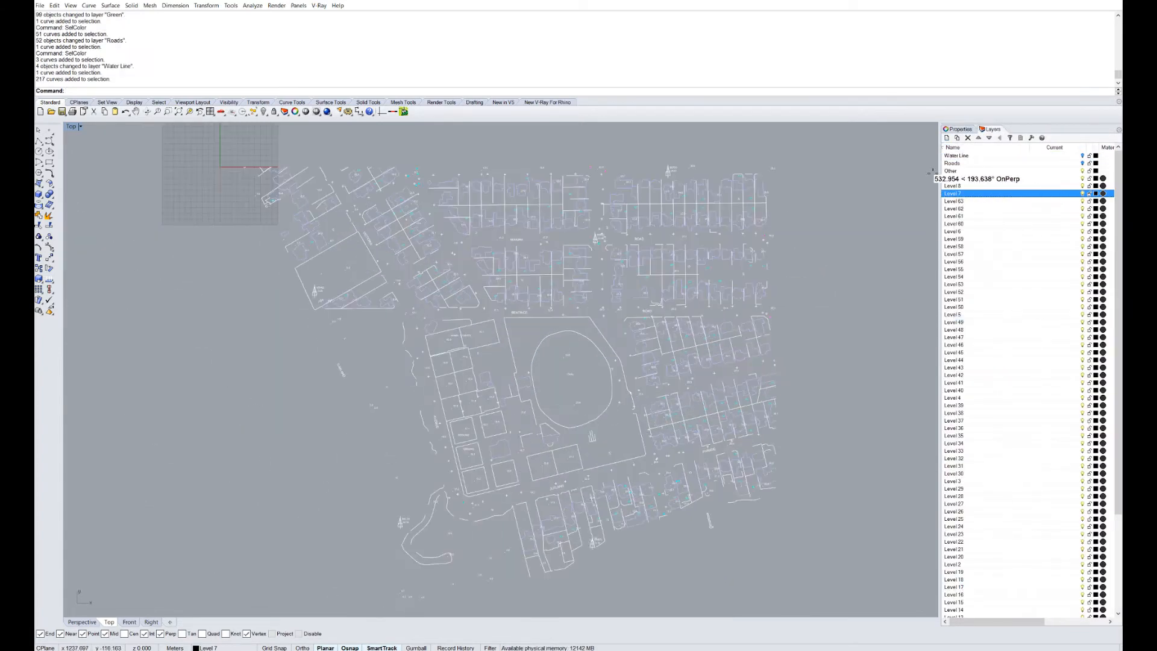
scroll(550, 373, down, 1)
right_drag(614, 355, 608, 381)
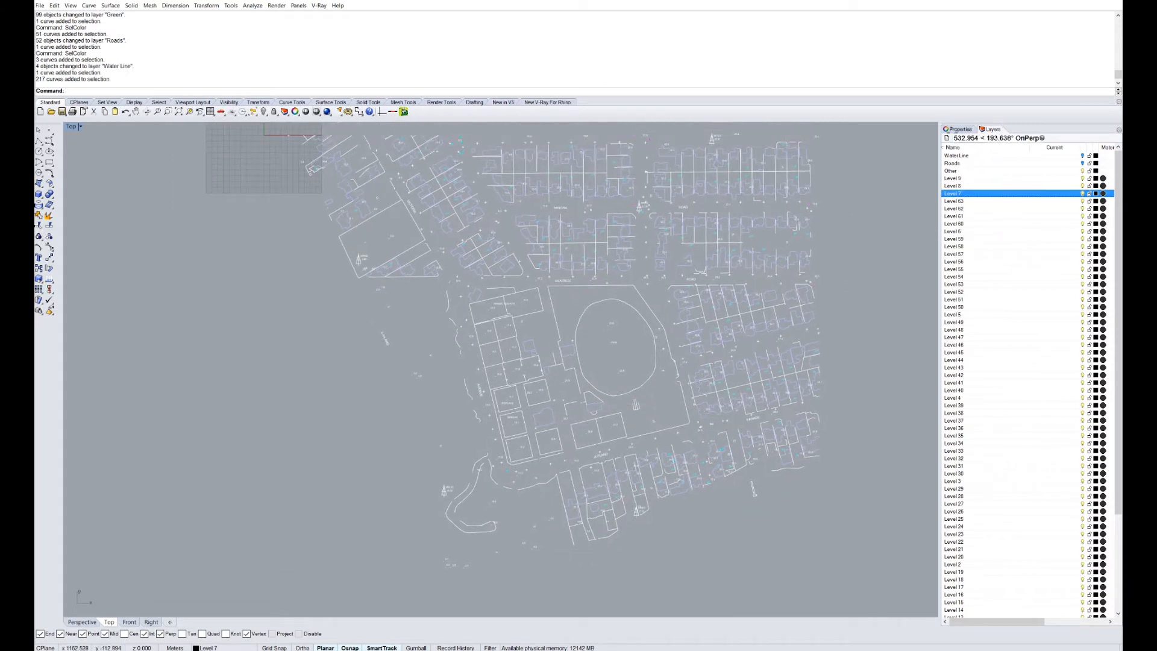
right_drag(717, 192, 694, 274)
scroll(695, 274, up, 2)
scroll(722, 241, up, 4)
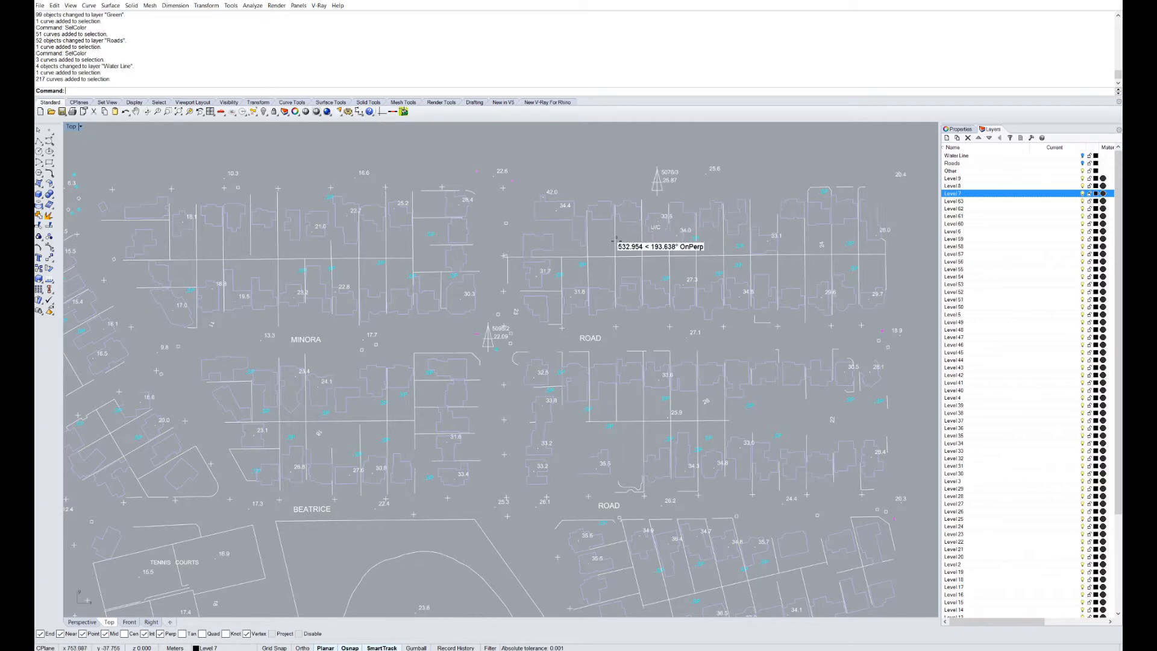
scroll(632, 258, down, 3)
scroll(590, 357, down, 1)
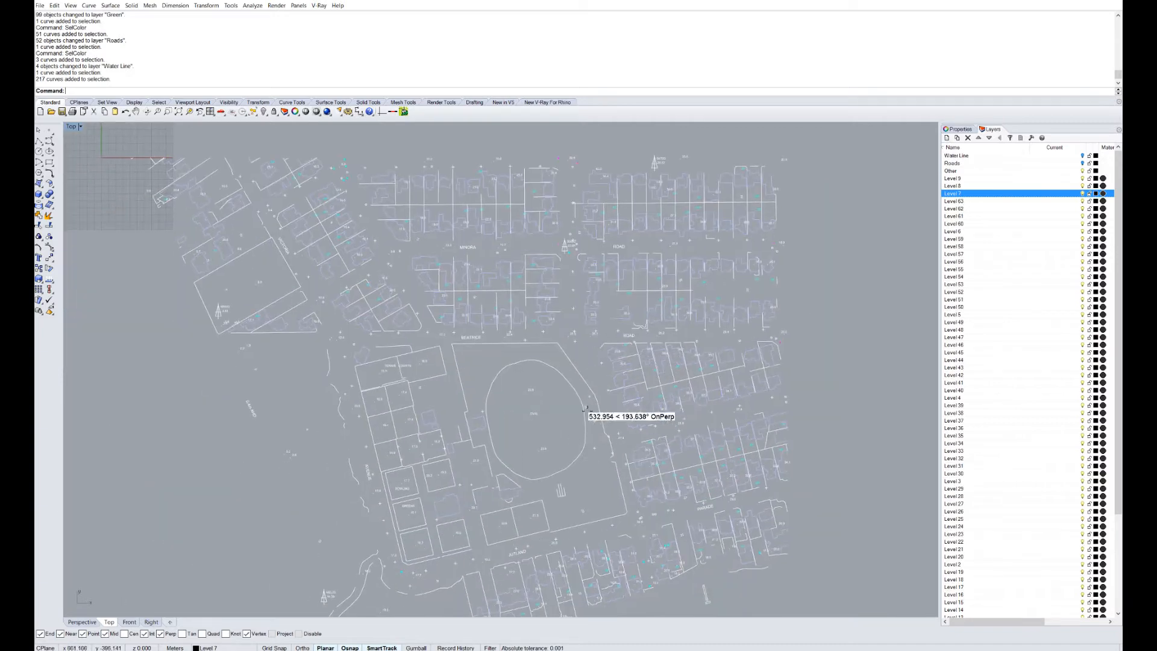
right_drag(586, 411, 610, 351)
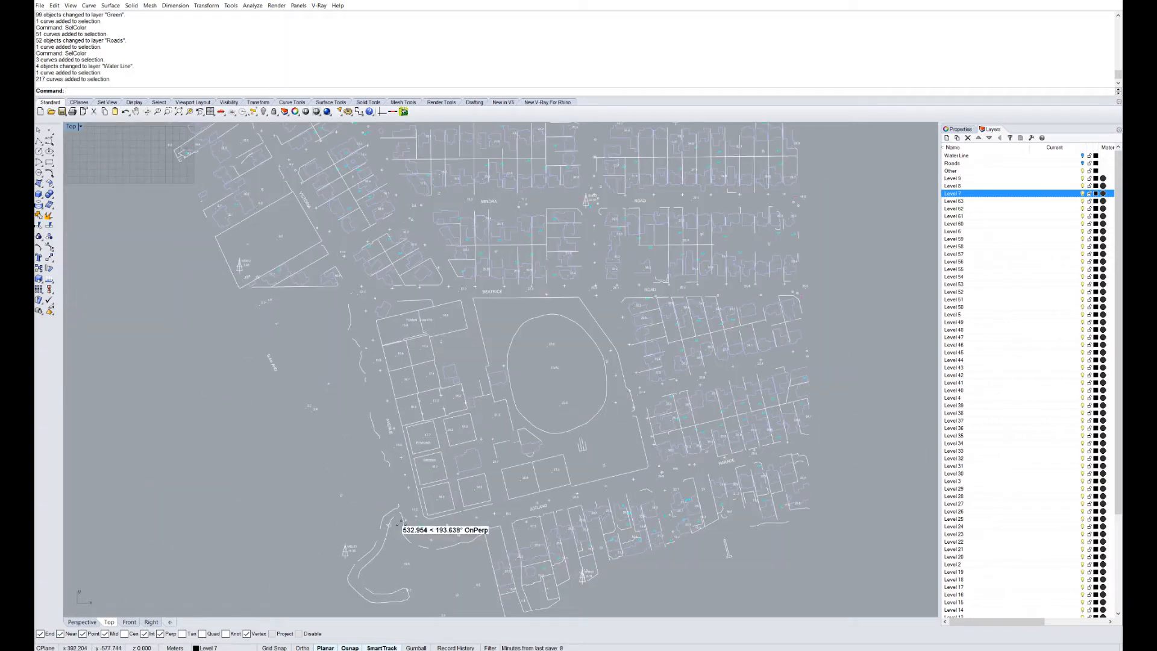
scroll(461, 509, up, 5)
right_drag(521, 485, 488, 485)
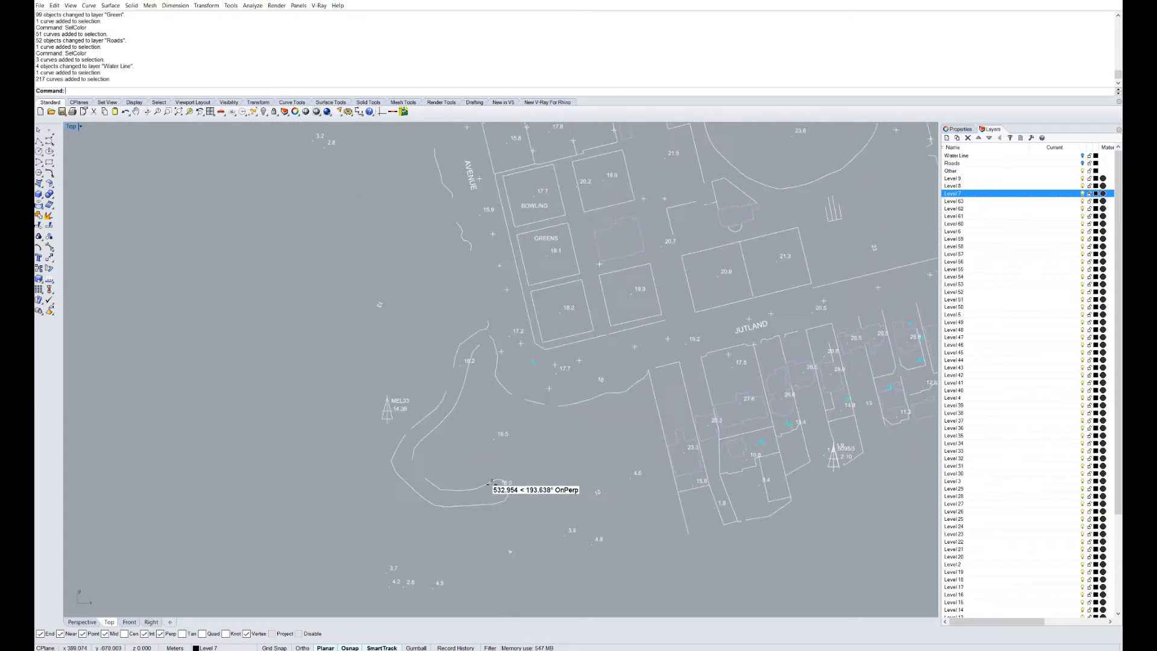
scroll(489, 485, down, 1)
right_drag(808, 294, 748, 345)
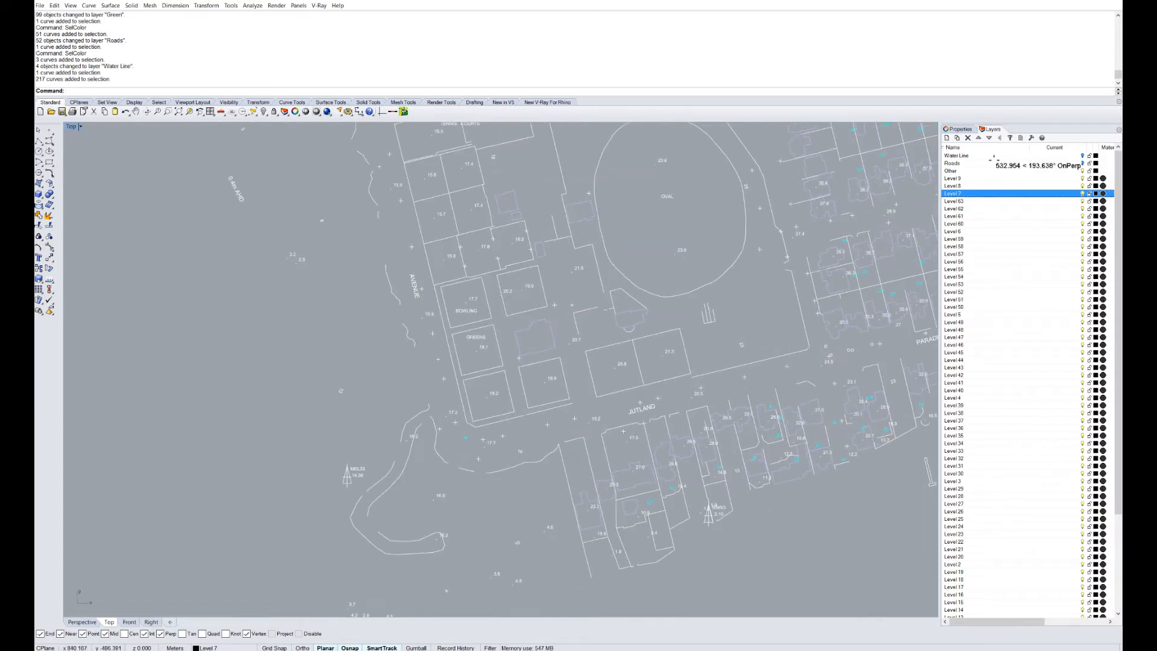
scroll(972, 386, down, 5)
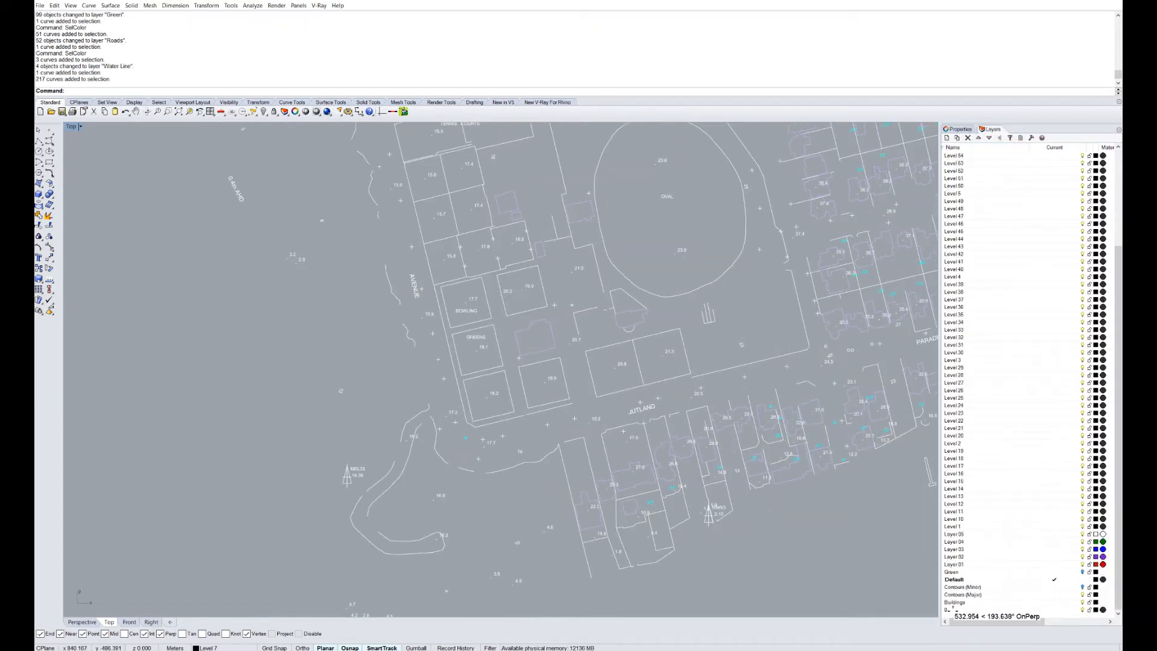
right_click(955, 600)
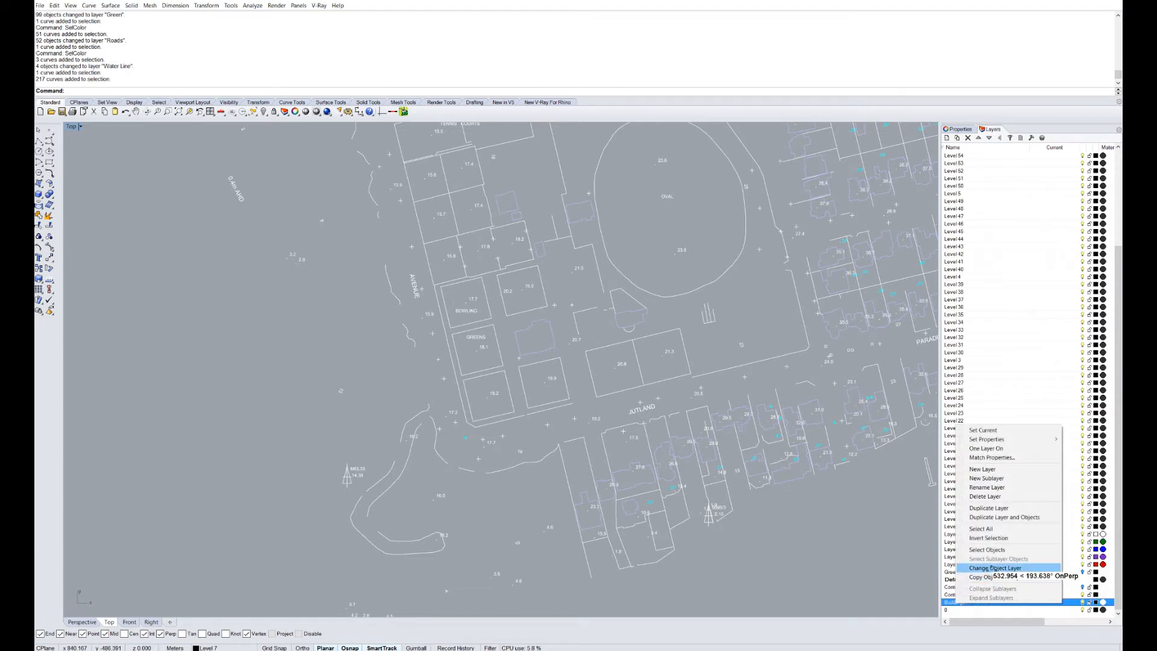
click(972, 566)
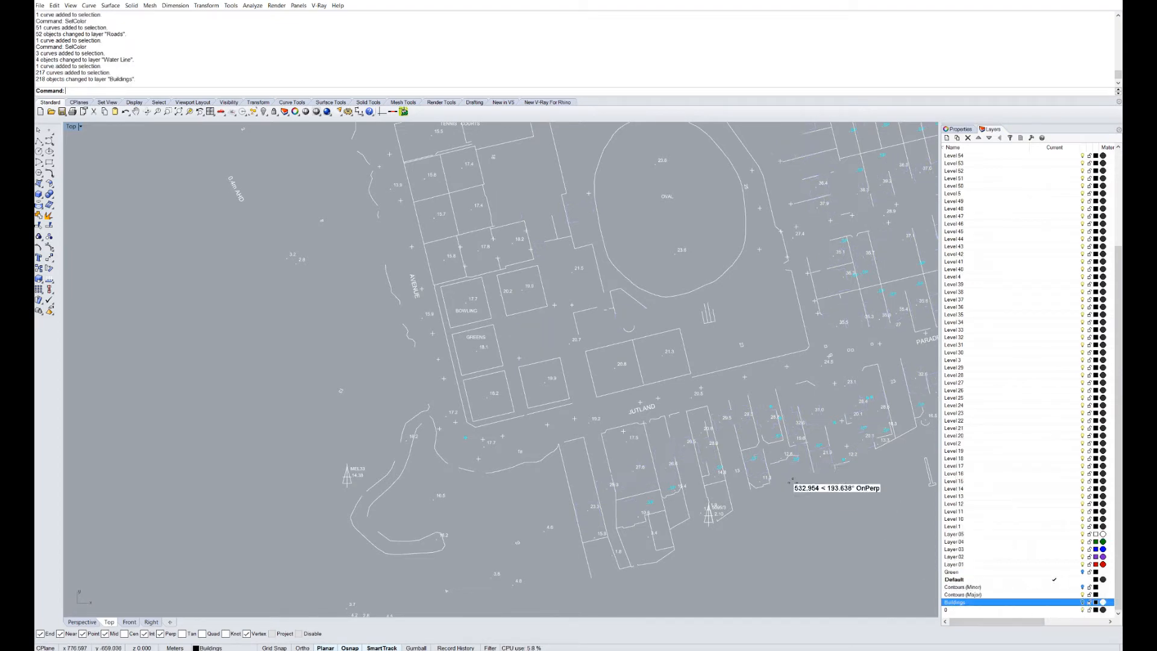
scroll(749, 472, down, 6)
drag(785, 535, 163, 175)
scroll(973, 580, up, 5)
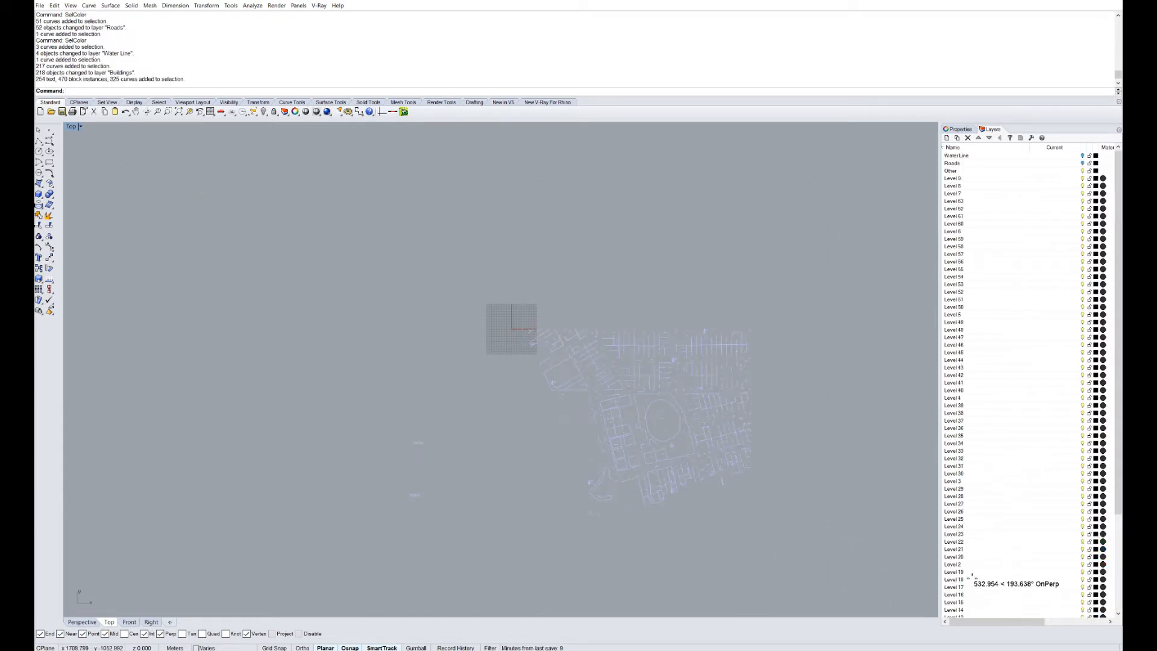
right_click(963, 170)
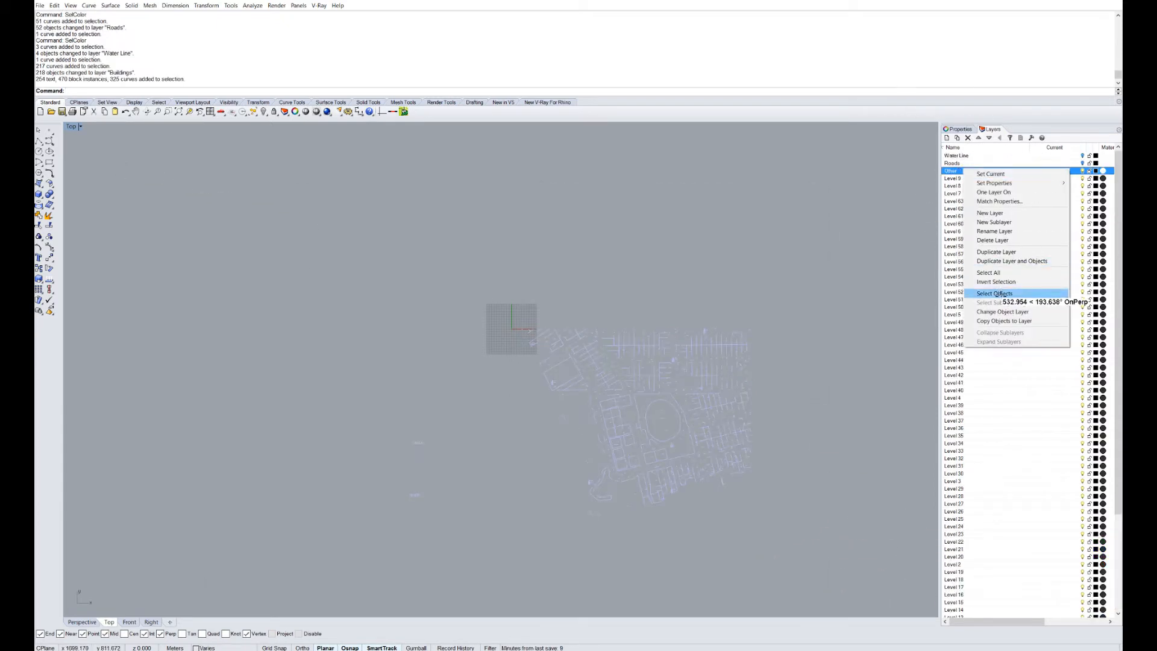
click(994, 314)
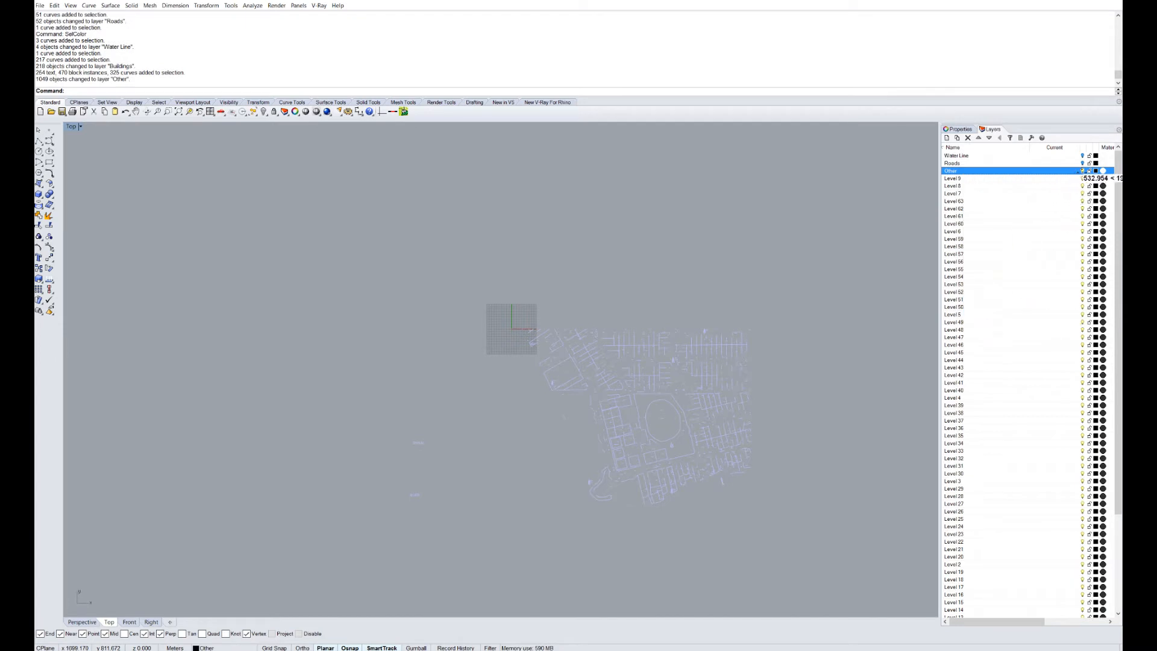
right_drag(829, 332, 790, 316)
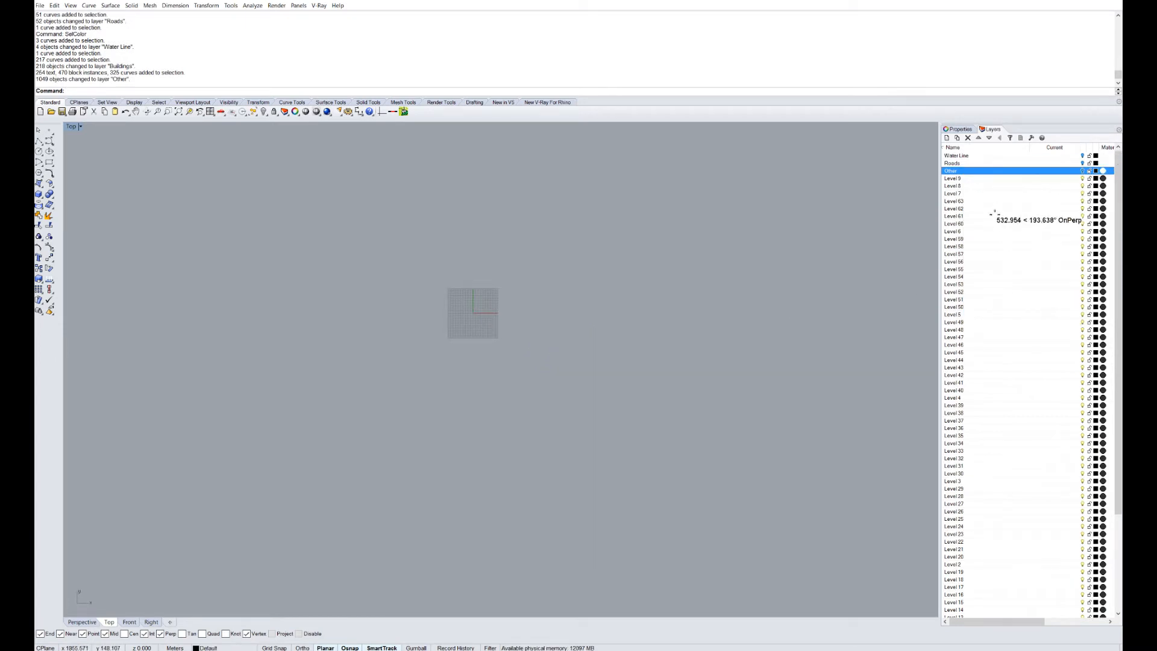
scroll(986, 386, down, 5)
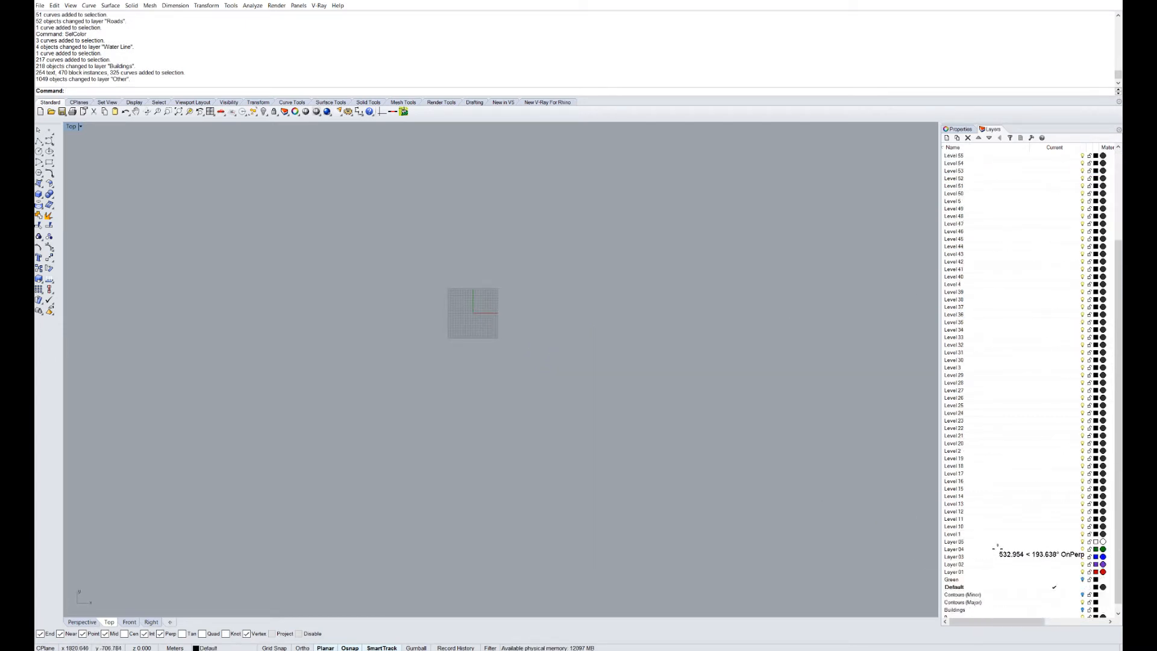
scroll(982, 421, up, 3)
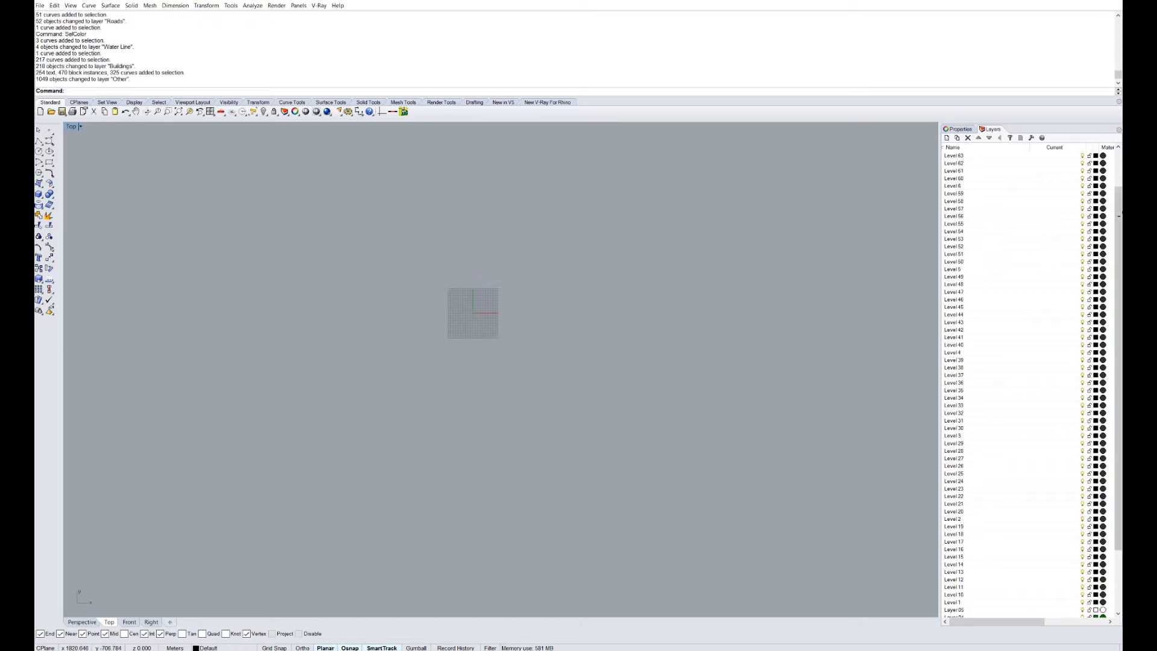
Run Purge with default options to remove unused blocks and empty layers.
right_click(962, 215)
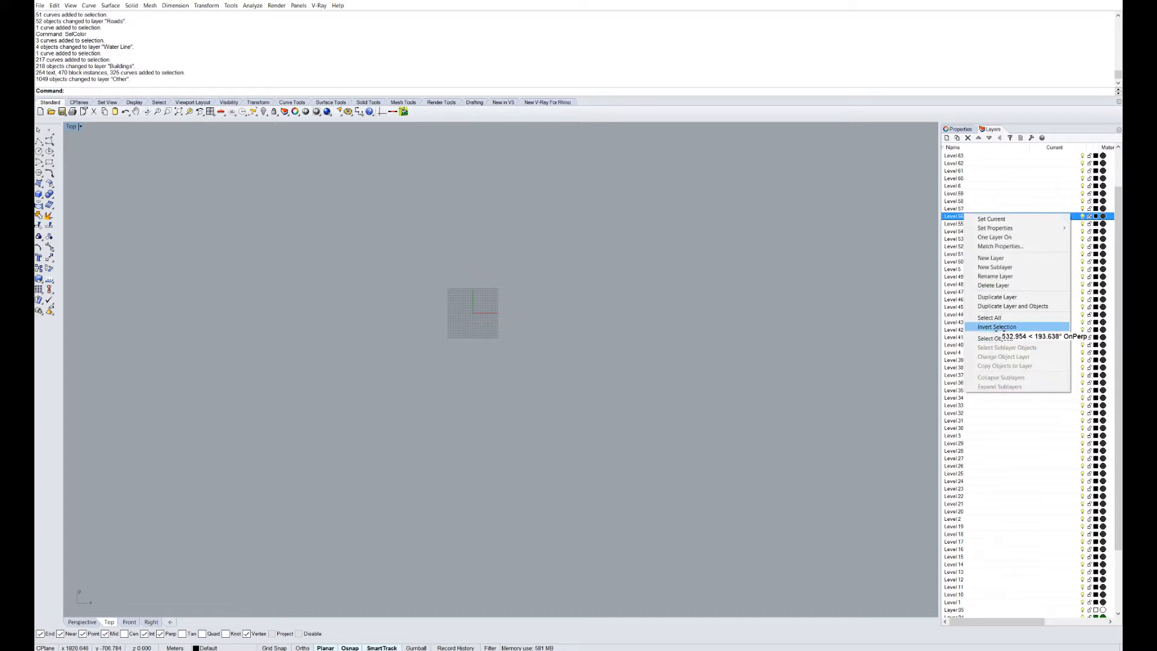
click(873, 281)
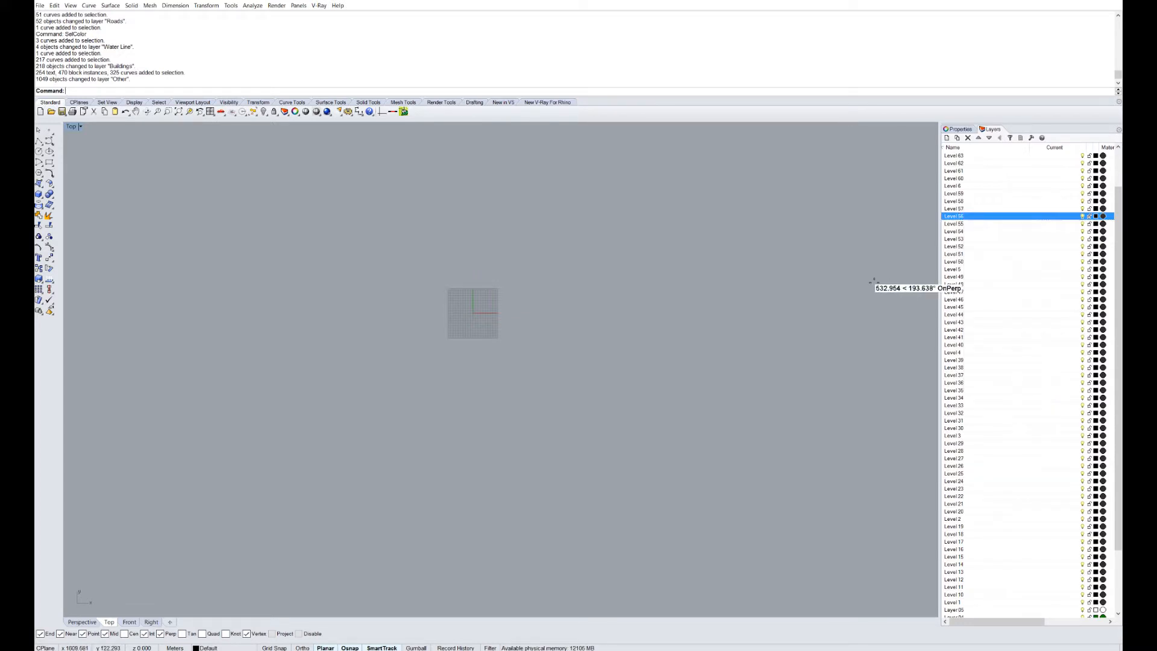
text(Purge)
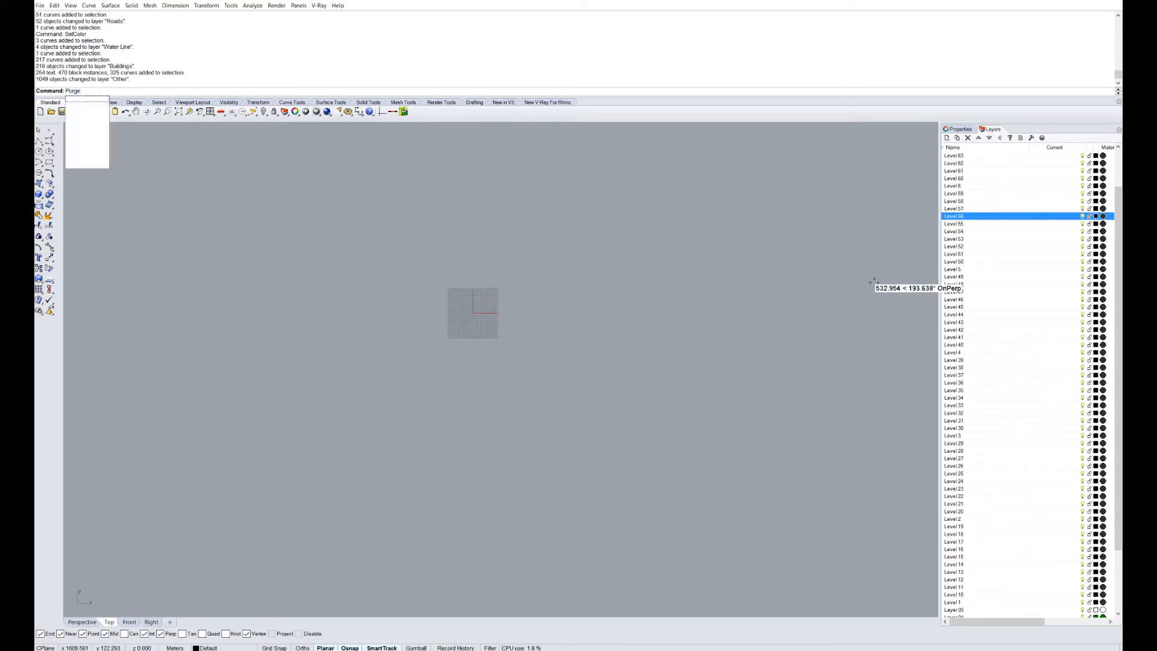
key(Return)
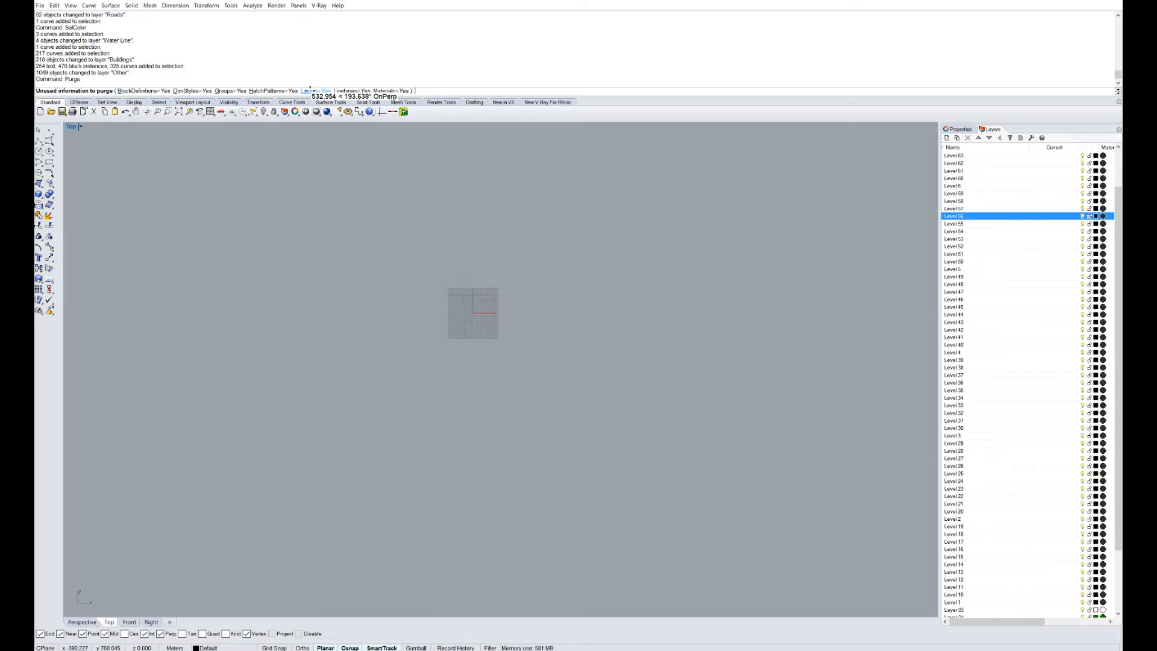
key(Return)
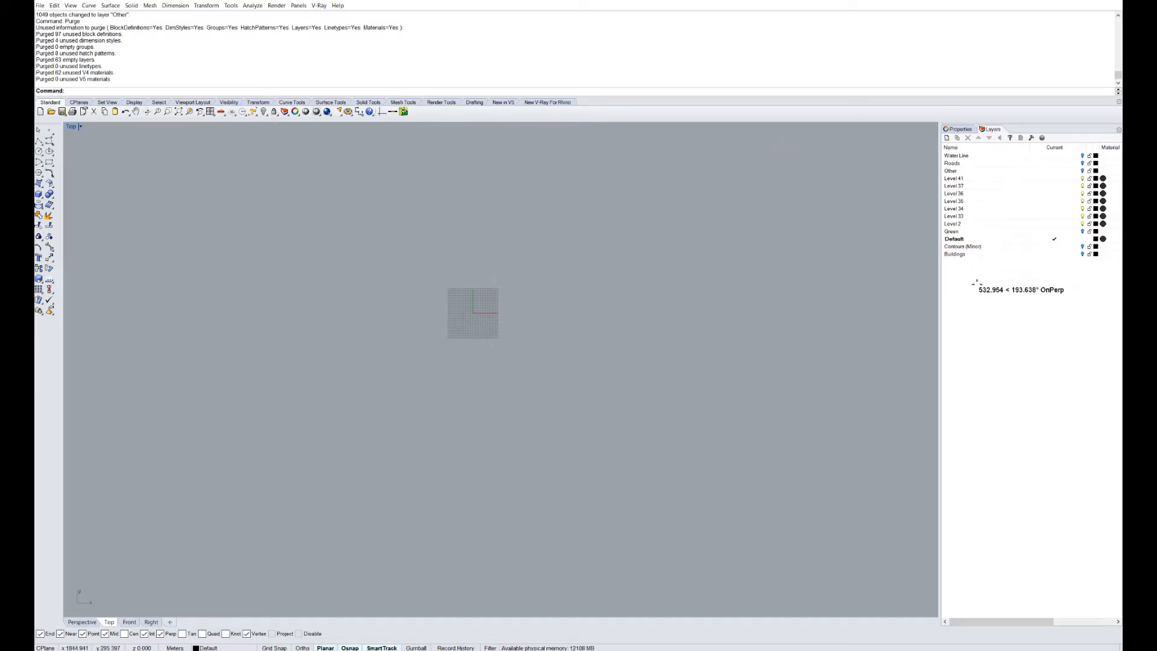
Select the remaining Level layers from Level 41 through Level 2.
click(965, 178)
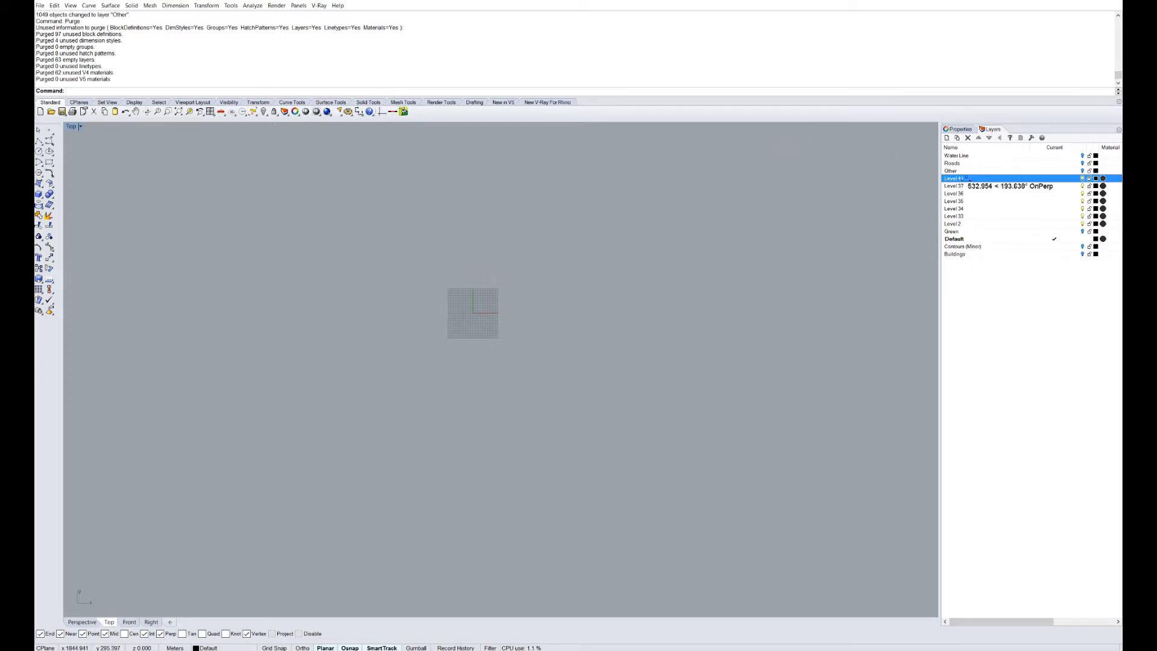
shift+click(963, 223)
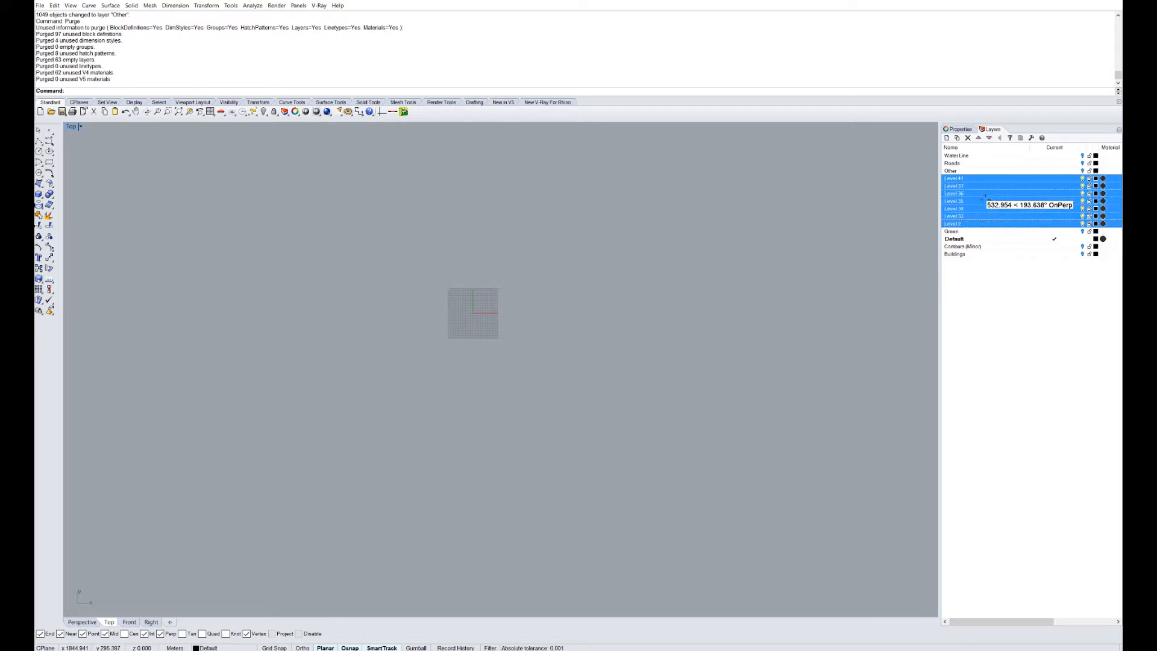
click(1013, 323)
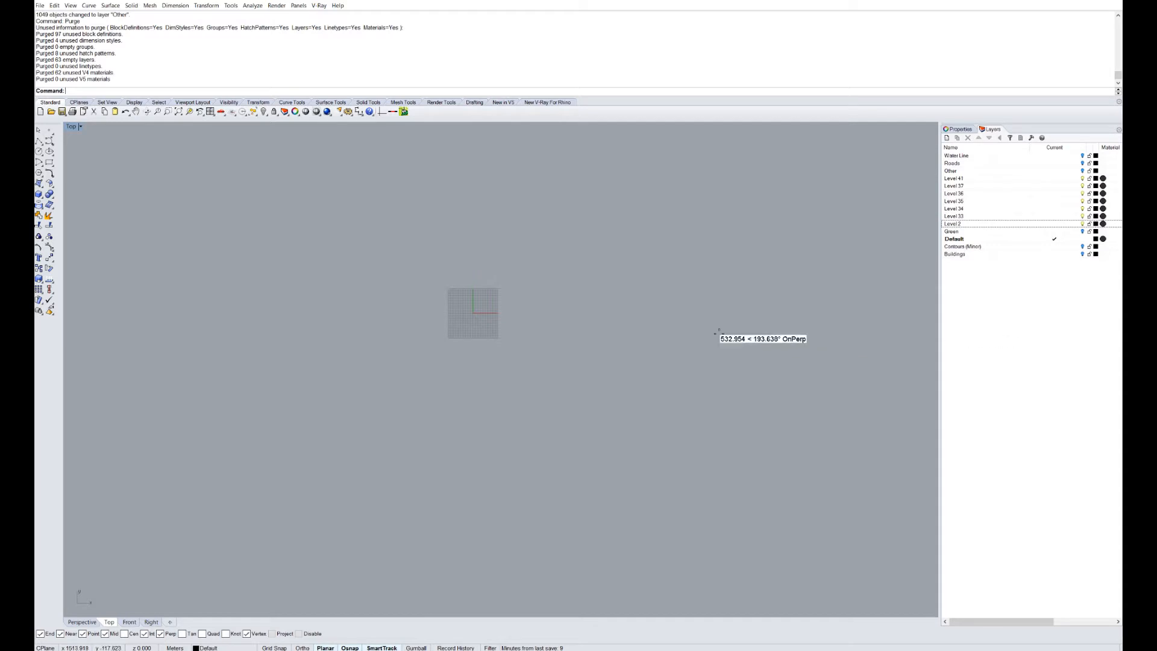
right_drag(531, 311, 544, 357)
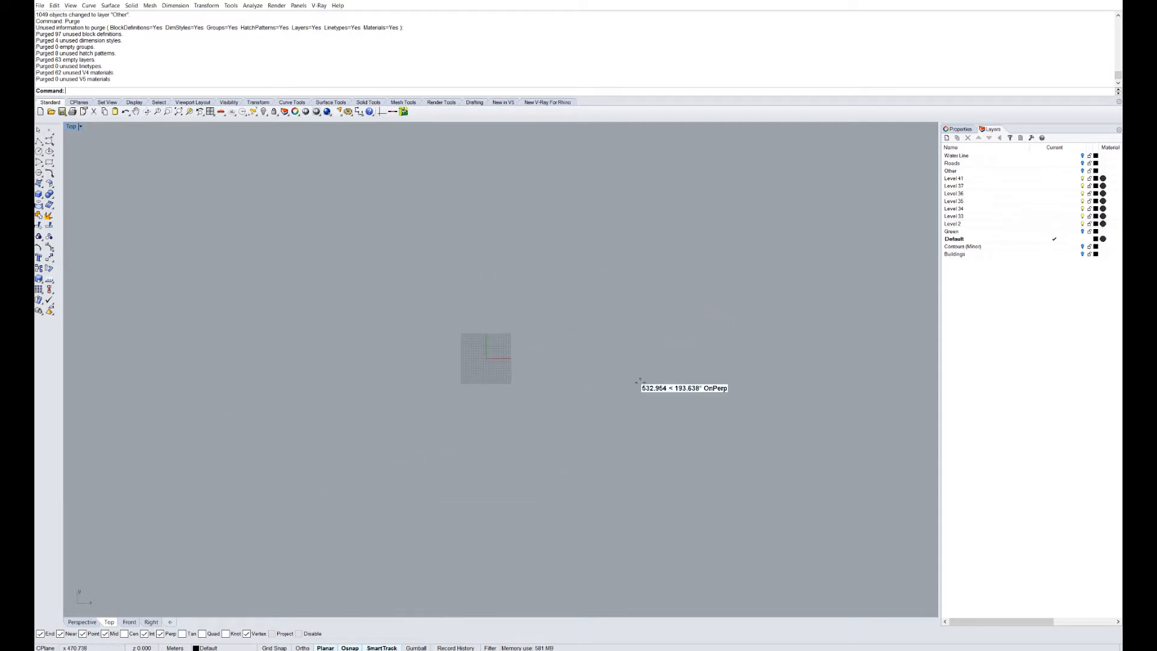
click(1007, 307)
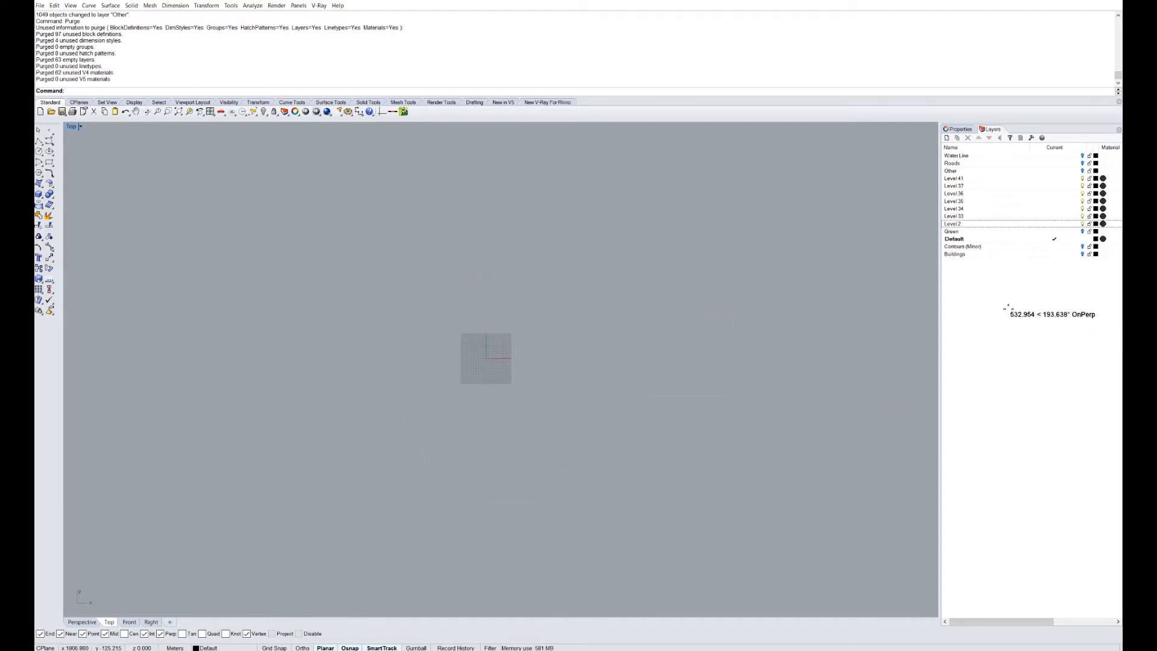
click(976, 223)
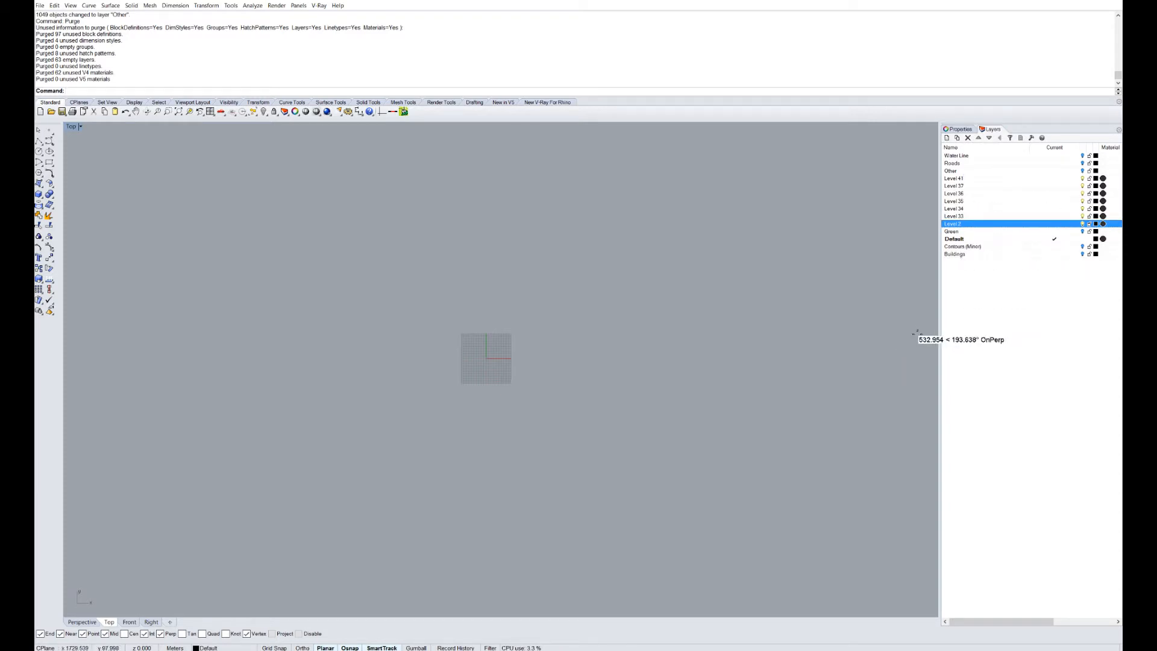
text(nager)
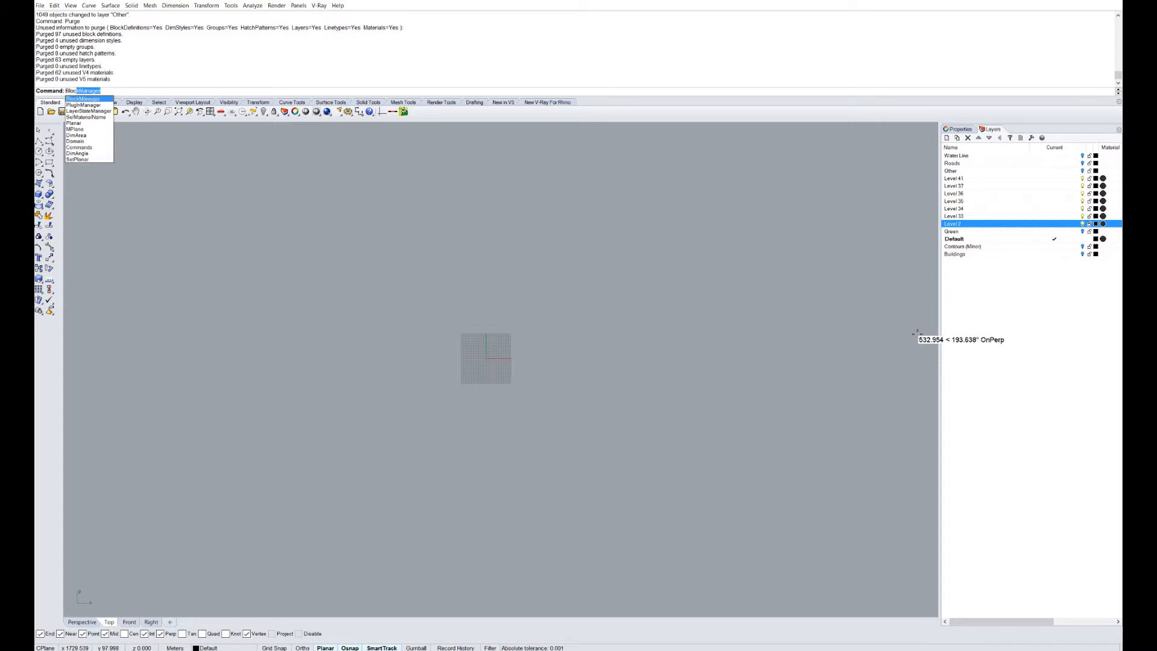
key(Return)
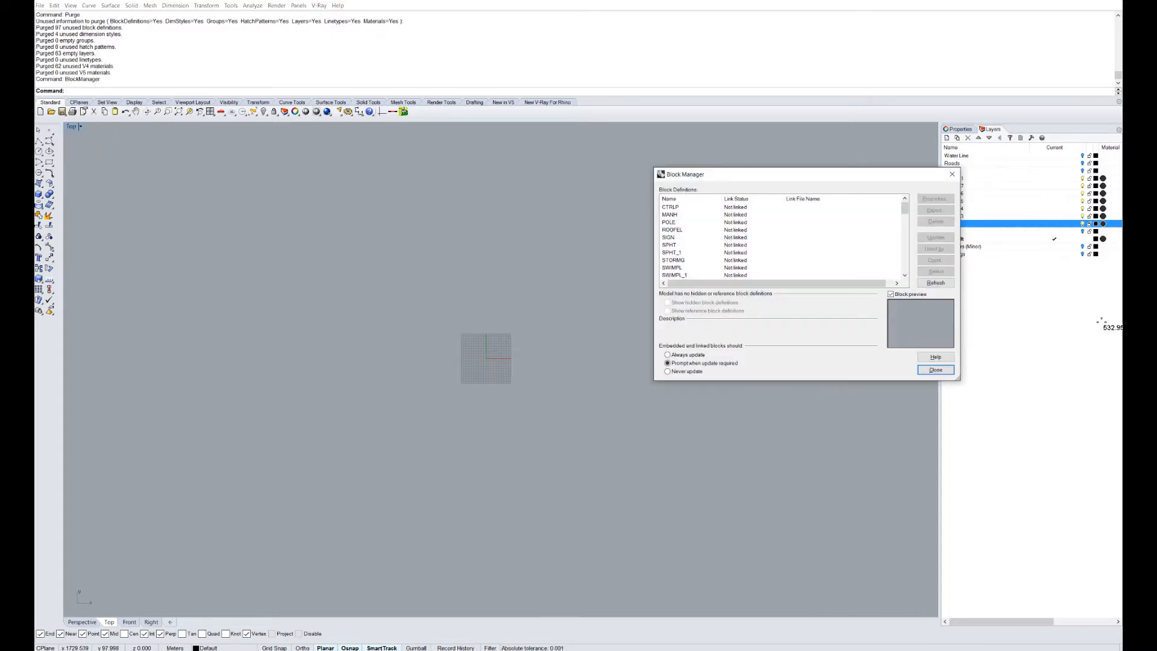
click(679, 228)
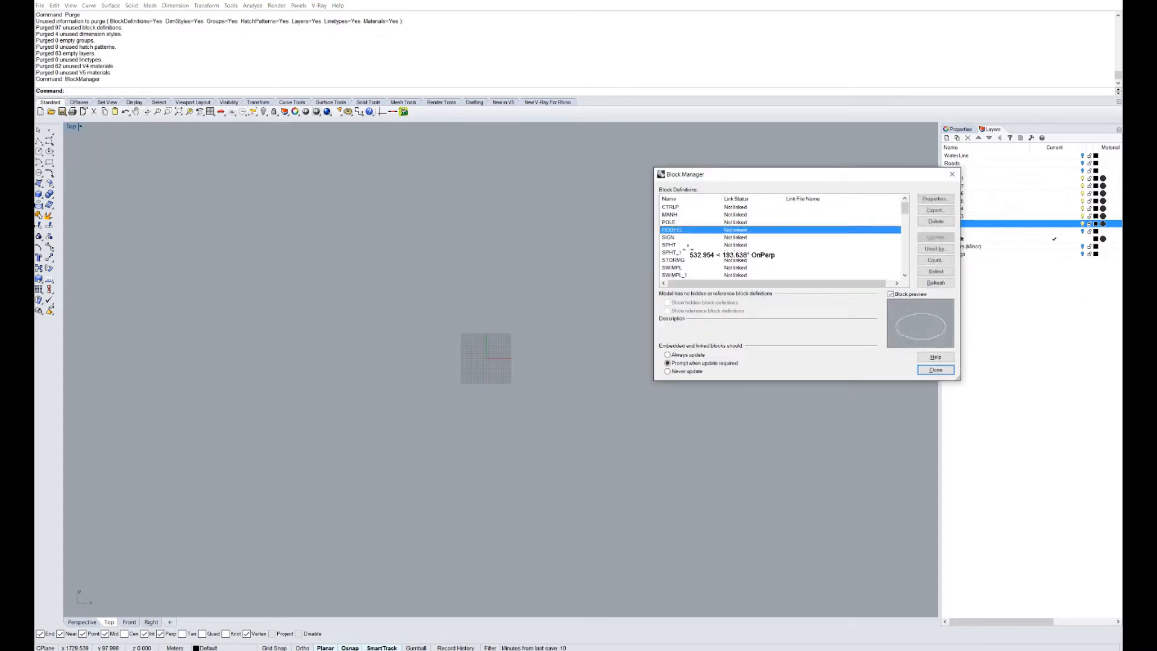
scroll(687, 249, down, 2)
click(688, 250)
scroll(688, 249, down, 2)
click(688, 251)
scroll(693, 255, down, 2)
click(691, 255)
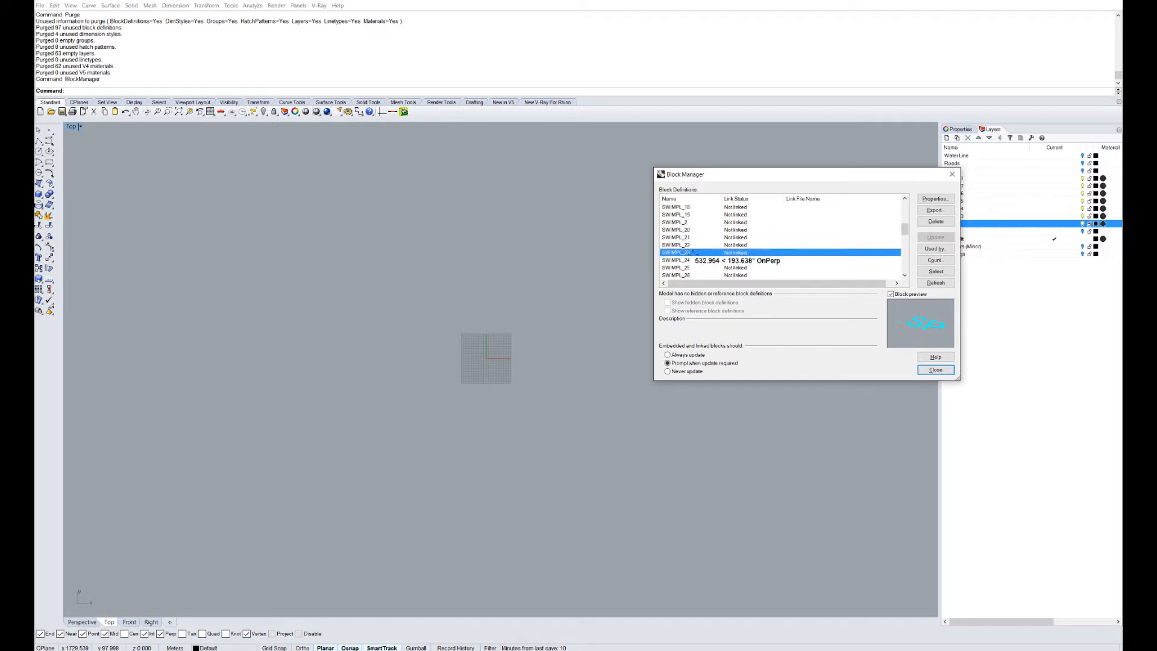
scroll(693, 256, down, 3)
click(699, 267)
scroll(699, 267, down, 3)
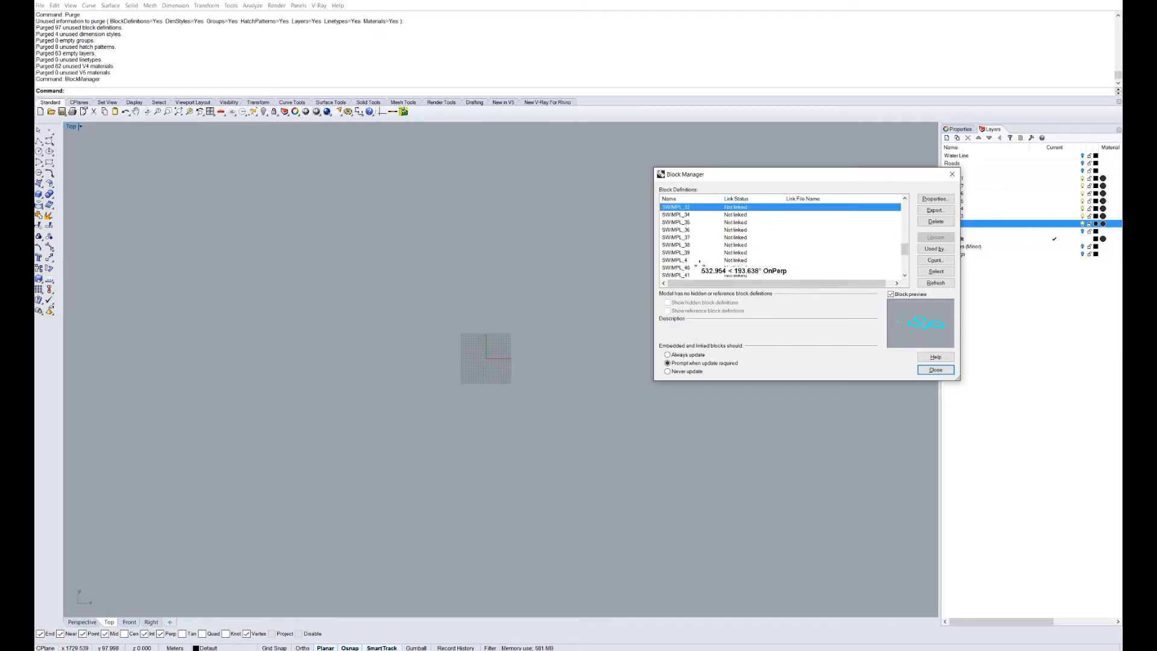
click(698, 267)
scroll(698, 267, down, 3)
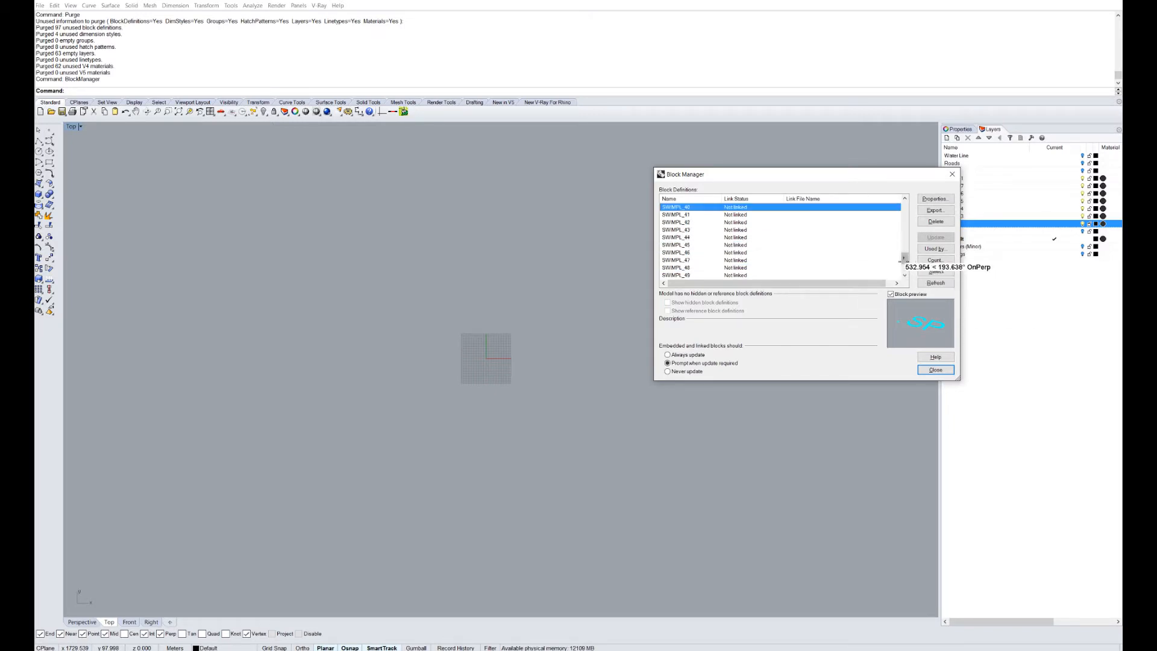
drag(904, 258, 904, 207)
click(784, 237)
click(747, 213)
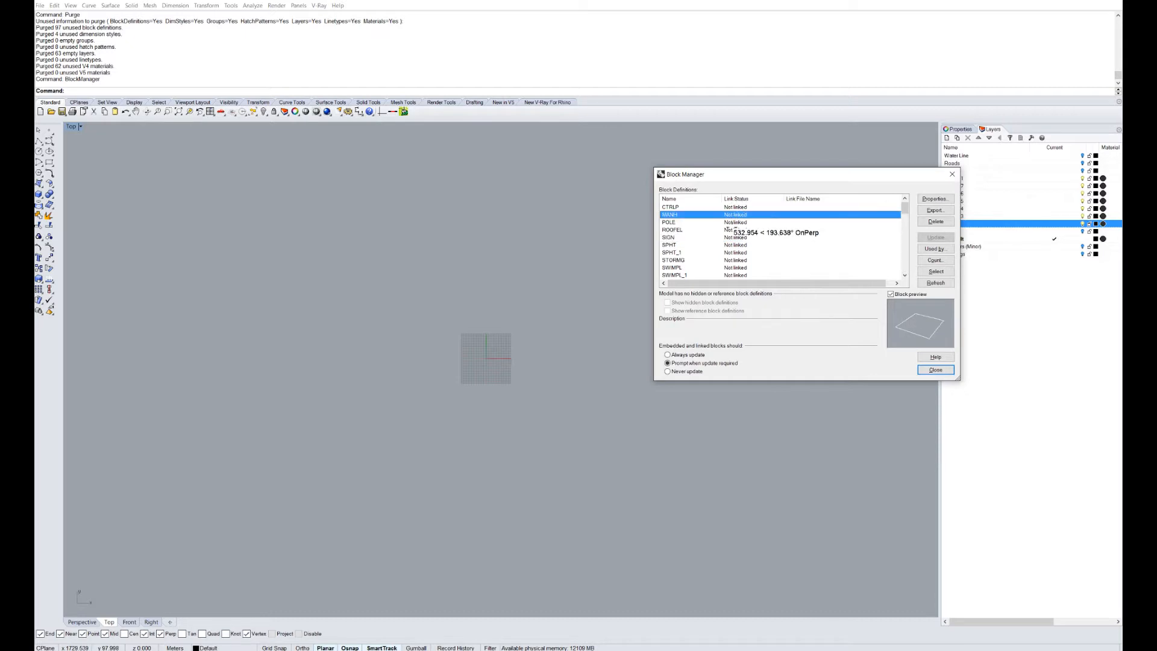
key(Down)
key(Down)
key(Down)
key(Down)
key(Down)
key(Down)
key(Down)
key(Down)
key(Down)
key(Down)
key(Down)
key(Down)
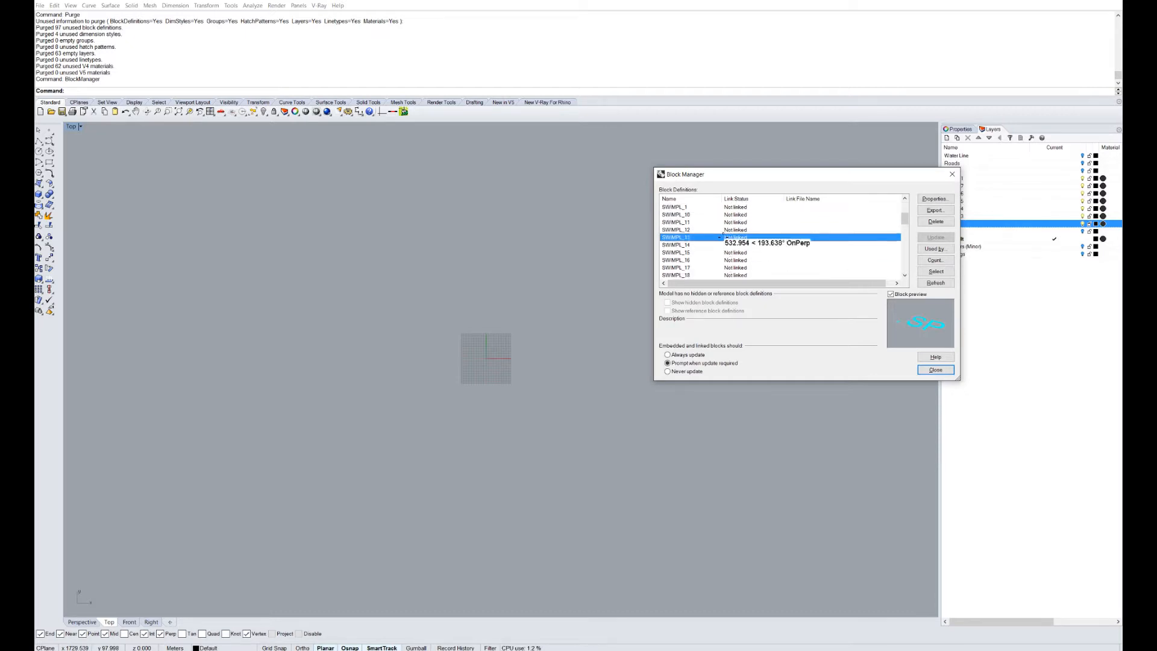
key(Down)
key(Down)
key(Down)
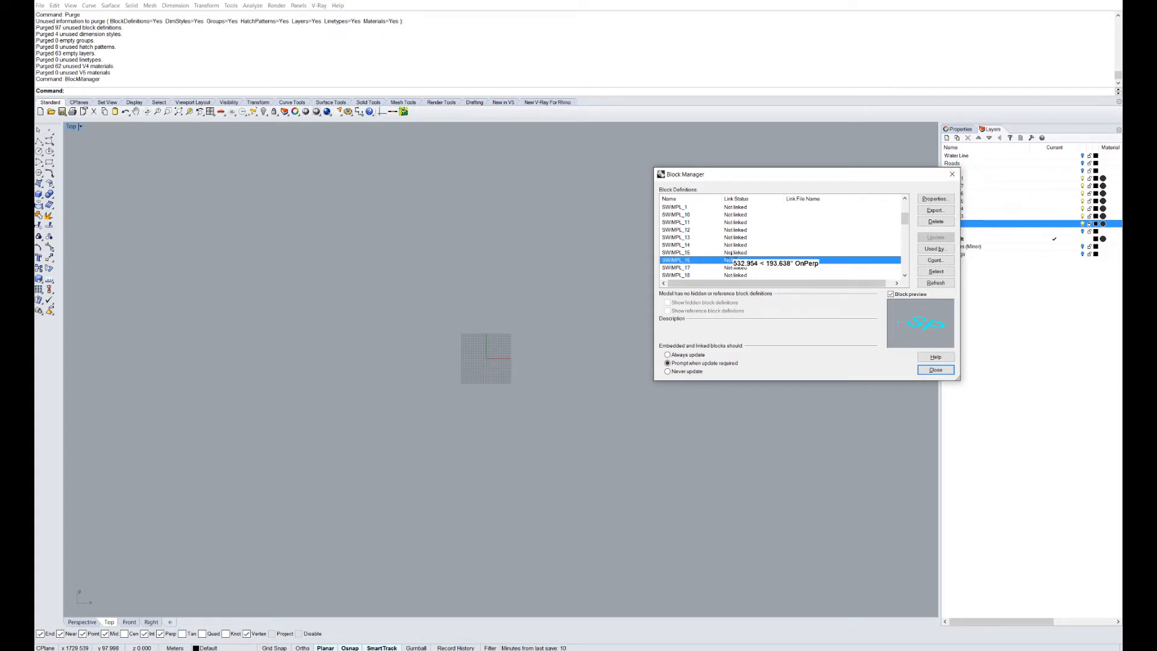
click(952, 174)
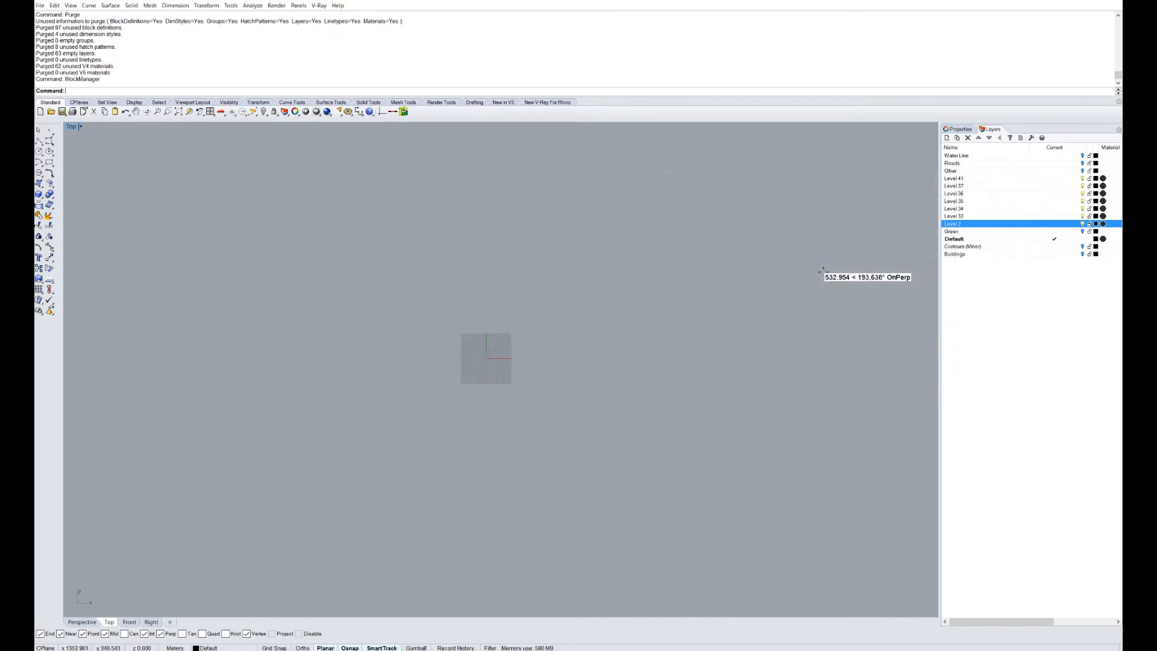
click(964, 171)
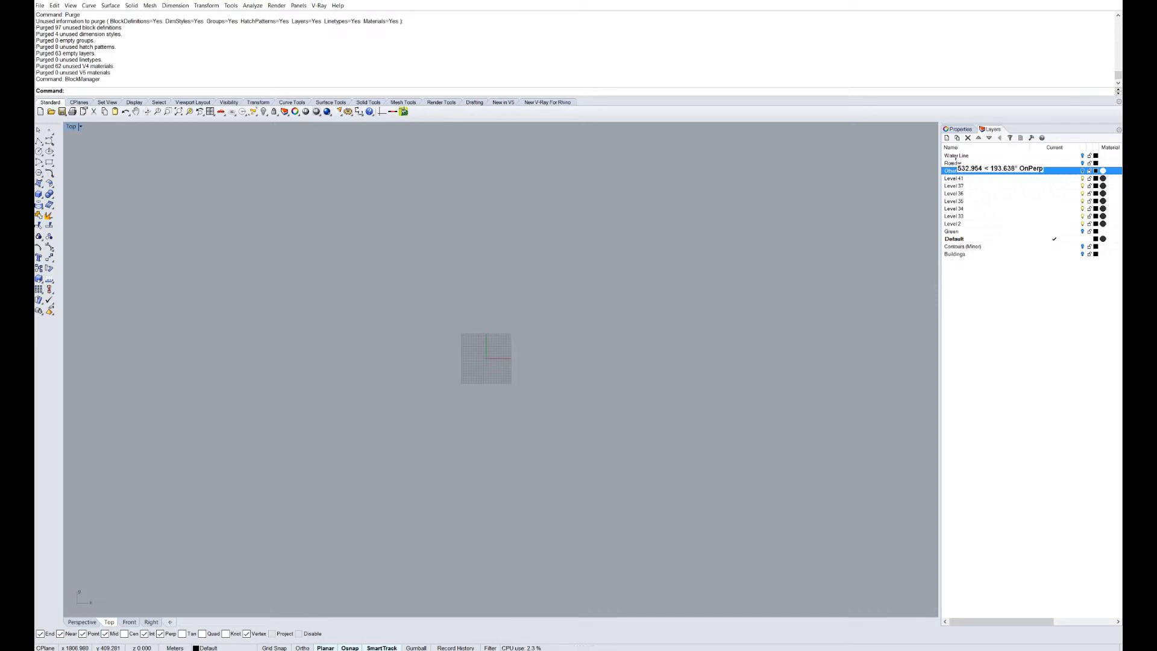
click(987, 138)
click(986, 138)
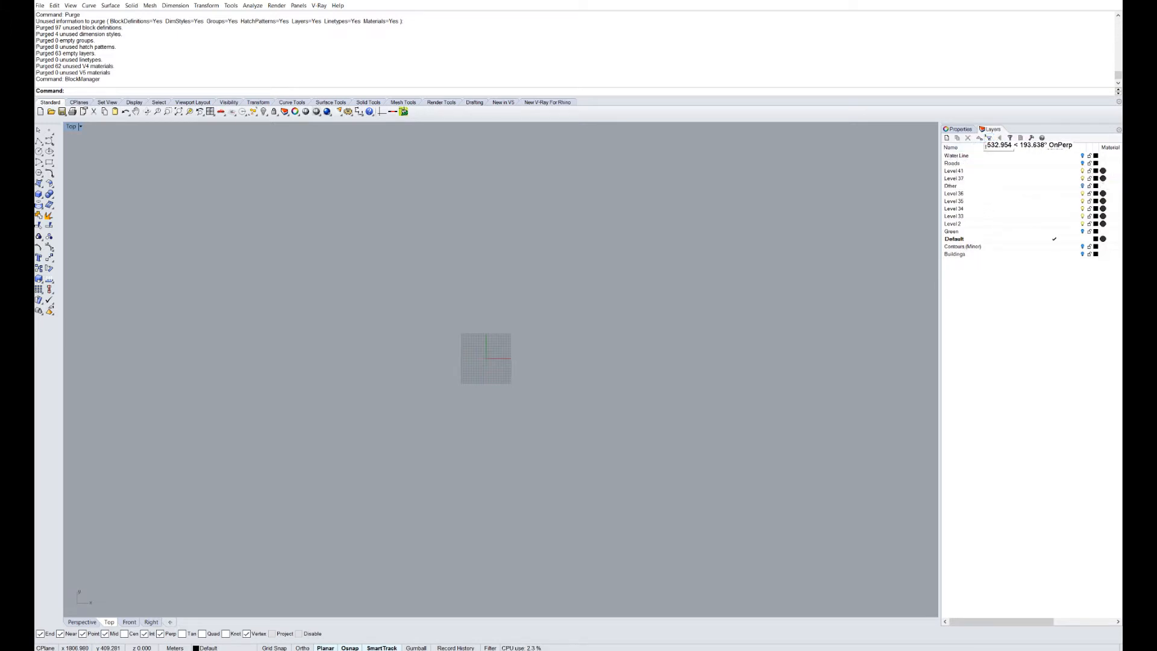
click(988, 137)
click(988, 137)
click(988, 138)
click(988, 138)
click(988, 137)
click(989, 138)
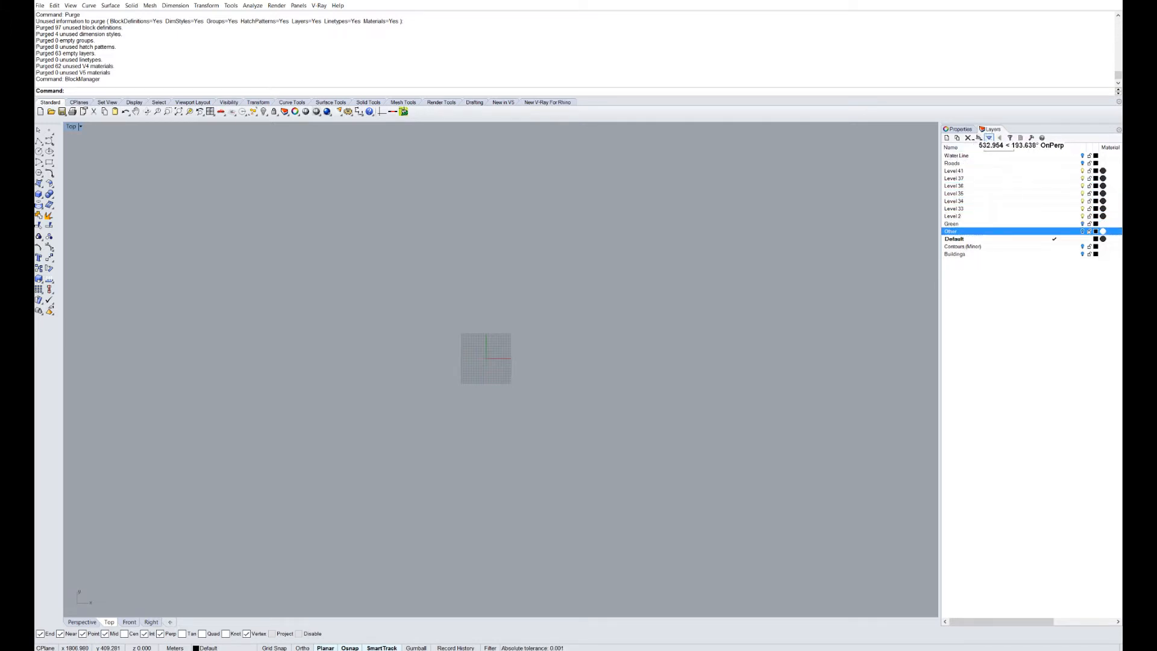
click(955, 162)
click(988, 137)
click(989, 138)
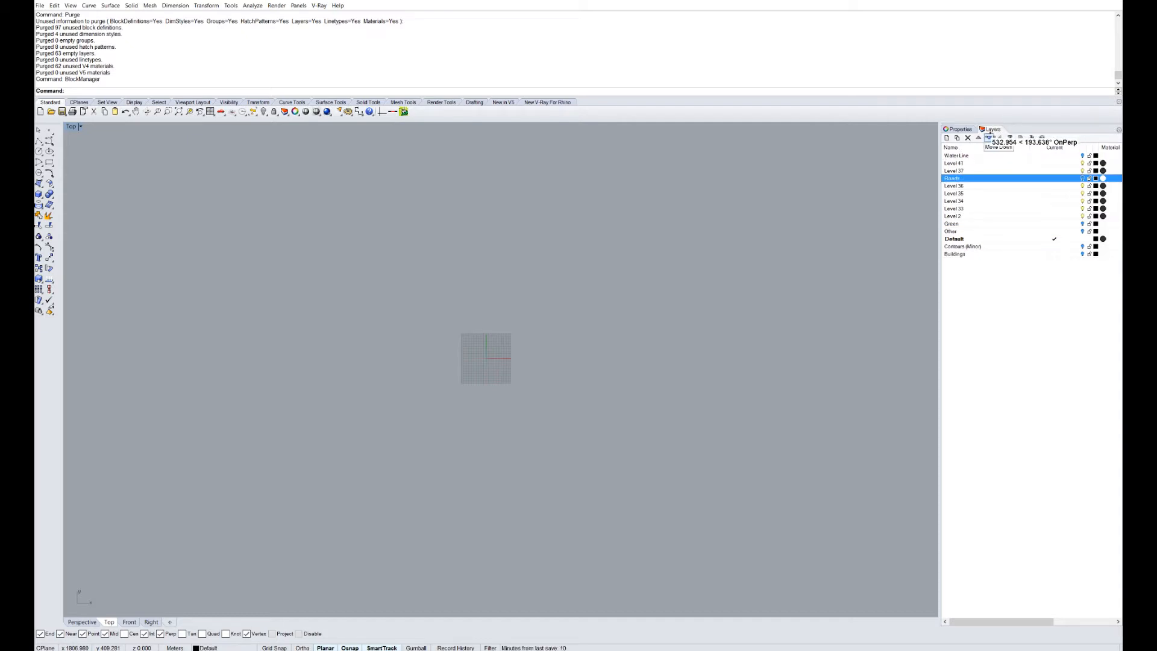
click(988, 137)
click(989, 137)
click(988, 138)
click(989, 137)
click(989, 138)
click(989, 137)
click(956, 156)
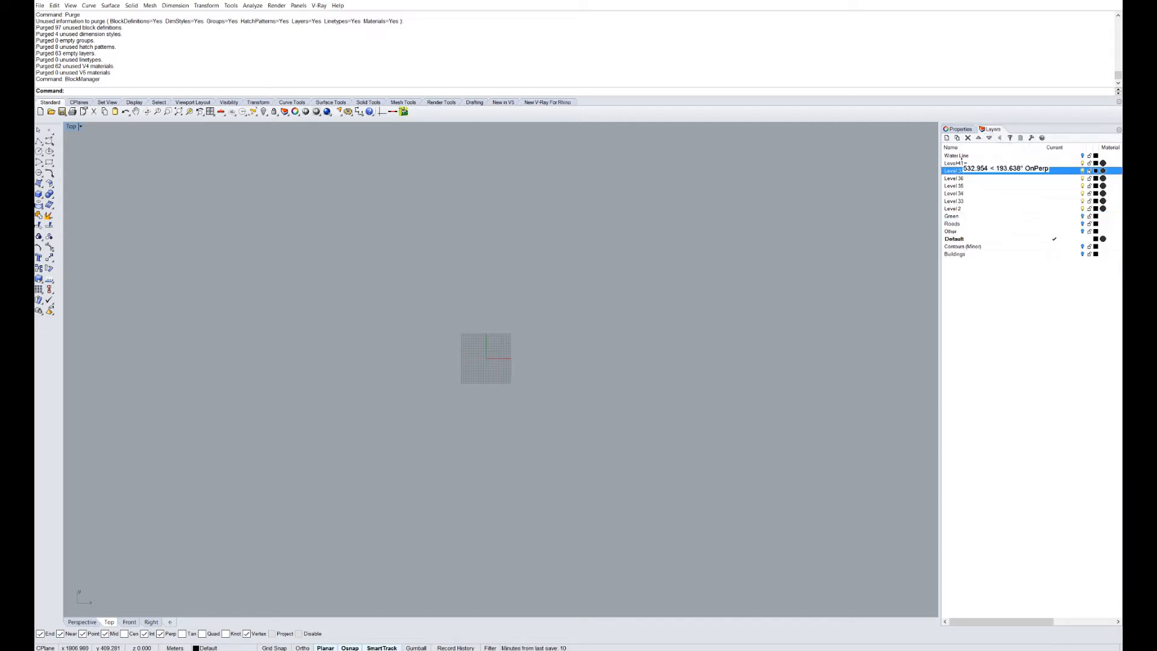
click(988, 137)
click(988, 137)
click(989, 138)
click(988, 137)
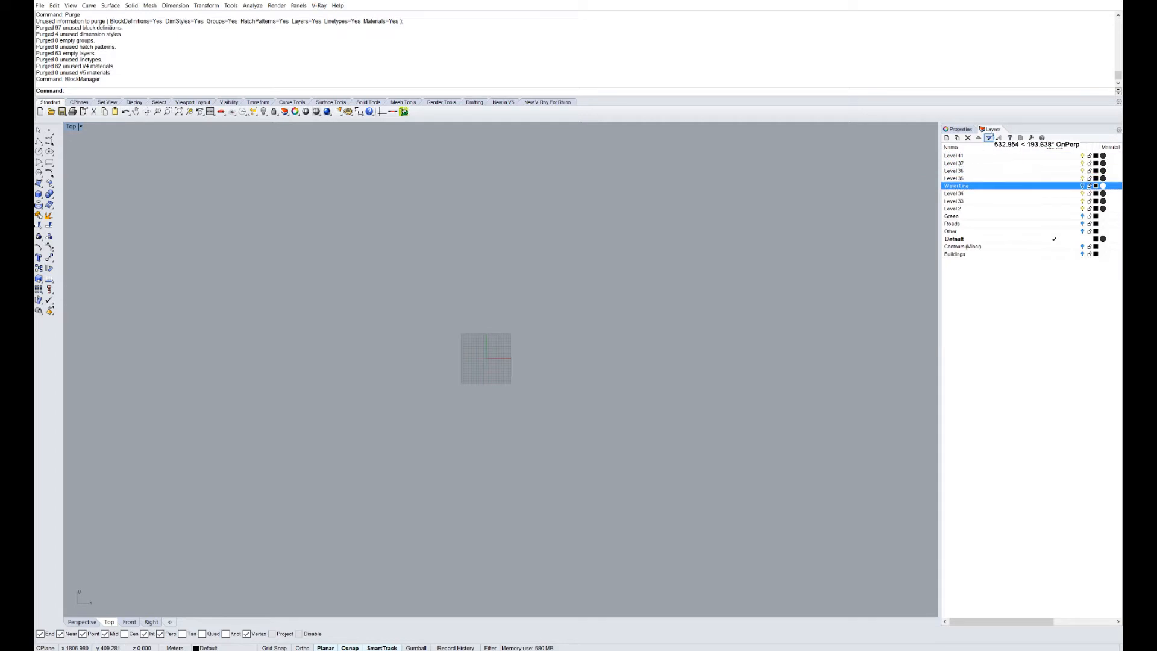
click(989, 138)
click(989, 137)
click(989, 138)
click(989, 137)
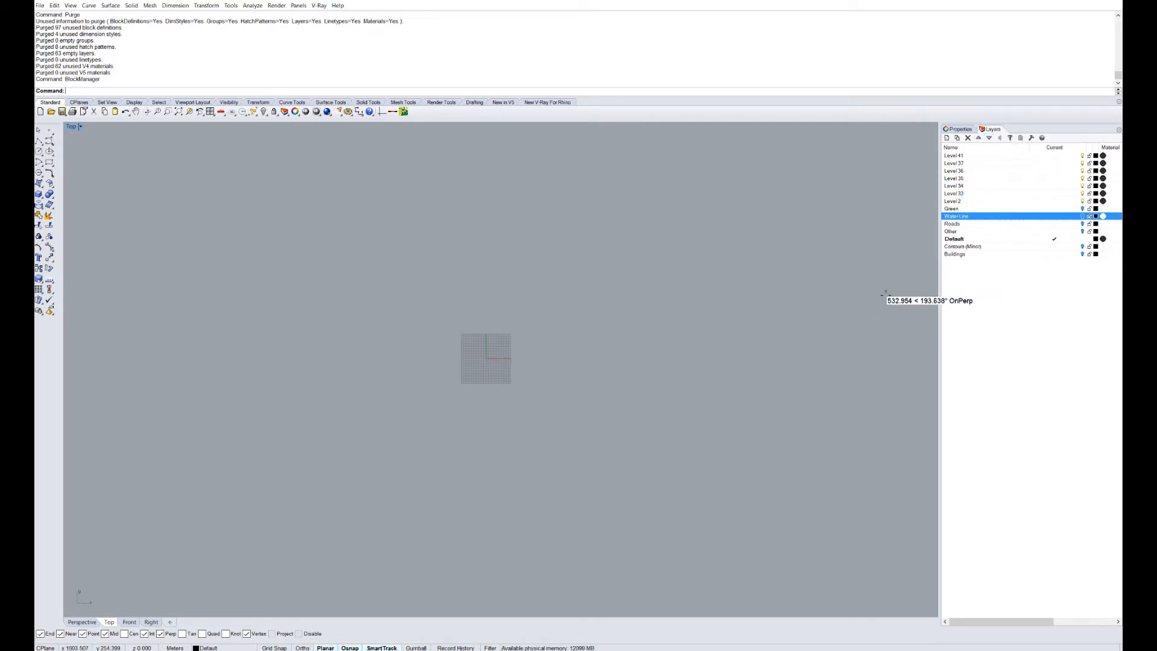
scroll(513, 383, up, 3)
right_drag(516, 383, 565, 383)
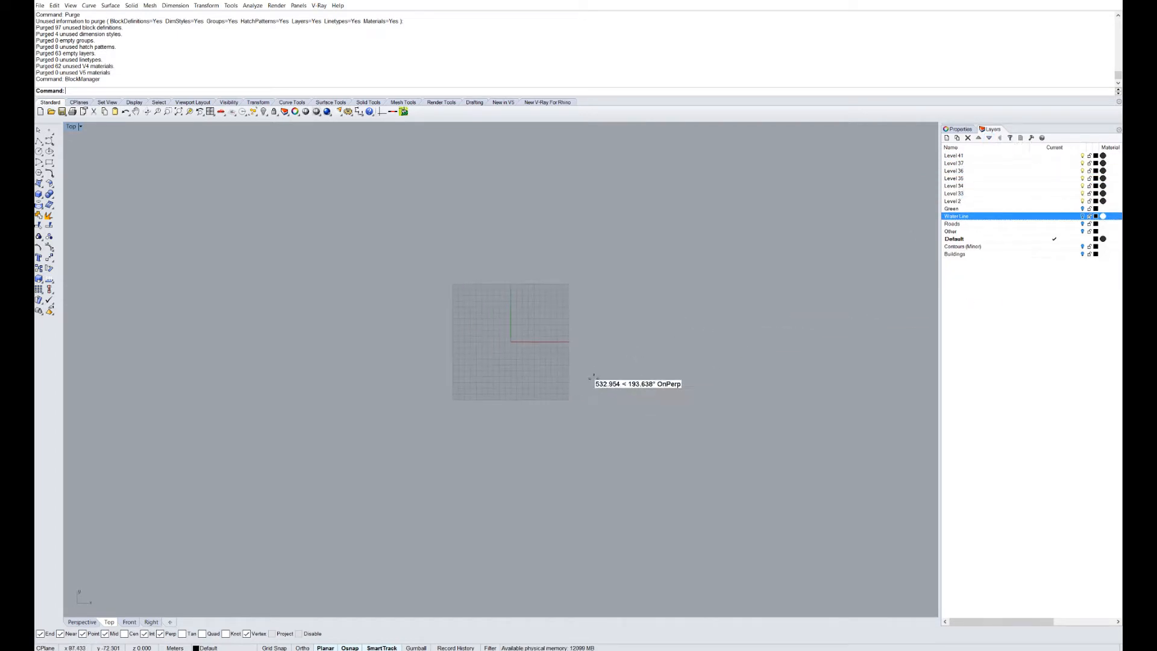
click(1003, 324)
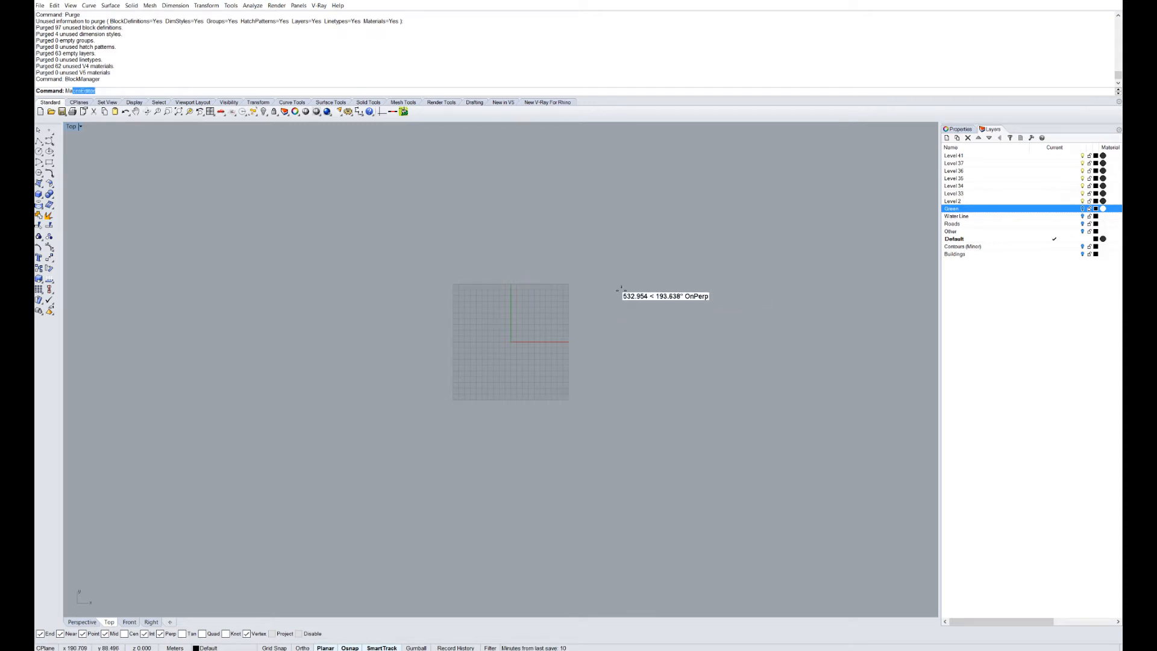
In BlockManager, delete all block definitions from CTRLP to TSIGN and close it.
text(BlockManager)
key(Return)
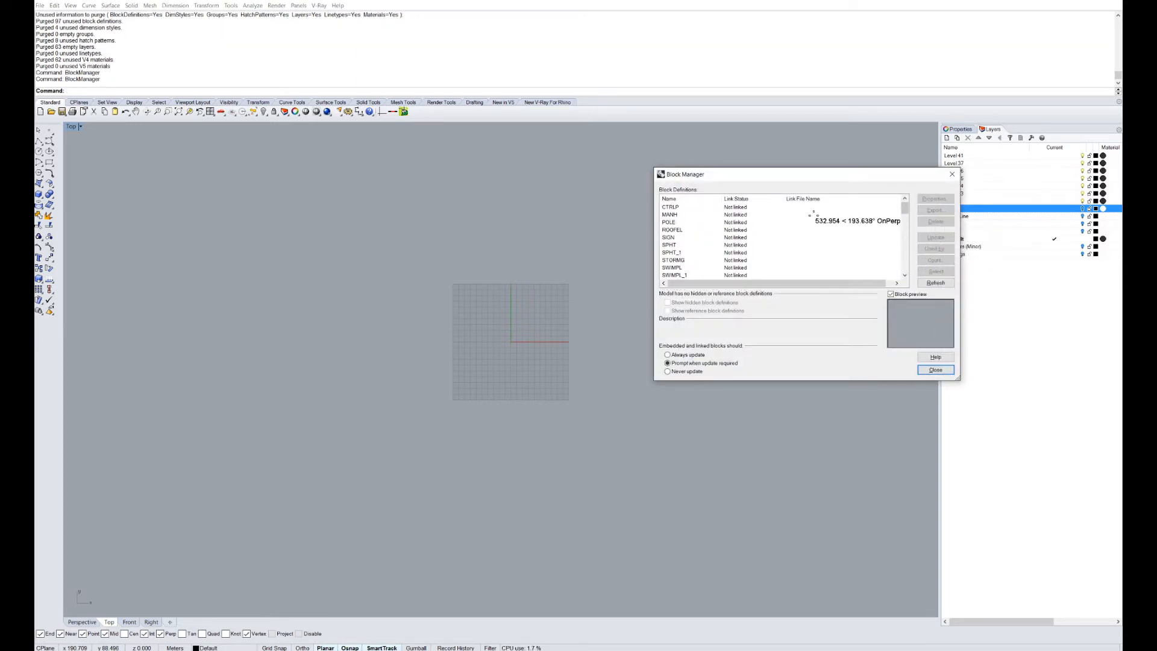
click(675, 207)
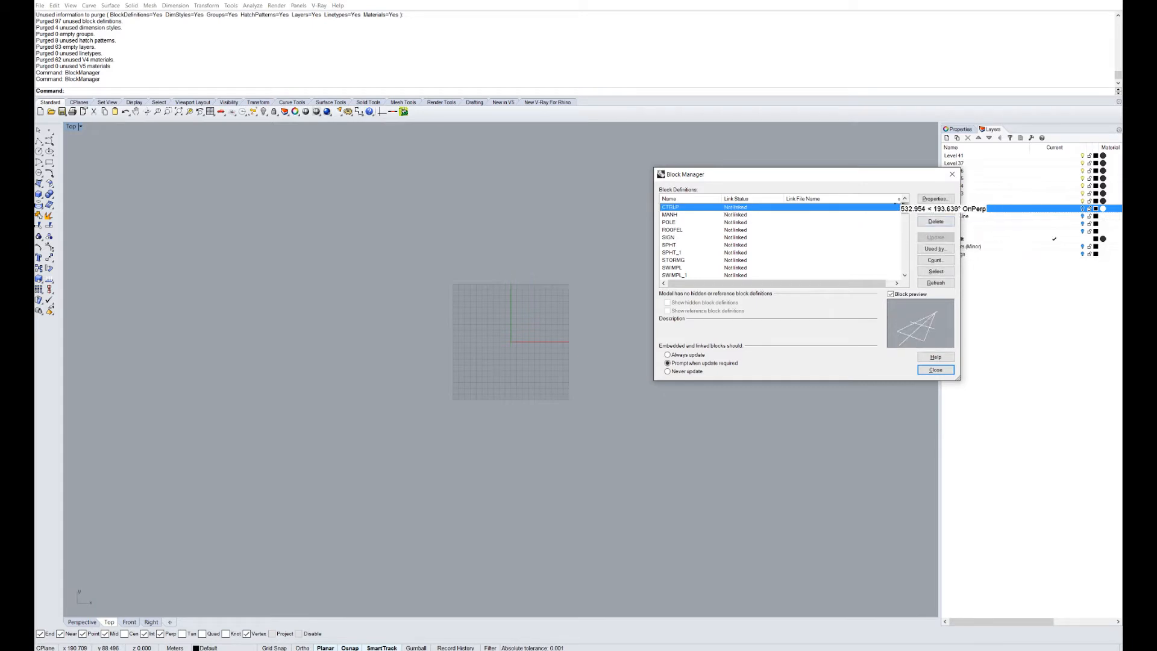
scroll(901, 220, down, 10)
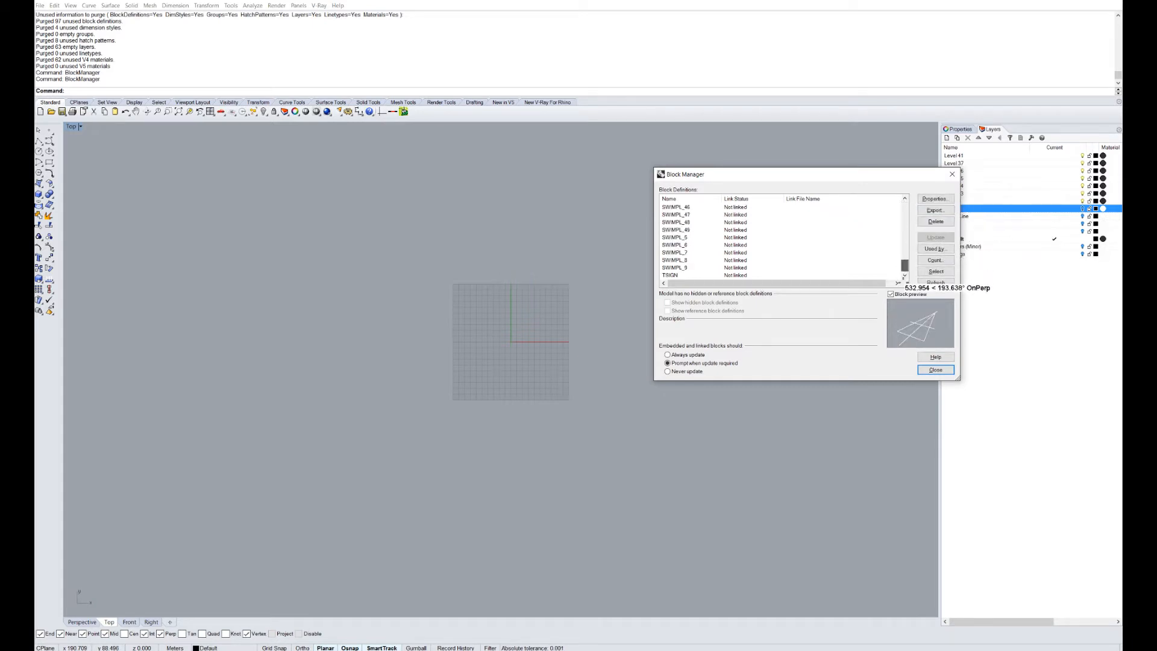
shift+click(672, 274)
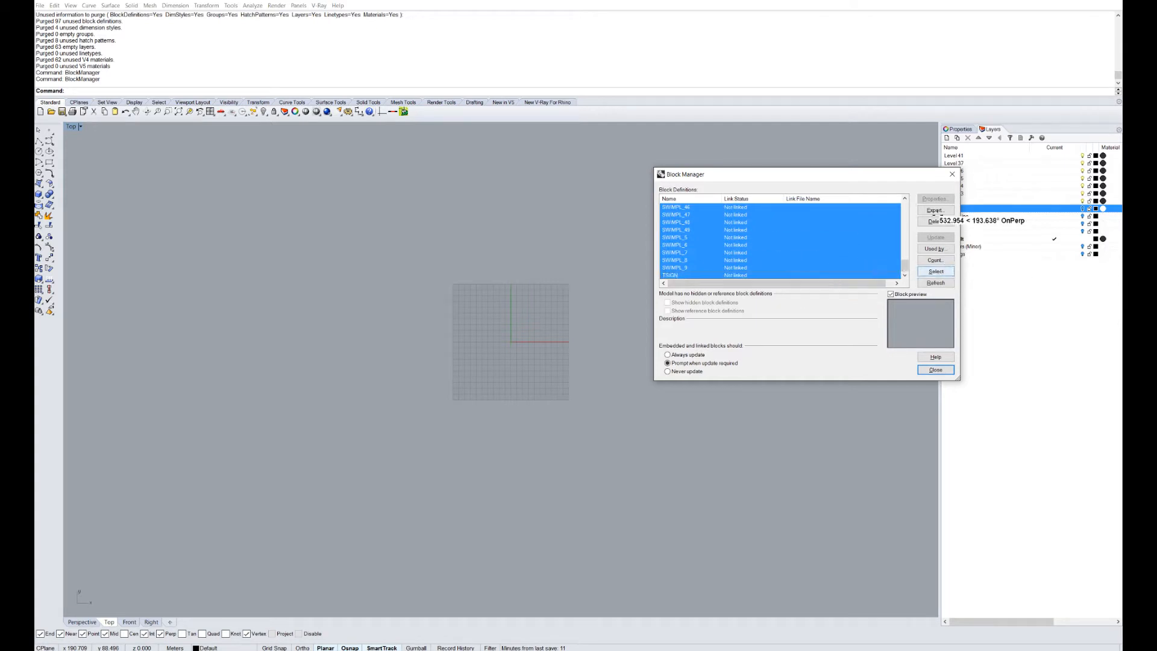
click(936, 222)
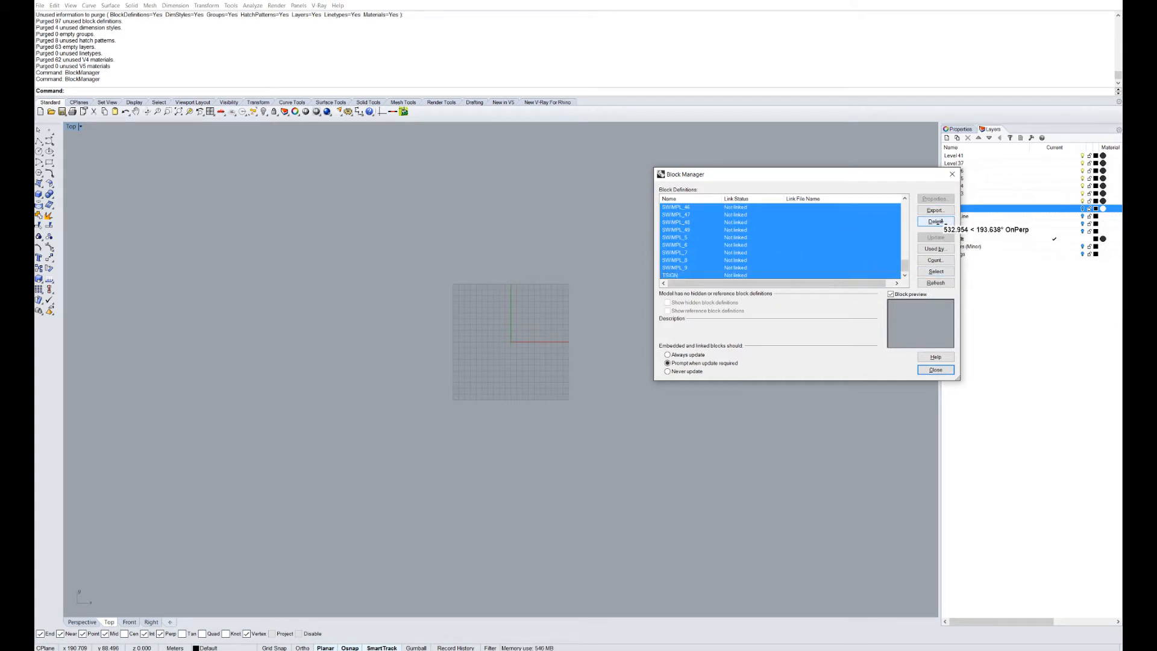
click(849, 318)
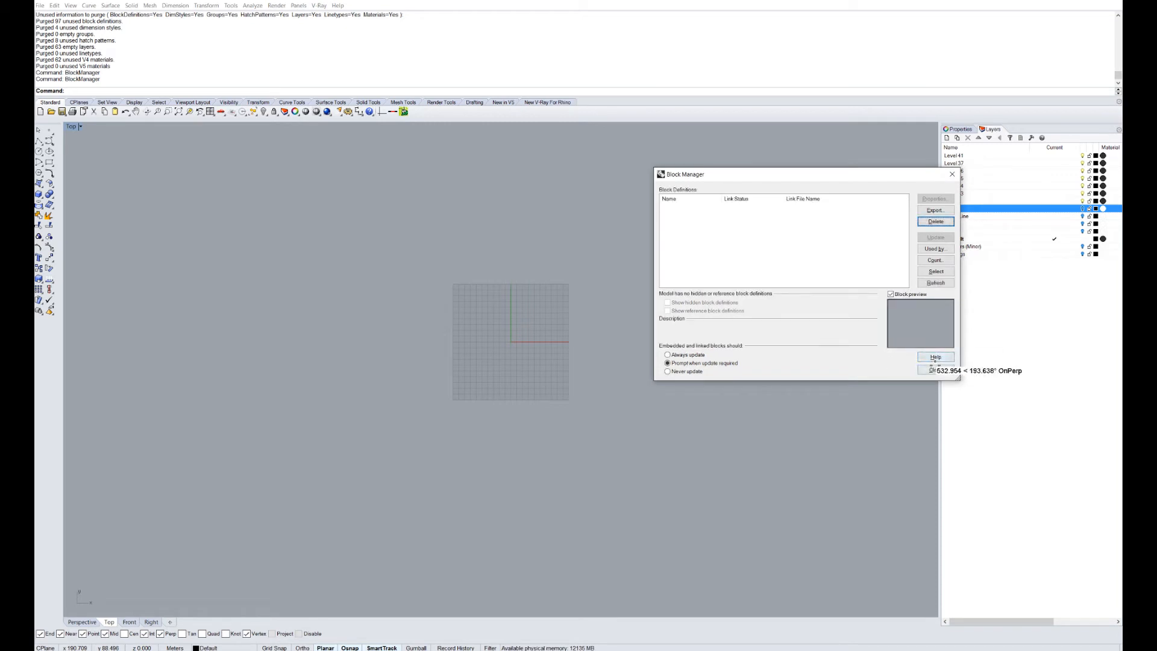
click(950, 174)
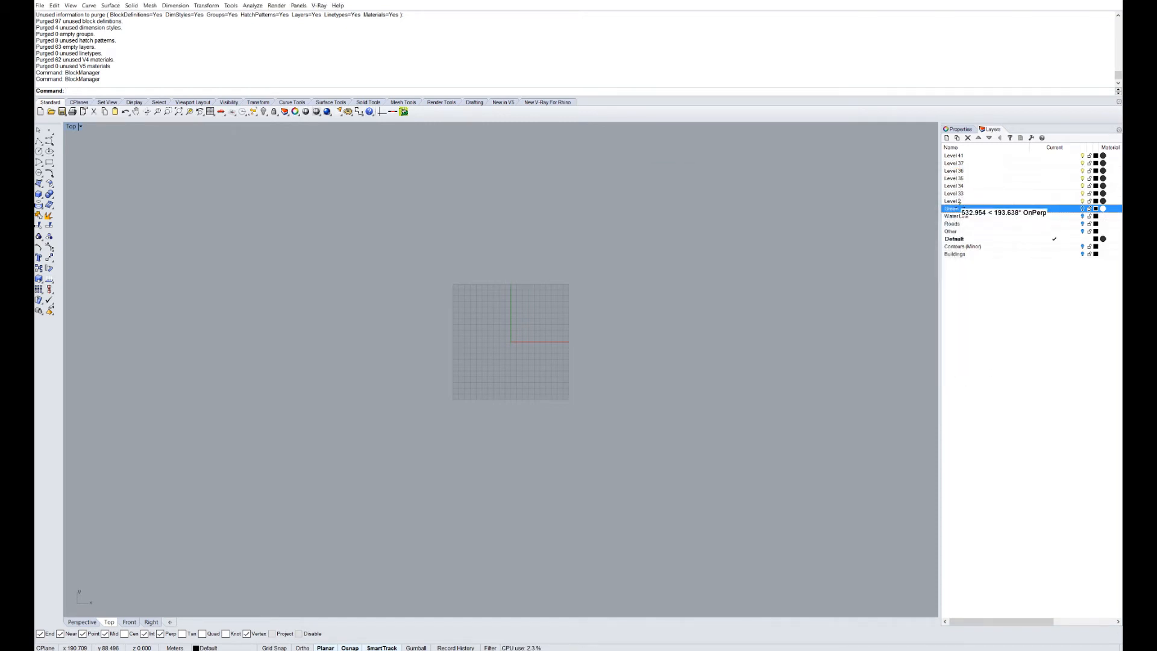
Delete the layers Level 41 through Level 2.
click(954, 201)
shift+click(955, 156)
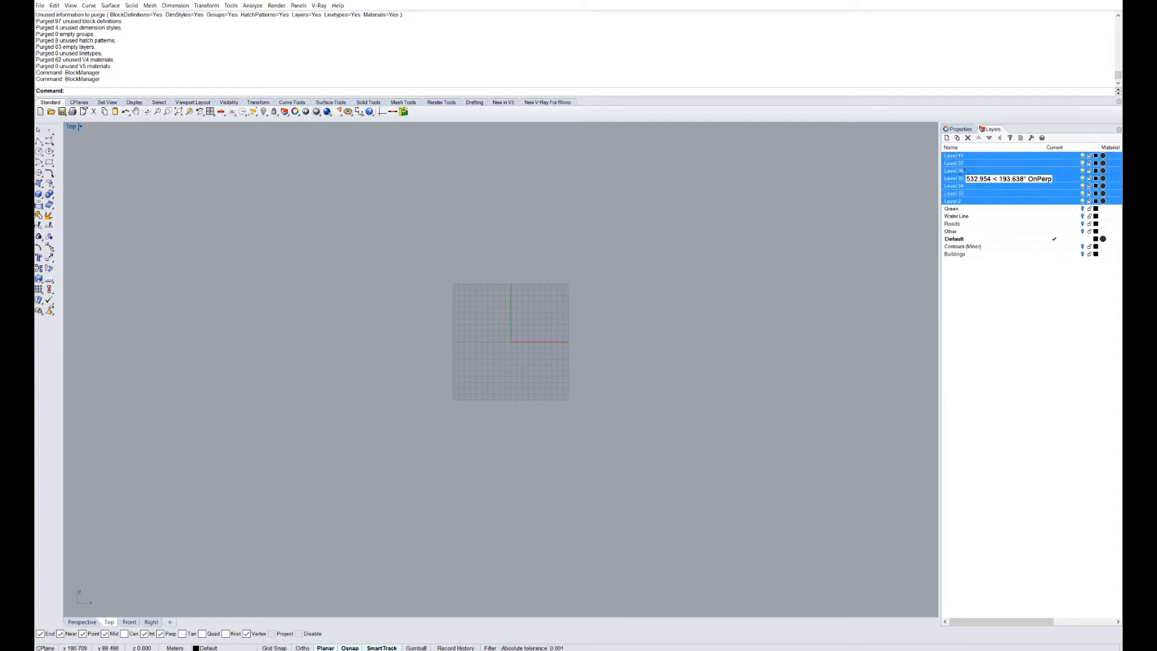
right_click(963, 174)
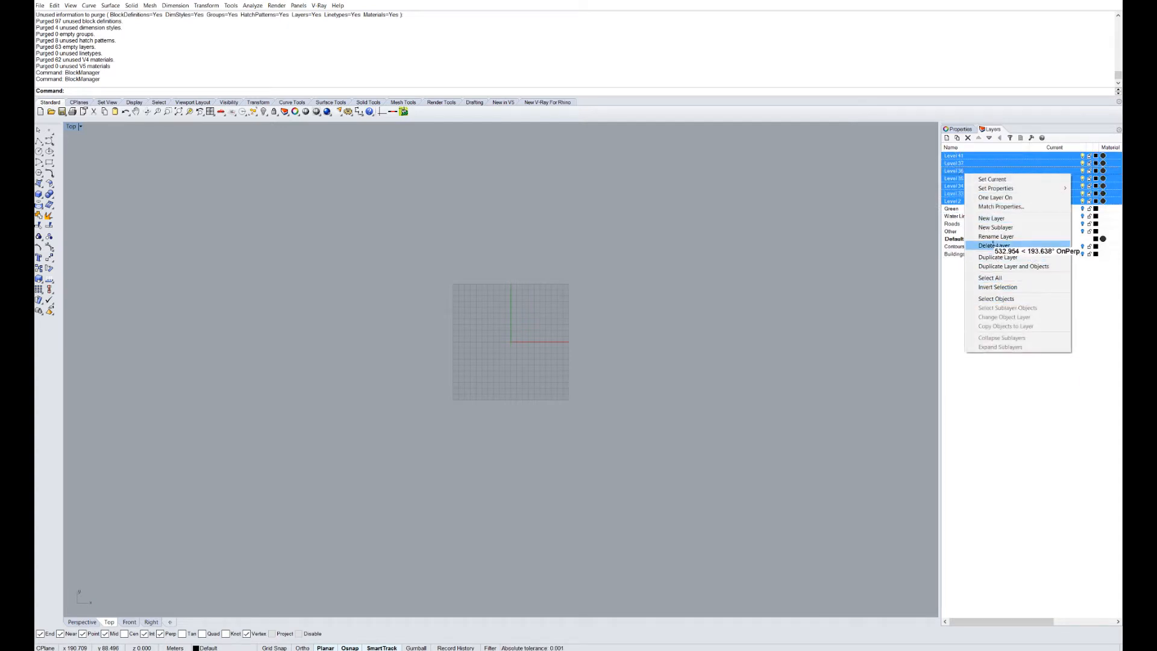
click(988, 246)
click(1005, 255)
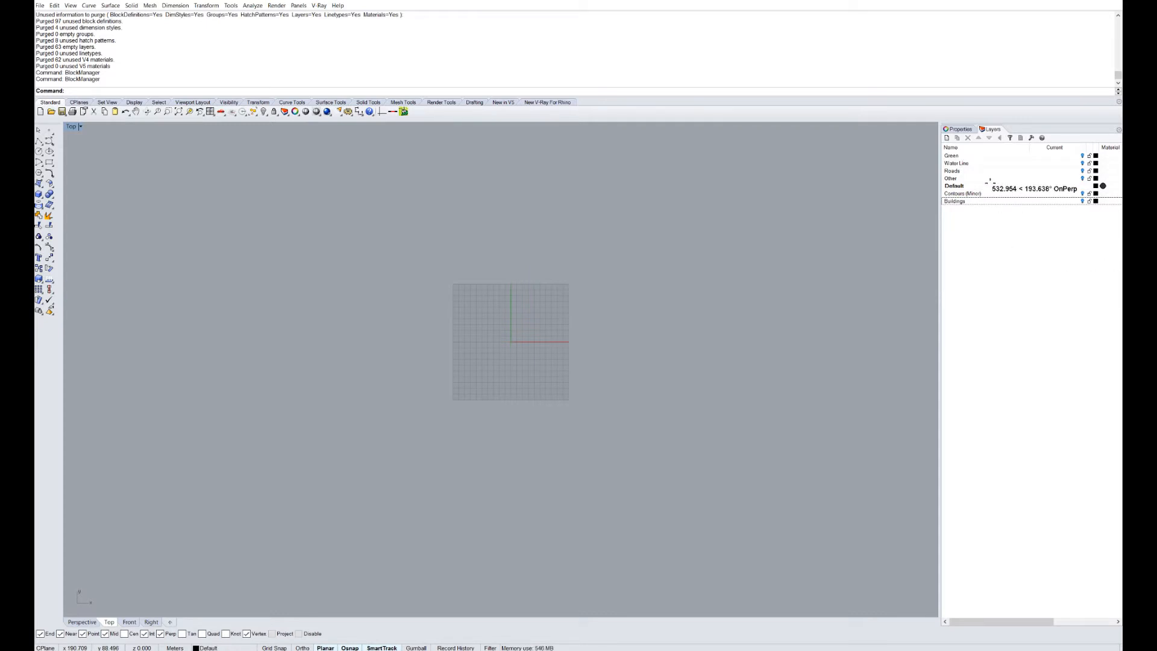
Move the Default layer up to the top of the layer list.
click(988, 182)
double_click(977, 137)
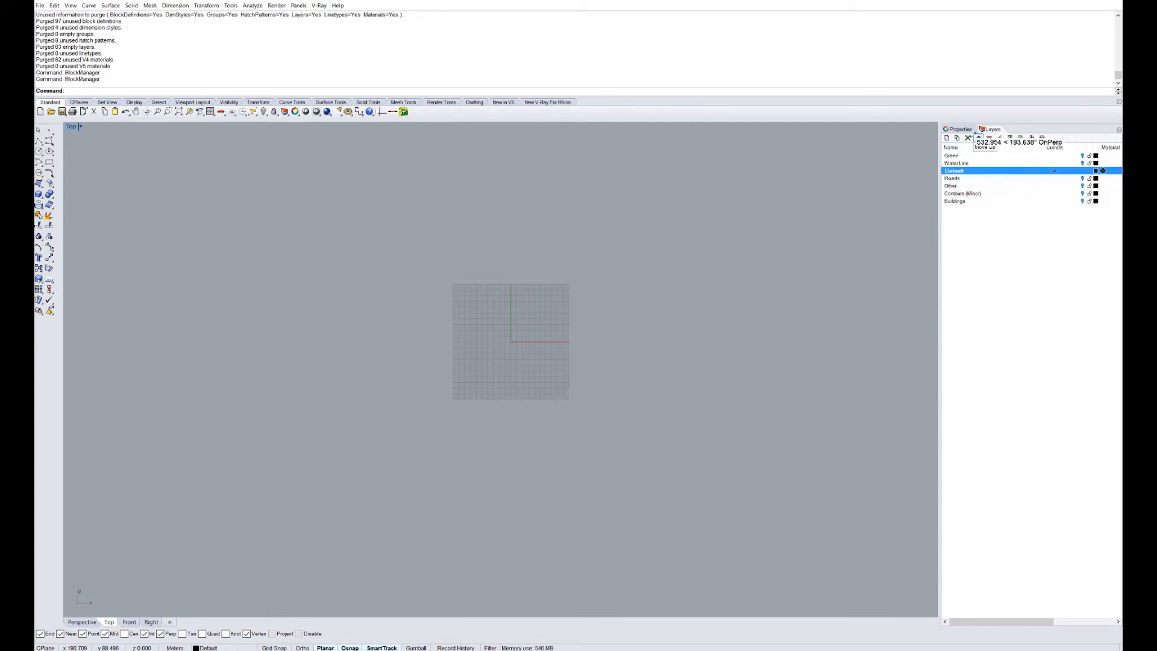
double_click(977, 138)
click(1035, 205)
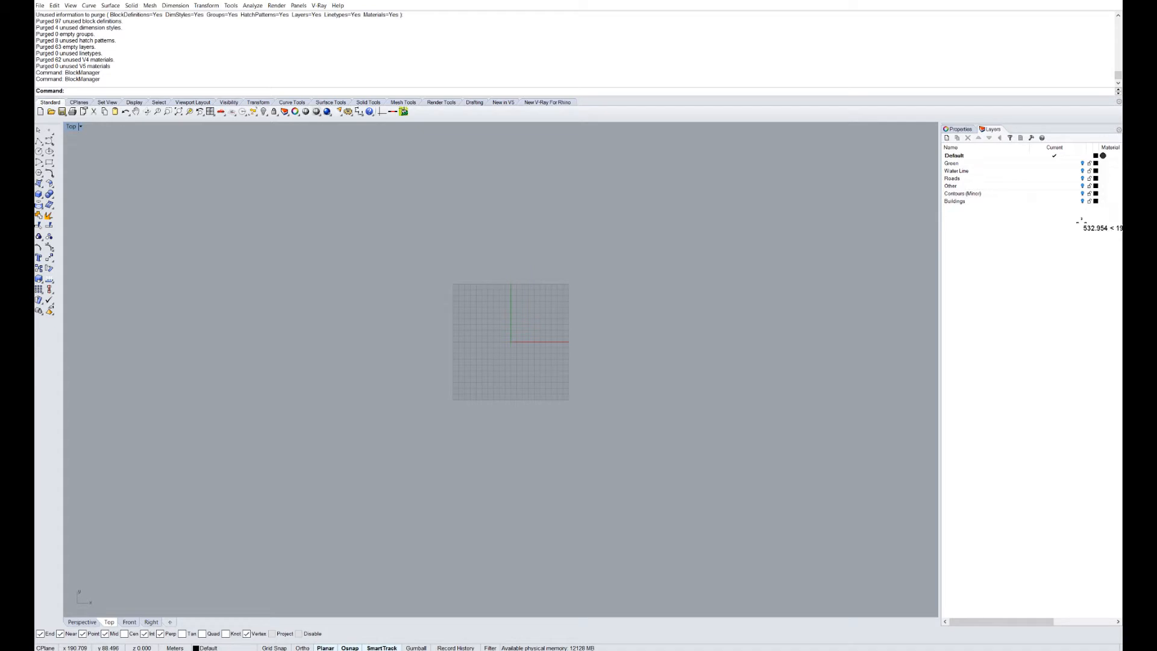
Turn on the Buildings and Water Line layers, leaving Green off.
click(1051, 200)
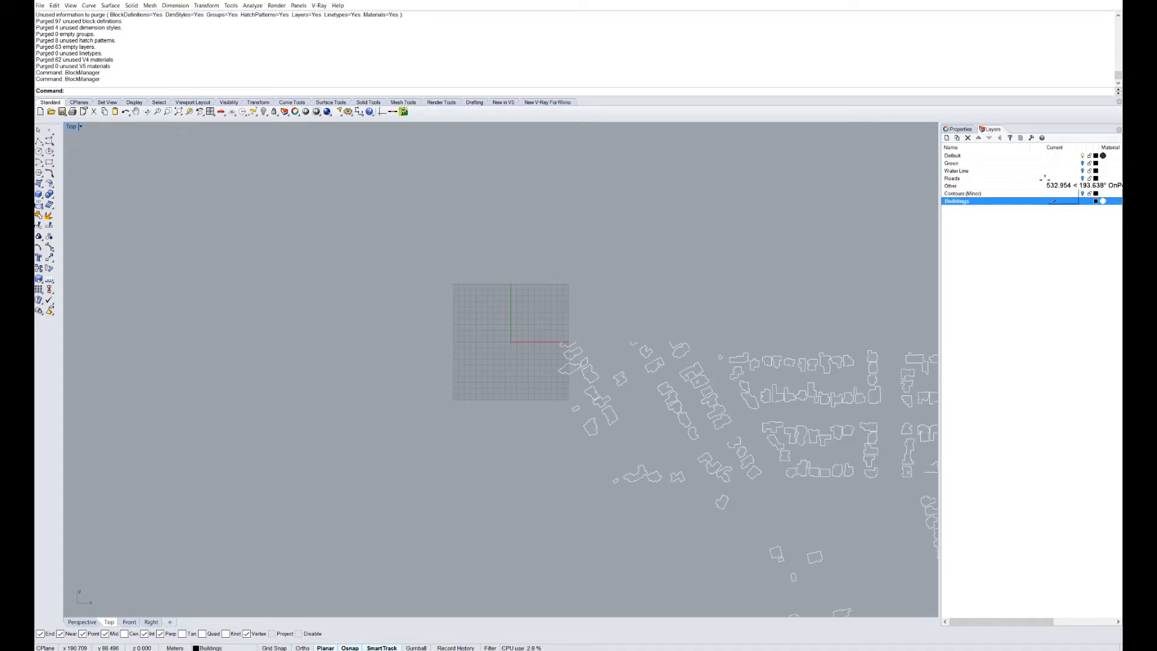
right_drag(753, 382, 569, 307)
scroll(569, 308, down, 6)
scroll(687, 333, up, 2)
right_drag(687, 334, 721, 337)
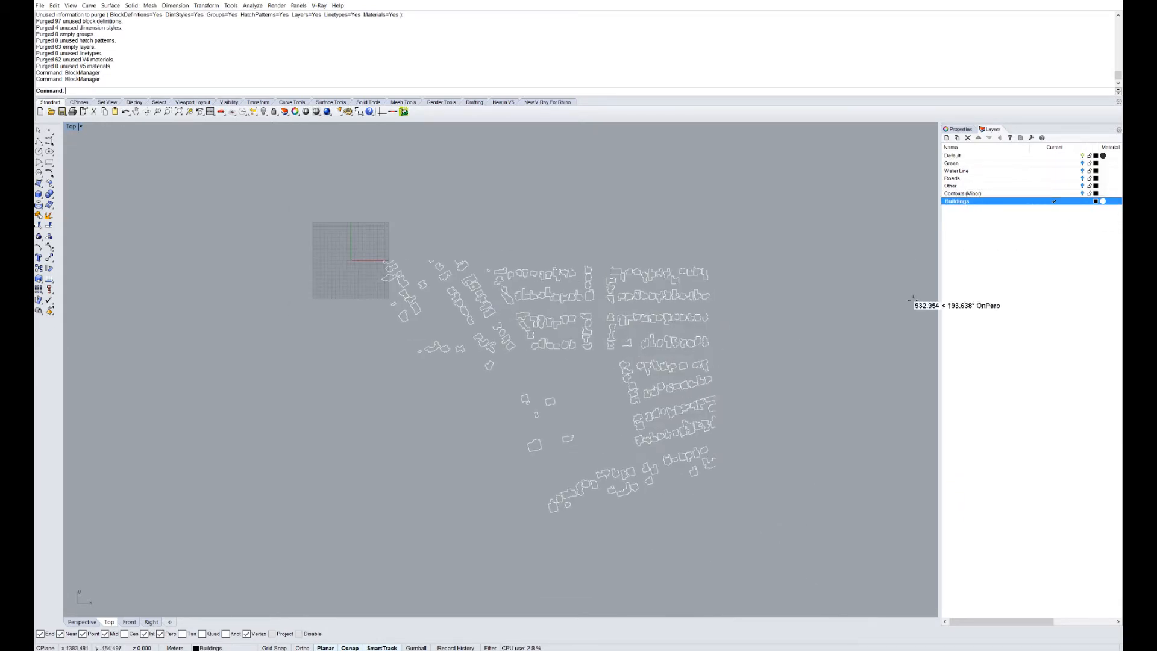
click(1082, 163)
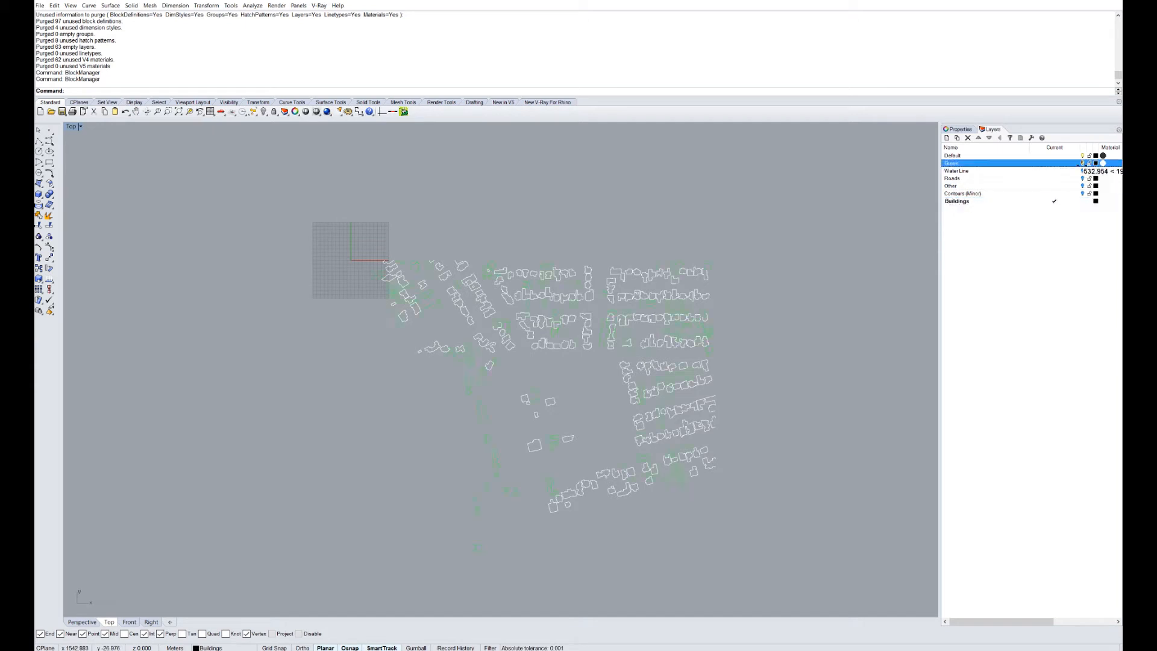
click(1082, 172)
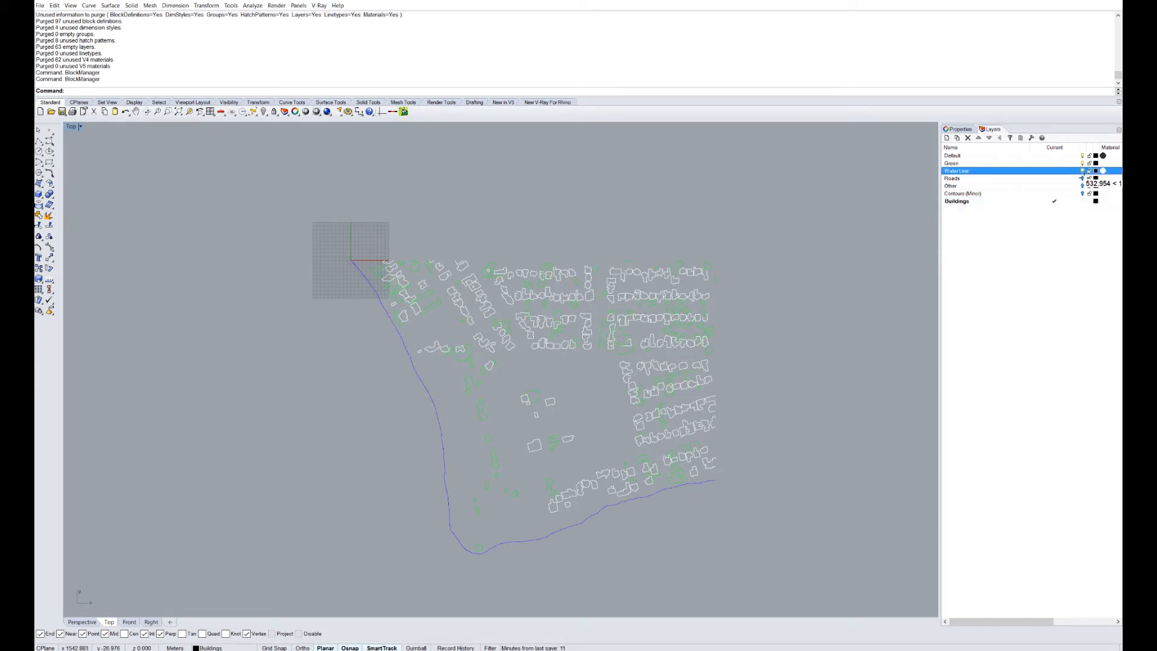
click(1081, 163)
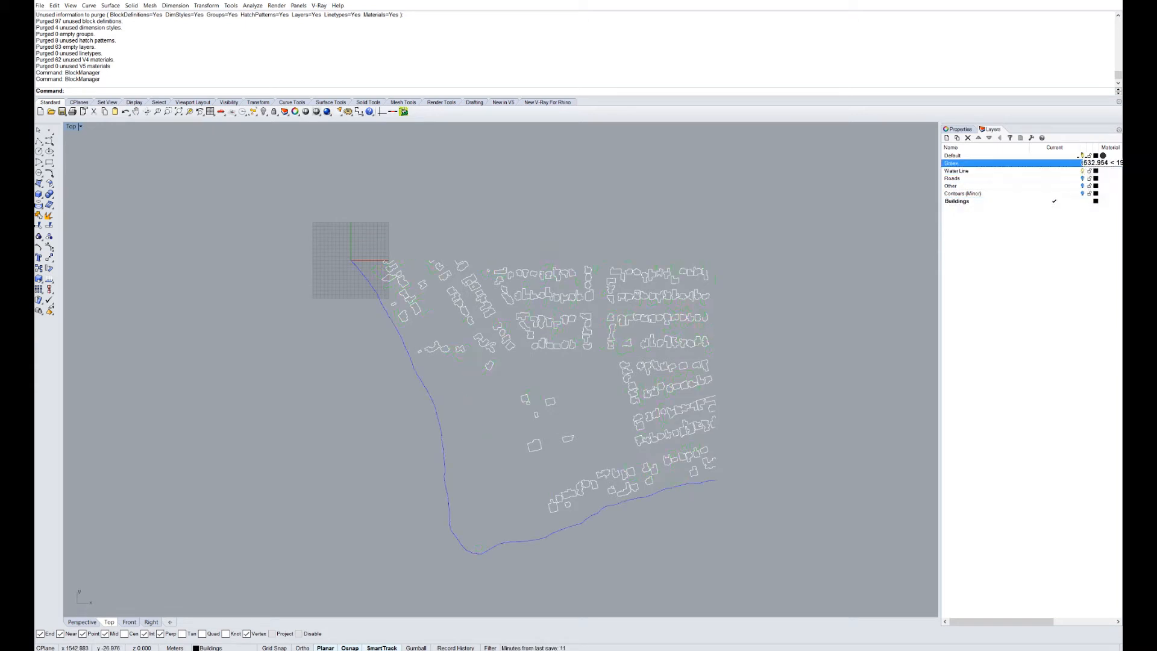
Make Default current, turn off Water Line and Buildings, and turn on Roads.
scroll(627, 429, up, 3)
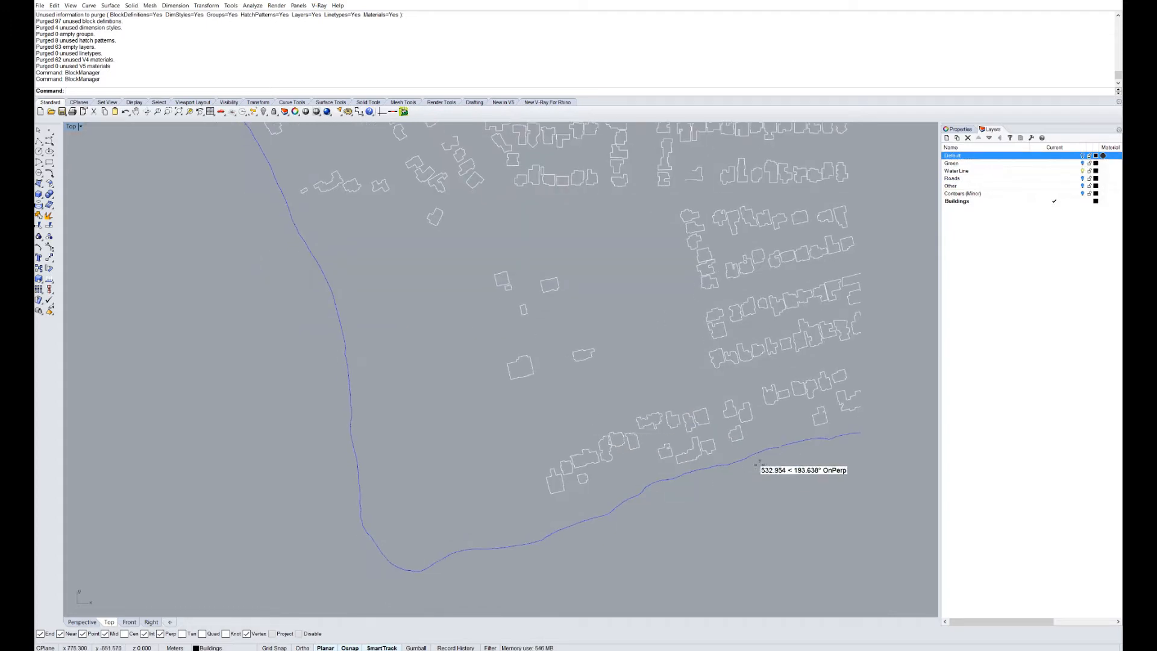
scroll(617, 513, down, 1)
click(614, 513)
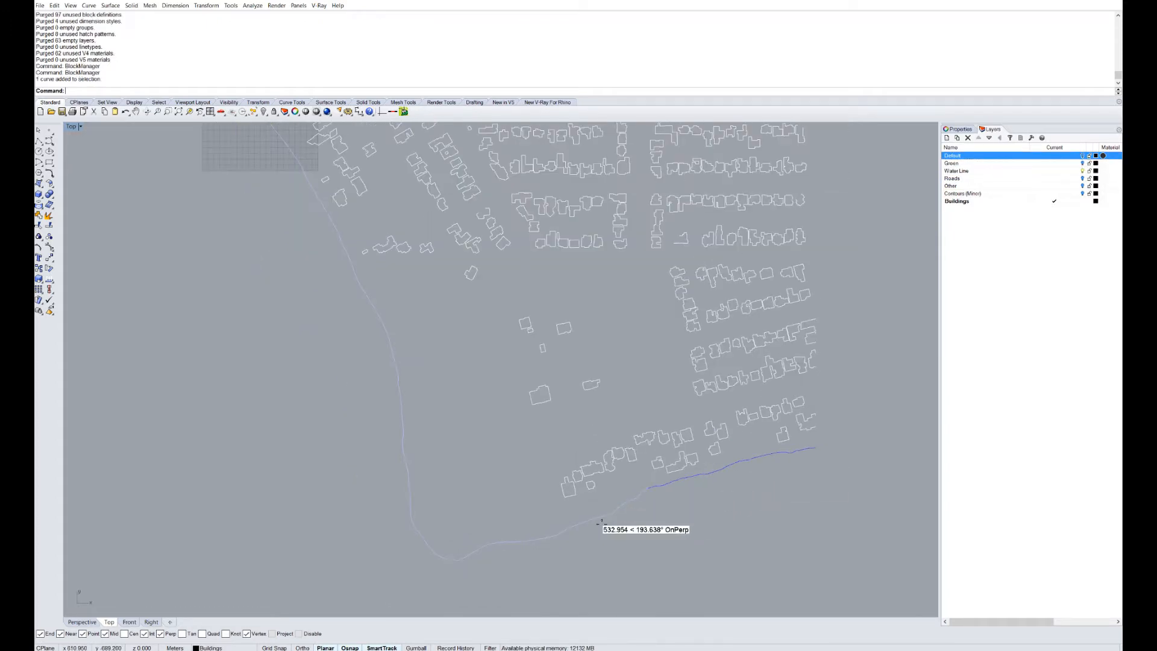
scroll(614, 512, down, 3)
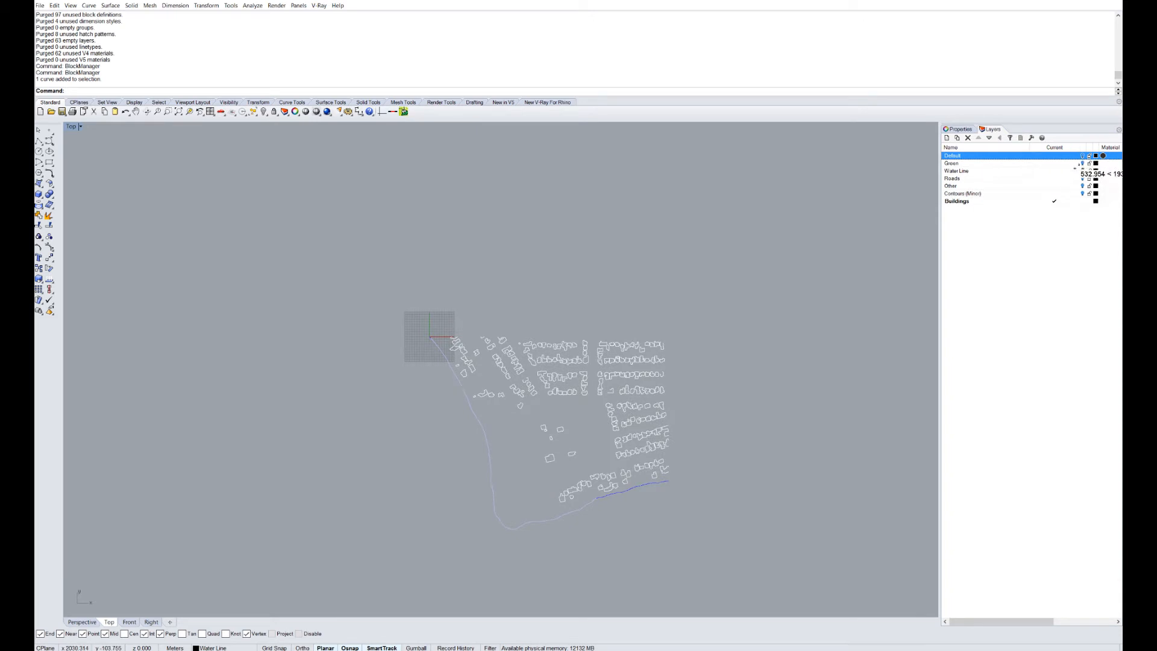
click(1082, 171)
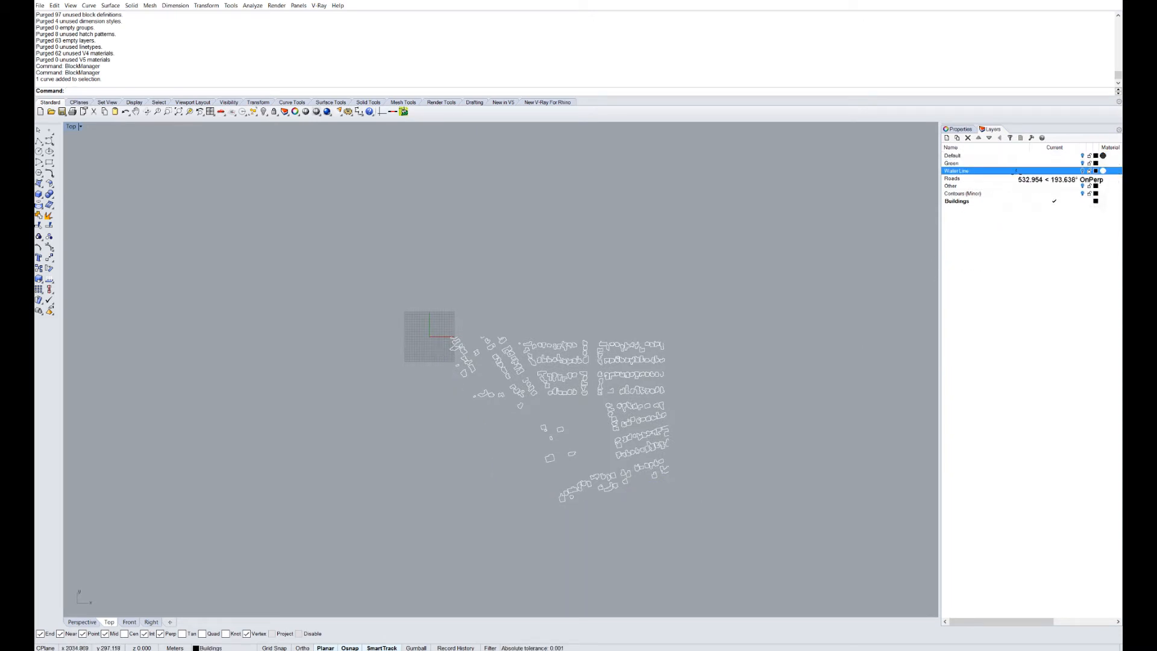
click(971, 154)
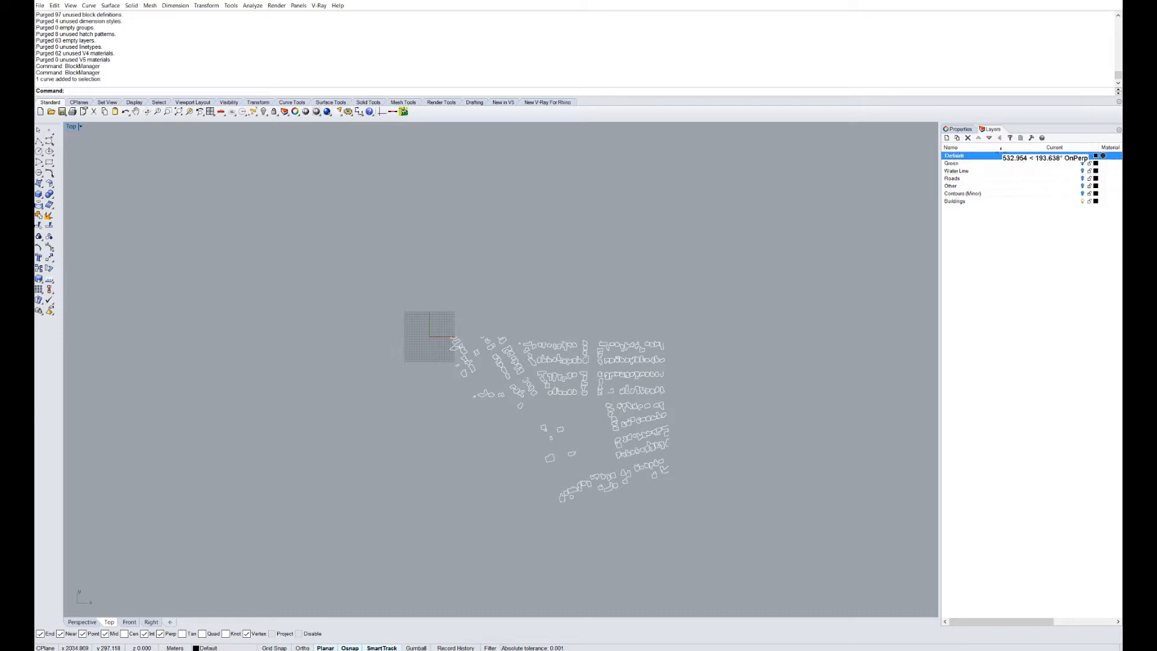
click(1082, 200)
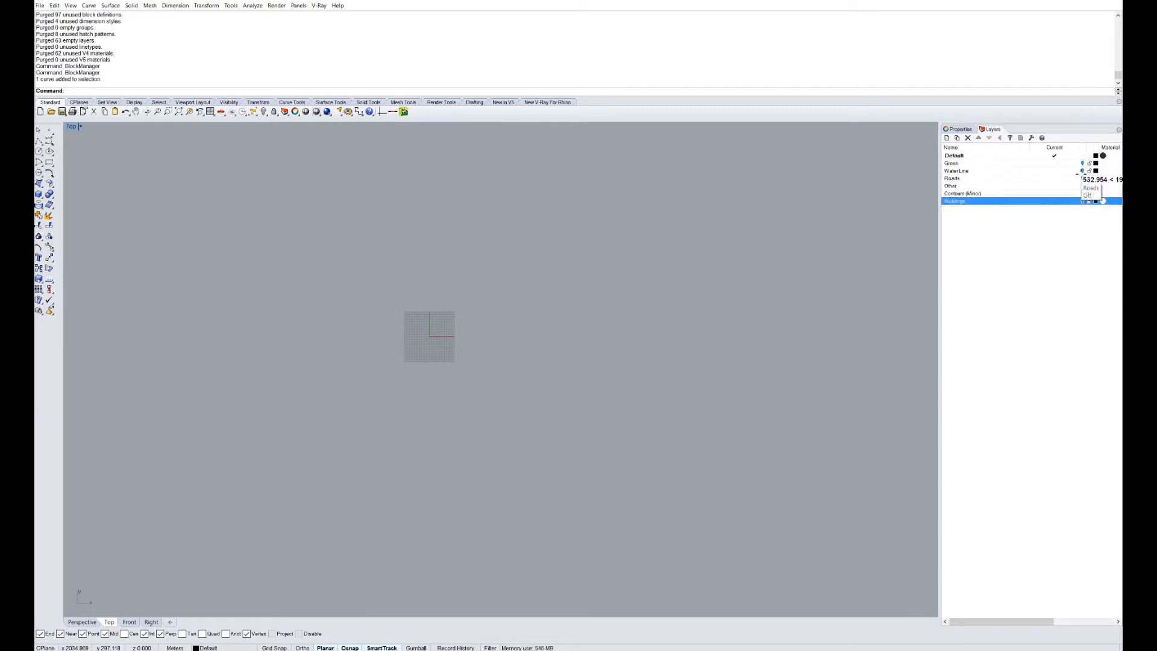
click(1082, 179)
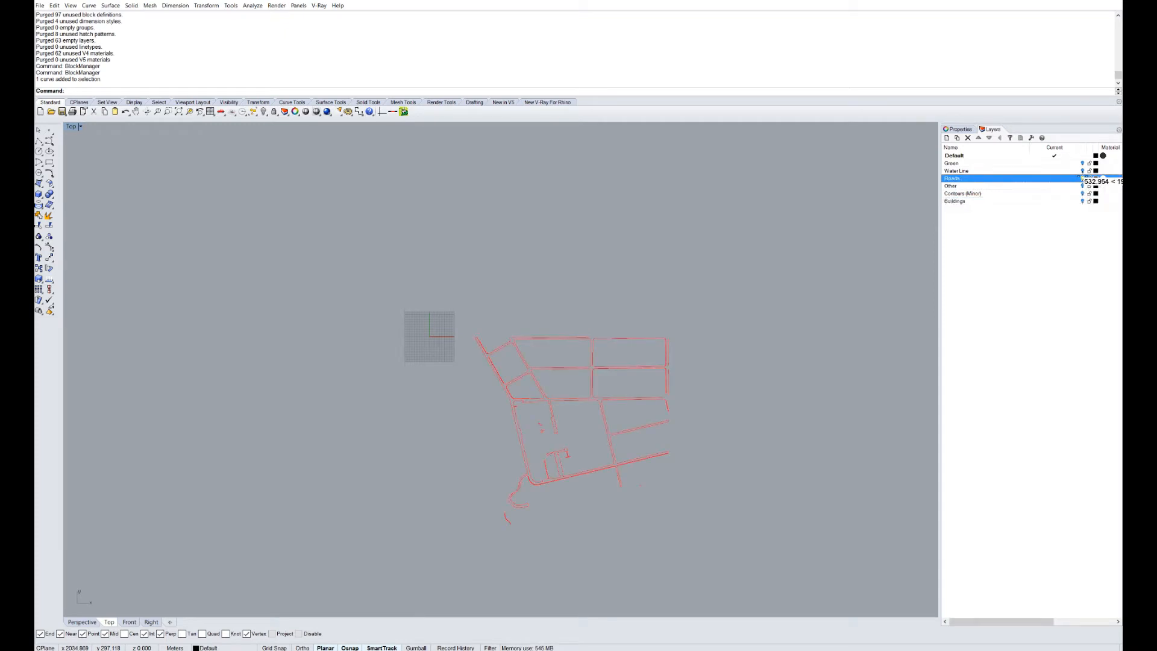
Hide the Roads layer, show Water Line, and join the four water-line curves into three.
click(1082, 178)
click(1082, 170)
right_drag(548, 485, 560, 416)
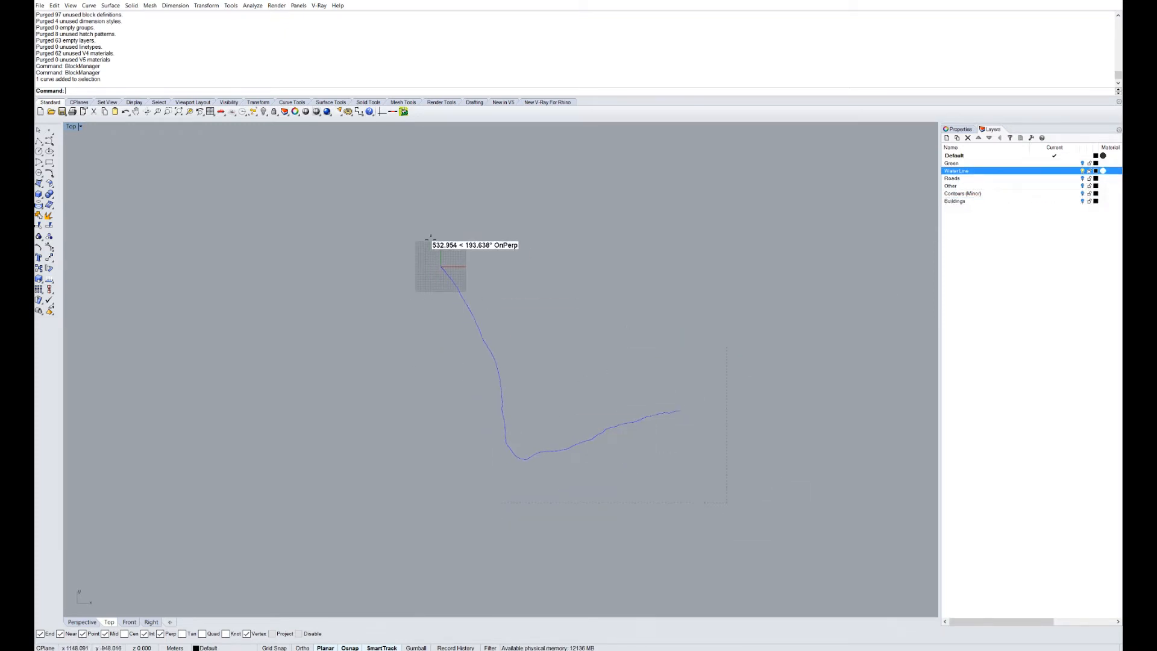
drag(430, 238, 514, 175)
key(Return)
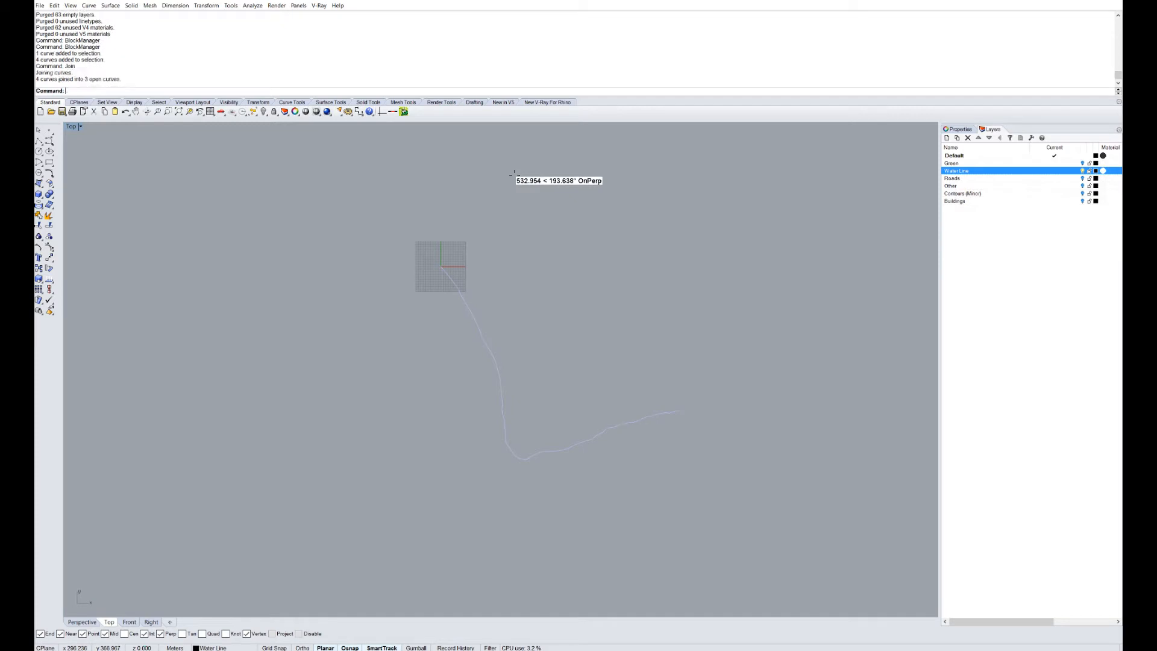
Select the remaining water-line pieces, inspect their gaps, and restore the four-viewport layout.
click(489, 352)
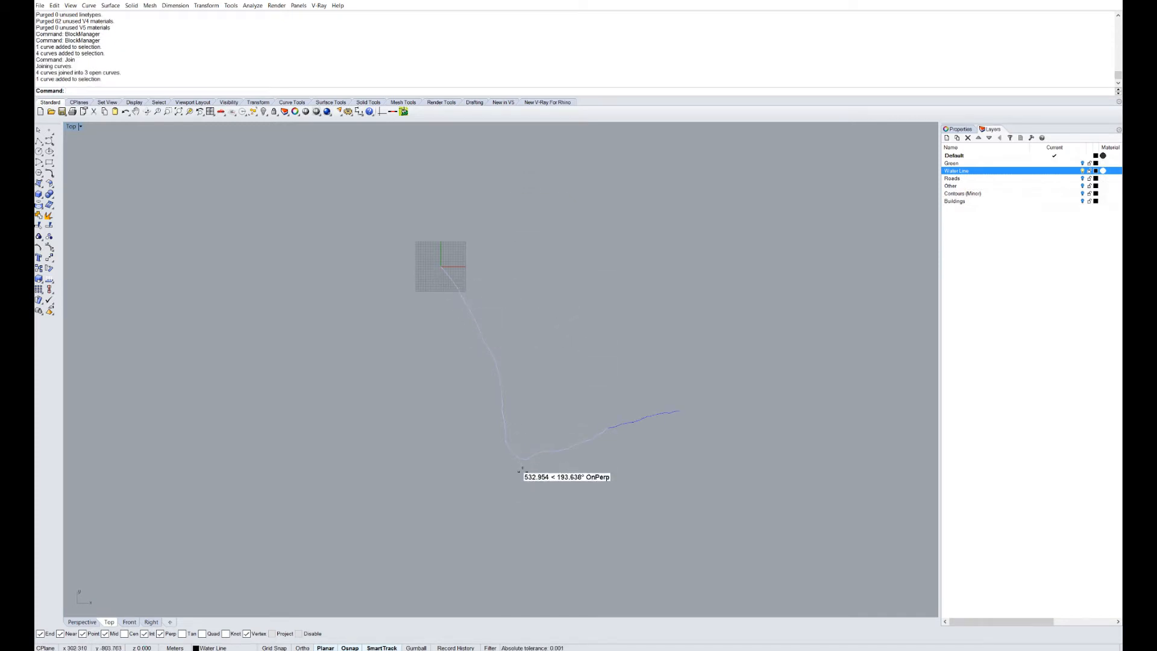
scroll(637, 419, up, 5)
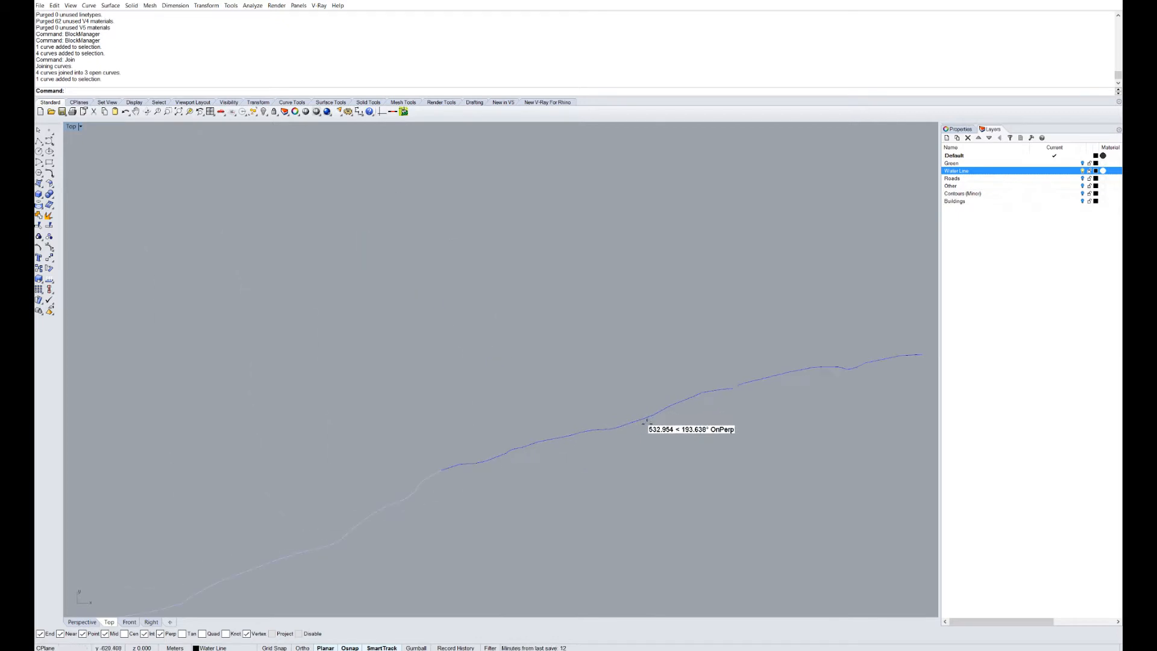
click(545, 444)
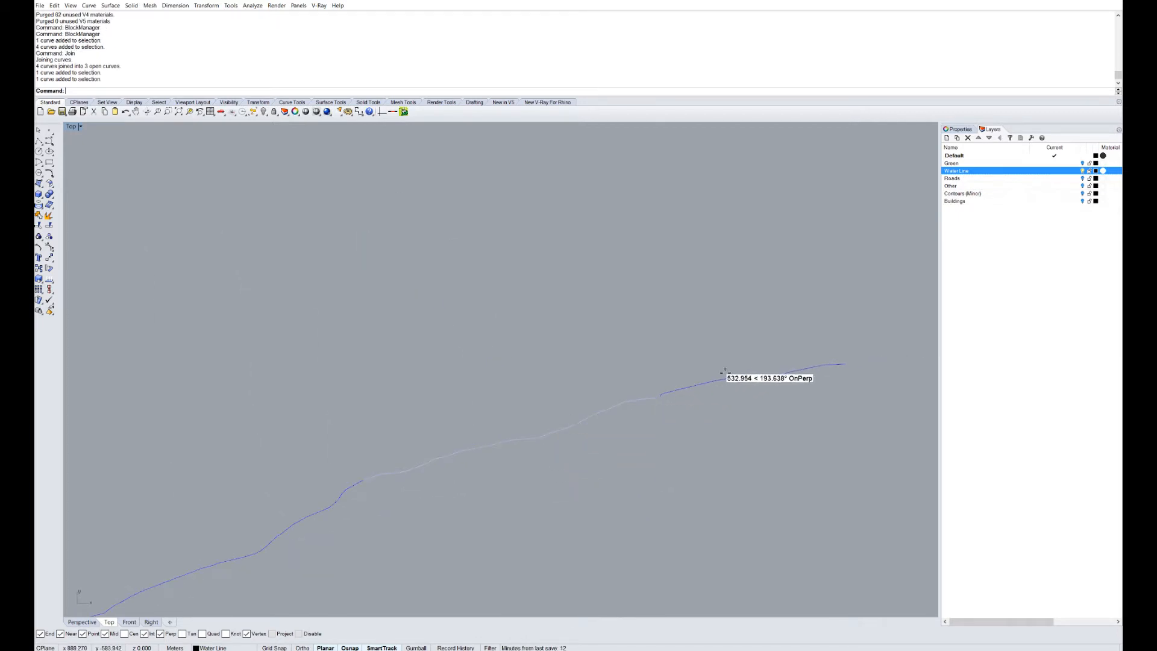
click(715, 380)
drag(472, 505, 319, 443)
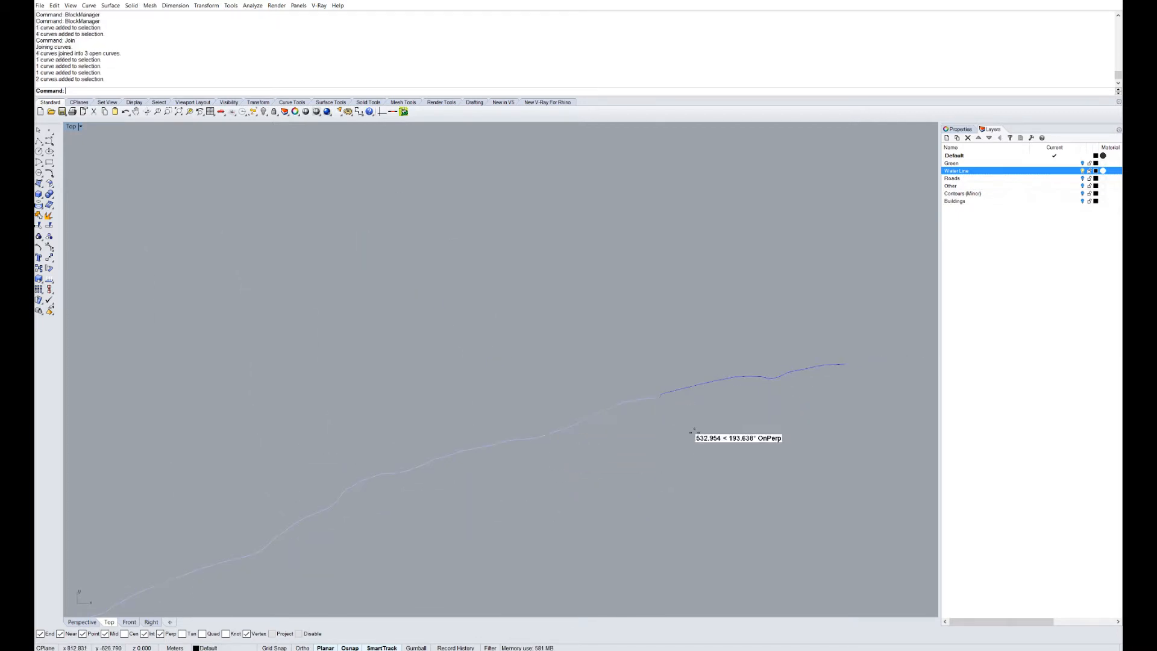
click(507, 442)
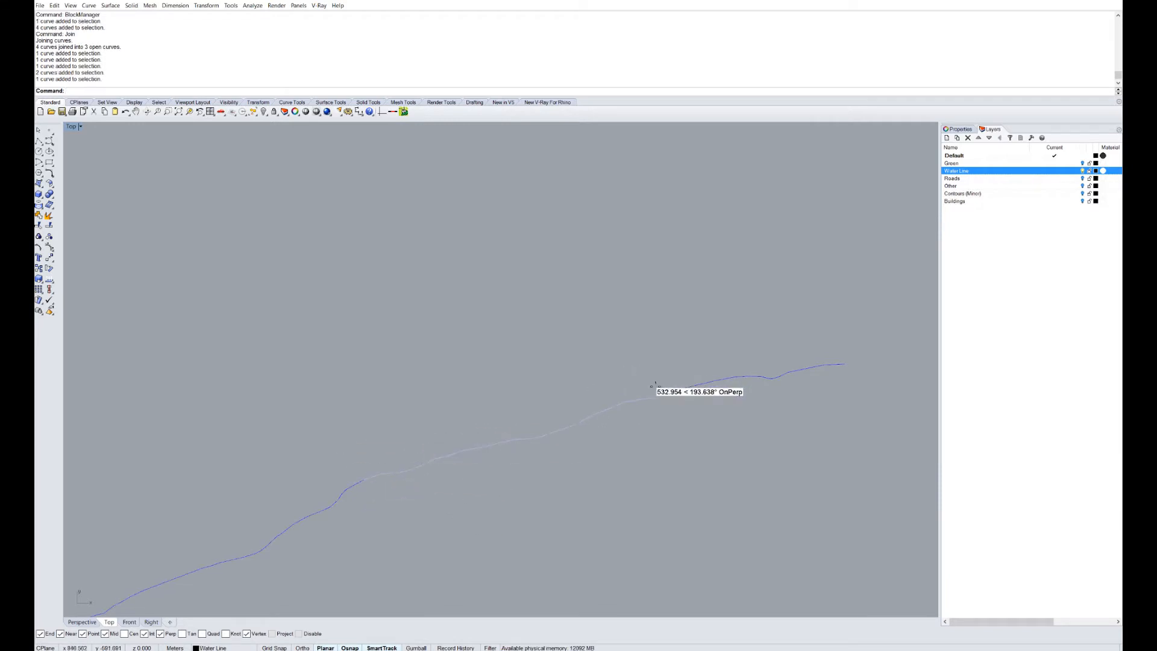
scroll(651, 402, up, 3)
scroll(649, 405, up, 3)
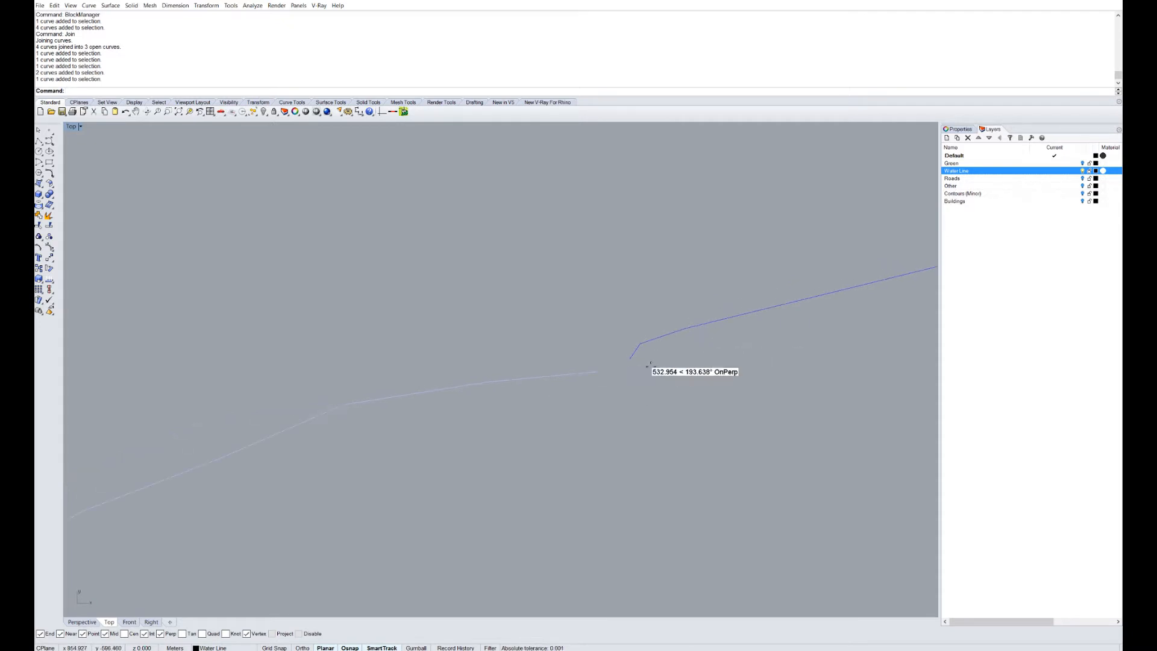
scroll(637, 366, down, 4)
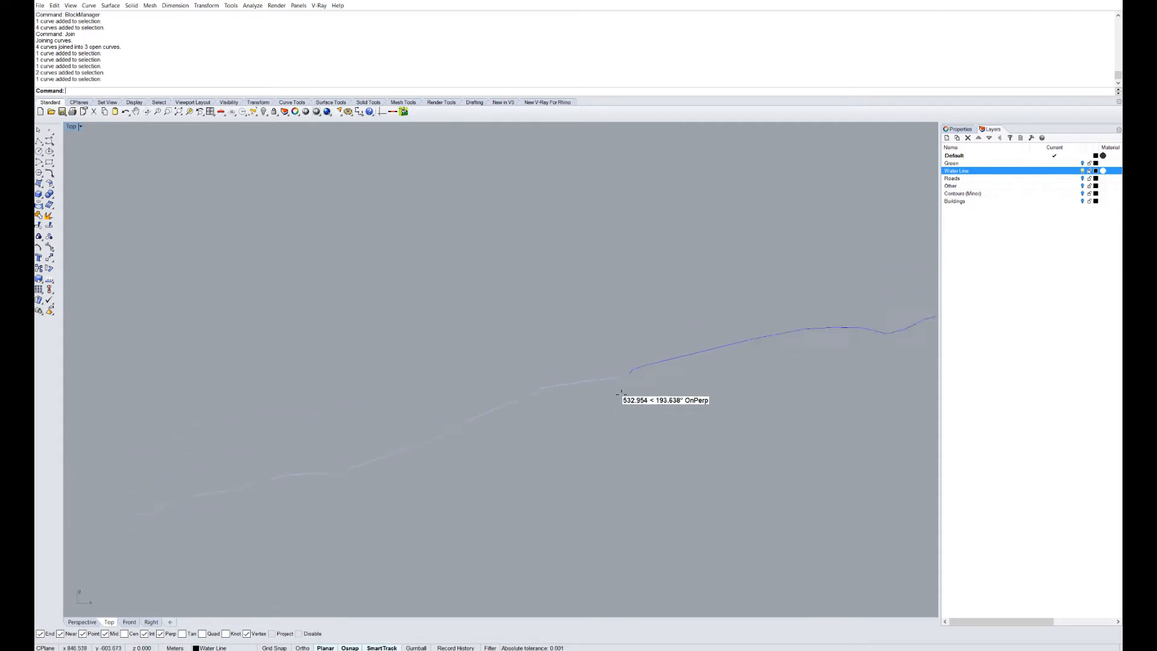
right_drag(548, 396, 564, 388)
scroll(368, 449, up, 10)
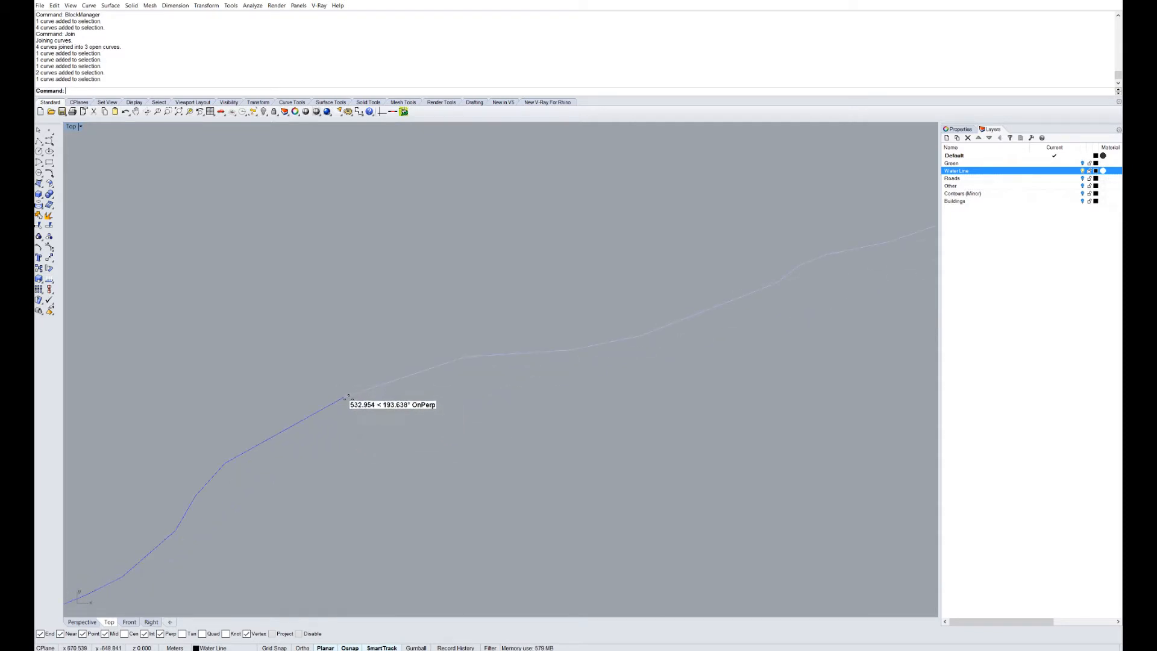
double_click(71, 126)
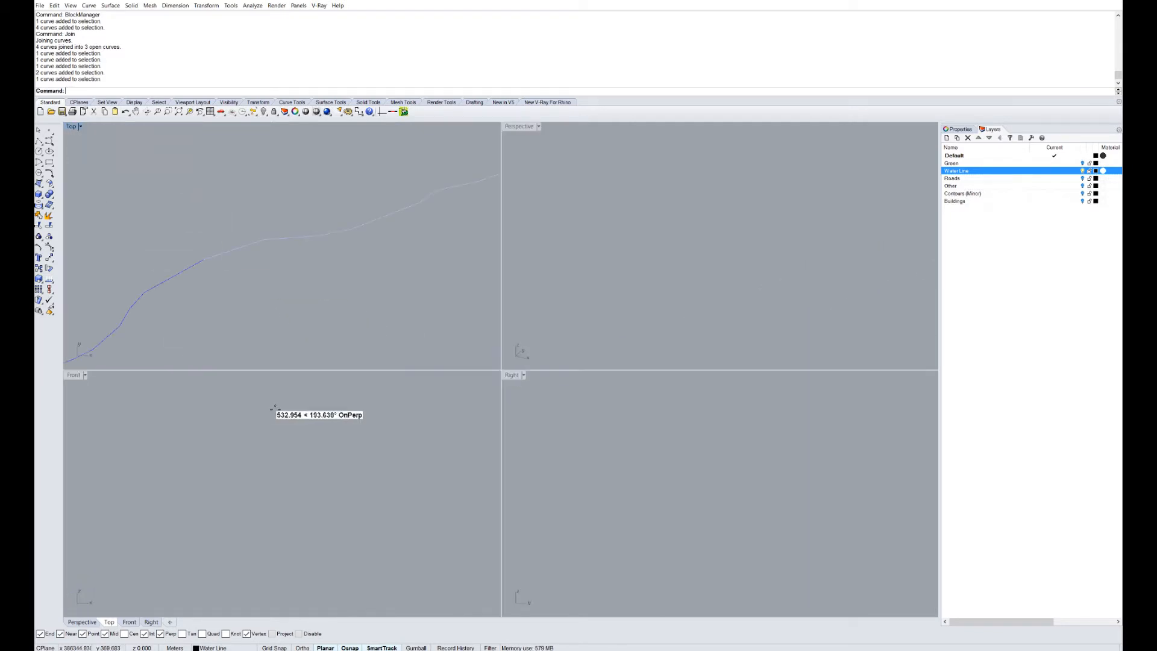
Zoom the Front view to the selected curve and compare the water-line curve heights.
click(68, 374)
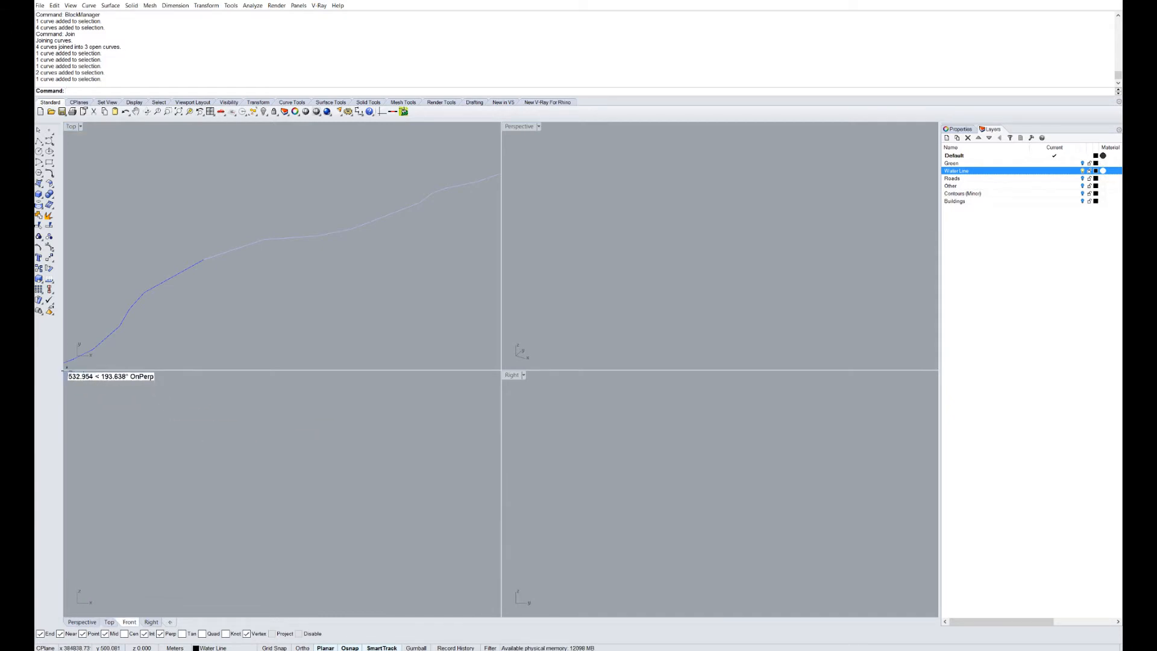
text(z)
key(Return)
text(s)
key(Return)
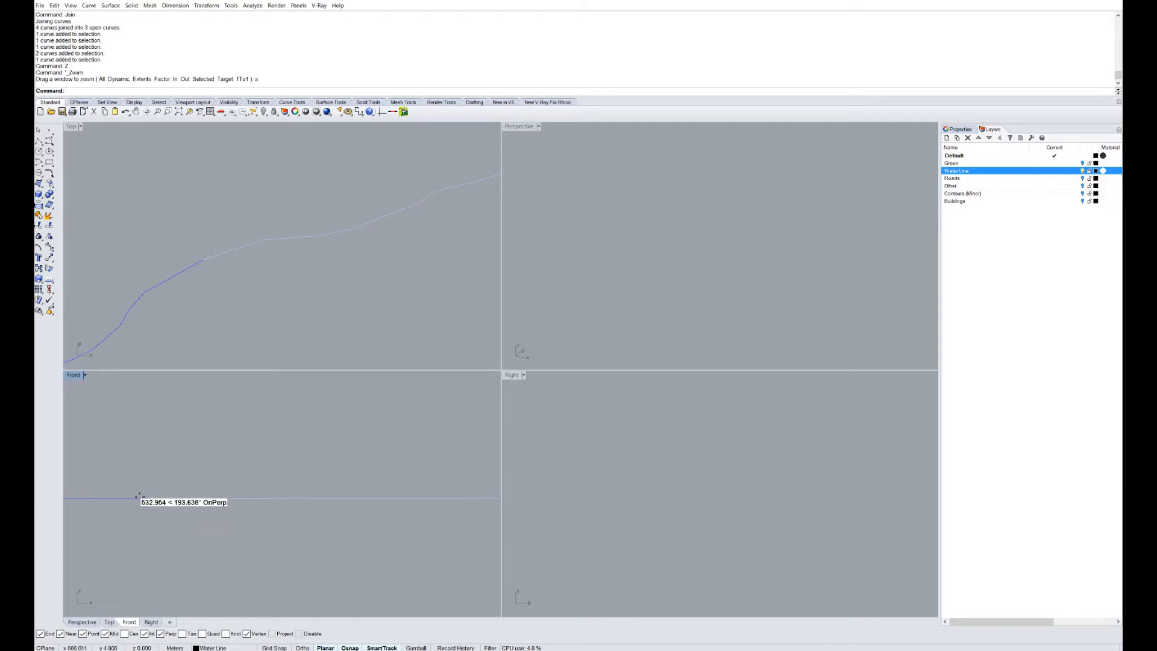
right_drag(140, 497, 211, 524)
scroll(217, 508, up, 14)
scroll(211, 523, up, 10)
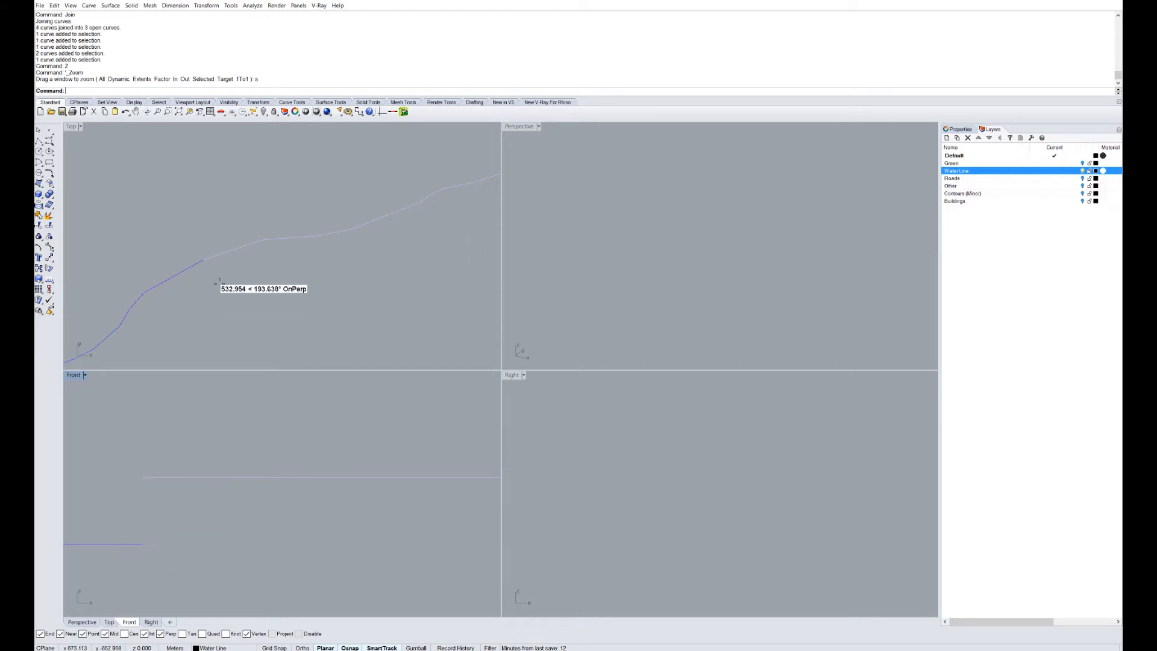
scroll(202, 265, up, 12)
right_drag(195, 257, 219, 211)
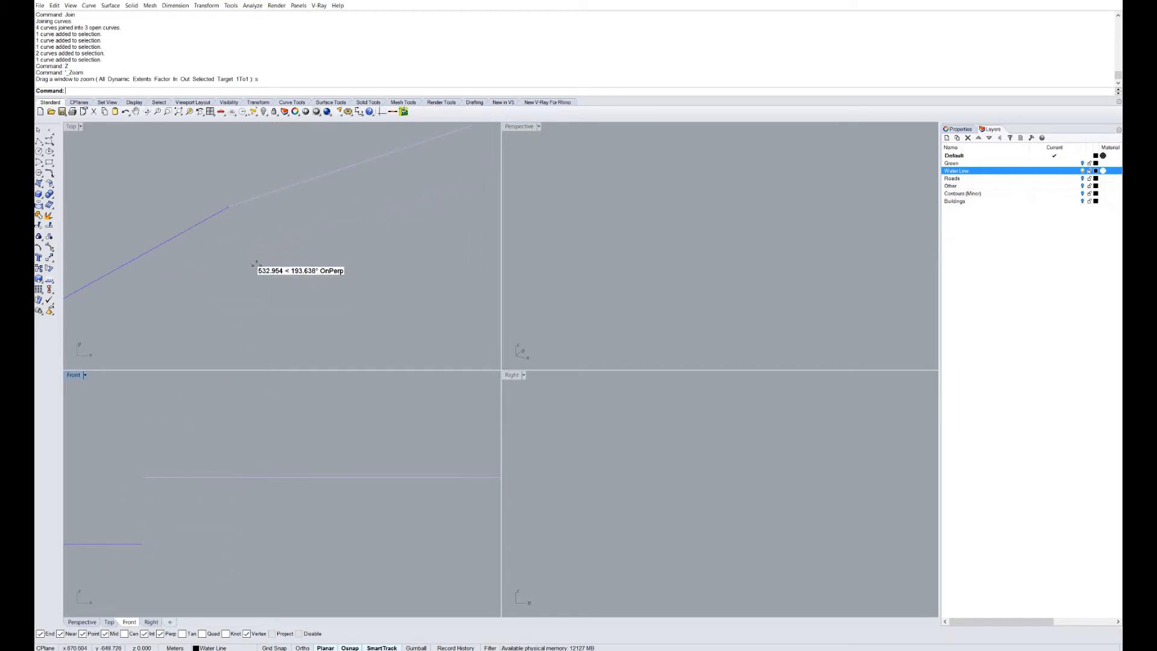
scroll(254, 265, down, 10)
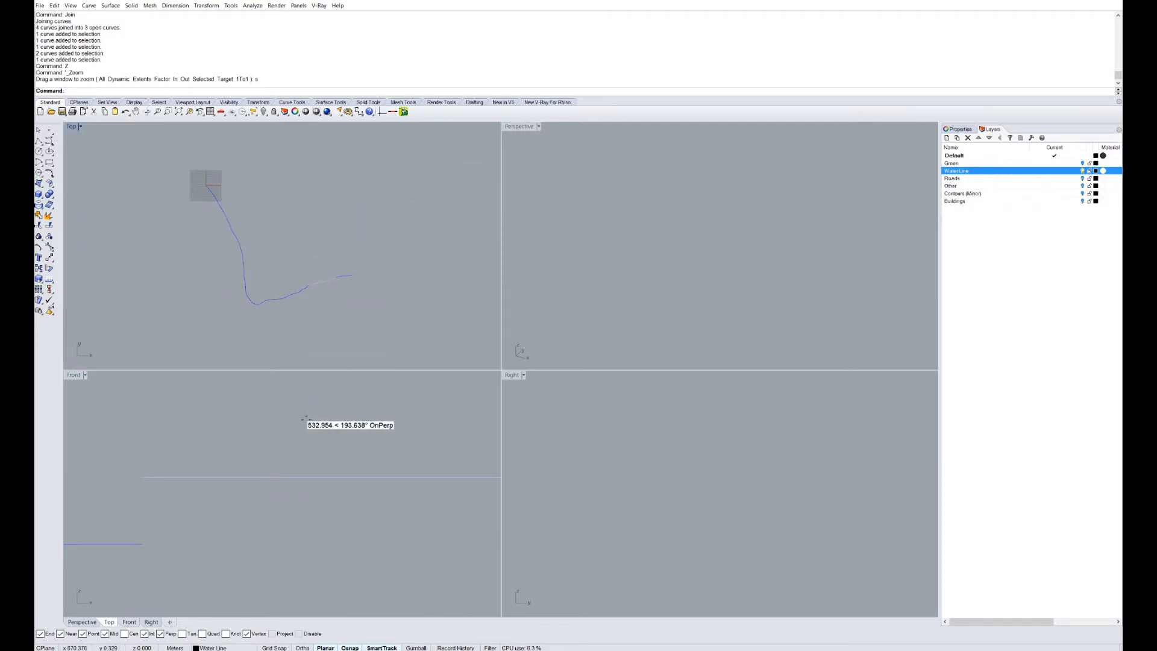
scroll(296, 448, down, 15)
scroll(315, 499, down, 3)
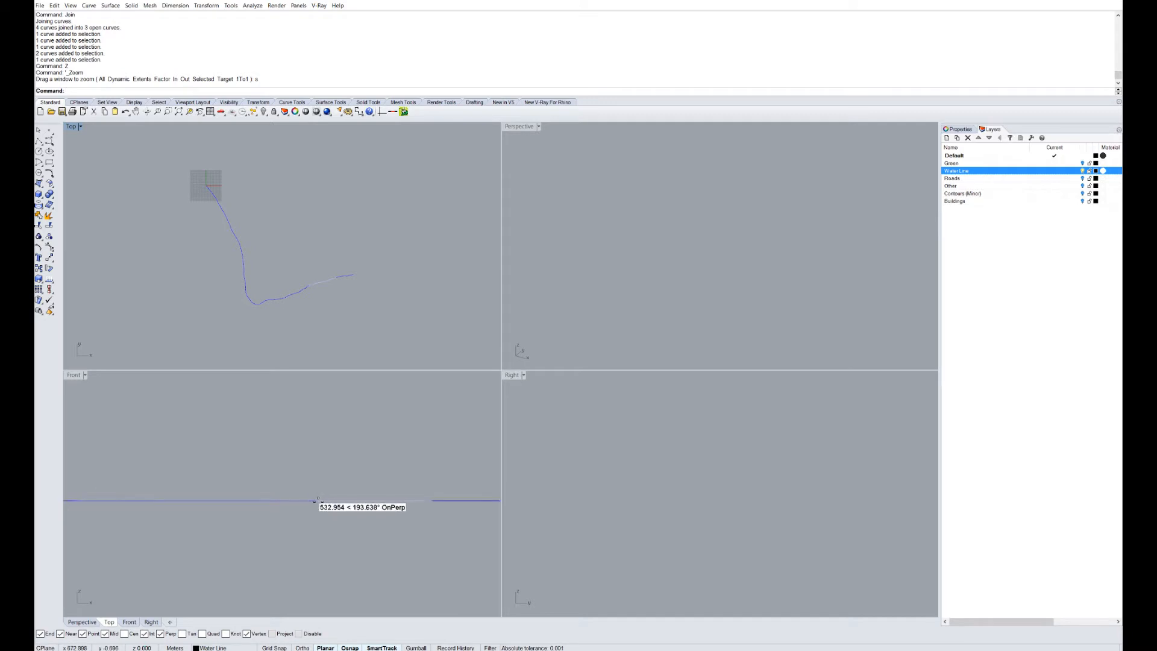
scroll(289, 500, up, 10)
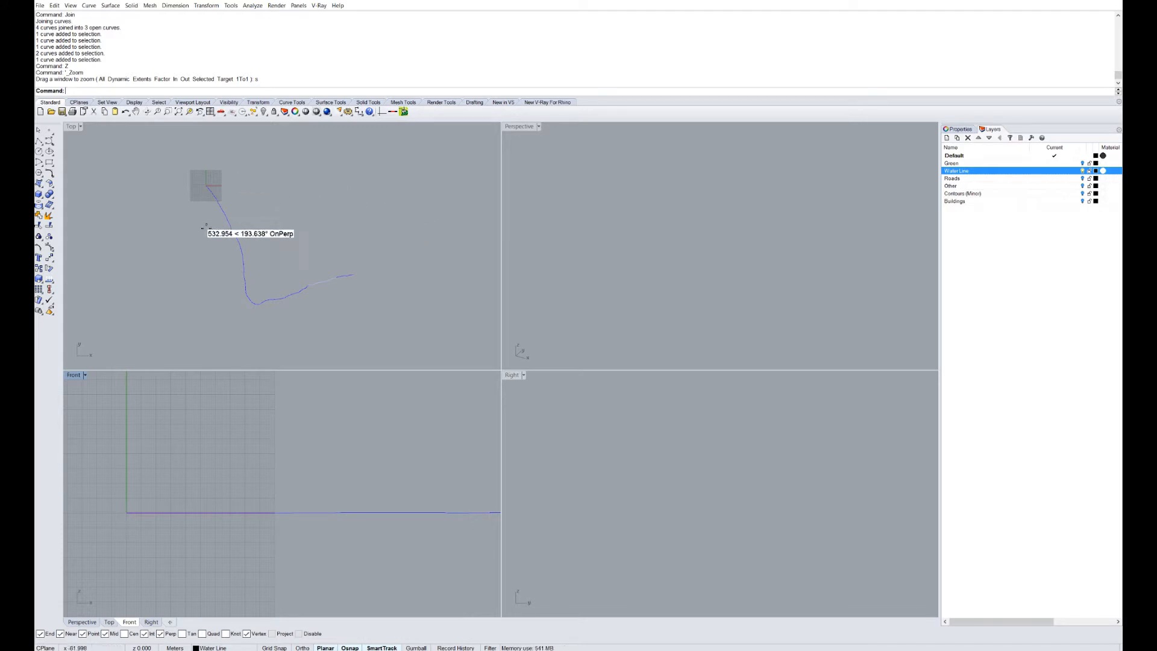
Window-select the three water-line curves to be flattened.
drag(167, 160, 397, 343)
right_drag(385, 489, 247, 494)
scroll(247, 494, down, 11)
right_drag(389, 491, 271, 477)
scroll(369, 487, up, 10)
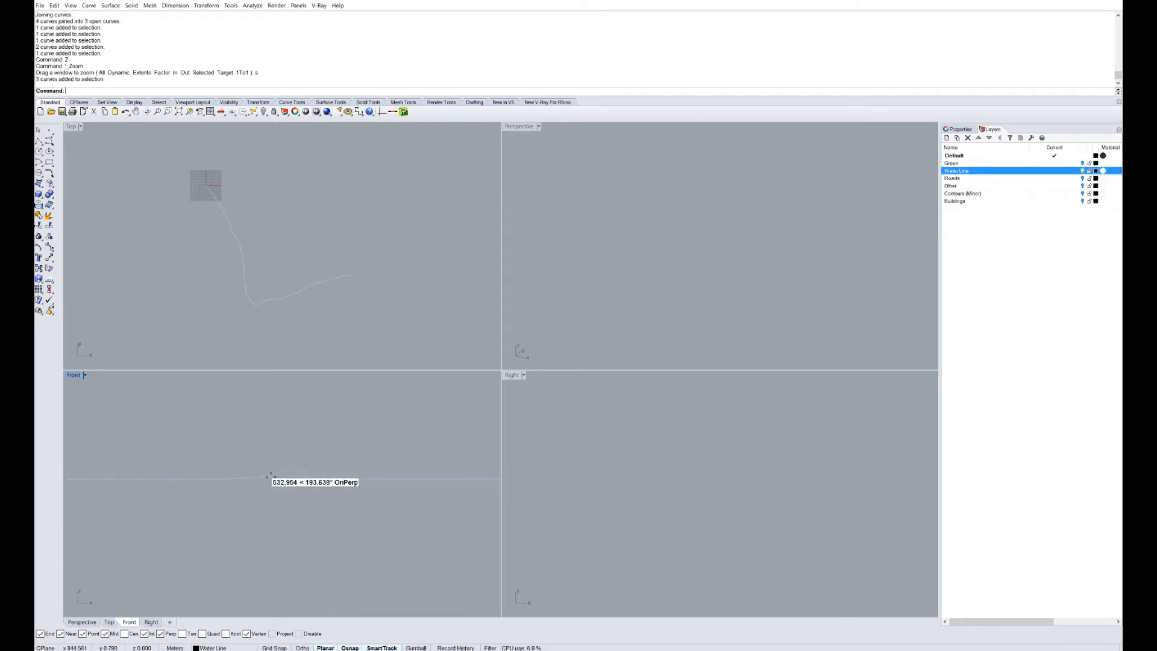
scroll(313, 486, up, 5)
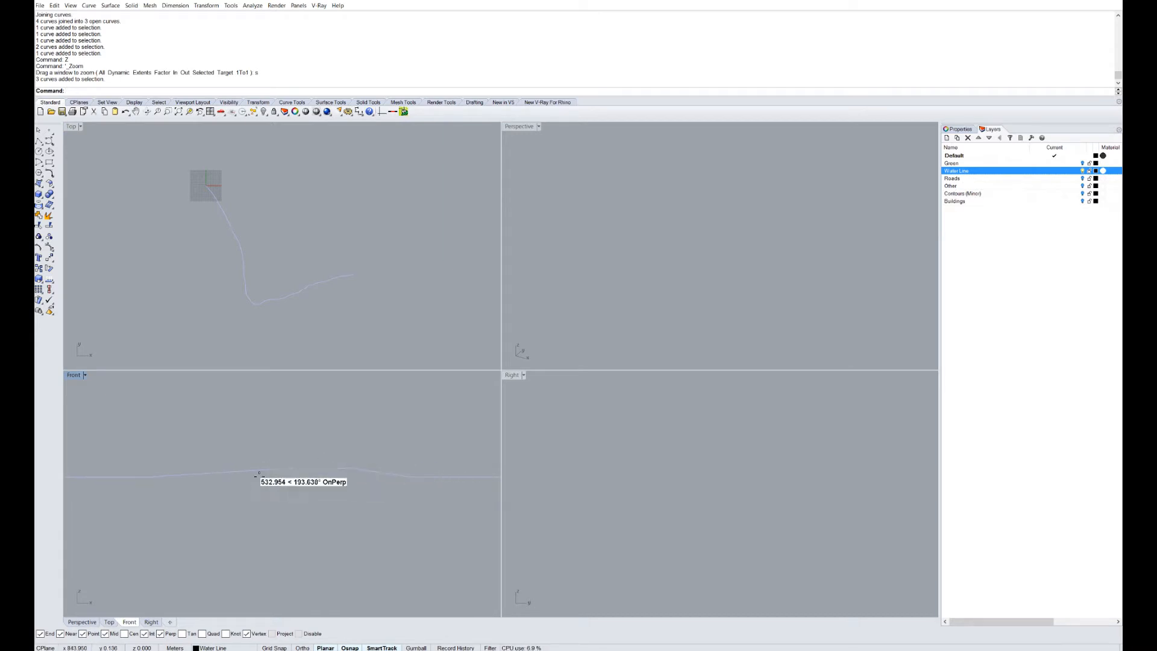
scroll(357, 301, up, 12)
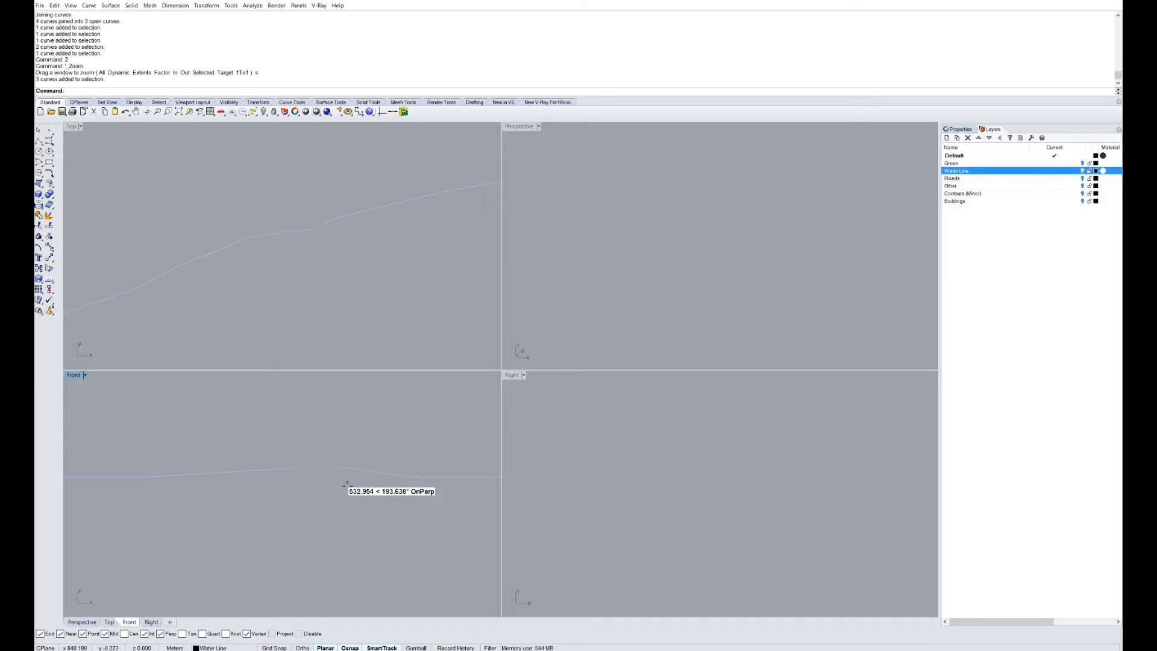
scroll(341, 265, down, 5)
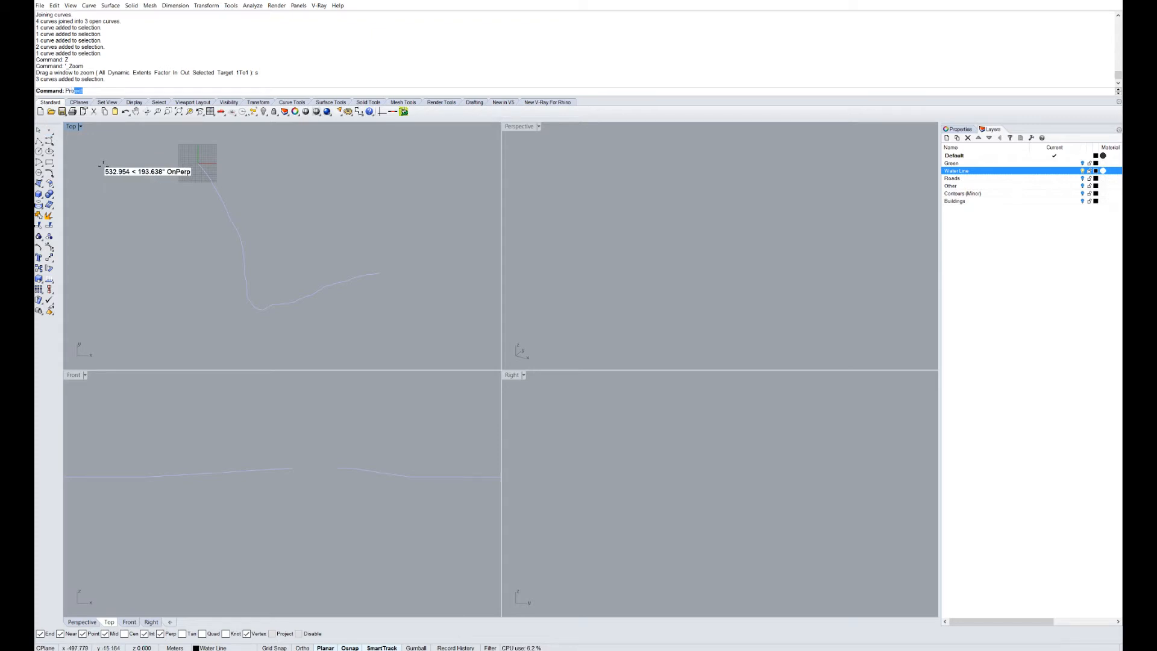
Project the three water-line curves to the CPlane, deleting the original curves.
key(Down)
key(Return)
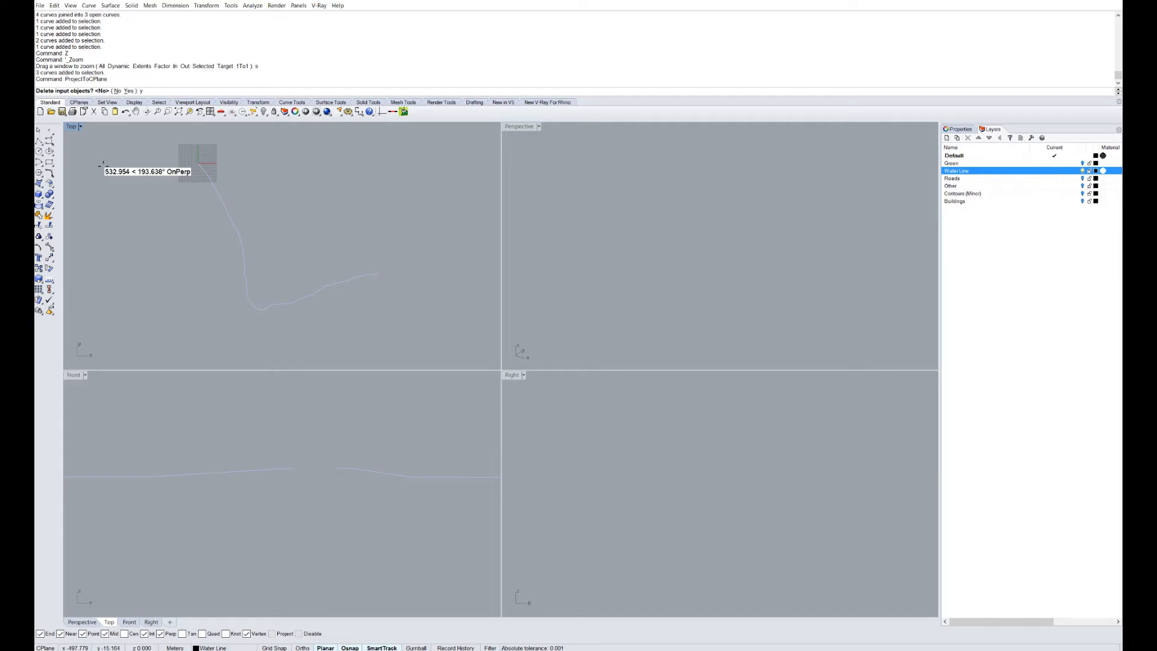
text(y)
key(Return)
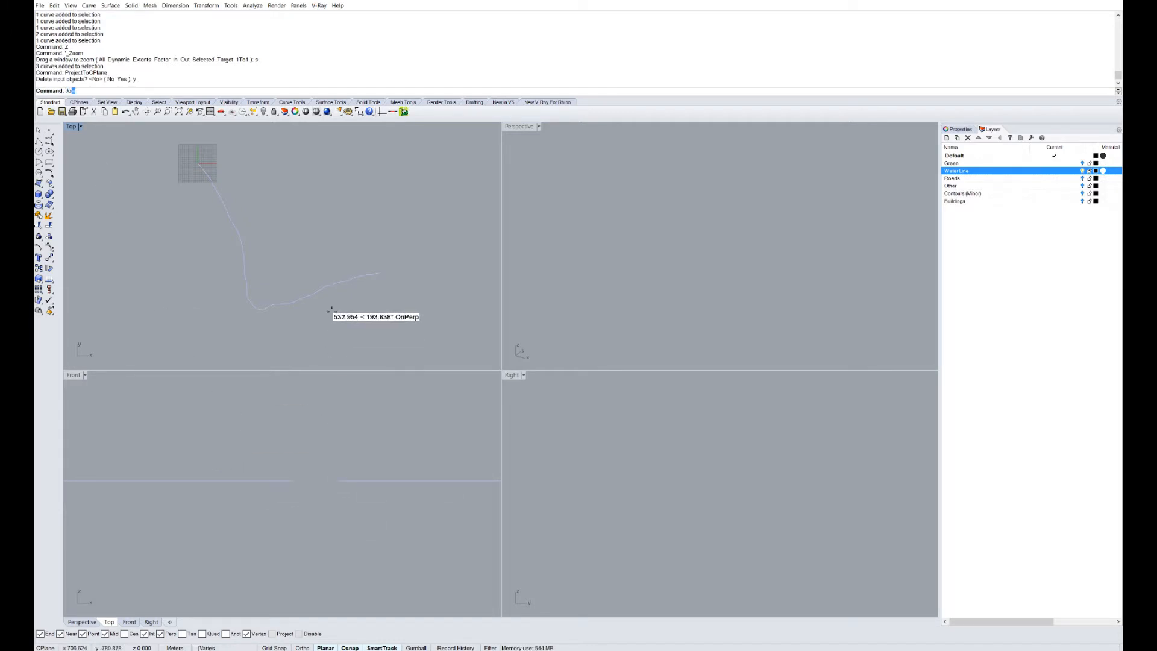
Join the flattened curves into two open curves and zoom toward the remaining gap.
text(Join)
key(Return)
click(316, 295)
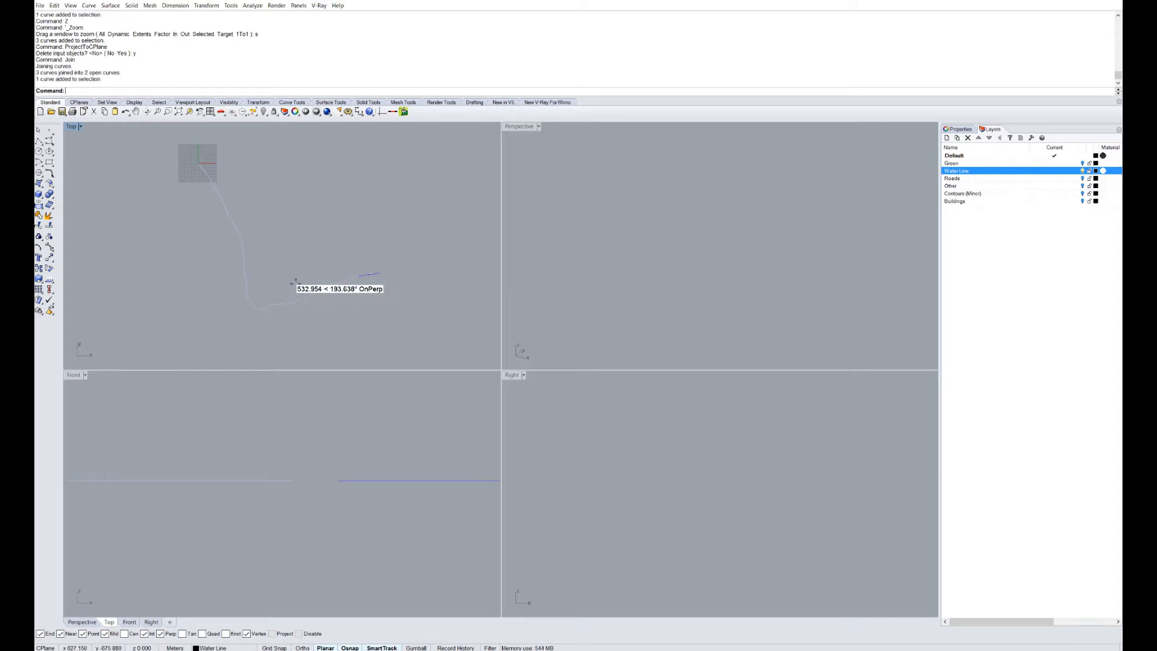
scroll(409, 286, up, 9)
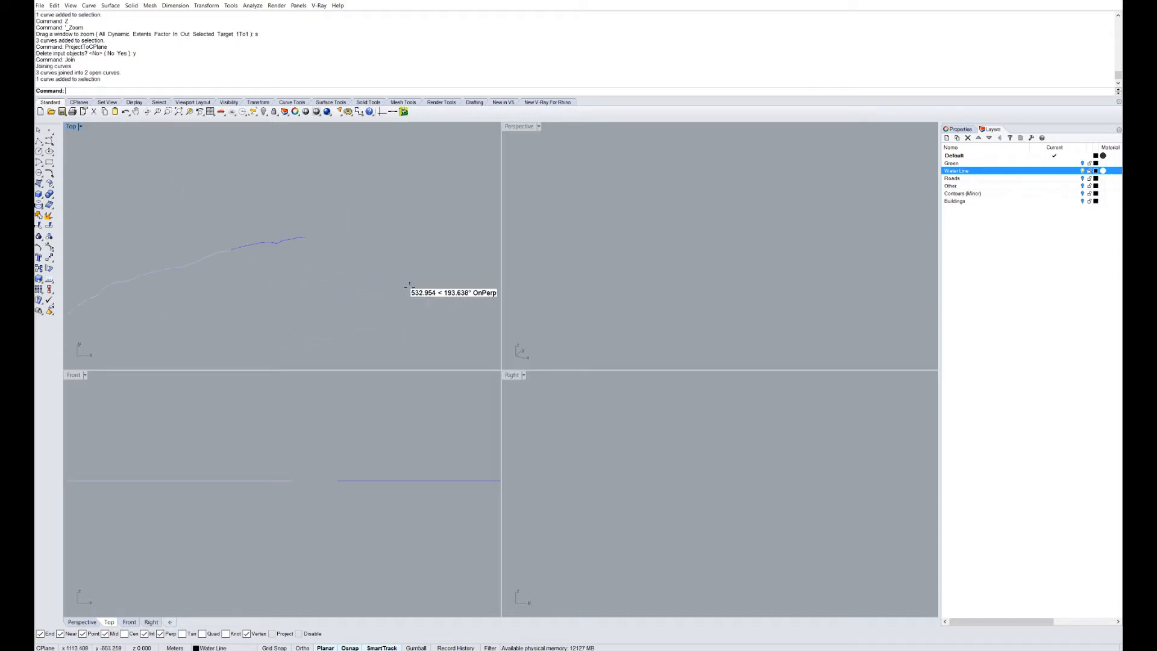
scroll(199, 245, up, 7)
scroll(273, 277, up, 7)
right_drag(297, 281, 365, 208)
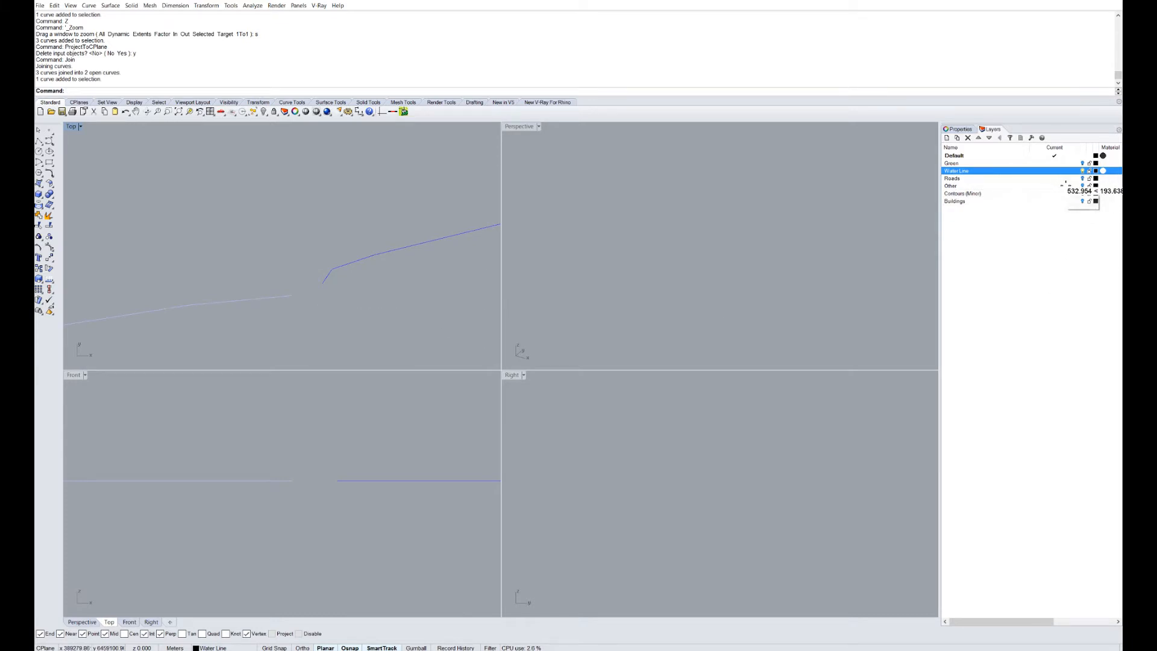
Turn the Roads layer on to show the red road outline beside the shoreline gap.
click(1082, 179)
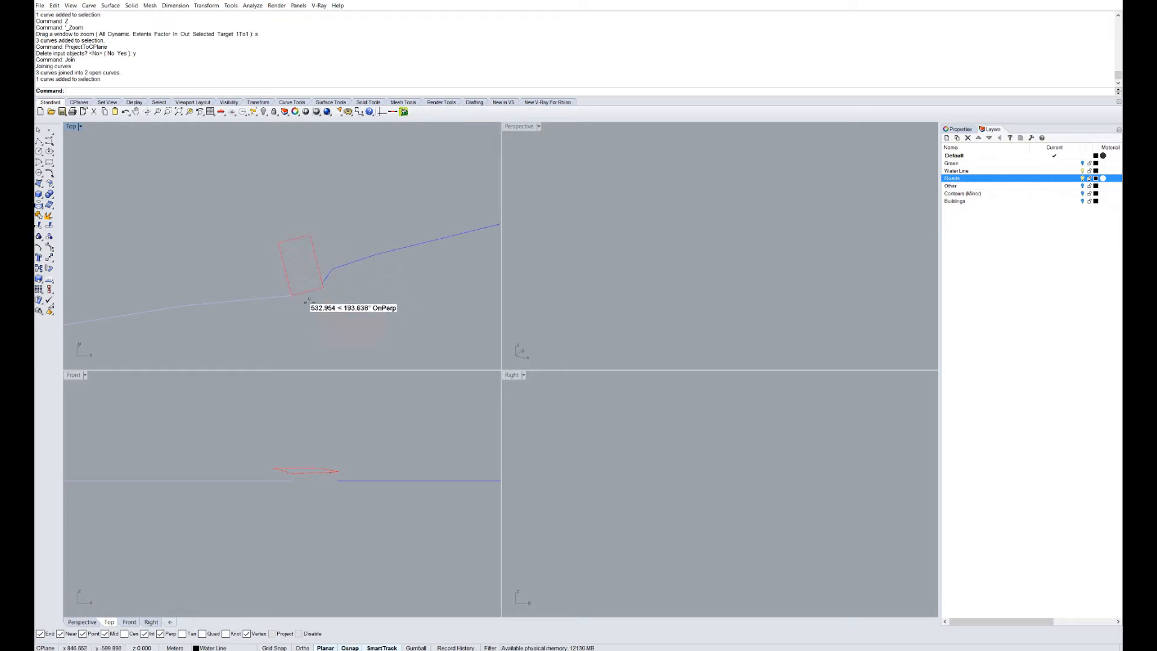
scroll(303, 286, up, 3)
right_drag(308, 270, 321, 284)
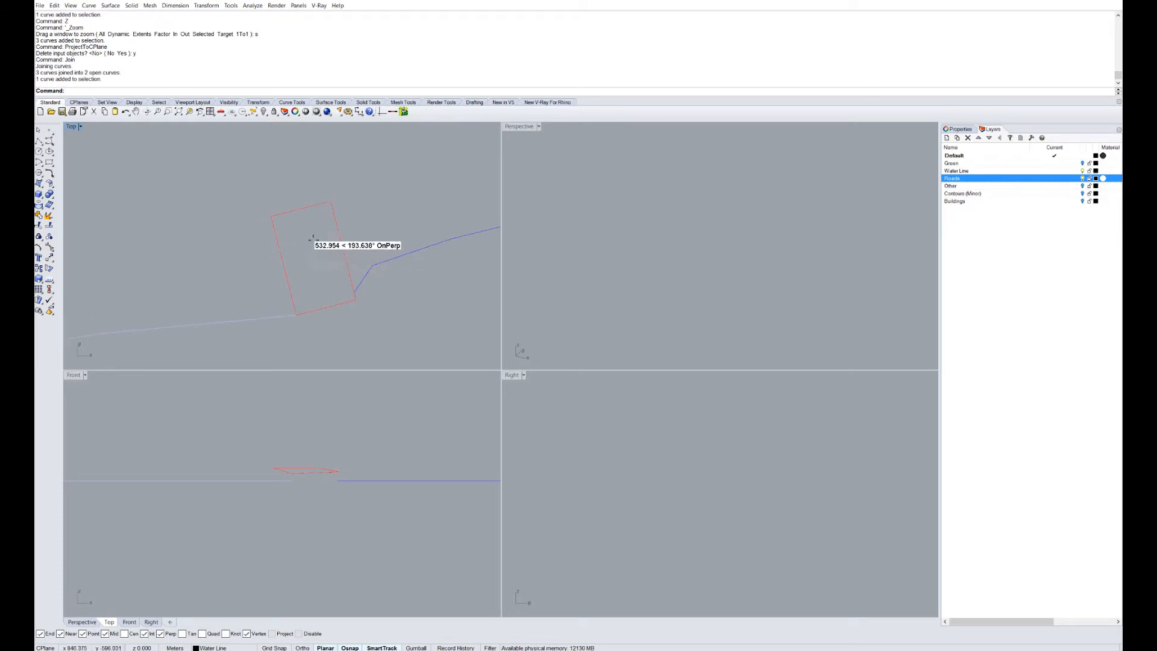
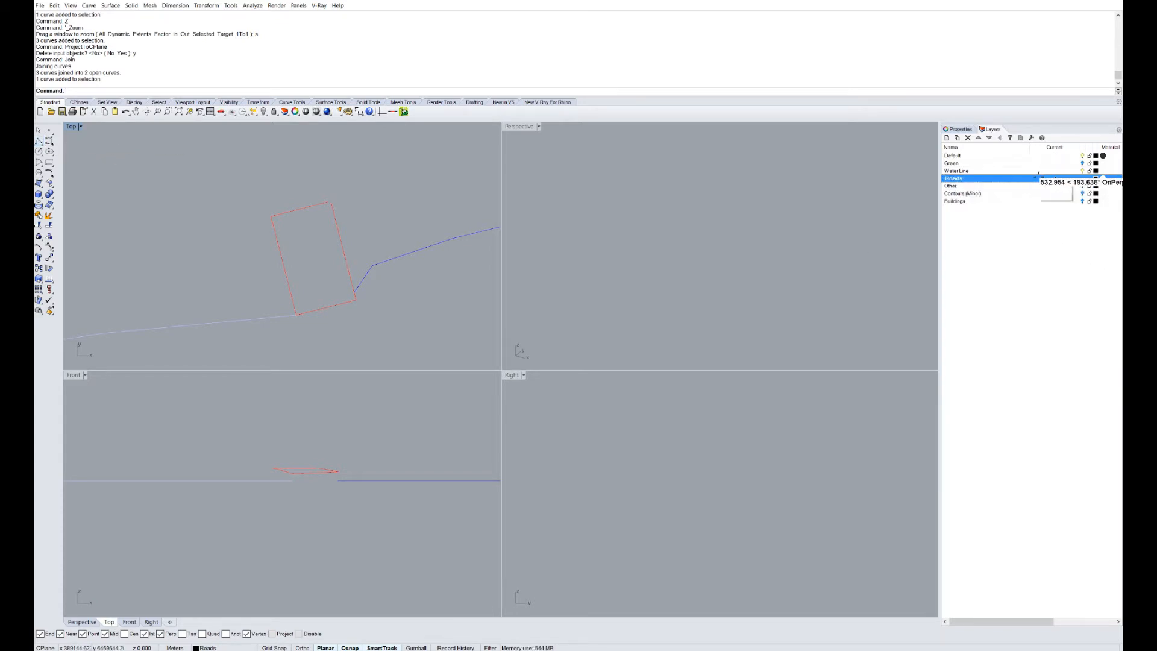
Make Water Line the current layer and draw a polyline bridging the gap perpendicular to the water line.
click(1038, 177)
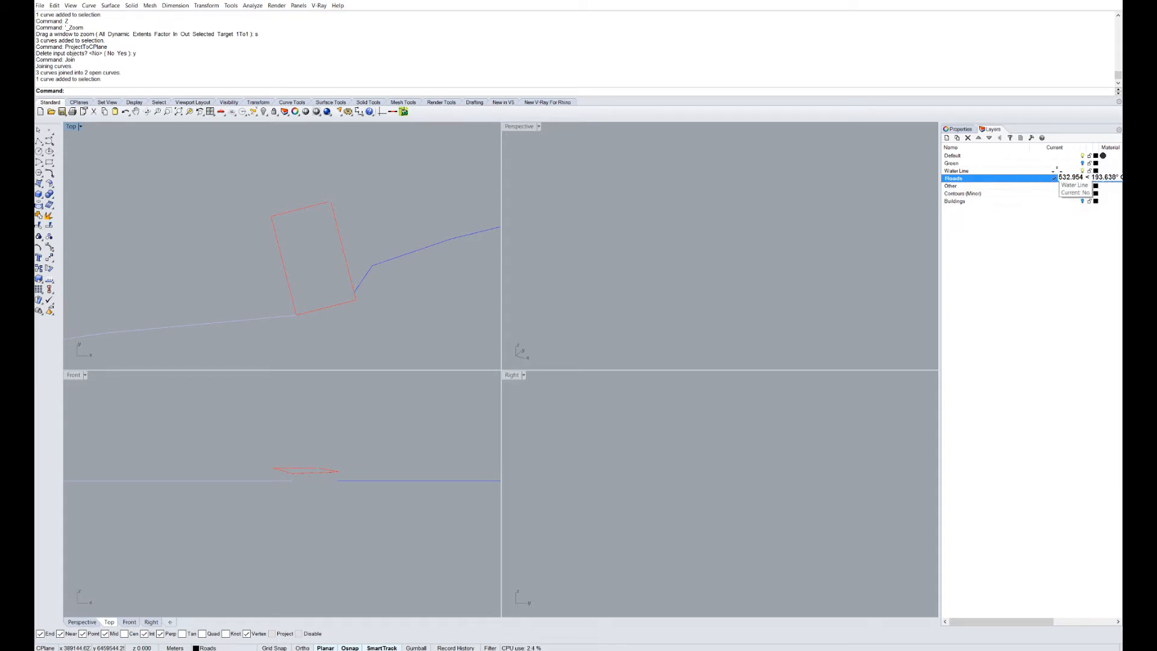
click(1055, 170)
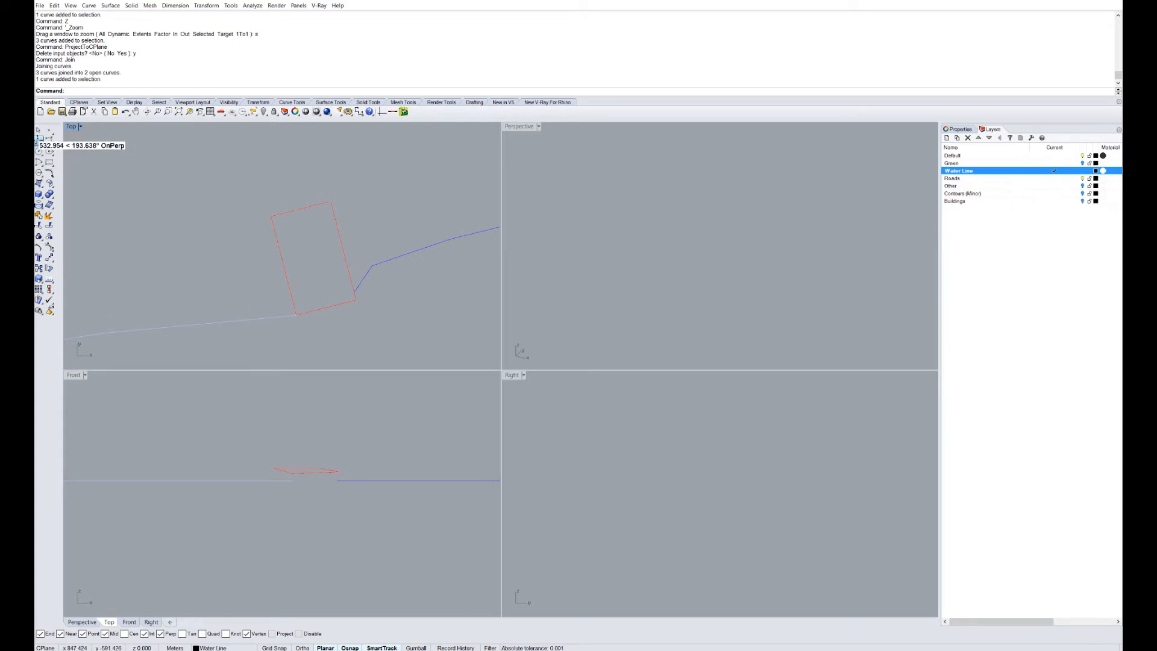
click(38, 139)
scroll(386, 259, up, 5)
click(377, 280)
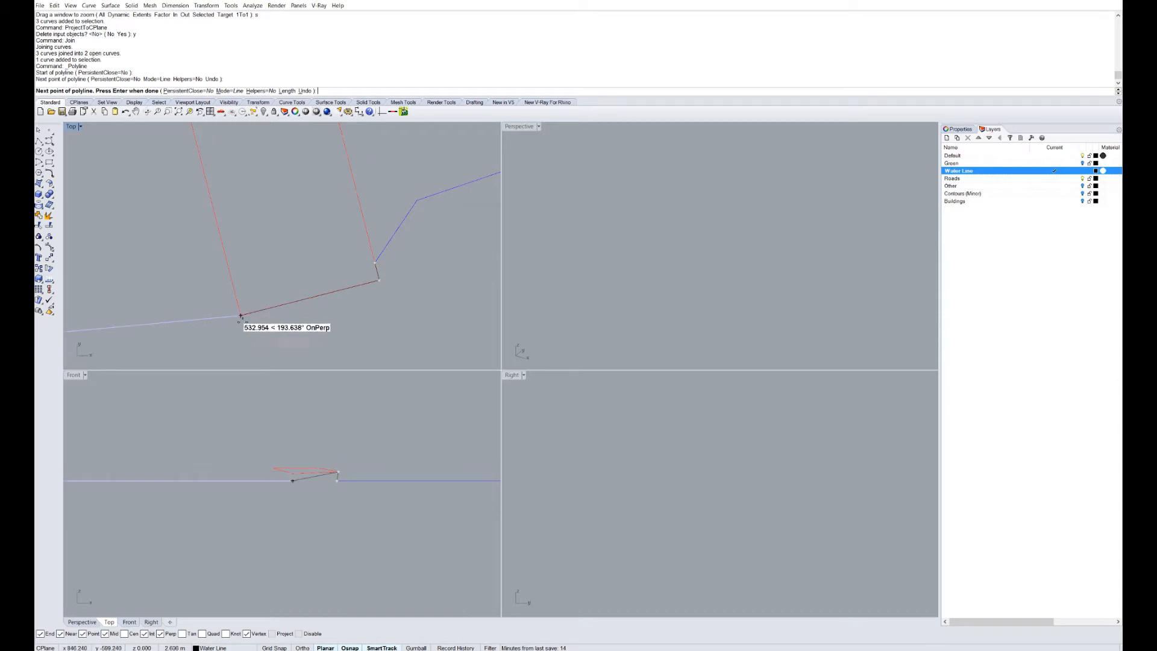
click(241, 314)
key(Return)
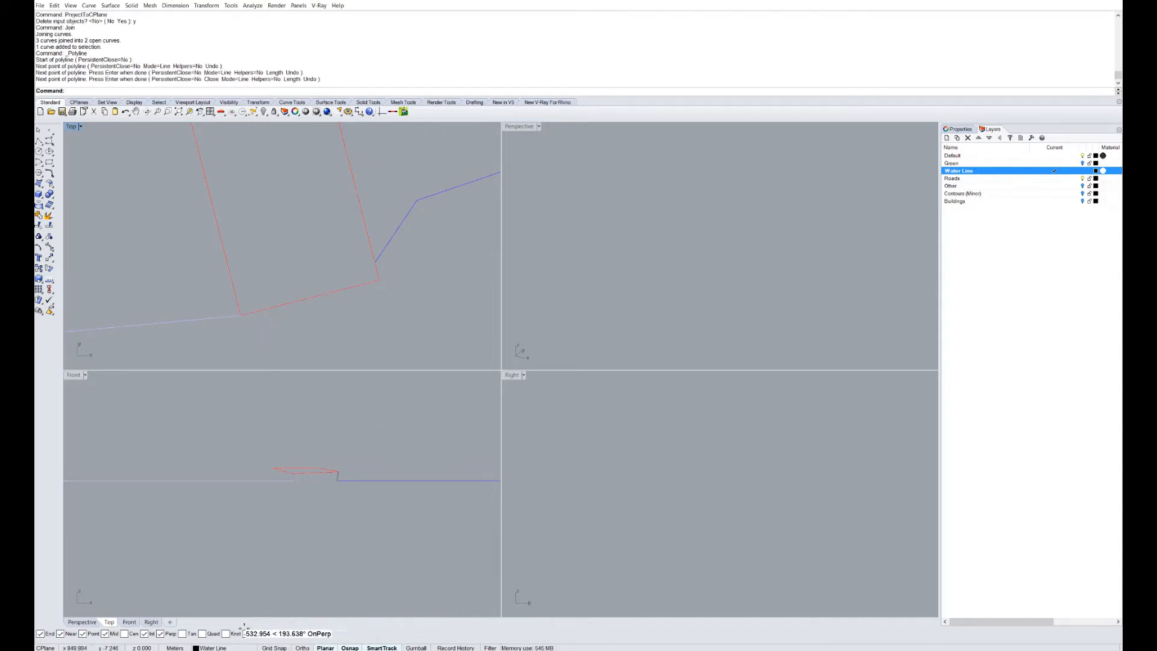
Select the new segment and water line pieces and project them to the CPlane, deleting the originals.
scroll(333, 341, down, 1)
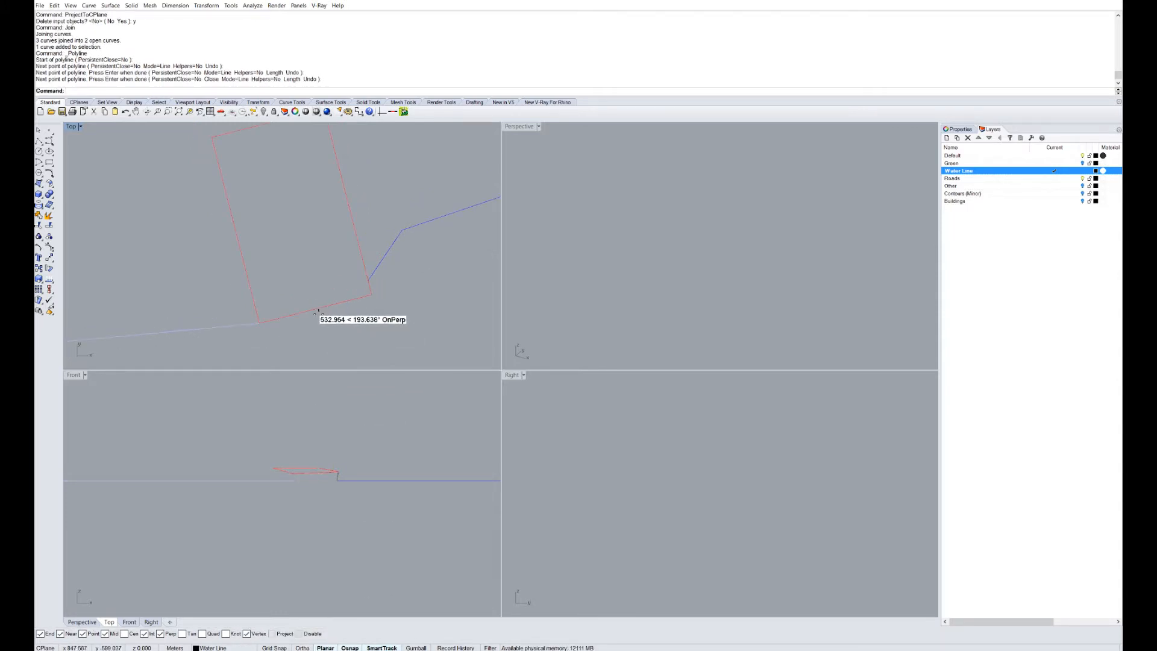
click(314, 311)
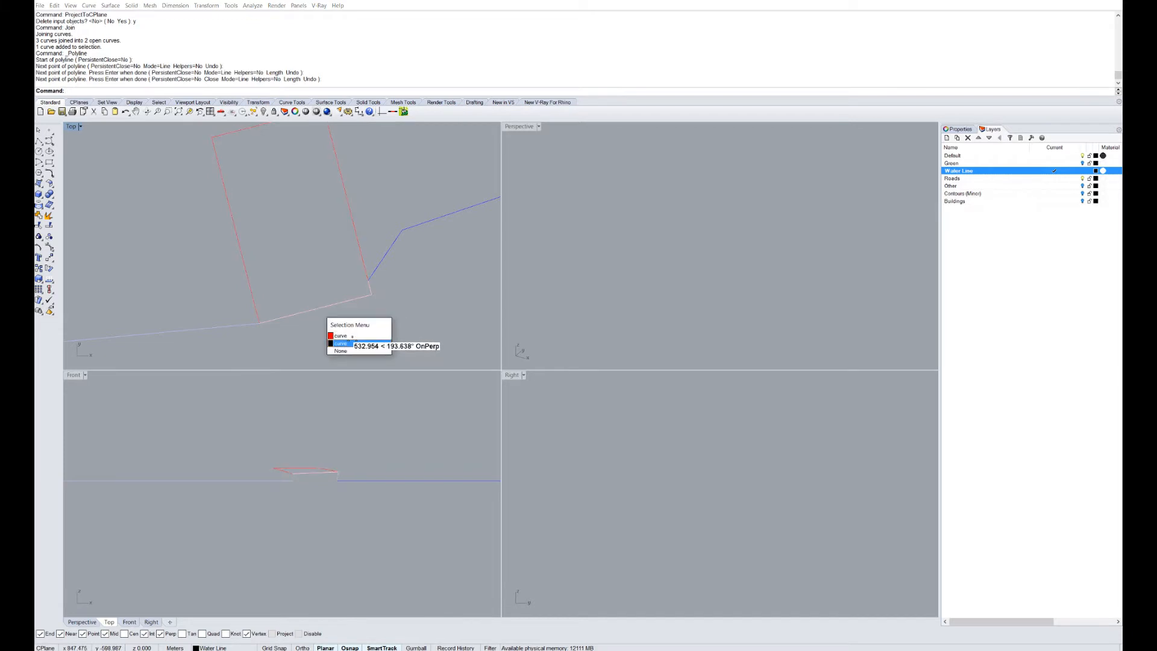
click(336, 335)
click(380, 260)
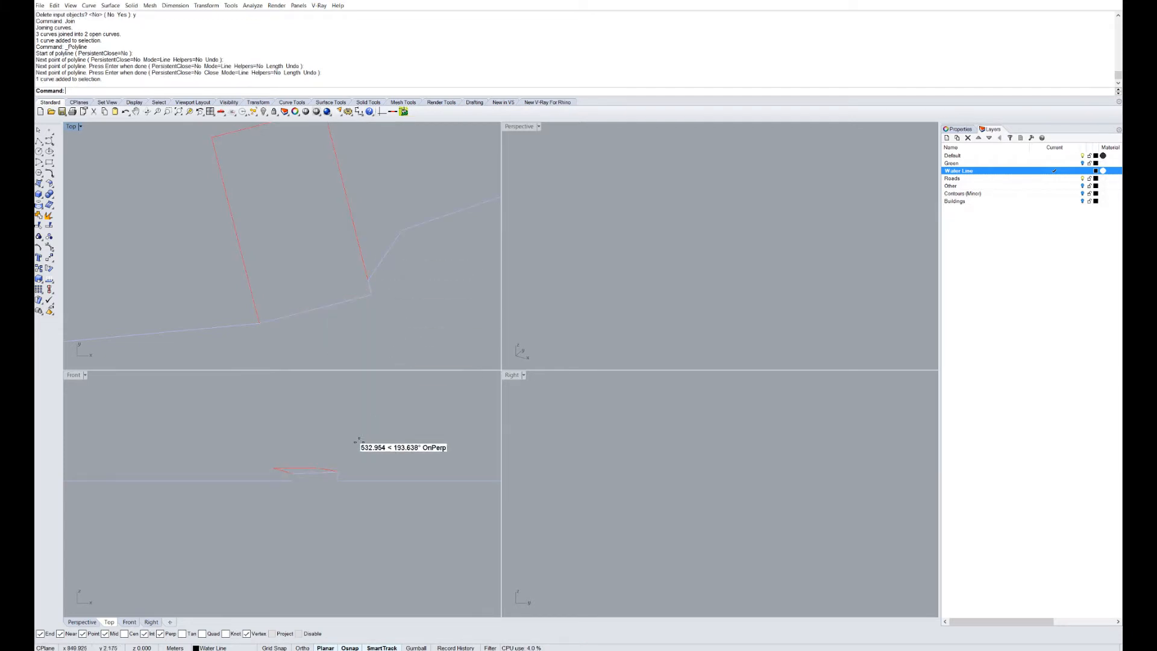
scroll(353, 451, up, 4)
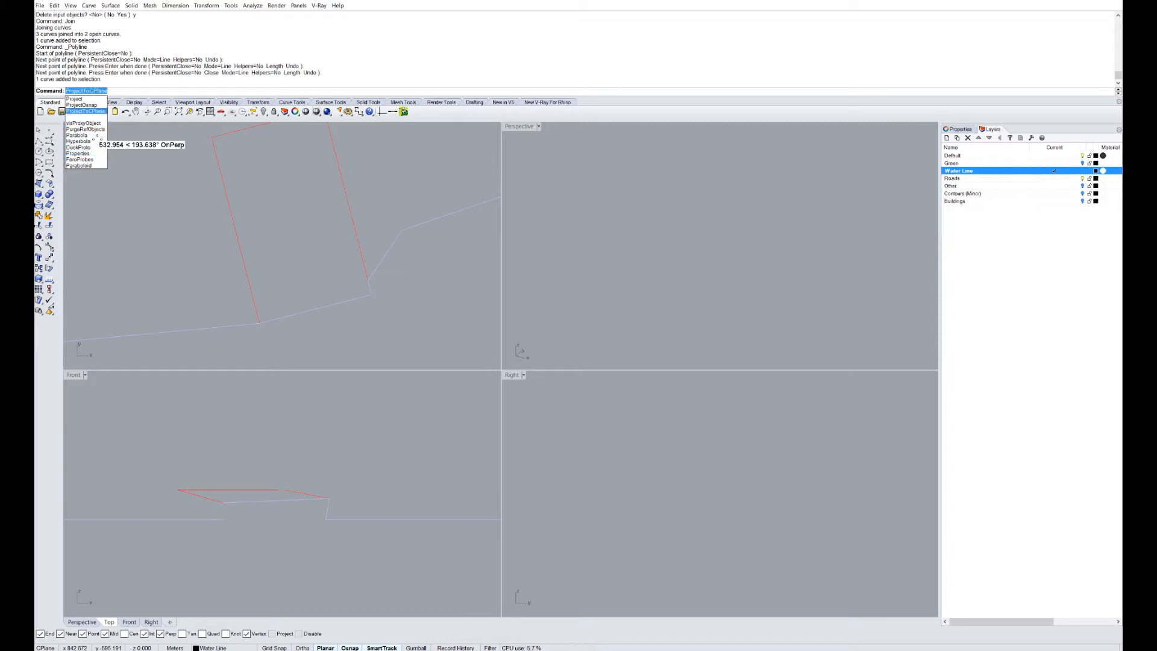
key(Return)
text(y)
key(Return)
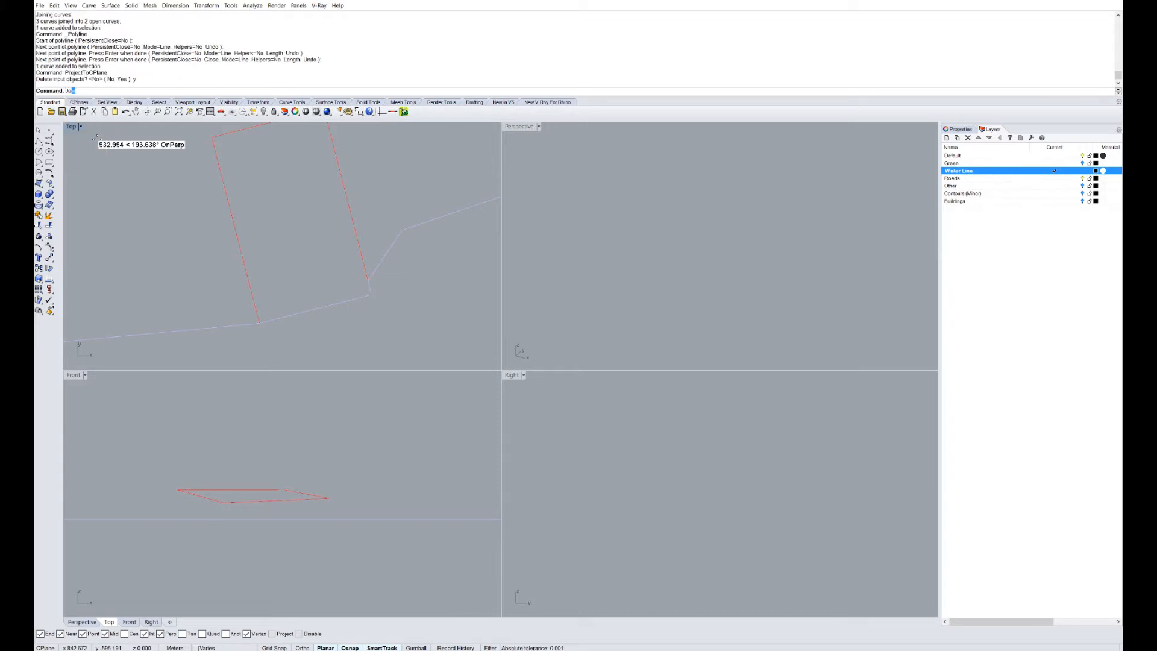
Join the flattened pieces into a single open water line curve.
text(Jo)
key(Return)
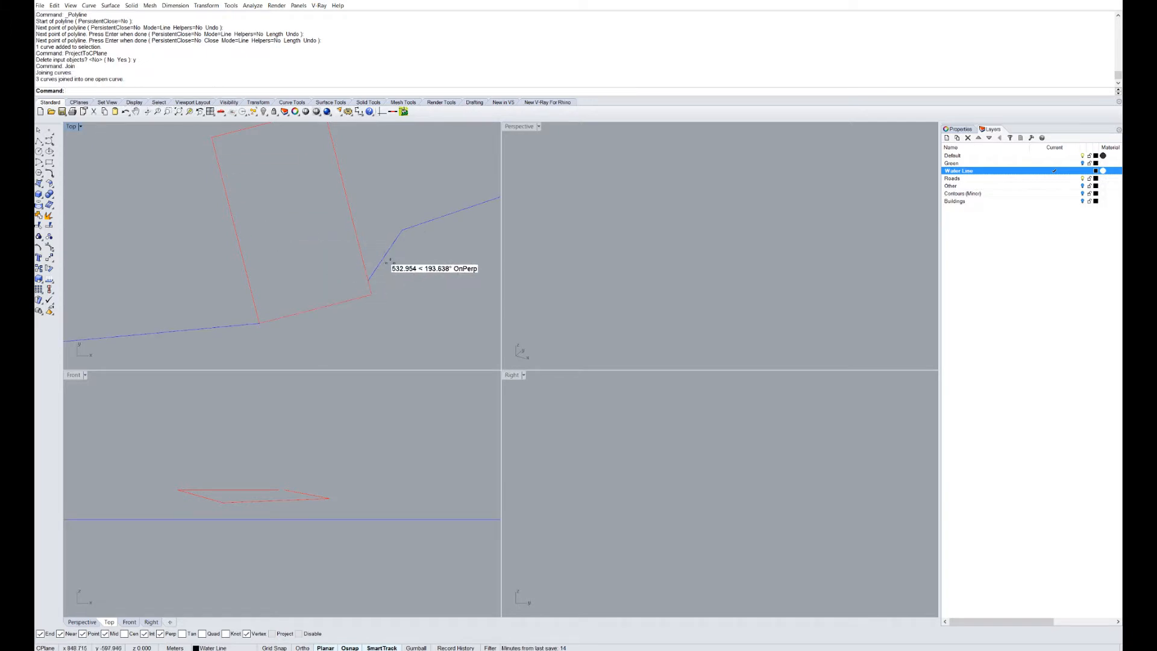
click(383, 260)
scroll(386, 272, down, 5)
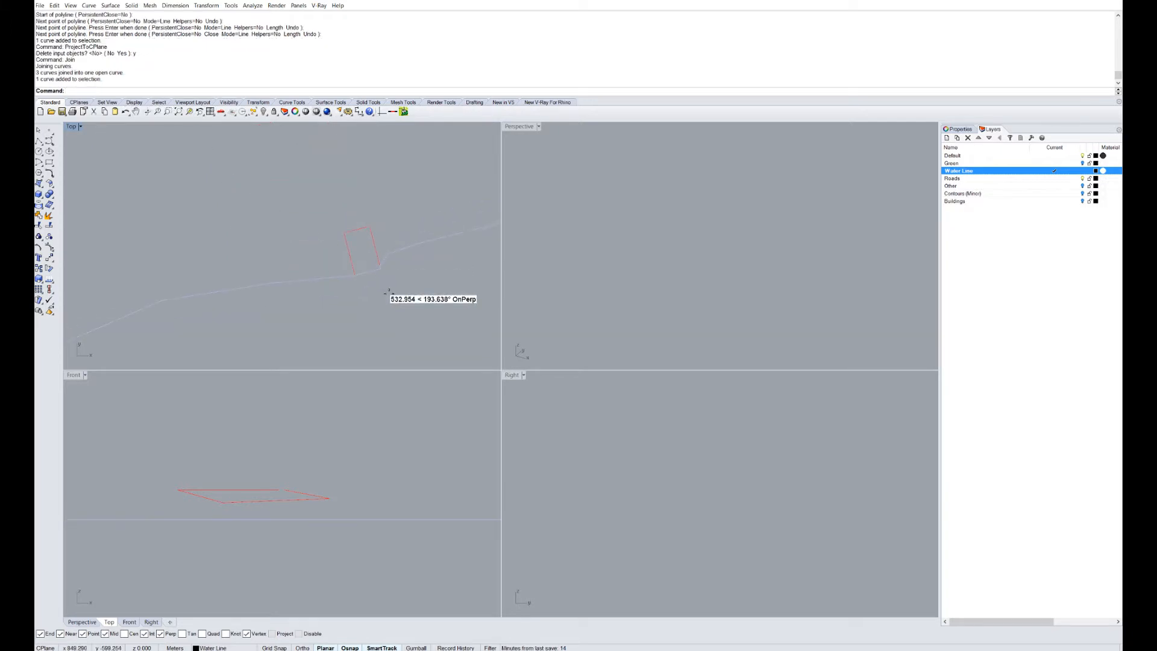
Maximize the Top view, hide the Roads layer, and show the Contours (Minor) layer.
scroll(386, 295, down, 3)
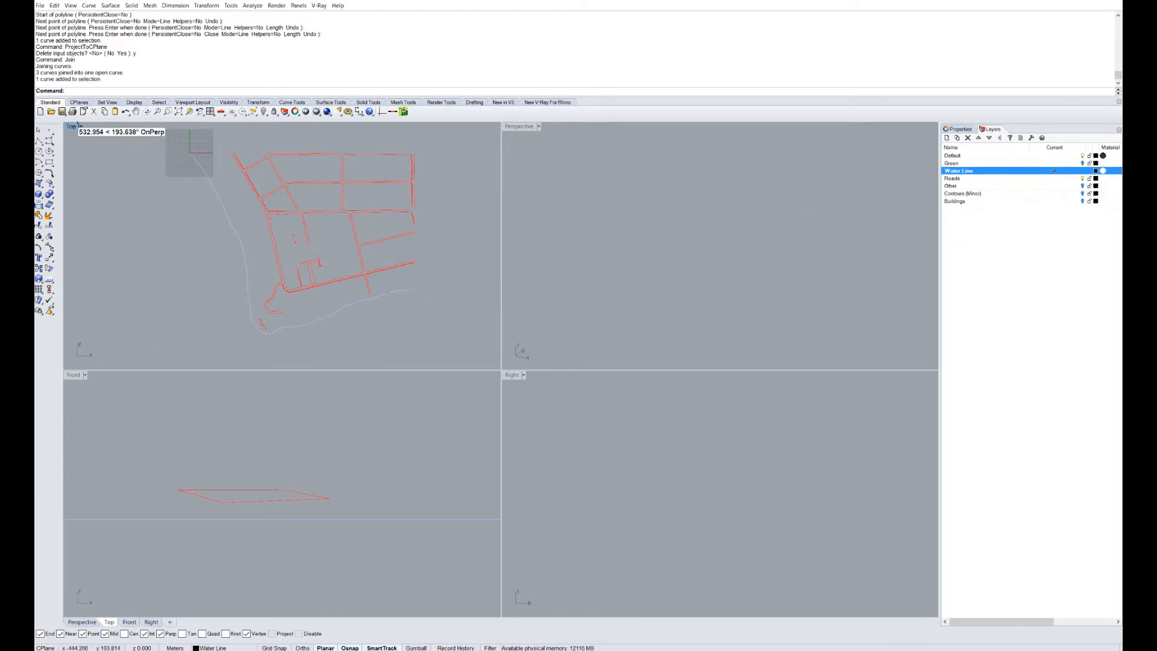
double_click(69, 126)
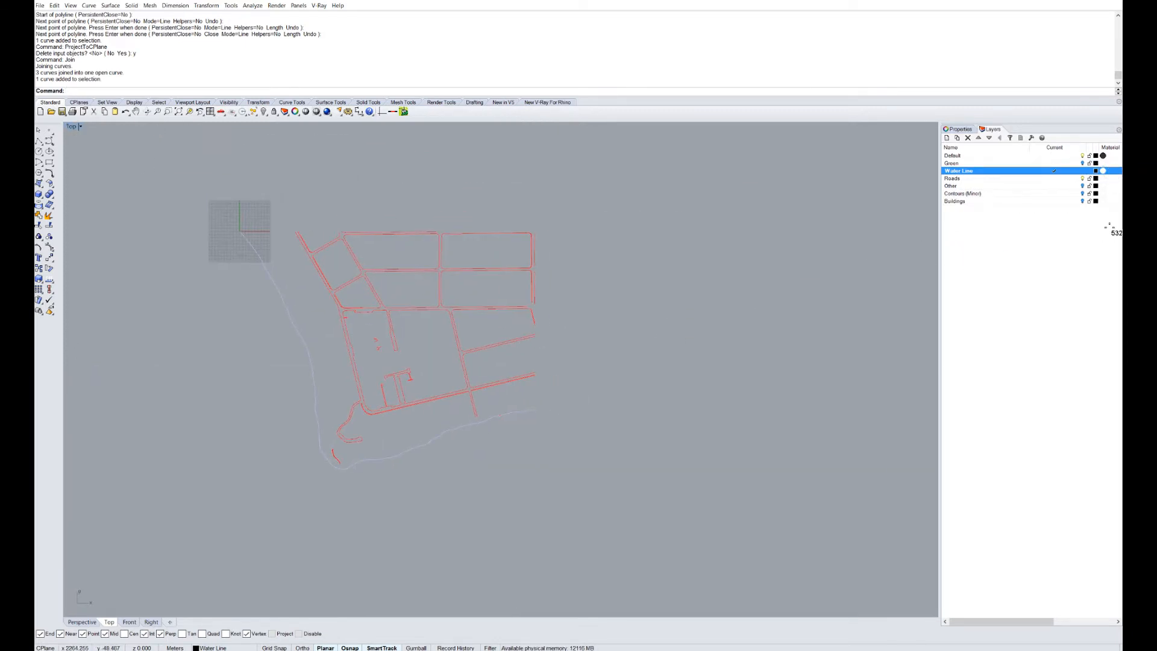
click(1081, 178)
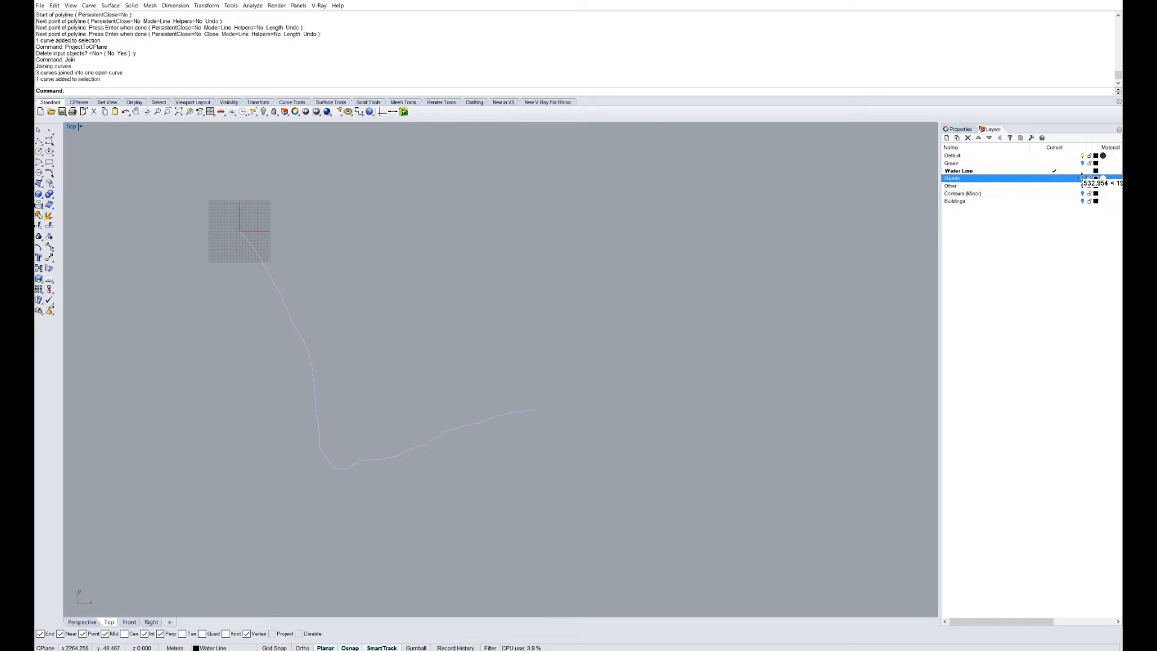
click(1006, 295)
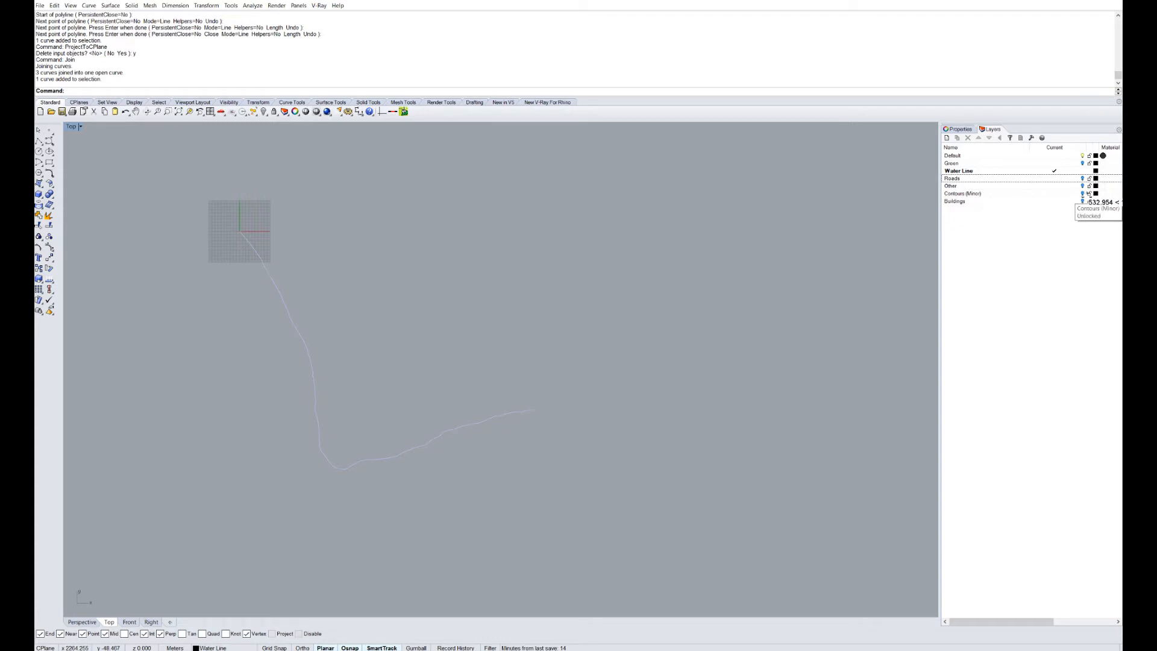
click(1081, 200)
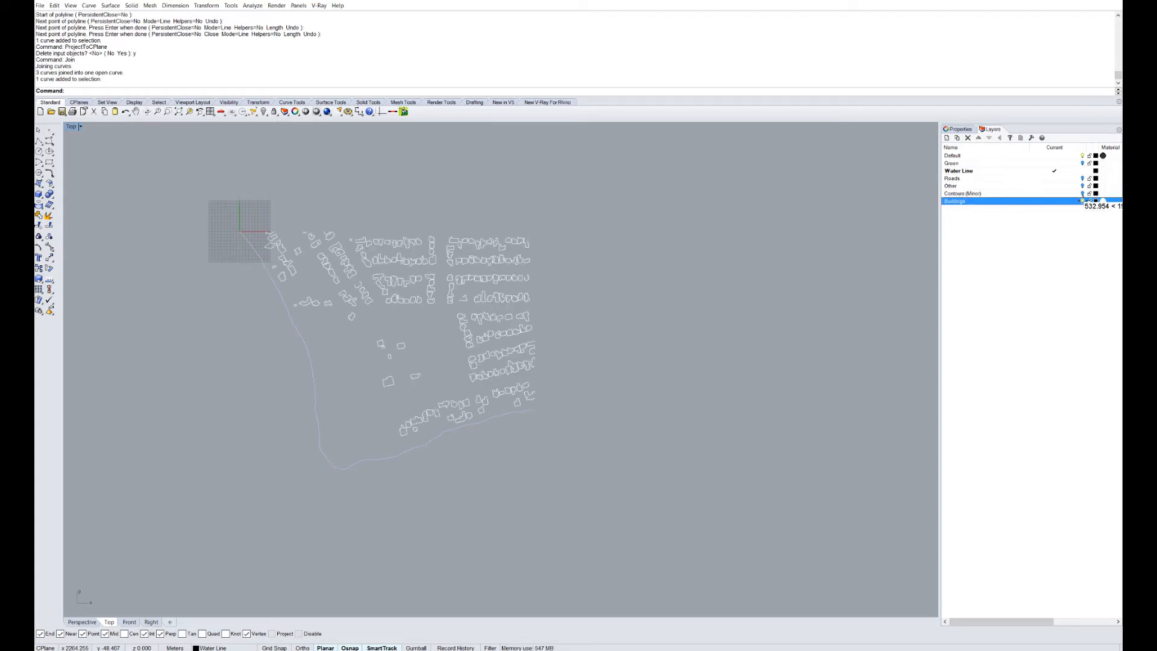
click(1081, 200)
click(1082, 194)
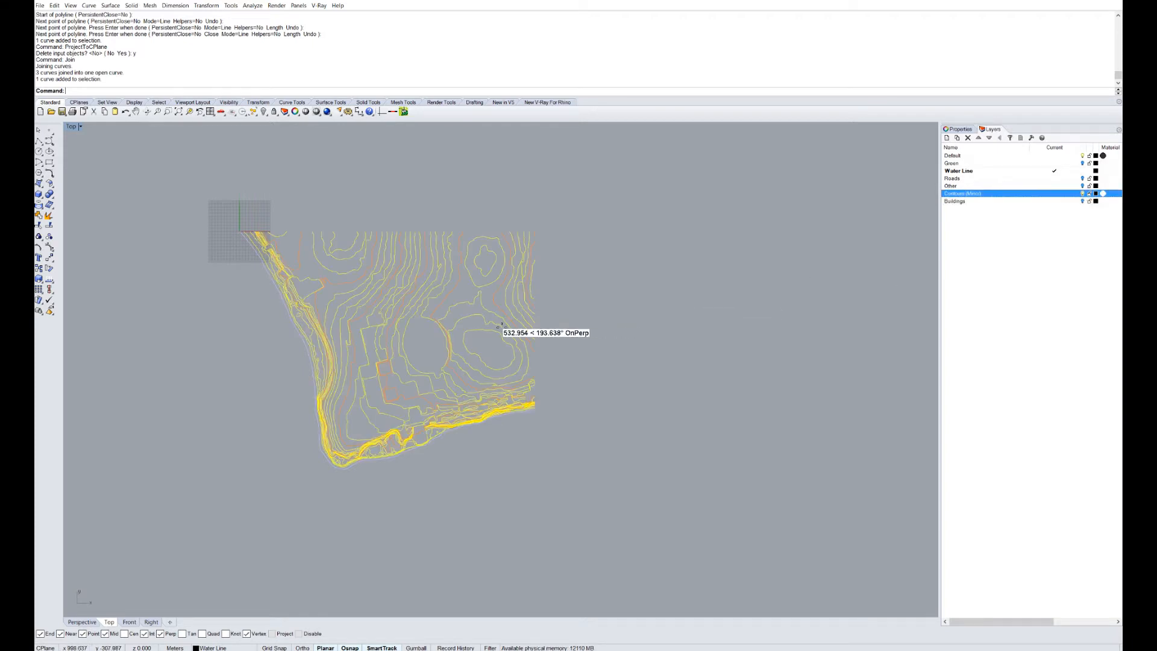
scroll(518, 338, up, 3)
right_drag(528, 339, 500, 333)
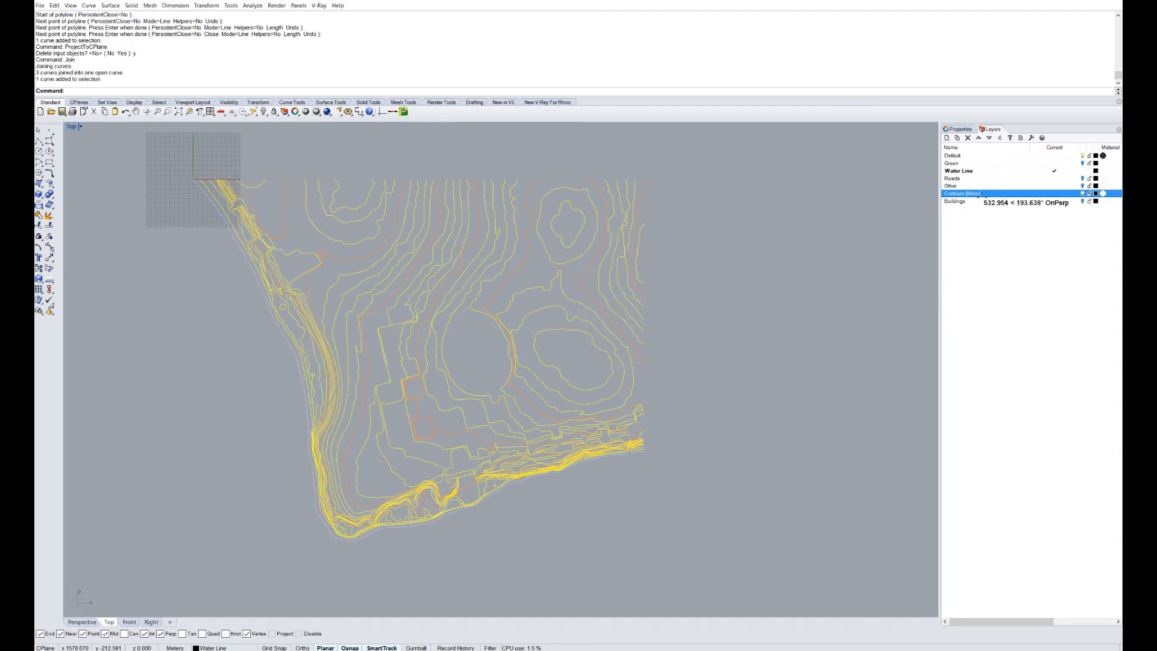
scroll(208, 250, up, 4)
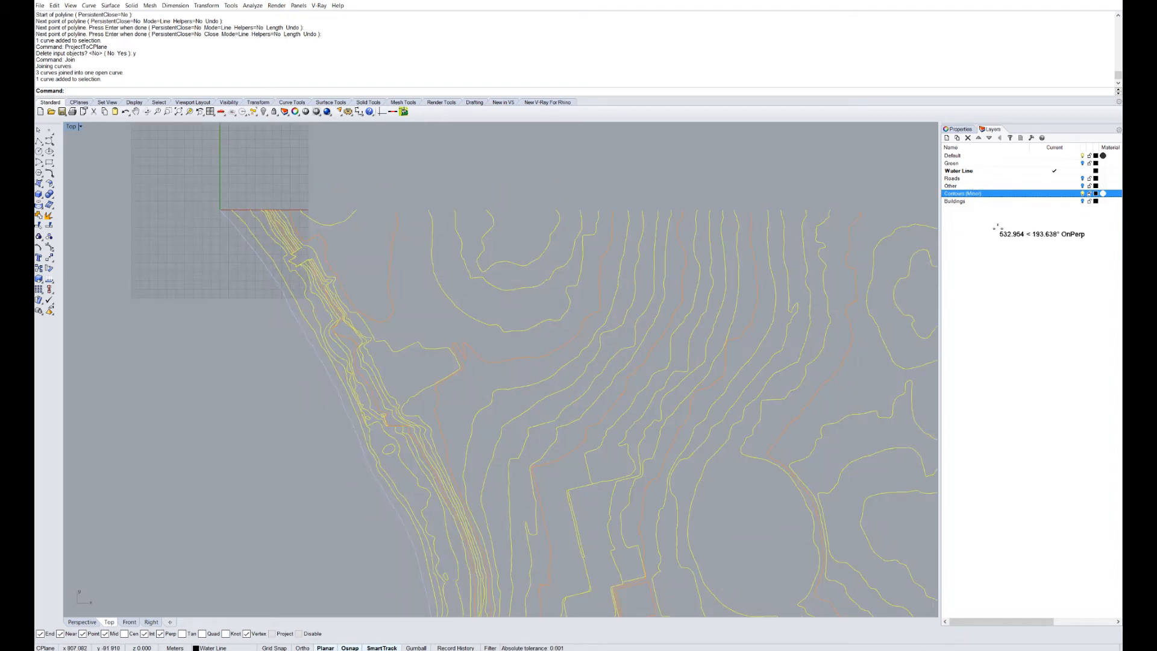
scroll(413, 305, down, 3)
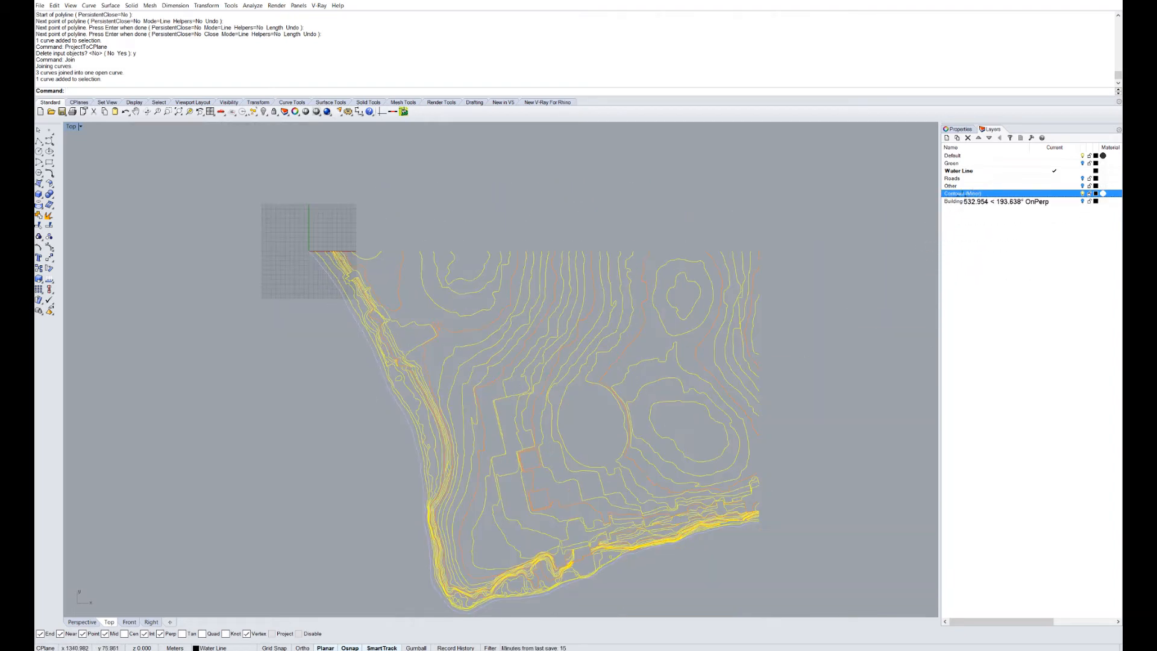
Rename the Contours (Minor) layer to Contours and deselect the water line.
right_click(972, 190)
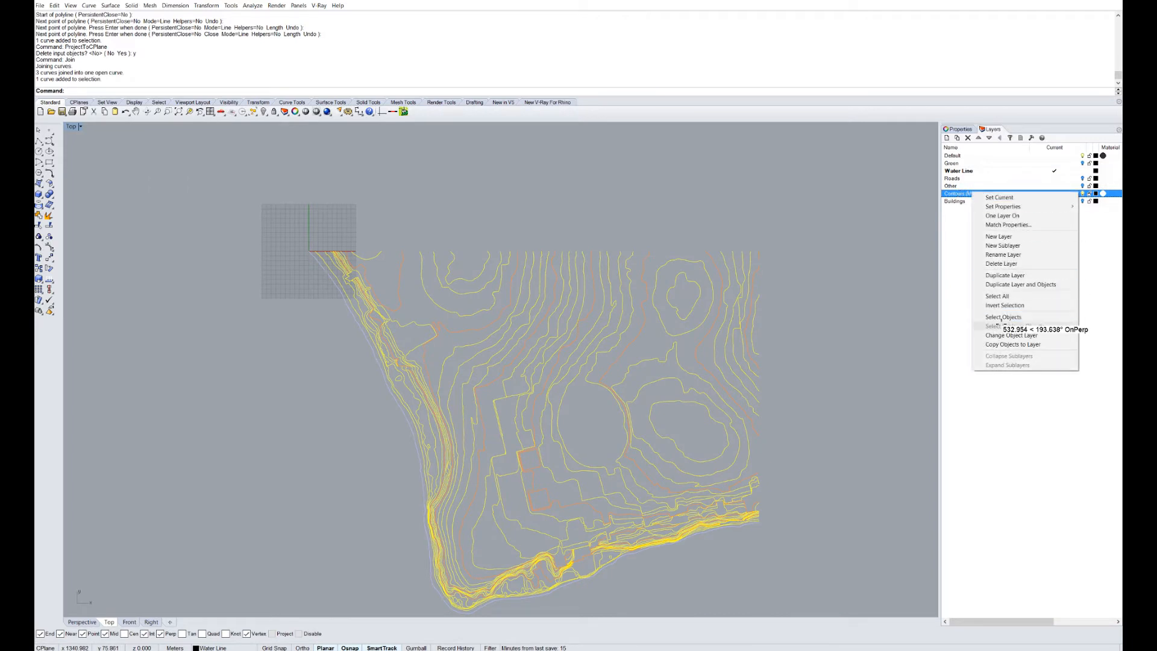
click(960, 188)
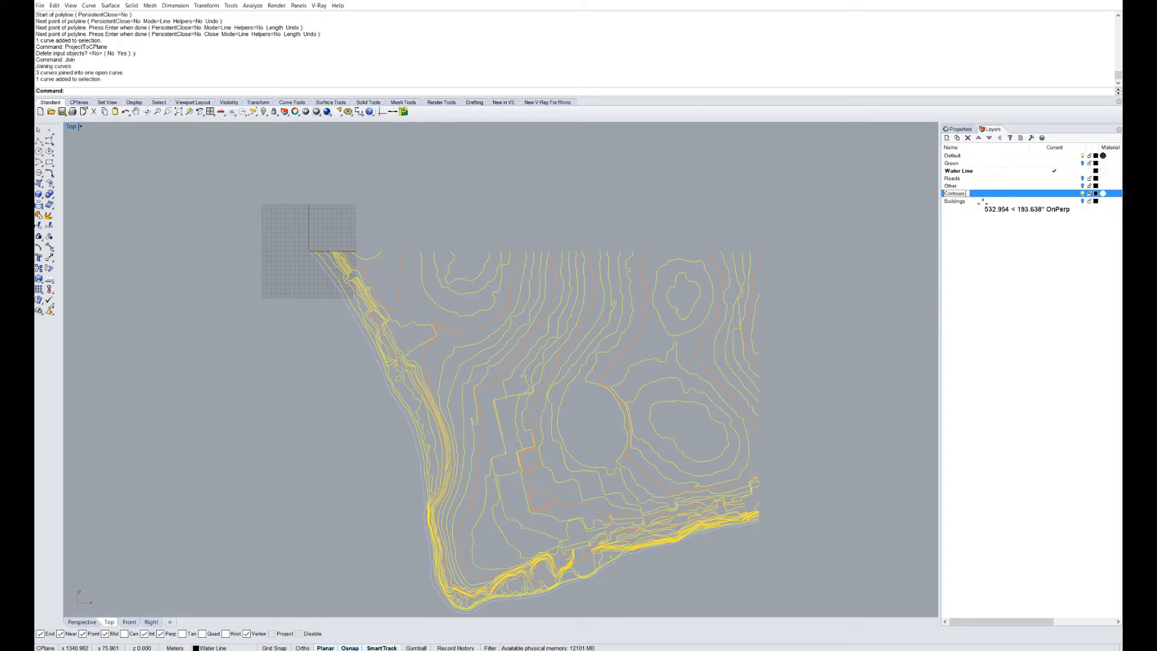
click(986, 260)
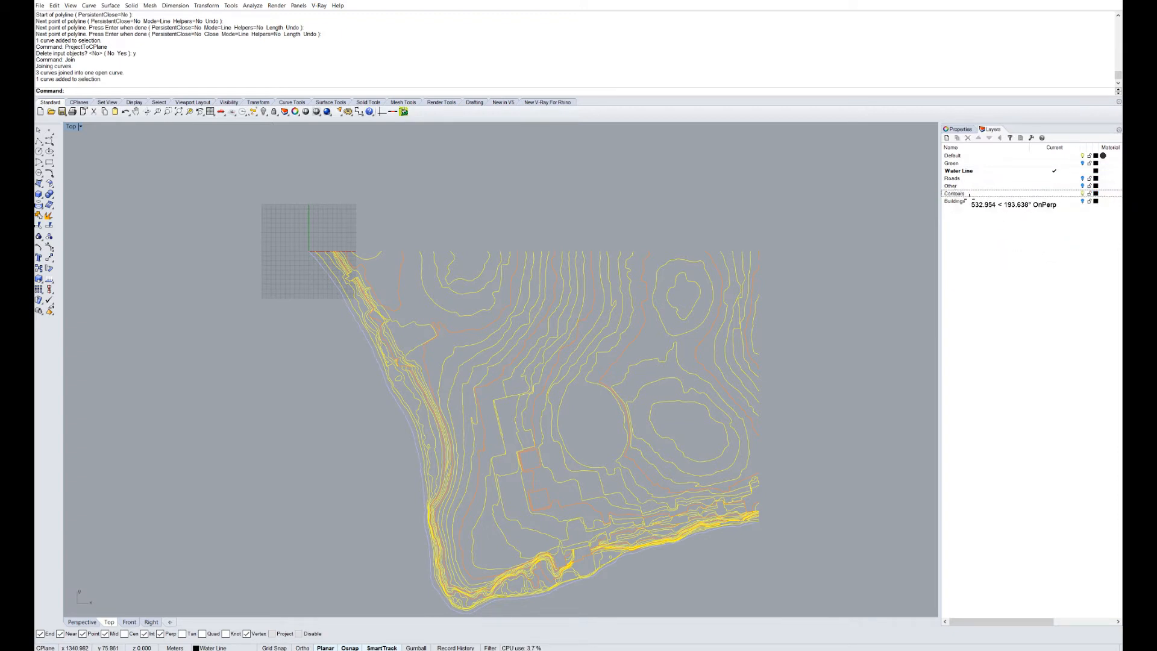
right_drag(516, 422, 458, 372)
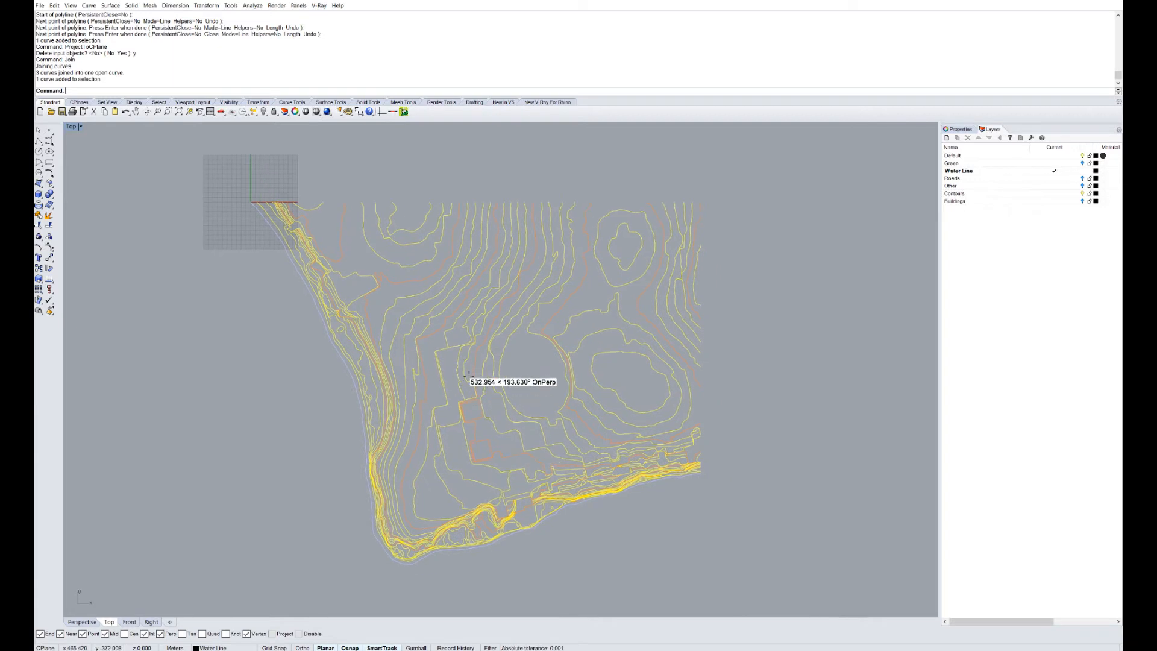
click(627, 521)
Pan and zoom along the southern coastline to bring the southwestern shoreline into view.
right_drag(414, 504, 458, 445)
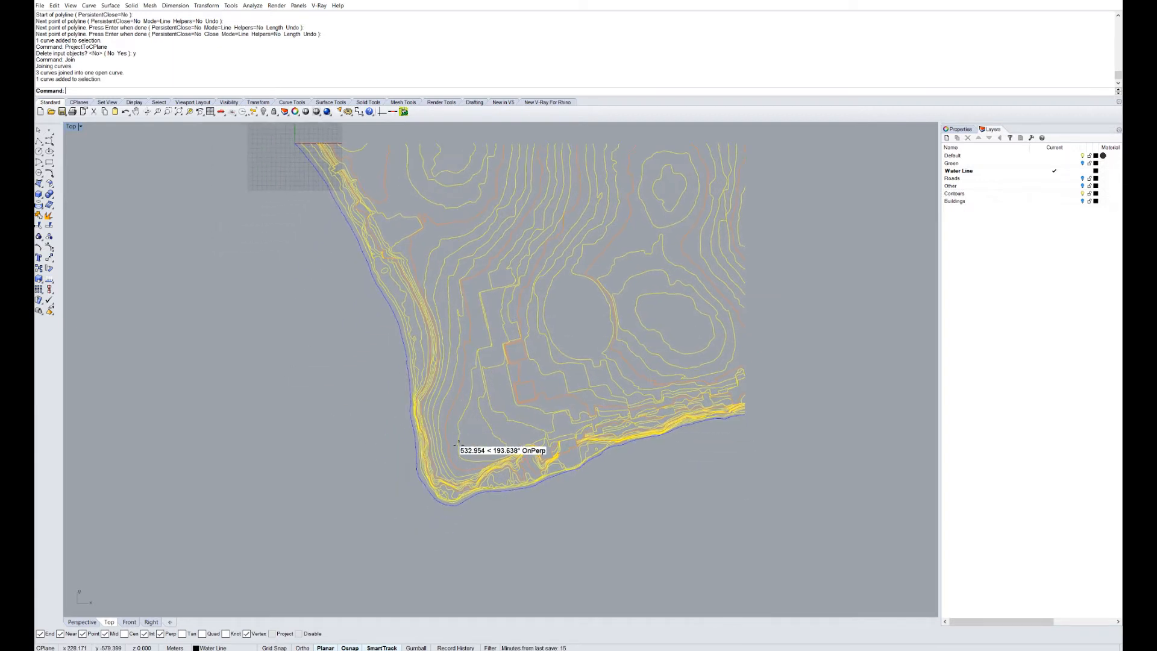
scroll(440, 519, up, 10)
scroll(469, 483, down, 5)
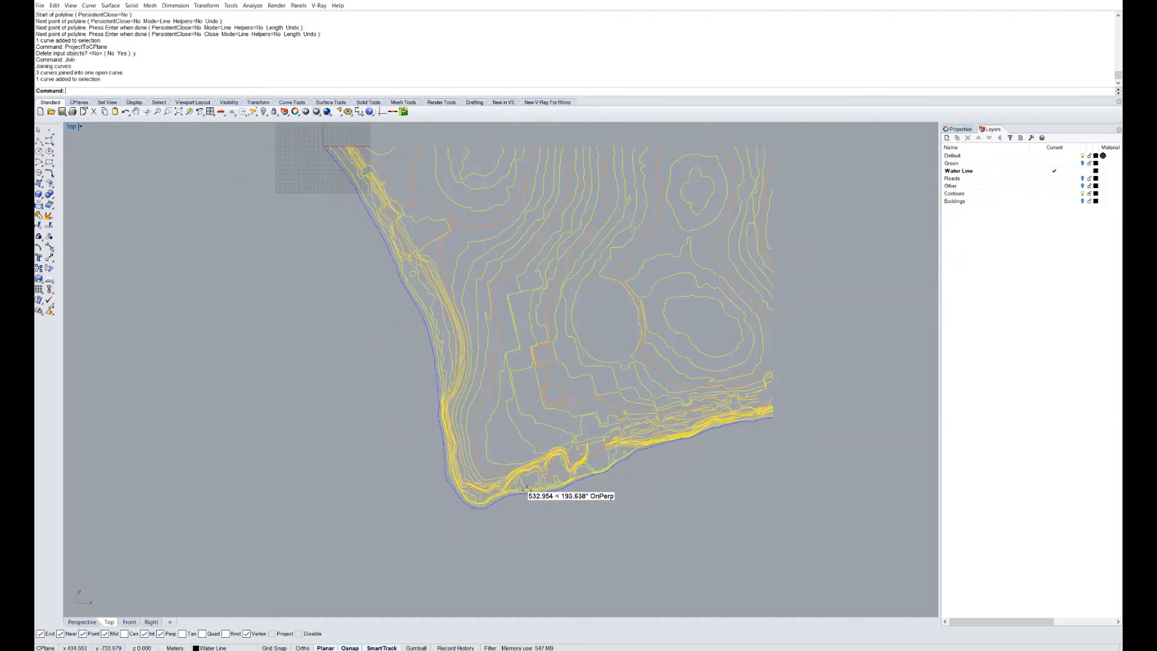
scroll(516, 494, up, 6)
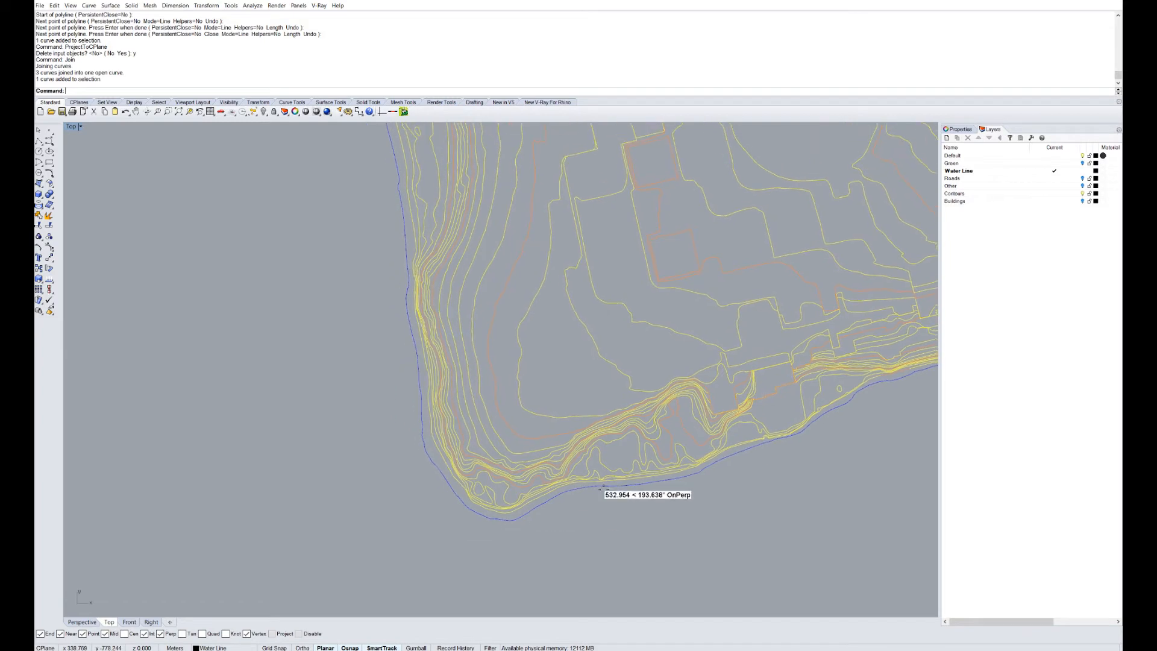
right_drag(648, 333, 593, 359)
right_drag(489, 517, 541, 506)
right_drag(526, 503, 567, 467)
scroll(405, 494, down, 4)
right_drag(735, 380, 533, 353)
scroll(520, 359, up, 6)
right_drag(432, 434, 634, 371)
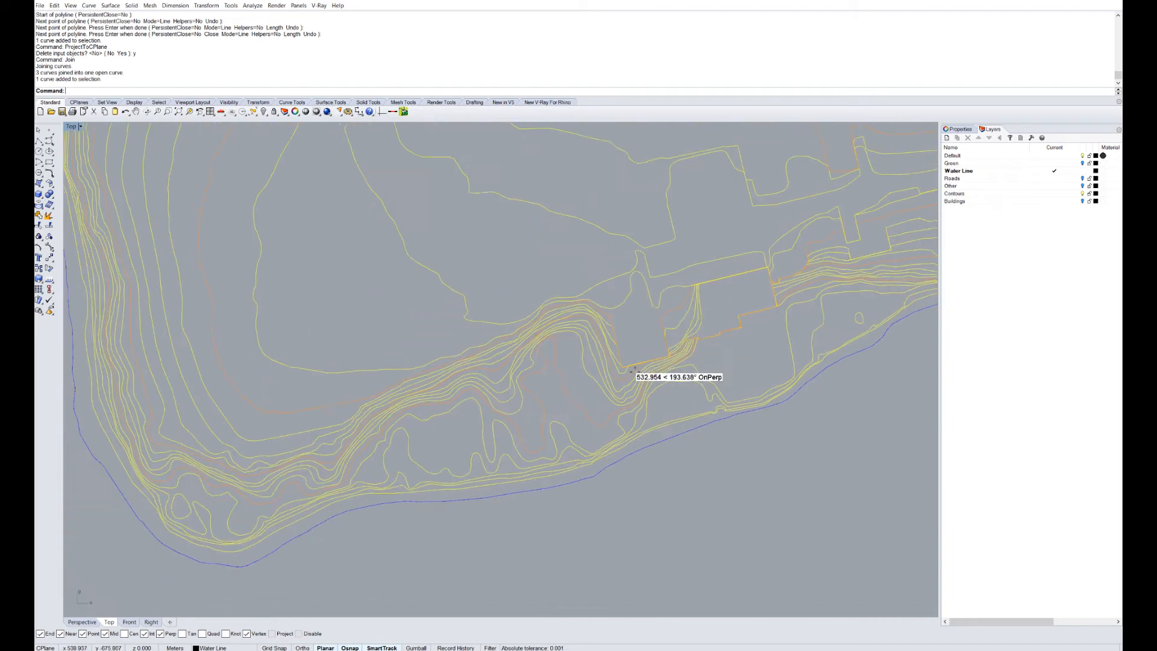
right_drag(486, 415, 671, 356)
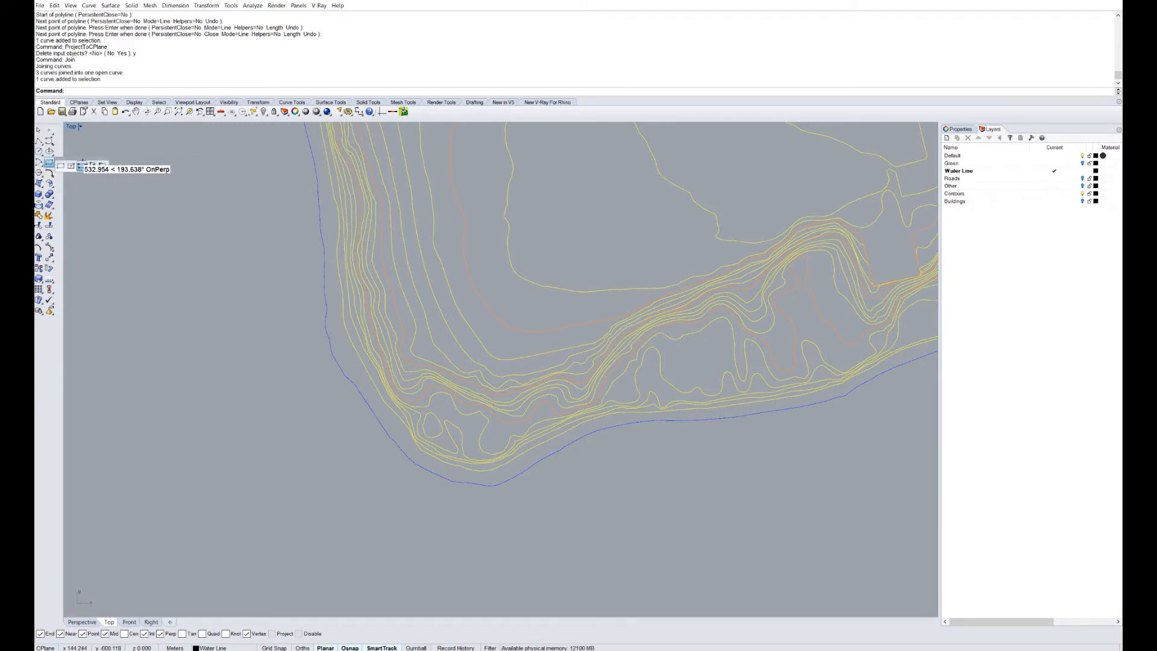
Draw a three-point rectangle in the Top view around the shoreline bend.
click(82, 165)
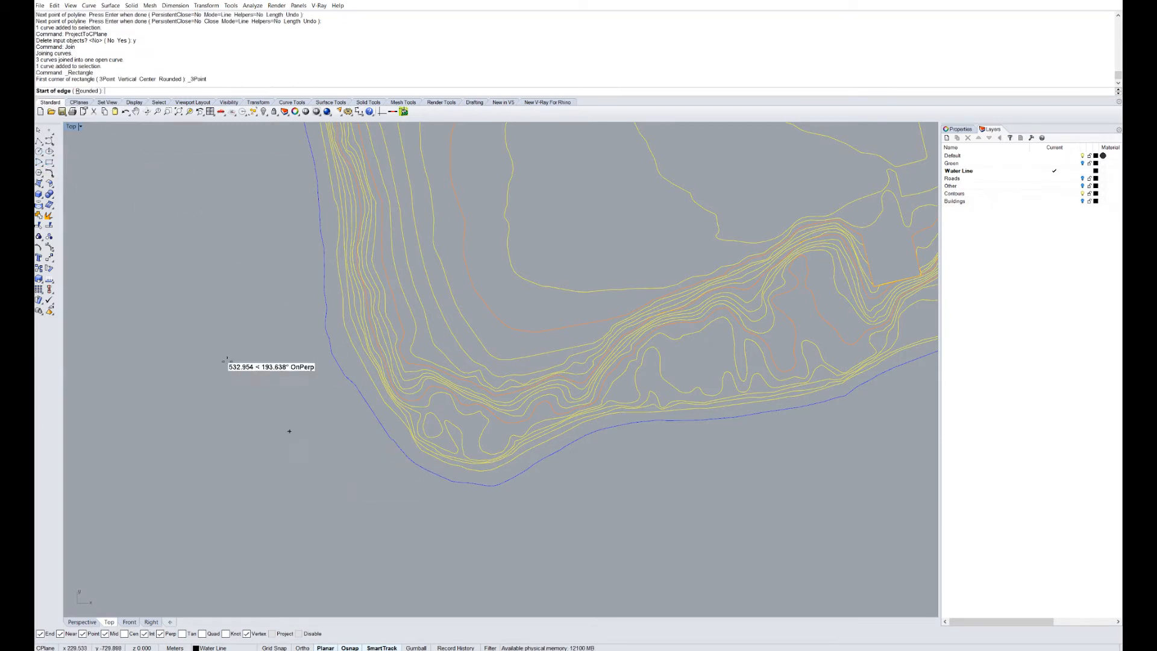
click(204, 322)
click(205, 564)
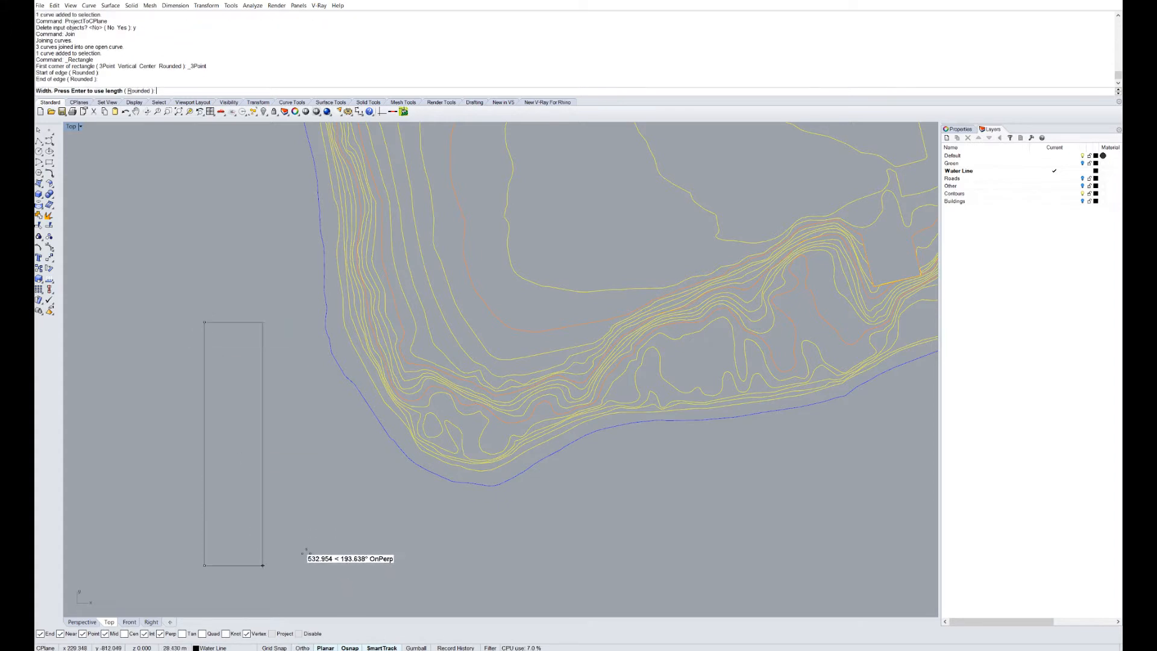
click(547, 536)
right_drag(492, 369, 455, 360)
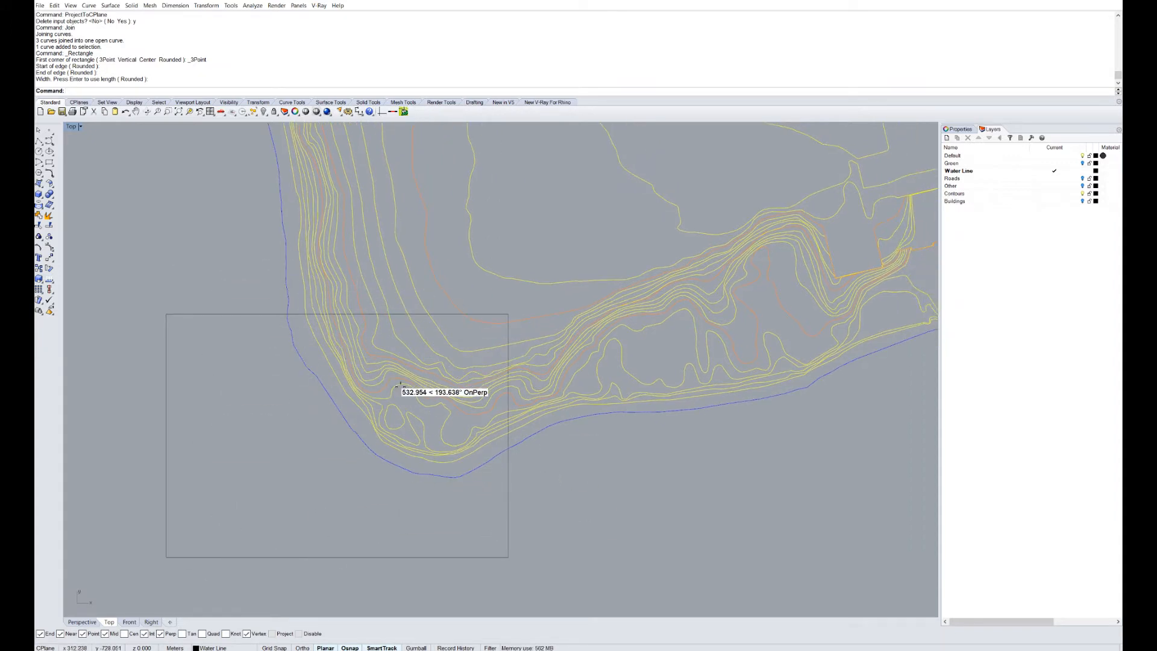
scroll(400, 376, down, 4)
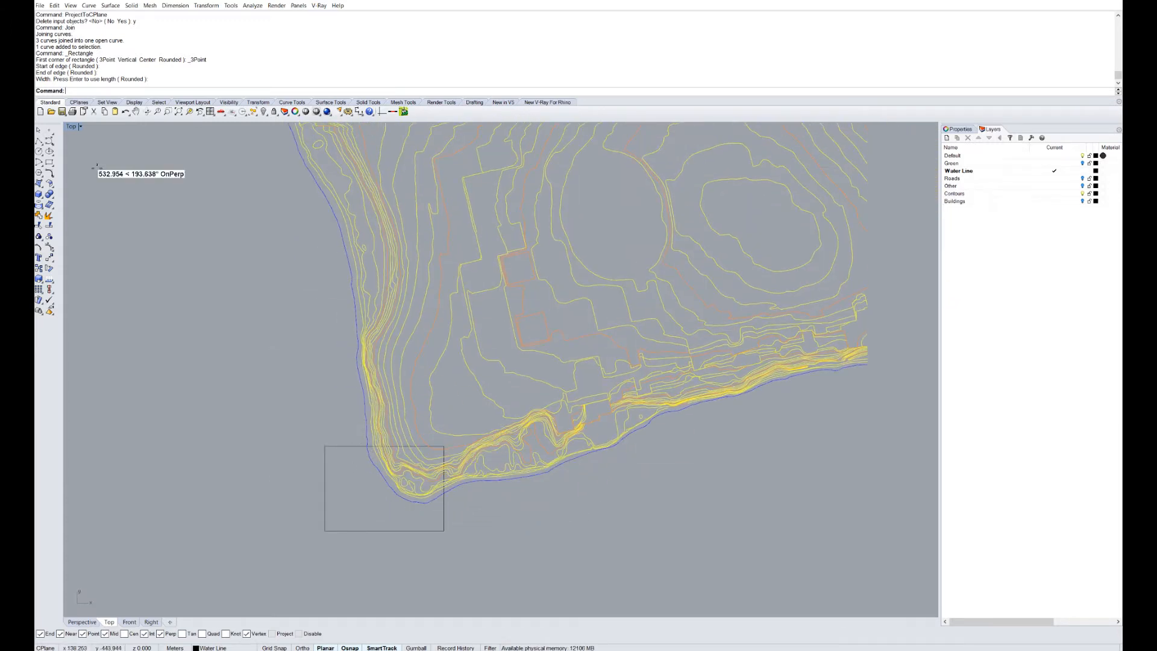
Restore four viewports, maximize Perspective, and select all curves.
double_click(73, 127)
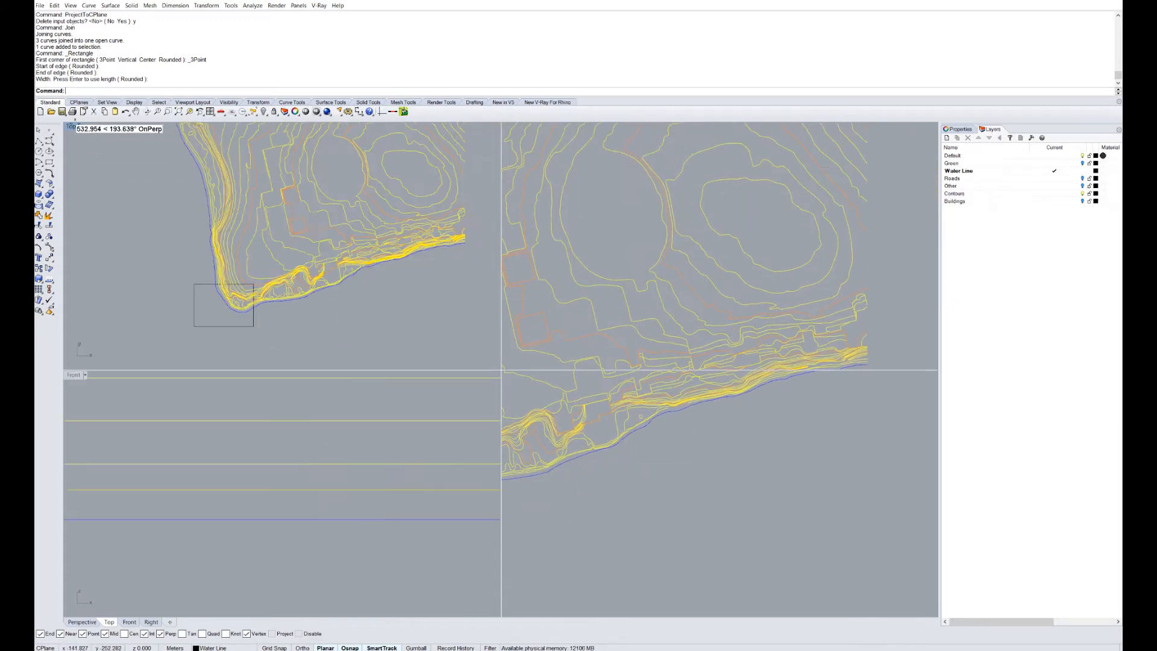
double_click(510, 127)
key(ctrl+a)
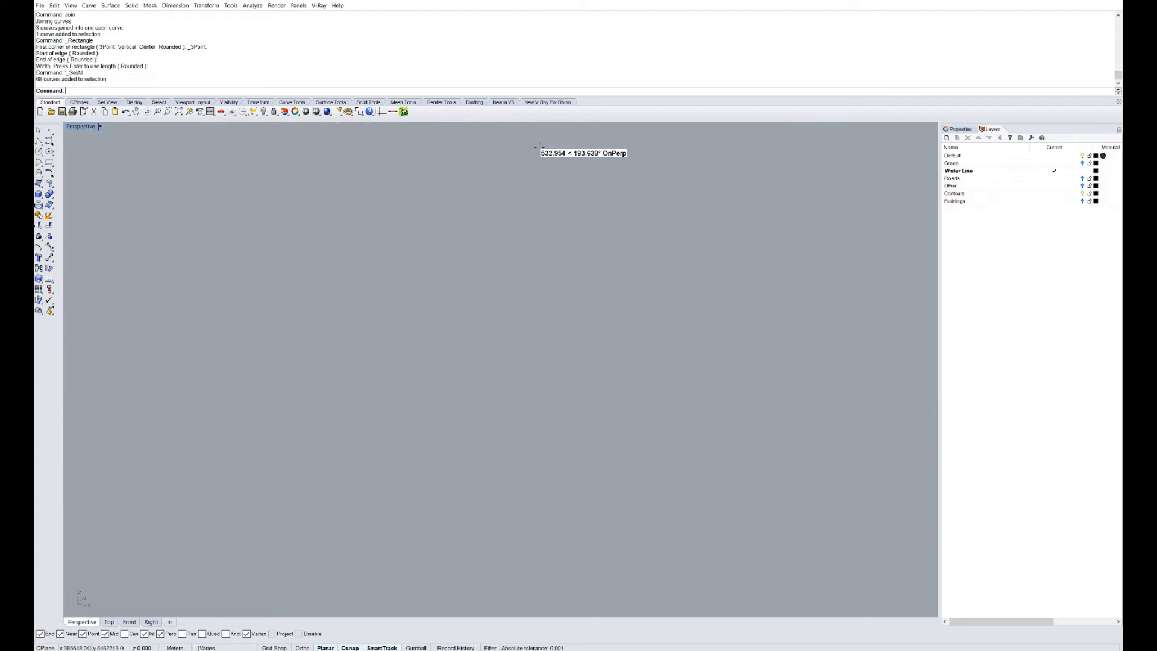
Zoom to the selected curves and extrude the rectangle into a tall box.
text(z)
key(Return)
text(s)
key(Return)
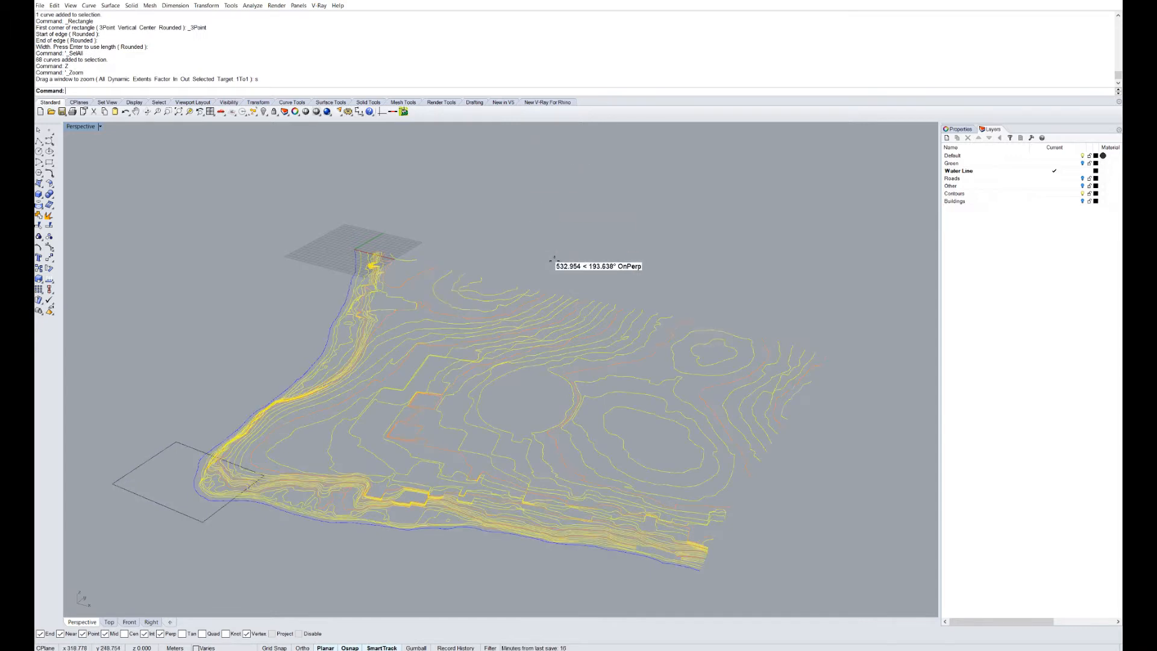
scroll(301, 467, up, 5)
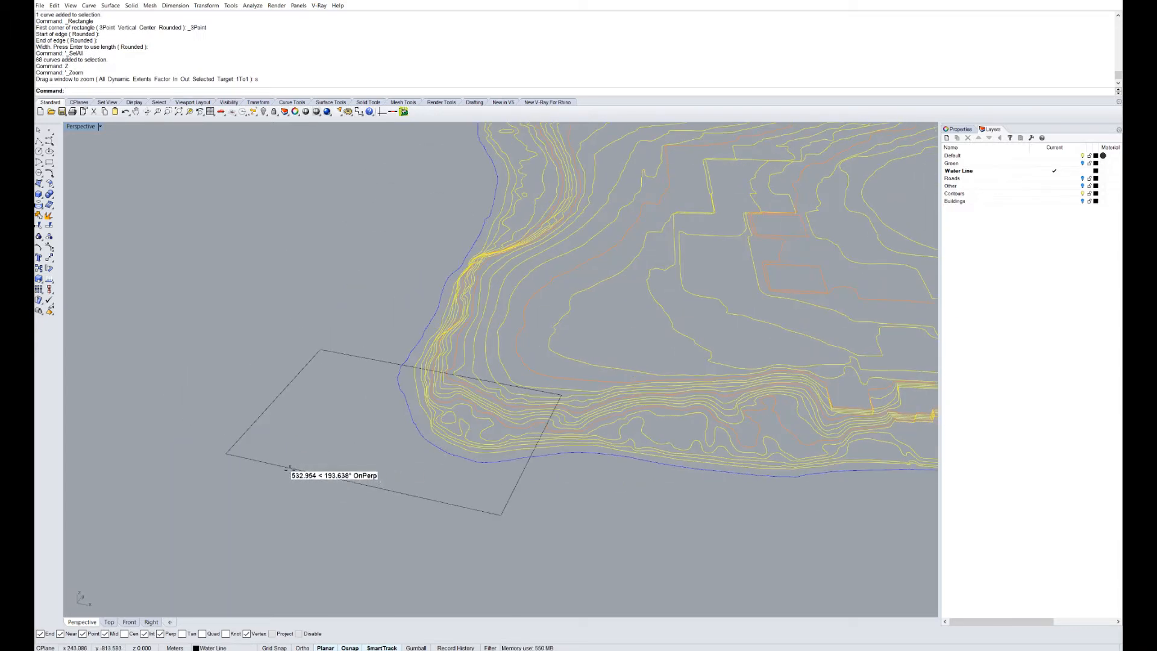
click(290, 467)
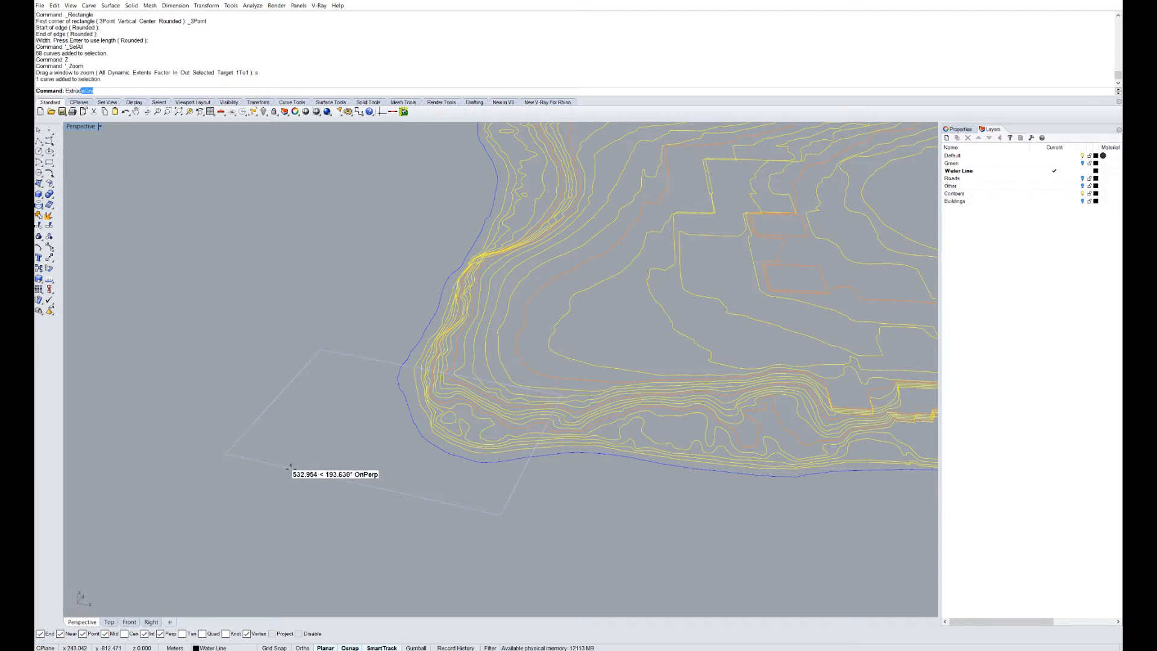
key(Return)
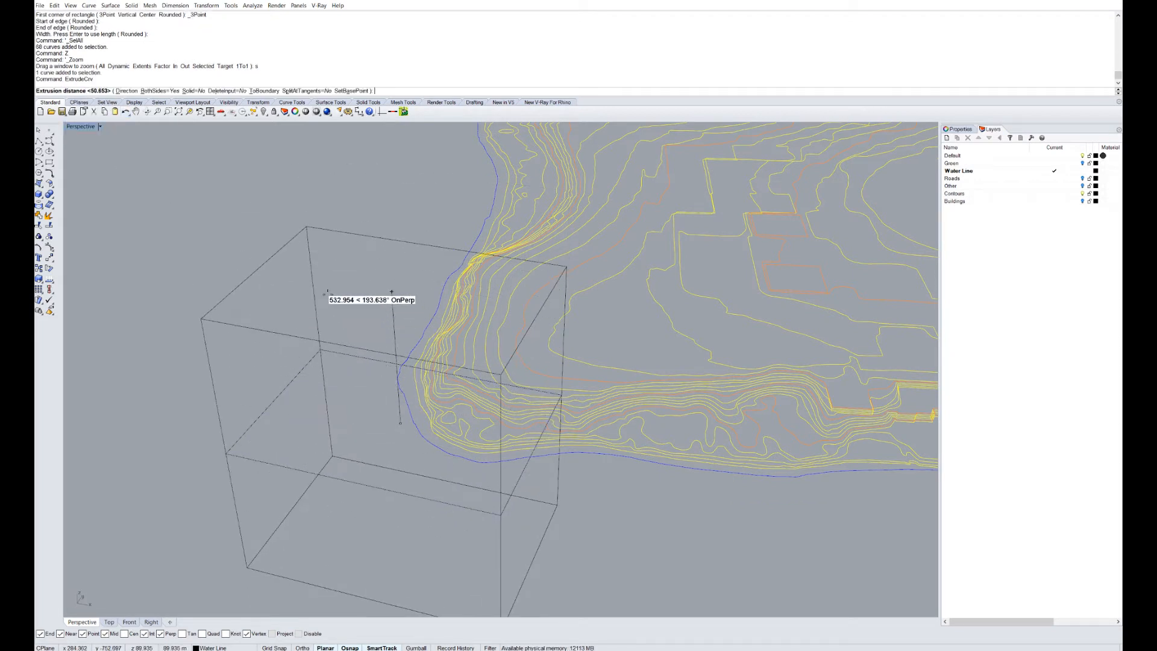
click(327, 292)
right_drag(415, 319, 289, 268)
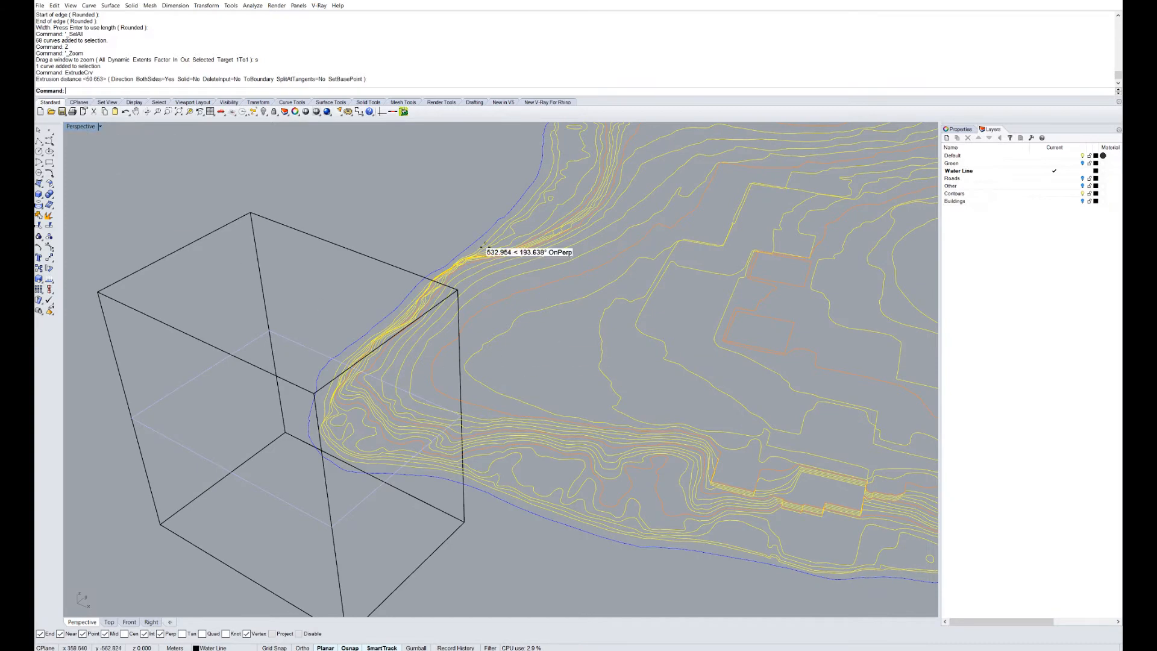
Set the Perspective view to Shaded and return to the four-view layout.
click(85, 125)
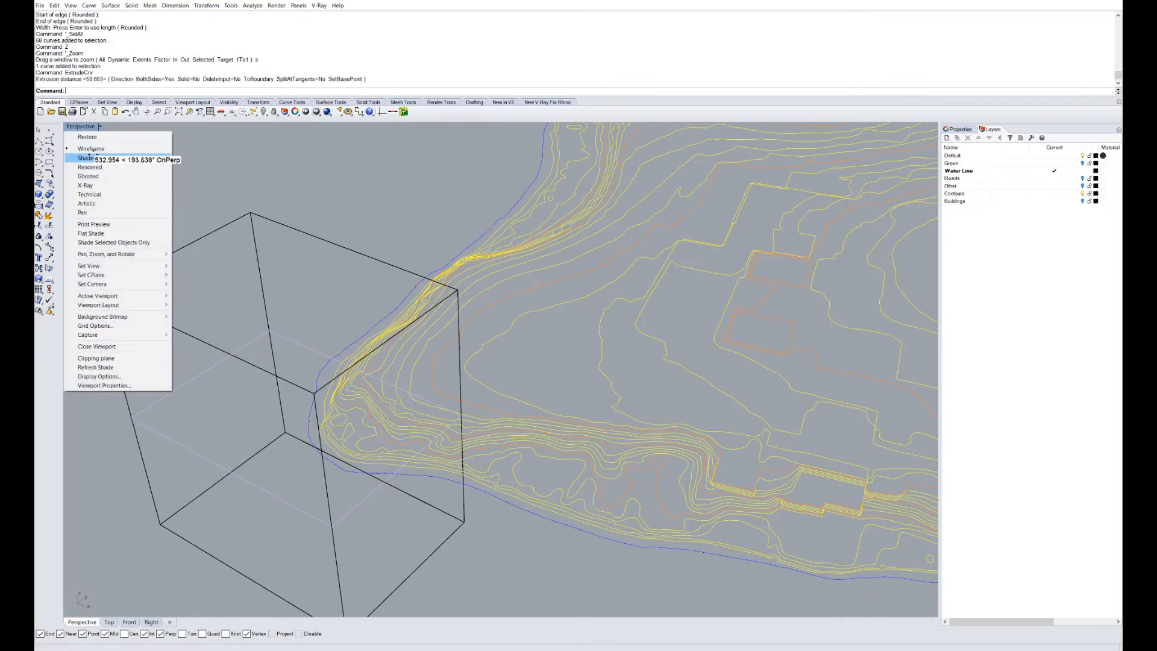
click(86, 157)
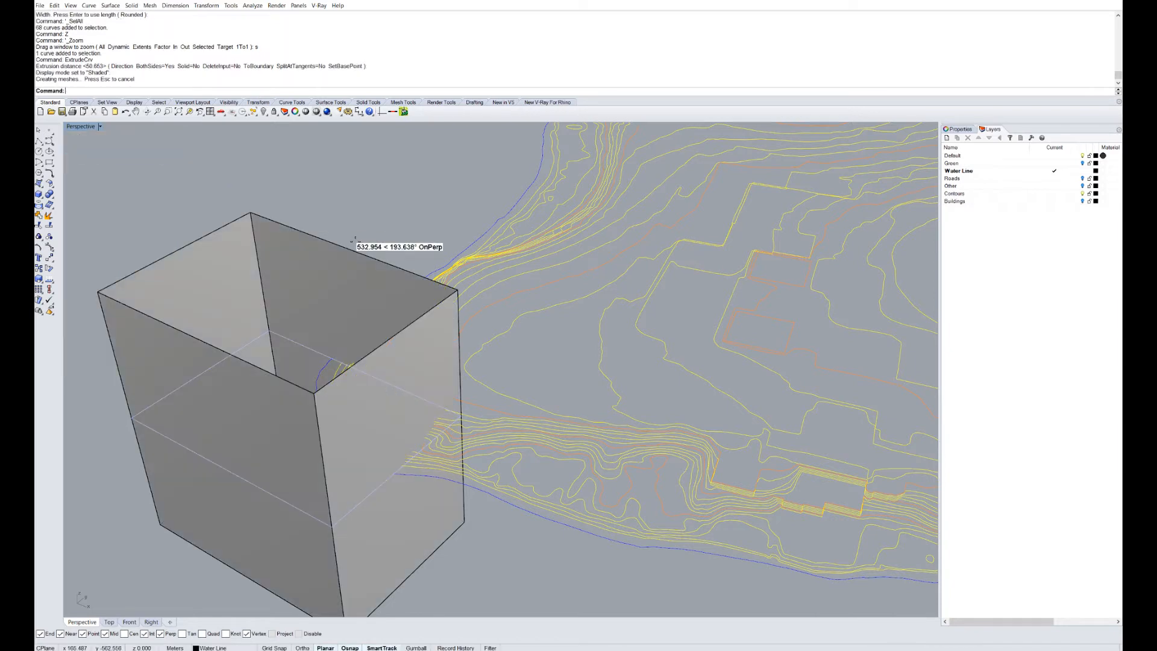
right_drag(357, 236, 304, 285)
scroll(363, 376, up, 5)
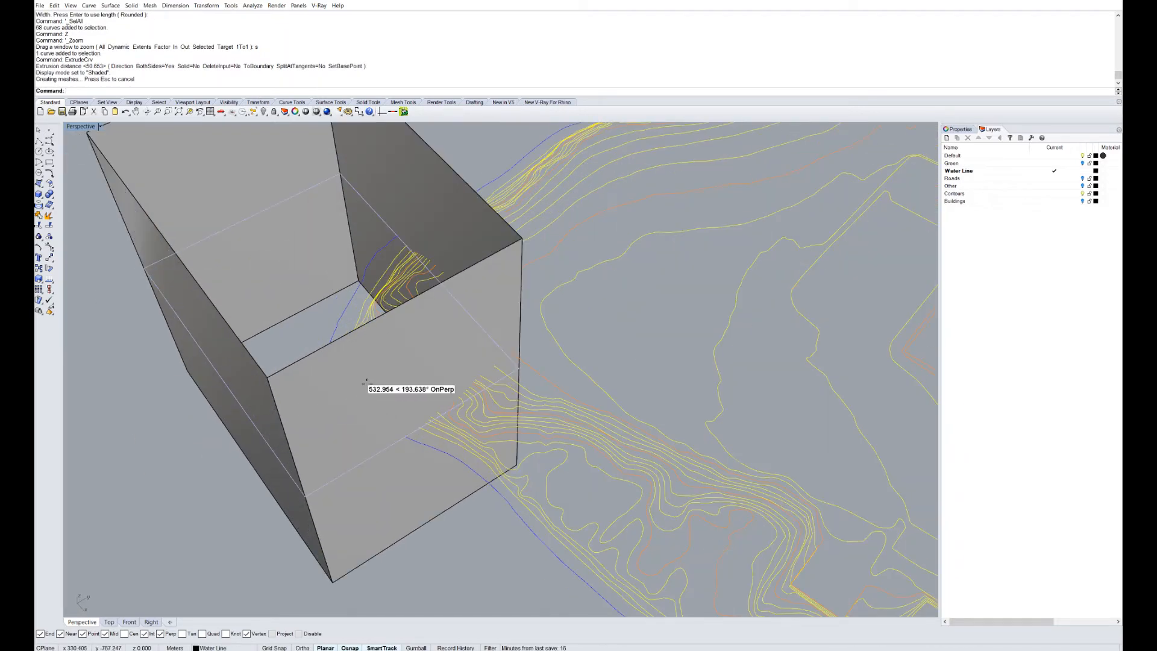
scroll(385, 272, down, 10)
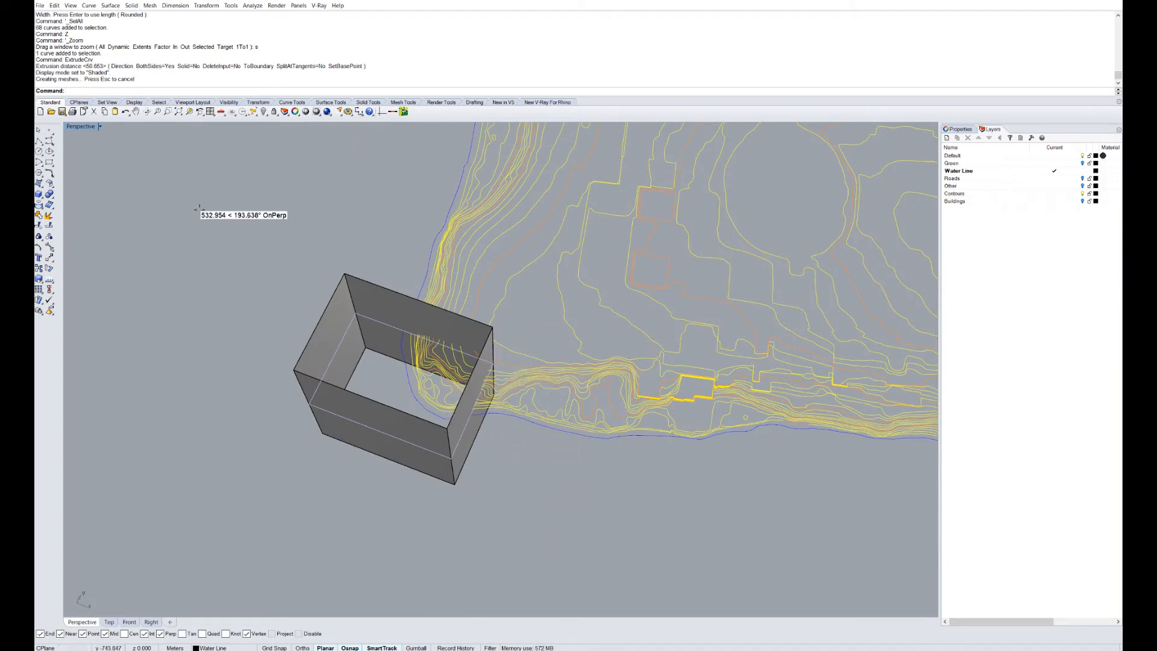
double_click(78, 126)
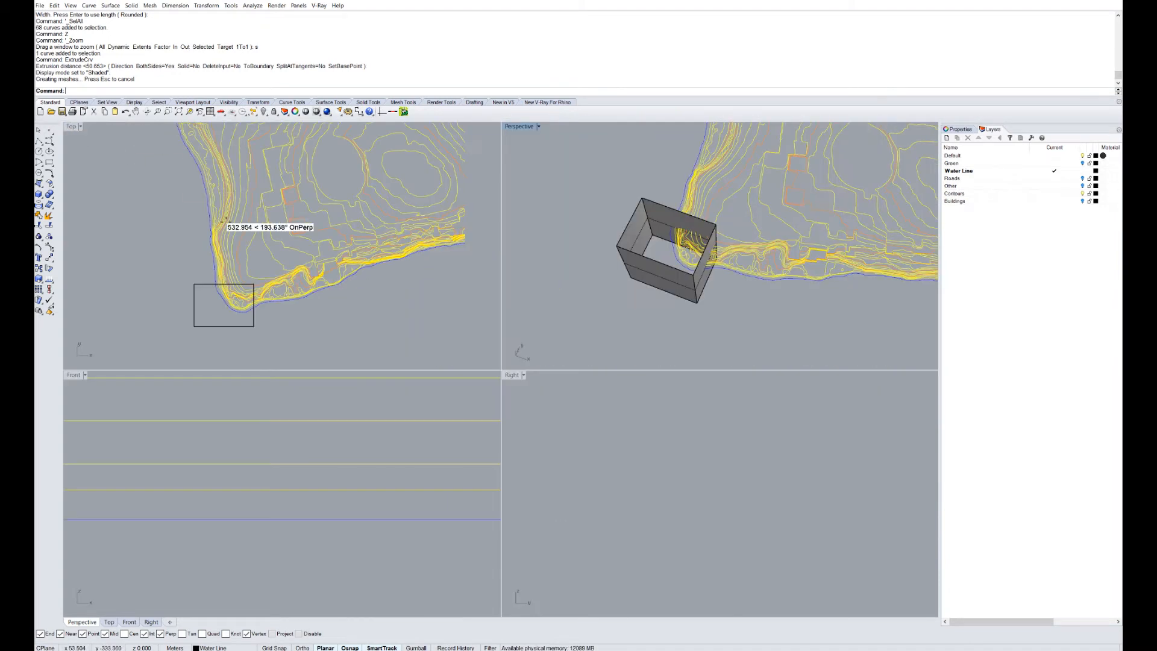
scroll(272, 346, up, 5)
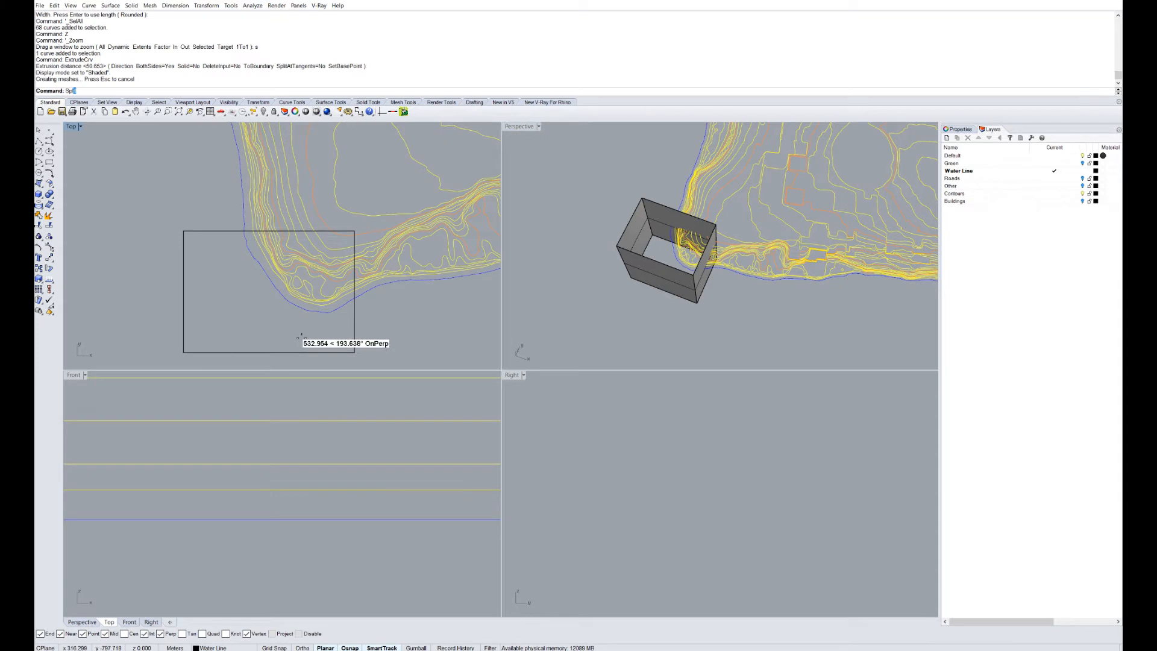
key(Return)
Split the contour and water-line curves using the box as cutter.
scroll(349, 333, up, 2)
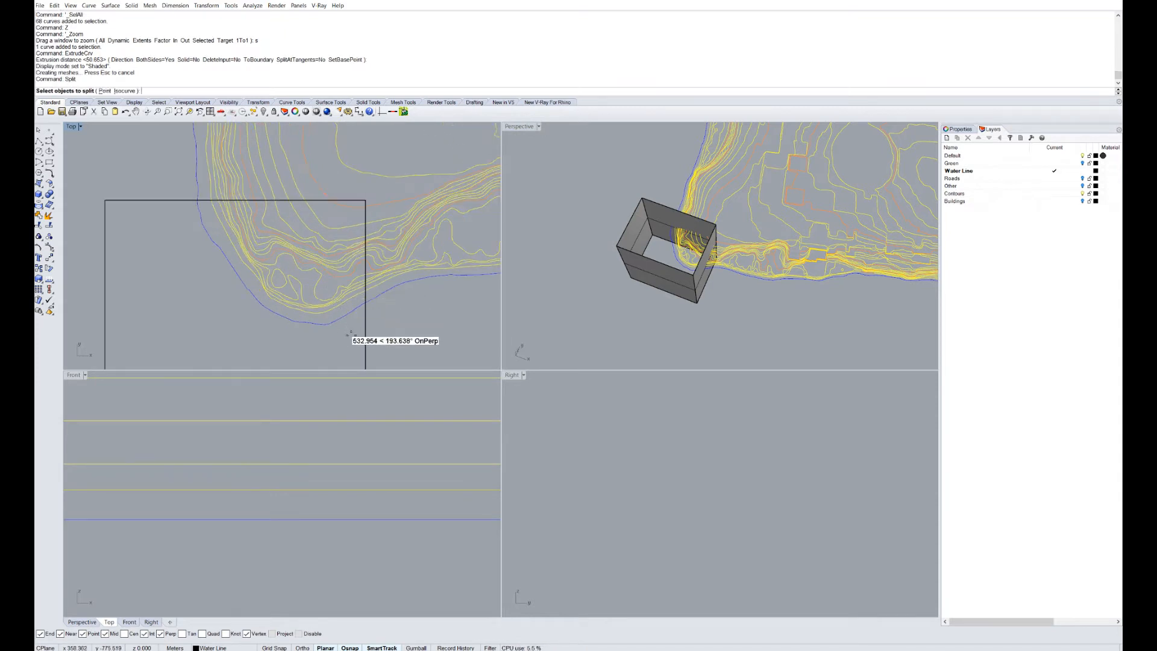
mouse_move(355, 333)
mouse_down()
mouse_move(195, 194)
mouse_move(197, 205)
mouse_up()
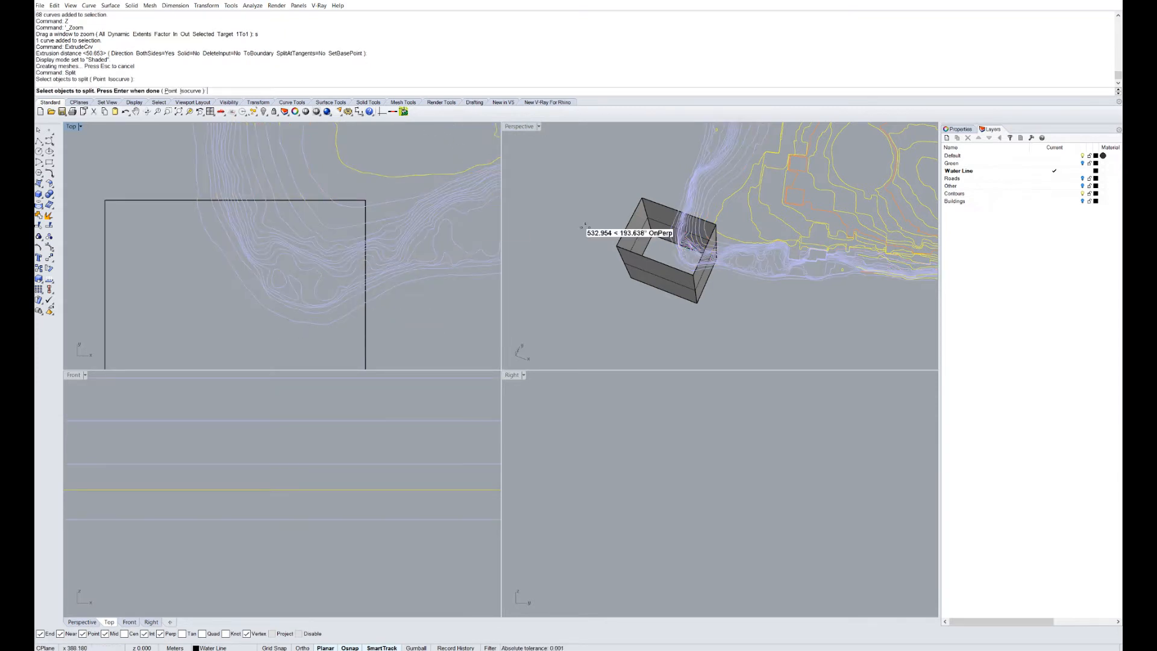
right_click(667, 239)
right_drag(650, 234, 643, 216)
click(639, 214)
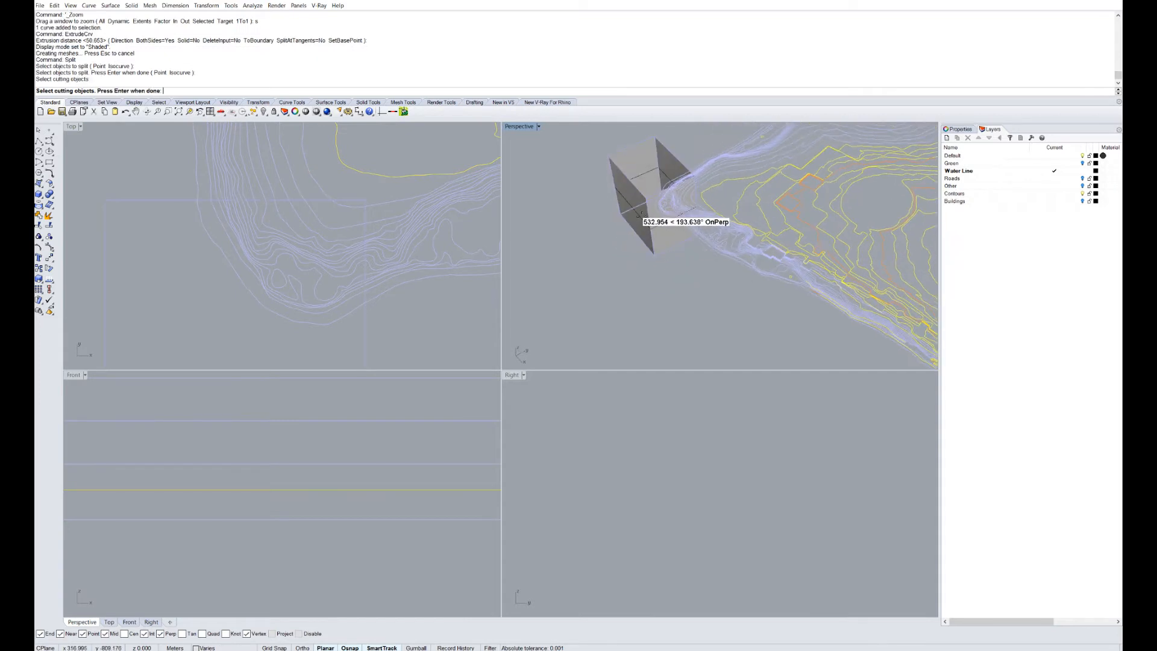
right_click(653, 206)
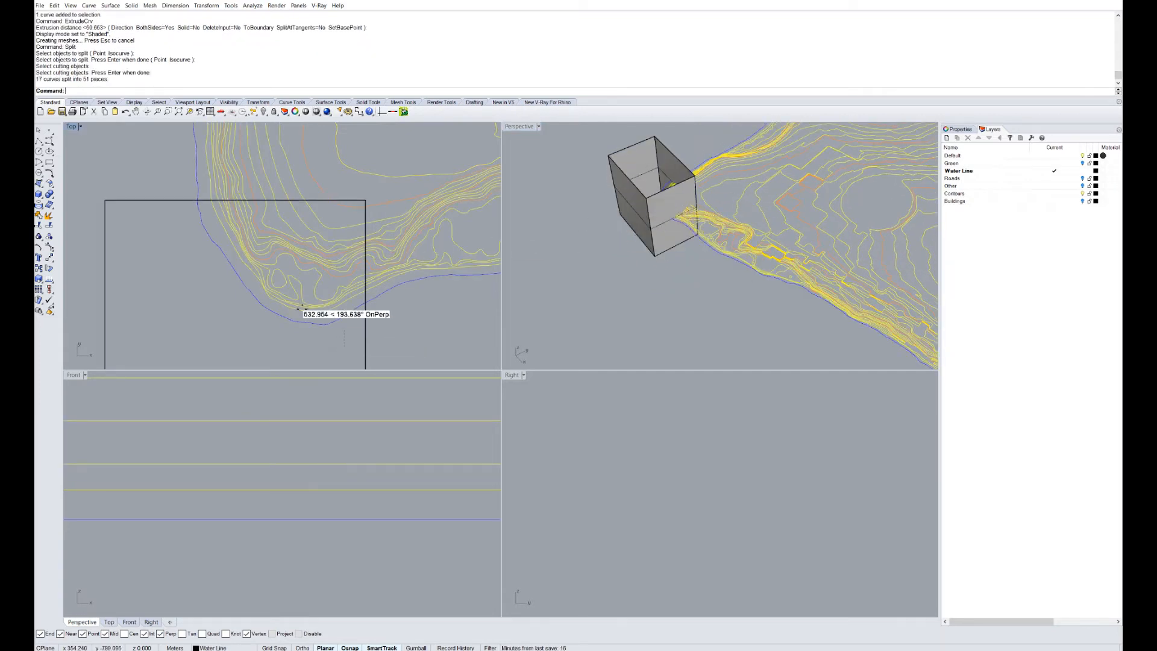
Delete the box and window-select the cut curves inside the rectangle.
drag(197, 223, 184, 216)
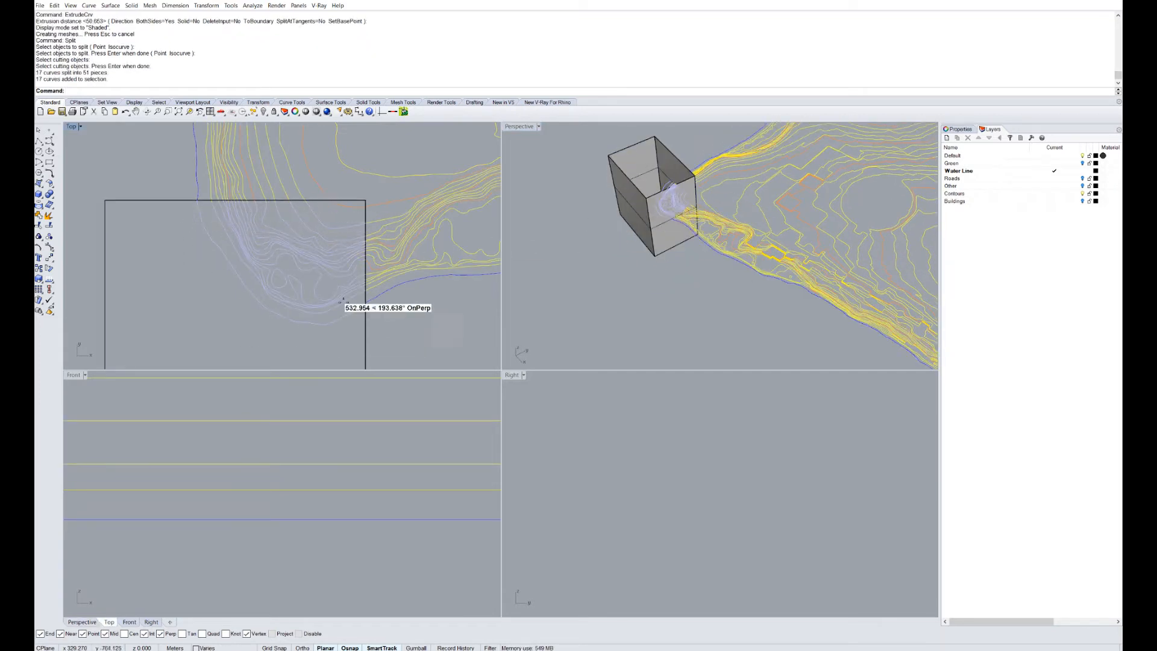
drag(353, 332, 217, 206)
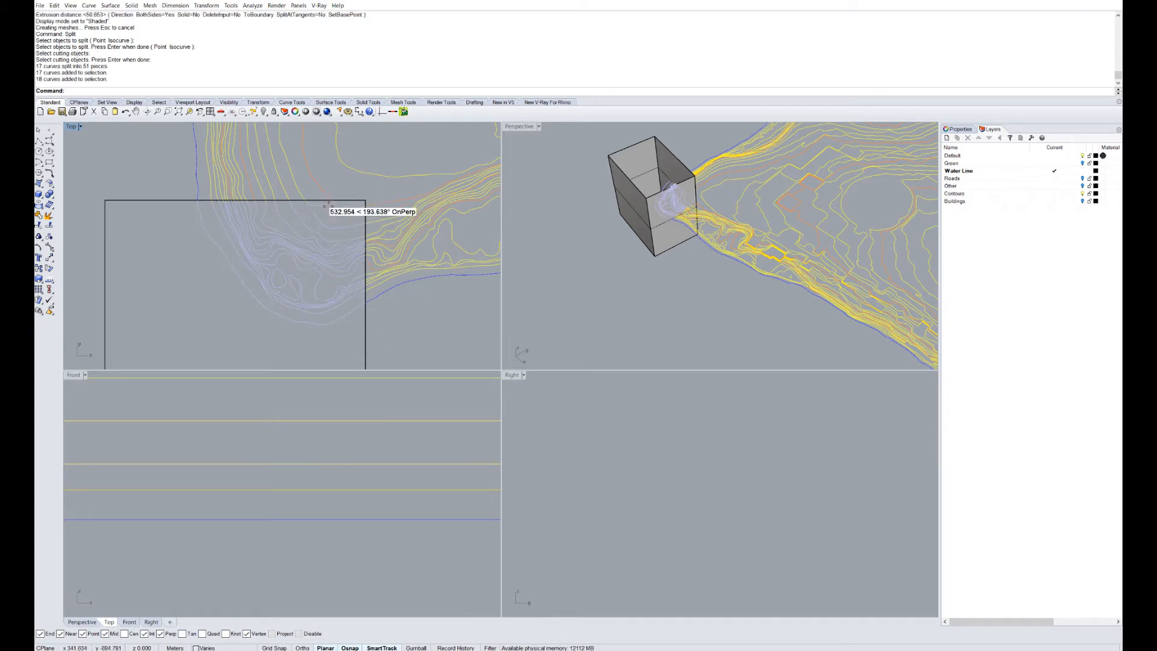
scroll(639, 227, up, 5)
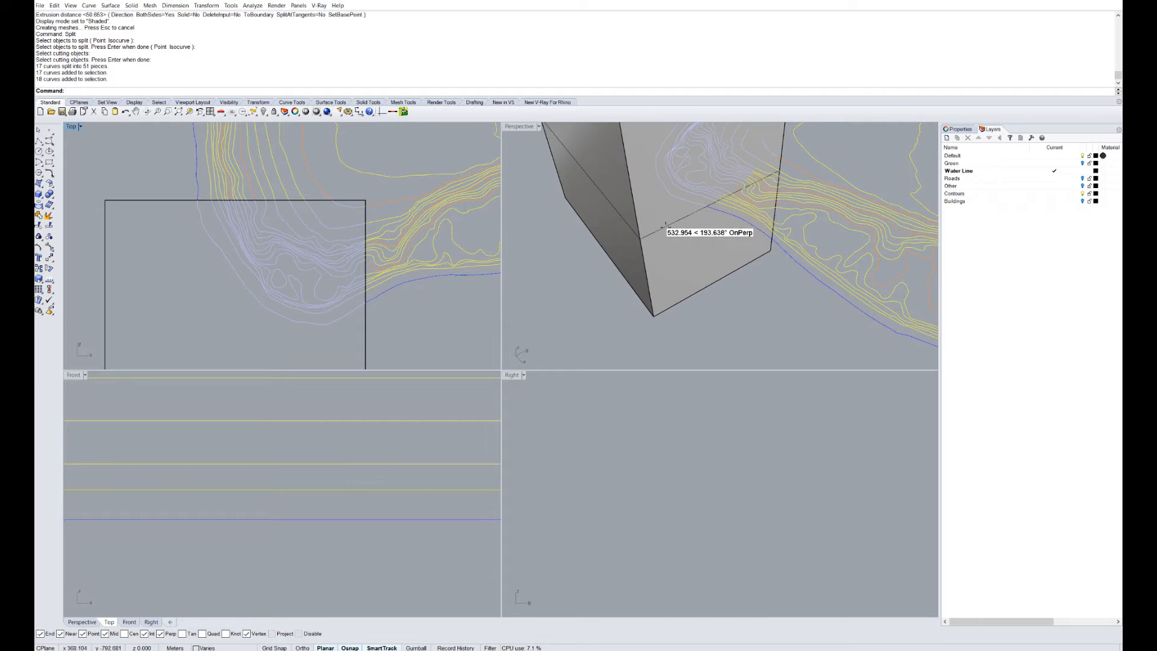
scroll(663, 226, down, 5)
click(640, 271)
key(Delete)
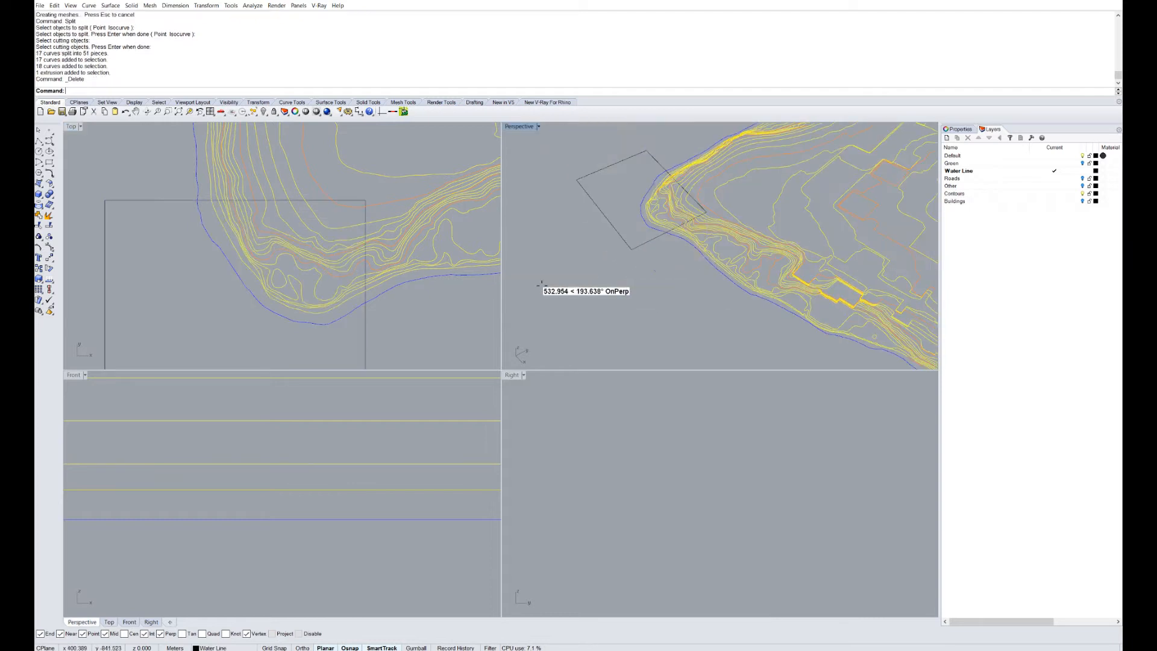
scroll(255, 197, down, 3)
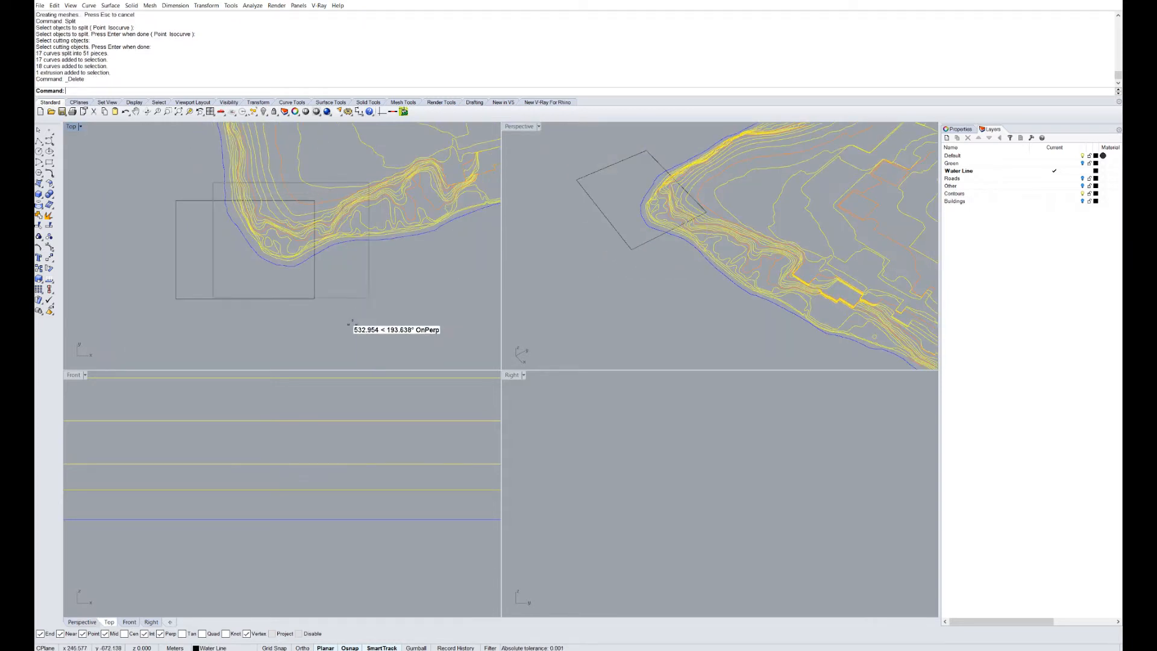
drag(213, 183, 369, 297)
Add the rectangle, invert the selection, hide the rest, and orbit the maximized Perspective view.
shift+click(311, 297)
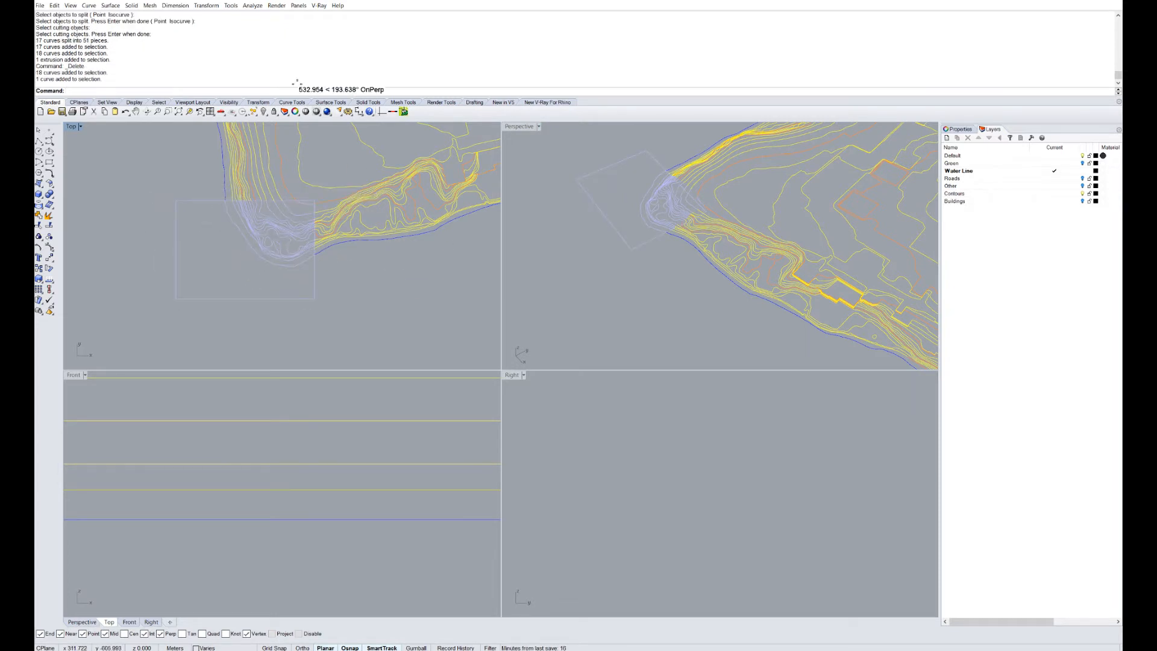
key(Return)
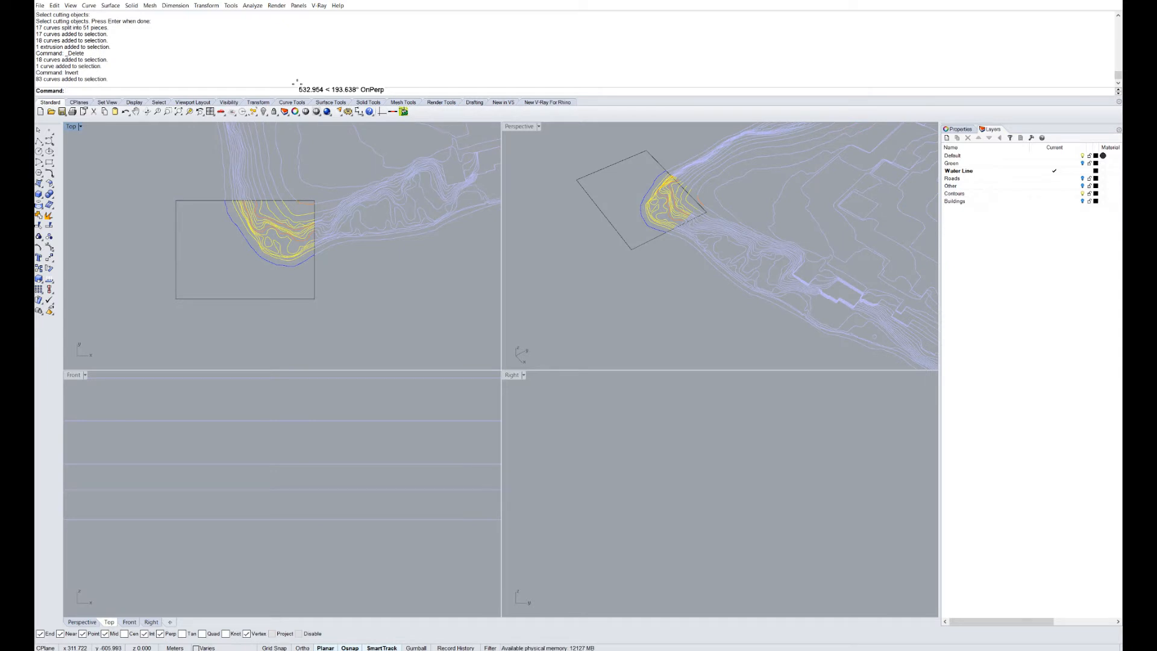
key(Return)
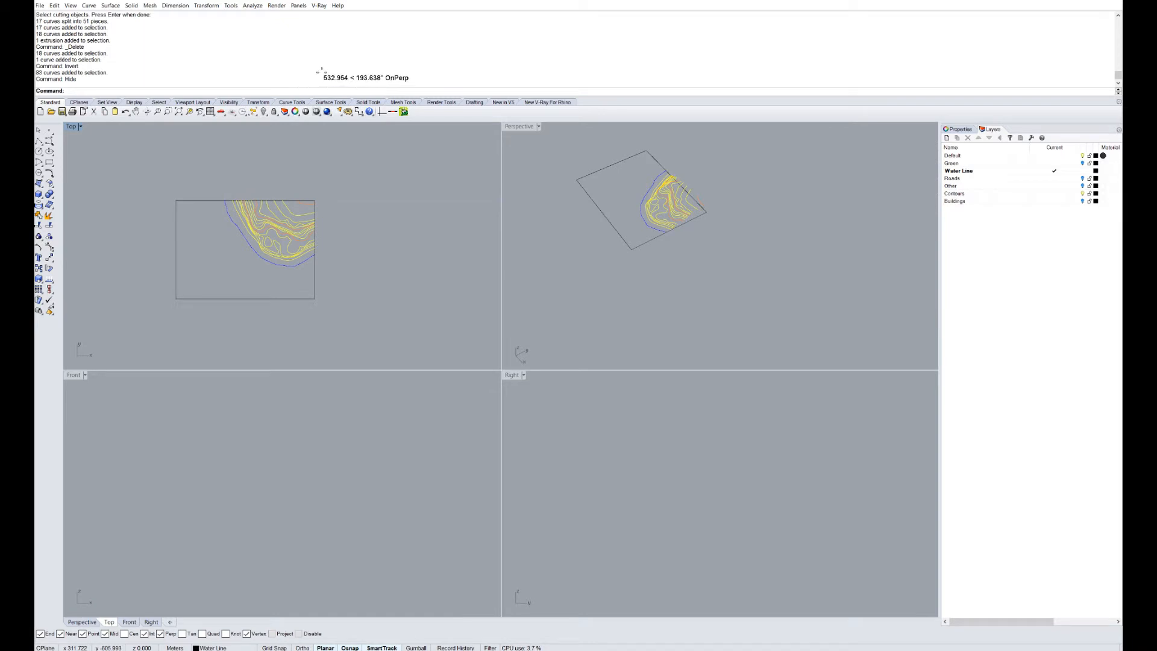
double_click(510, 126)
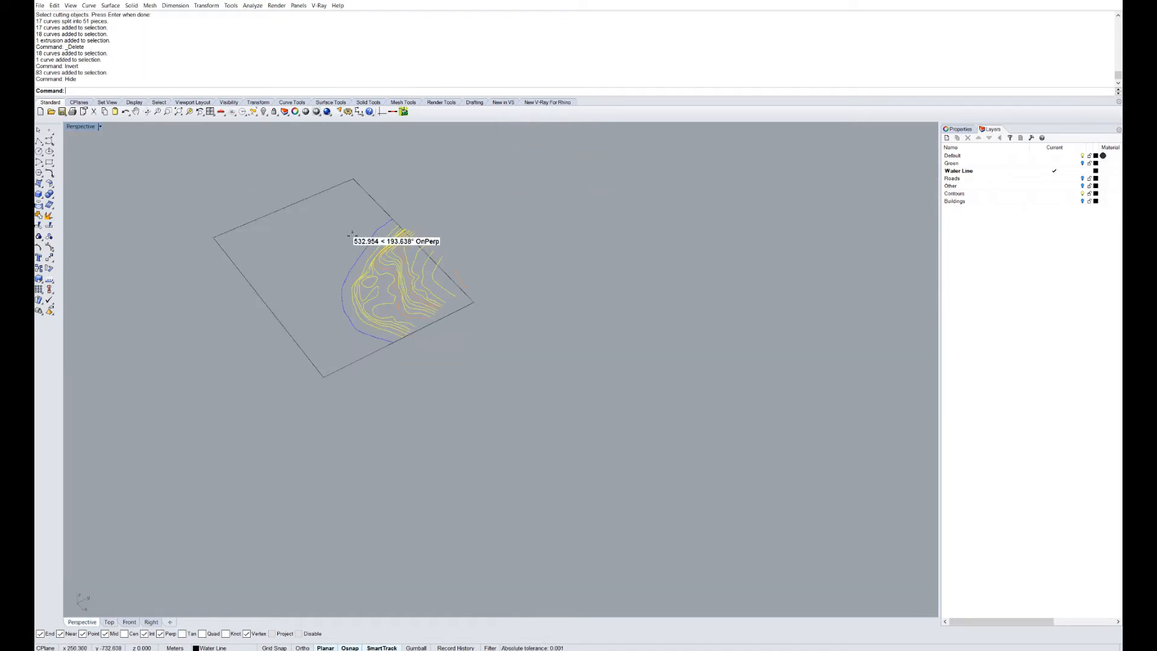
right_drag(350, 234, 675, 244)
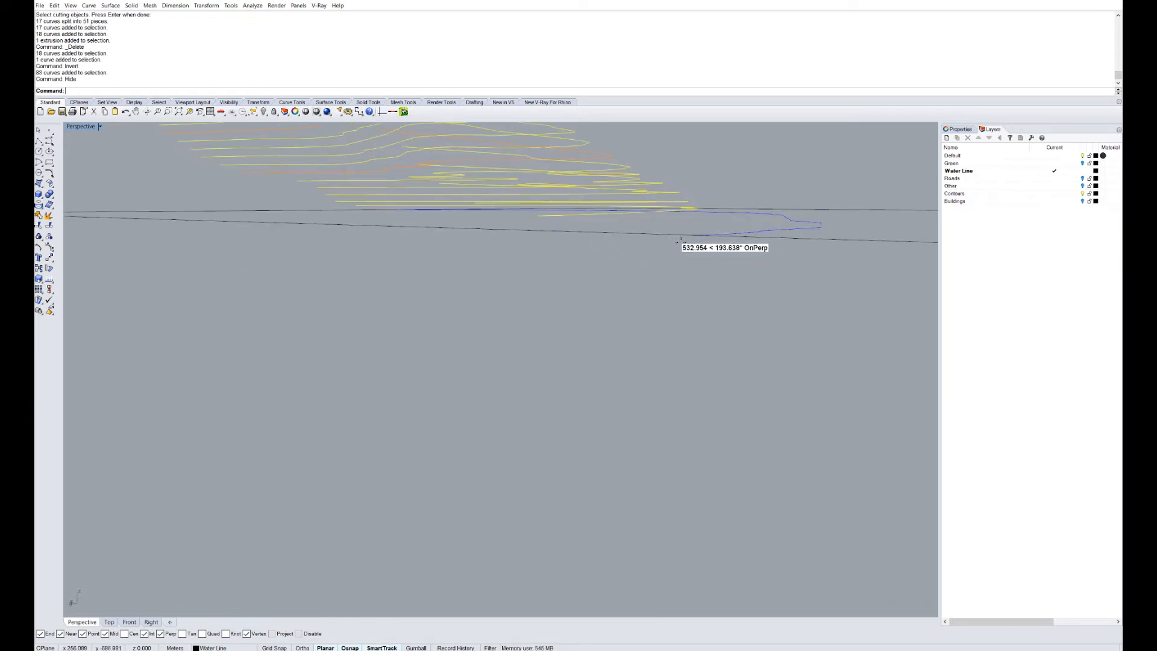
Restore four viewports and zoom the Front view to fit all curves.
double_click(82, 126)
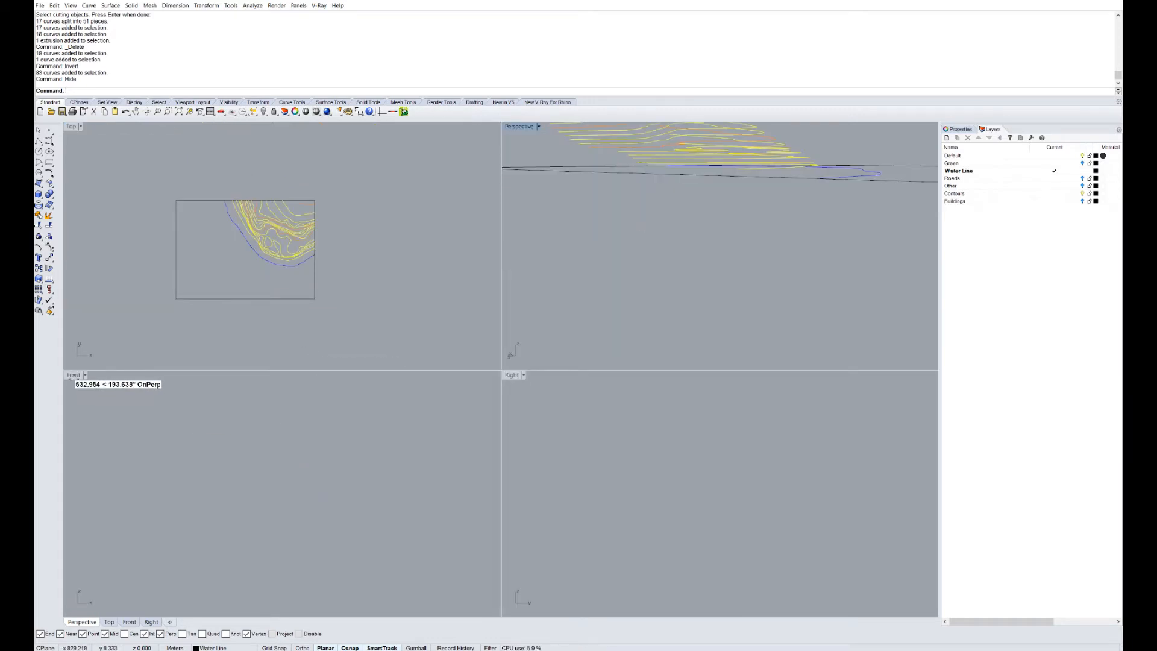
key(ctrl+a)
key(ctrl+a)
text(z)
key(Return)
text(s)
key(Return)
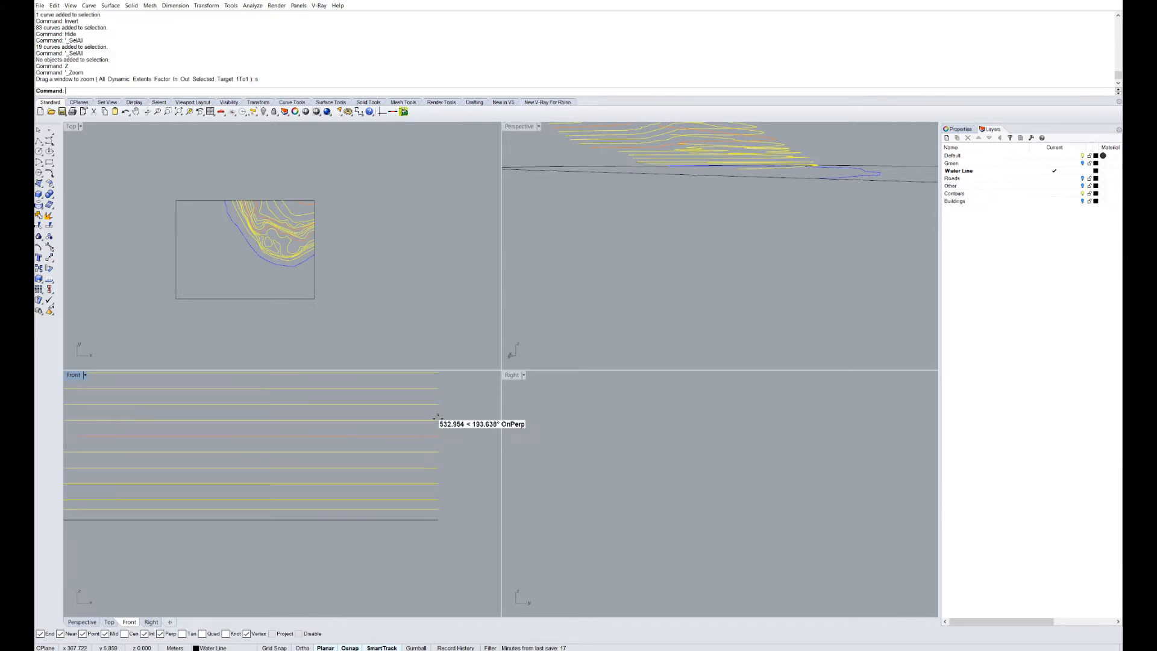
scroll(433, 441, down, 4)
scroll(435, 538, up, 18)
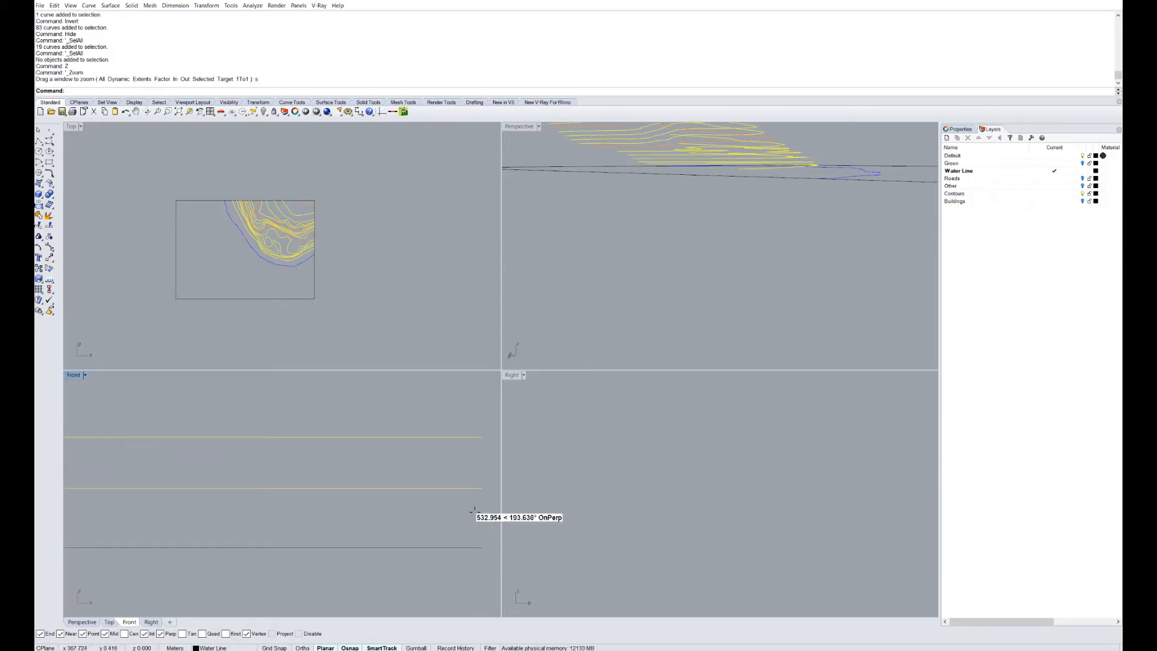
scroll(376, 538, down, 3)
scroll(371, 524, down, 4)
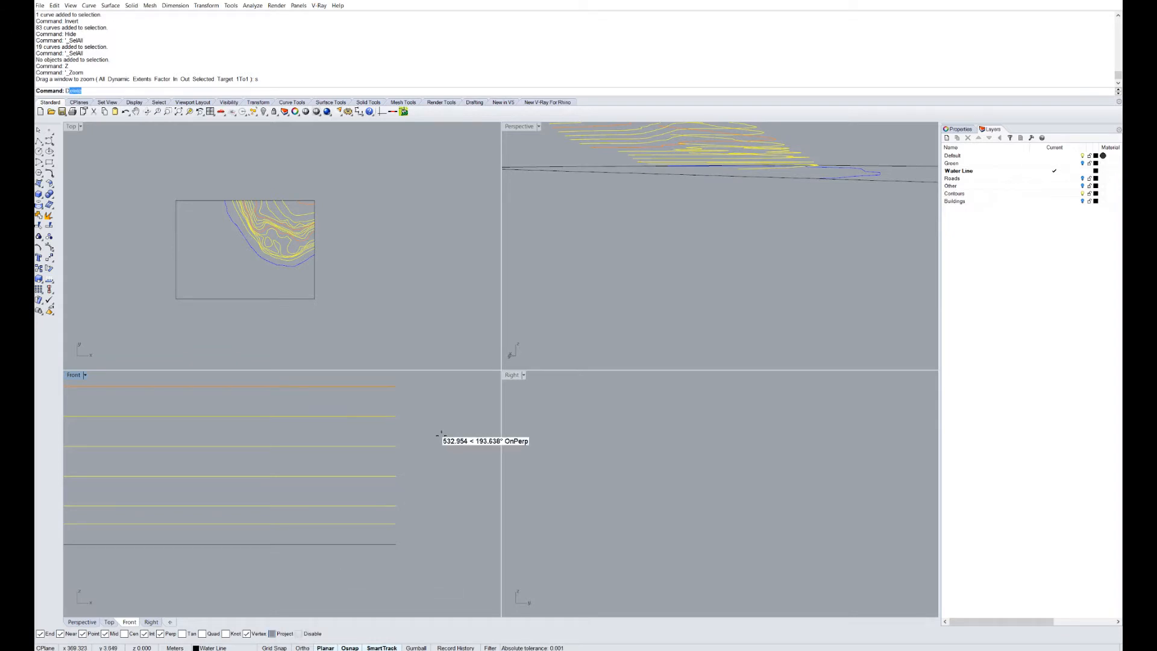
Measure 1.000 m between contours and 1.290 m down to the bottom line.
key(Return)
click(395, 475)
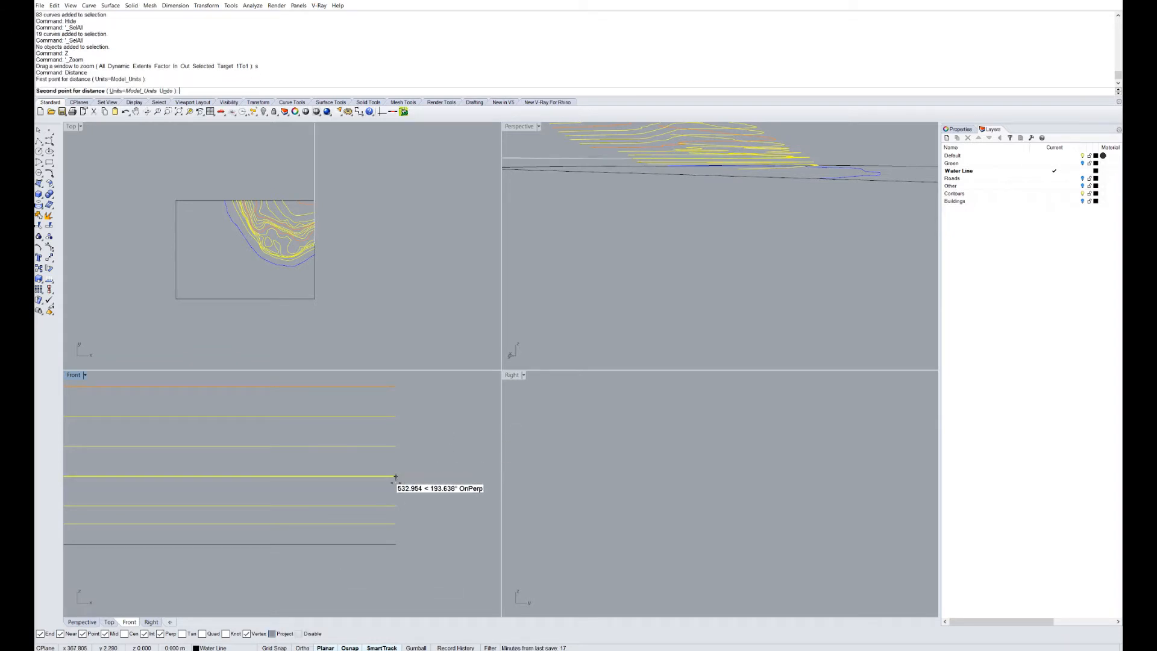
click(396, 506)
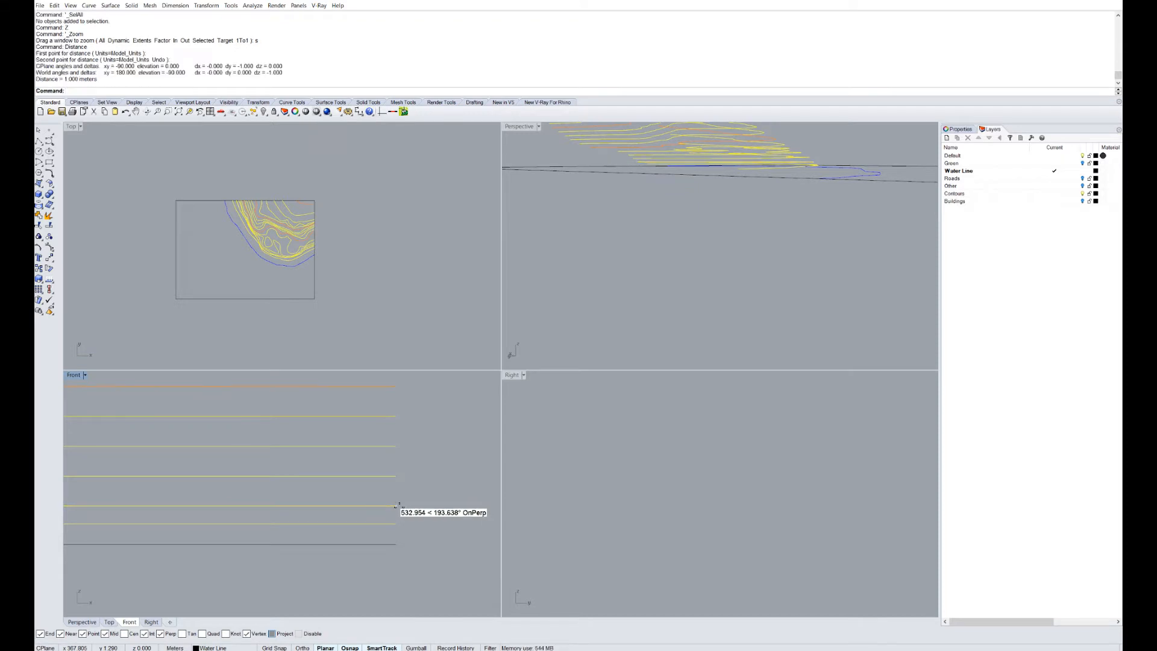
key(Return)
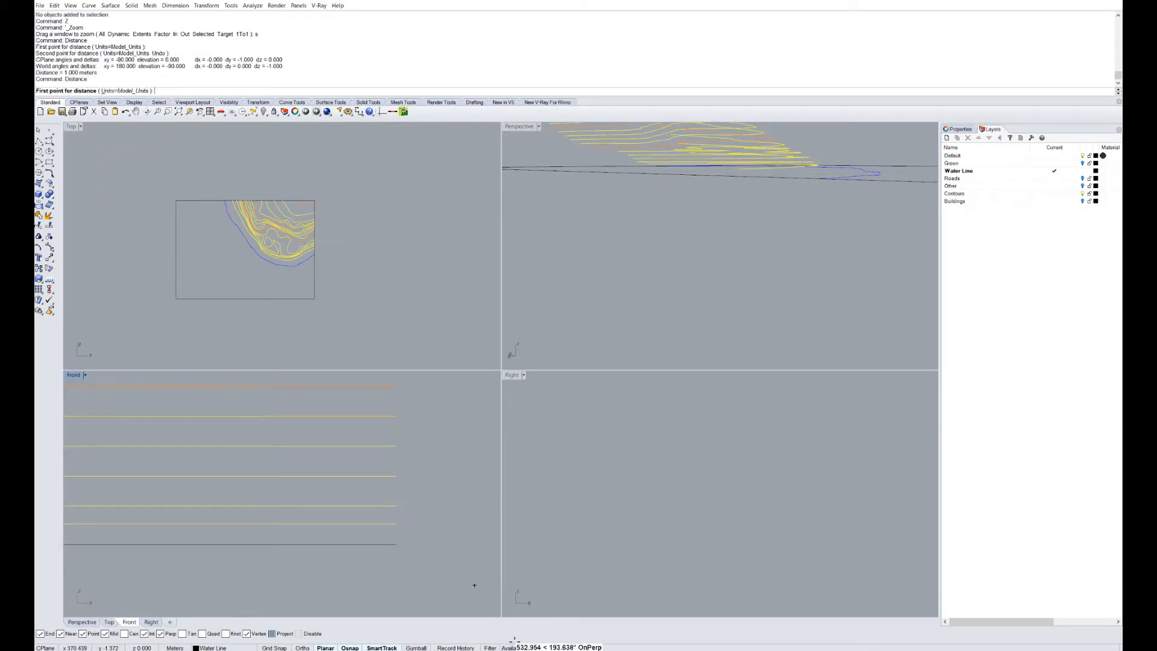
click(394, 509)
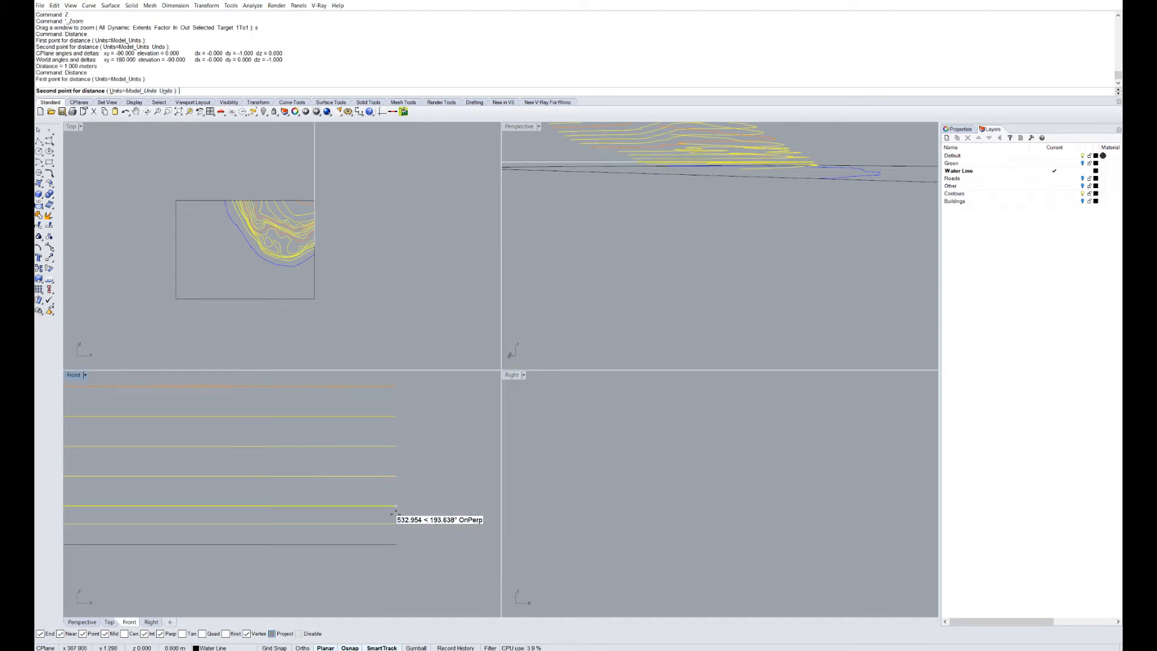
click(397, 544)
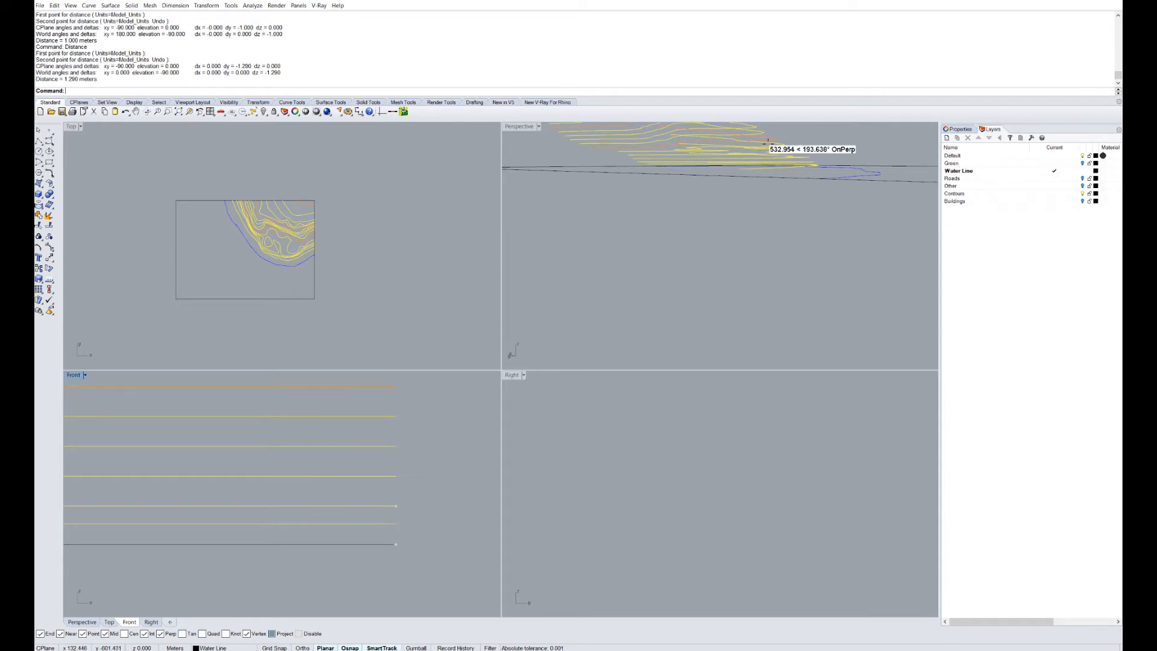
right_drag(693, 229, 692, 235)
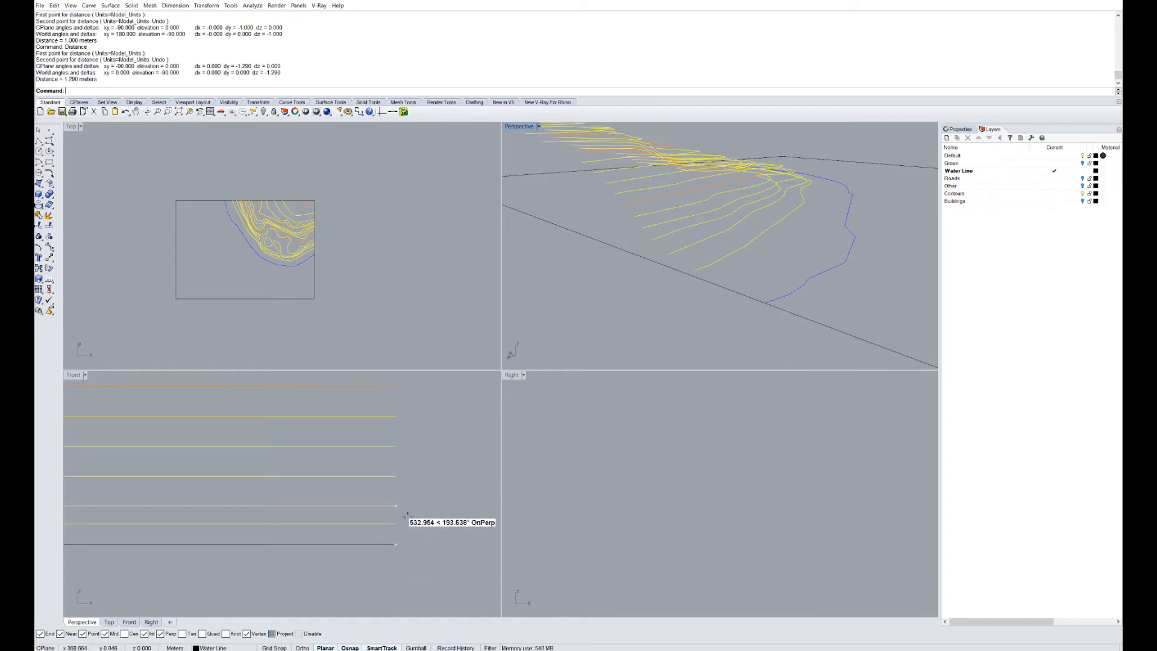
Orbit the Perspective view and select a contour curve and the water line.
right_drag(763, 284, 631, 328)
click(702, 223)
click(719, 247)
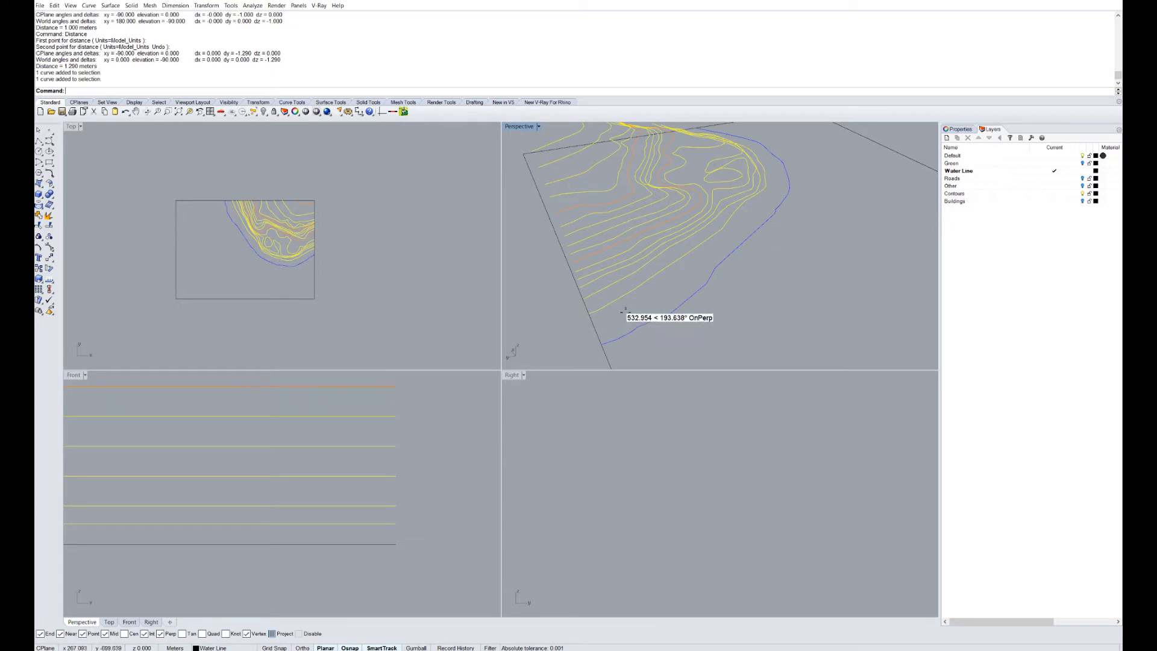
right_drag(749, 206, 731, 257)
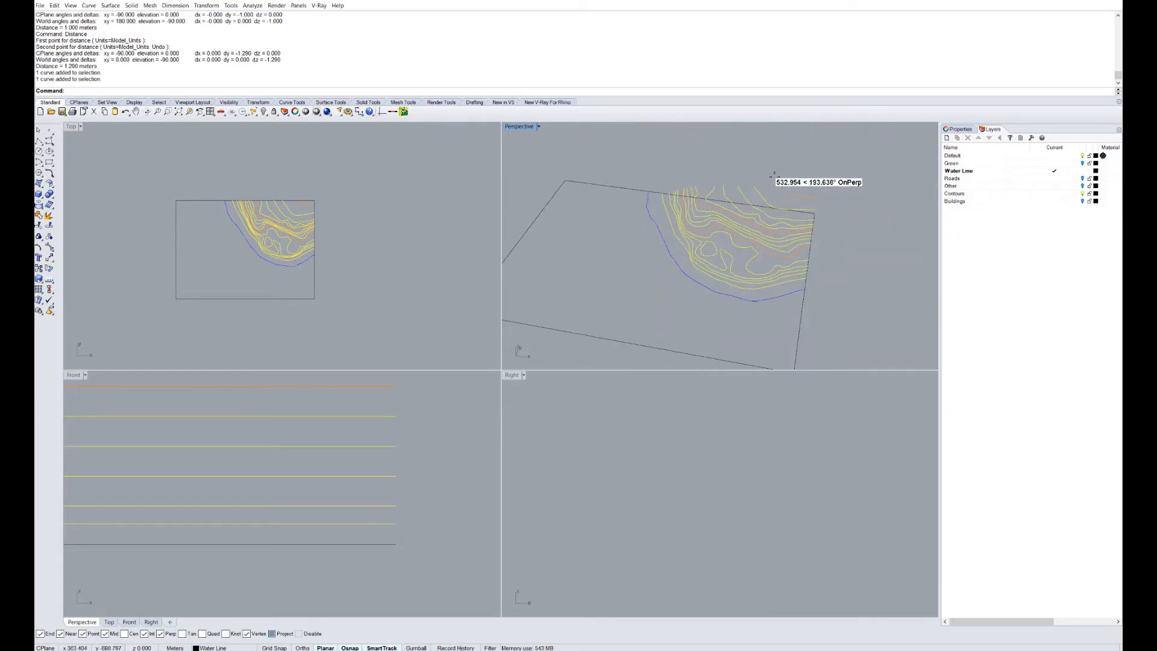
scroll(708, 277, up, 5)
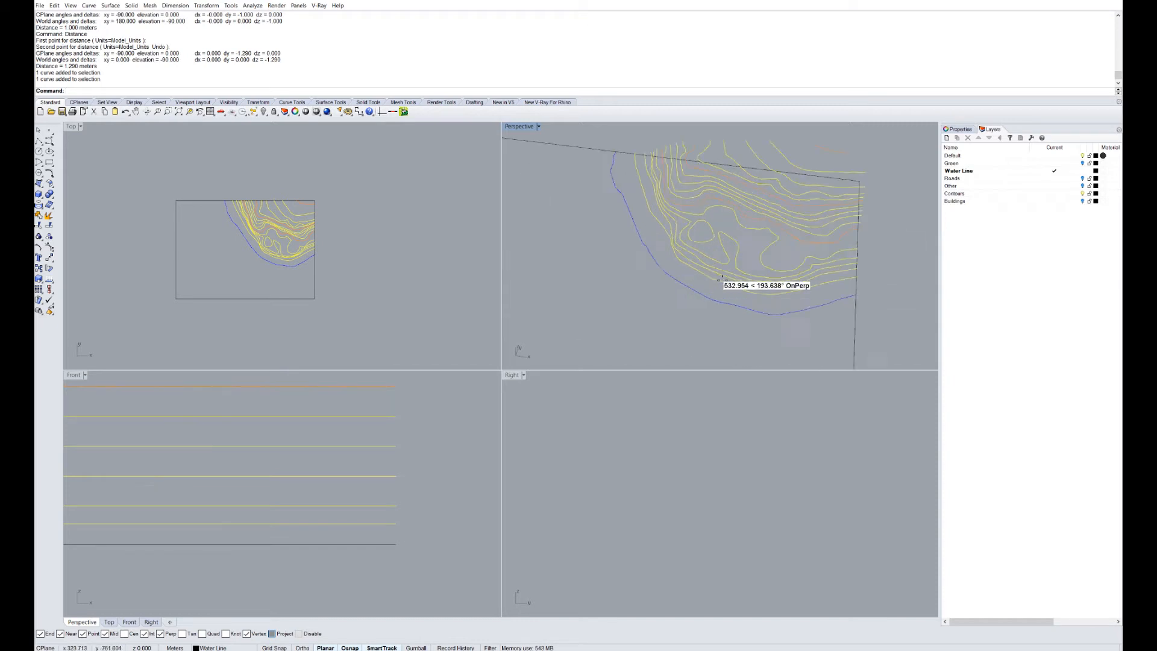
right_drag(761, 294, 750, 289)
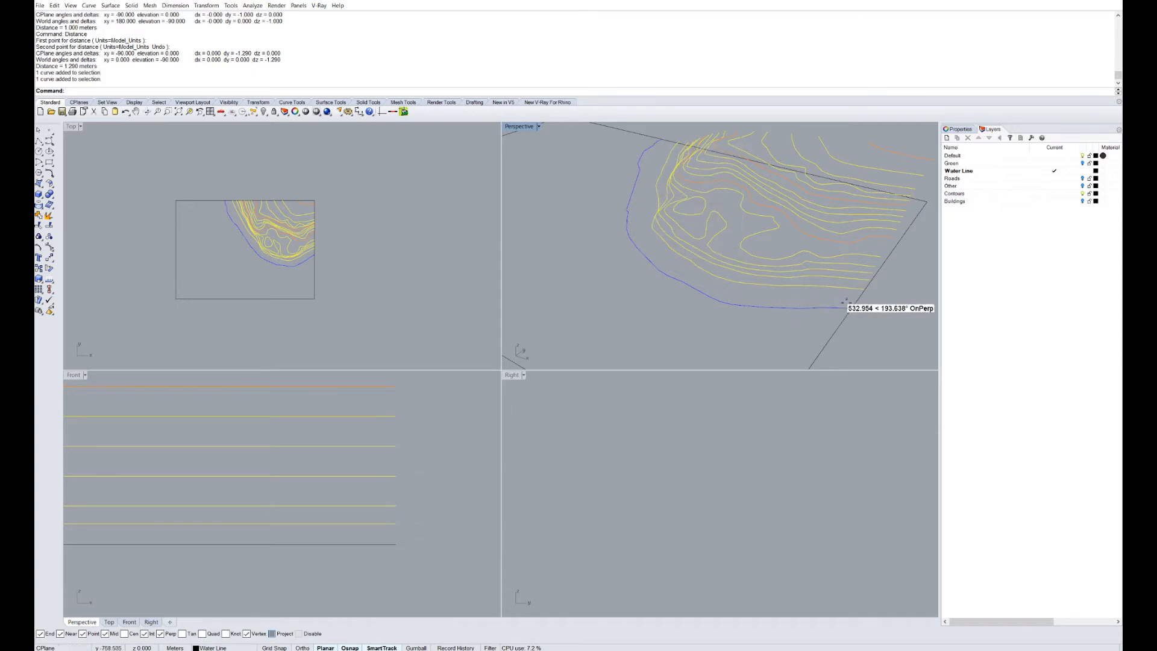
scroll(662, 289, up, 3)
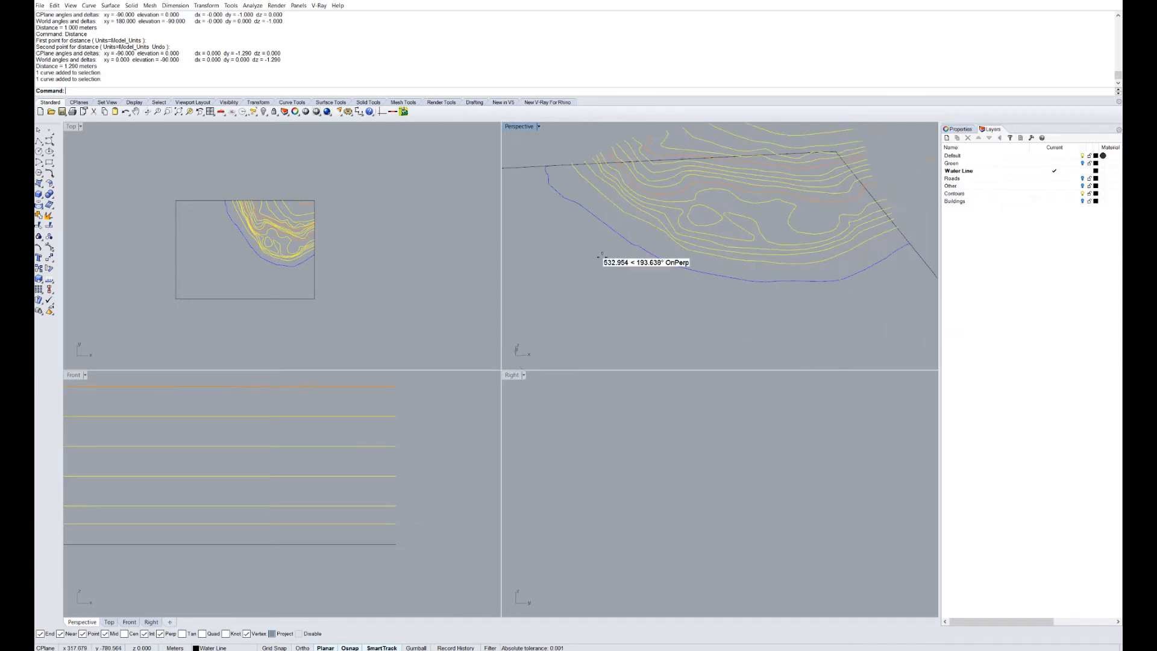
Maximize the Perspective view and select the rectangular boundary curve.
double_click(520, 126)
scroll(618, 398, down, 8)
right_drag(622, 399, 668, 427)
scroll(652, 414, up, 4)
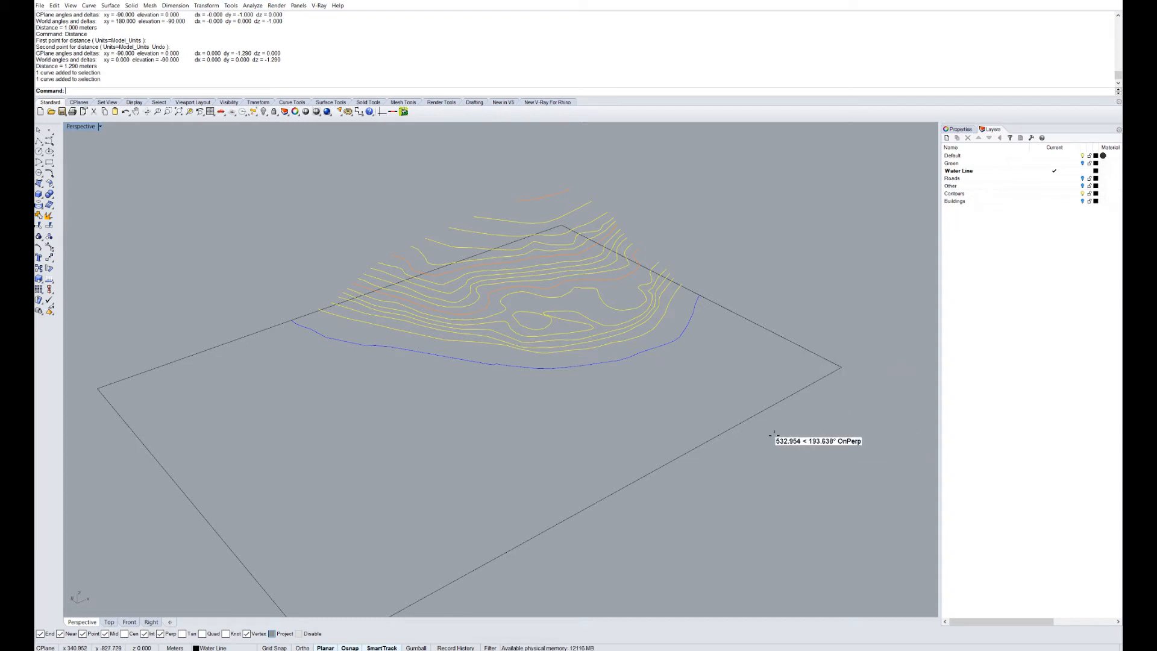
click(740, 417)
Create a planar surface from the rectangle and window-select the 18 contour curves.
right_drag(741, 417, 650, 412)
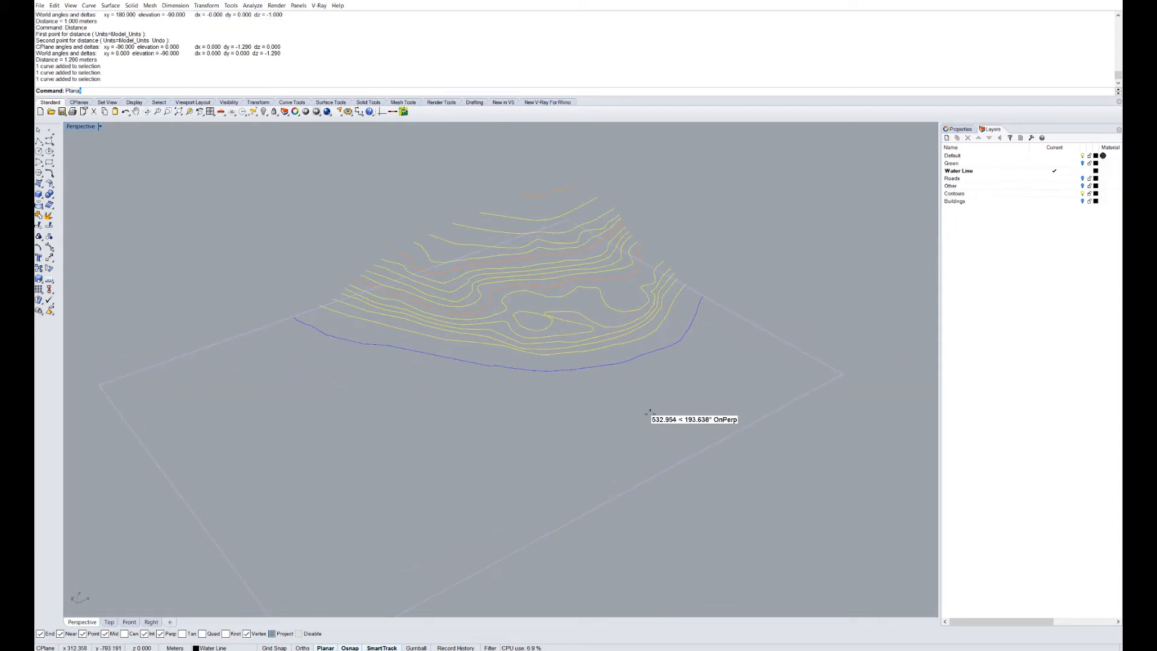
key(Return)
right_drag(651, 412, 559, 381)
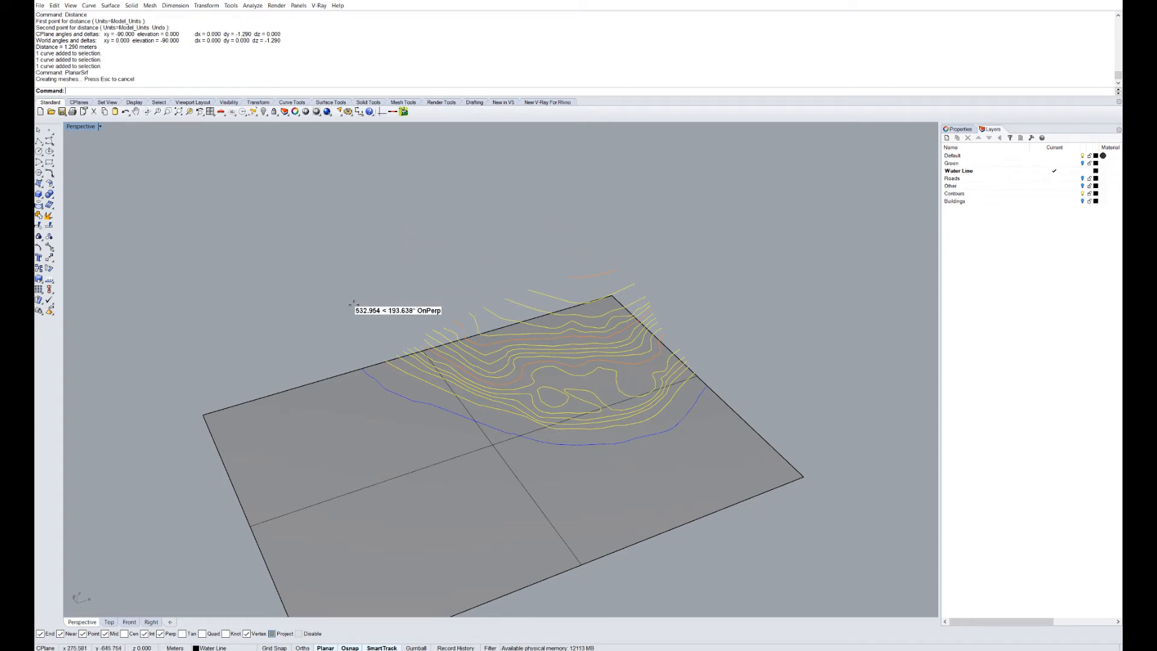
drag(337, 234, 704, 476)
scroll(614, 366, up, 5)
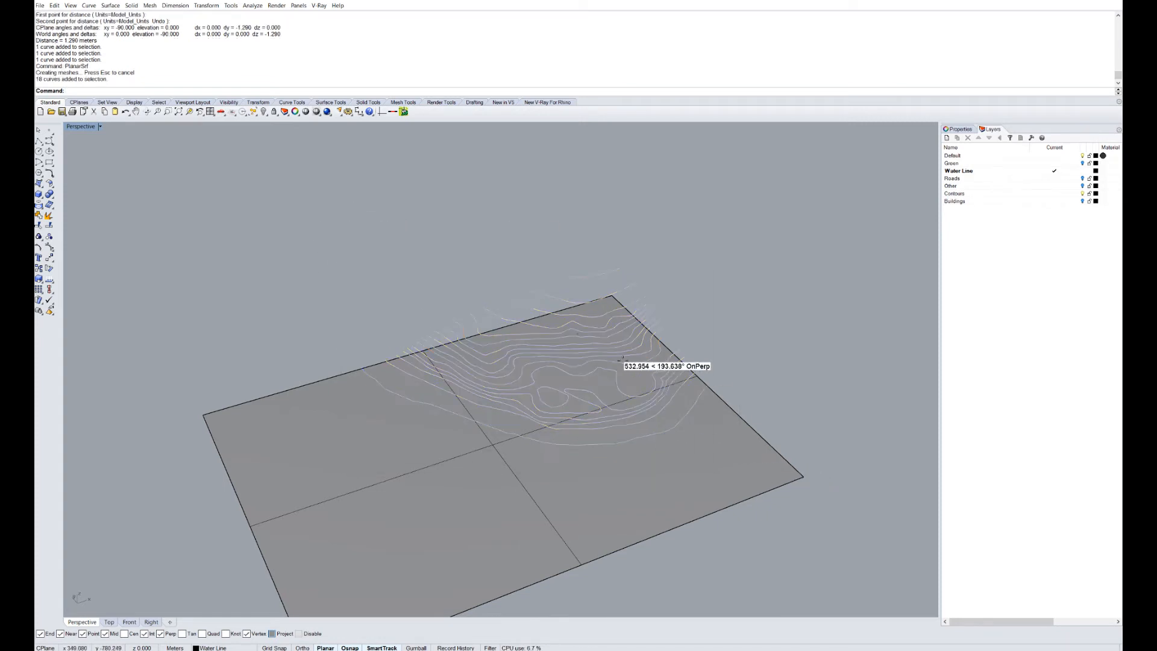
scroll(550, 412, down, 2)
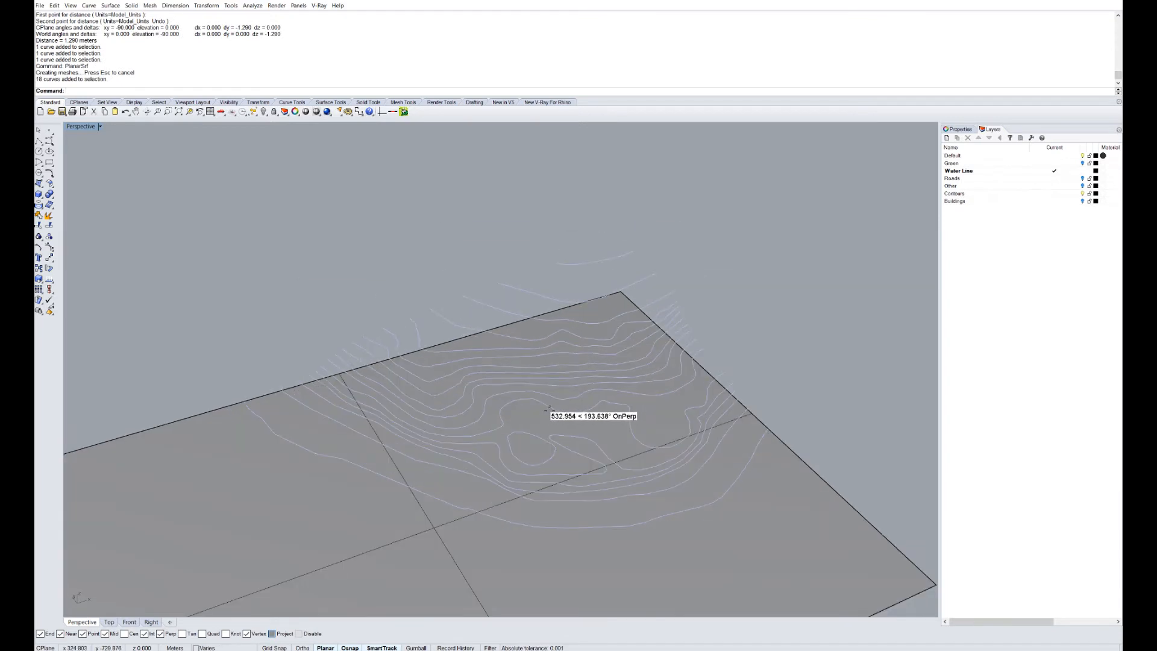
text(ExtractIsocurve)
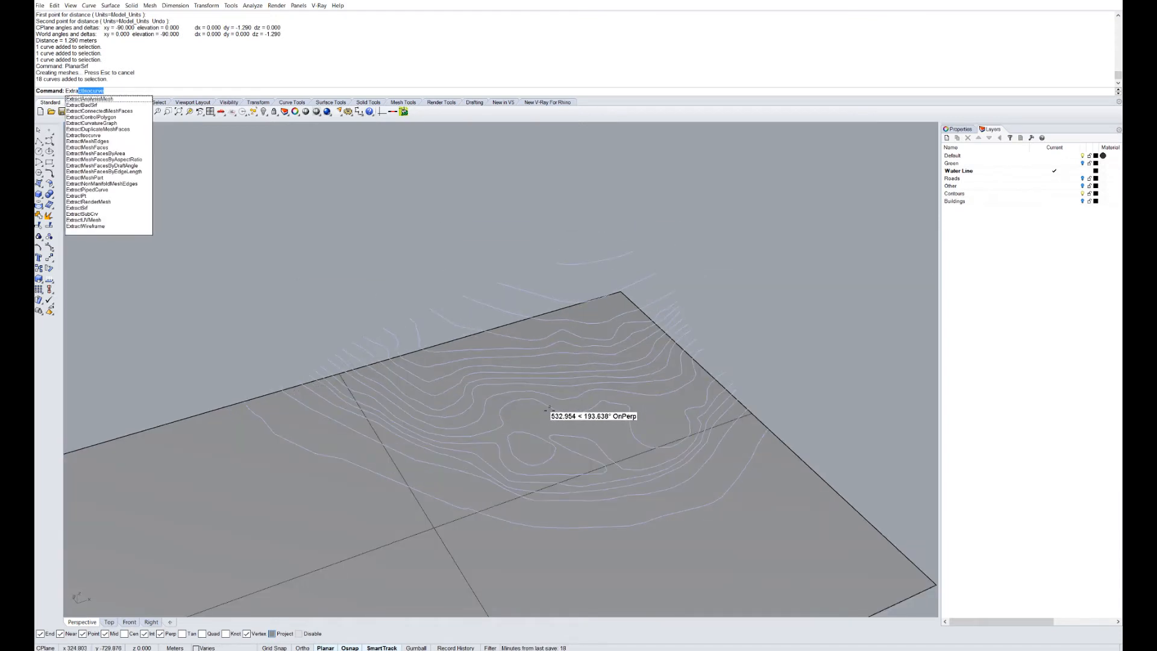
Run ExtractPt on the selected contours to create 442 points, then zoom to inspect them.
click(77, 195)
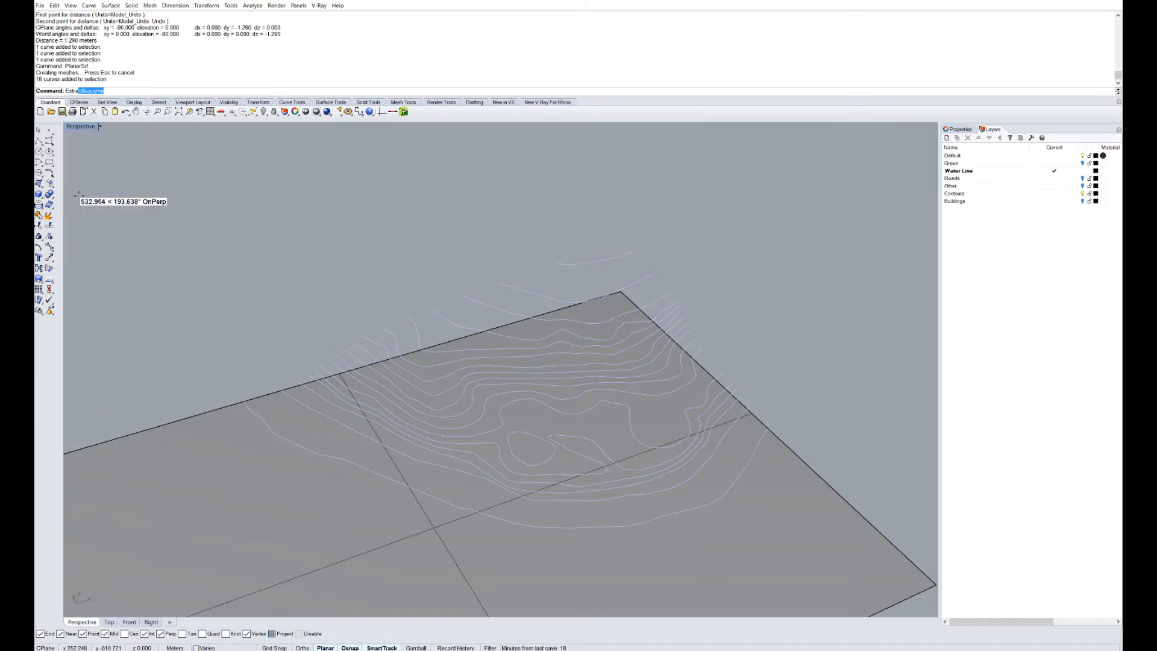
scroll(616, 265, up, 5)
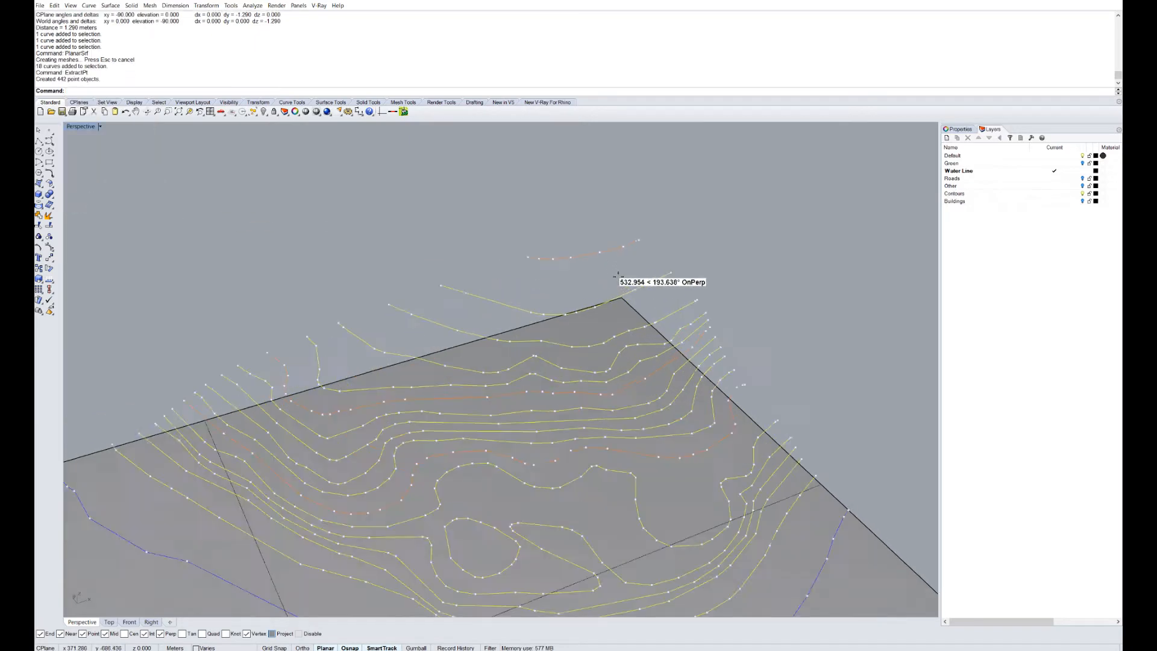
scroll(686, 312, down, 3)
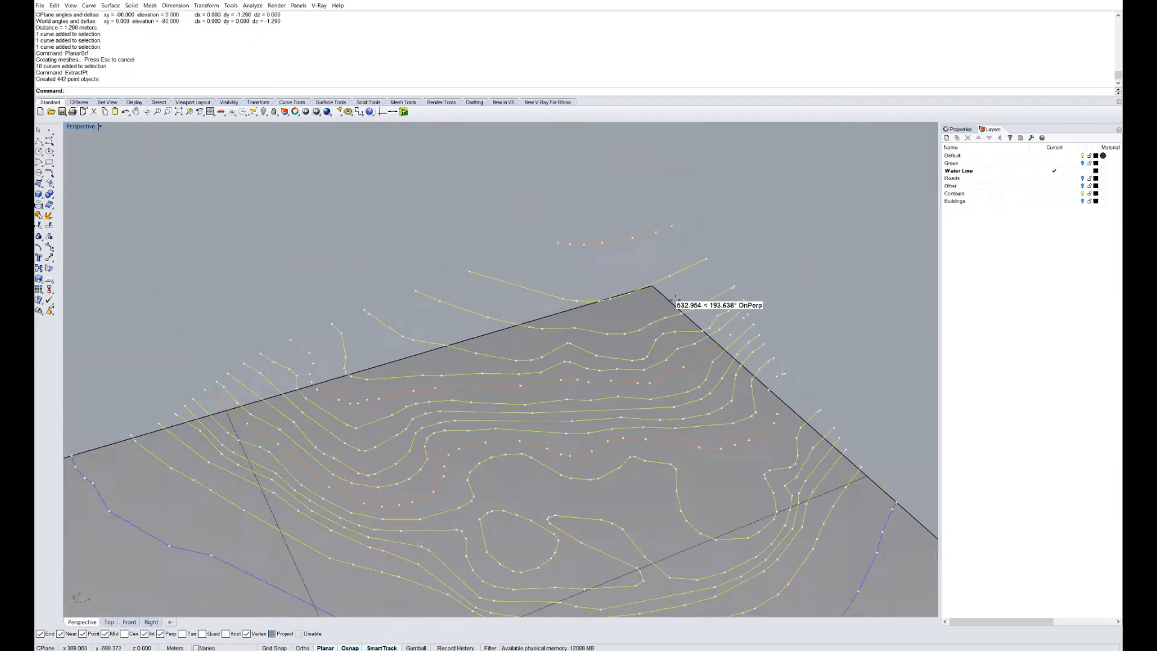
scroll(697, 472, up, 8)
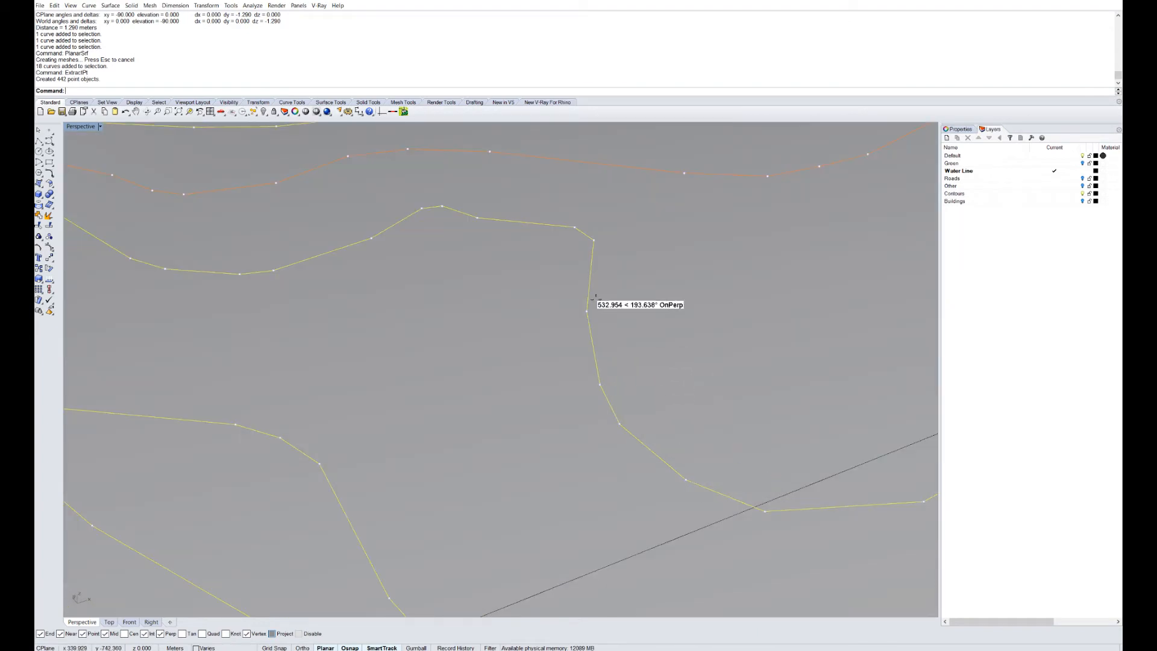
scroll(569, 287, down, 6)
scroll(612, 310, up, 3)
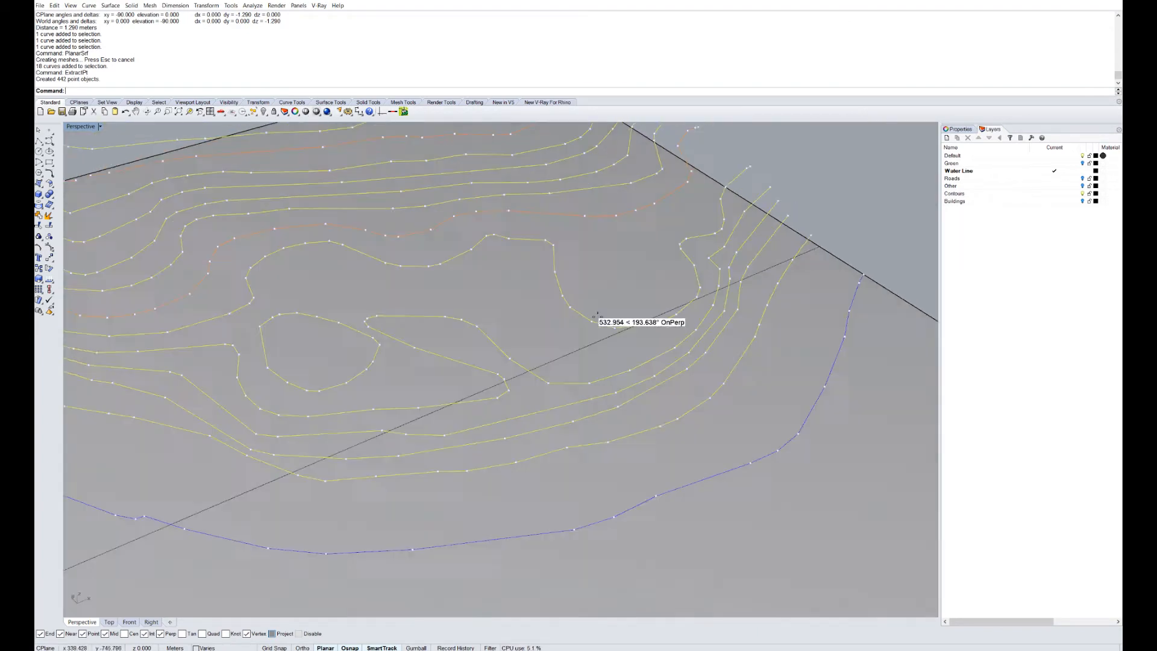
scroll(367, 349, up, 5)
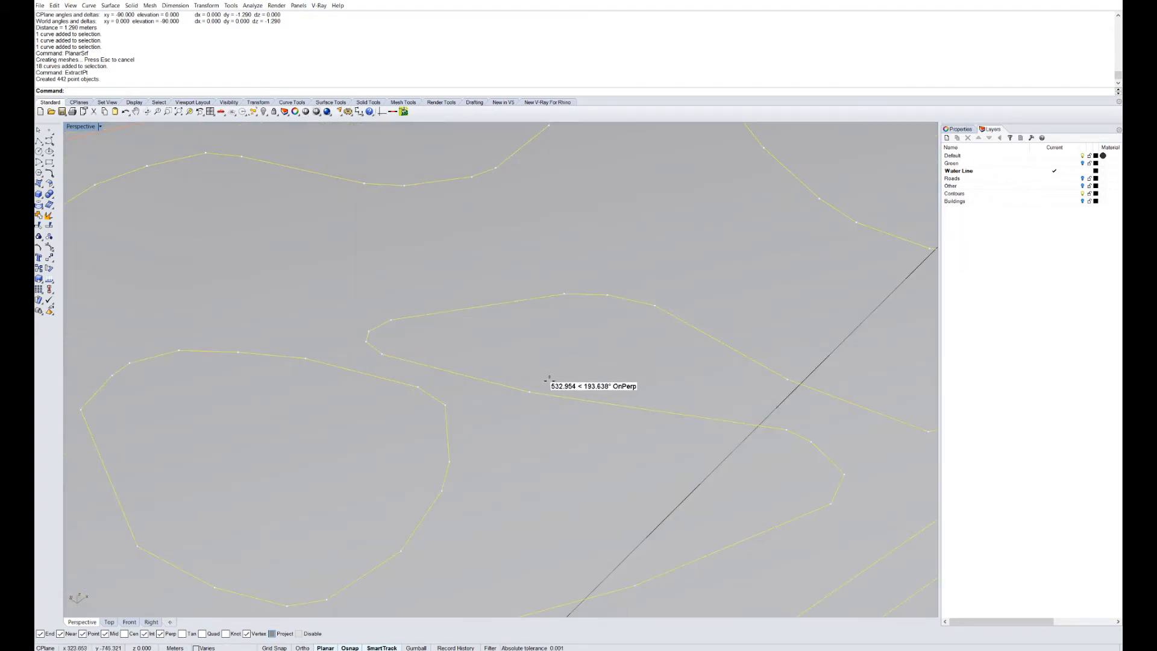
scroll(548, 381, down, 5)
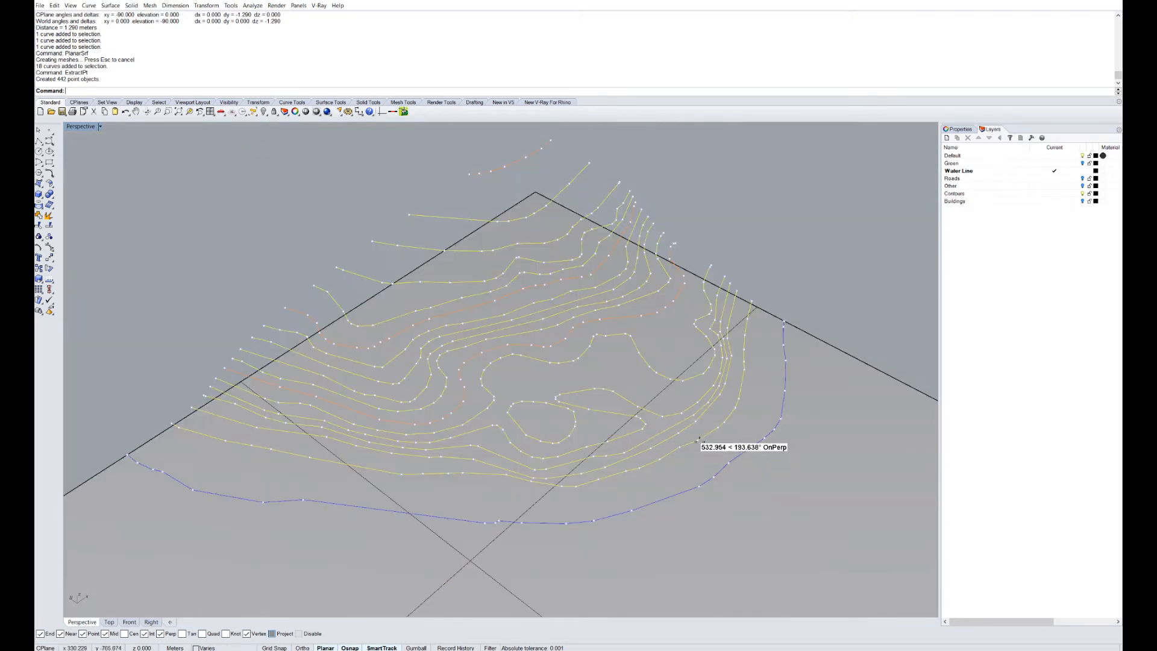
right_drag(699, 442, 686, 428)
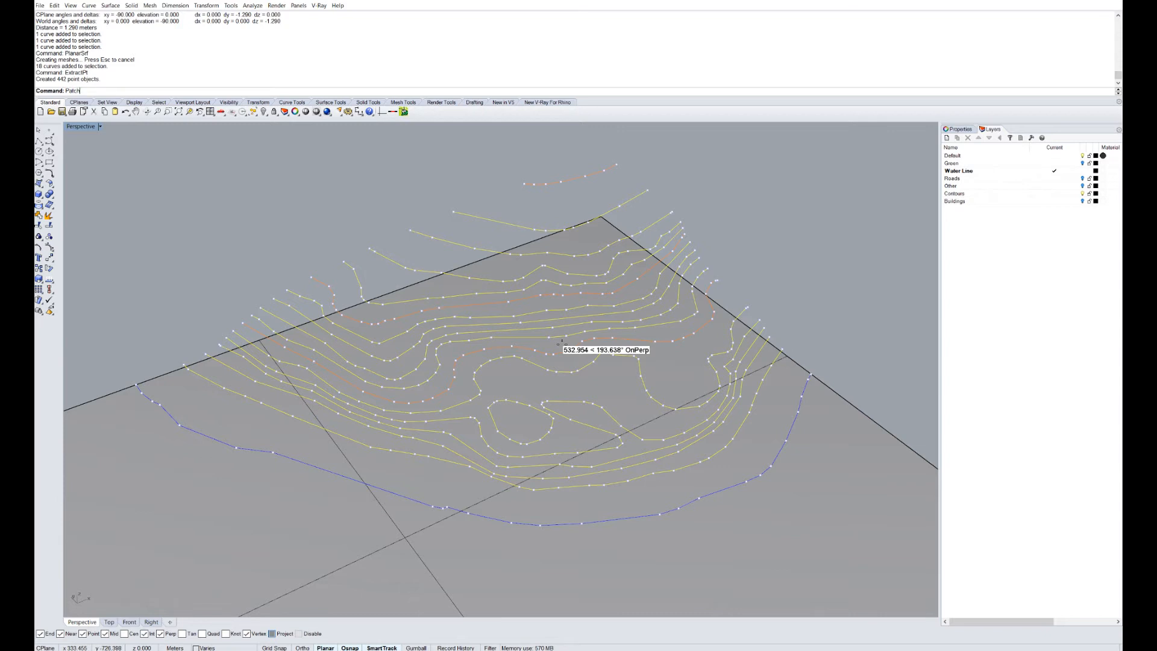
Start the patch surface at 30×30 spans and preview it with stiffness 0.1.
key(Return)
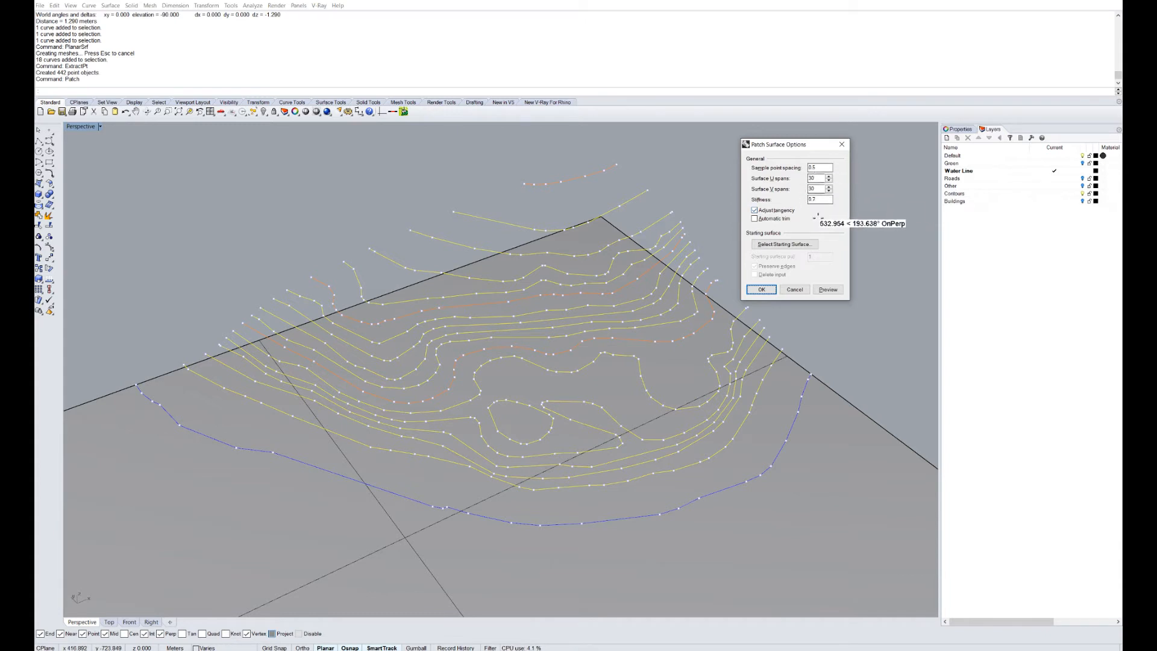
click(828, 289)
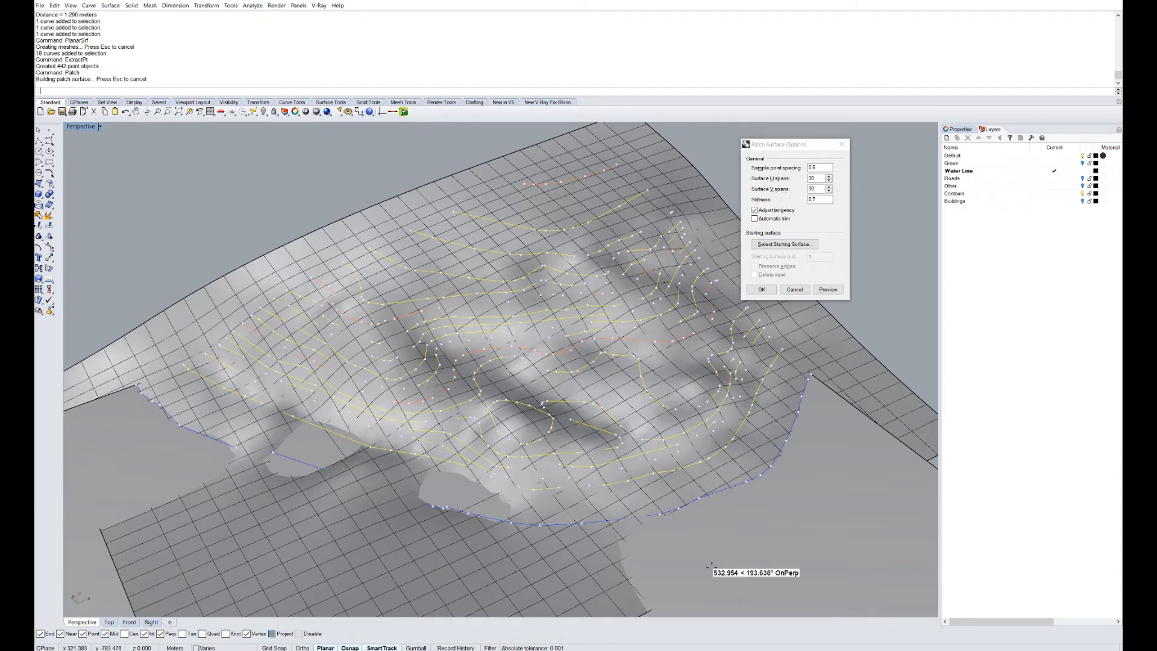
scroll(701, 458, up, 5)
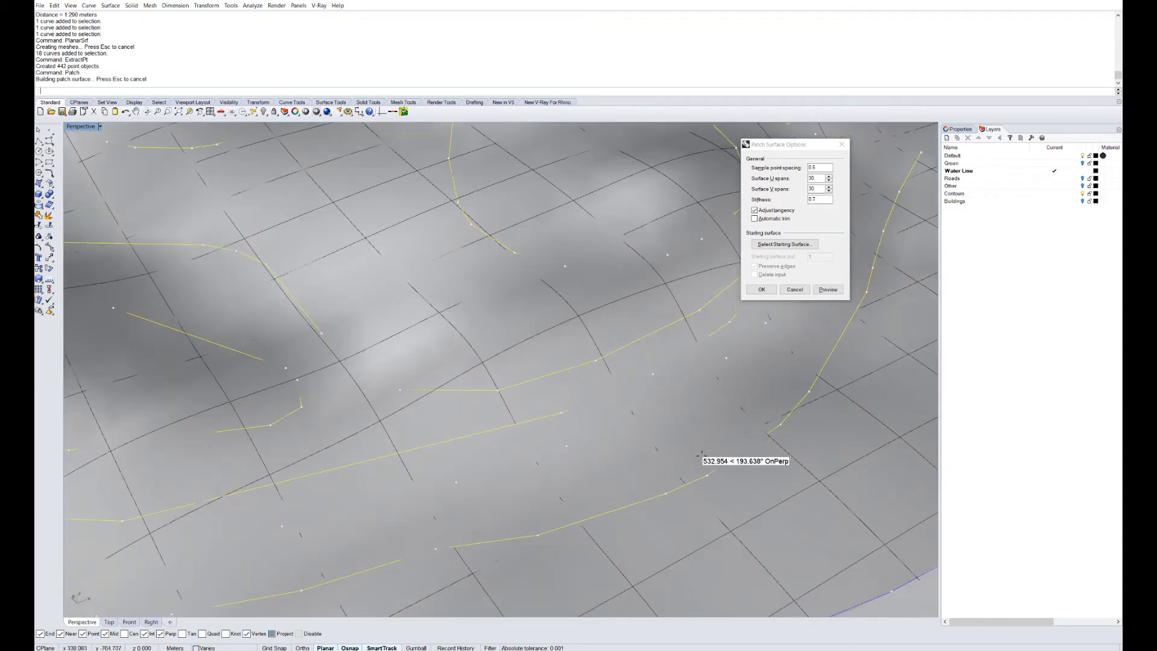
scroll(648, 420, down, 2)
scroll(649, 420, down, 3)
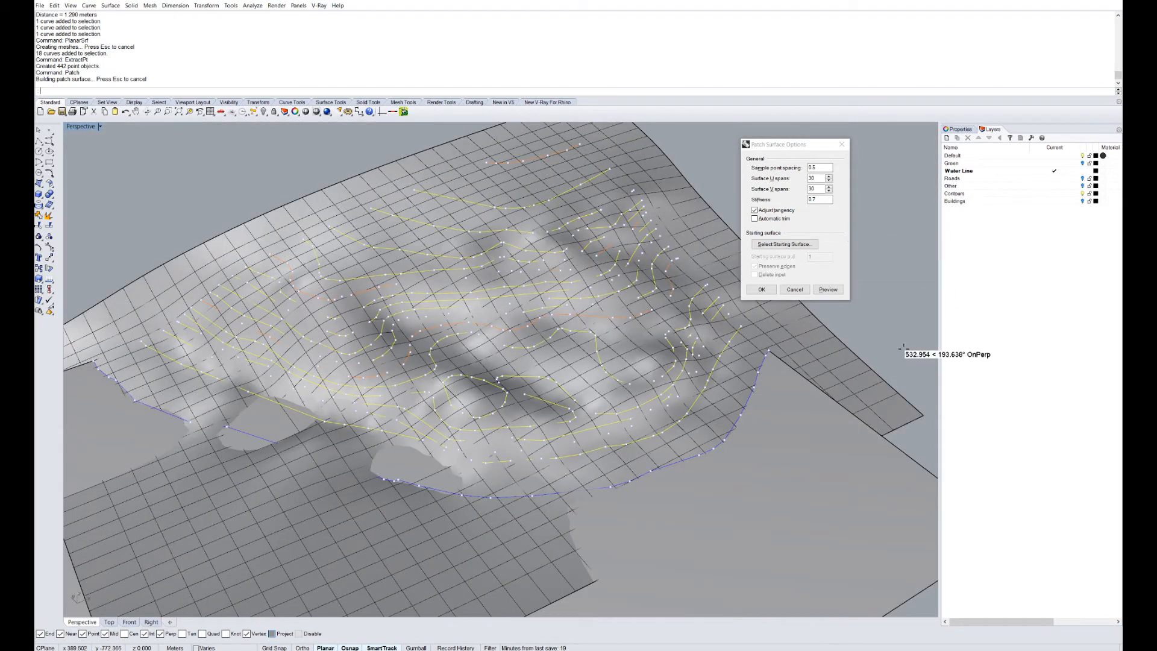
drag(822, 200, 769, 196)
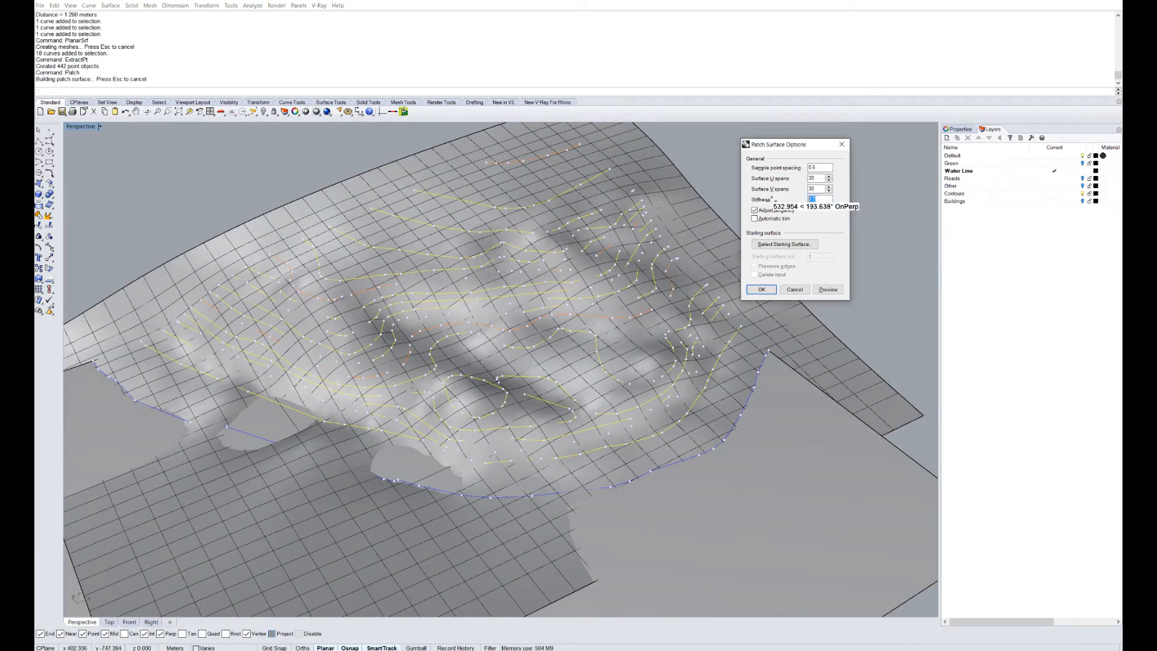
click(825, 289)
Inspect the 0.1 result, then preview the patch with stiffness 0.6.
scroll(548, 486, up, 2)
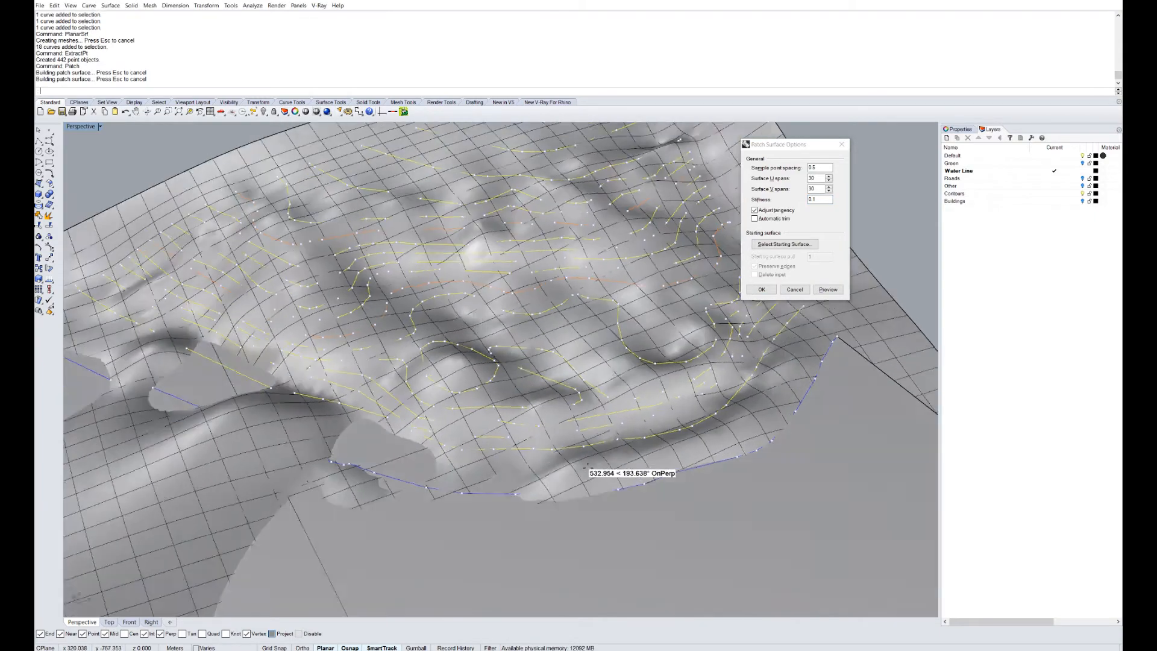
scroll(461, 395, down, 3)
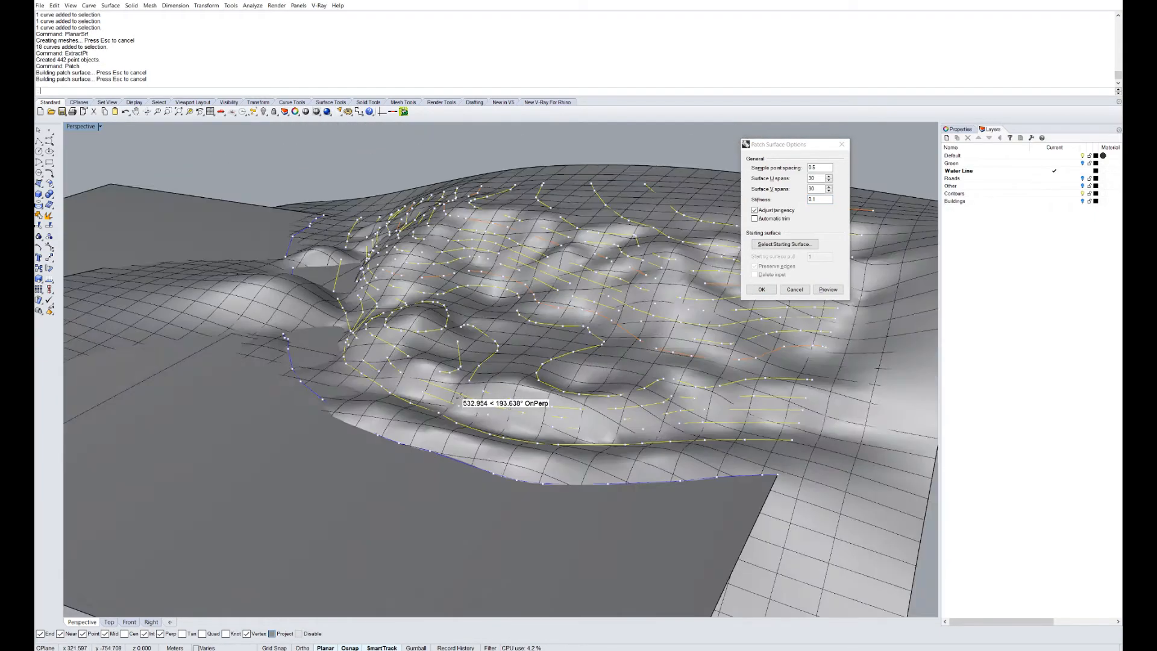
scroll(461, 395, up, 3)
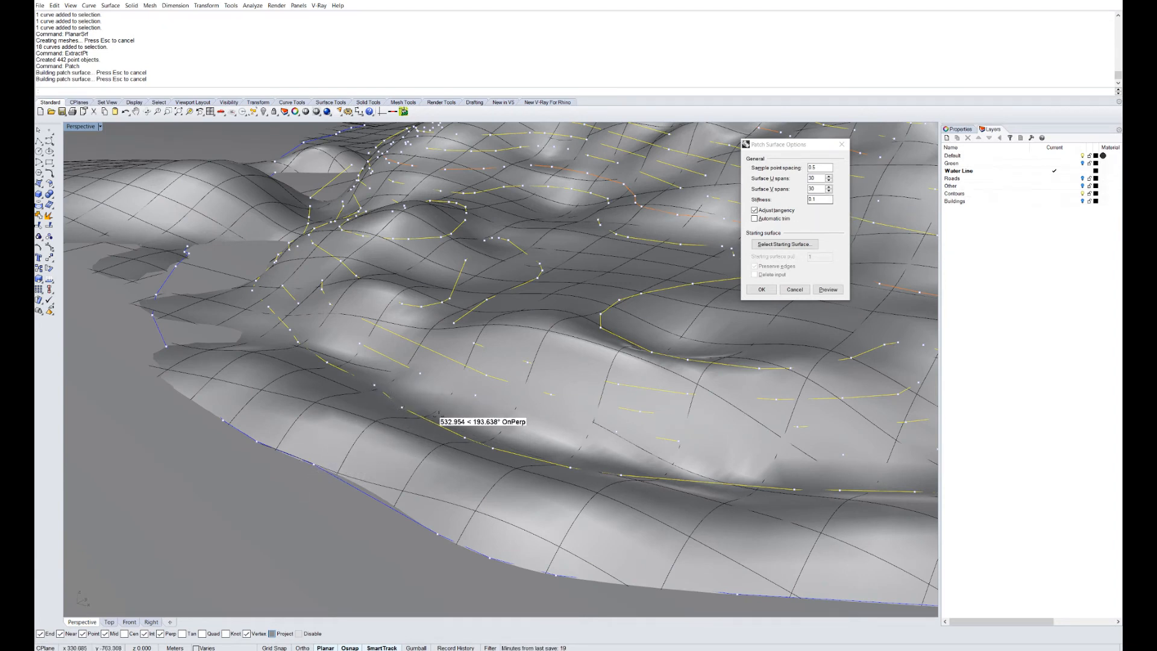
right_drag(384, 462, 378, 462)
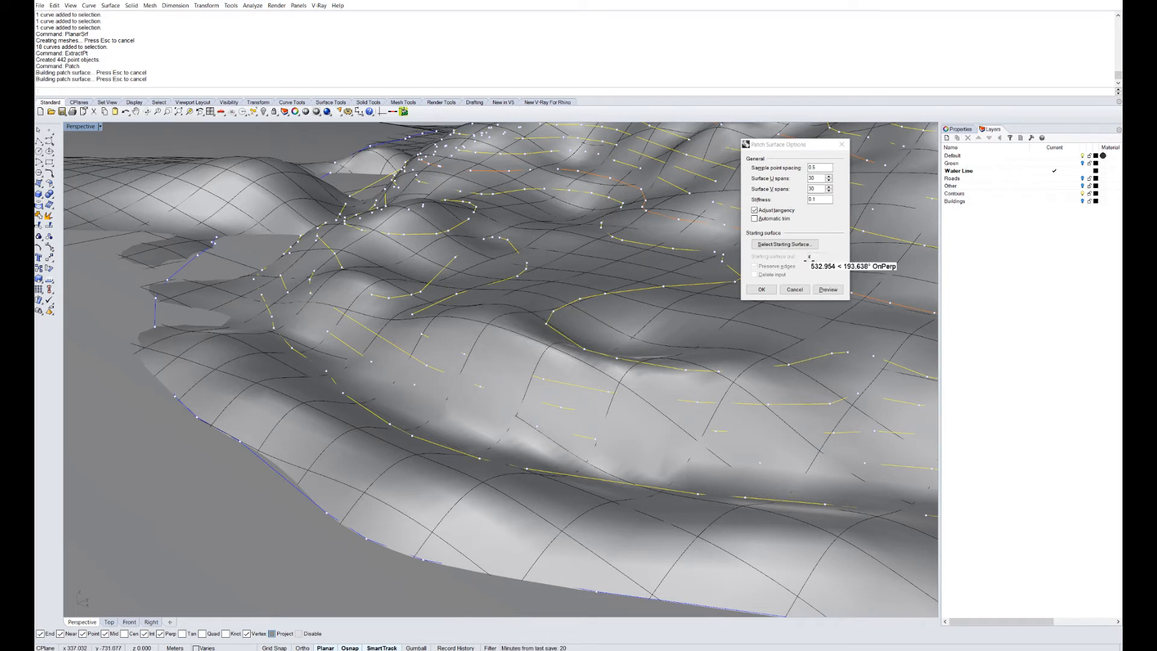
drag(825, 199, 781, 195)
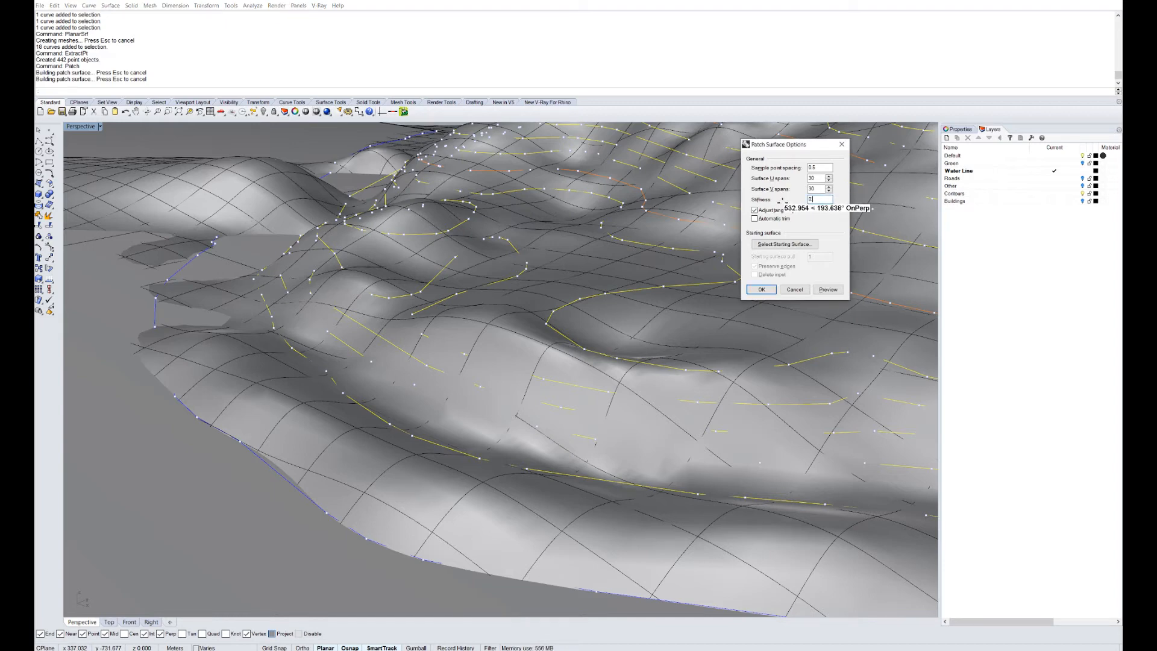
click(827, 287)
scroll(406, 354, up, 9)
scroll(462, 353, down, 7)
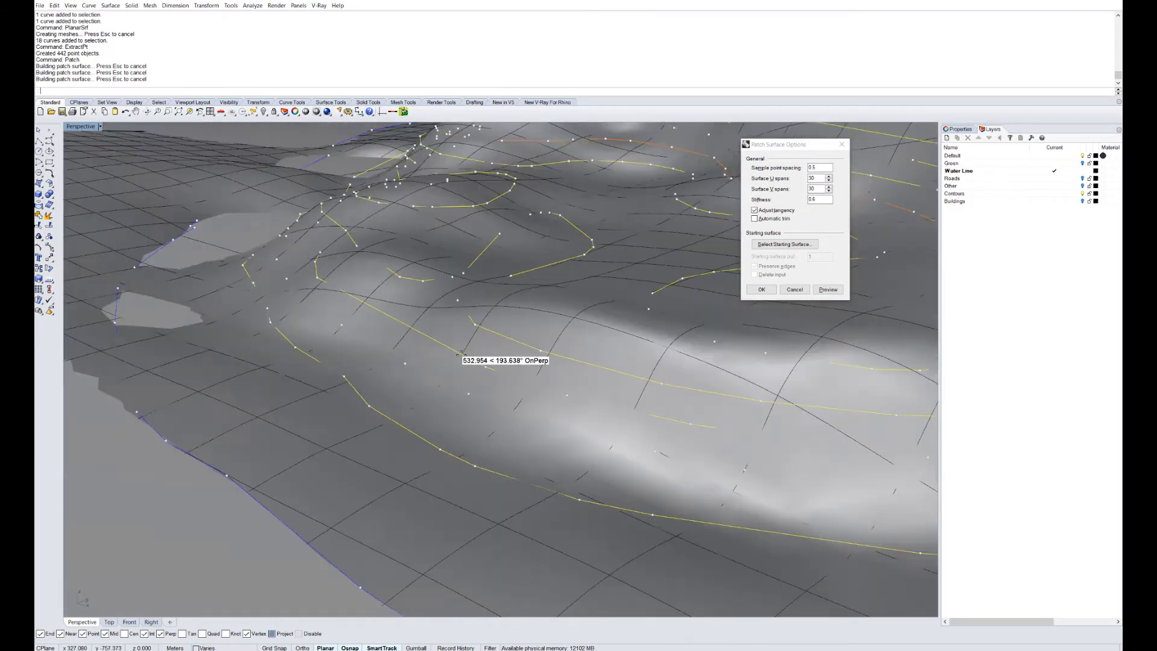
Preview the patch with stiffness 0.5 and inspect the terrain along the water-line edge.
right_drag(461, 353, 613, 329)
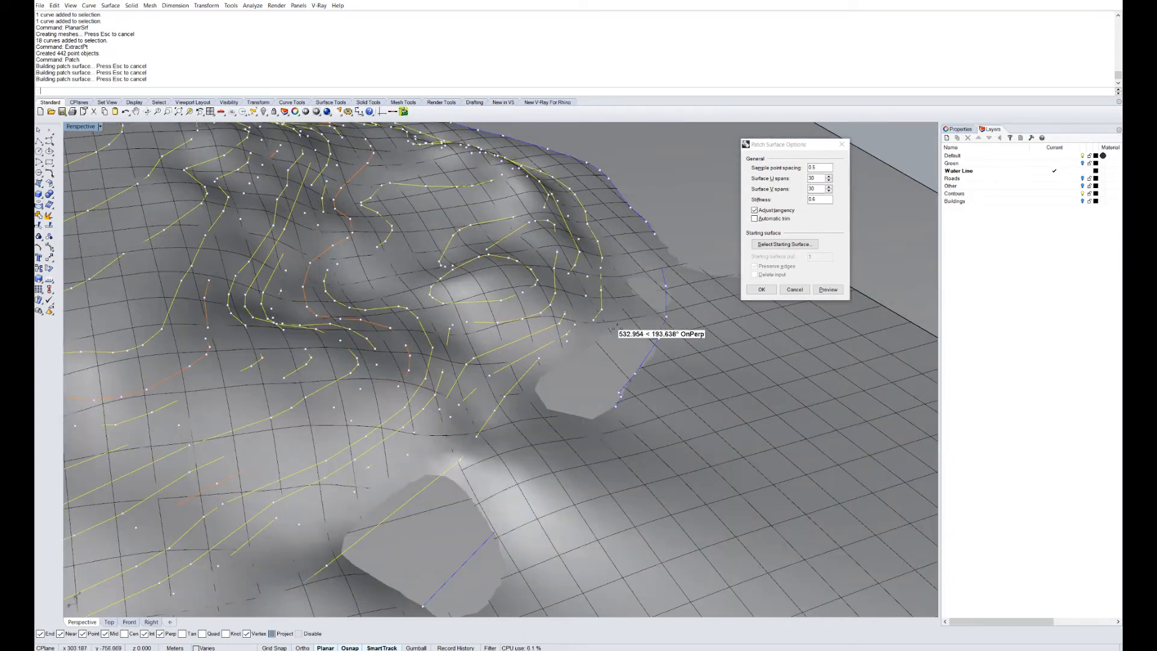
scroll(613, 329, up, 3)
scroll(511, 271, up, 3)
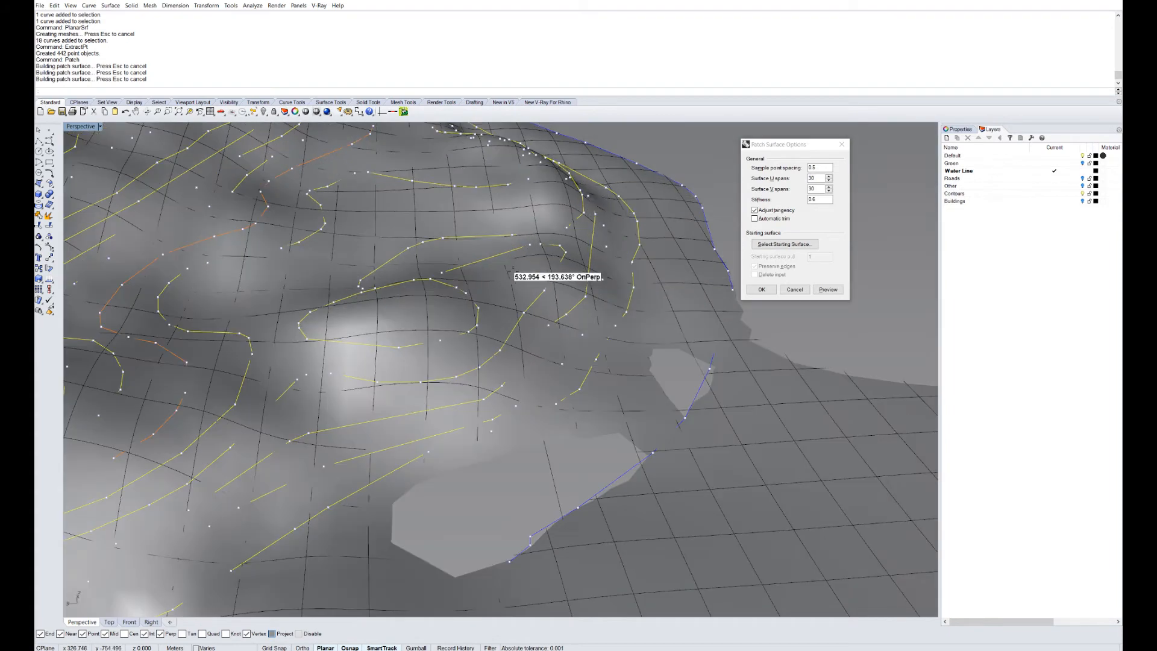
click(819, 199)
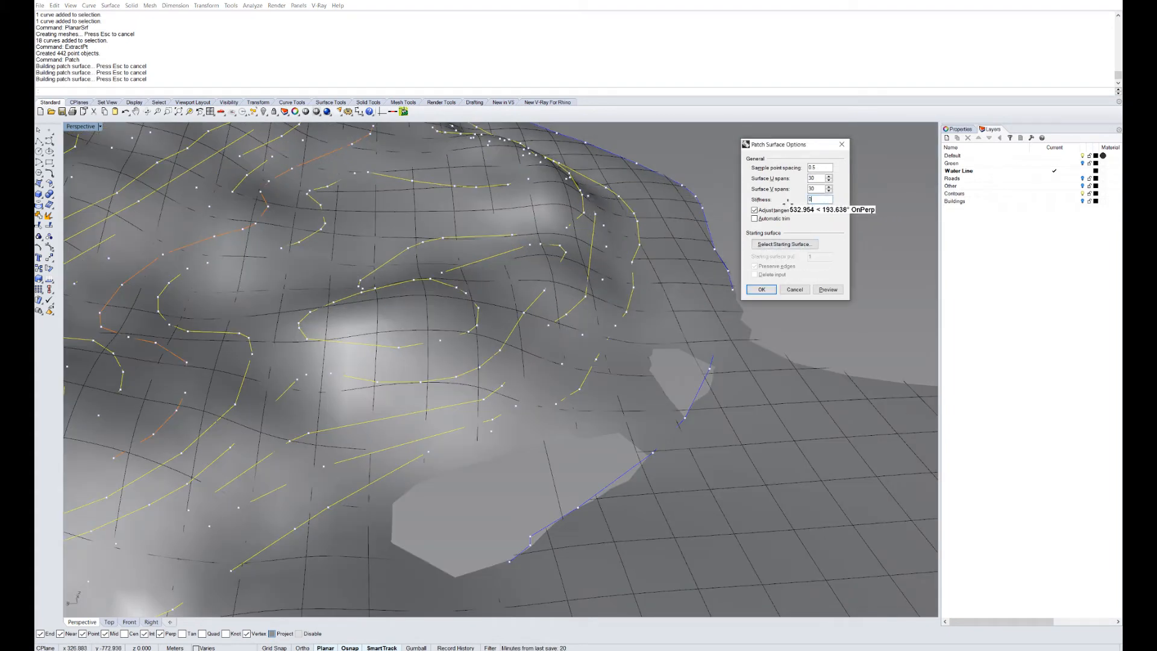
click(828, 290)
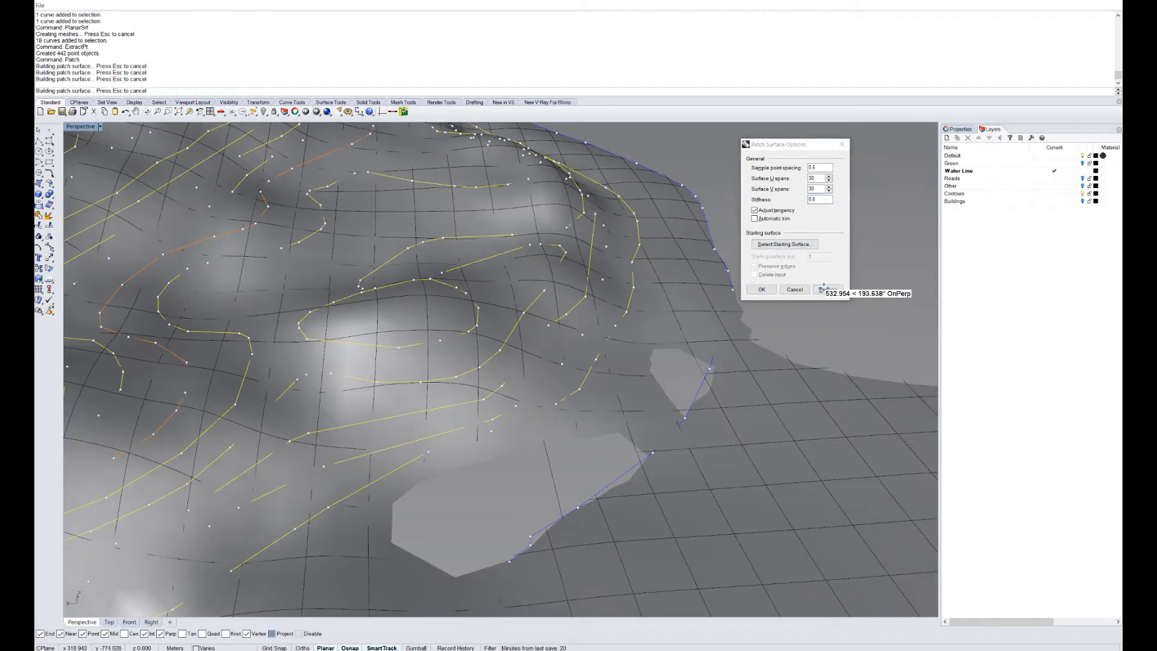
scroll(632, 396, down, 3)
right_drag(632, 397, 522, 417)
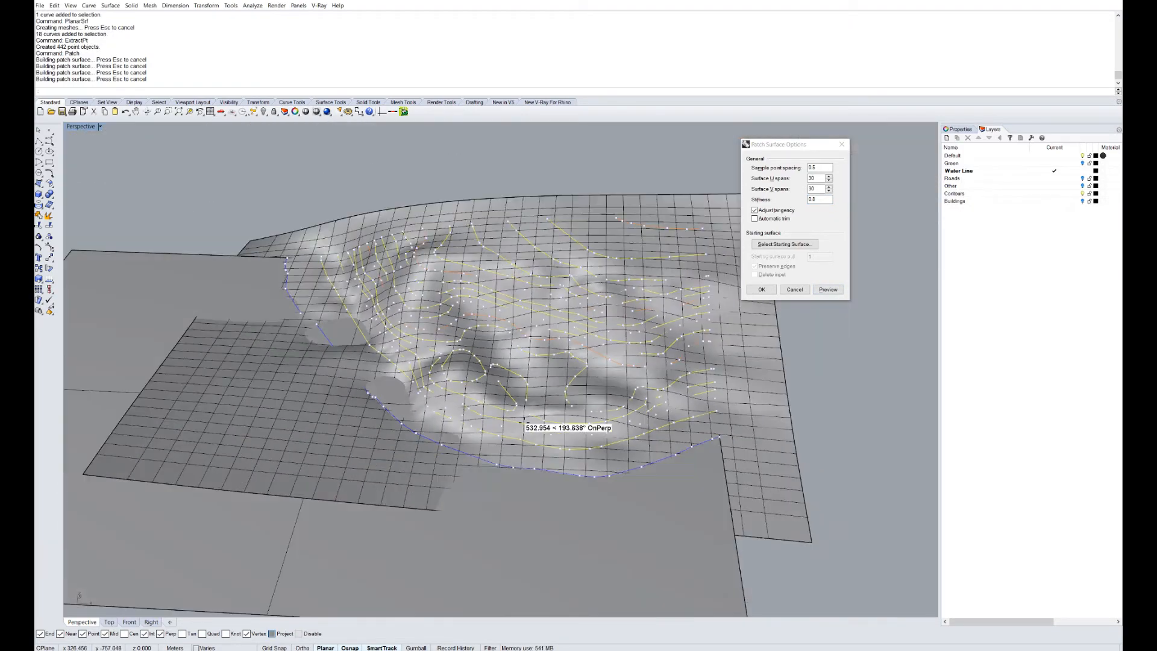
scroll(452, 408, up, 6)
scroll(596, 445, down, 6)
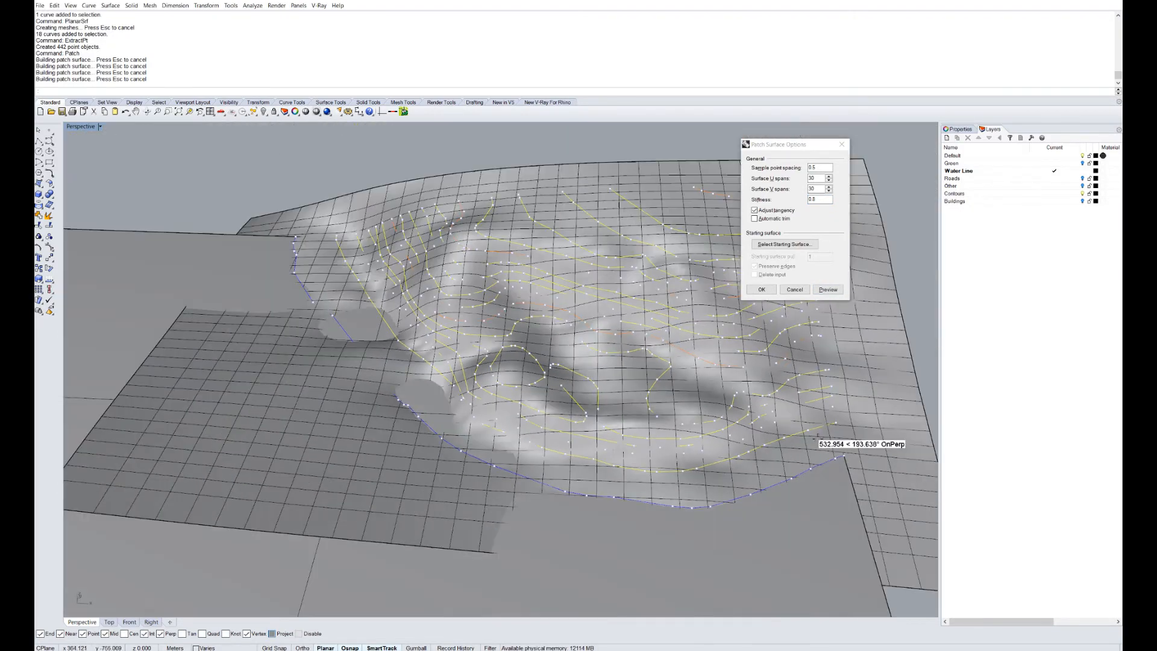
scroll(318, 328, up, 5)
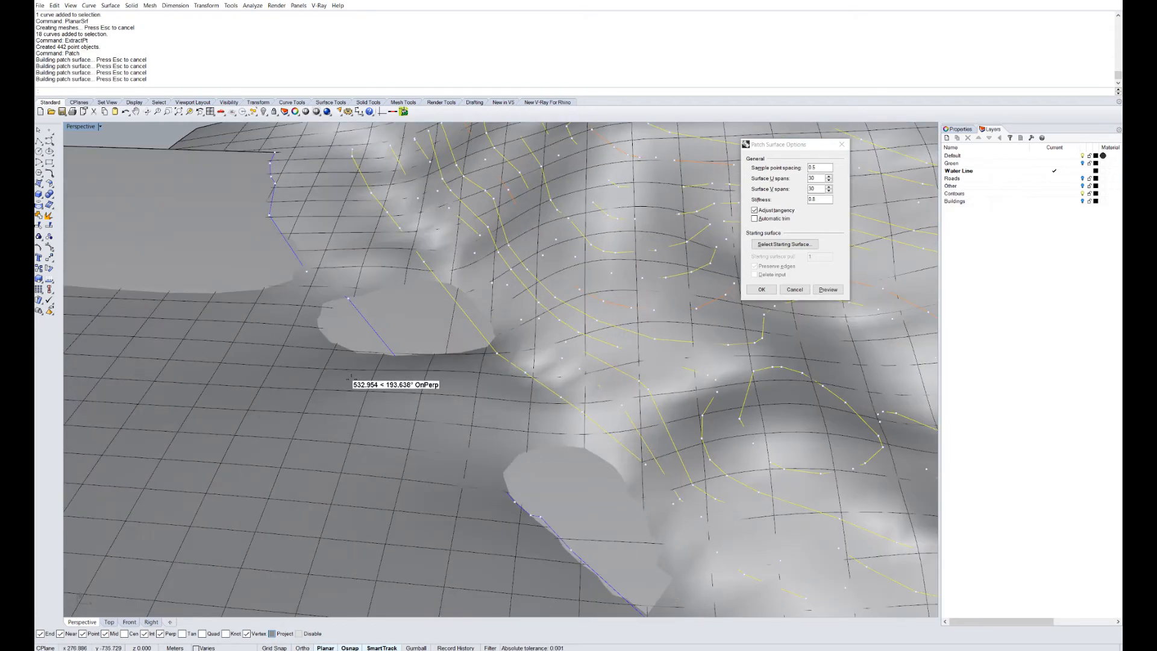
scroll(351, 378, down, 2)
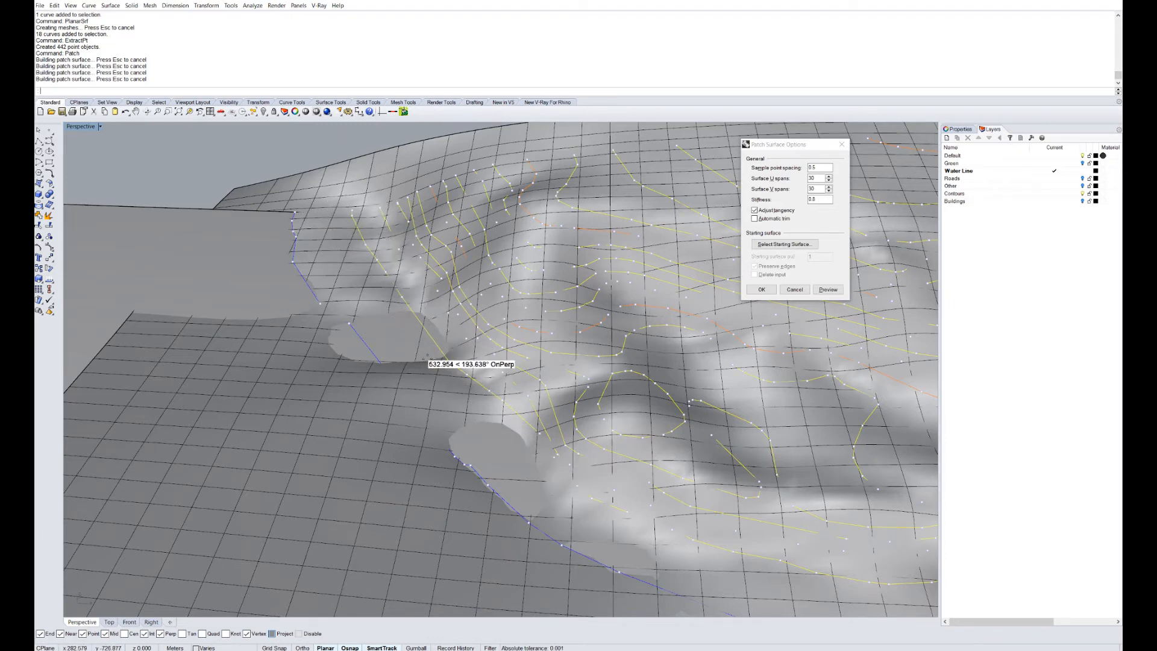
scroll(422, 338, down, 5)
scroll(492, 429, down, 3)
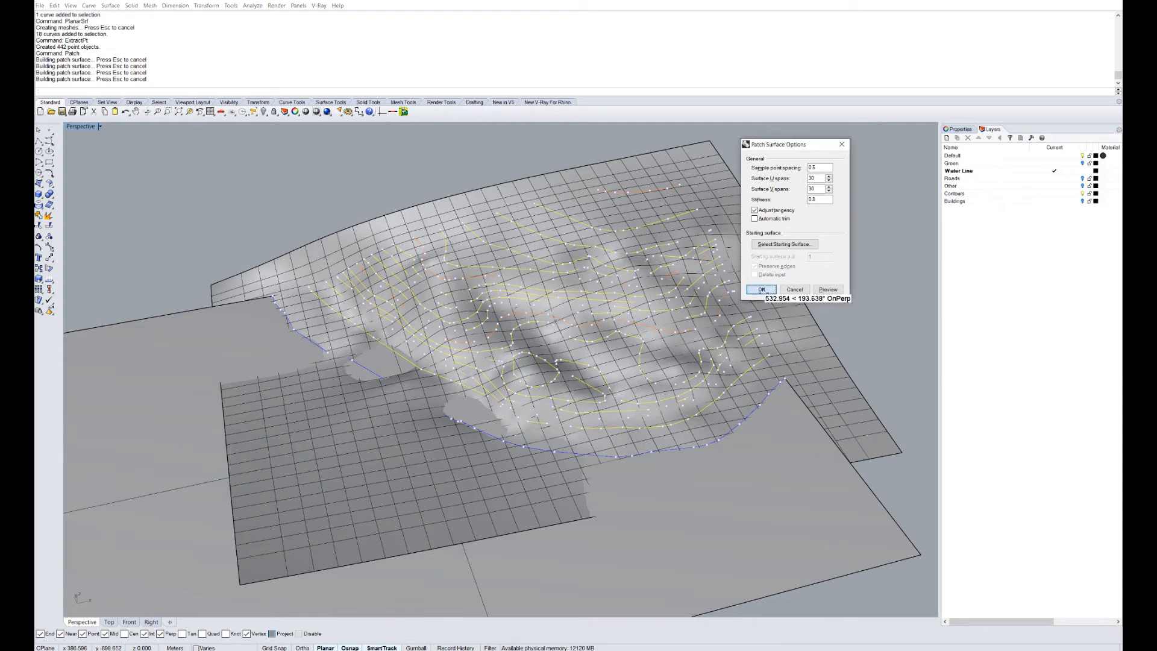
Build the patch surface and move the 442 points onto a new ref_pt layer.
click(761, 290)
scroll(702, 330, up, 2)
scroll(702, 280, down, 1)
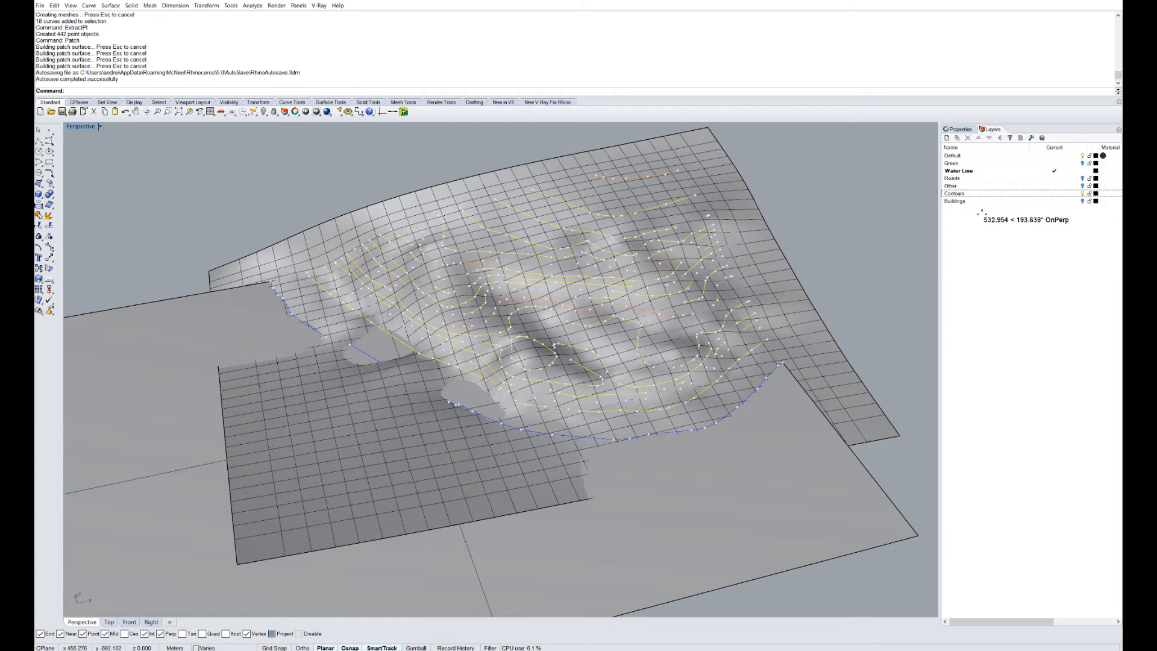
click(946, 137)
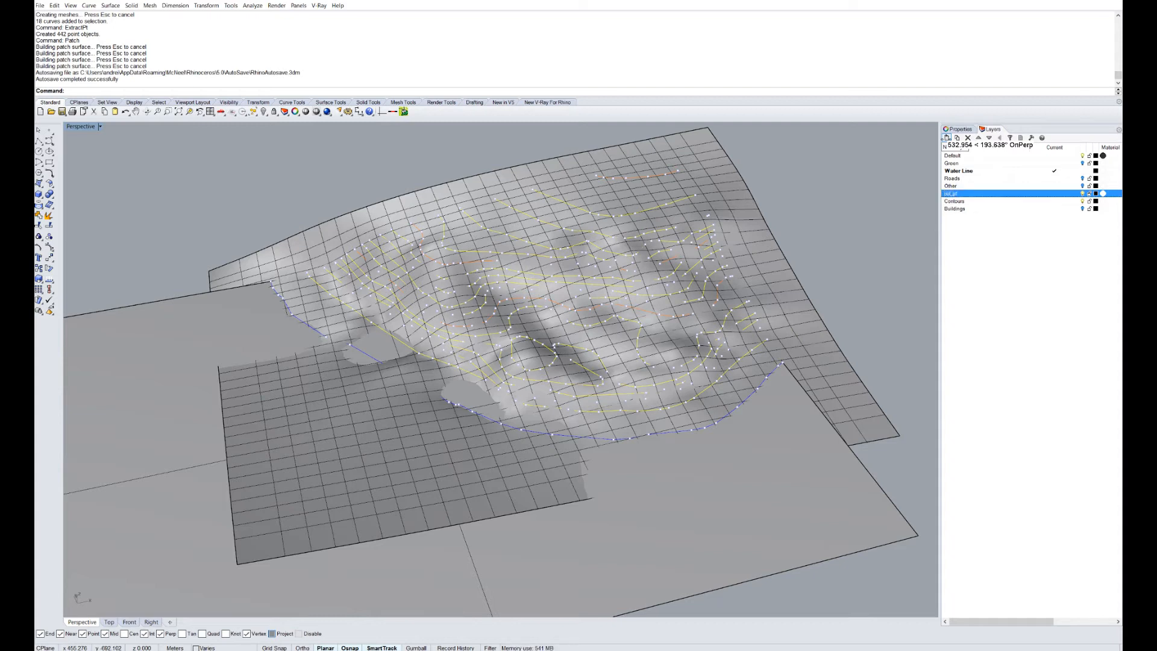
right_click(951, 192)
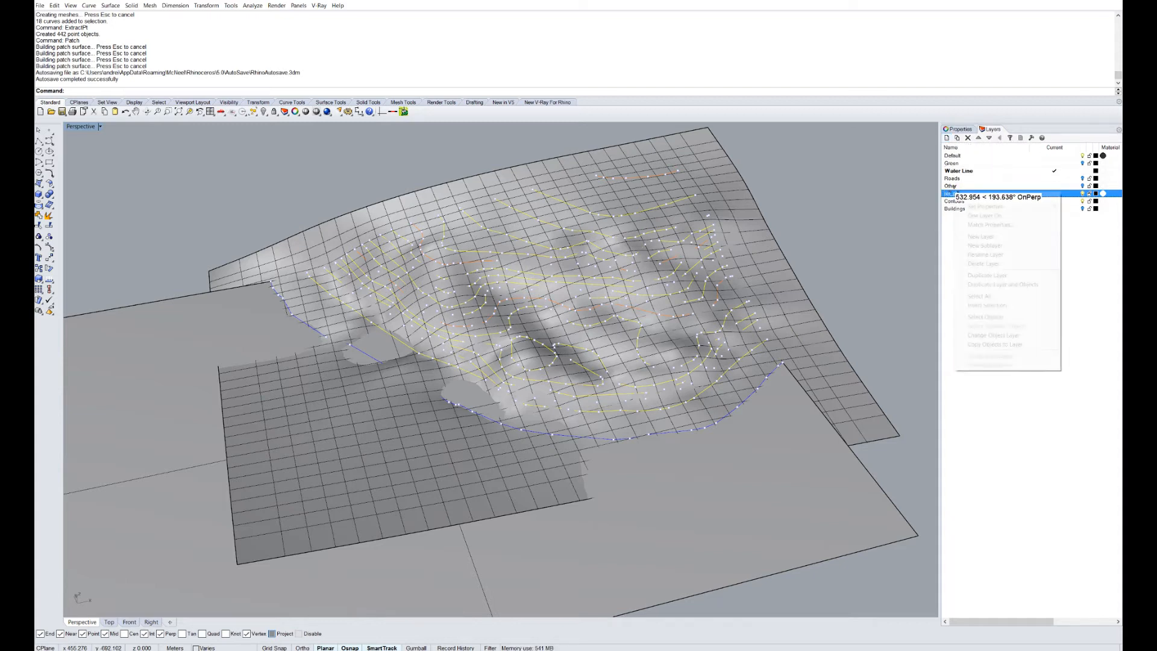
click(1003, 334)
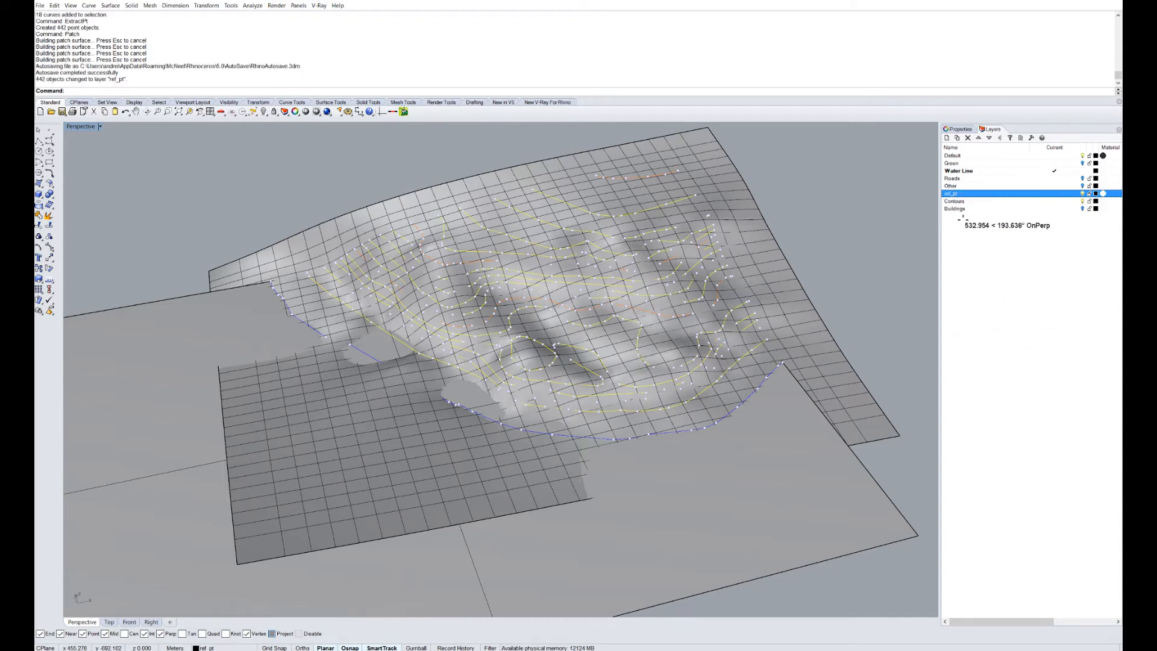
right_click(951, 192)
click(1004, 334)
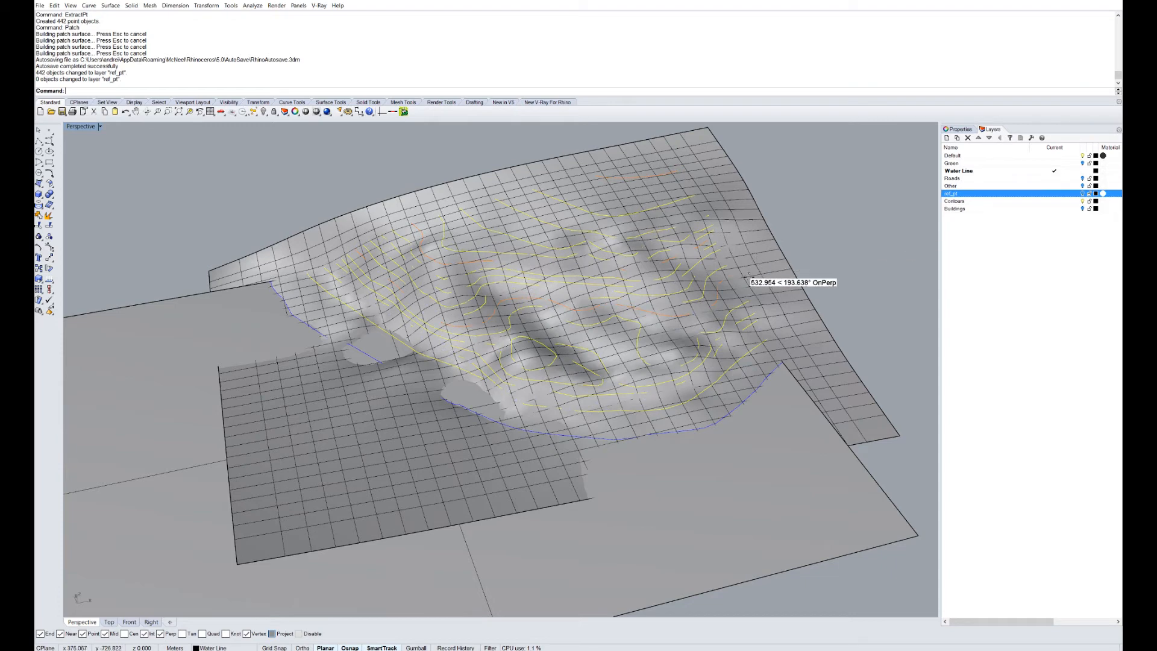
Move the patch surface onto a new Topo_surface01 layer.
click(747, 270)
click(945, 137)
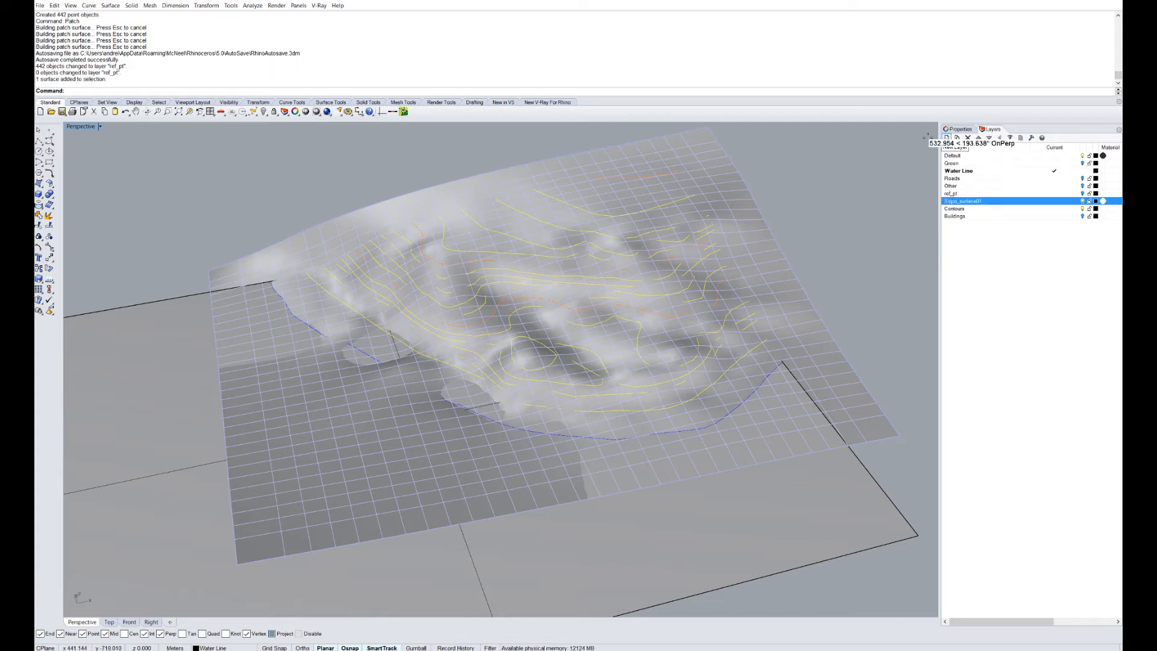
right_click(979, 200)
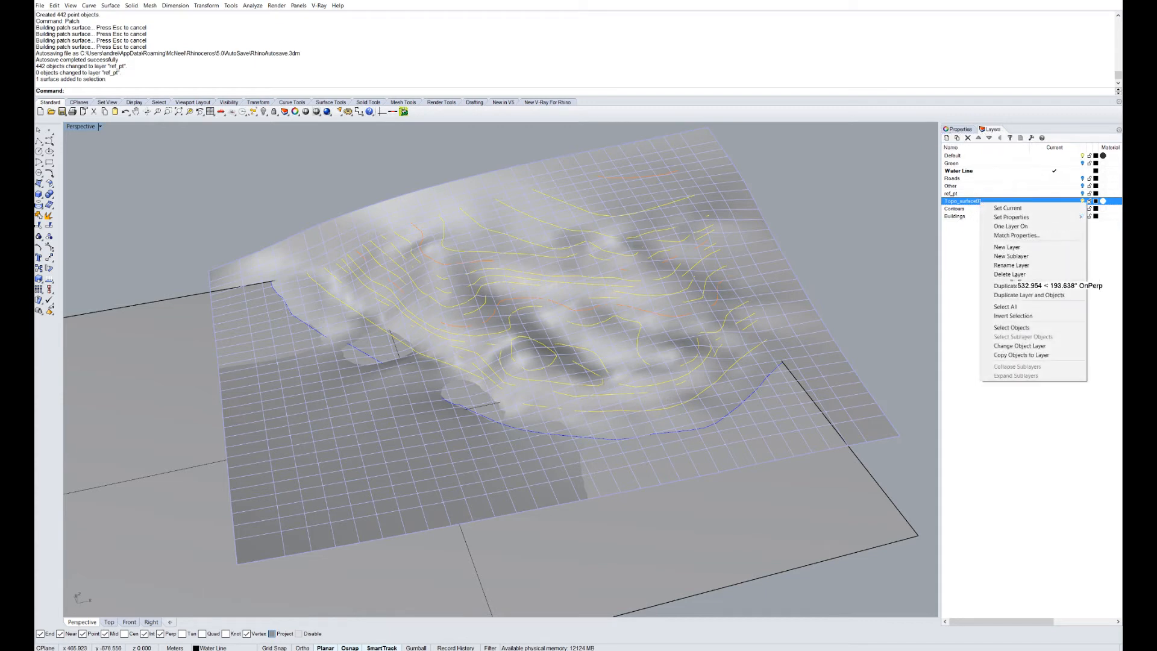
click(1030, 345)
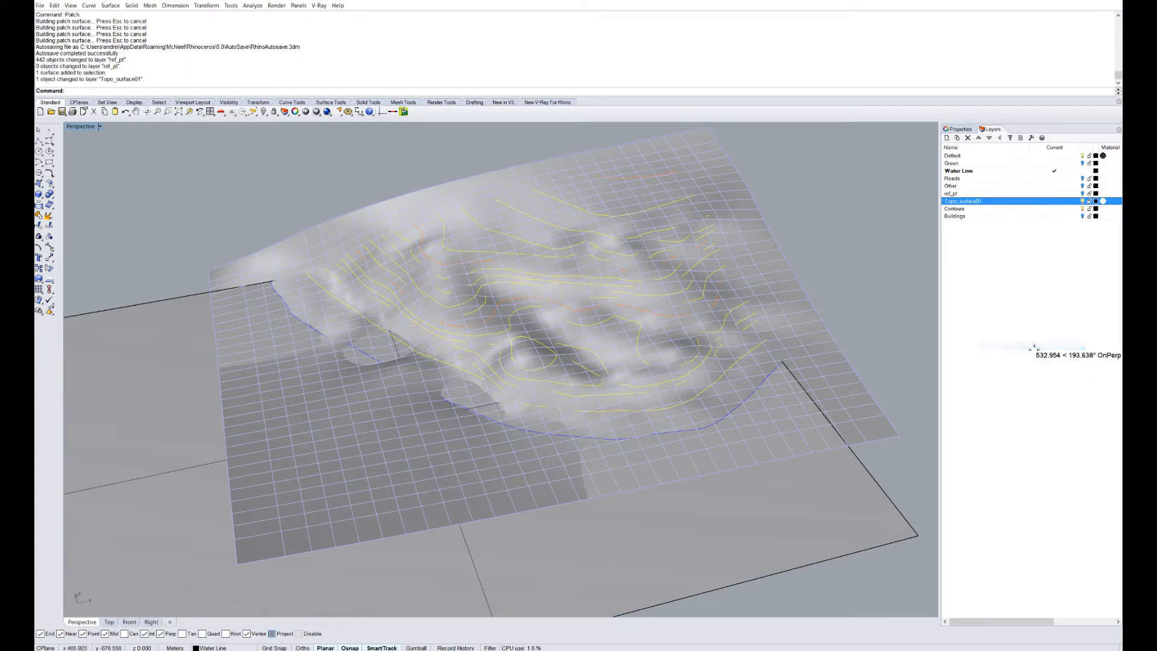
right_drag(326, 307, 329, 316)
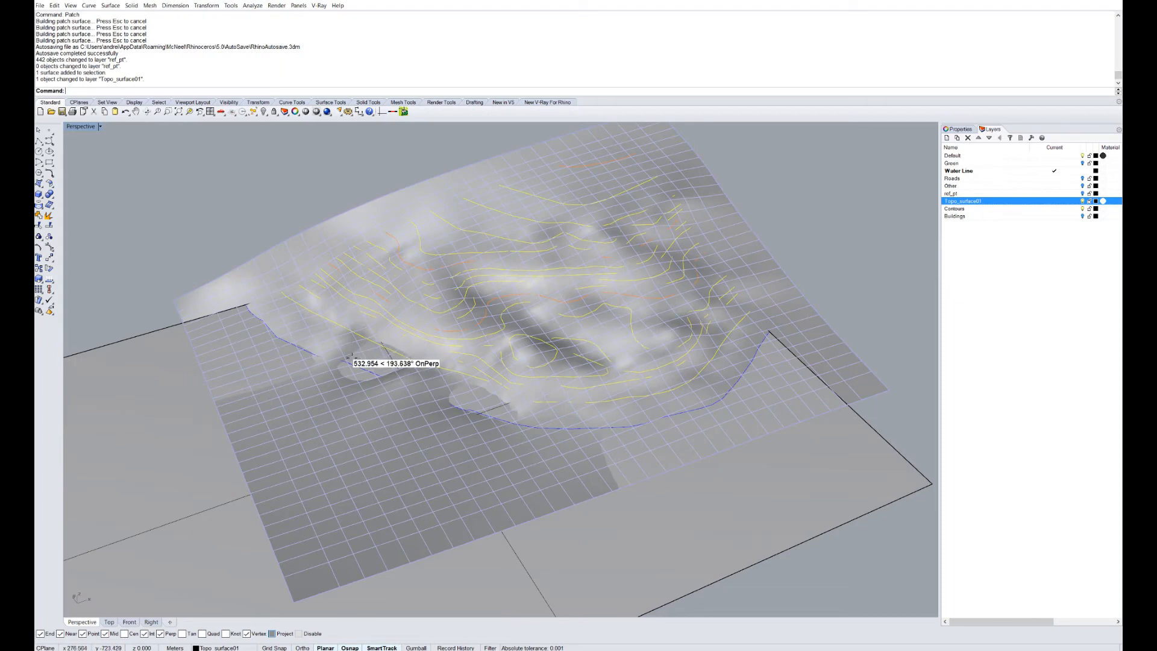
right_drag(350, 358, 336, 358)
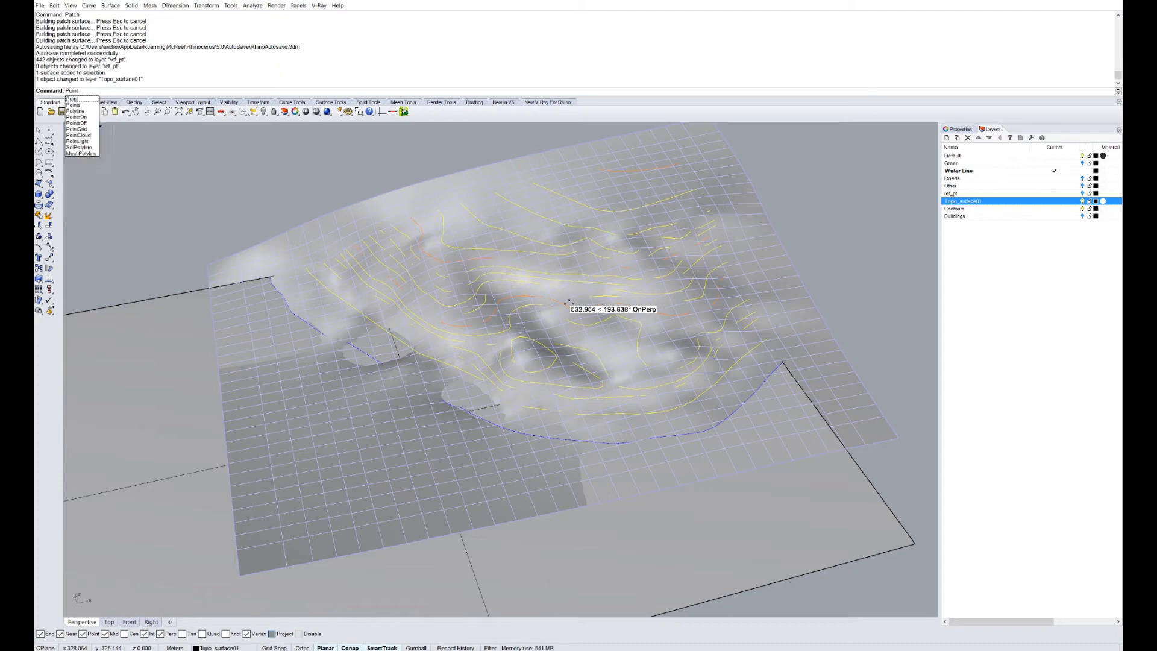
Turn on the terrain surface's control points and test-raise one point.
key(BackSpace)
text(t)
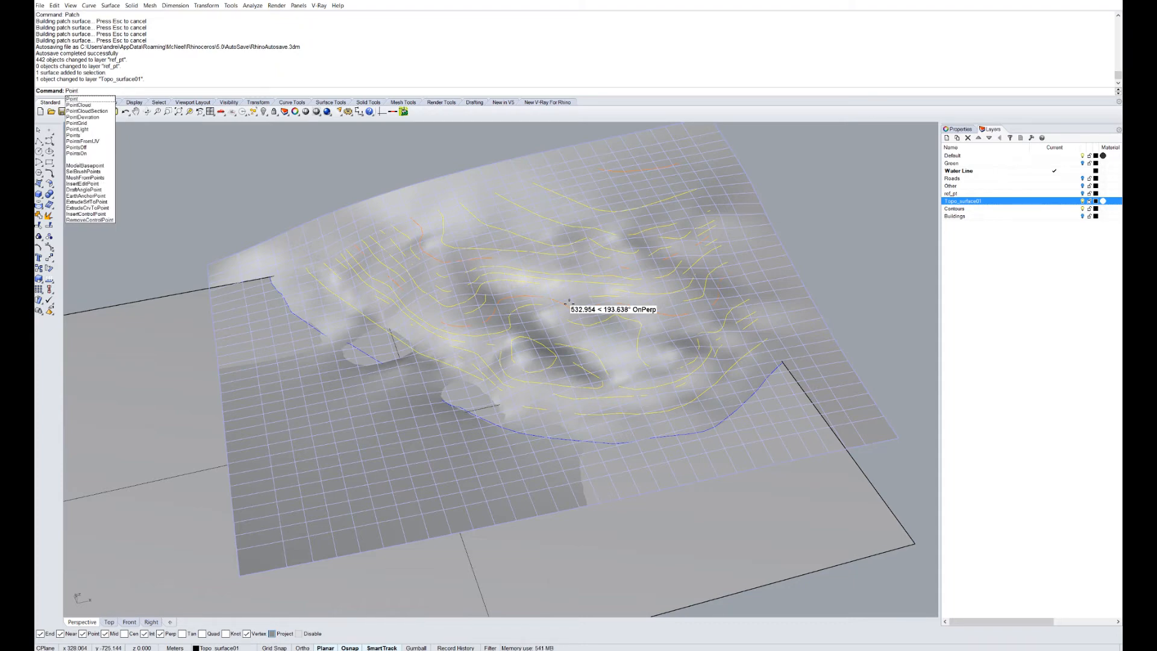
text(on)
key(Return)
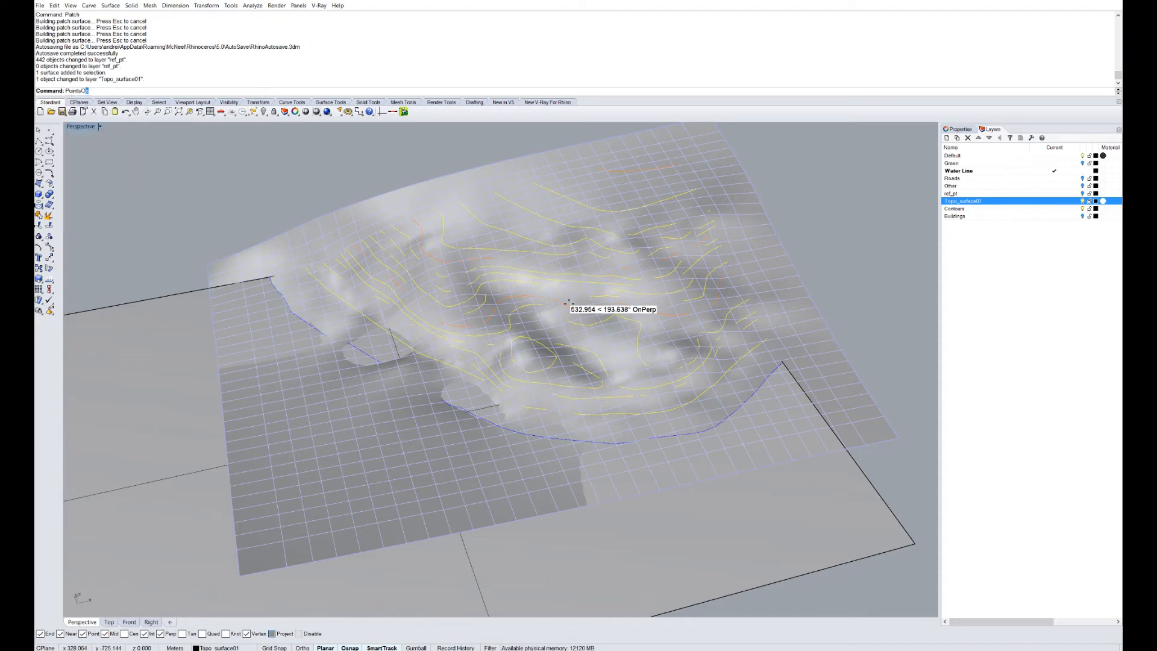
scroll(839, 441, up, 4)
scroll(840, 439, up, 3)
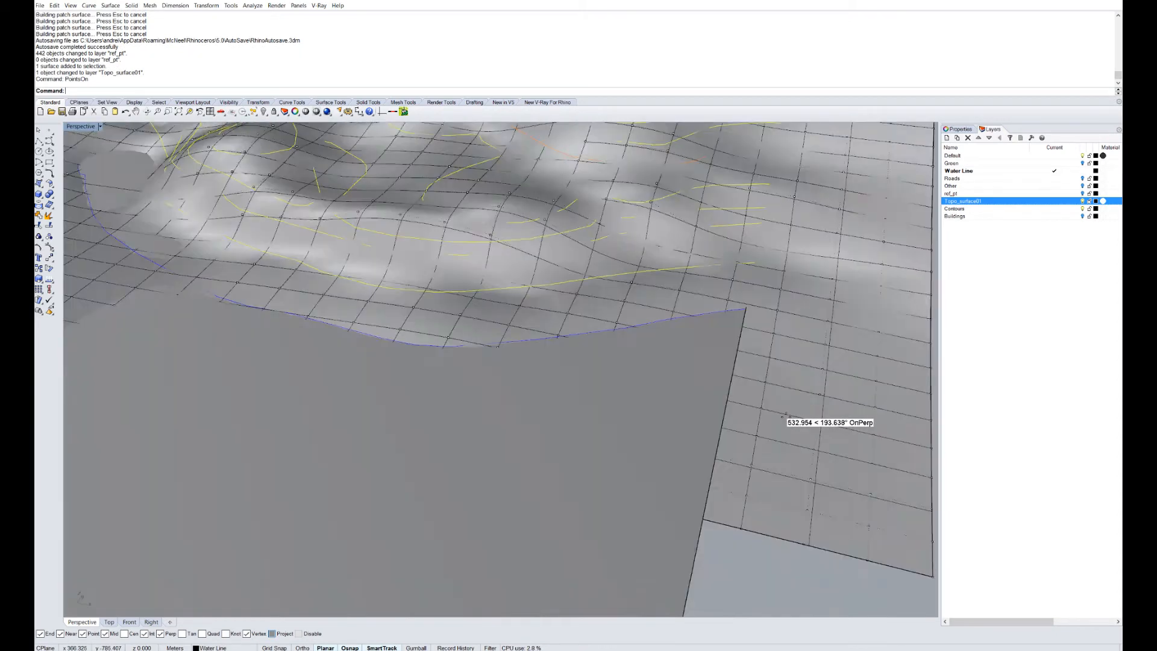
scroll(735, 523, up, 1)
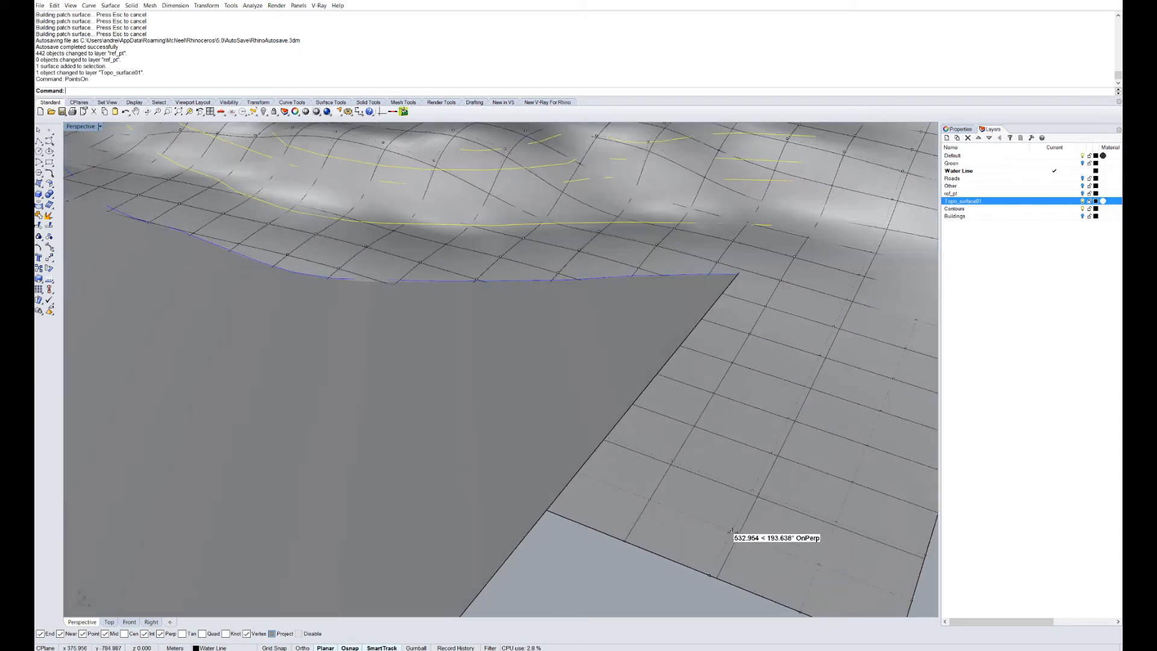
click(732, 530)
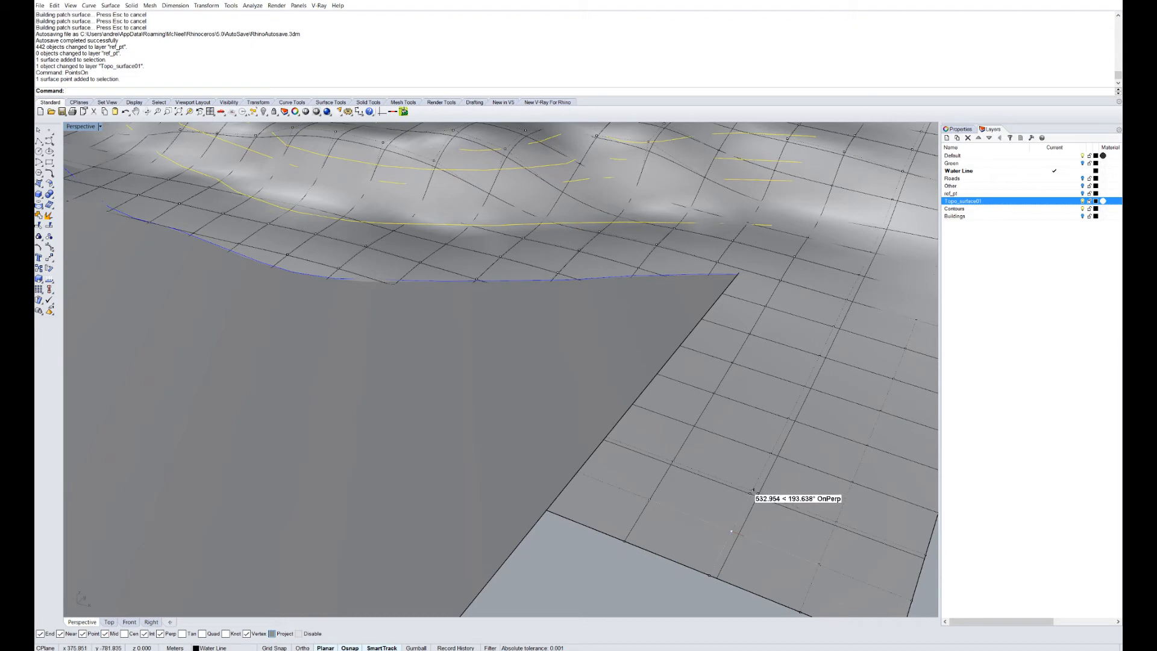
key(Escape)
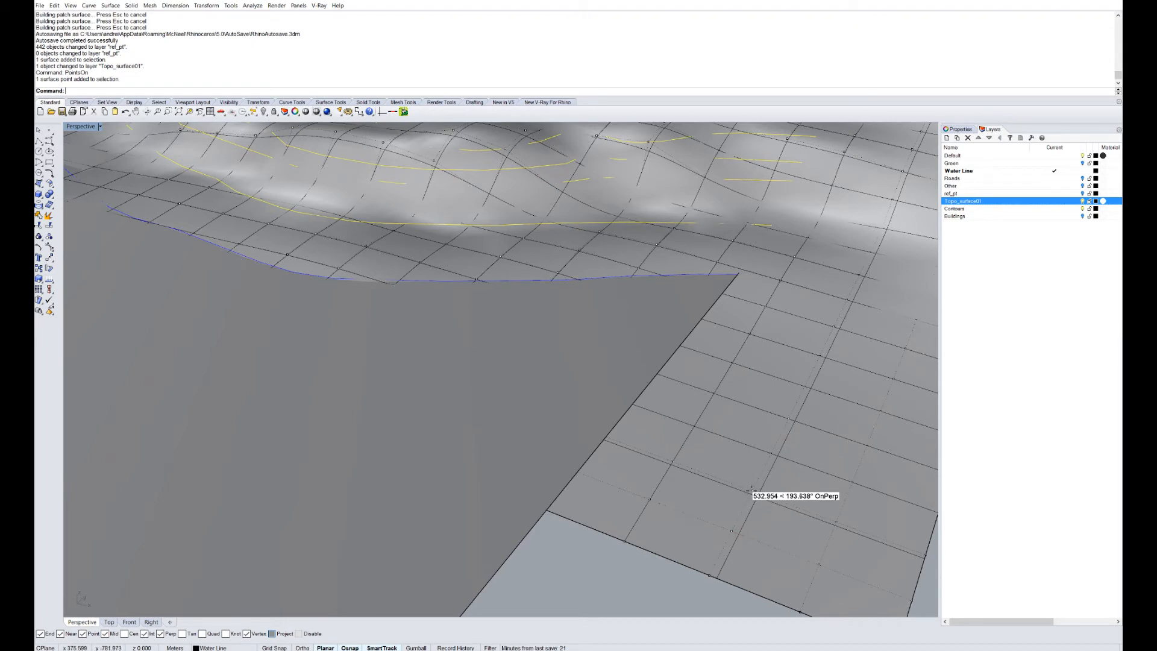
drag(751, 489, 757, 379)
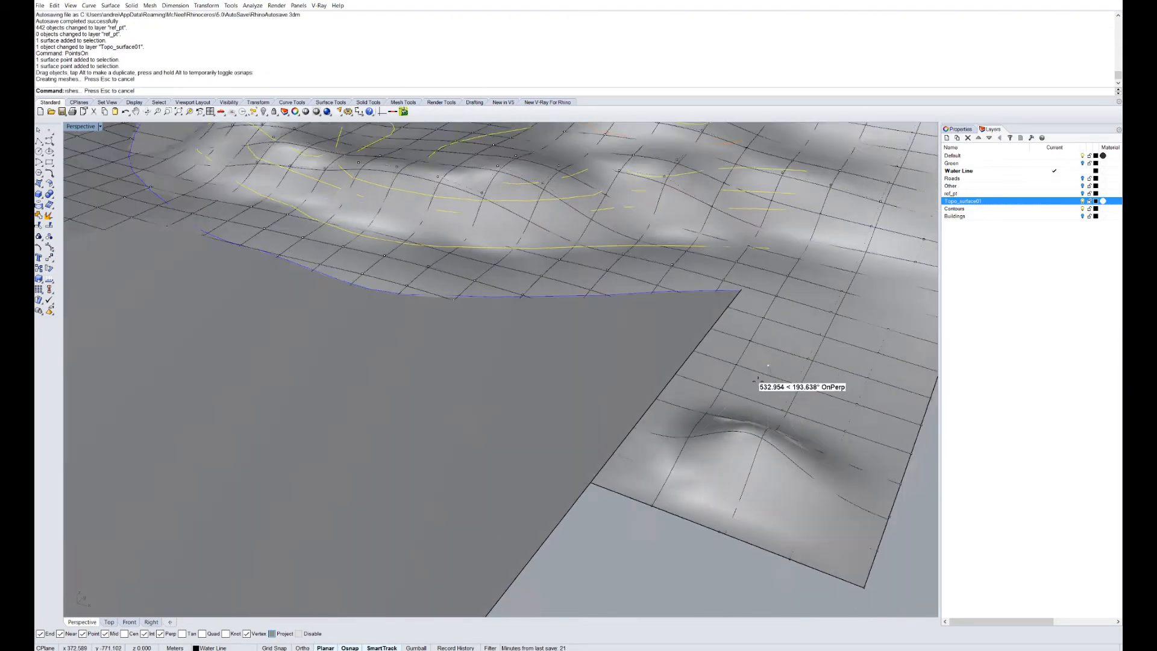
scroll(759, 381, down, 11)
Undo the accidental ground-surface move and Lock the flat ground surfaces.
right_drag(495, 308, 676, 394)
scroll(700, 432, down, 7)
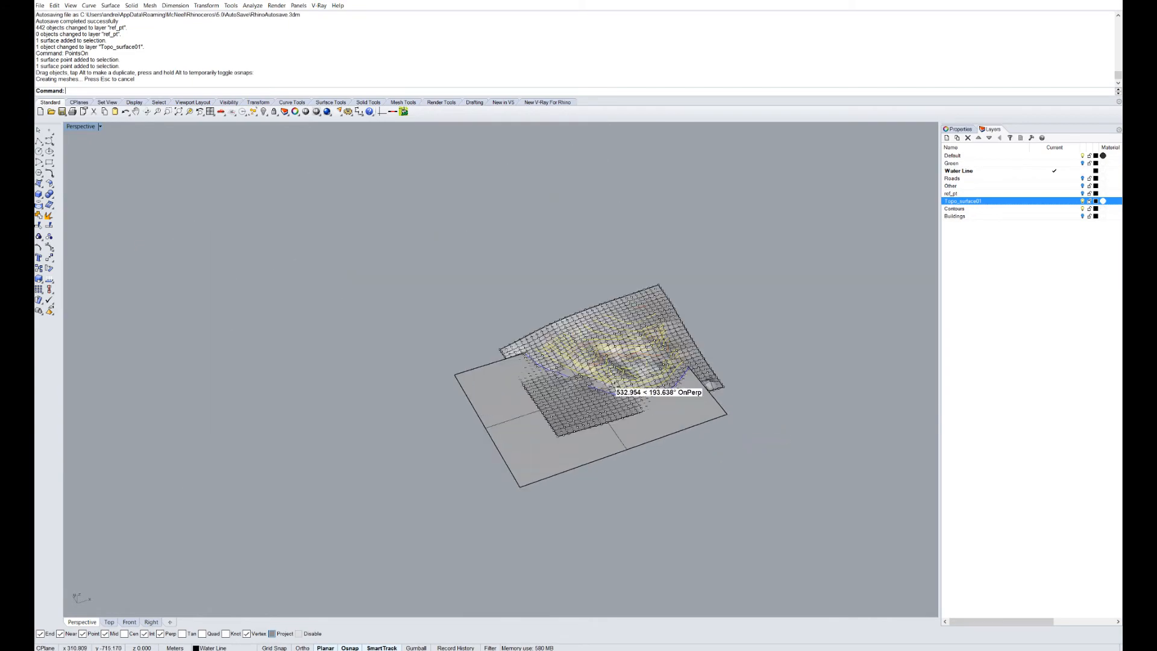
scroll(613, 386, up, 10)
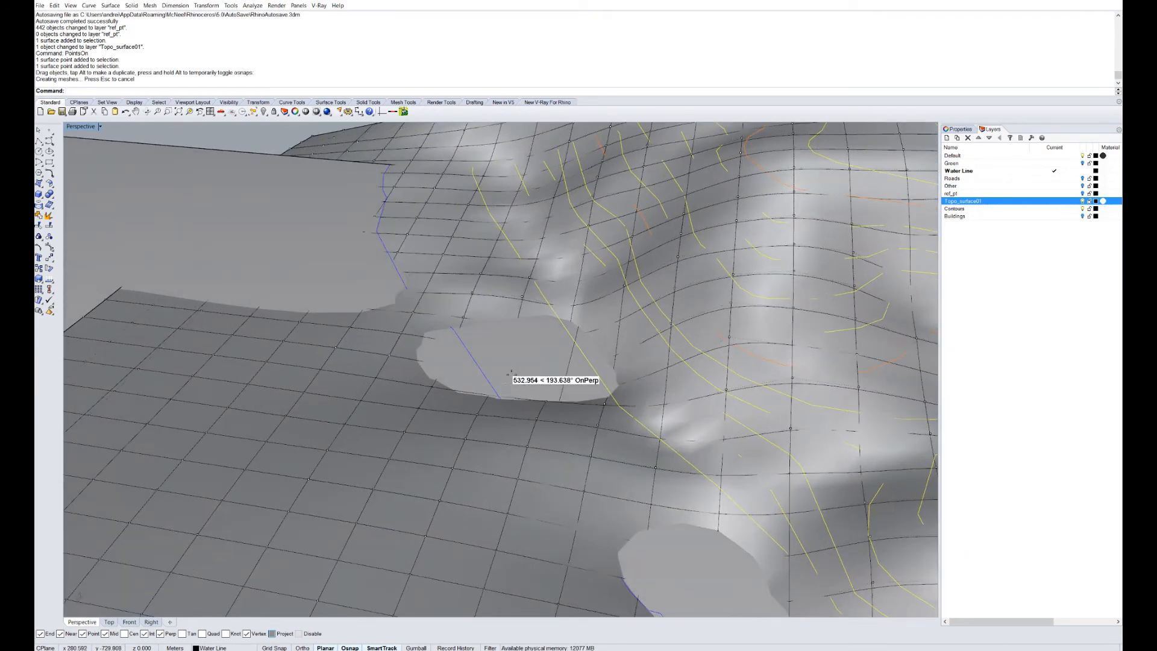
drag(509, 373, 546, 459)
key(ctrl+z)
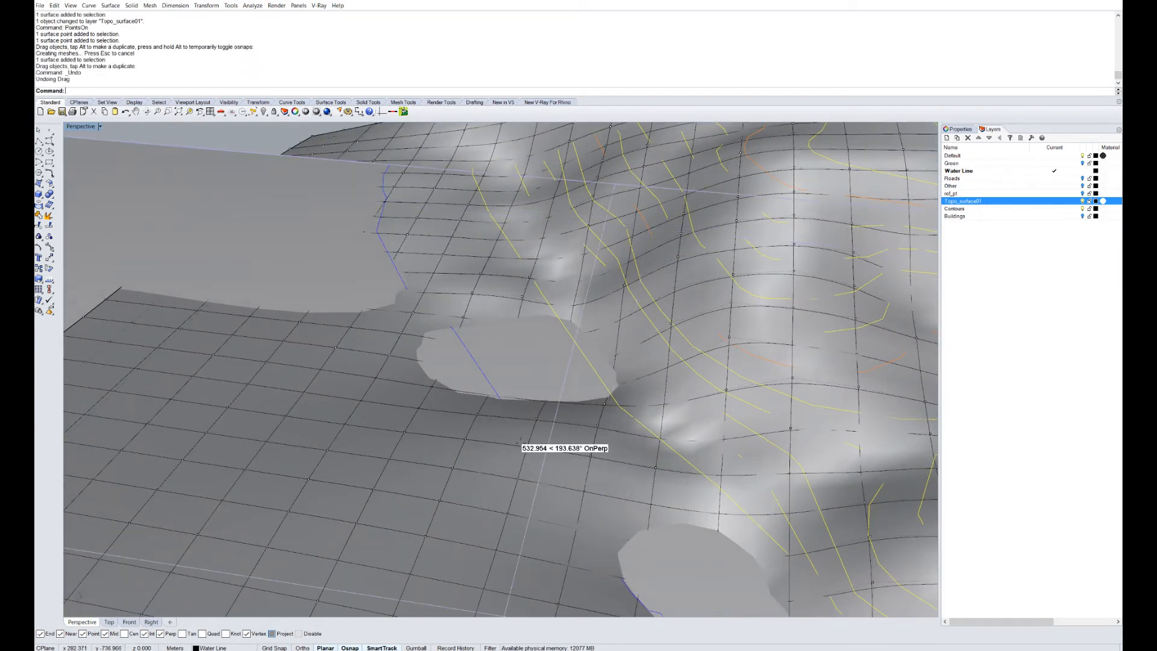
text(Lock')
key(Return)
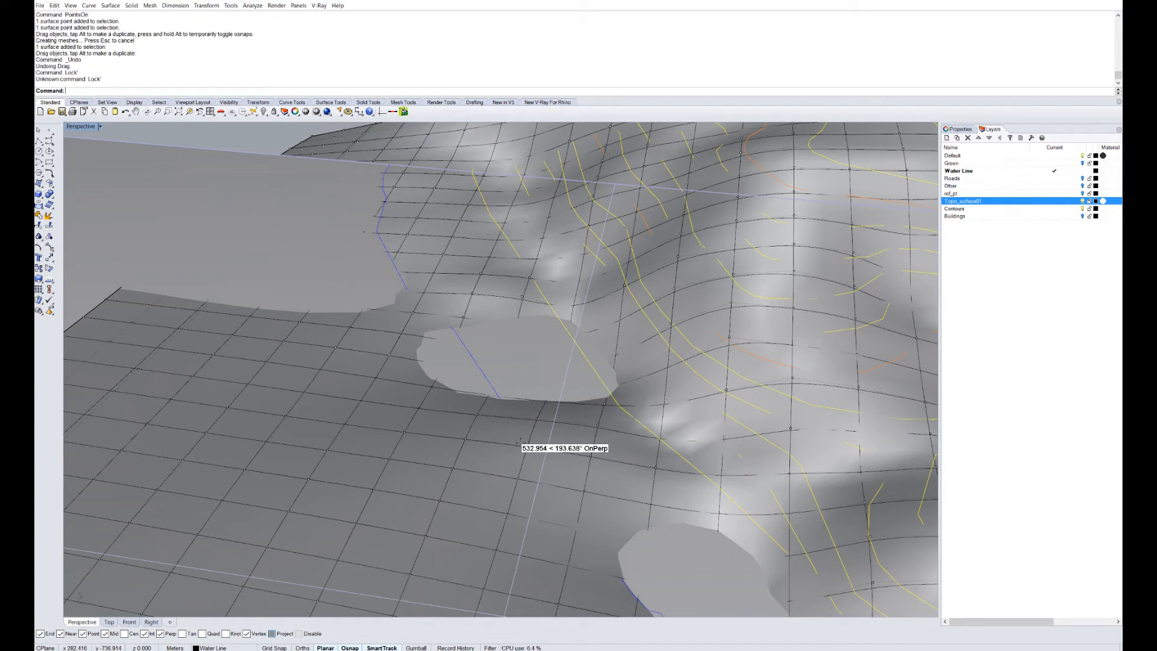
key(Return)
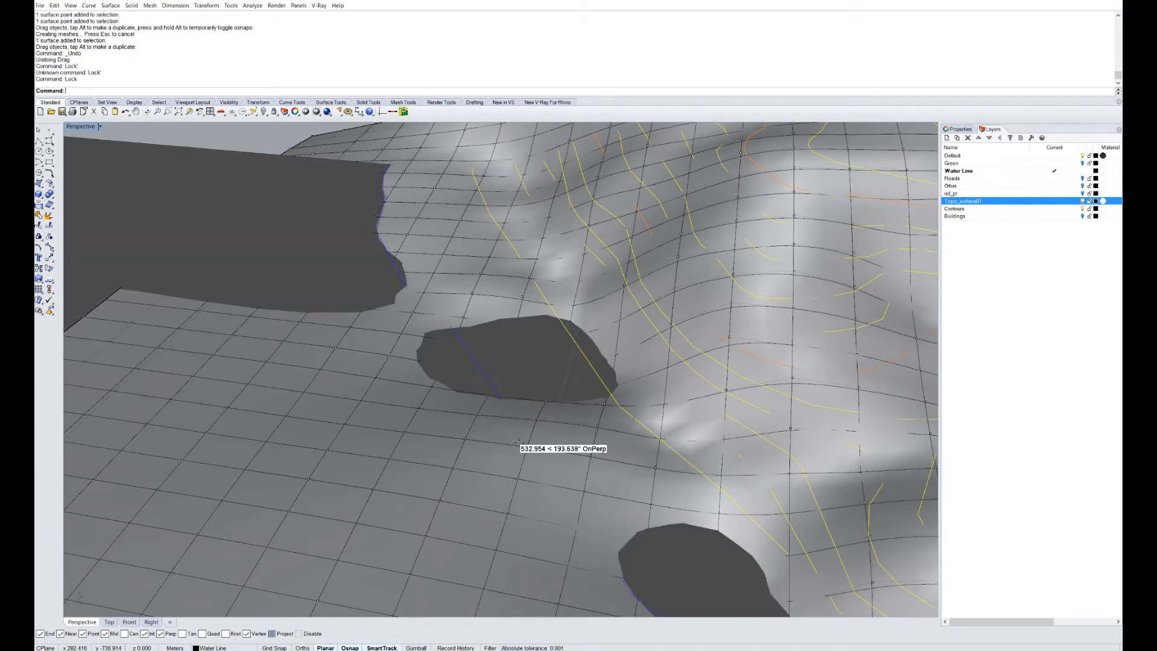
Window-select control points near the shoreline and left edge and pull them down.
drag(513, 389, 585, 498)
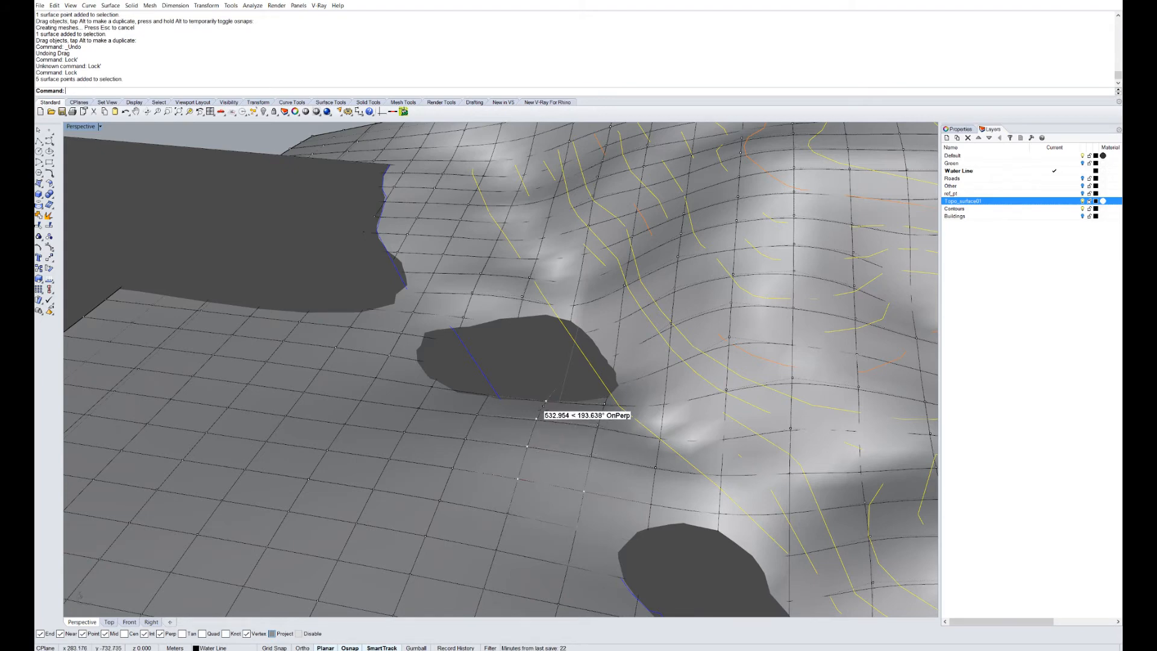
drag(535, 419, 540, 448)
drag(351, 193, 443, 273)
ctrl+click(437, 268)
scroll(428, 269, down, 8)
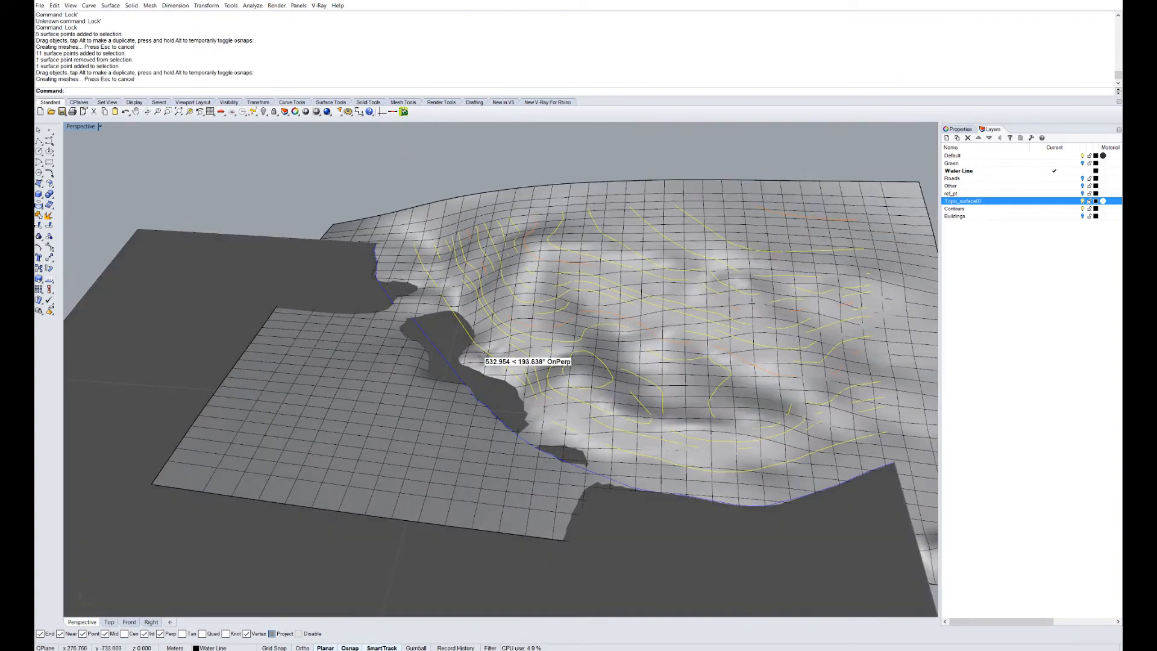
Review the reshaped terrain from several angles and add a new layer Topo_surface02.
right_drag(479, 354, 489, 413)
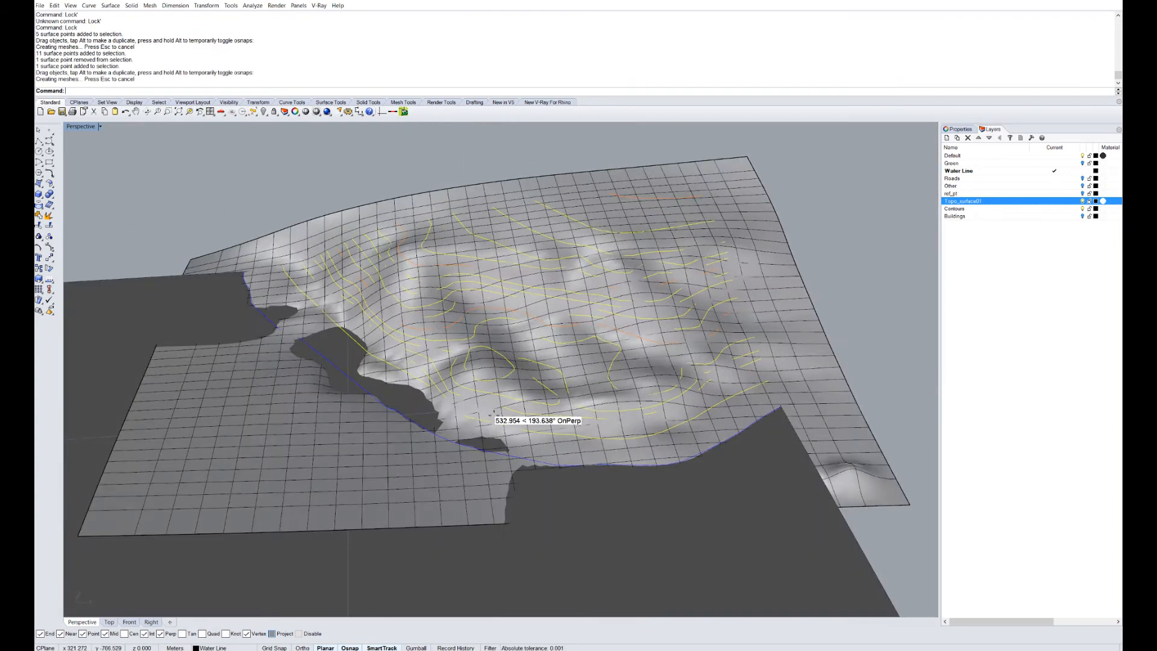
scroll(489, 414, down, 4)
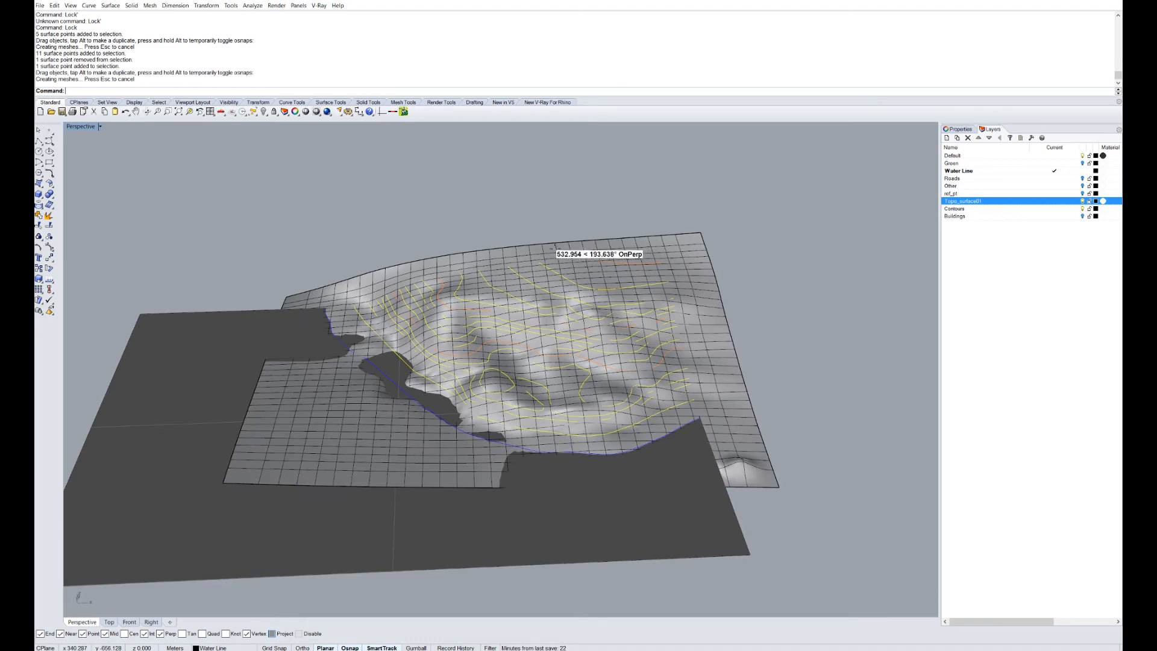
right_drag(472, 315, 452, 429)
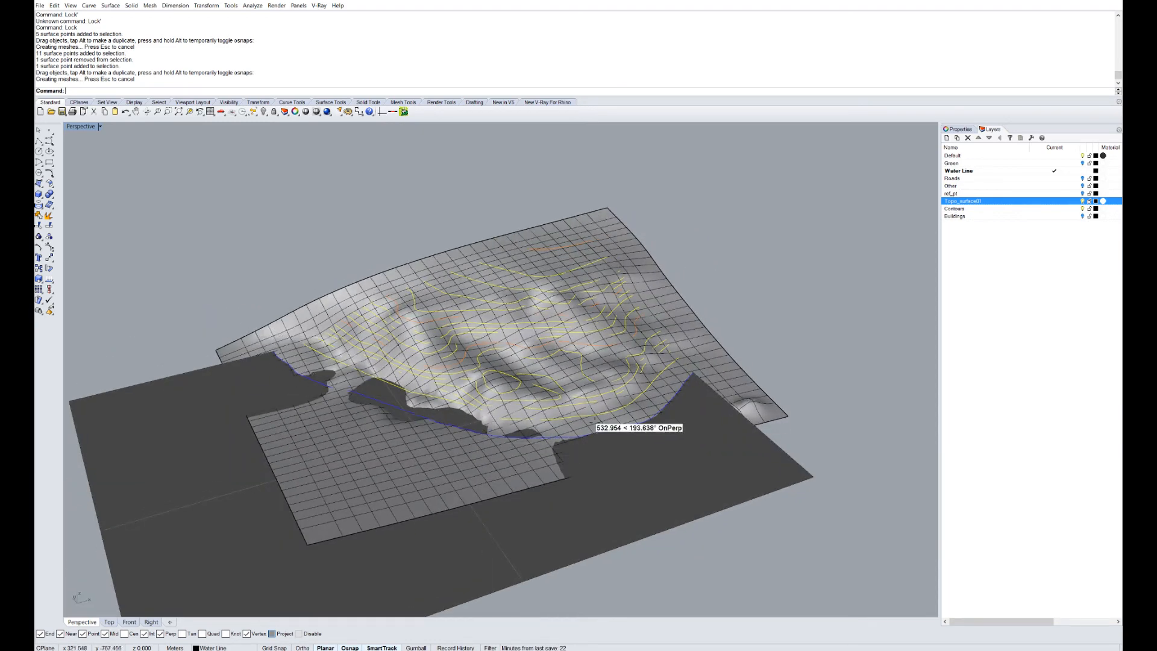
scroll(663, 395, up, 5)
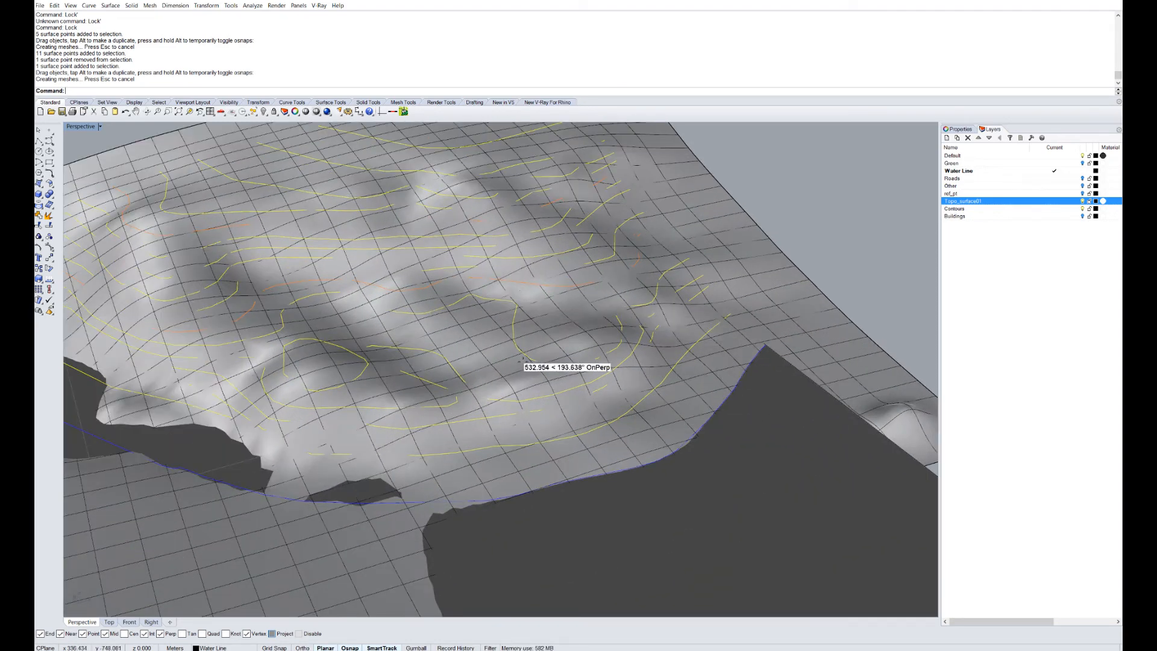
scroll(521, 359, down, 4)
scroll(668, 331, down, 2)
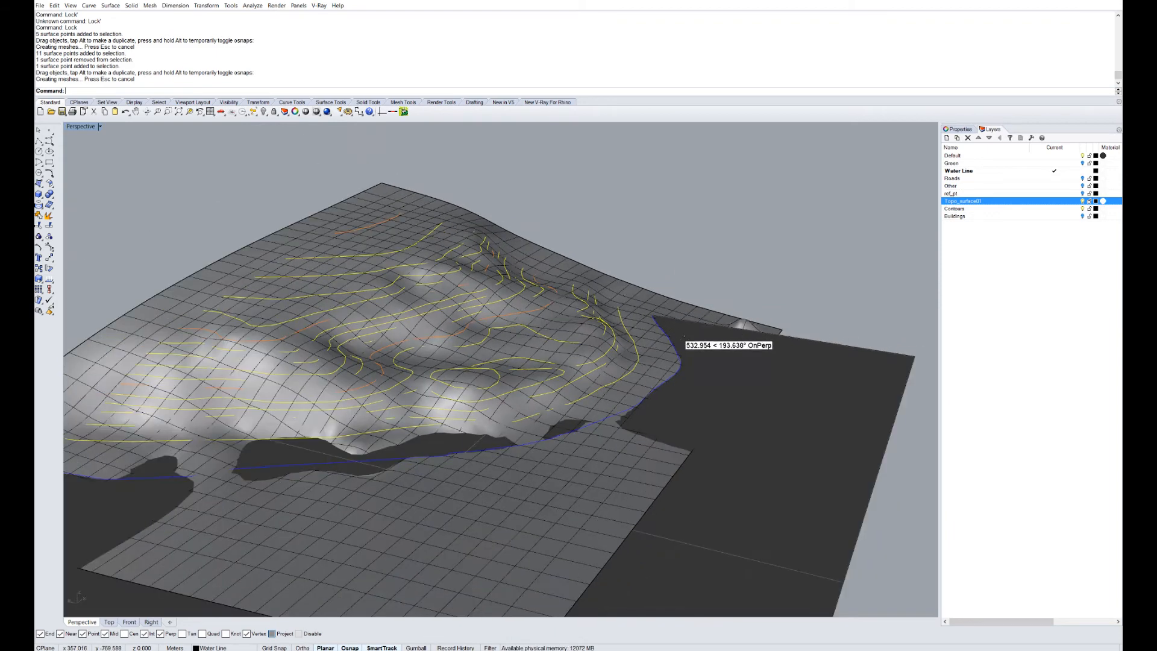
scroll(684, 337, up, 2)
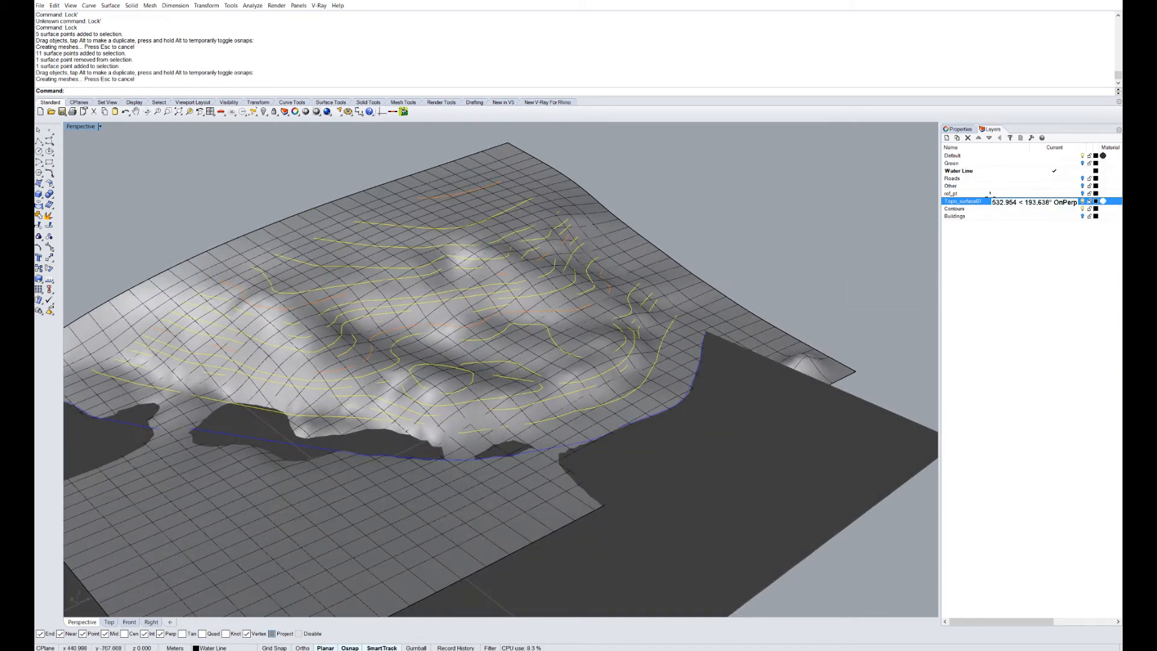
click(946, 138)
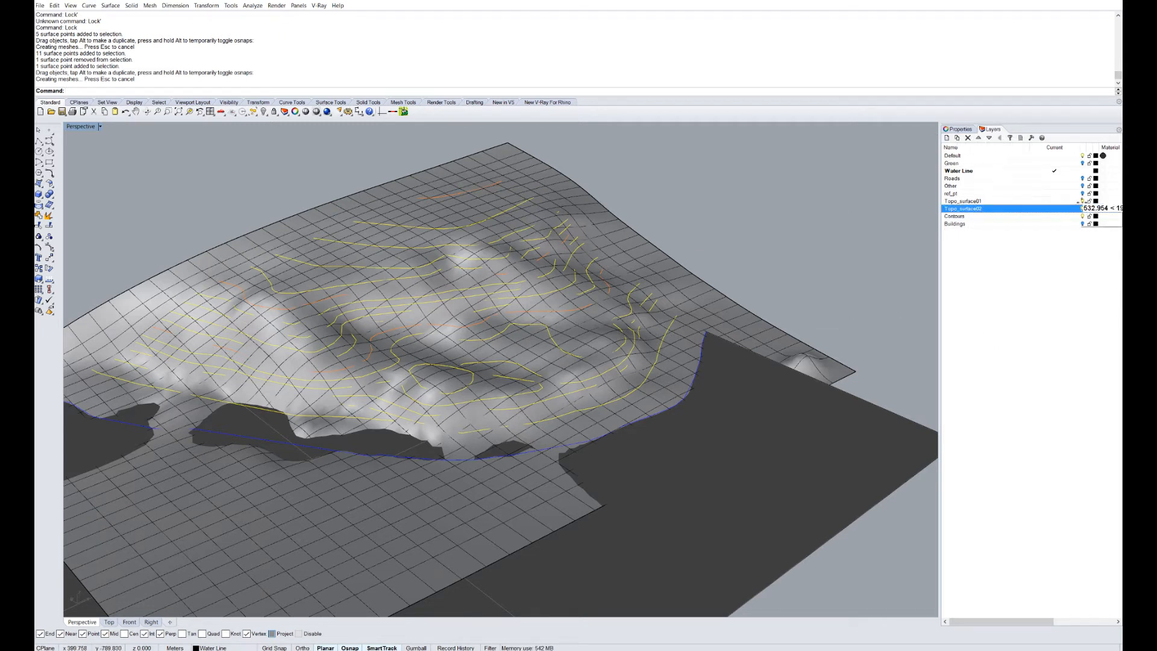
Hide the Topo_surface01 layer, view the ground-plane contours, and launch Grasshopper.
click(1081, 201)
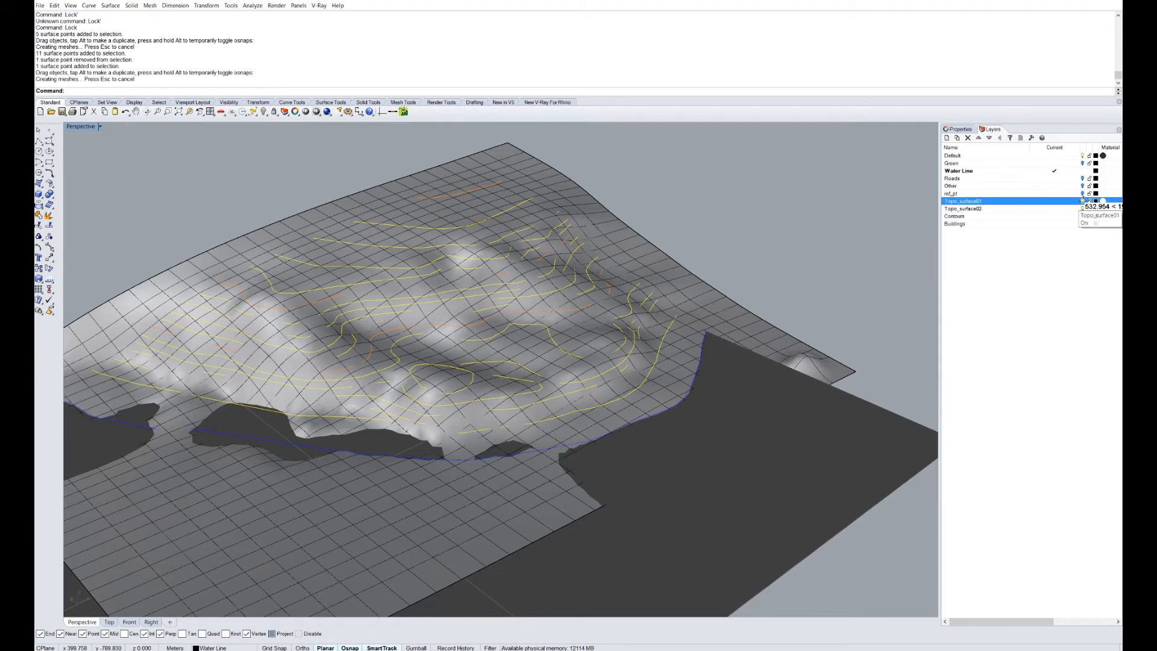
right_drag(801, 280, 448, 390)
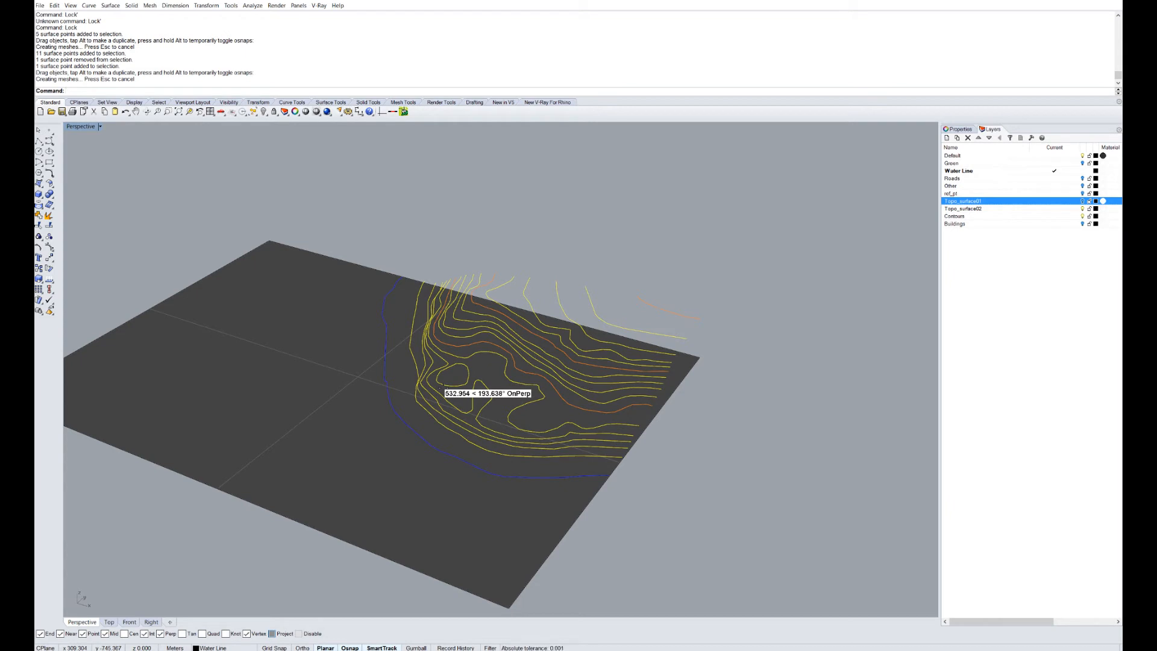
right_drag(424, 409, 581, 435)
scroll(609, 432, down, 2)
scroll(582, 374, up, 2)
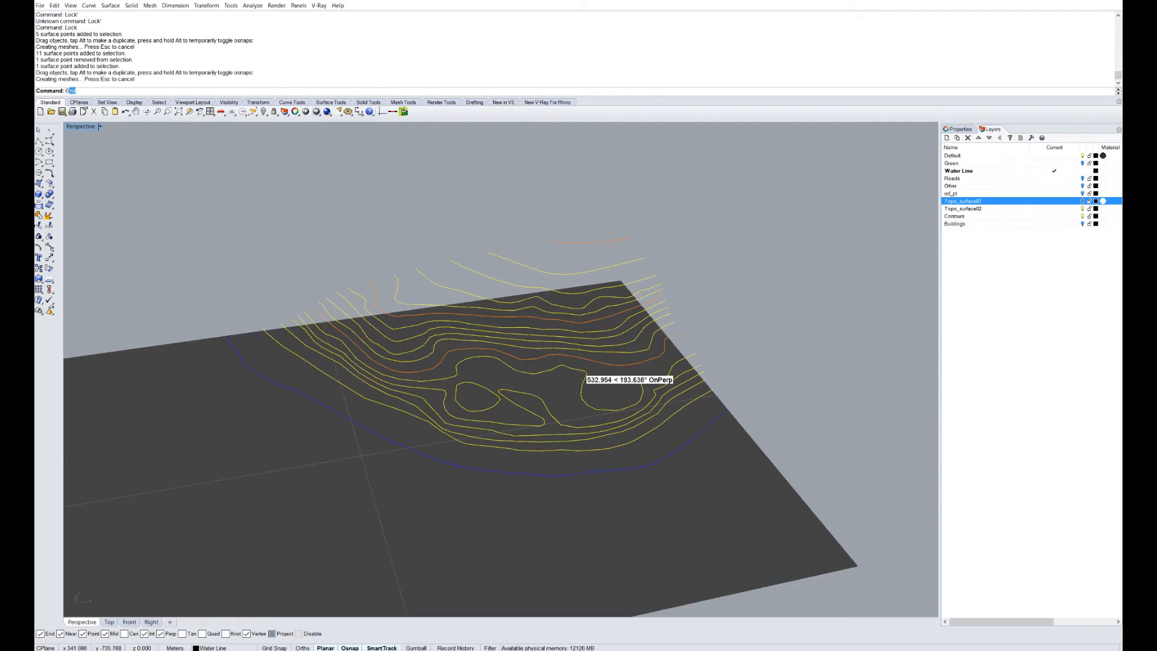
key(Return)
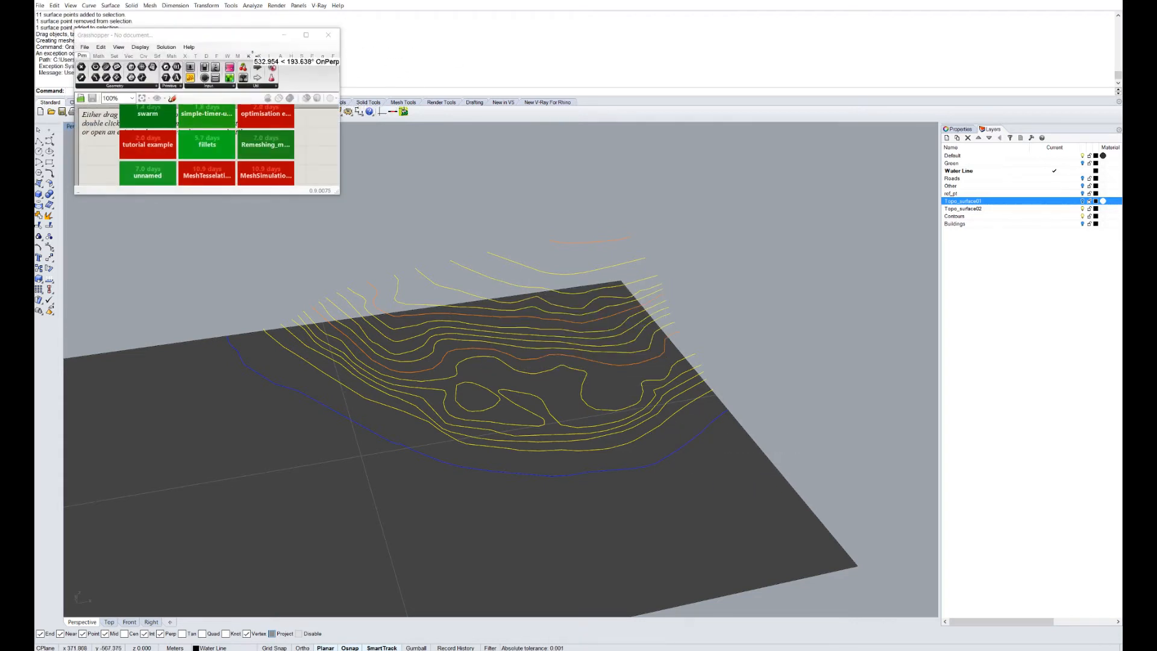
Position and enlarge the Grasshopper window on the right side of the screen.
drag(222, 32, 916, 115)
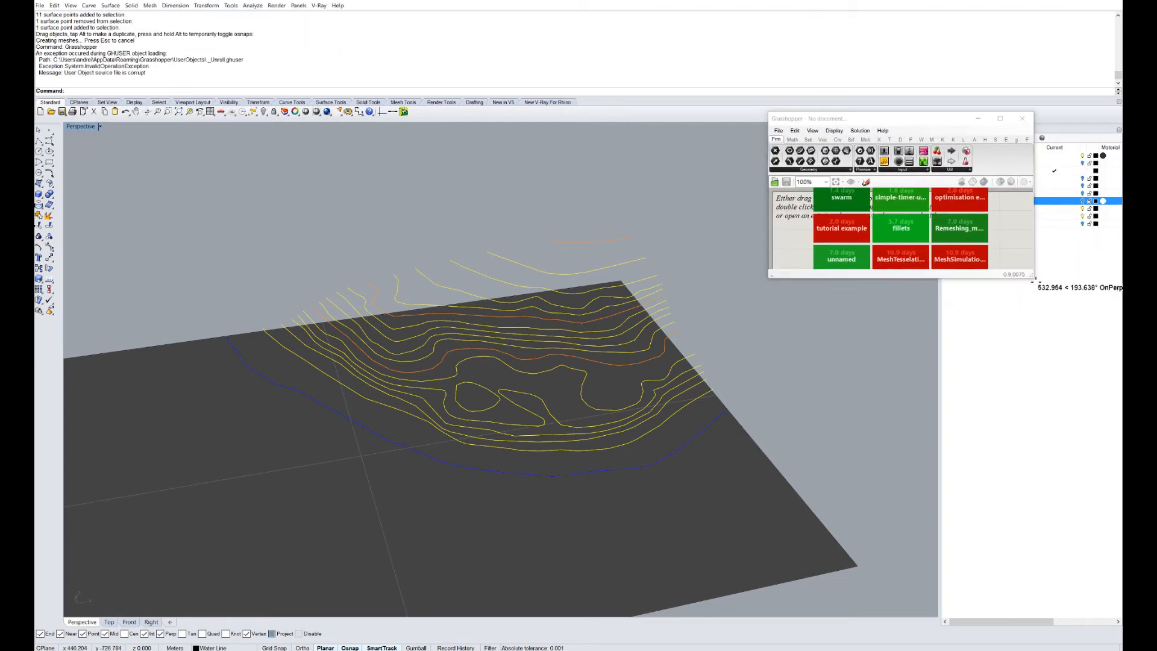
drag(1032, 277, 1116, 561)
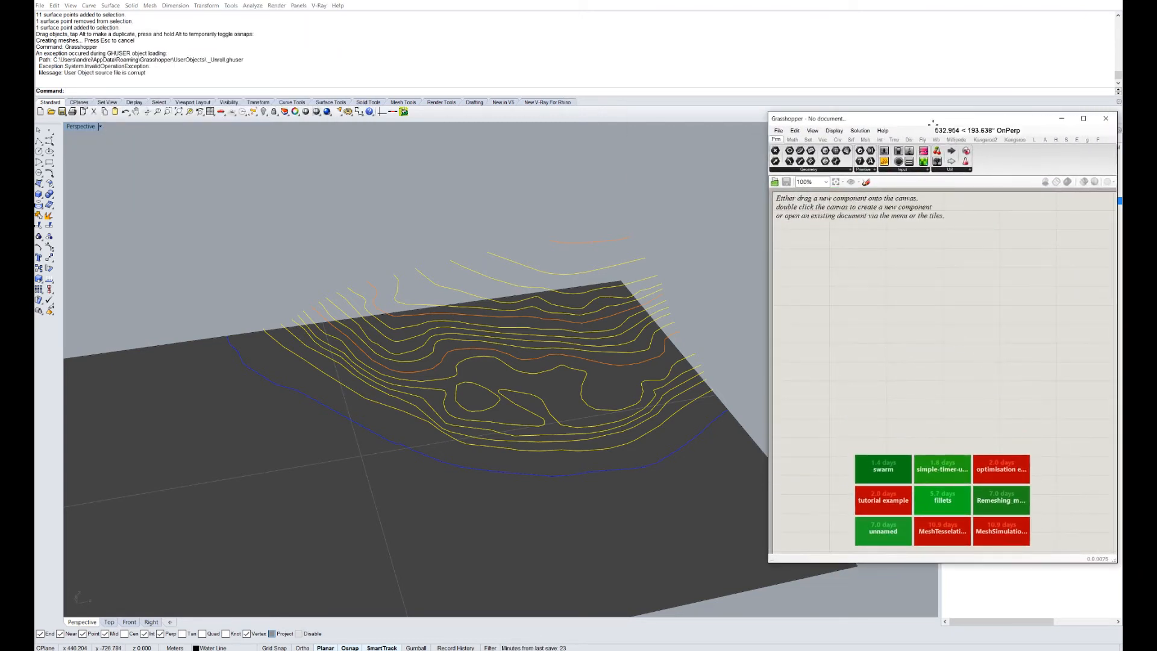
drag(931, 122, 900, 86)
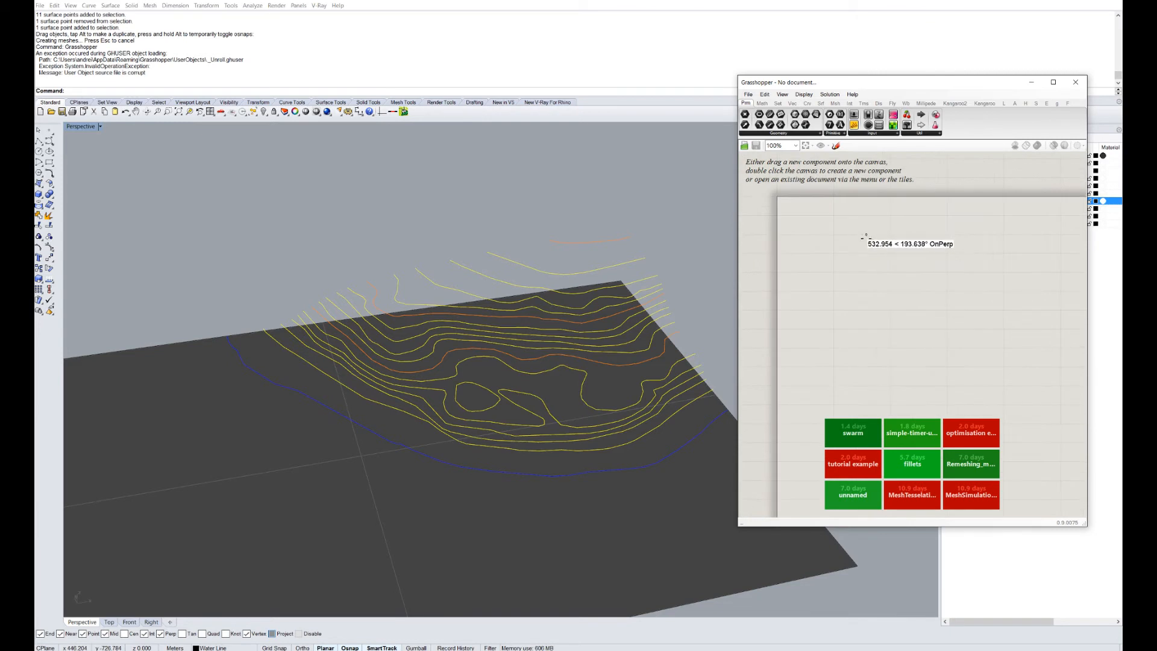
scroll(866, 238, up, 3)
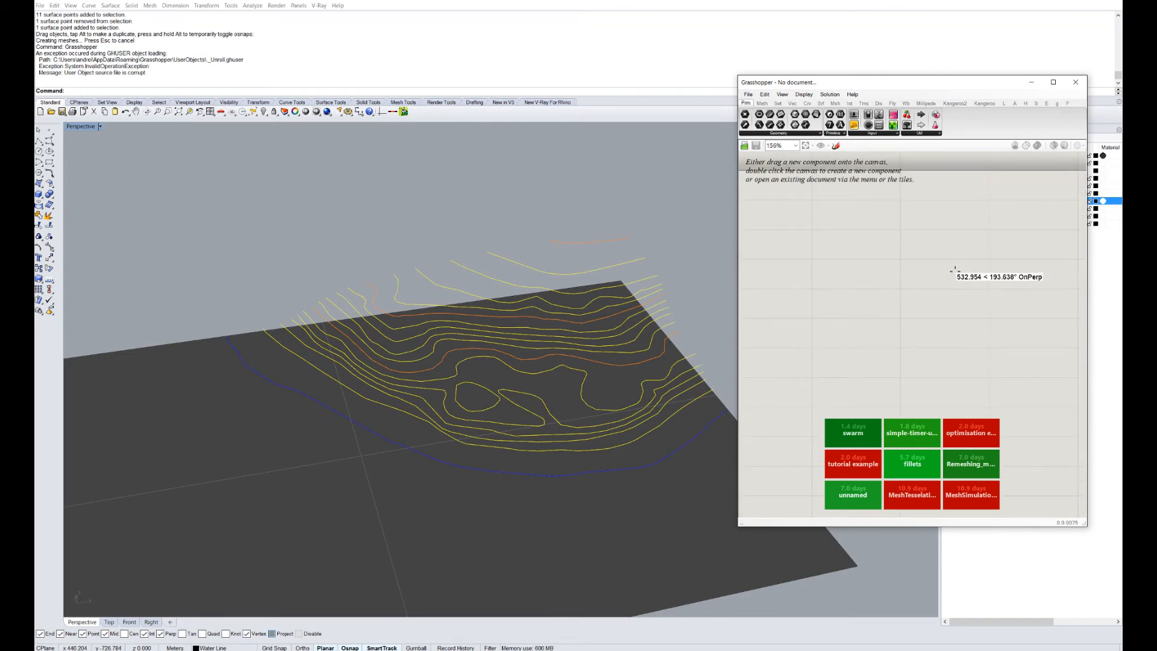
Place a Point (Pt) parameter on the canvas by searching 'point'.
double_click(861, 259)
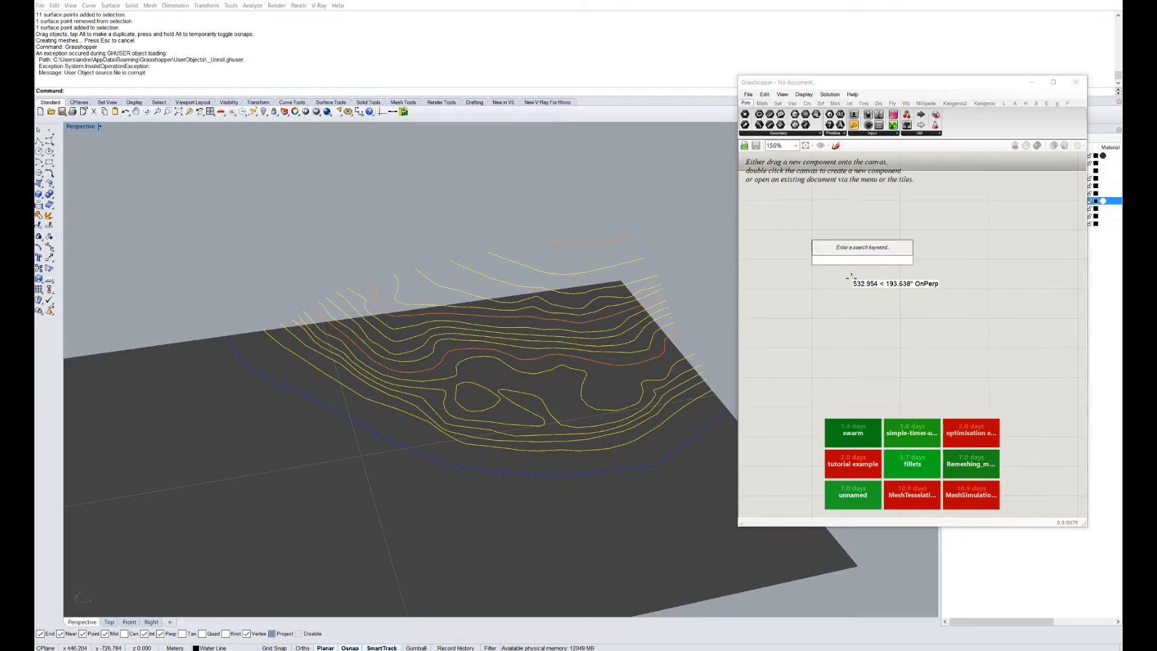
text(point)
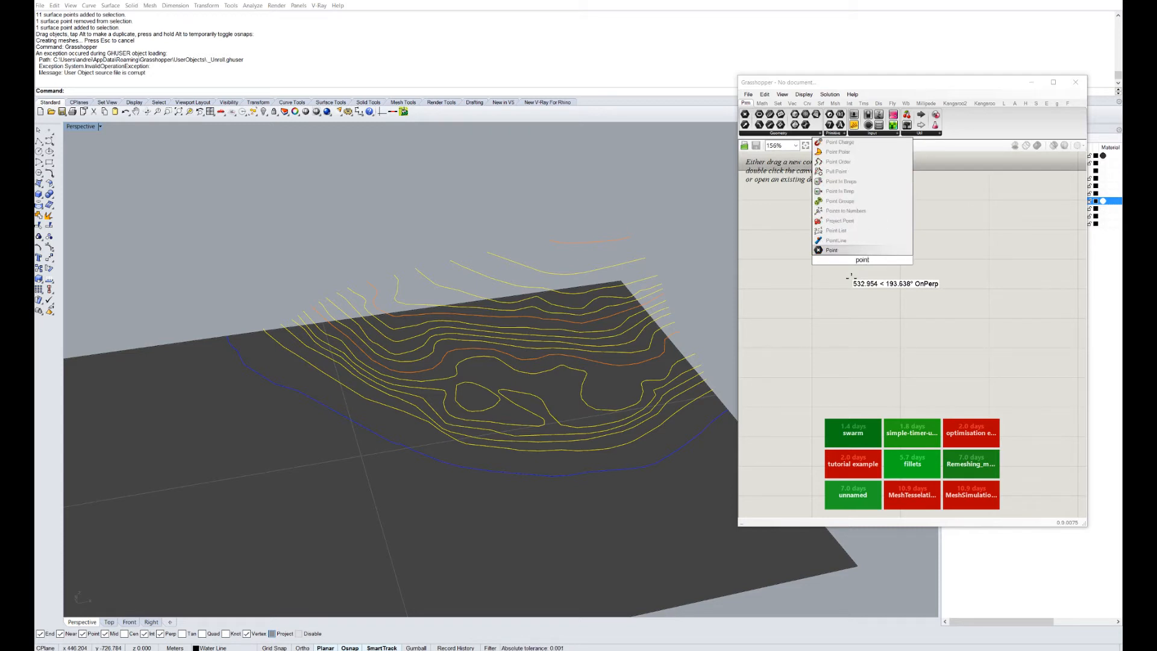
key(Return)
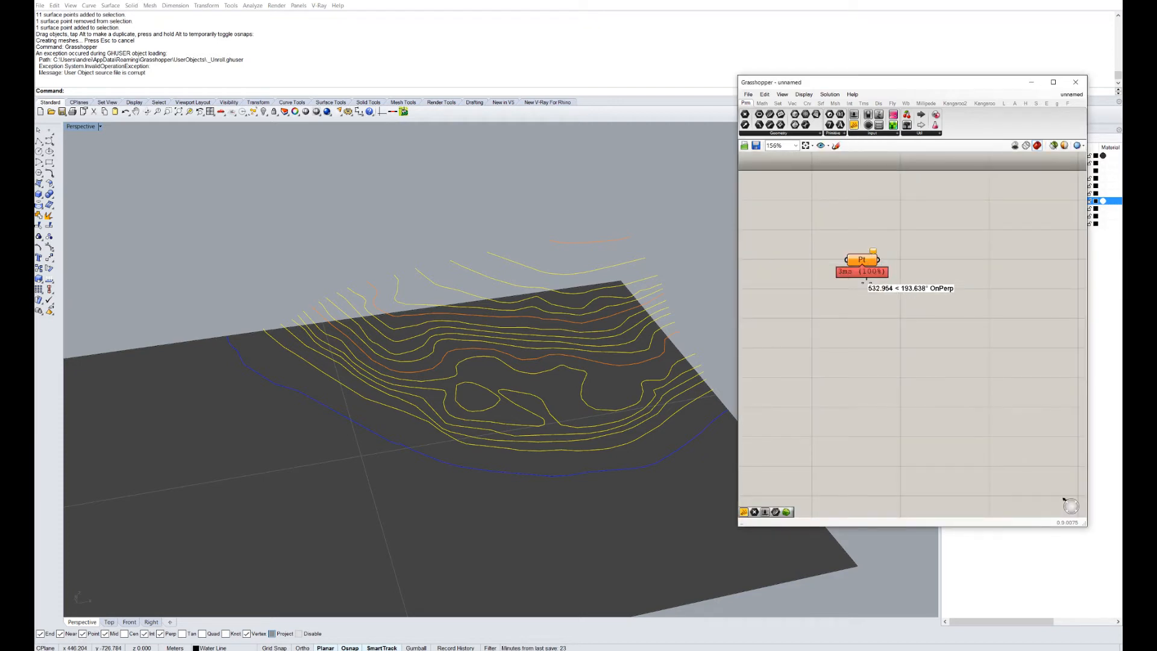
scroll(863, 281, up, 2)
drag(952, 82, 930, 137)
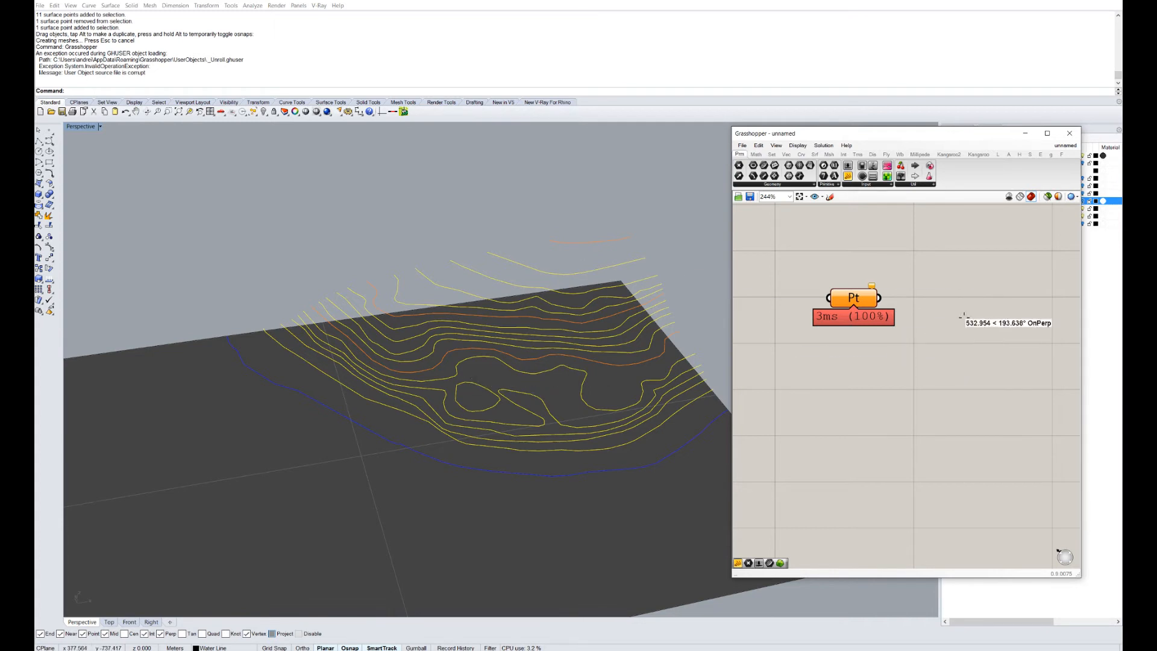
click(854, 297)
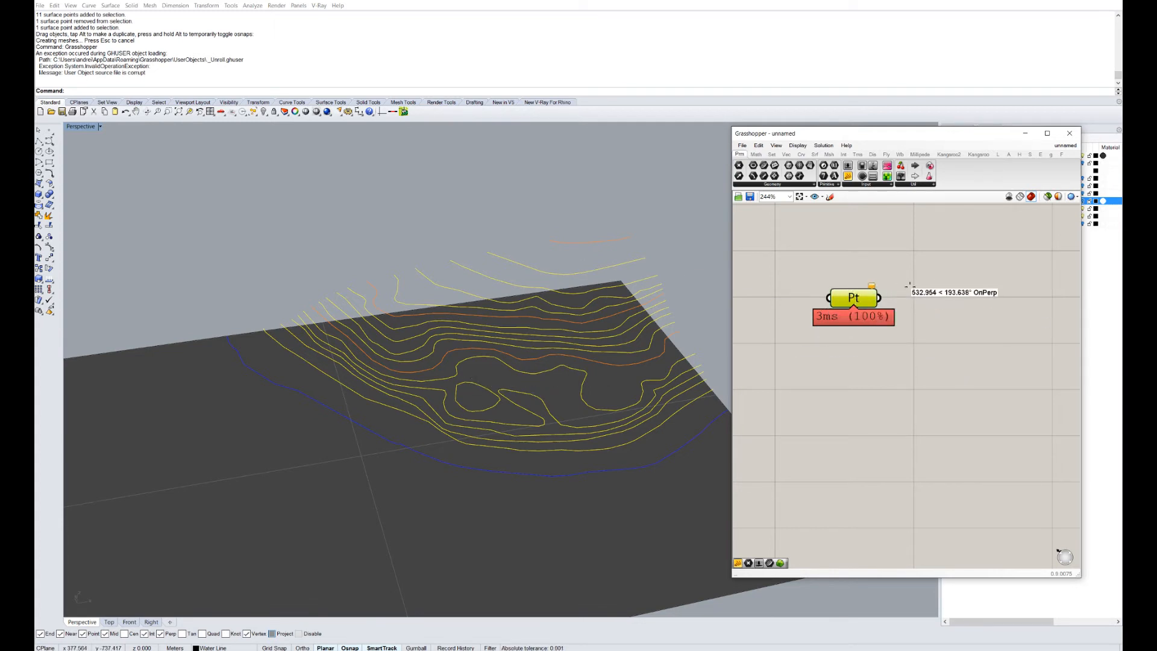
drag(976, 136, 999, 299)
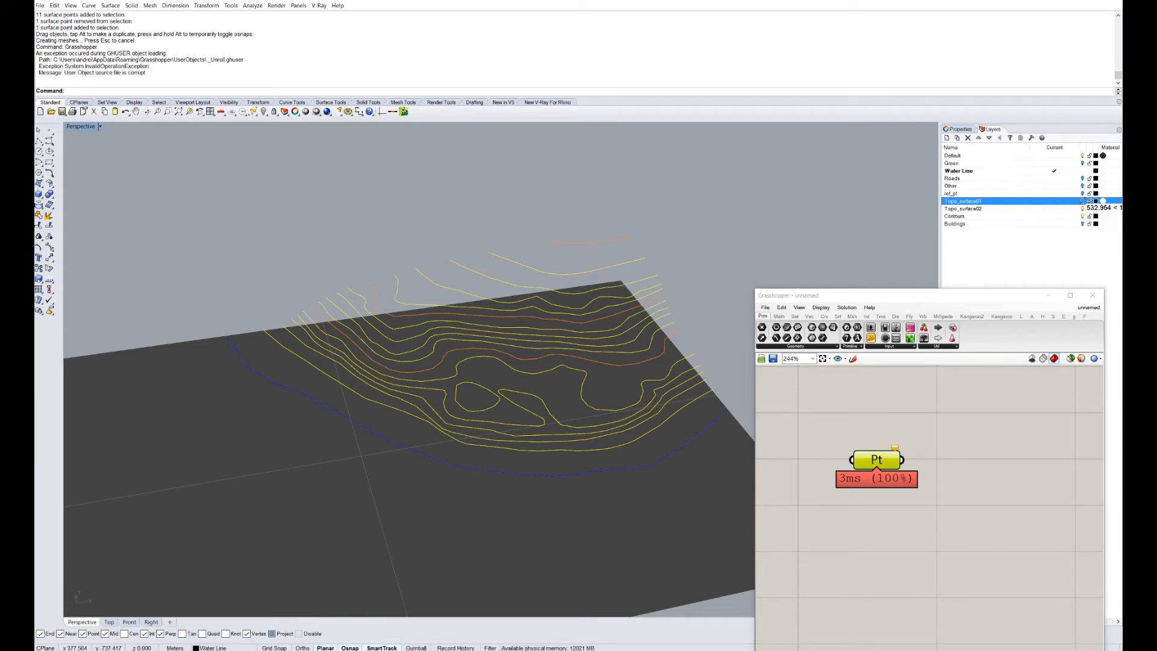
Show ref_pt, select its 442 points, and reference them into Pt with Set Multiple Points.
click(1082, 193)
right_click(1068, 193)
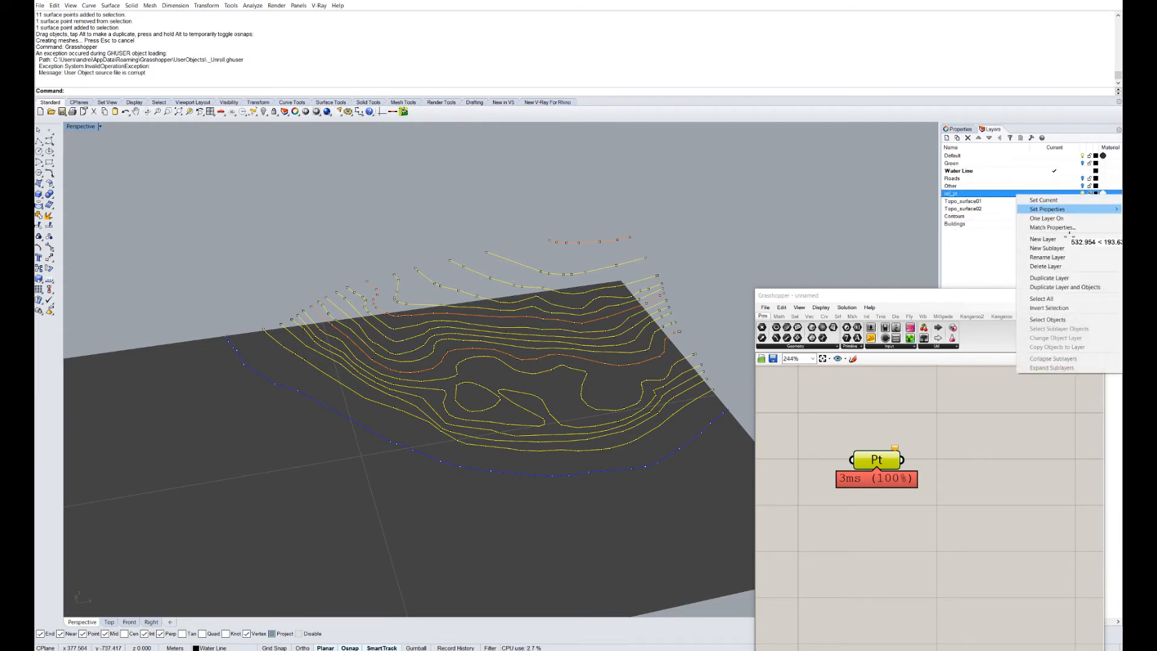
click(1042, 316)
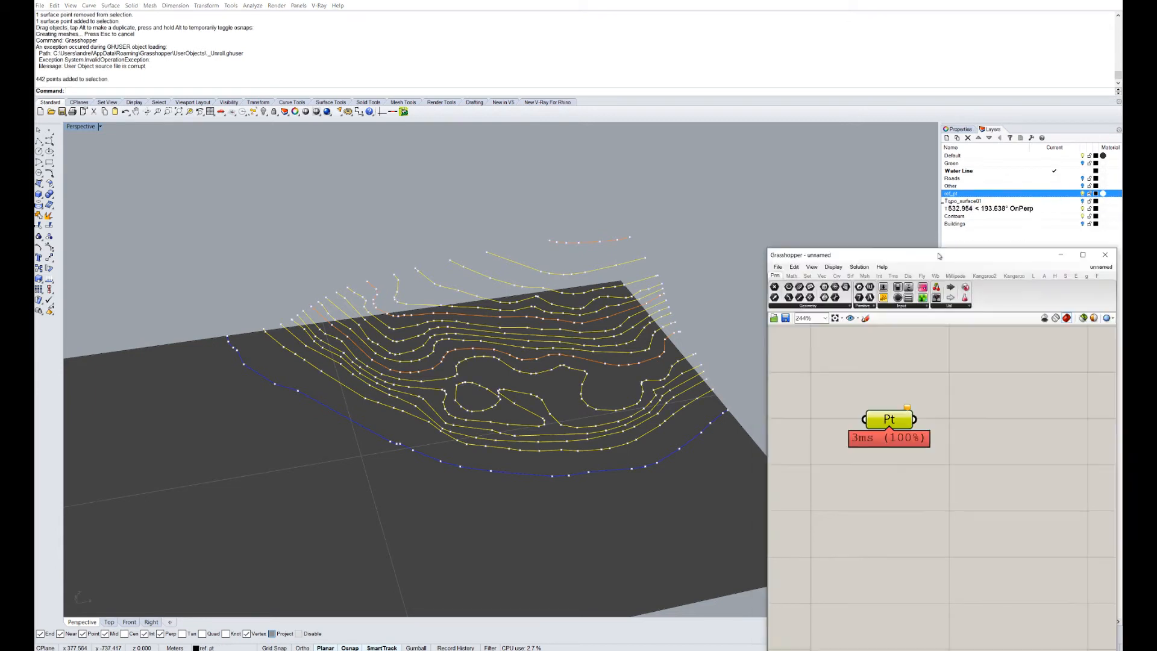
right_click(896, 309)
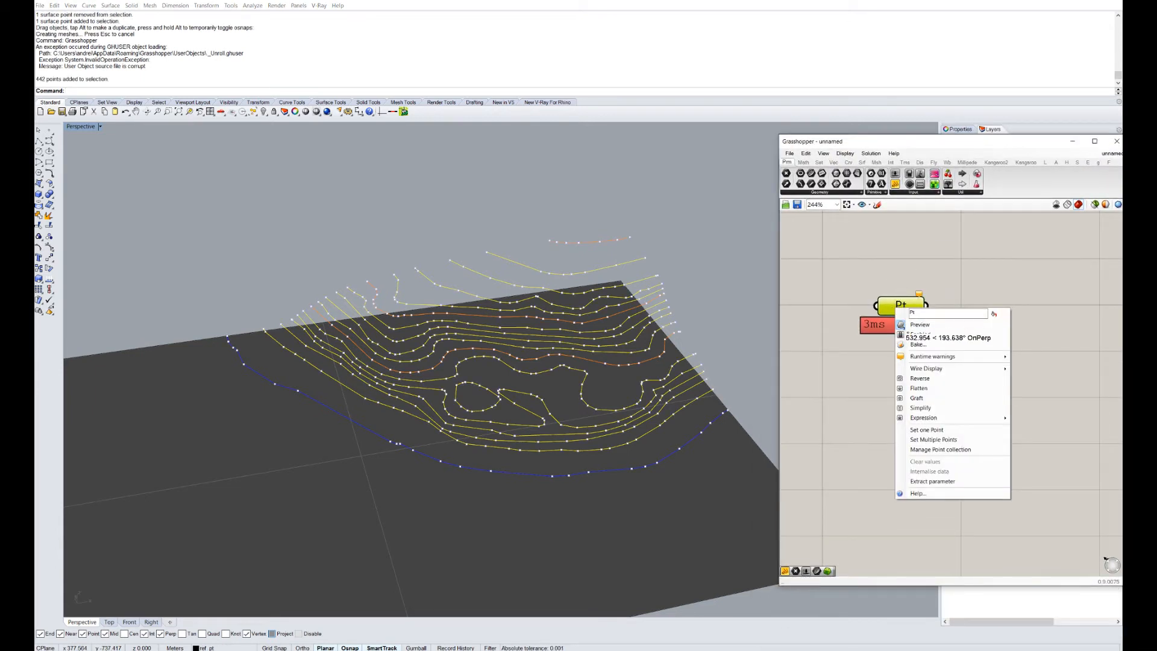
click(932, 440)
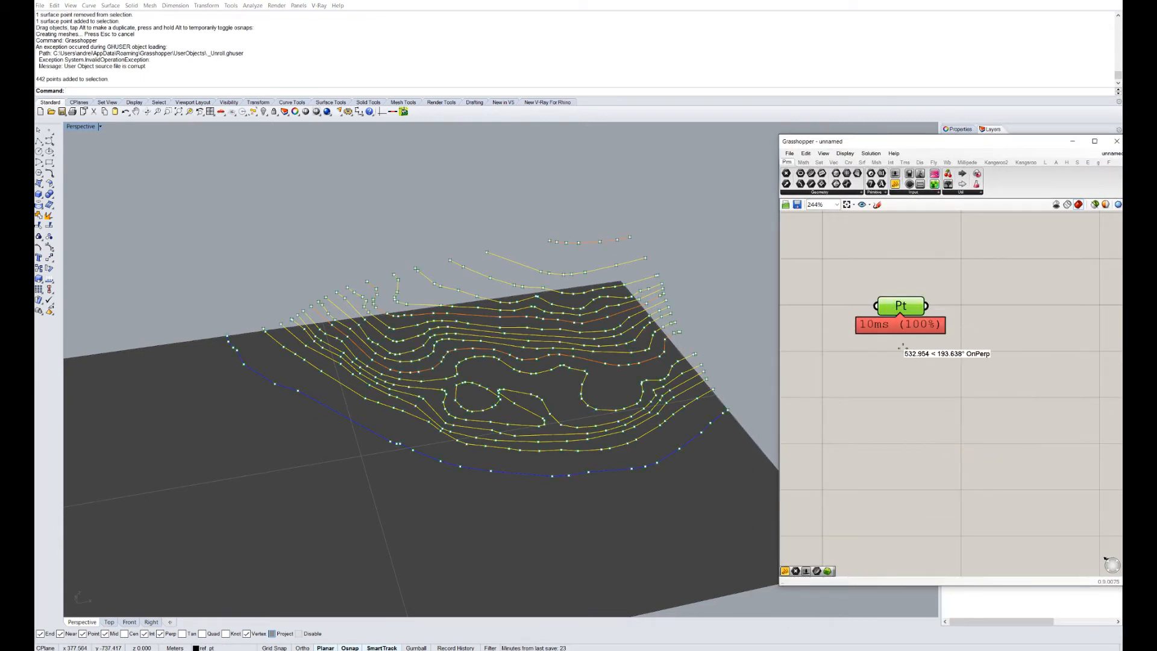
scroll(651, 295, up, 5)
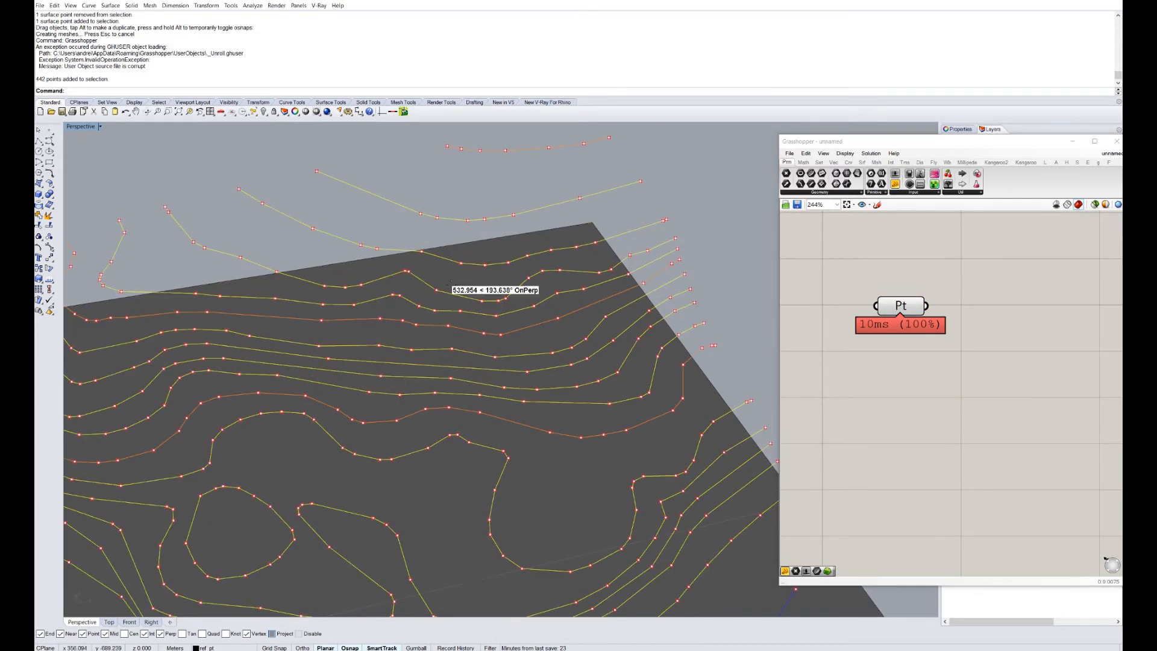
scroll(606, 283, up, 2)
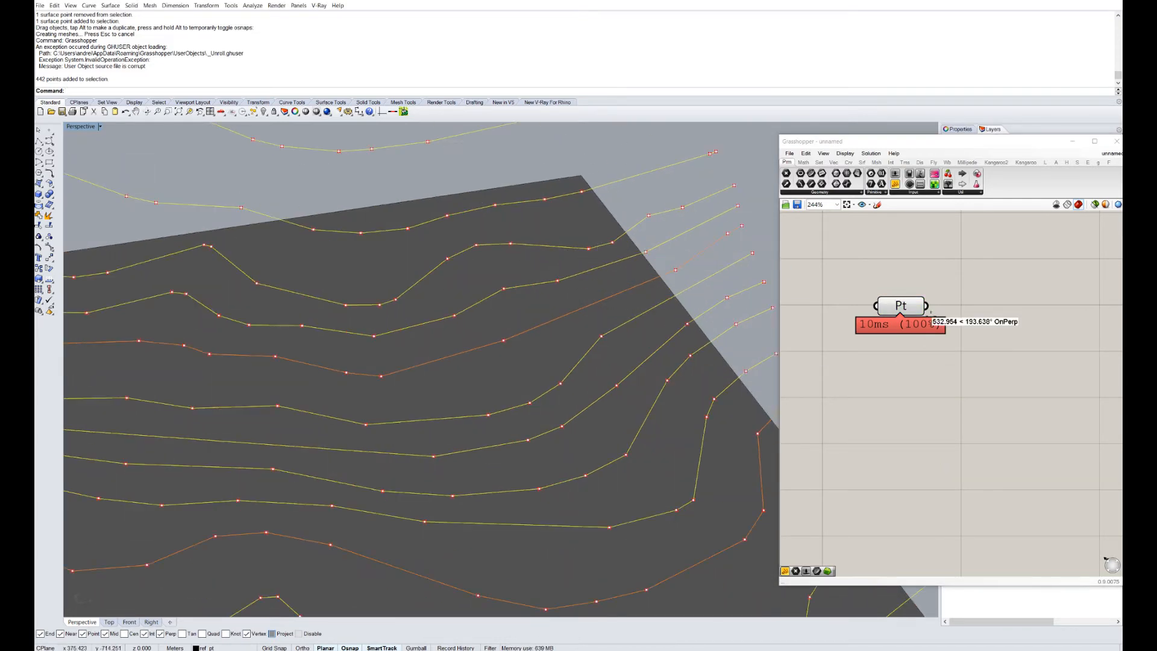
key(Return)
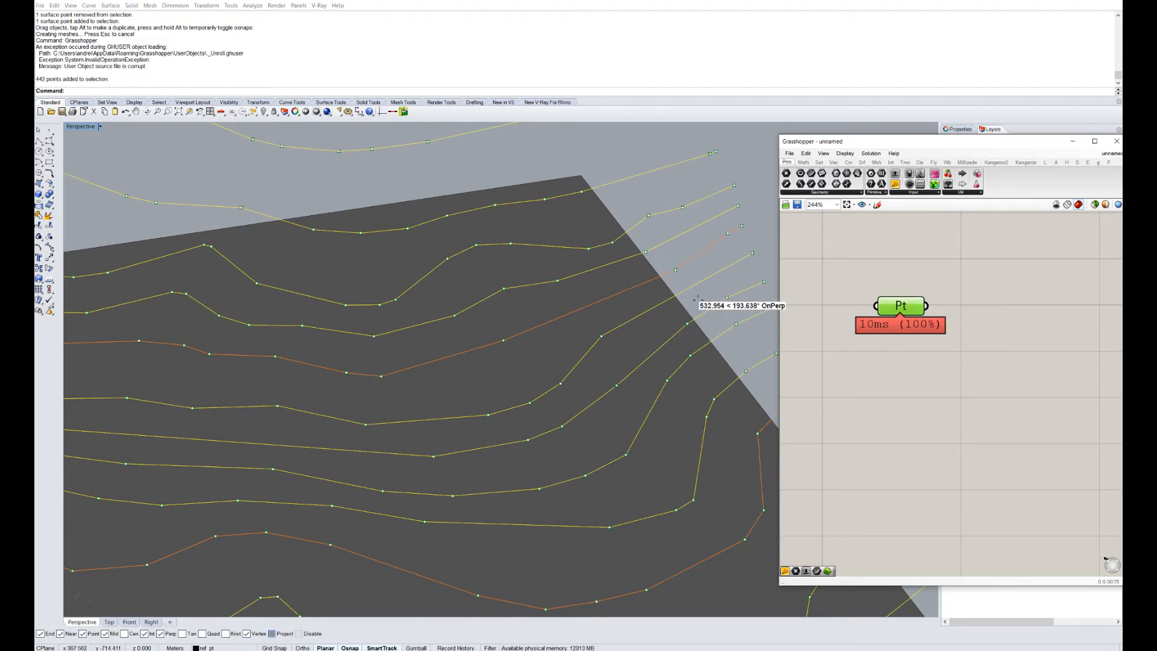
Turn the ref_pt layer off again and return to the Grasshopper window.
scroll(626, 375, down, 5)
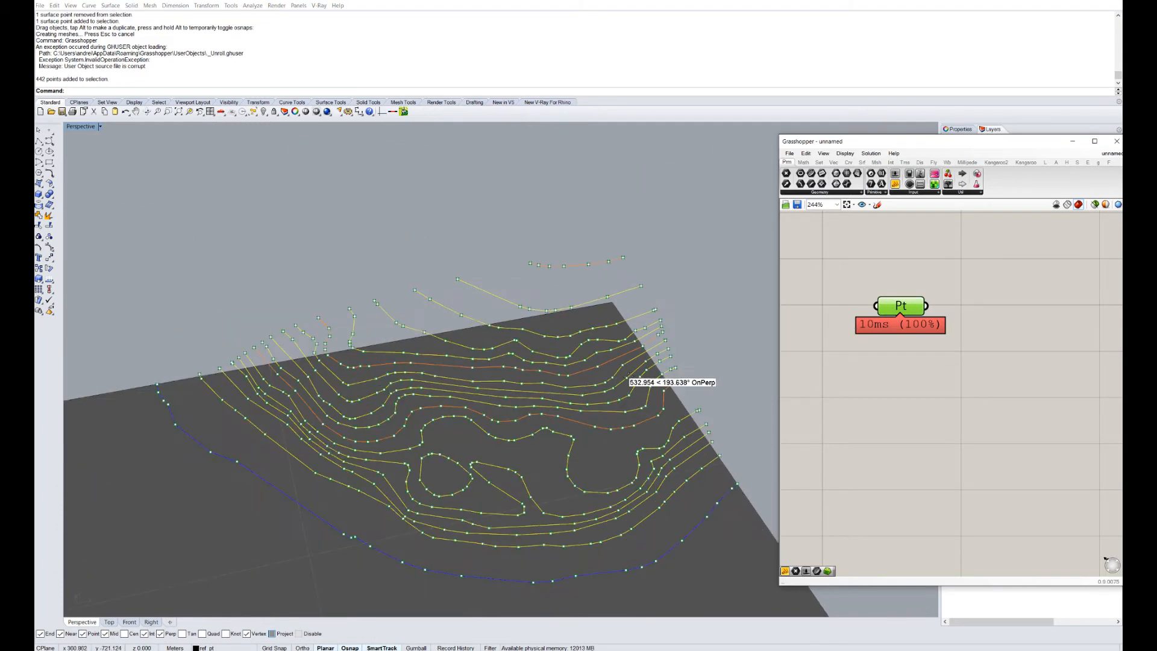
scroll(619, 473, up, 1)
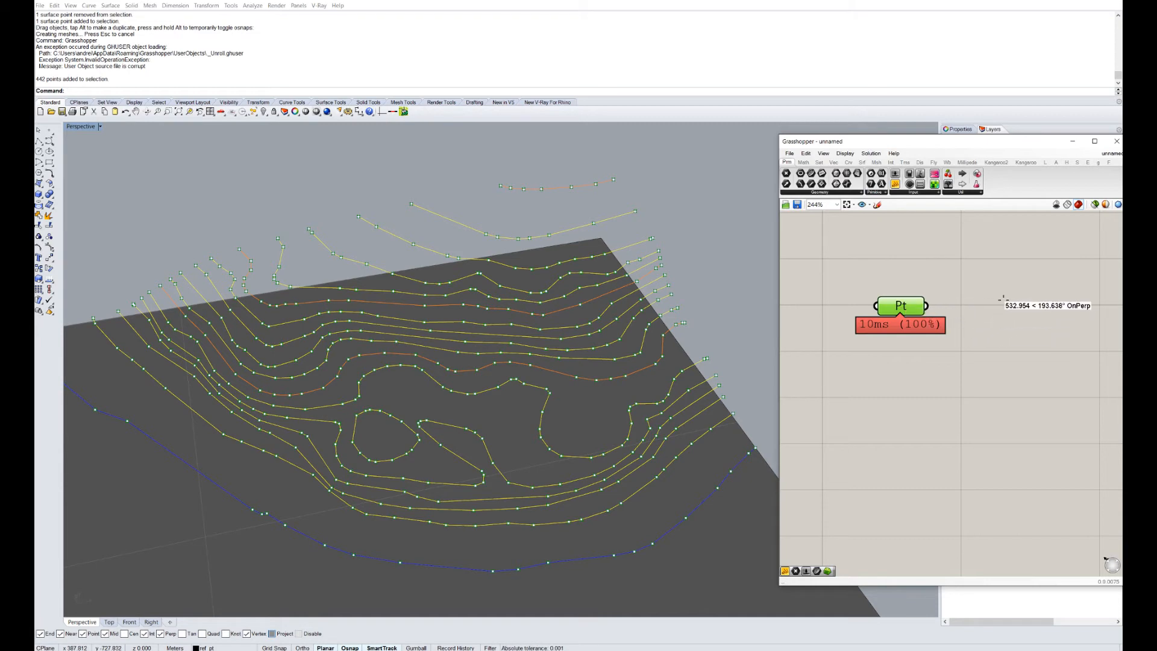
drag(987, 147, 920, 243)
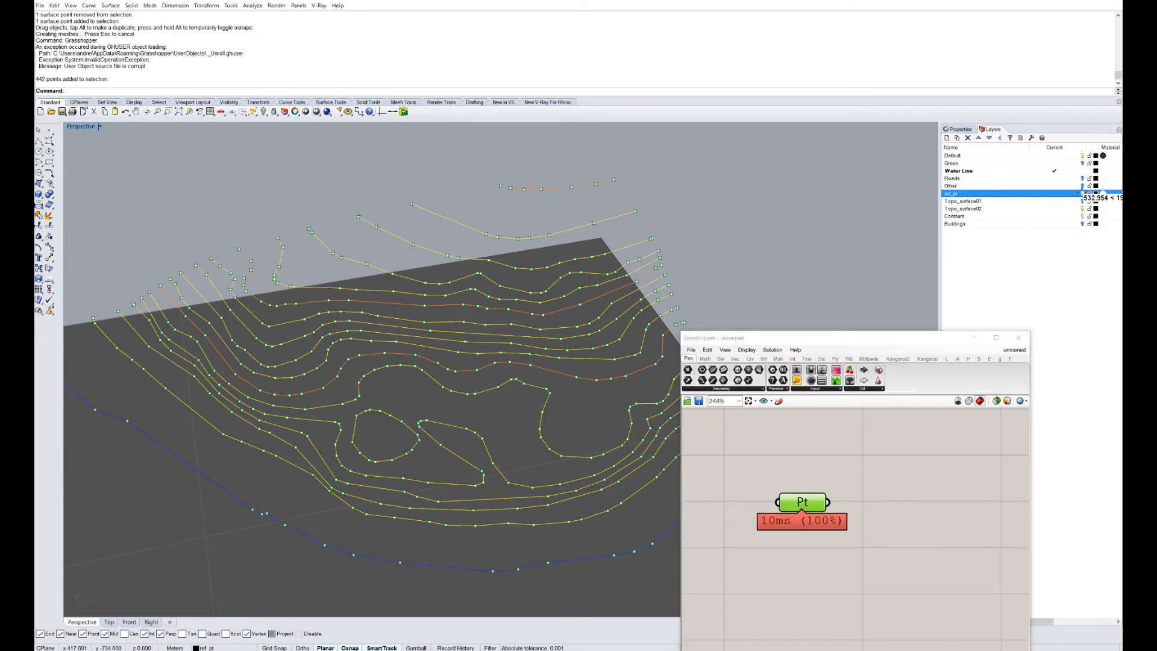
click(1082, 193)
click(882, 339)
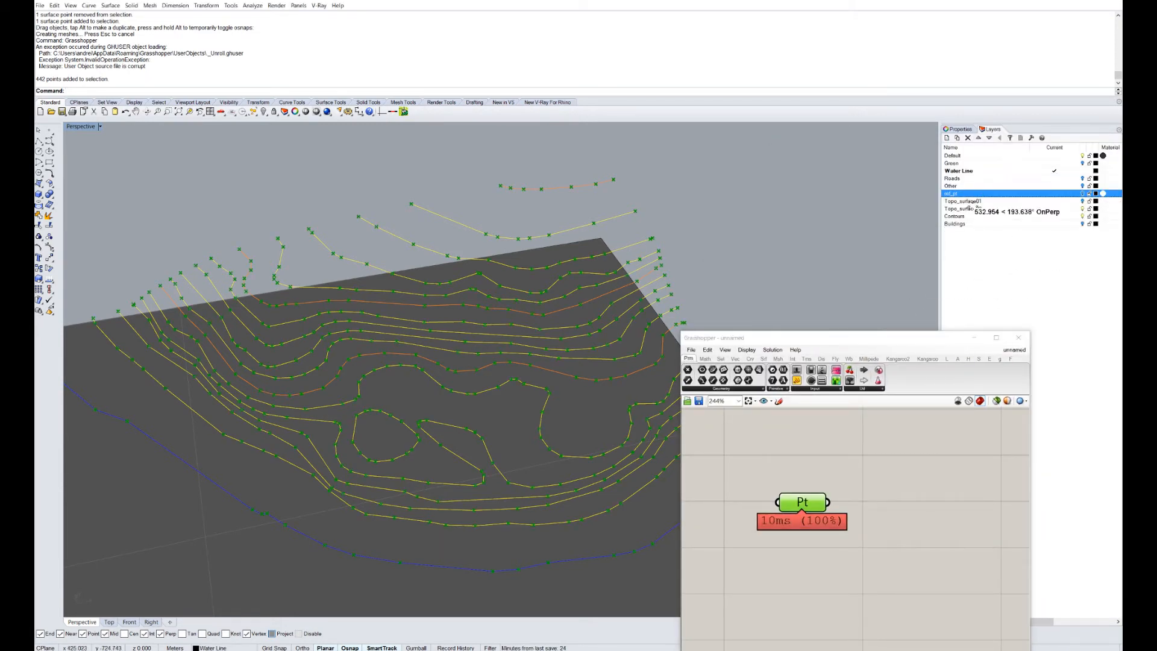
Place a Patch component on the canvas by searching 'patch'.
drag(802, 340, 890, 147)
scroll(874, 288, down, 2)
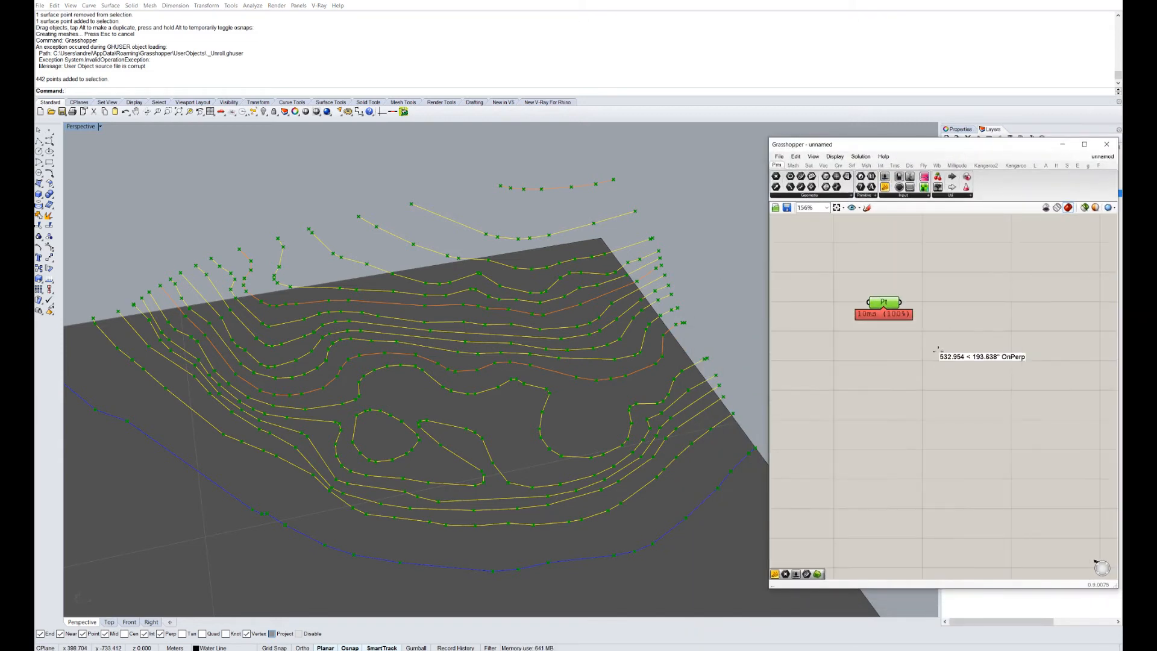
right_drag(932, 339, 927, 388)
scroll(929, 388, up, 2)
double_click(963, 338)
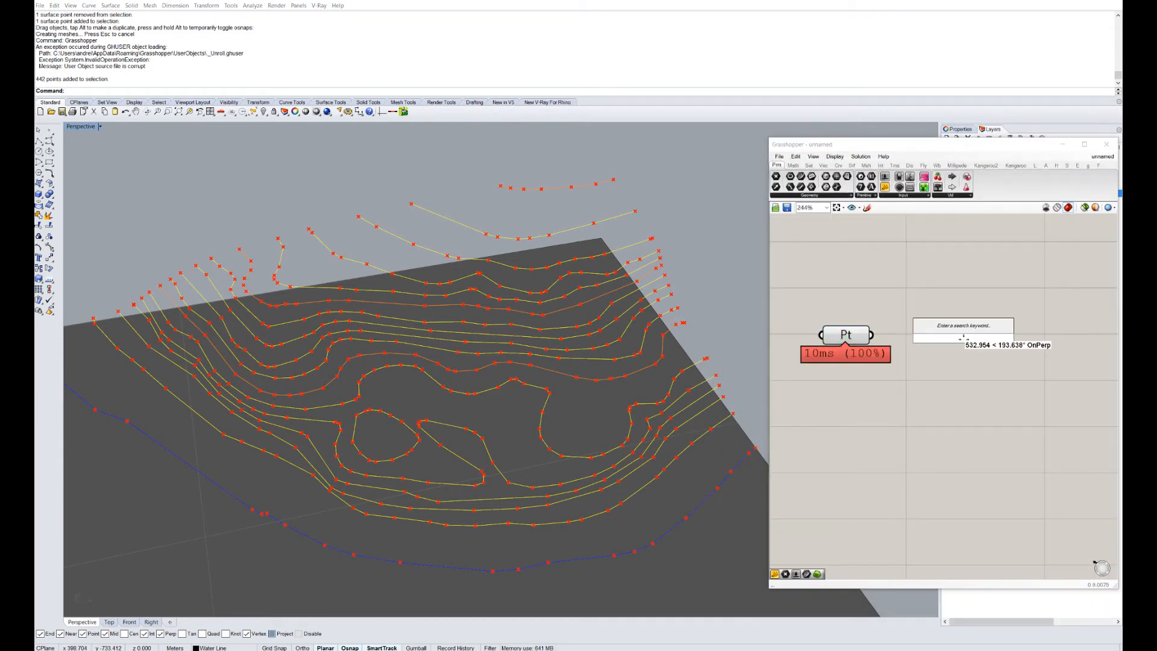
text(p)
key(BackSpace)
text(patch)
key(Return)
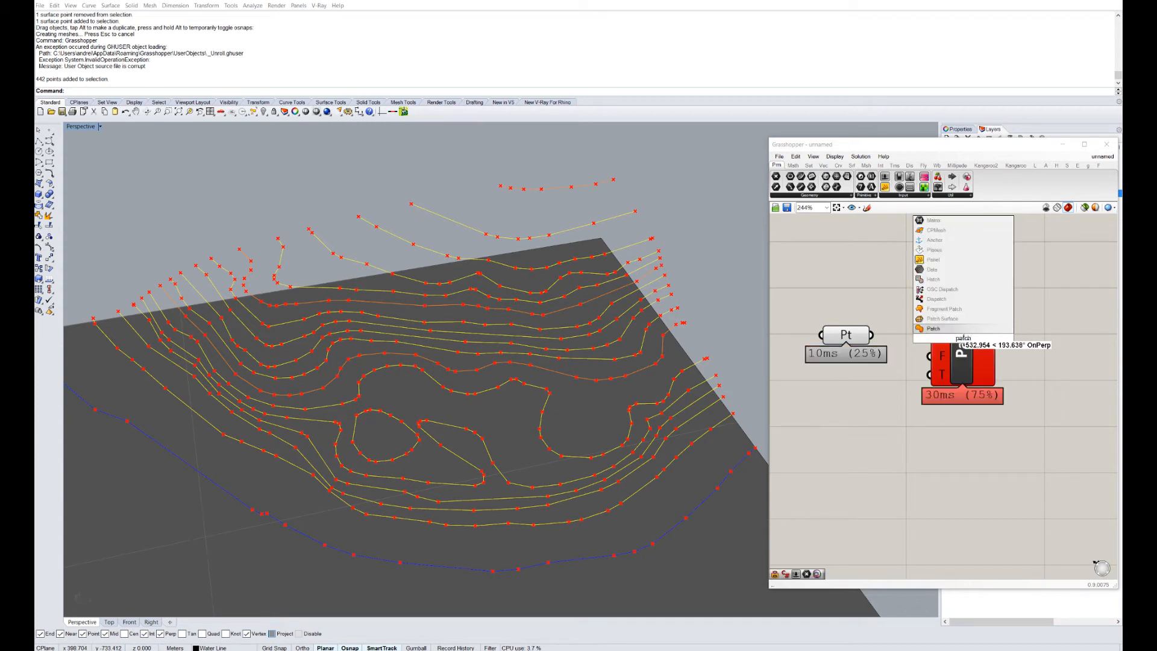
scroll(962, 344, up, 2)
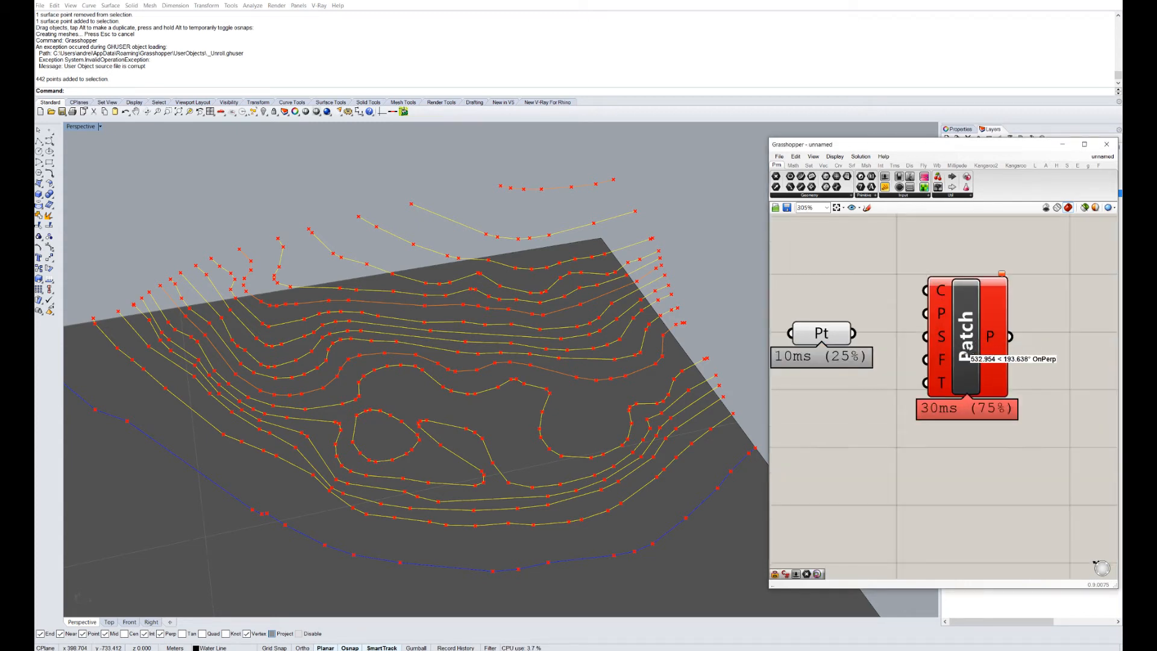
Frame both components and move the Point parameter level with Patch.
click(929, 359)
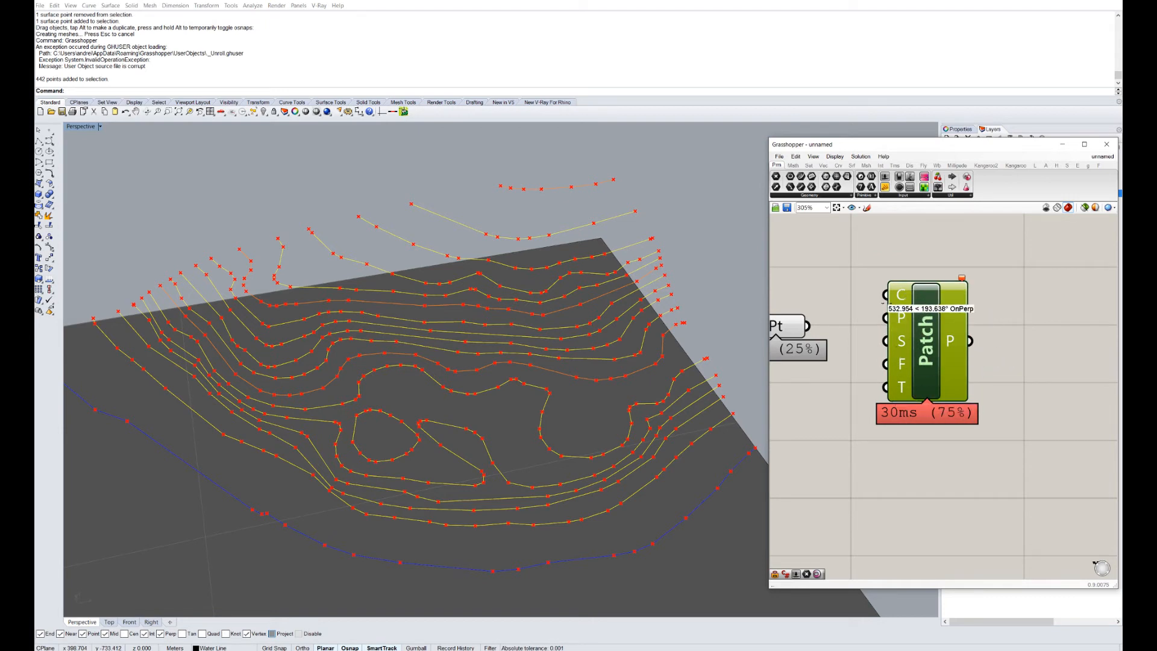
right_drag(937, 344, 975, 355)
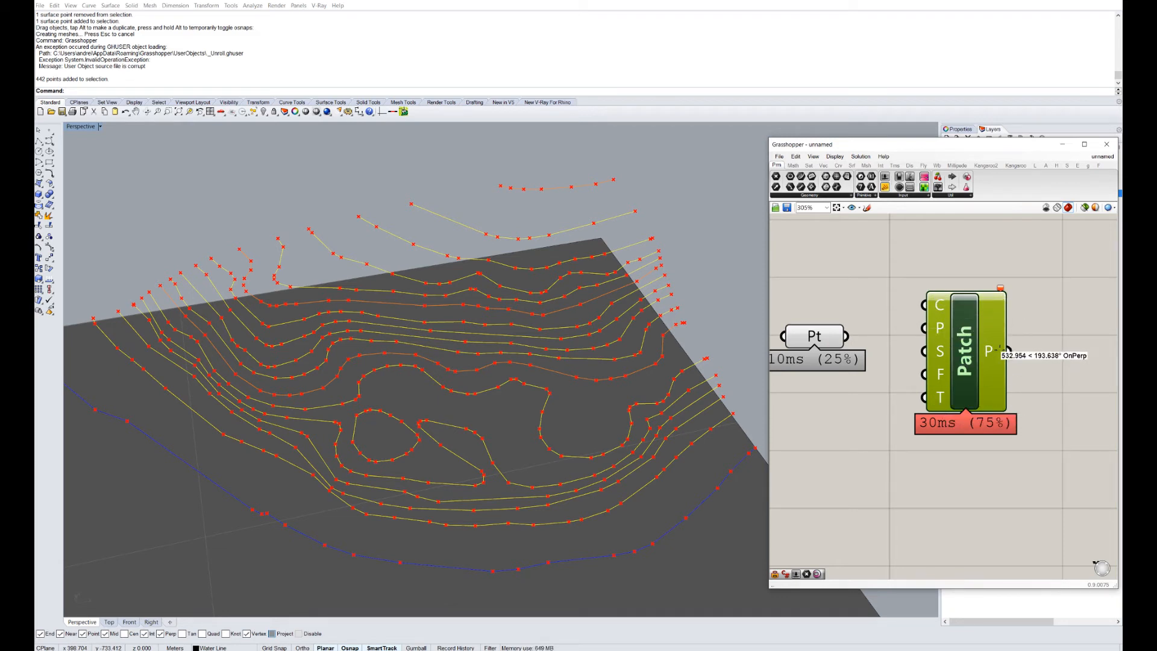
right_drag(945, 346, 964, 347)
scroll(964, 348, up, 2)
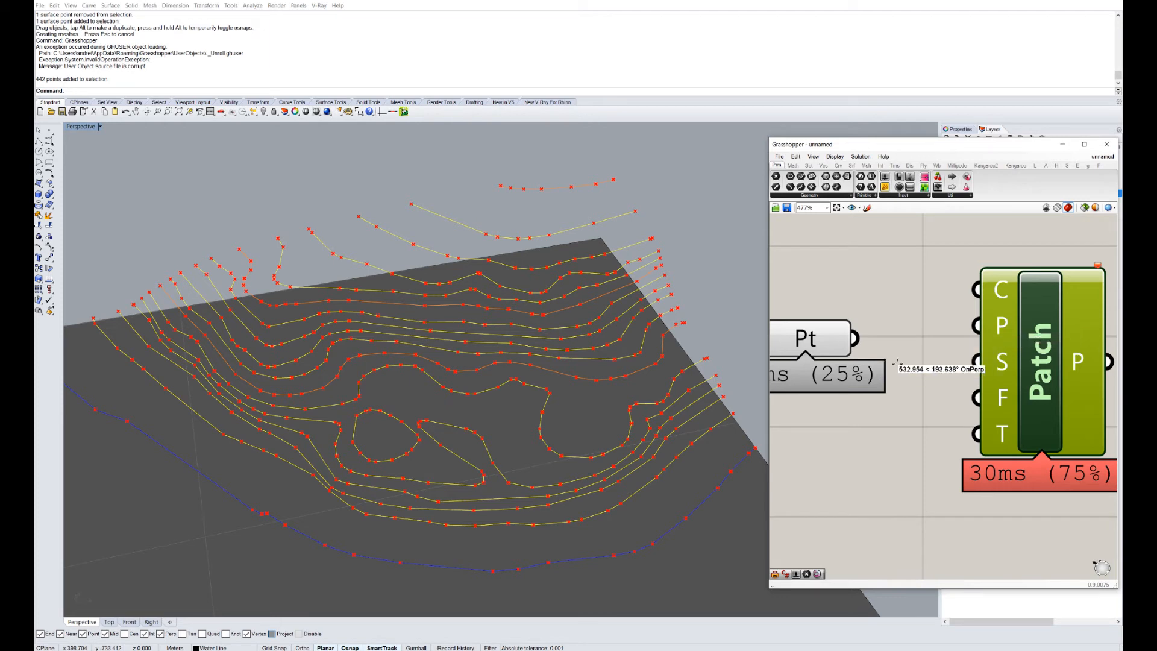
right_drag(895, 359, 911, 359)
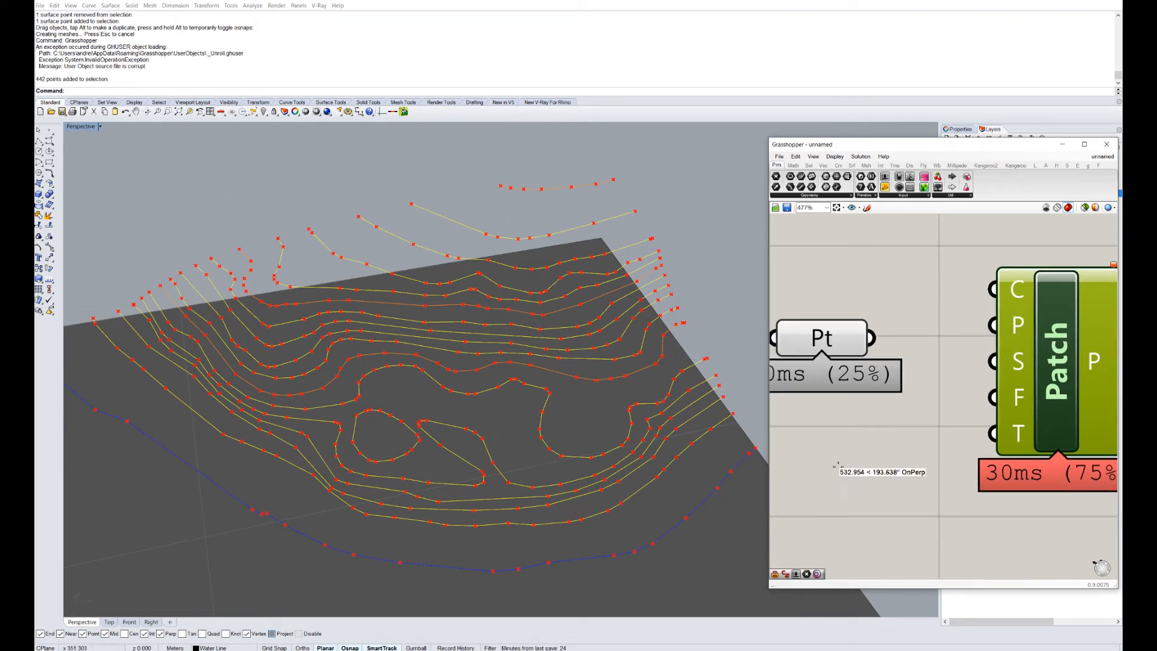
scroll(964, 404, down, 2)
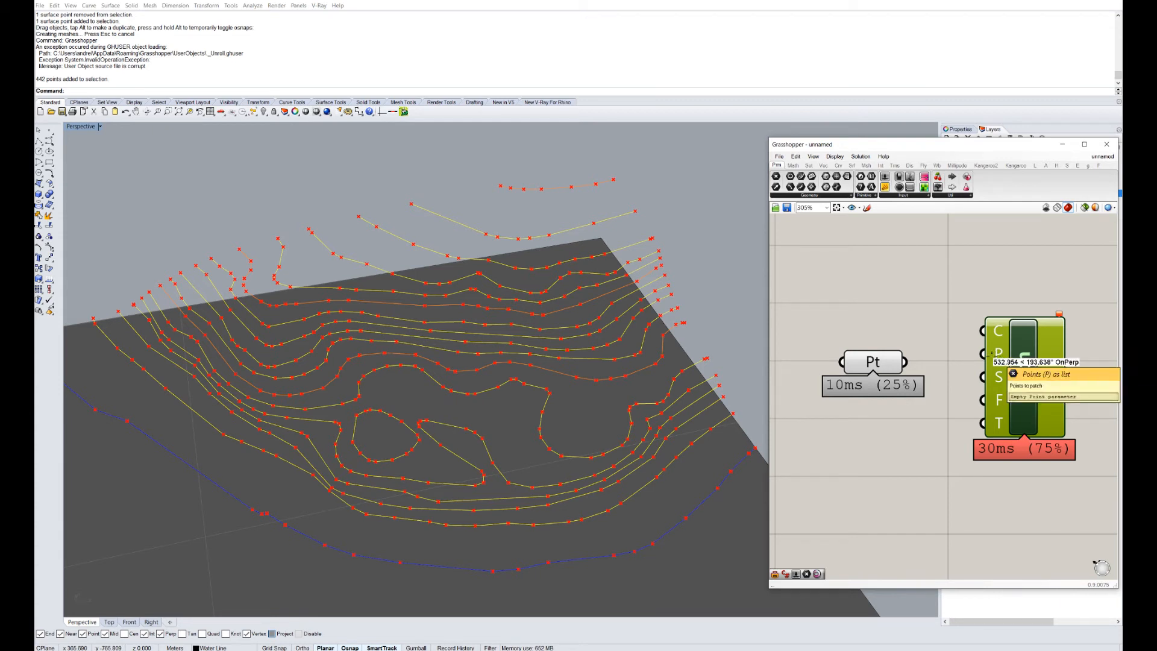
drag(868, 359, 863, 329)
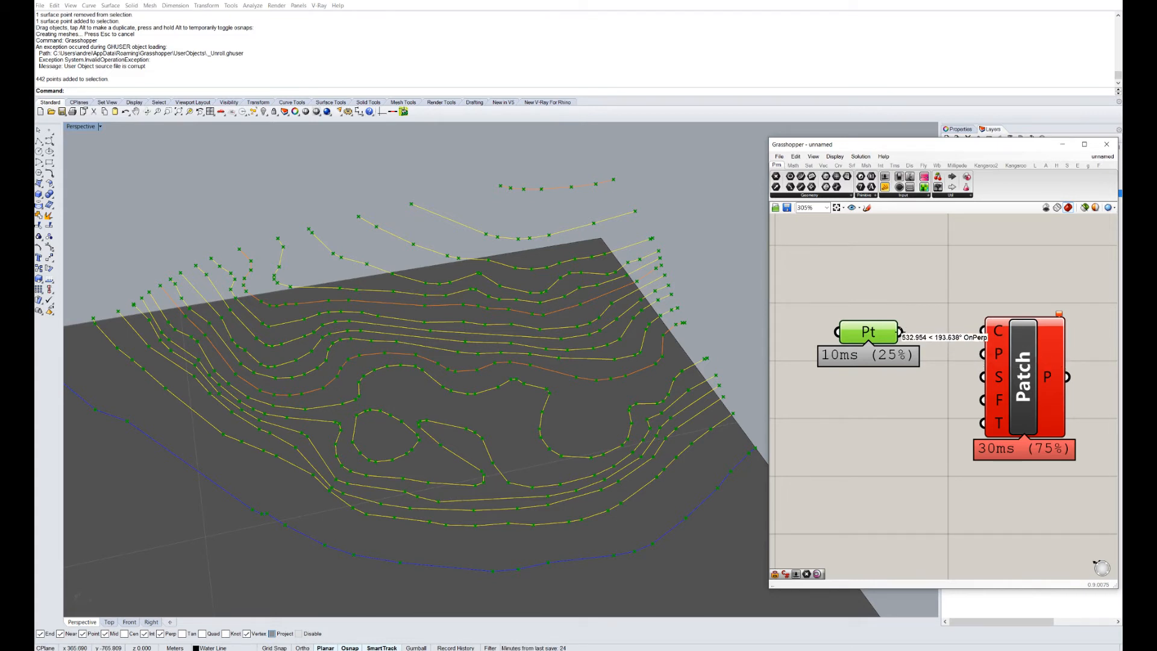
Connect the Point parameter's output to the Patch P input and tidy the canvas.
drag(899, 332, 982, 349)
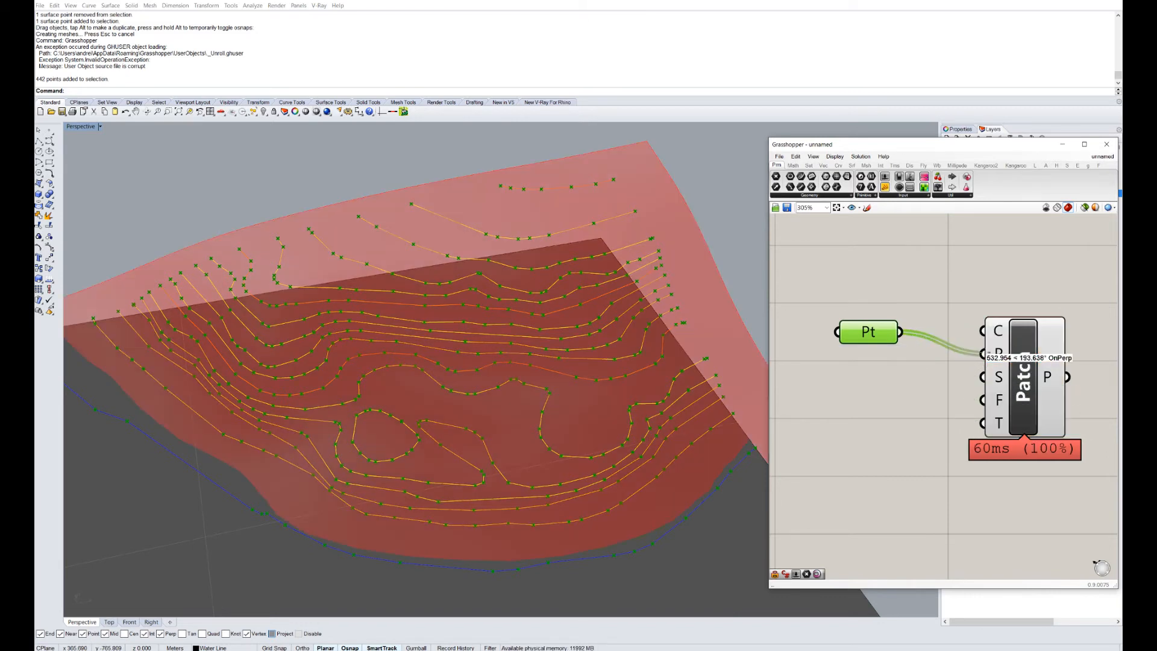
drag(865, 338, 977, 425)
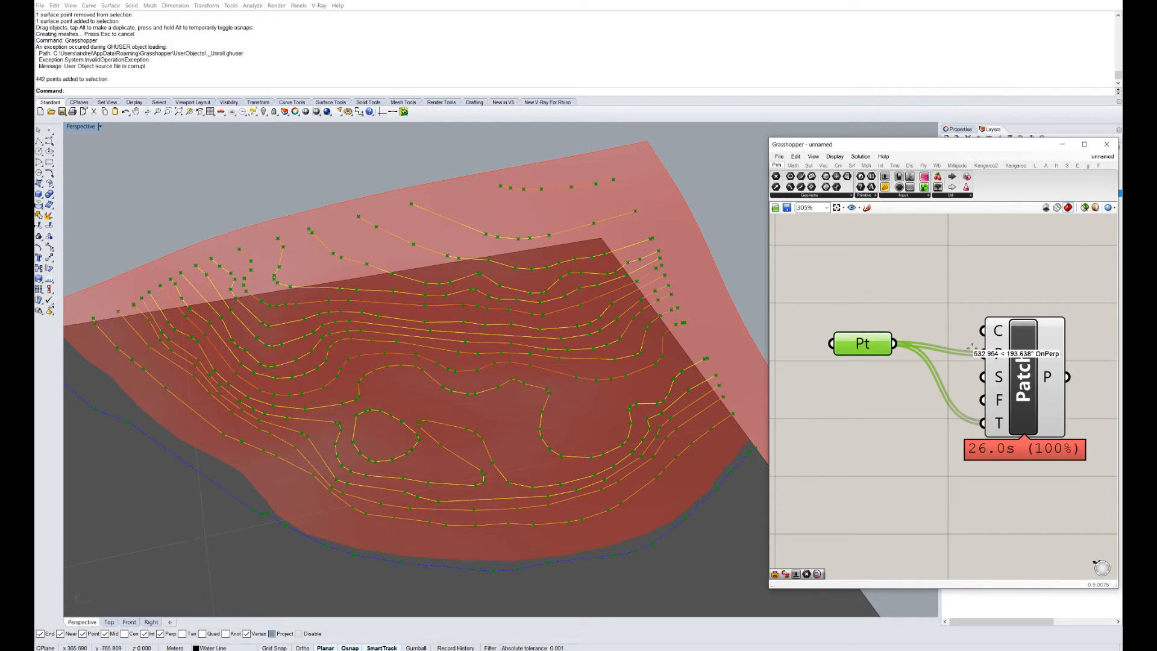
right_drag(972, 348, 929, 317)
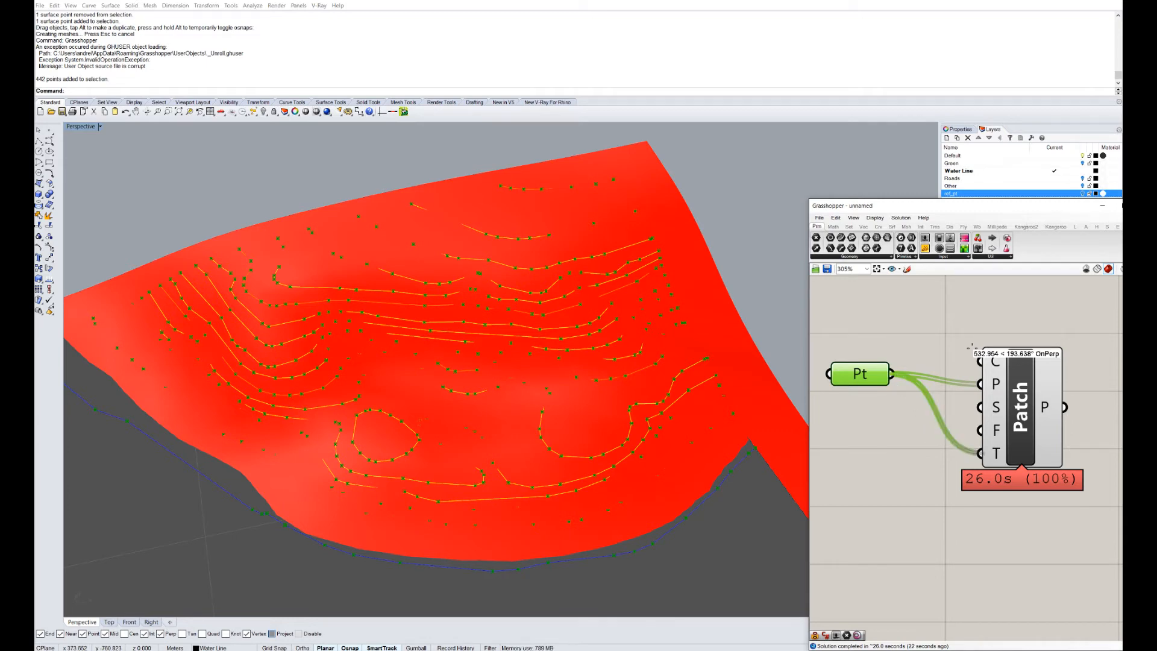
Remove the extra wire into Patch's T input, reposition Patch, and orbit the terrain low.
ctrl+drag(980, 453, 892, 375)
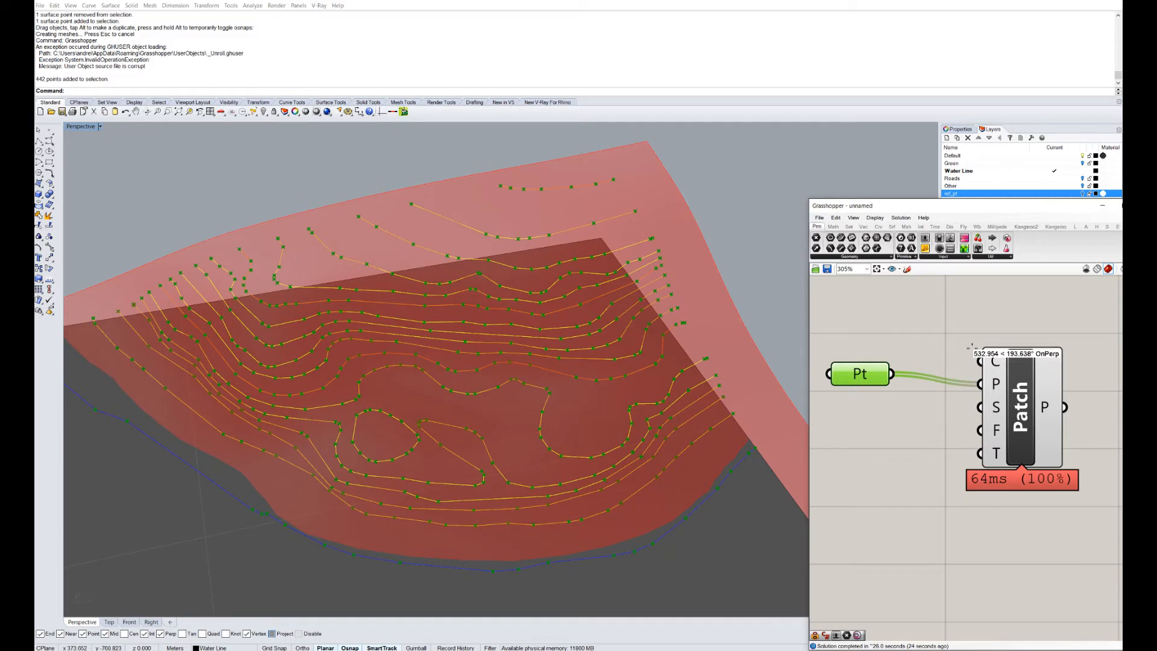
right_drag(909, 428, 941, 417)
drag(1051, 399, 1039, 379)
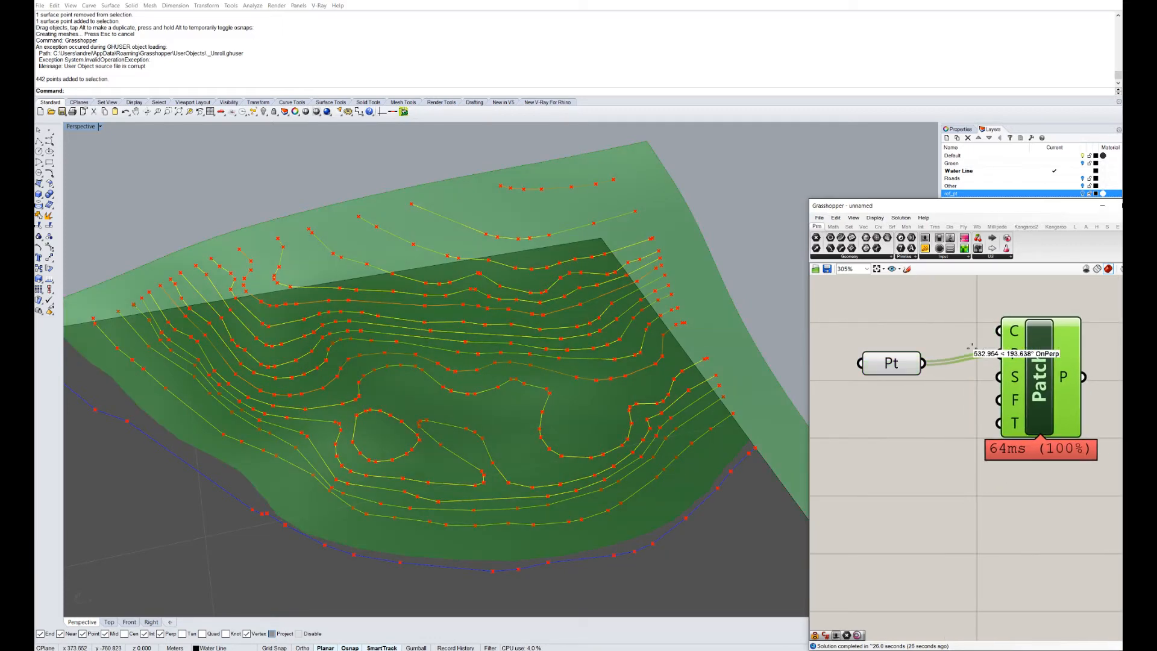
click(946, 470)
click(1039, 386)
right_drag(602, 385, 524, 262)
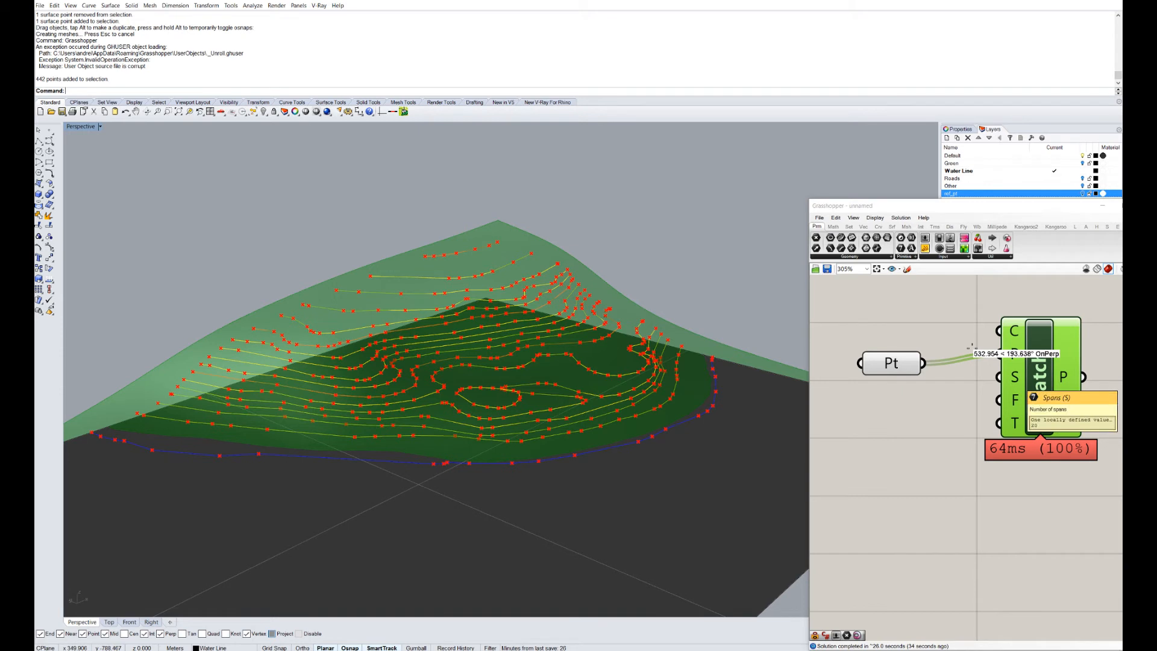
Place a new number slider set to 30 below the Pt component.
double_click(872, 437)
key(Escape)
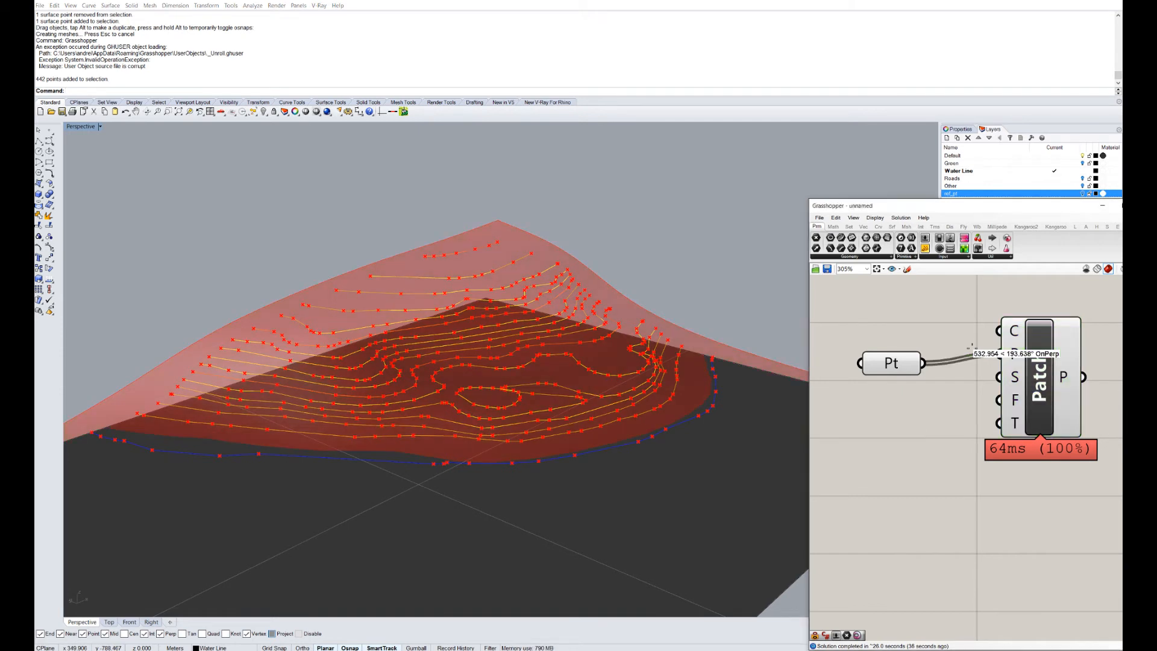
double_click(911, 420)
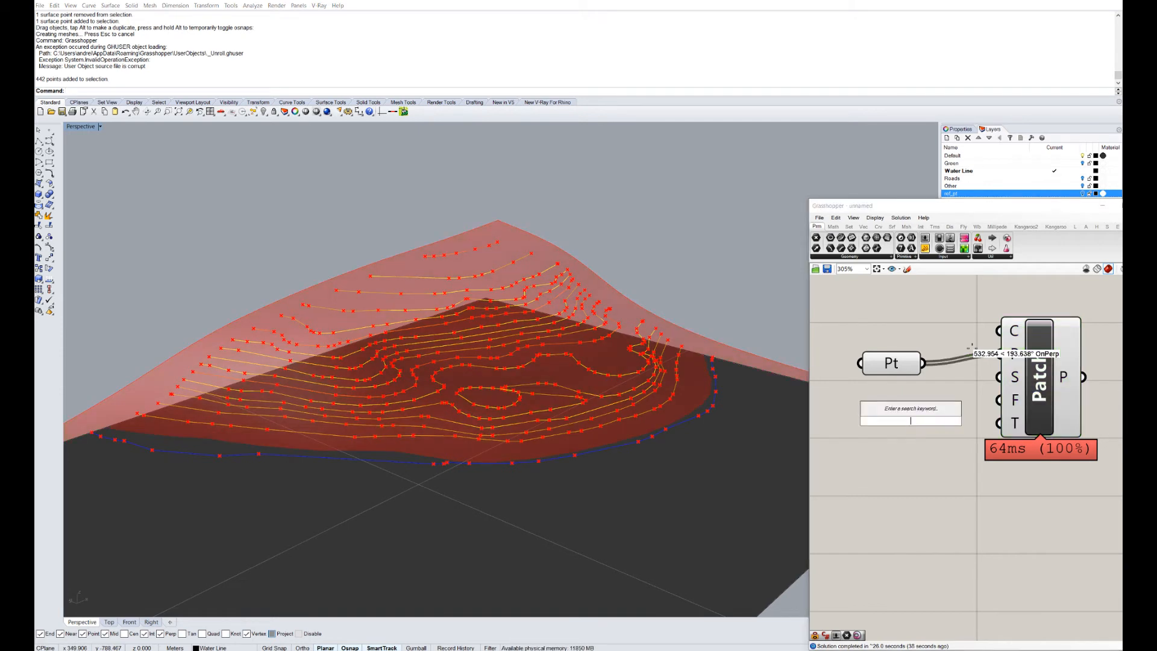
text(30-)
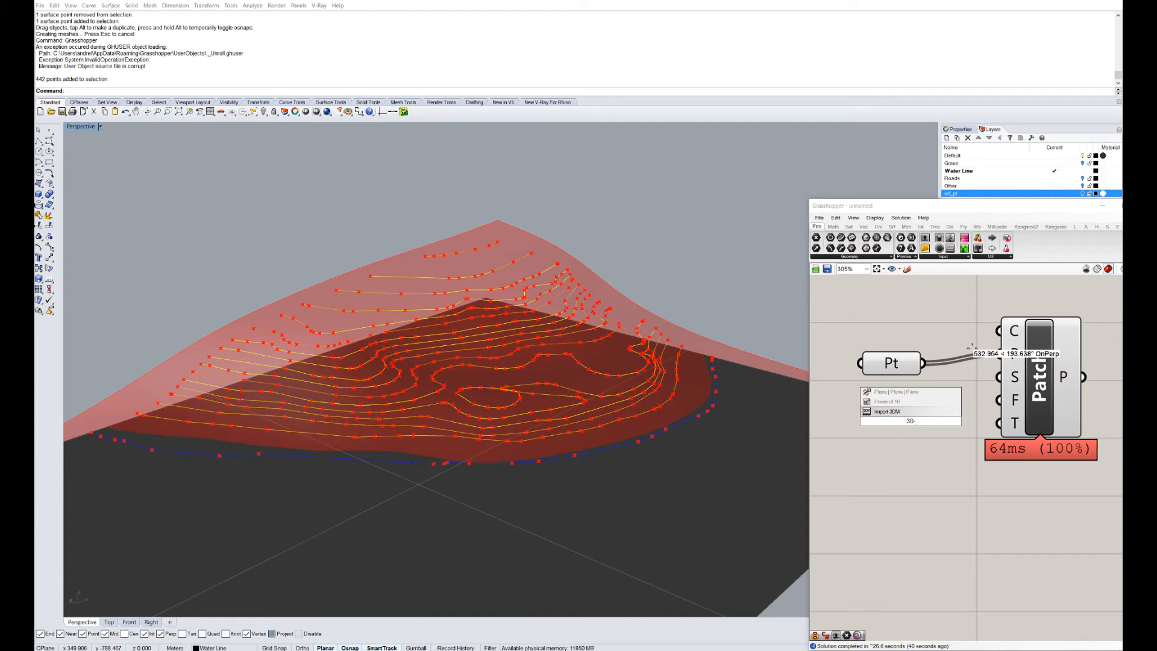
key(BackSpace)
key(Return)
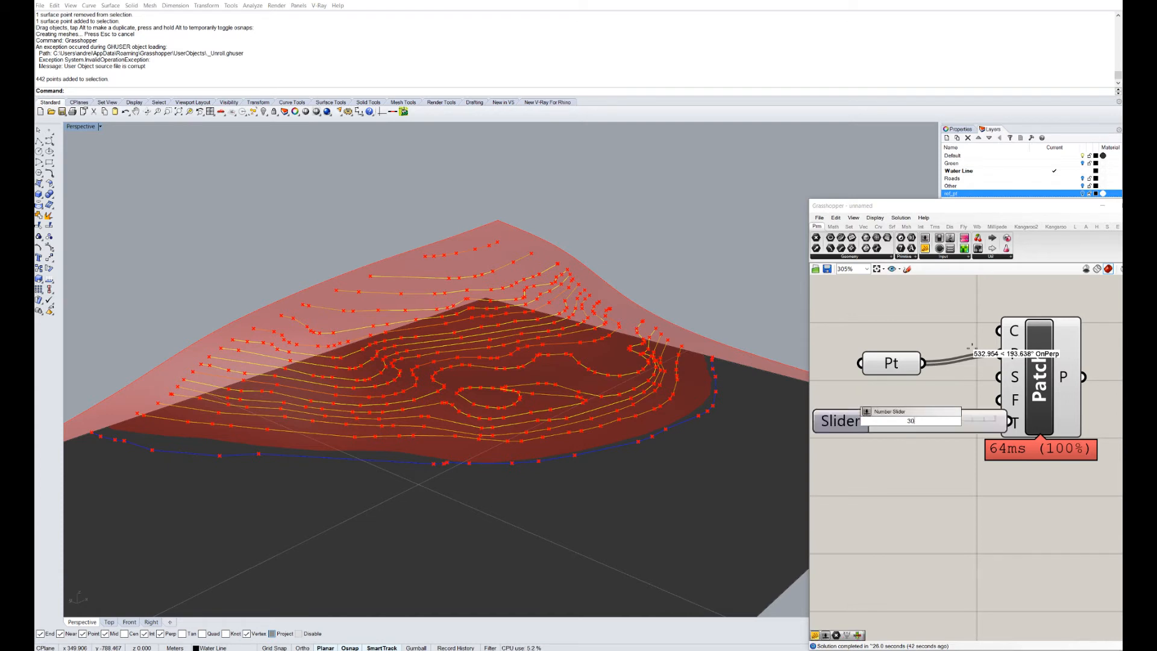
Wire the slider into Patch's span input and settle the span count at 23.
drag(952, 421, 896, 421)
right_drag(899, 446, 960, 434)
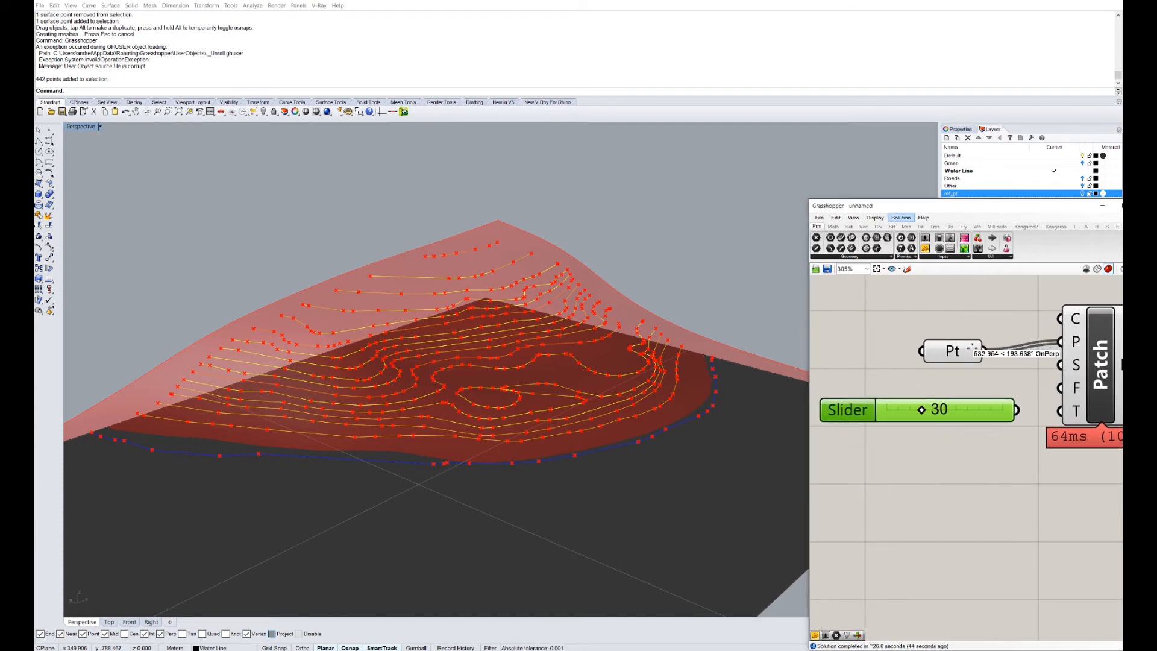
drag(915, 206, 761, 109)
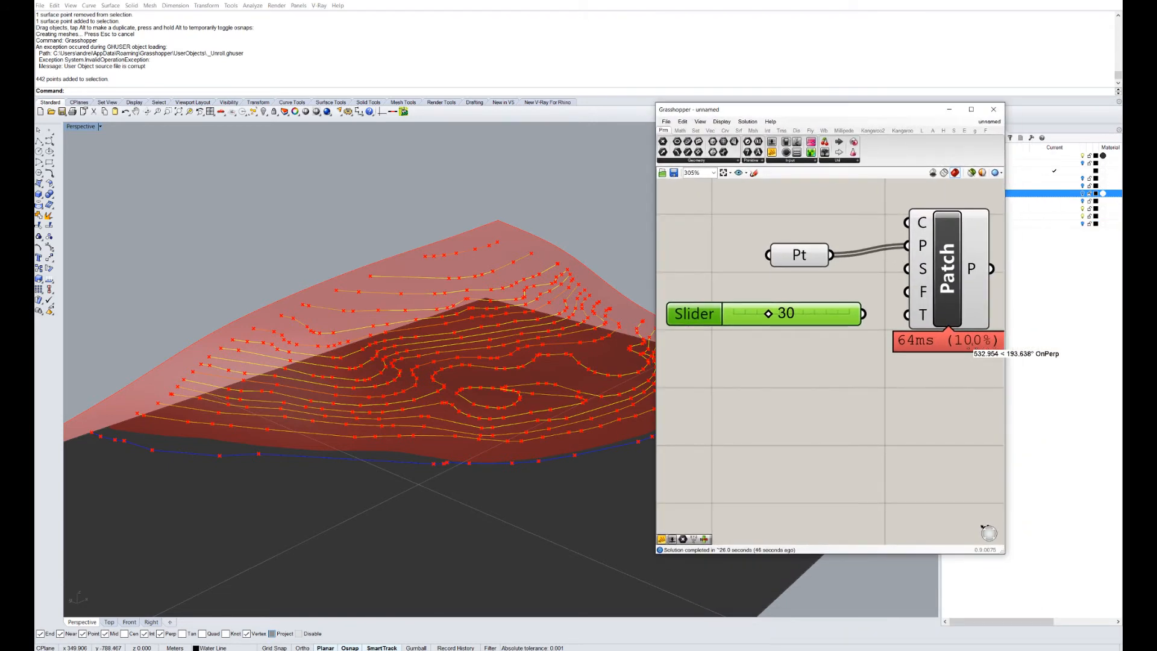
drag(864, 313, 906, 269)
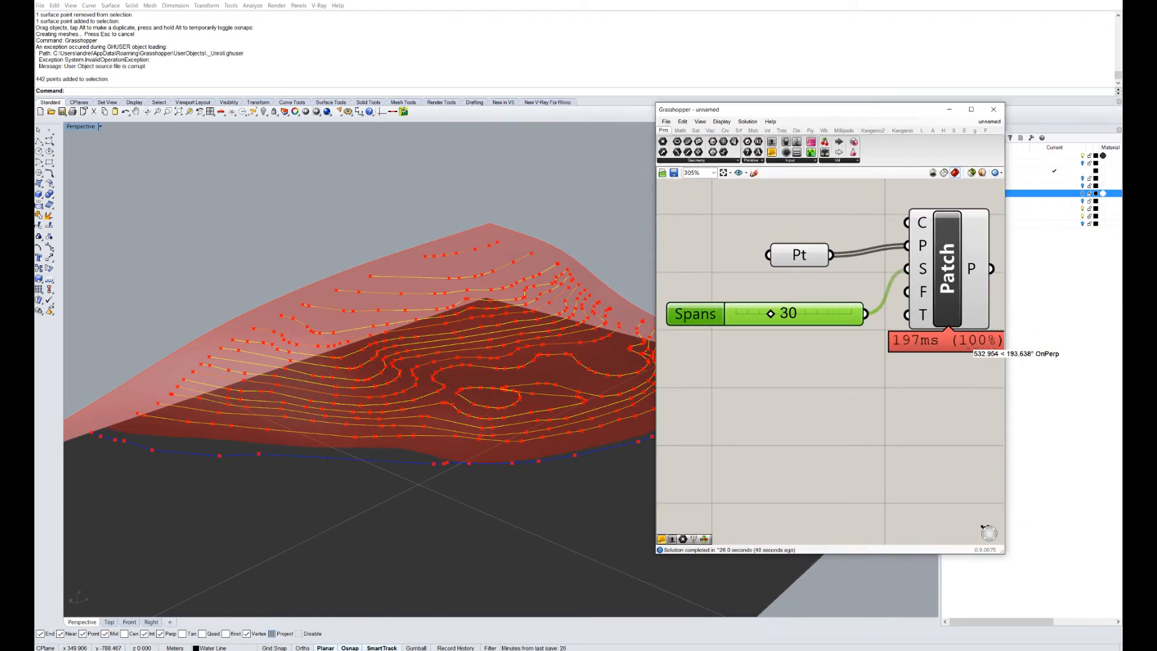
mouse_move(770, 313)
mouse_down()
mouse_move(757, 313)
mouse_move(787, 313)
mouse_up()
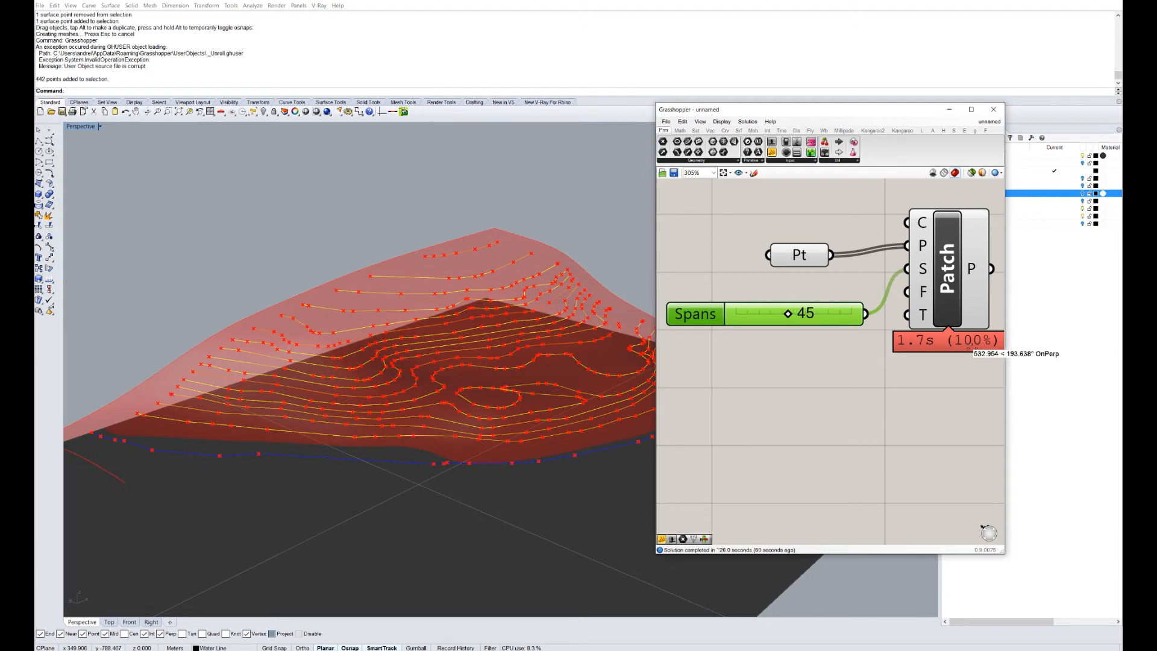
drag(787, 313, 762, 313)
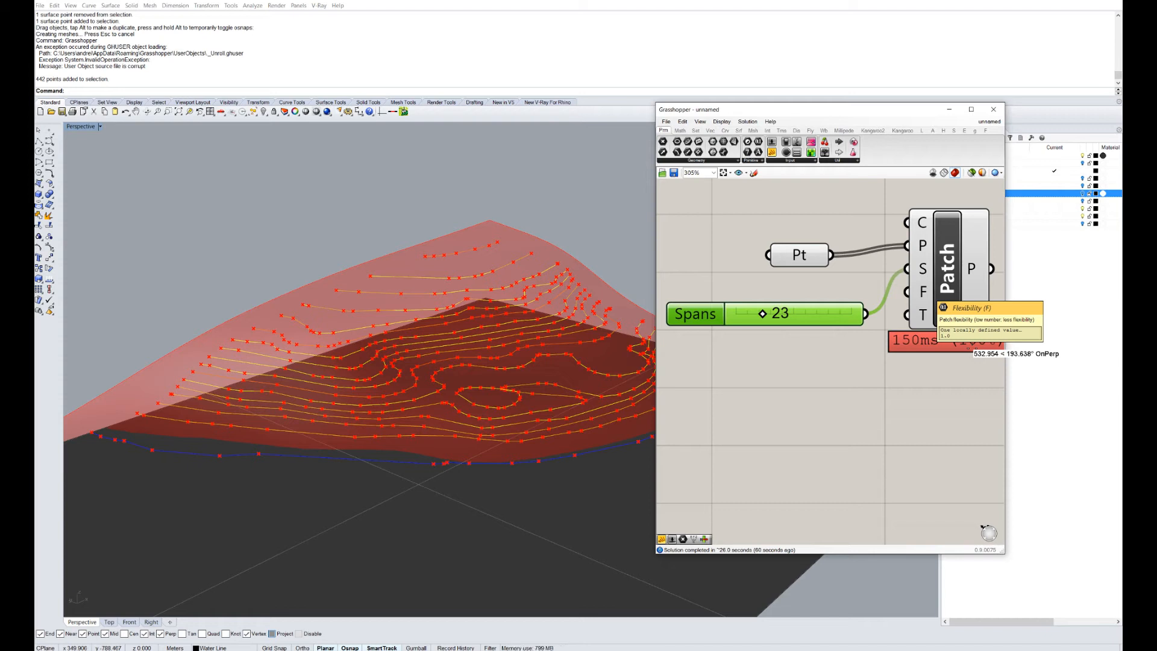
Create a number slider set to 10 and wire it into Patch's flexibility input.
double_click(767, 404)
text(10)
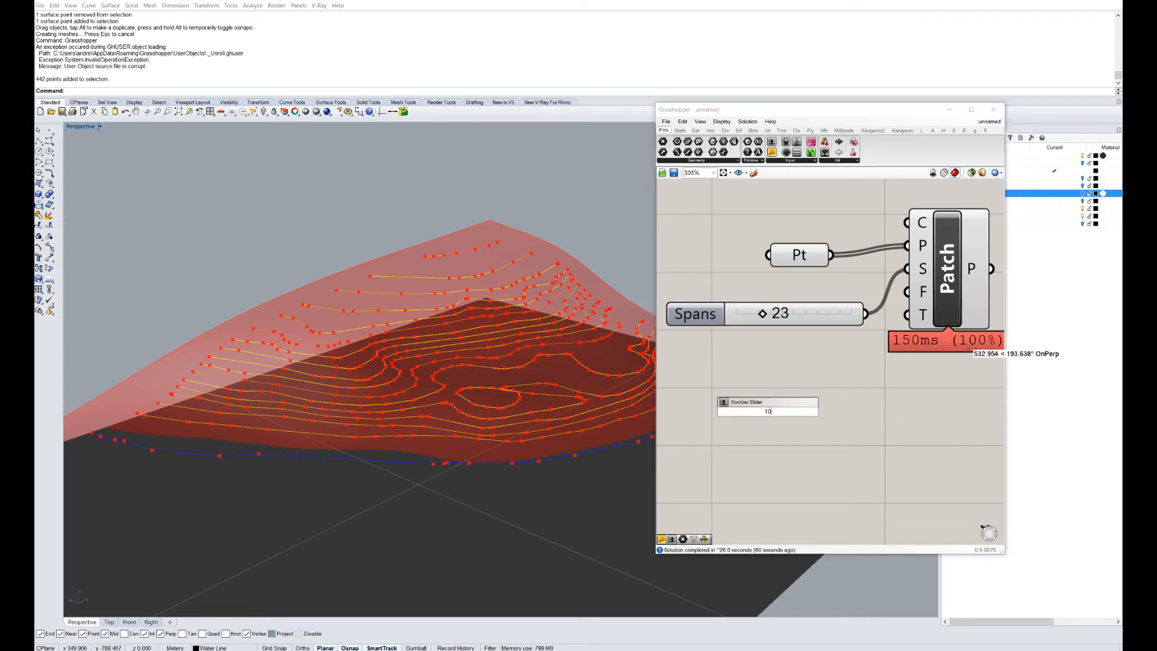
key(Return)
drag(866, 411, 907, 291)
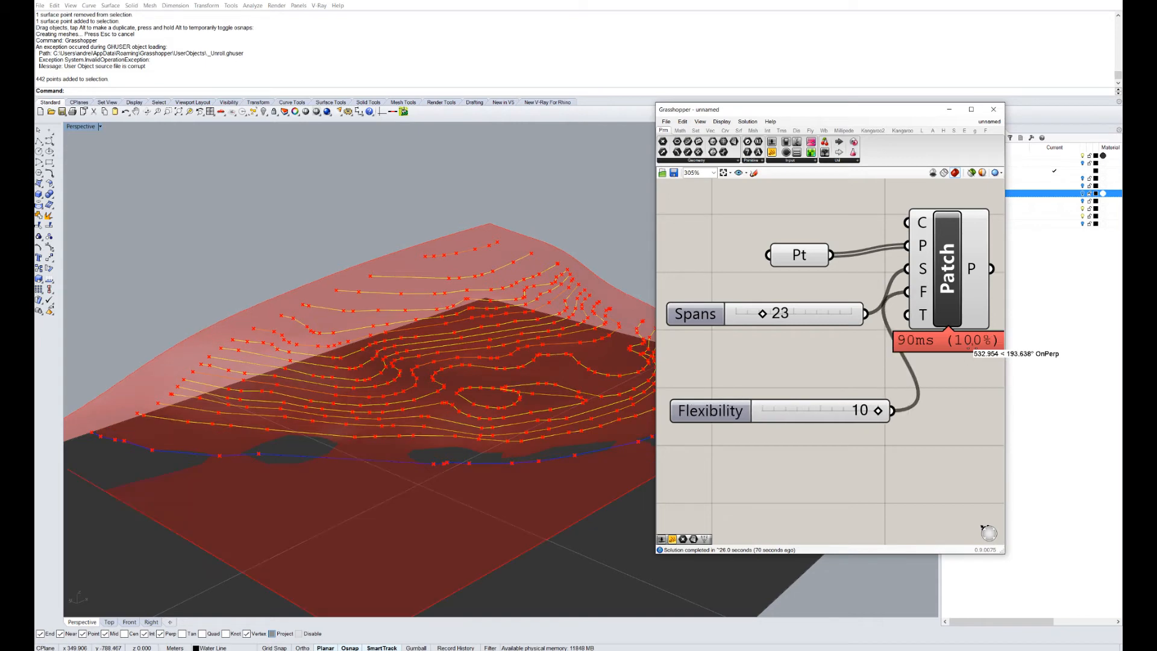
scroll(469, 337, up, 5)
scroll(373, 355, down, 5)
right_drag(446, 355, 301, 386)
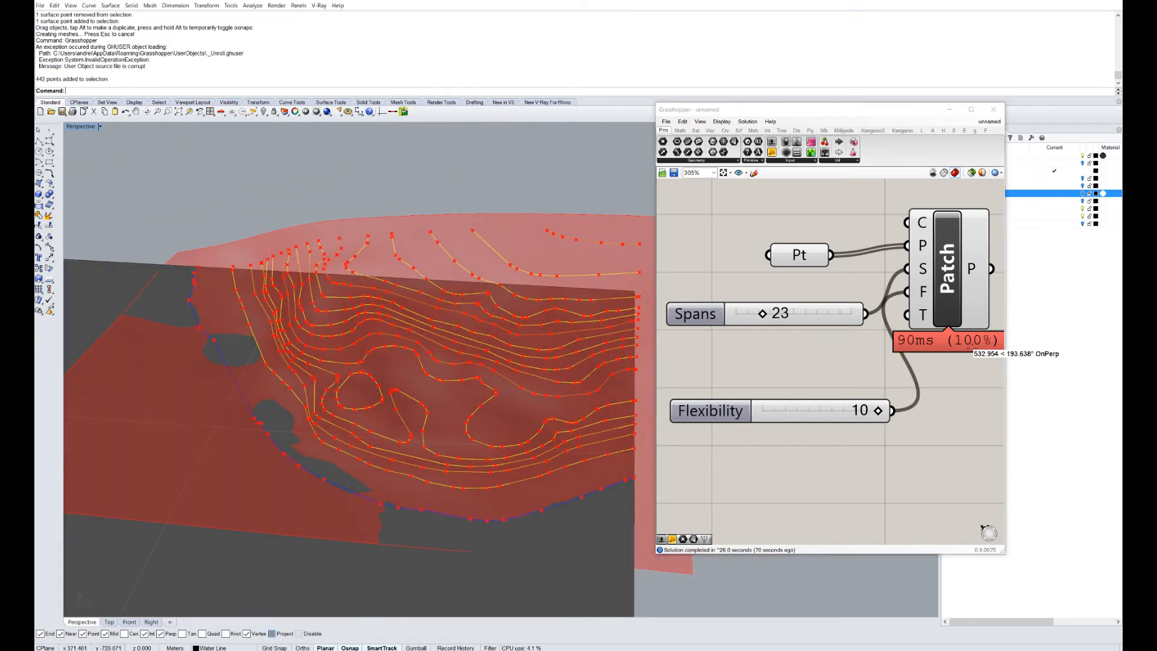
Lower the flexibility slider from 10 to 6 and open its settings.
drag(958, 296, 969, 348)
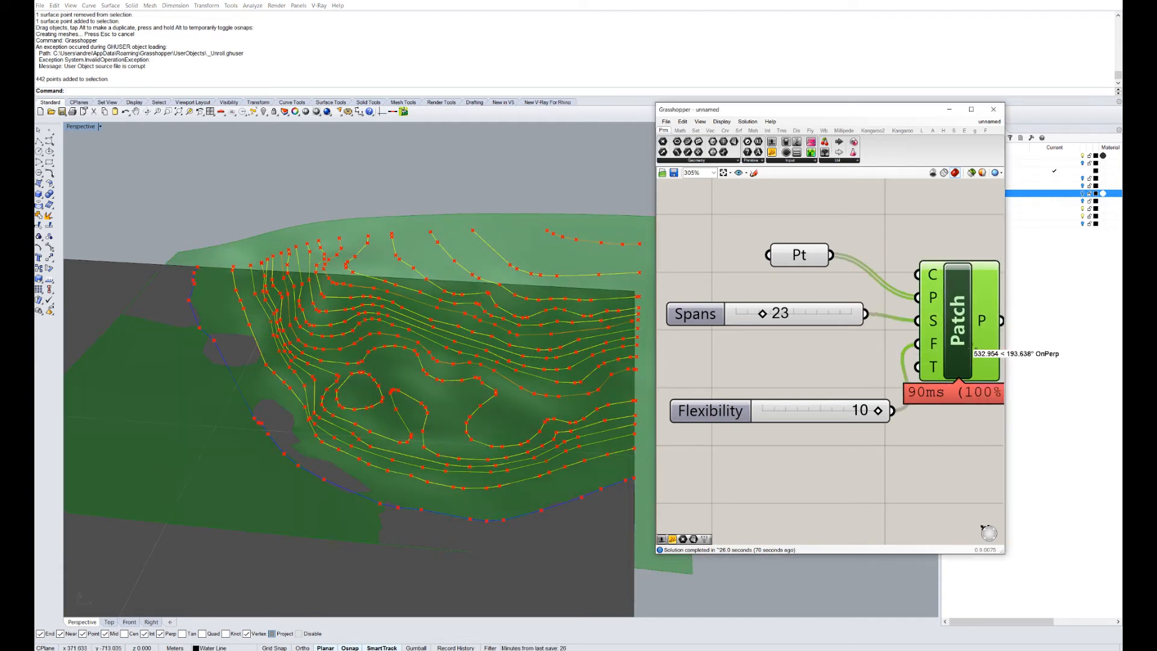
drag(877, 411, 831, 410)
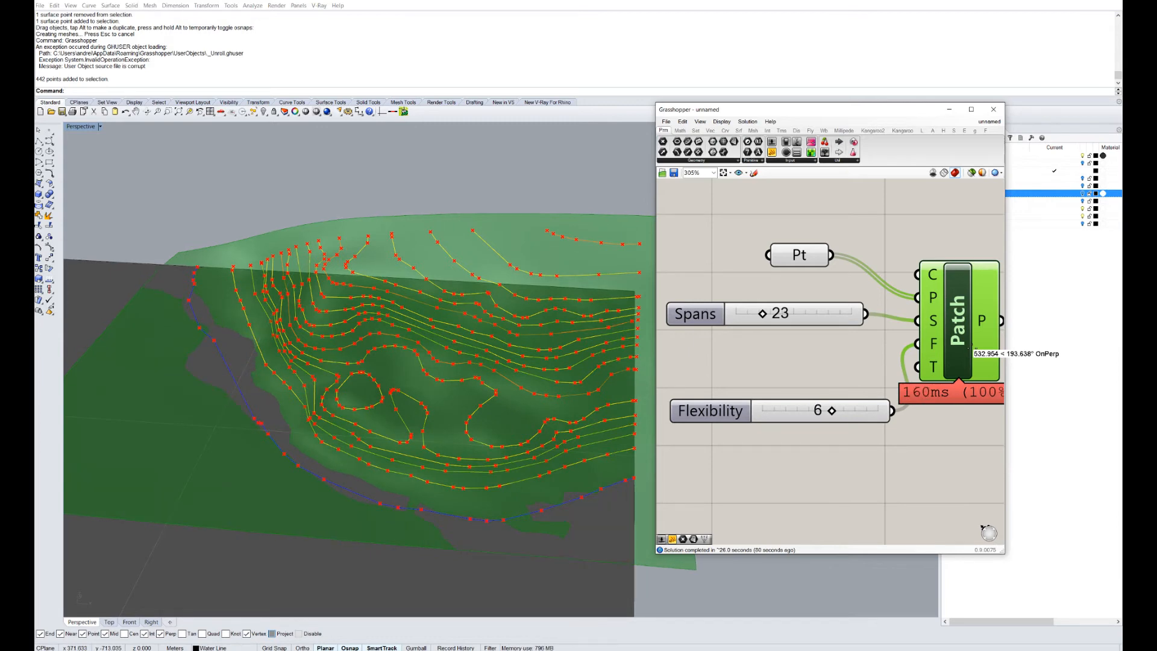
right_drag(470, 363, 513, 339)
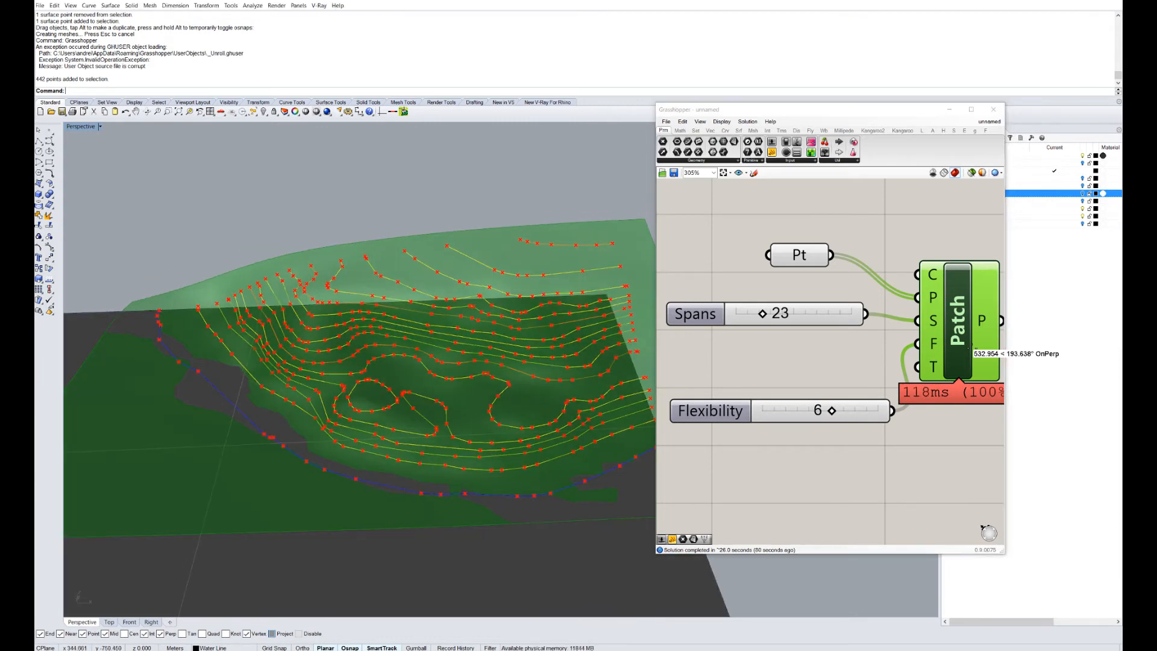
double_click(710, 410)
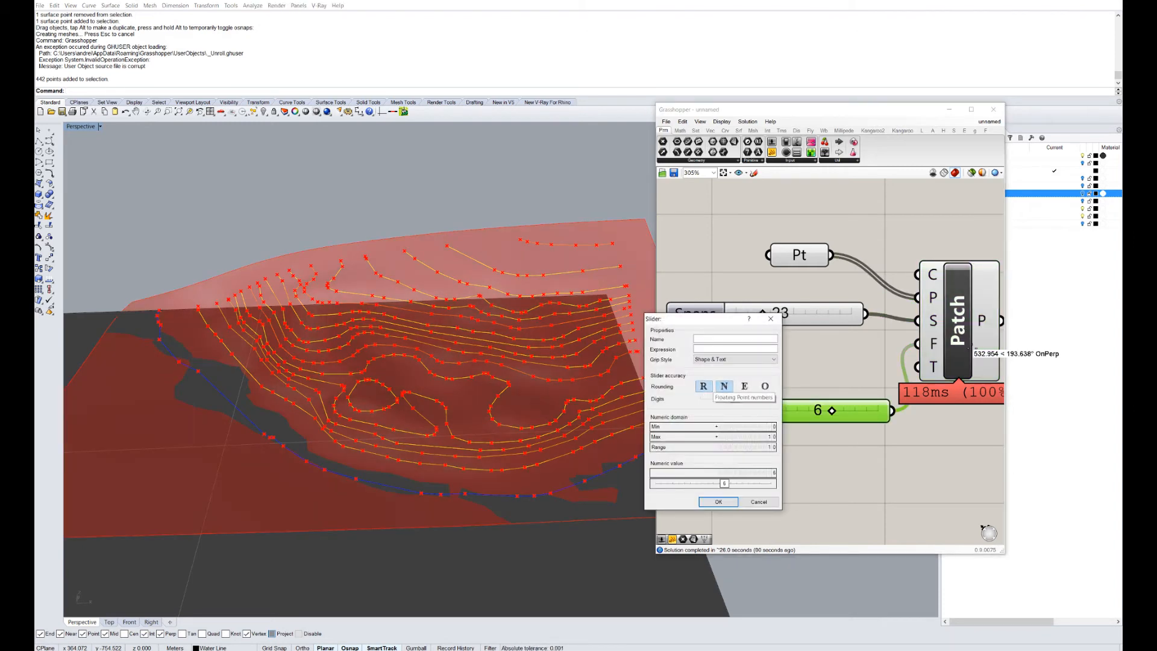
Switch the Flexibility slider to floating-point rounding and fine-tune it near 6.
click(703, 386)
click(718, 501)
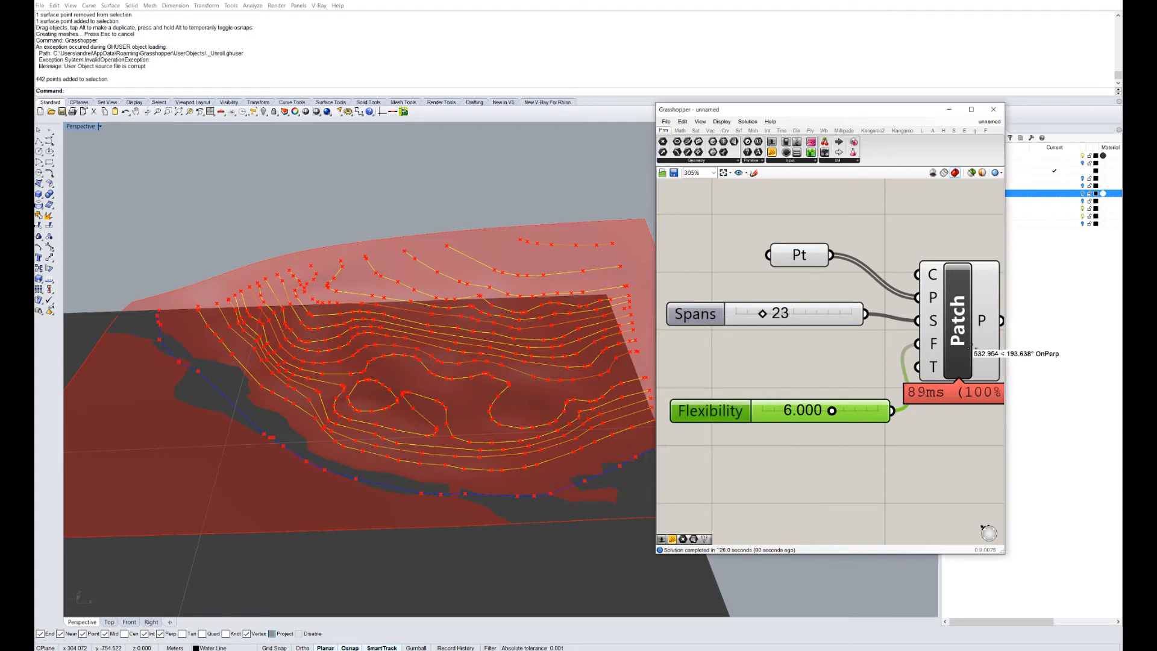
drag(832, 411, 835, 411)
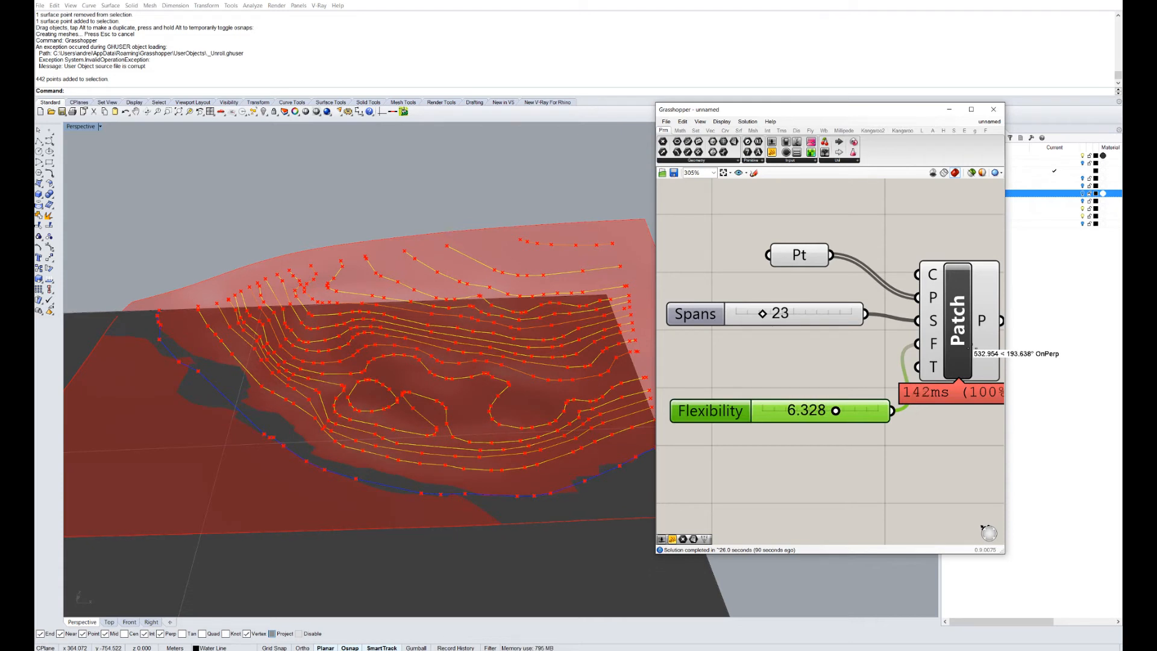
Tune the patch to 29 spans and flexibility 4.297, then select the Patch component.
mouse_move(762, 313)
mouse_down()
mouse_move(749, 313)
mouse_move(769, 313)
mouse_up()
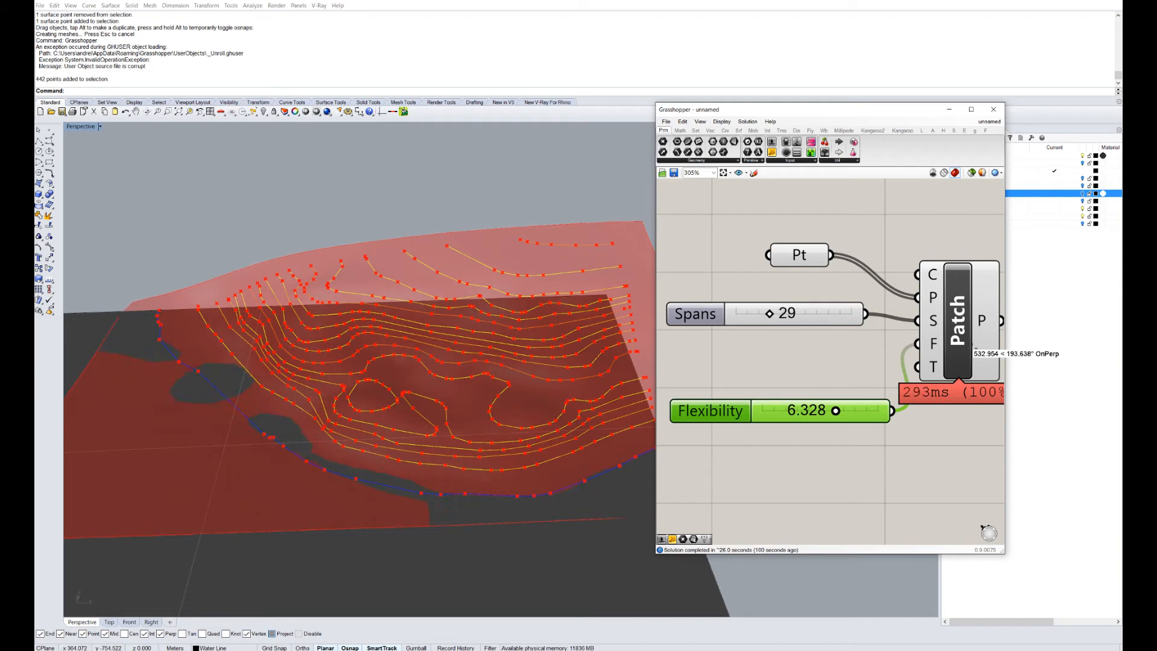
mouse_move(835, 410)
mouse_down()
mouse_move(797, 410)
mouse_move(813, 411)
mouse_up()
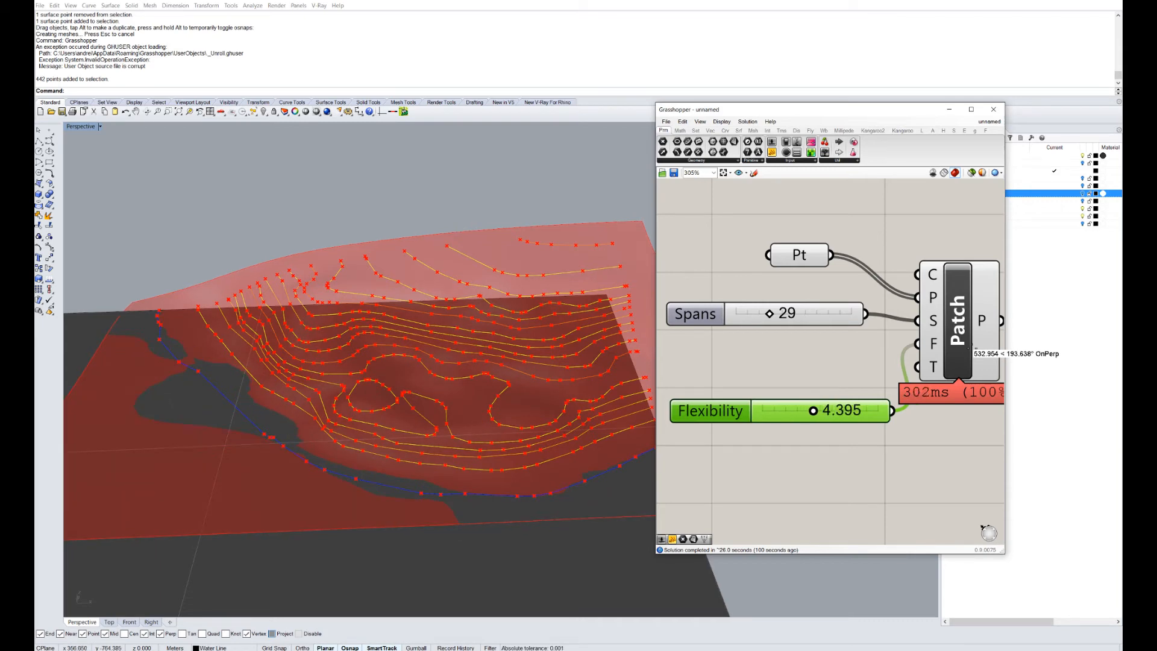
right_drag(349, 350, 446, 380)
scroll(422, 373, down, 5)
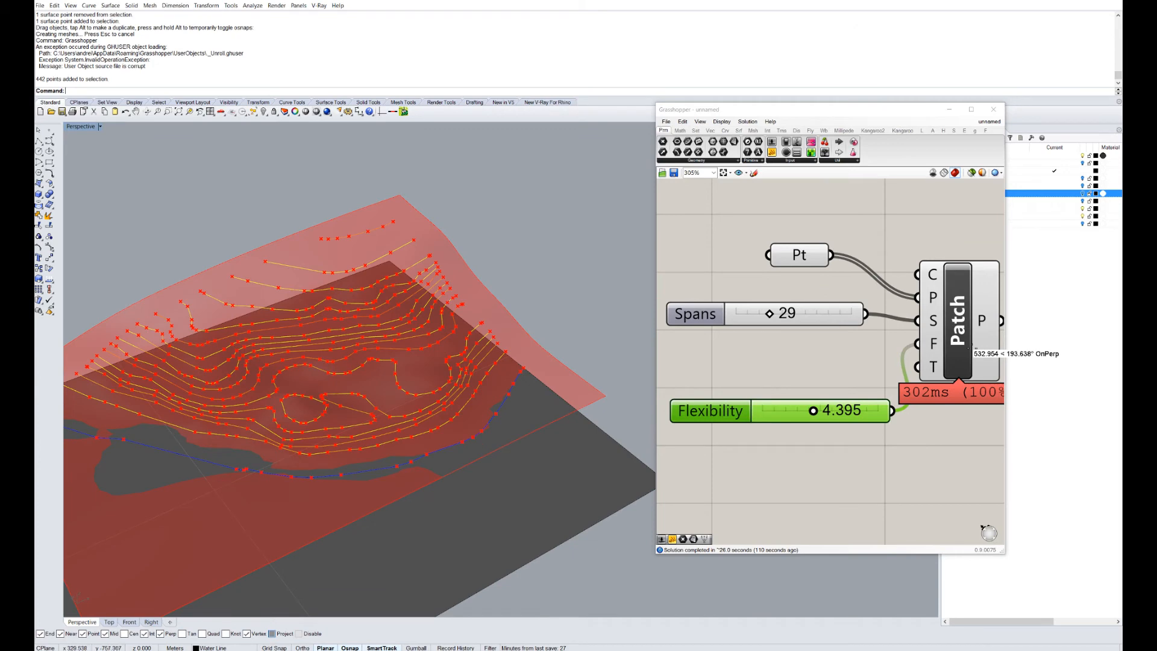
shift+right_drag(362, 386, 418, 357)
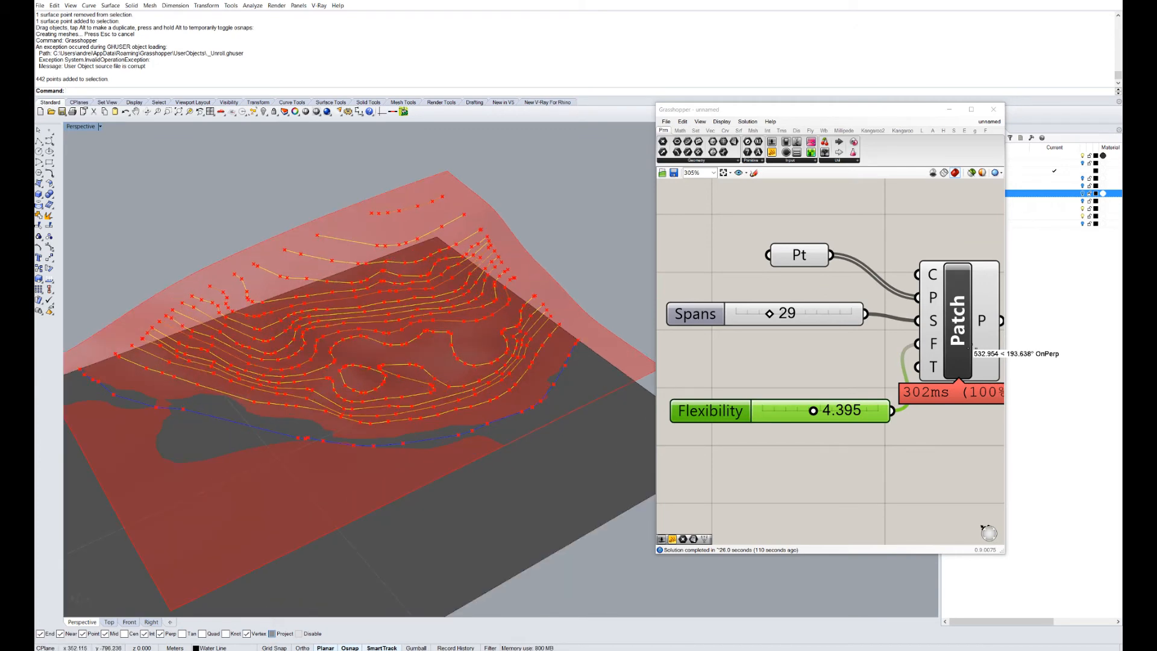
drag(813, 410, 811, 411)
right_drag(373, 385, 346, 364)
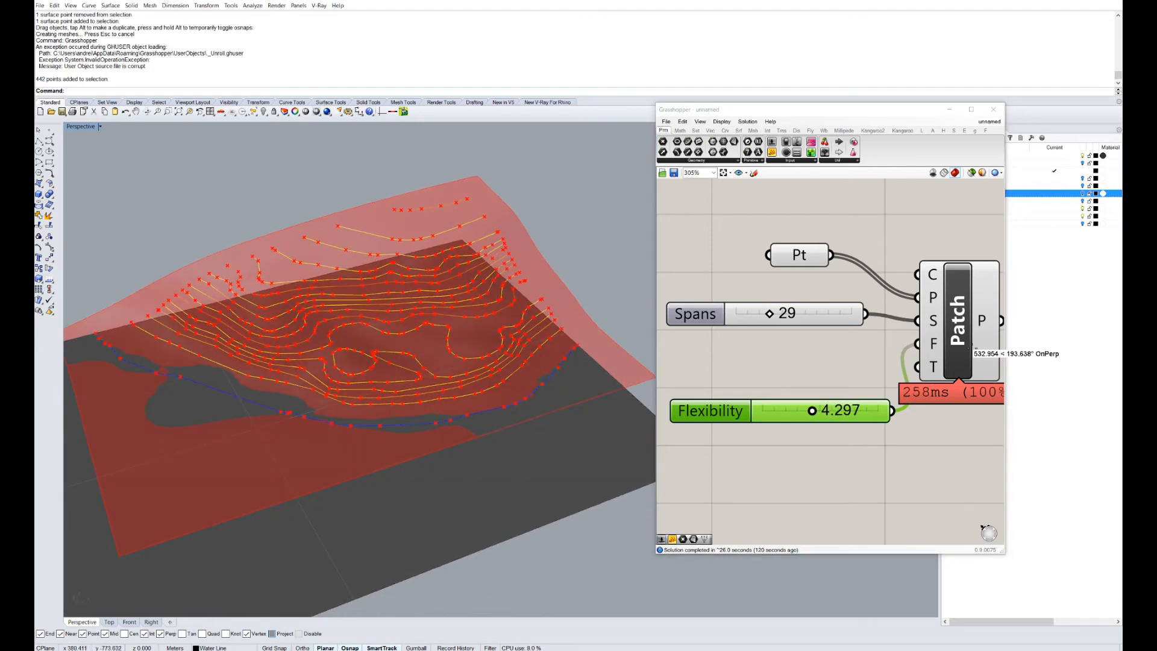
click(968, 348)
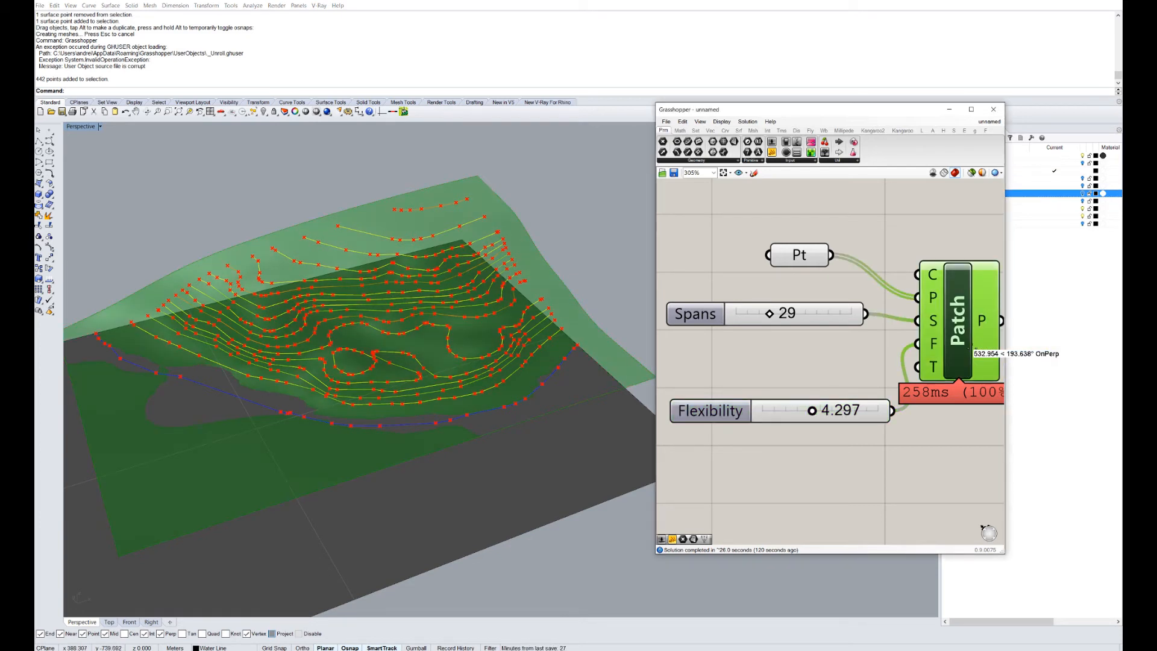
right_drag(971, 348, 842, 350)
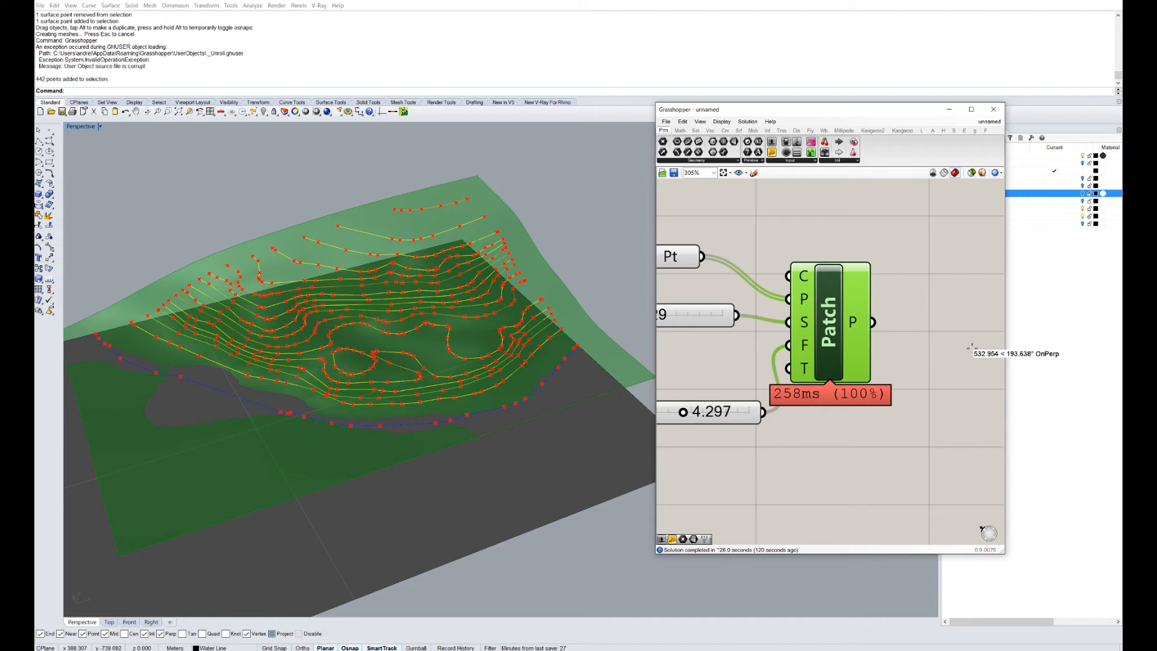
Bake the Patch surface into Rhino on the Topo_surface02 layer.
right_click(829, 330)
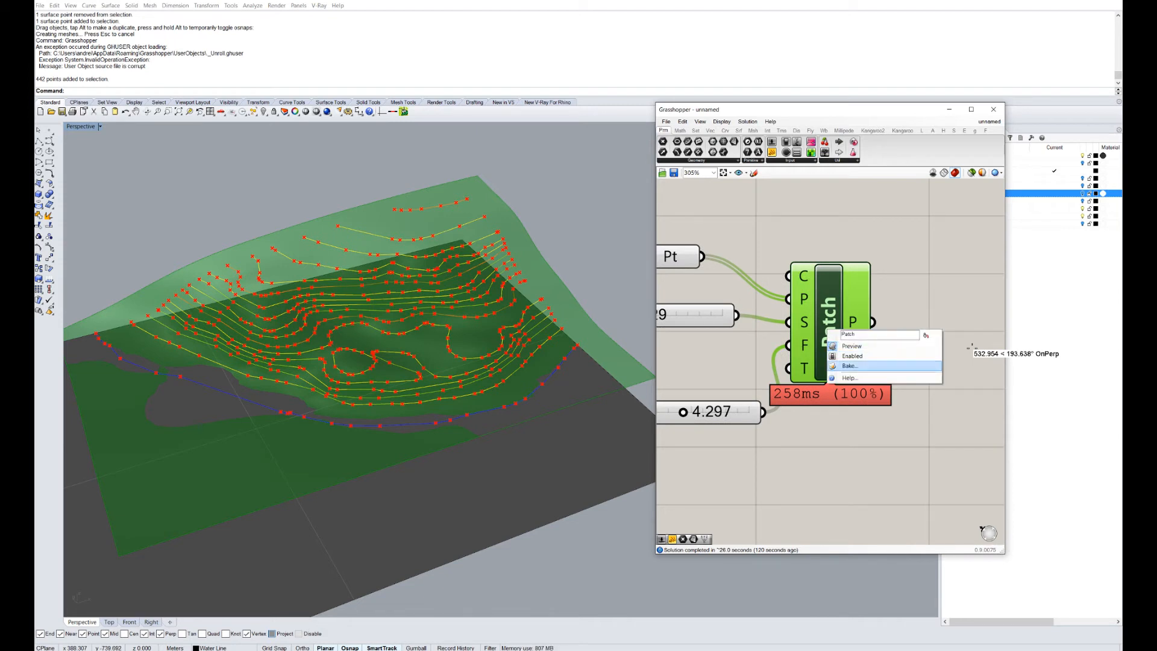
click(849, 366)
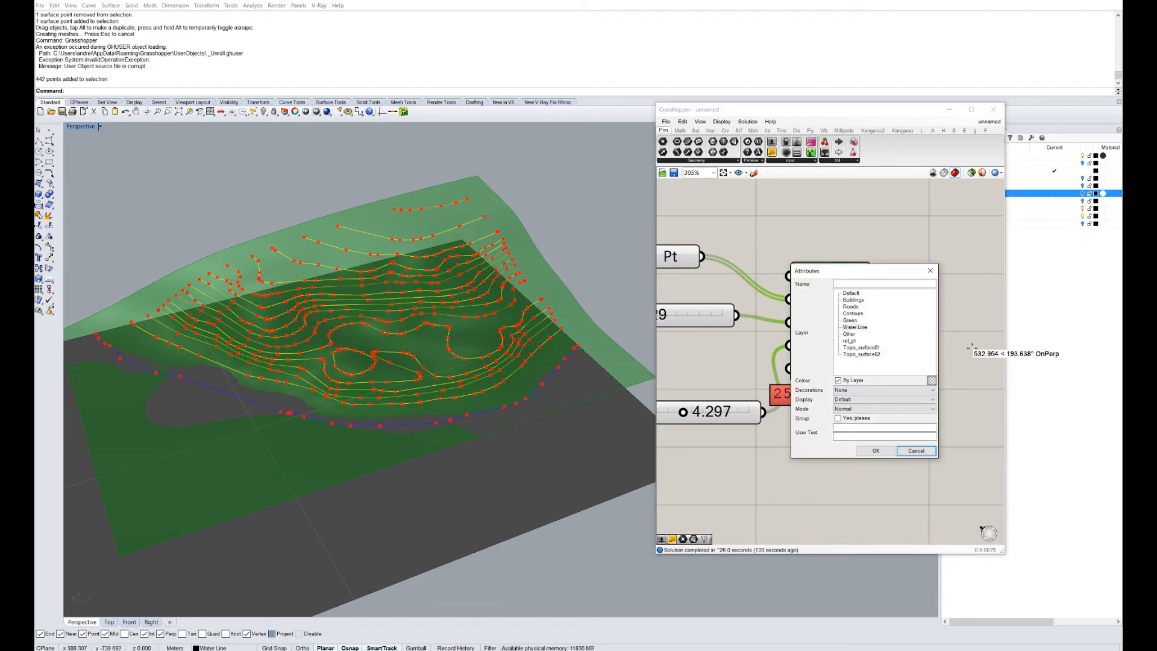
click(862, 354)
click(875, 451)
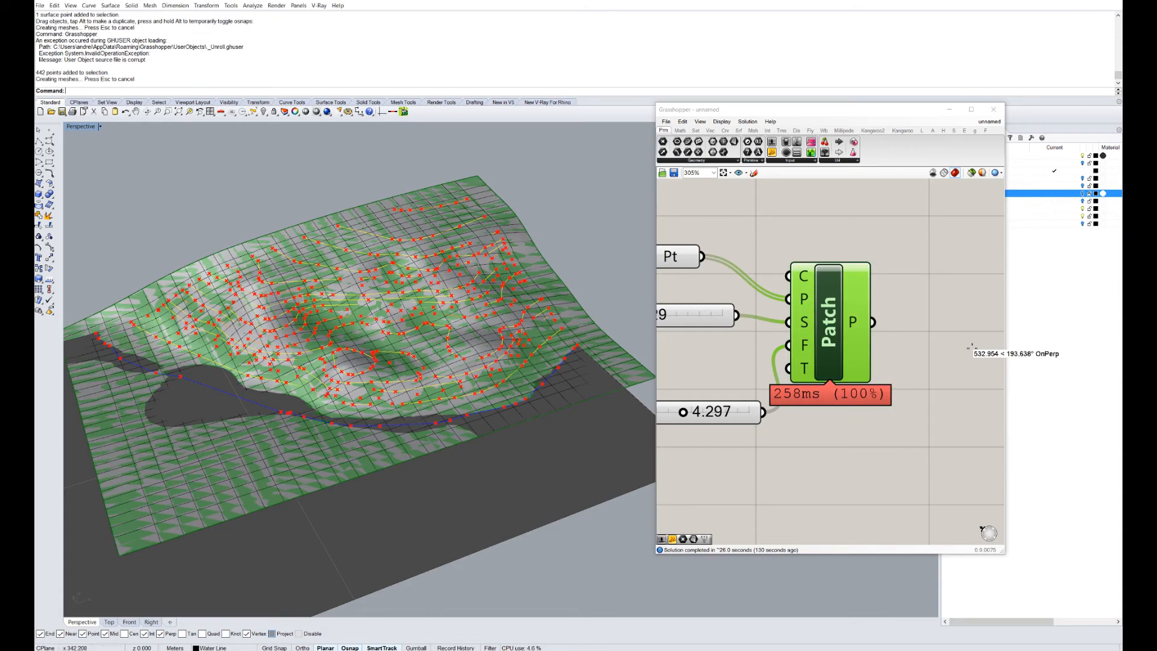
Orbit over the terrain near the lake and minimize the Grasshopper window.
scroll(361, 361, up, 10)
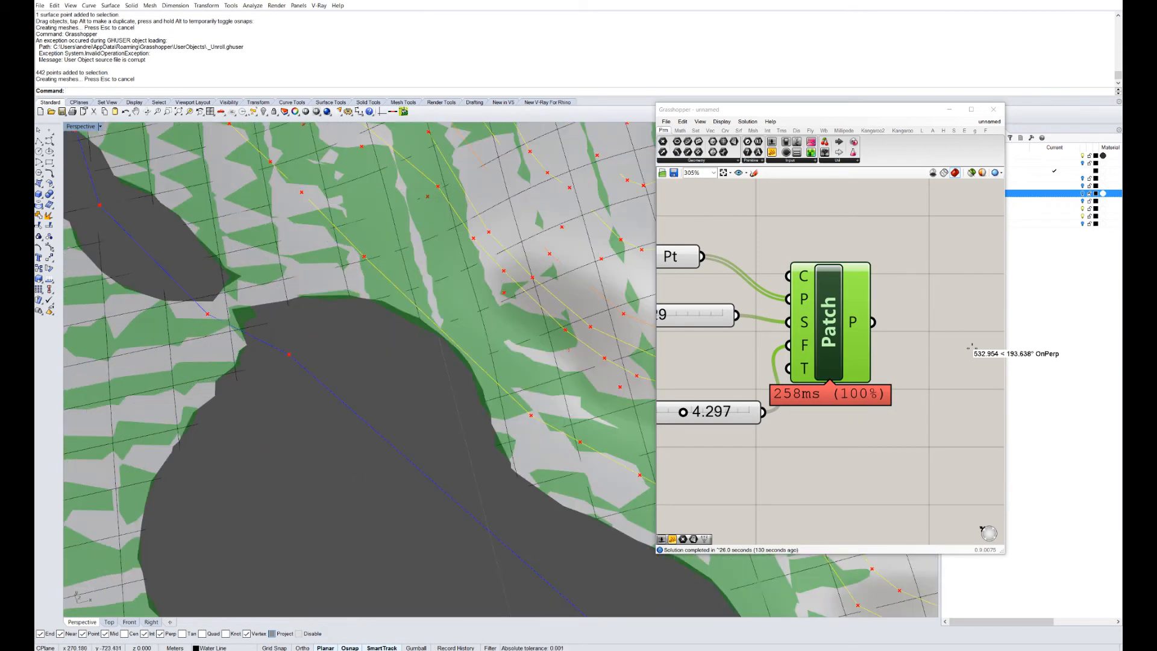
scroll(271, 308, down, 5)
right_drag(301, 361, 386, 290)
scroll(301, 325, up, 8)
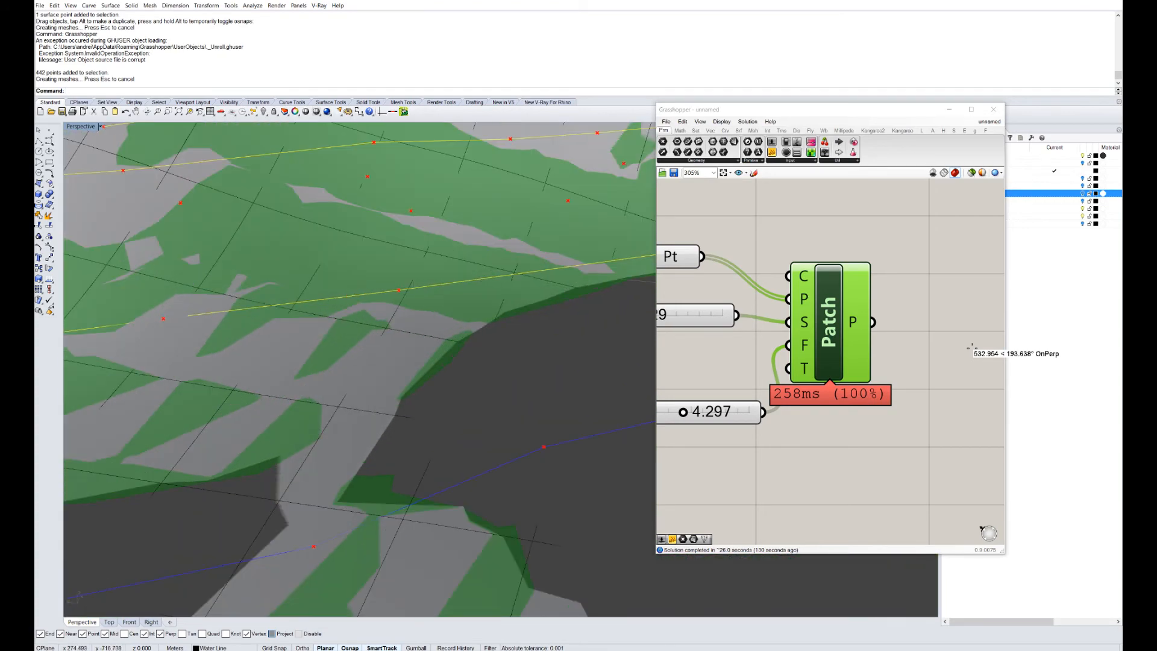
scroll(362, 361, down, 10)
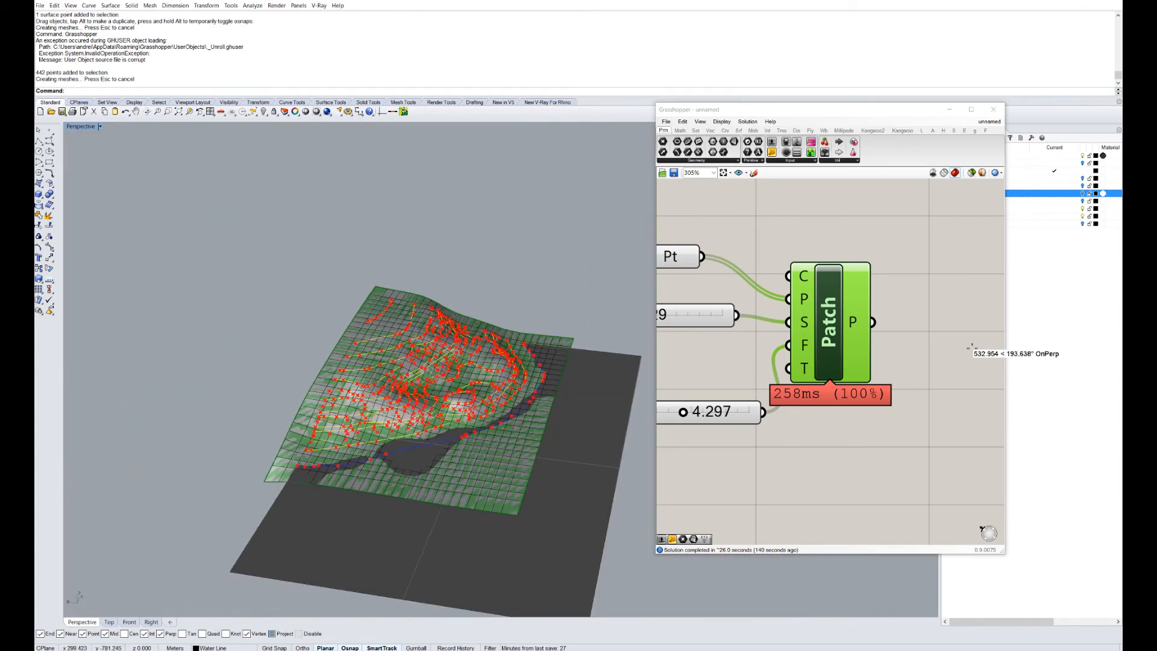
scroll(391, 373, up, 3)
right_drag(421, 386, 295, 331)
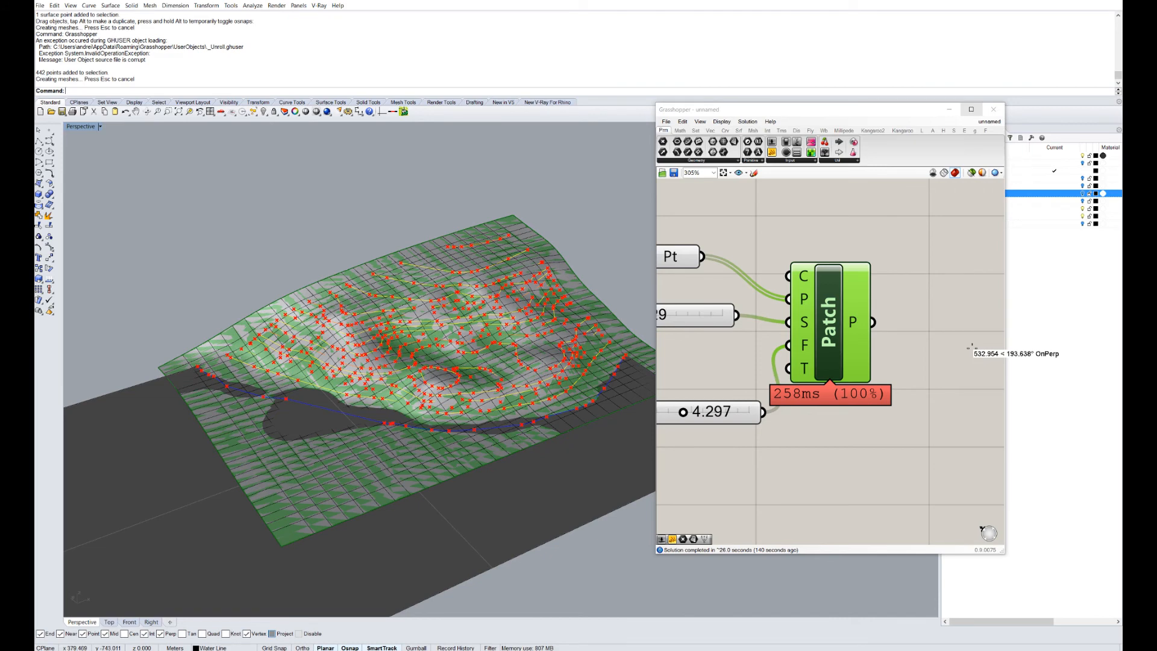
click(948, 109)
Unlock the grey base plane and intersect it with the topo surface.
text(Unlock)
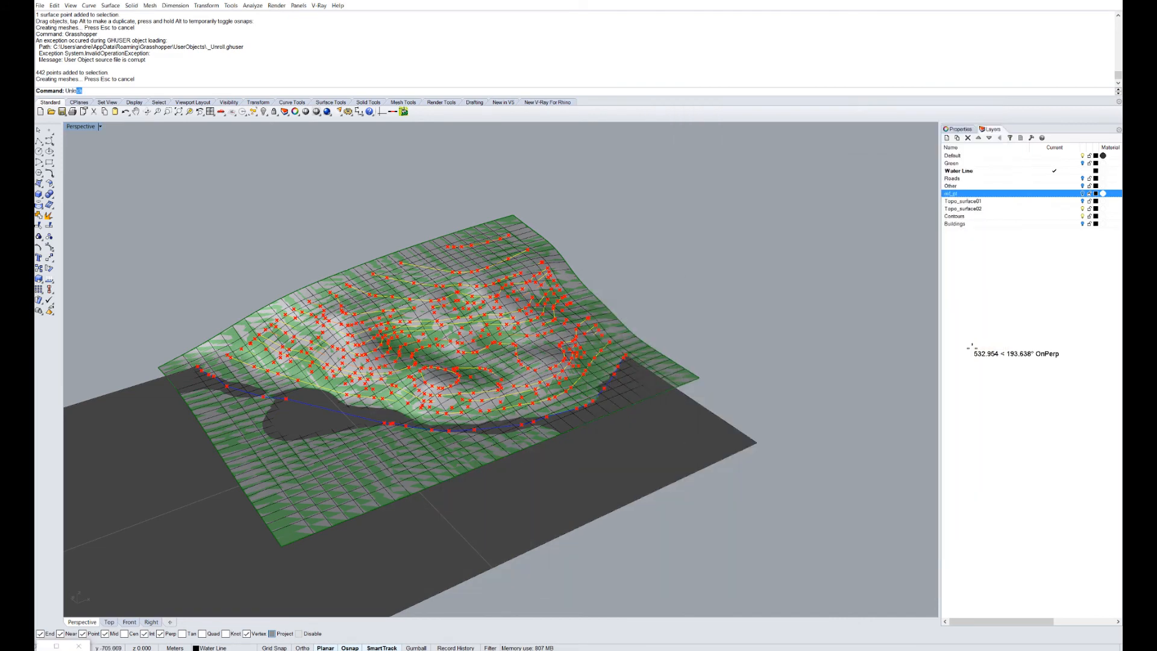
key(Return)
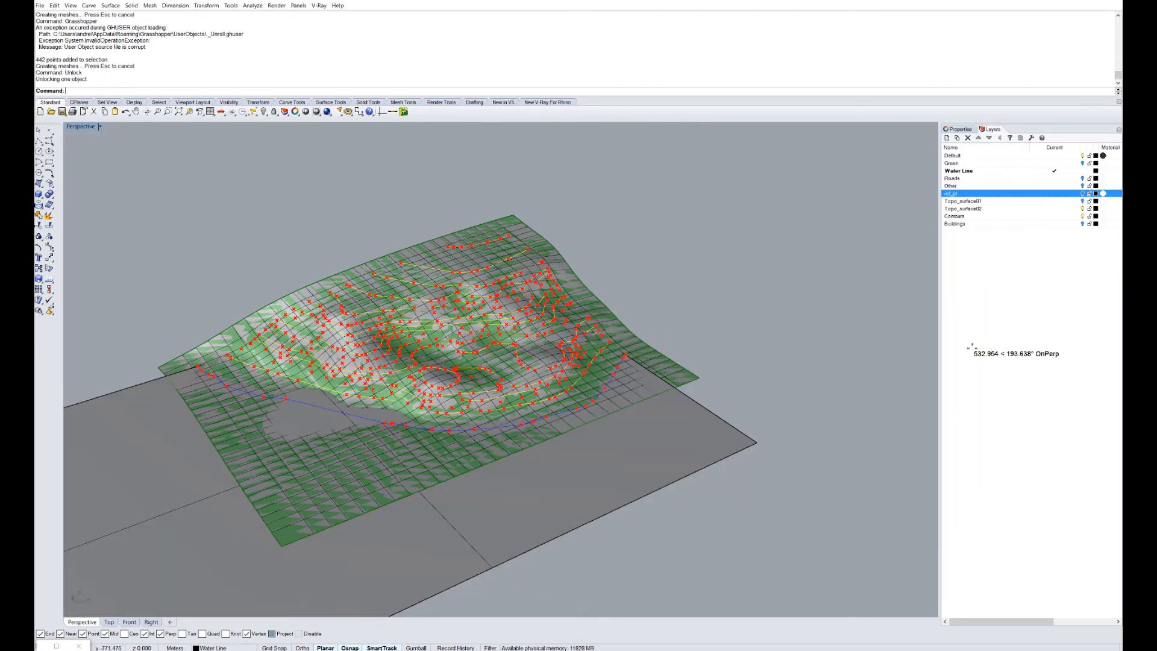
text(In)
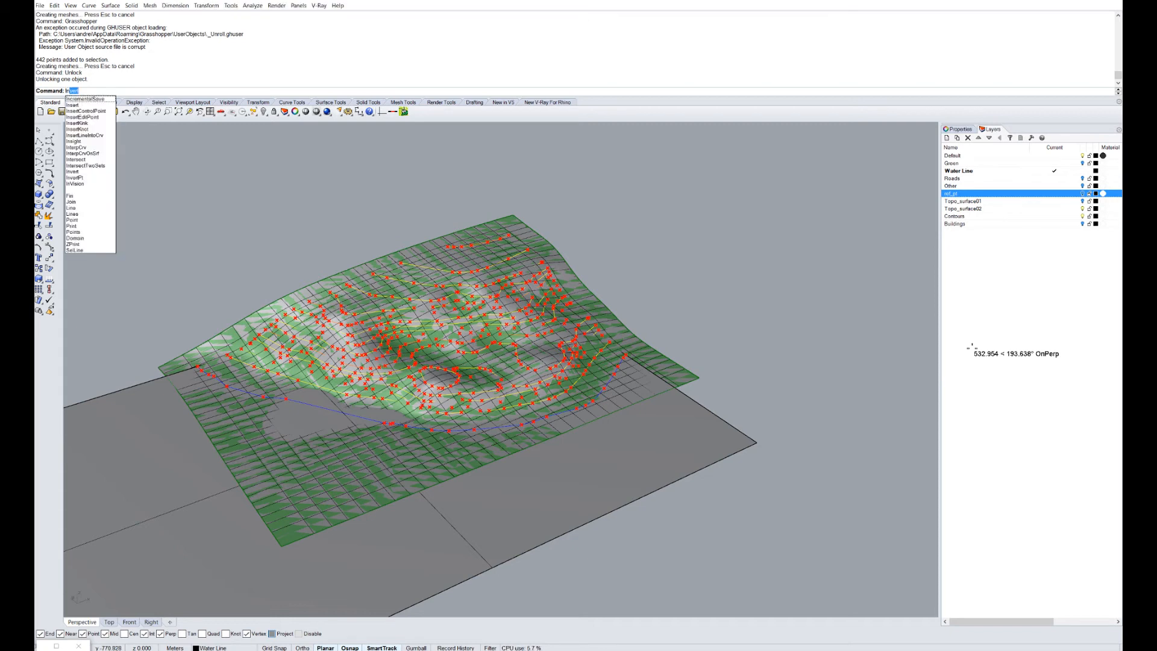
text(te)
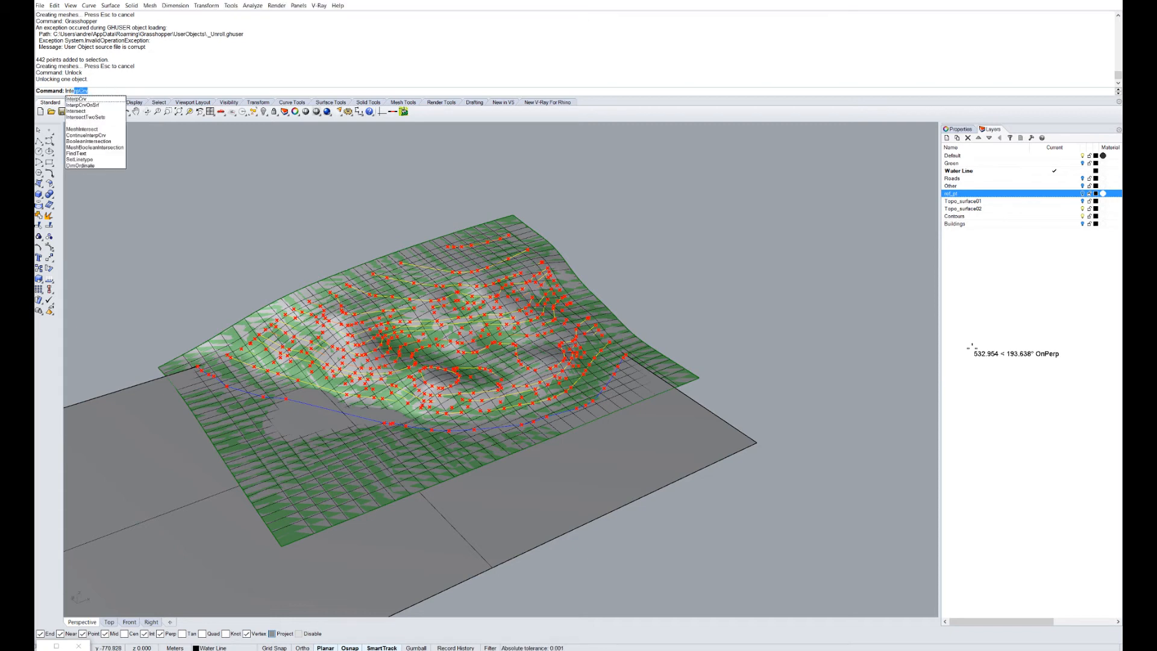
click(102, 111)
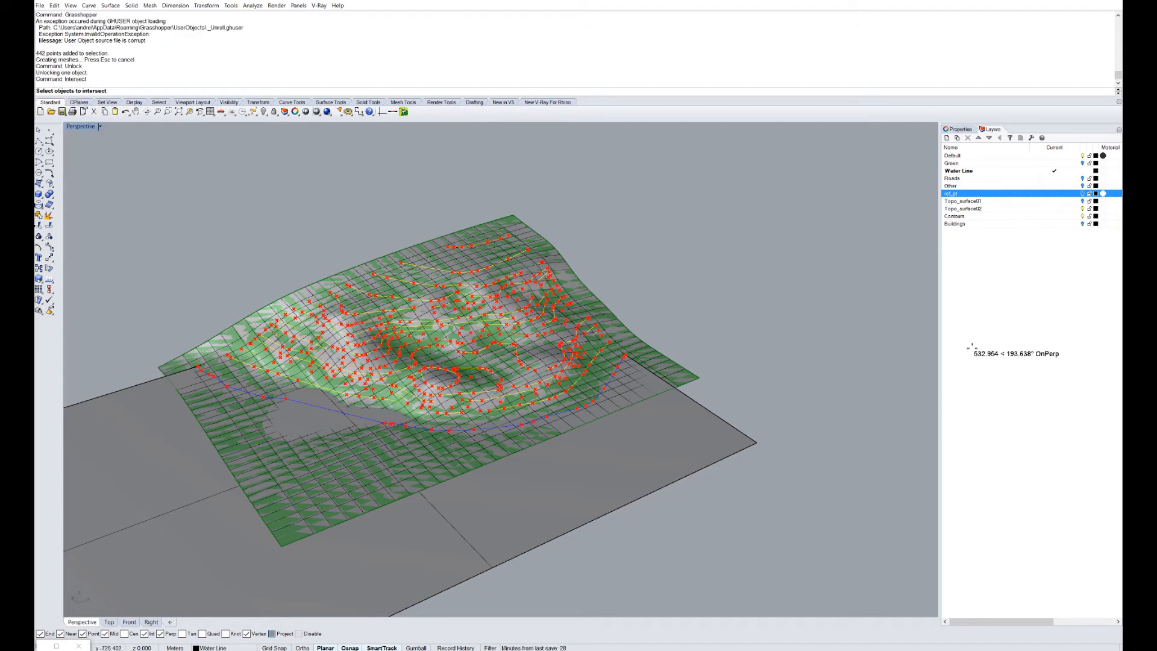
click(265, 434)
click(456, 530)
key(Return)
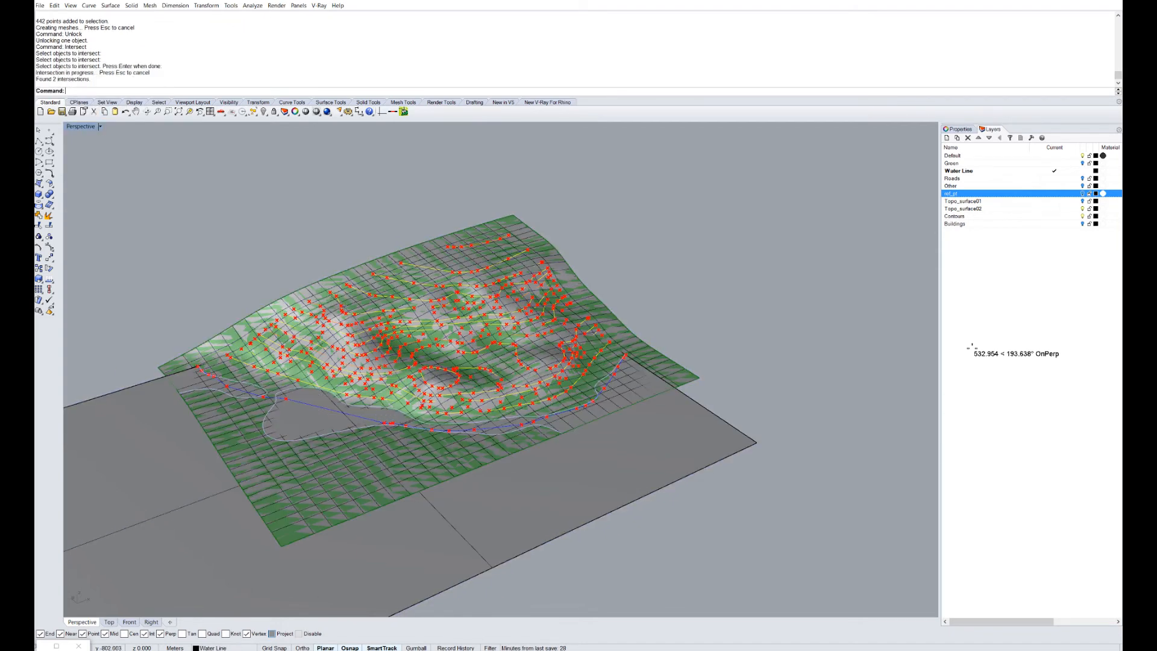
Delete the intersection curves and the old gridded surface, then restore Grasshopper.
scroll(386, 416, up, 4)
right_drag(386, 416, 301, 443)
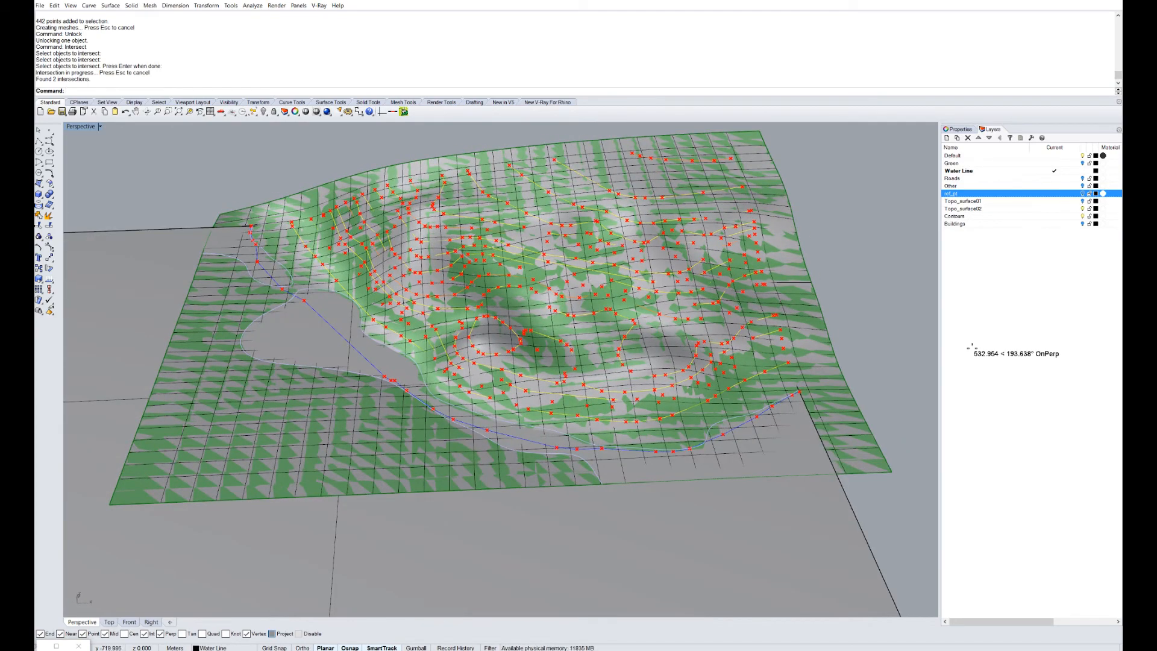
right_drag(386, 374, 500, 362)
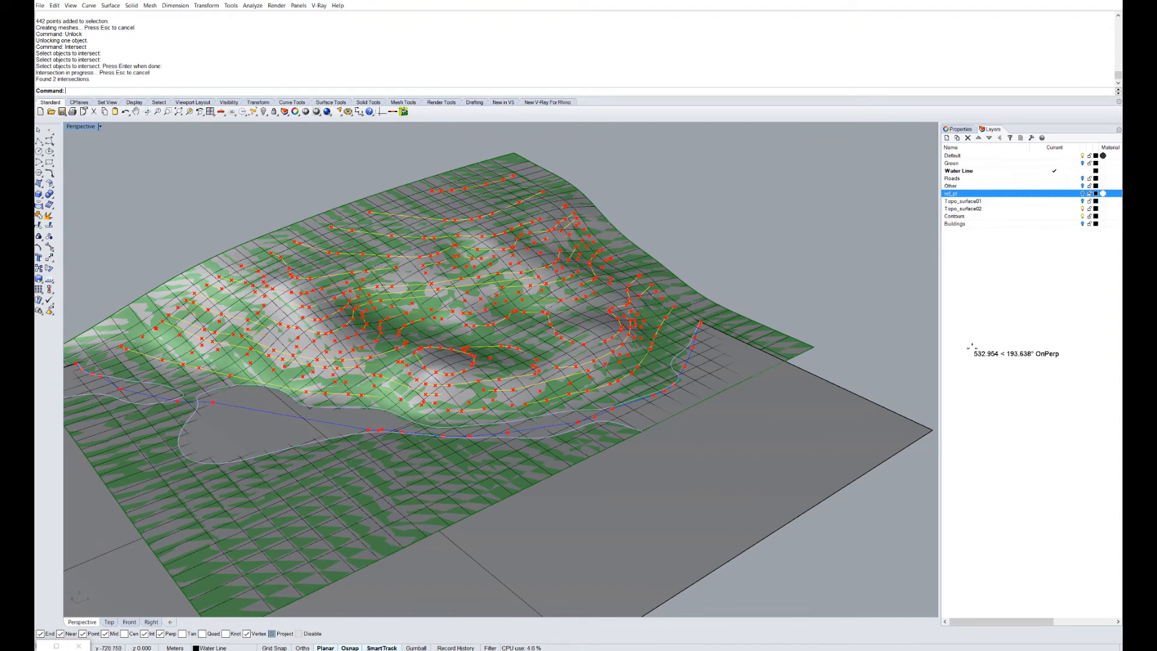
key(Delete)
click(482, 470)
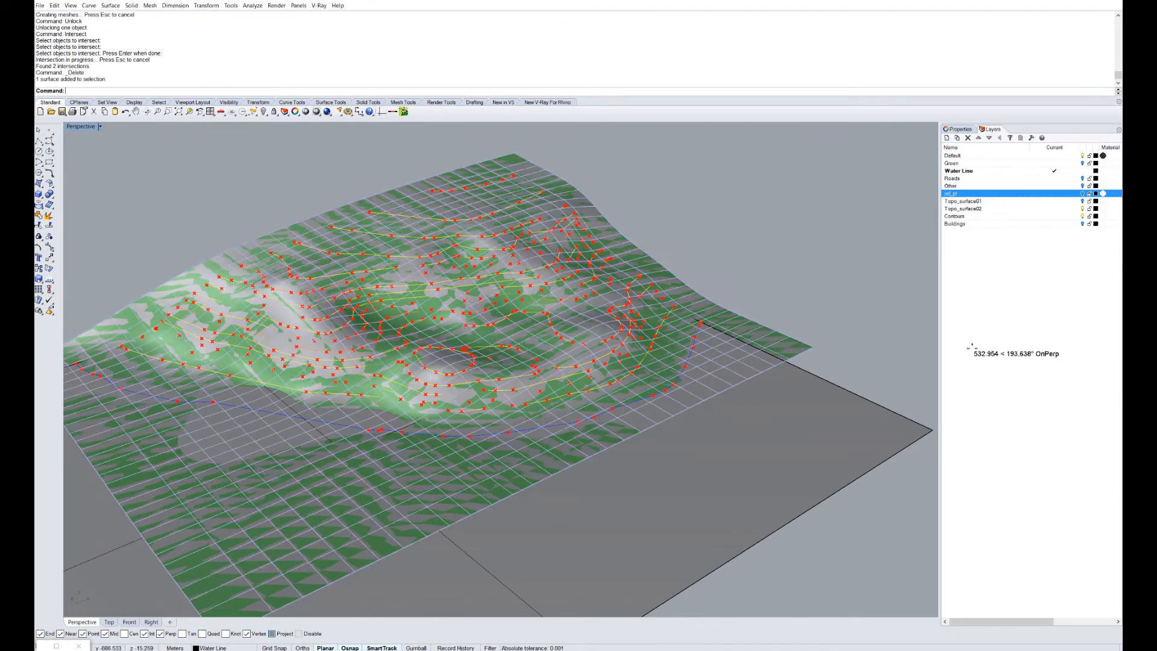
key(Delete)
click(56, 646)
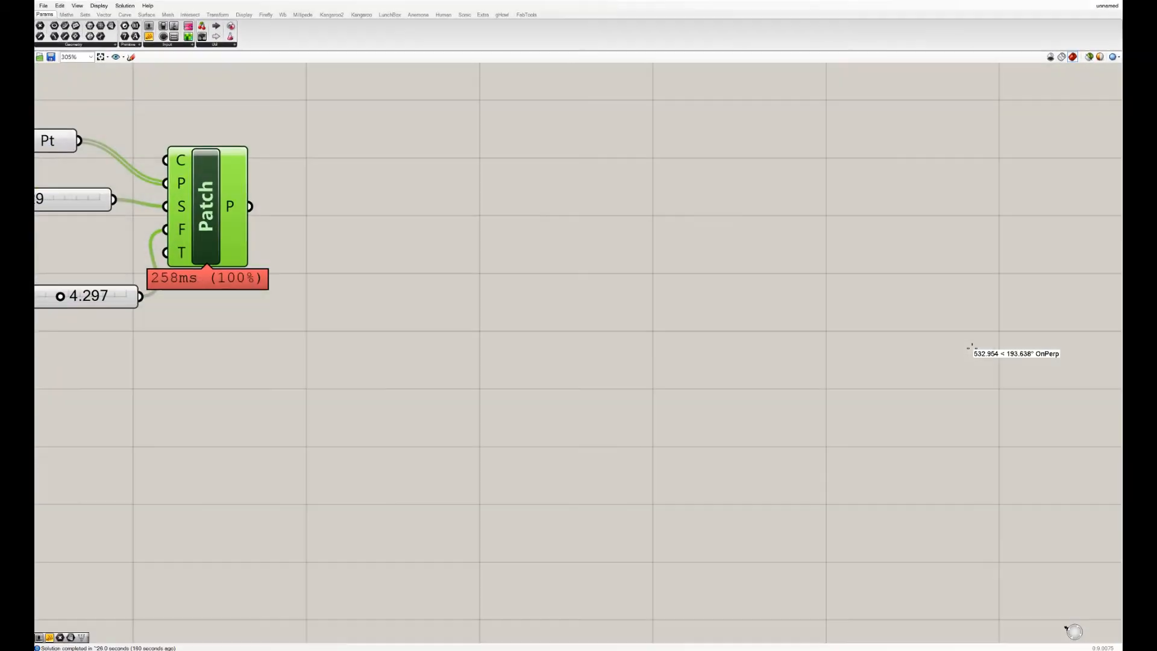
Float Grasshopper beside the viewport, set Spans to 41 and Flexibility to 1.151, and inspect the terrain.
drag(693, 1, 971, 35)
right_drag(892, 290, 976, 291)
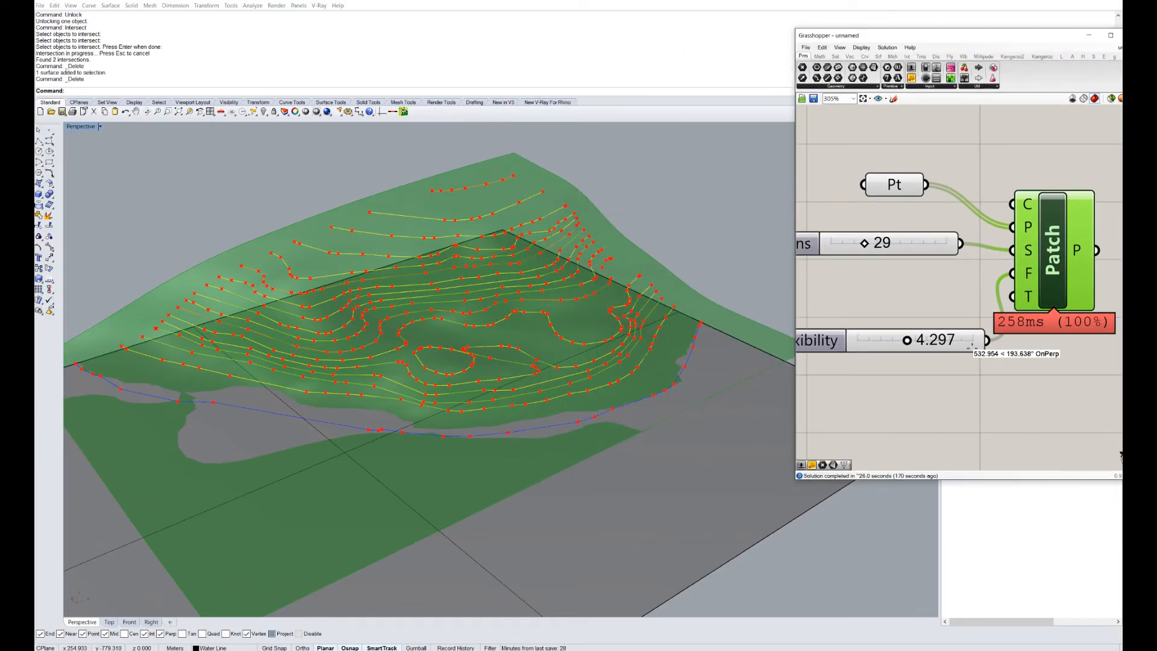
drag(865, 243, 878, 243)
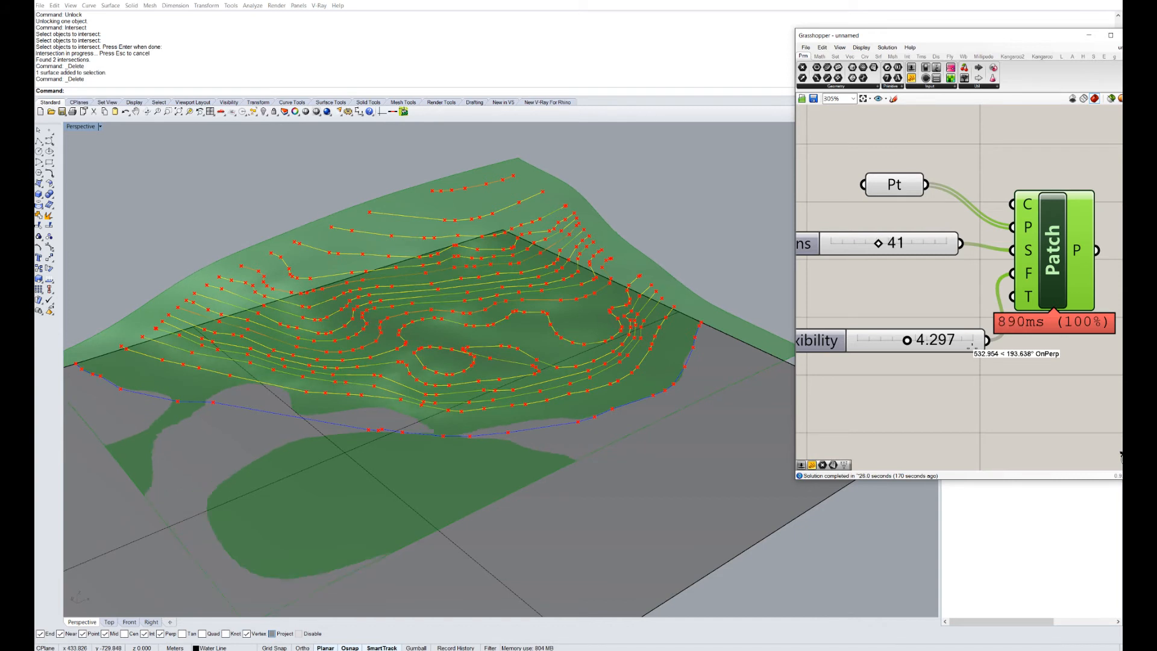
drag(906, 340, 871, 340)
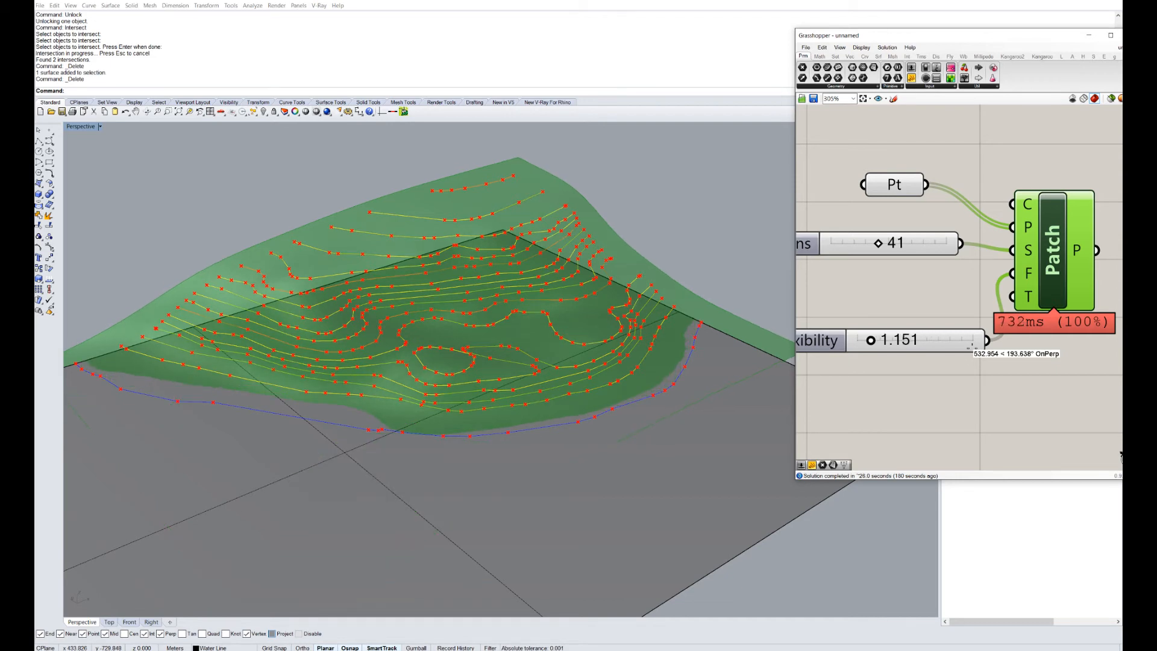
right_drag(482, 350, 349, 464)
scroll(337, 470, down, 5)
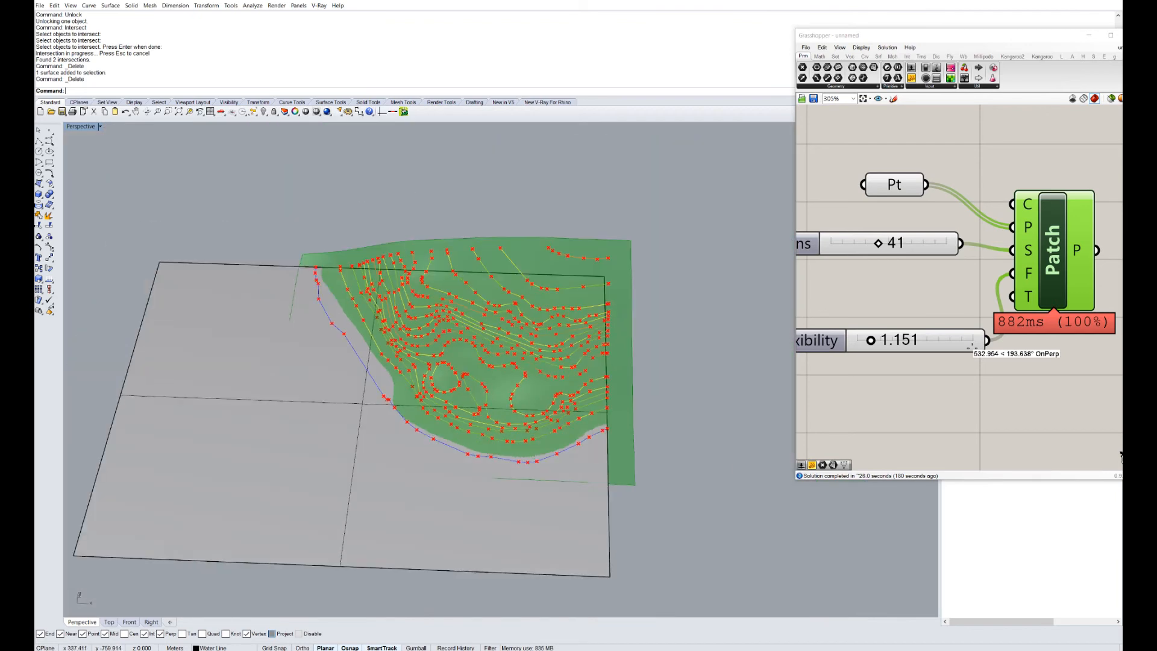
scroll(542, 416, up, 2)
right_drag(542, 416, 639, 344)
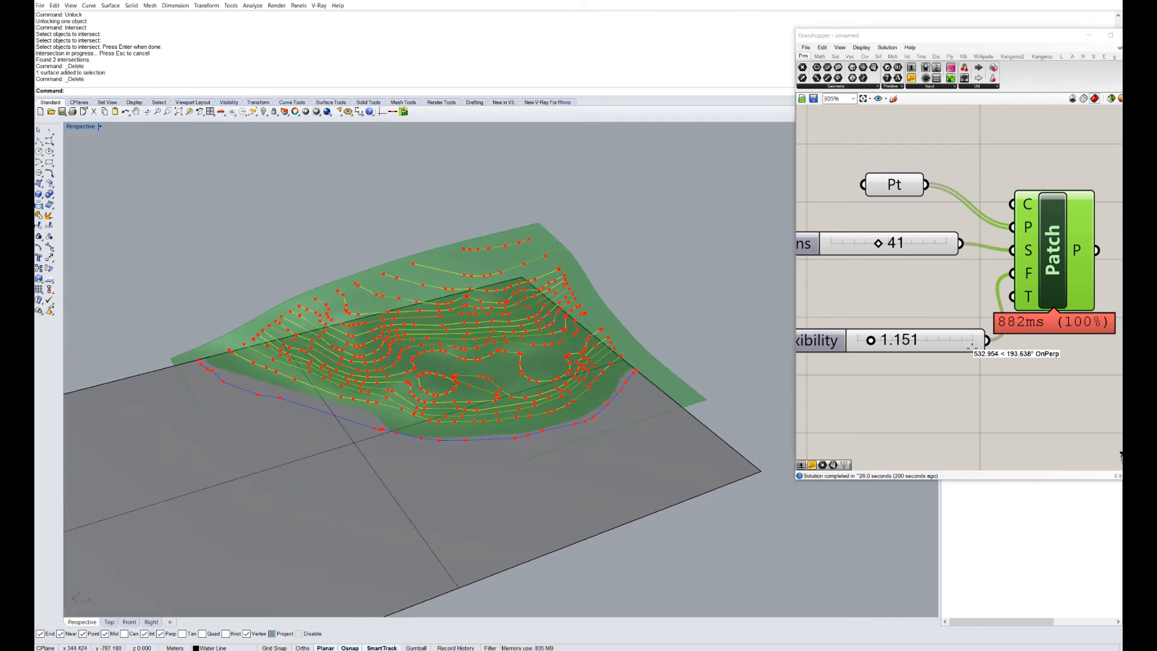
scroll(962, 304, down, 5)
Bake the updated Patch surface onto the Topo_surface02 layer and inspect it.
scroll(962, 304, up, 3)
right_click(962, 304)
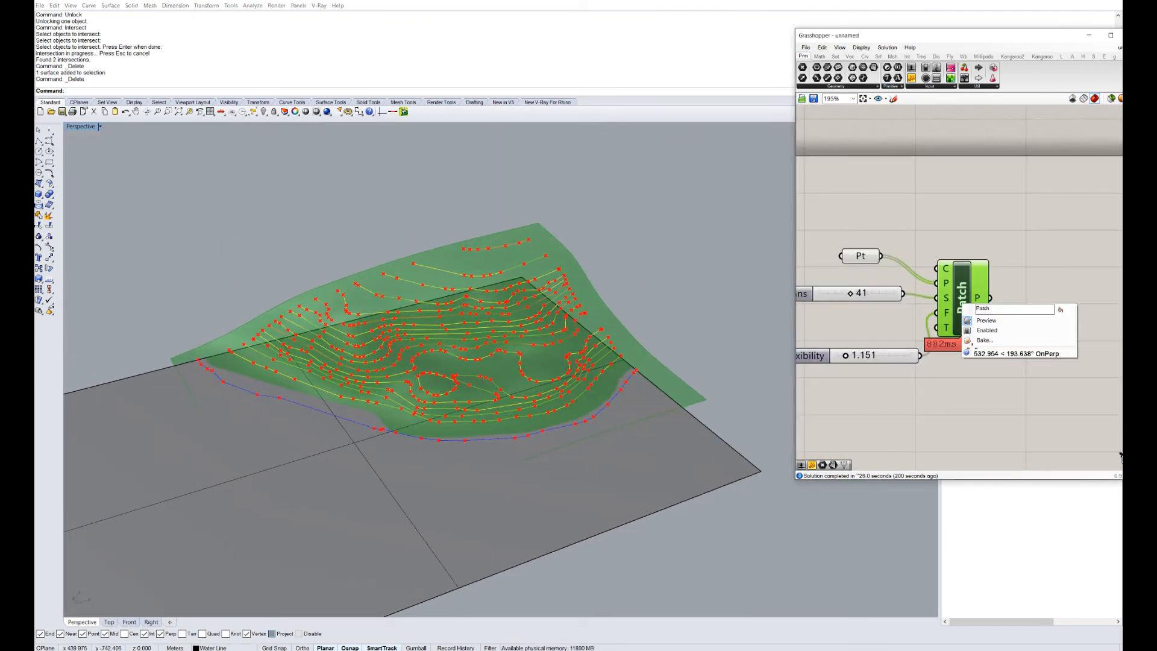
click(979, 340)
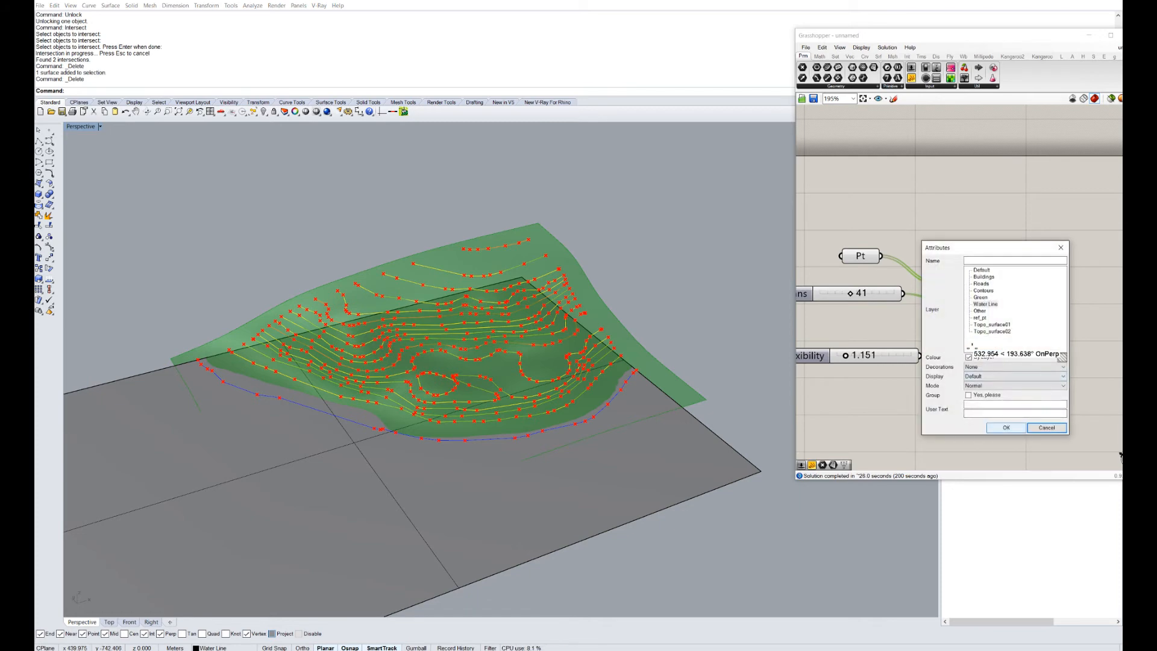
click(991, 331)
click(1006, 428)
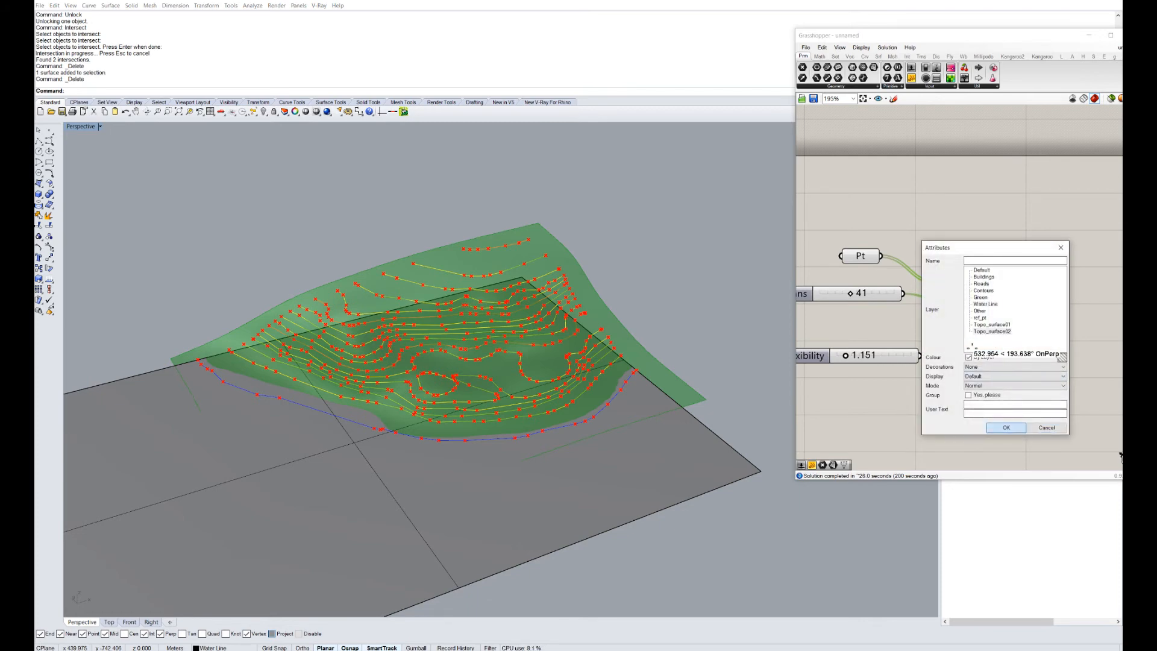
right_drag(512, 374, 314, 382)
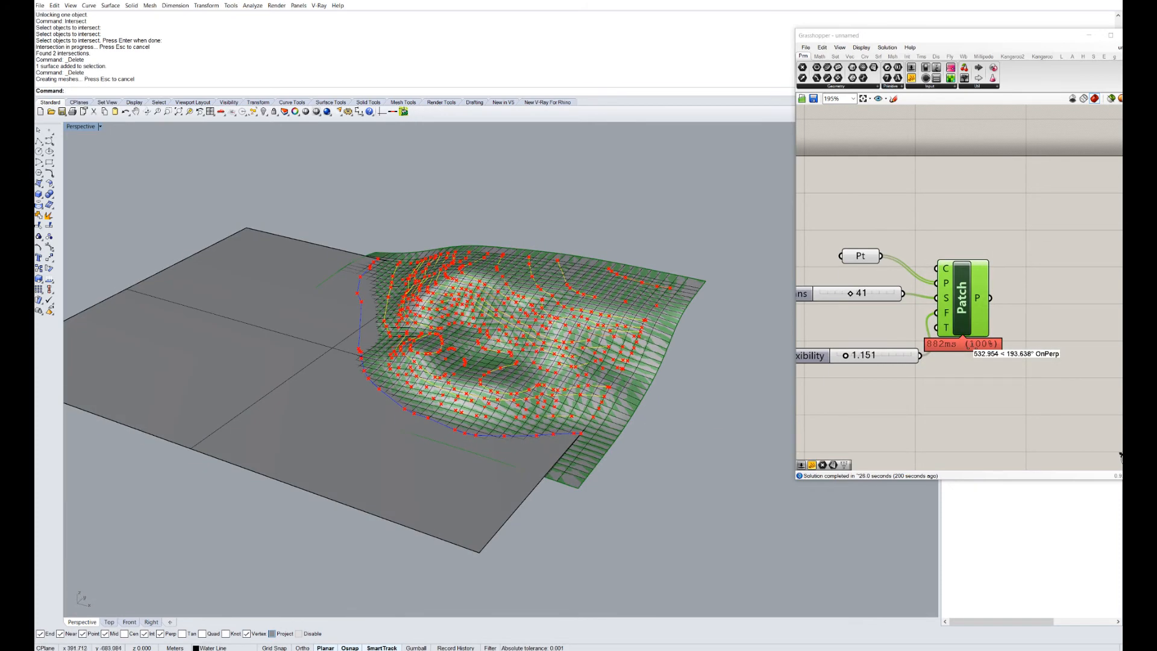
Turn preview off for Pt, both sliders and Patch, then minimize Grasshopper.
drag(964, 36, 829, 63)
drag(890, 465, 660, 248)
right_click(841, 212)
click(871, 230)
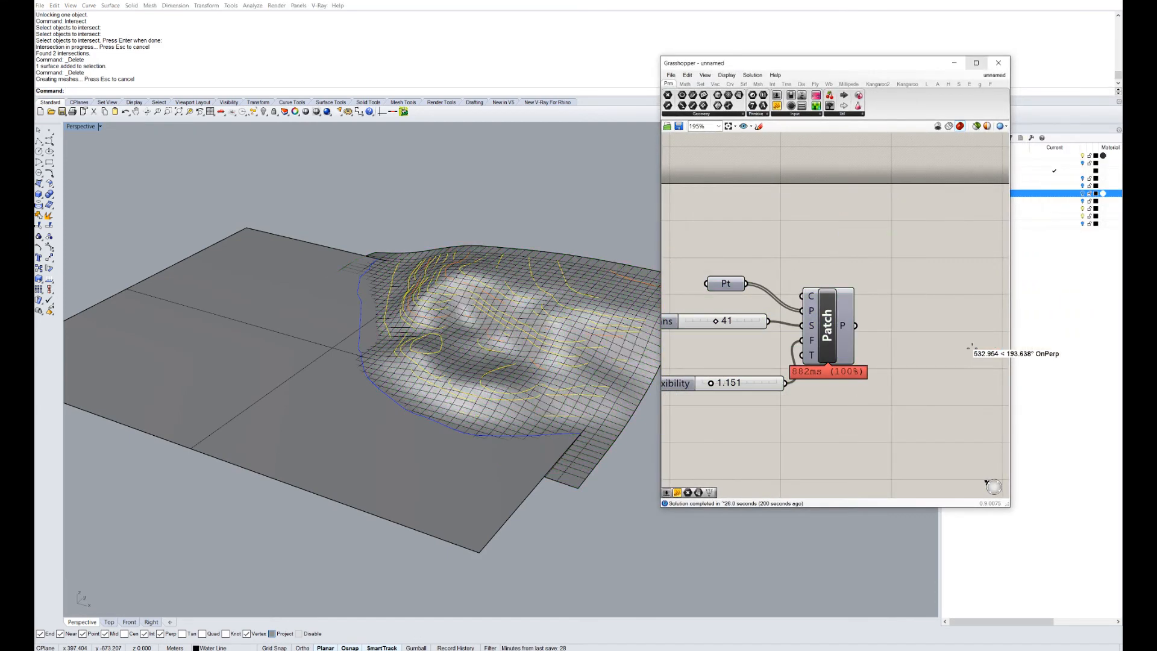
click(954, 62)
Check the baked topo surface and leave only the Near object snap active.
right_drag(843, 301, 762, 331)
scroll(691, 349, up, 2)
click(611, 385)
click(825, 337)
right_click(69, 633)
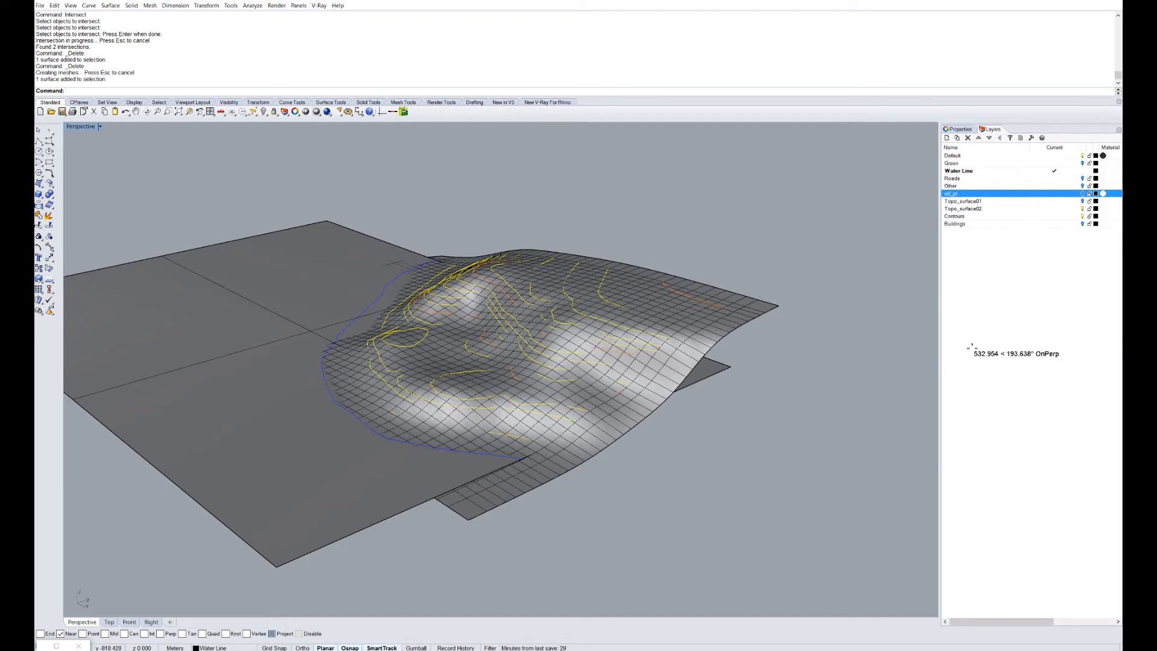
Review the Patch components in Grasshopper, then inspect the terrain surface in the viewport.
click(57, 646)
drag(543, 1, 763, 88)
right_drag(692, 446, 741, 442)
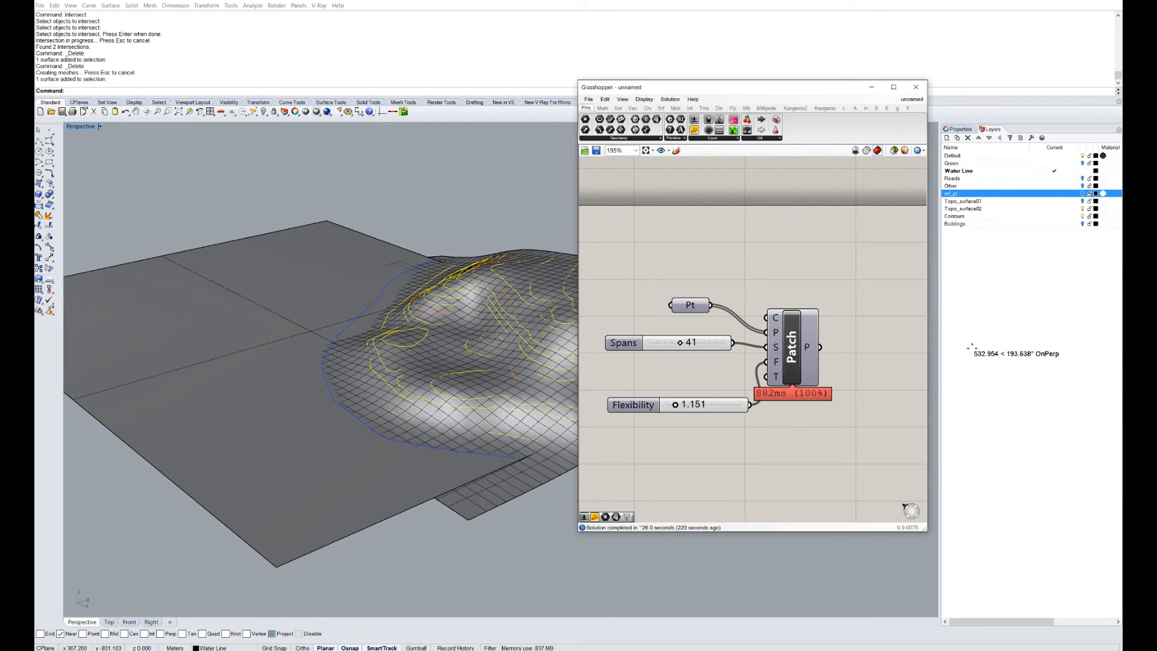
click(871, 87)
right_drag(723, 301, 500, 295)
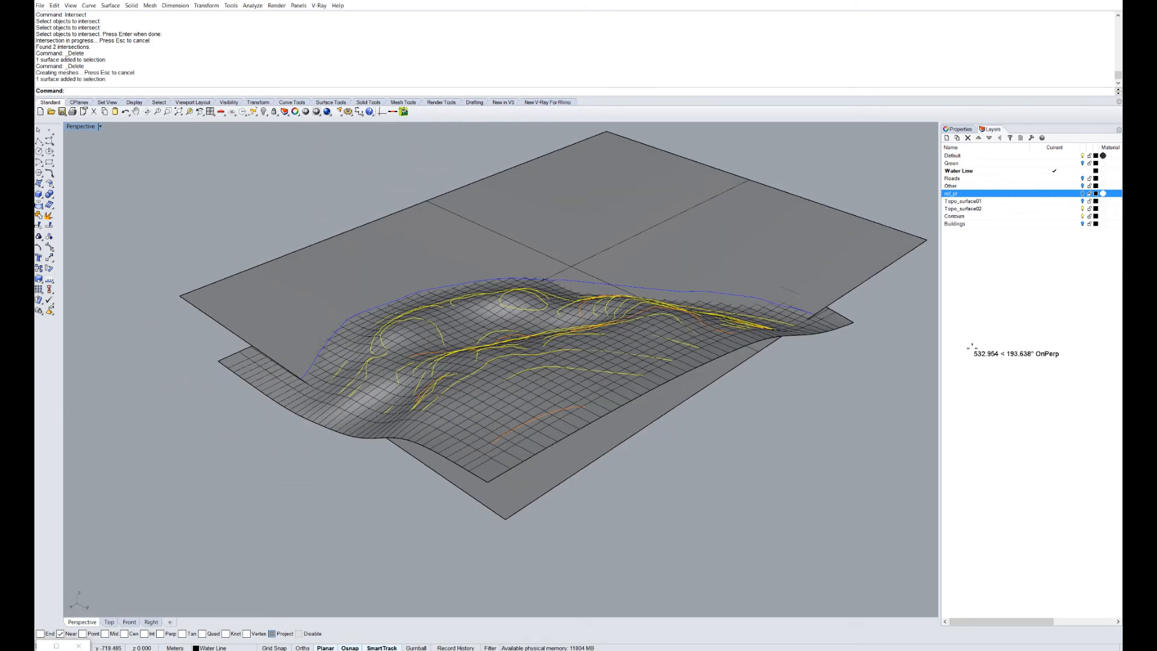
mouse_move(482, 392)
right_down()
mouse_move(554, 377)
mouse_move(584, 356)
mouse_move(536, 307)
mouse_move(548, 293)
mouse_move(614, 319)
mouse_move(644, 355)
mouse_move(611, 331)
mouse_move(518, 304)
mouse_move(602, 303)
mouse_move(572, 312)
mouse_move(627, 352)
mouse_move(560, 349)
mouse_move(563, 320)
mouse_move(543, 316)
mouse_move(482, 352)
right_up()
click(542, 386)
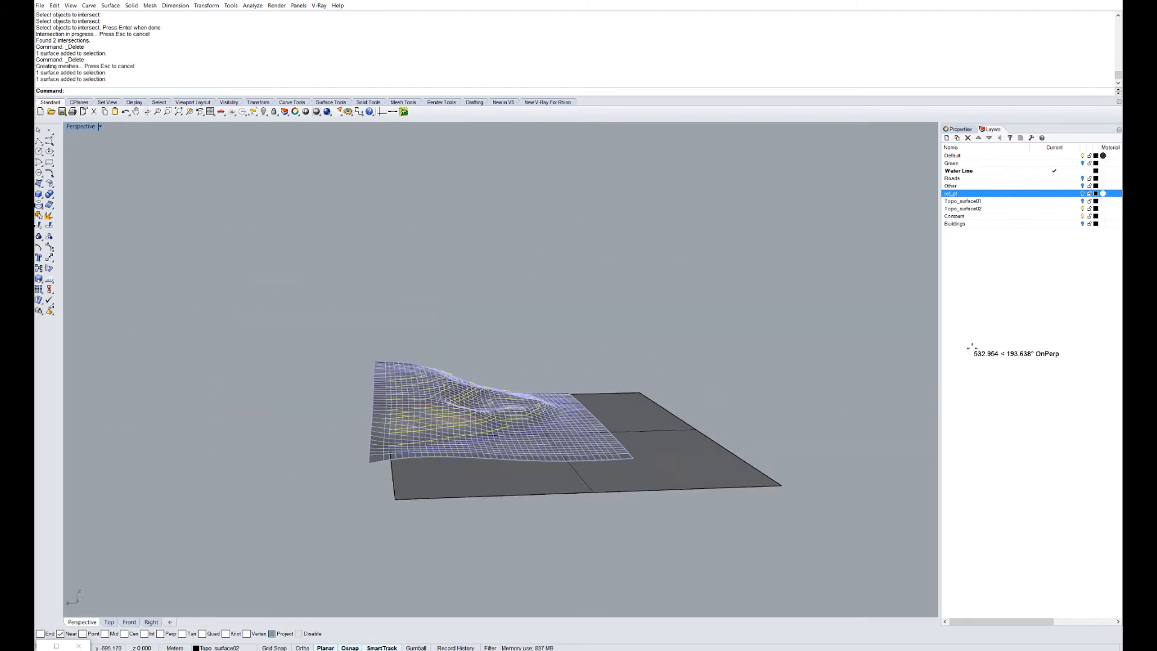
right_drag(482, 352, 593, 401)
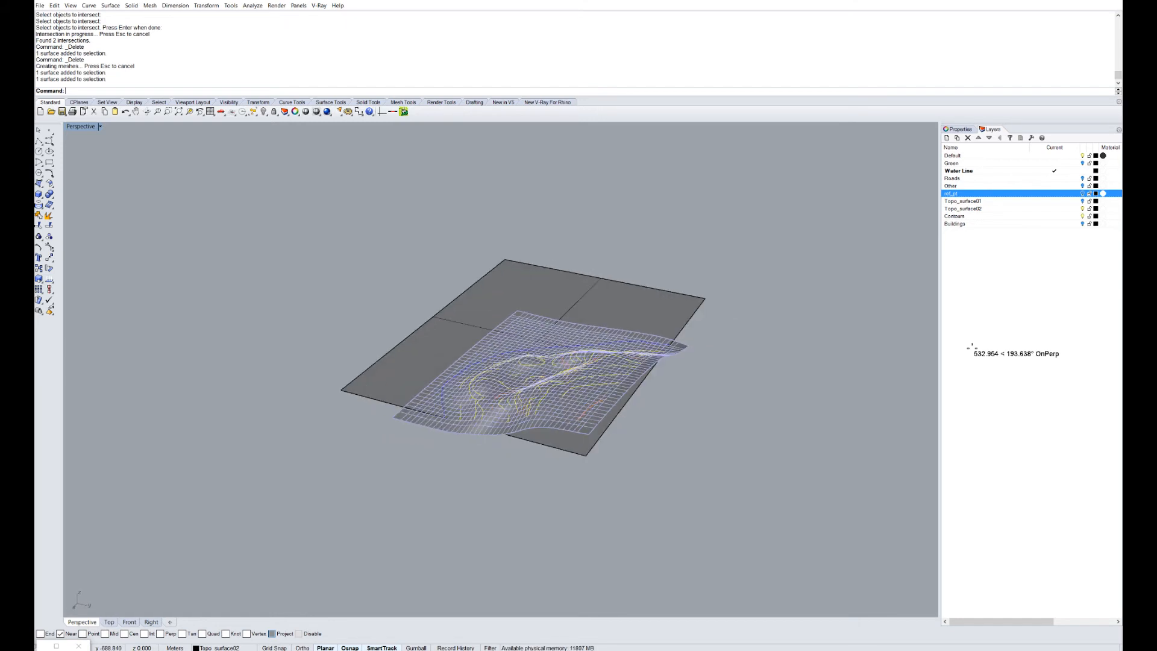
key(Escape)
Extrude the flat plane's boundary curve both ways by the default 91.768 with ExtrudeCrv.
click(603, 432)
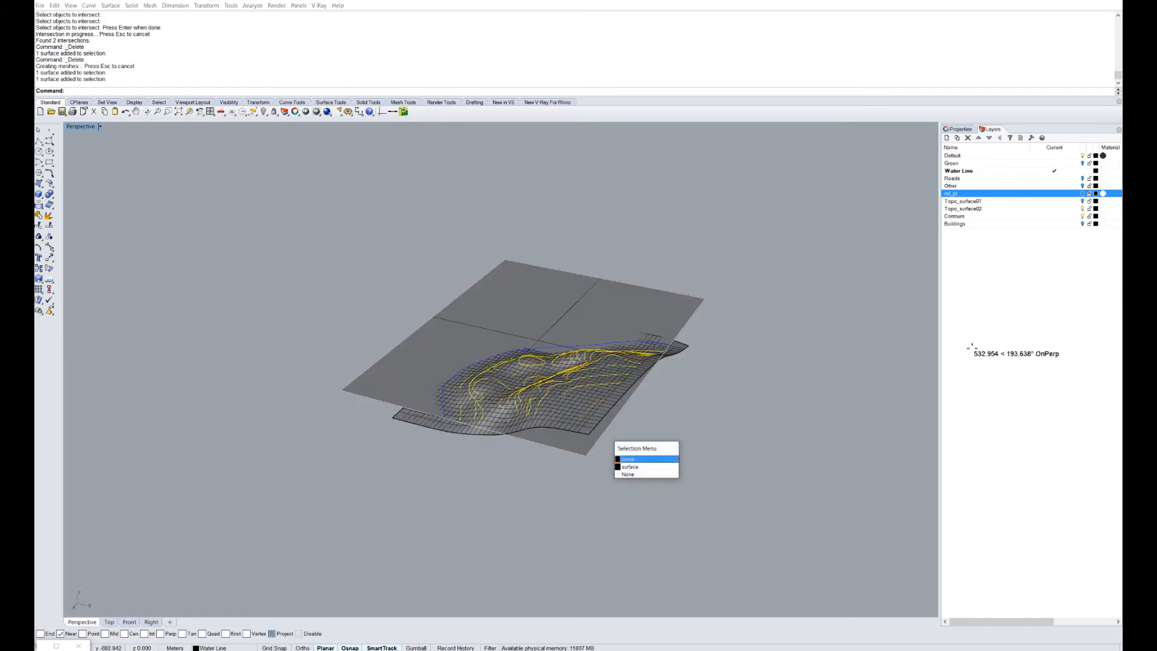
click(628, 459)
scroll(717, 455, up, 5)
scroll(693, 446, down, 2)
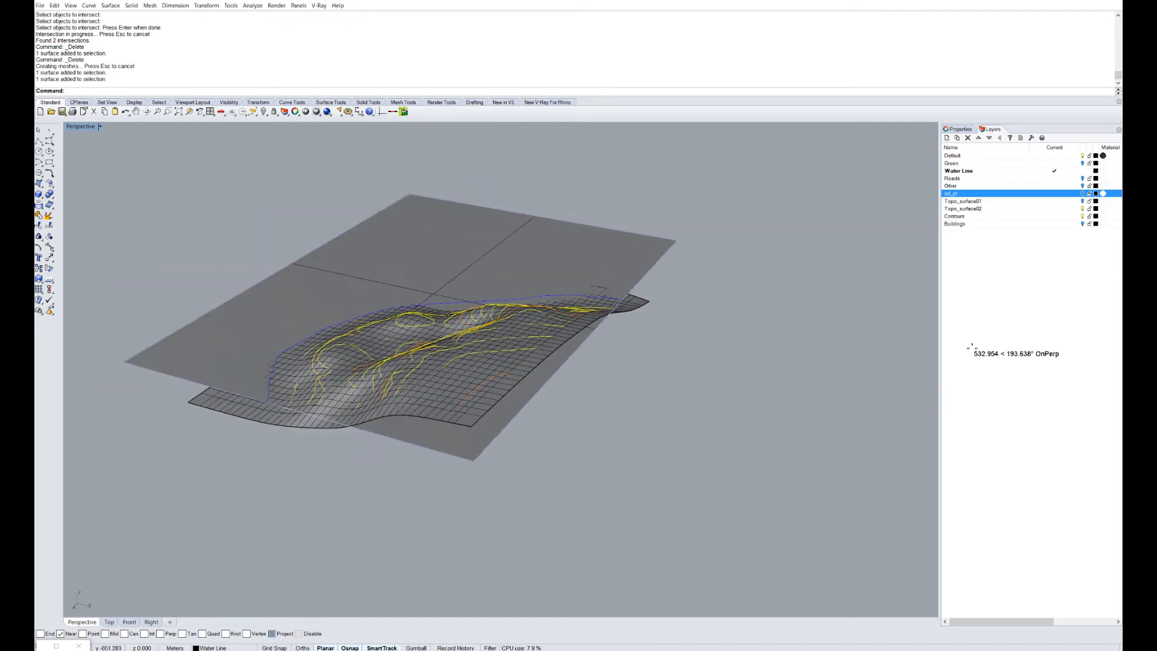
right_drag(680, 410, 660, 407)
scroll(651, 301, up, 1)
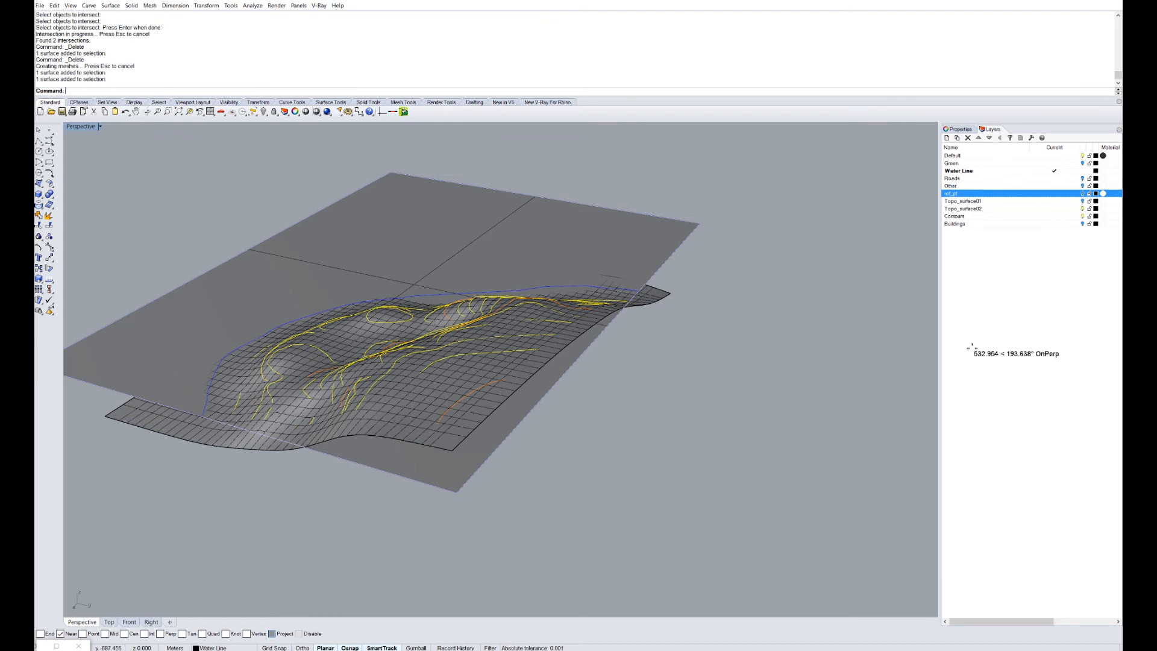
text(ExtrudeCrv)
key(Return)
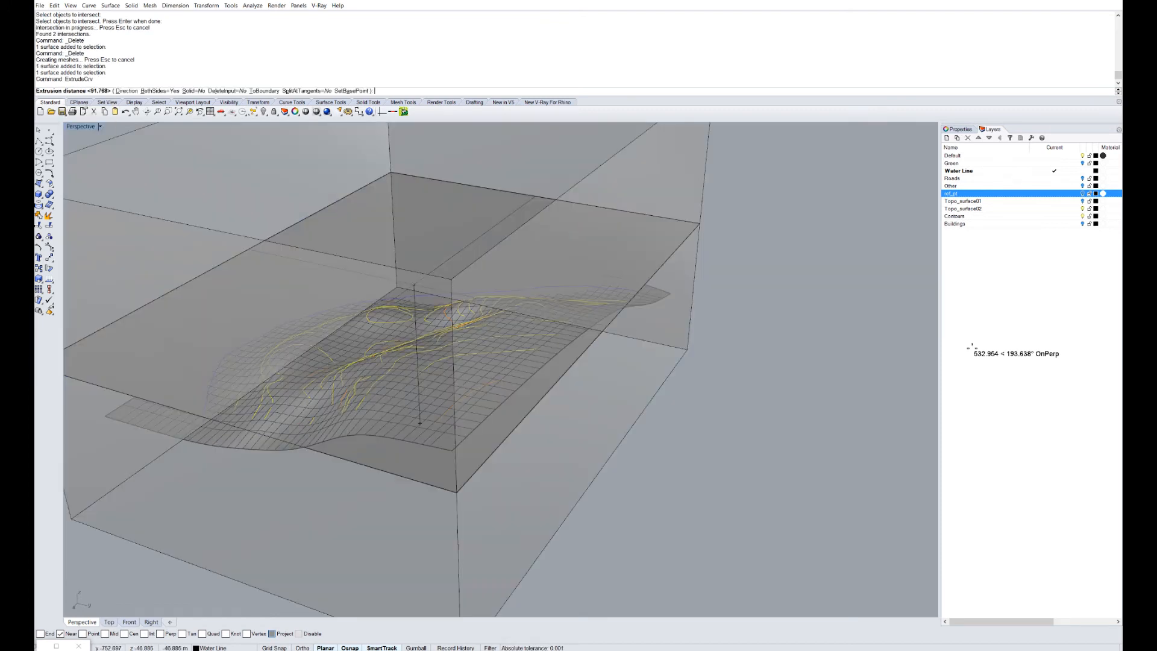
key(Return)
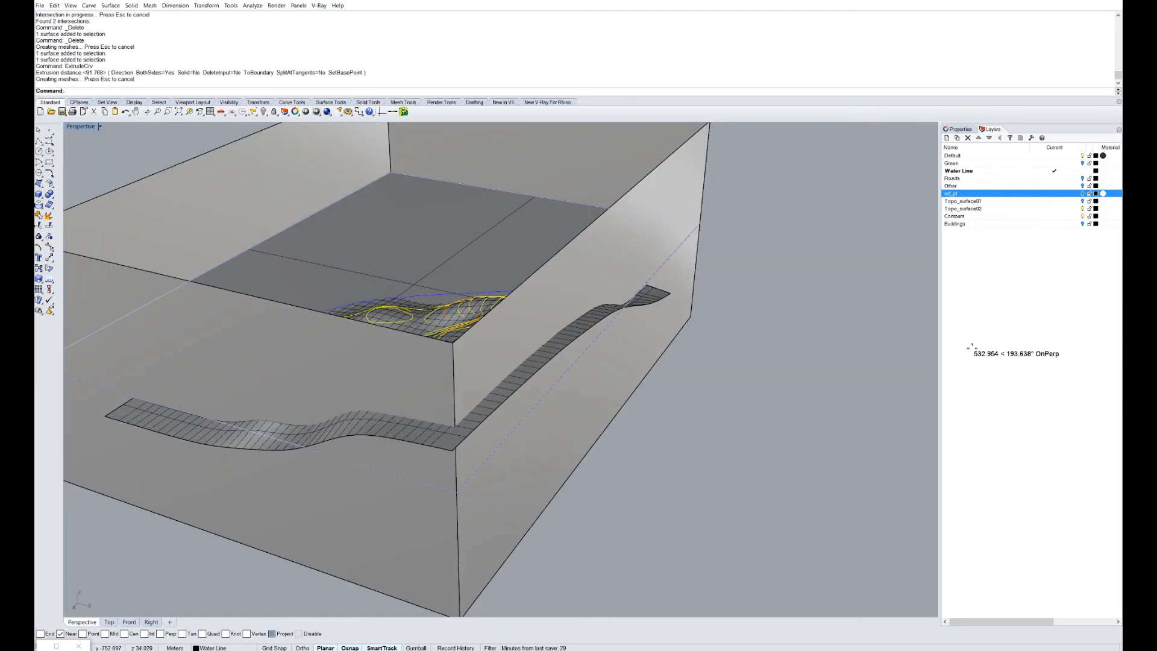
Orbit around the new extruded box, selecting and deselecting it to inspect.
scroll(500, 369, down, 5)
right_drag(572, 361, 392, 361)
key(Escape)
right_drag(500, 361, 608, 361)
click(627, 428)
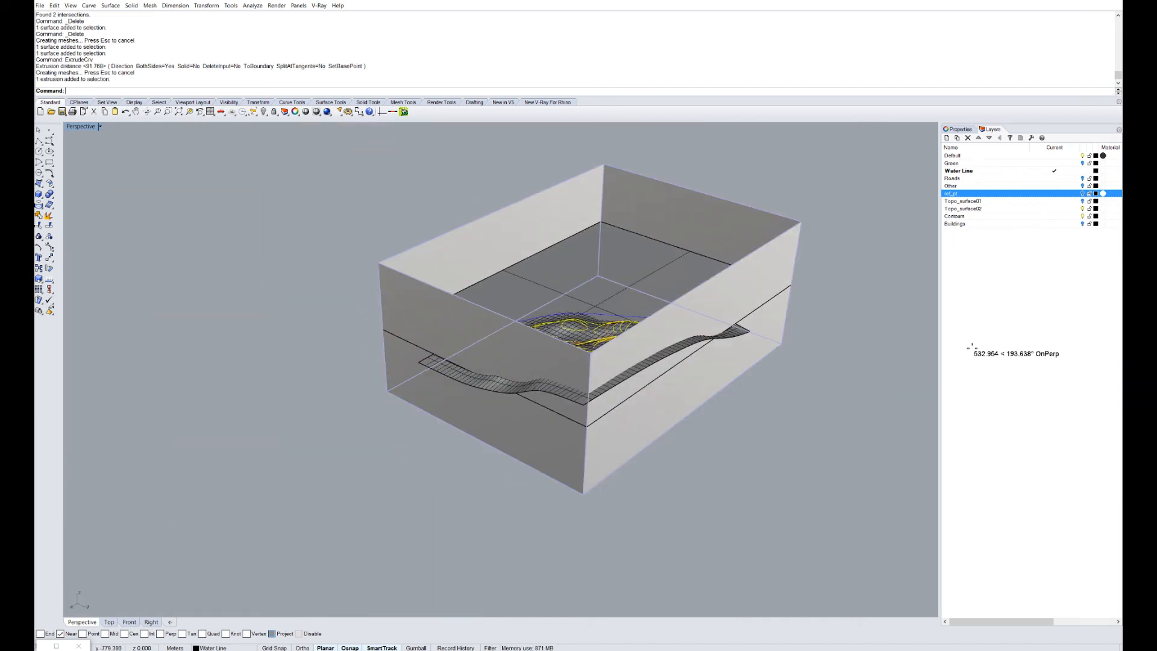
key(Escape)
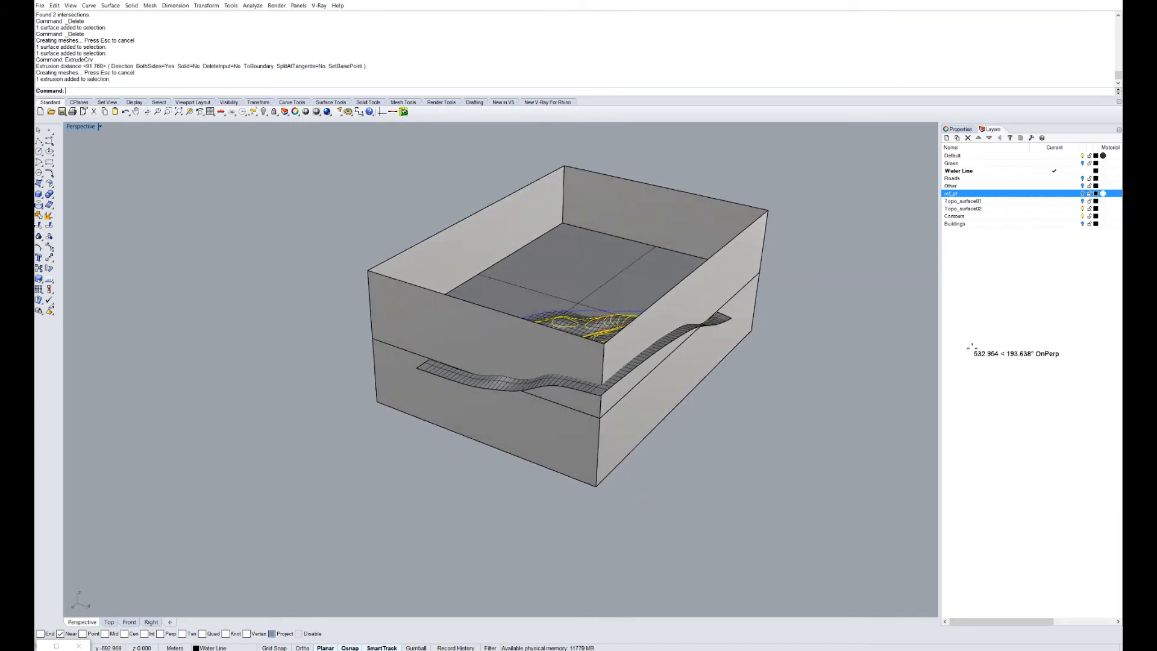
scroll(639, 376, up, 5)
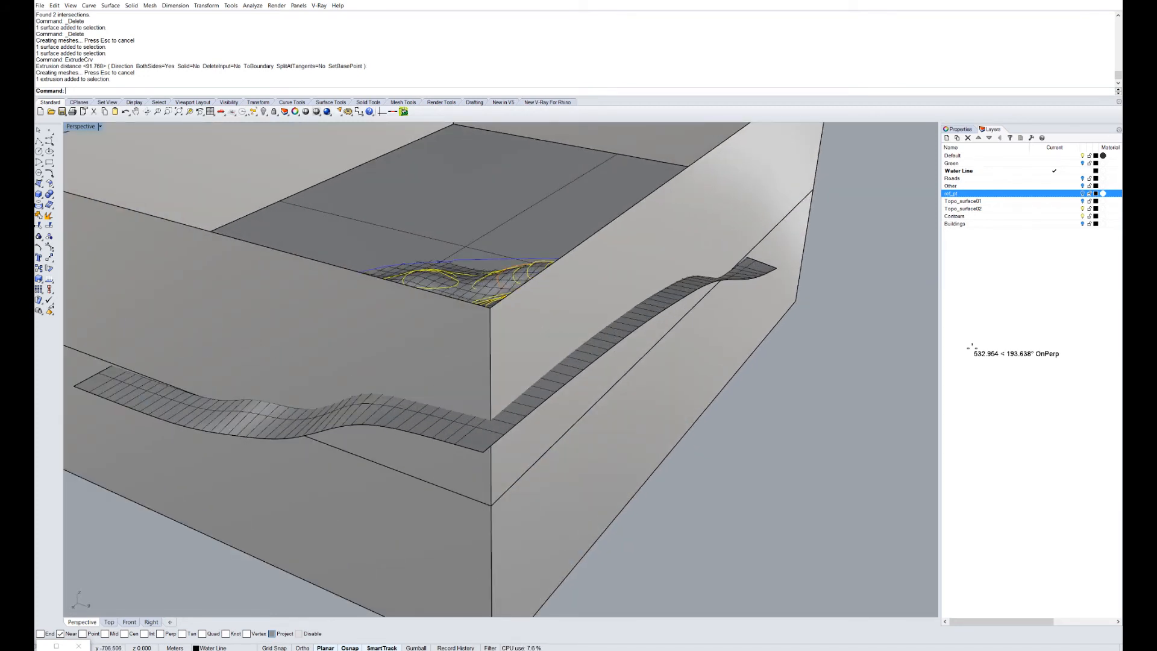
Trim off the terrain strip outside the box walls, using the box as cutter.
text(trim)
key(Return)
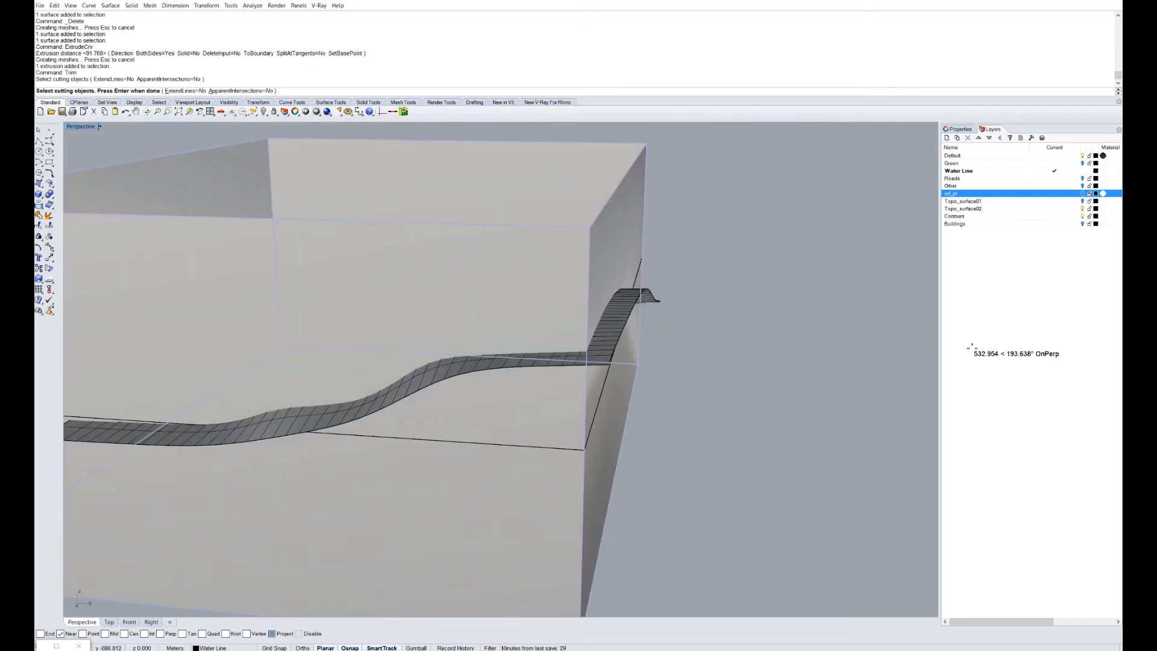
key(Return)
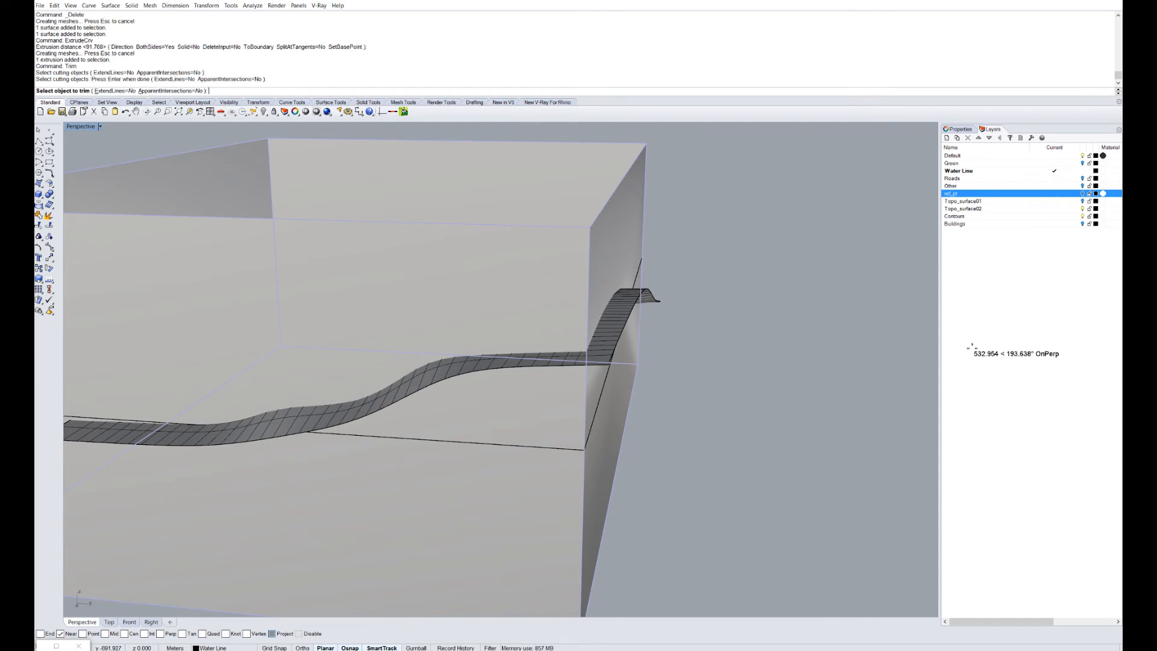
click(971, 348)
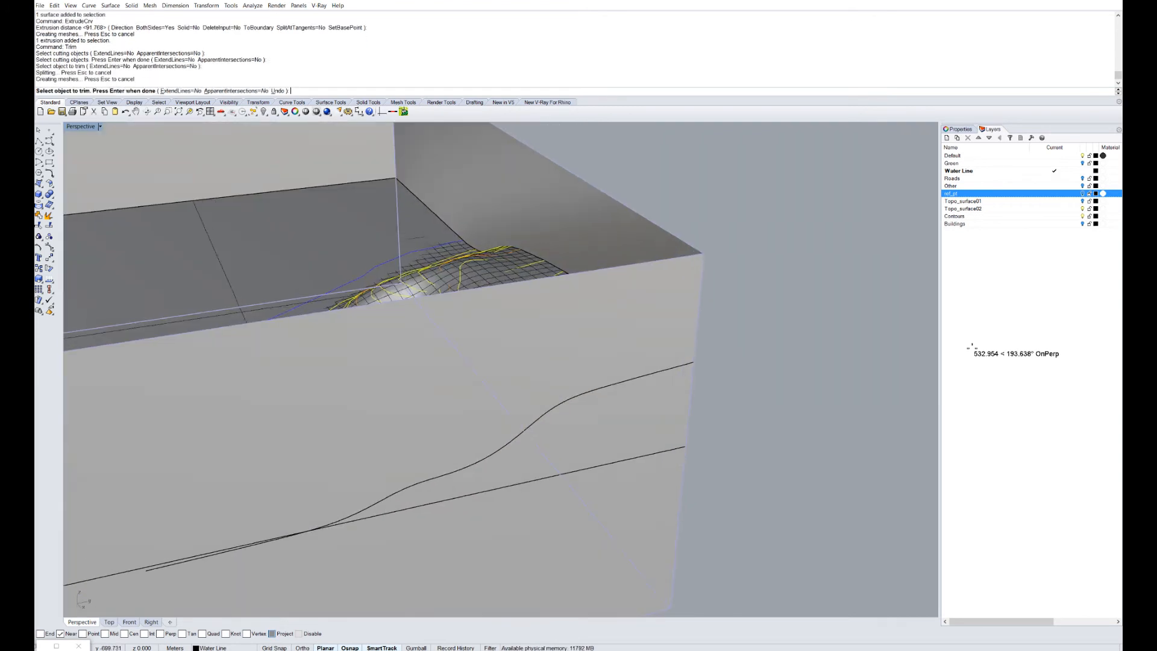
scroll(671, 353, down, 7)
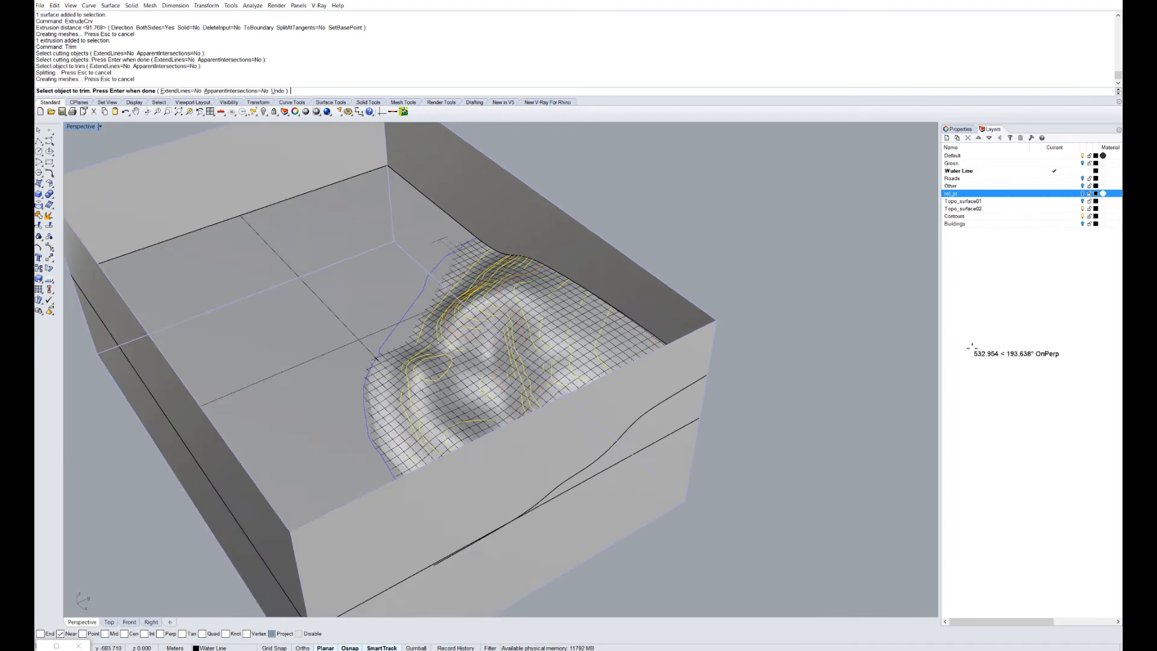
right_drag(671, 353, 491, 322)
key(Return)
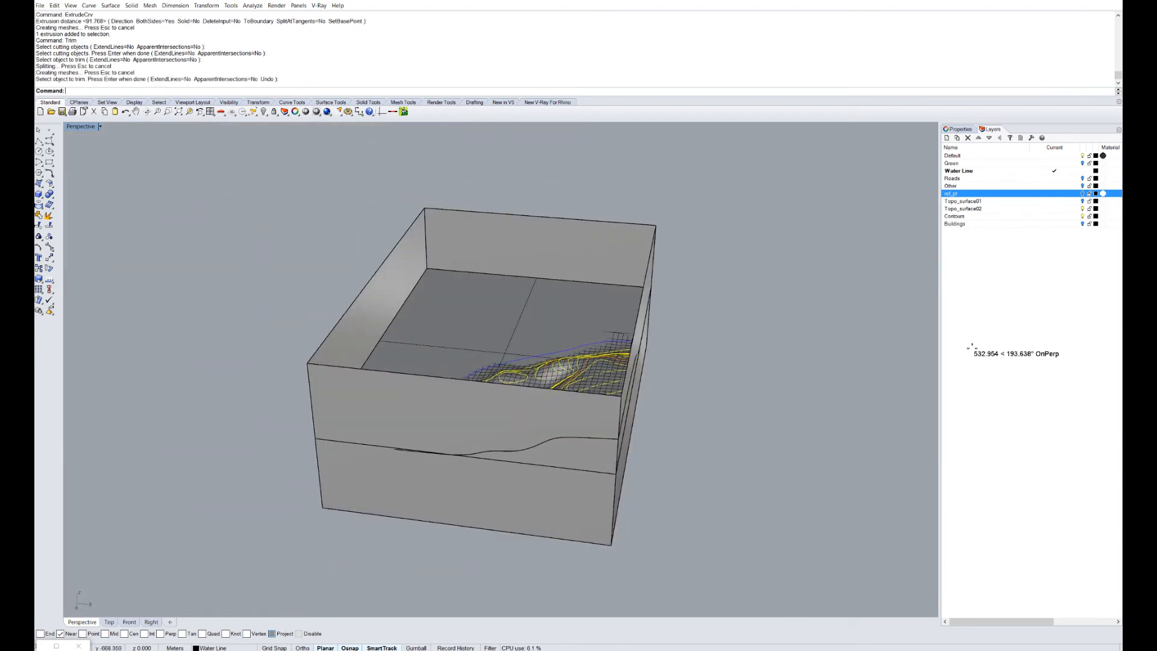
Hide the box, then hide the large flat plane and undo to restore it.
click(467, 410)
text(Hide)
key(Return)
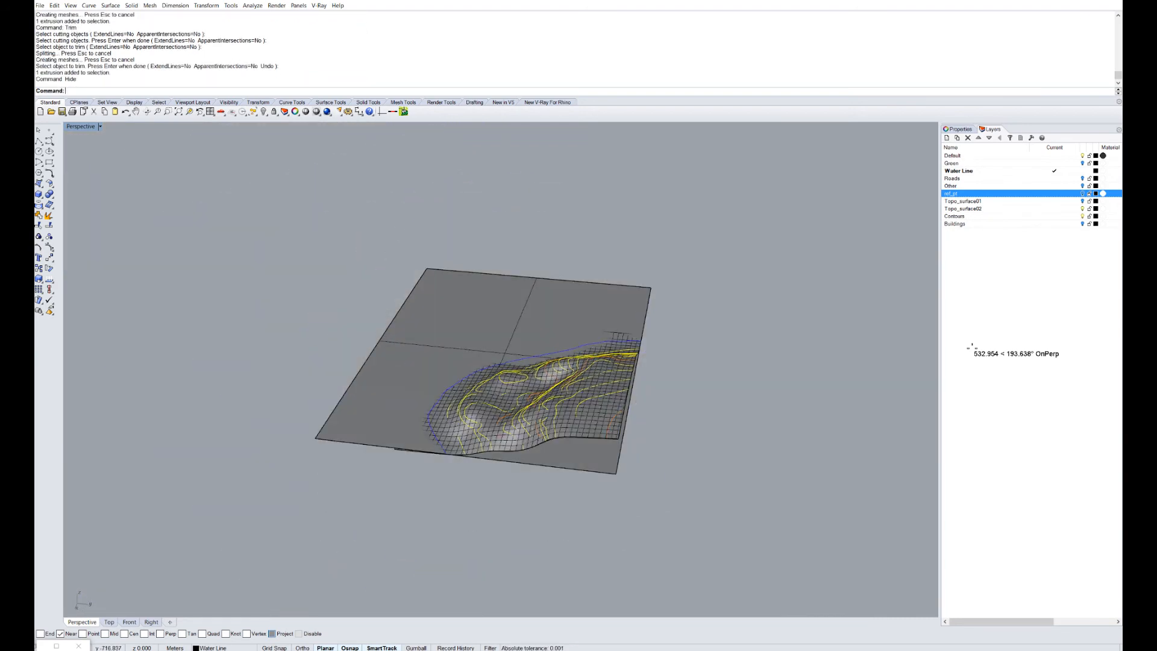
right_drag(482, 482, 569, 389)
scroll(570, 389, up, 9)
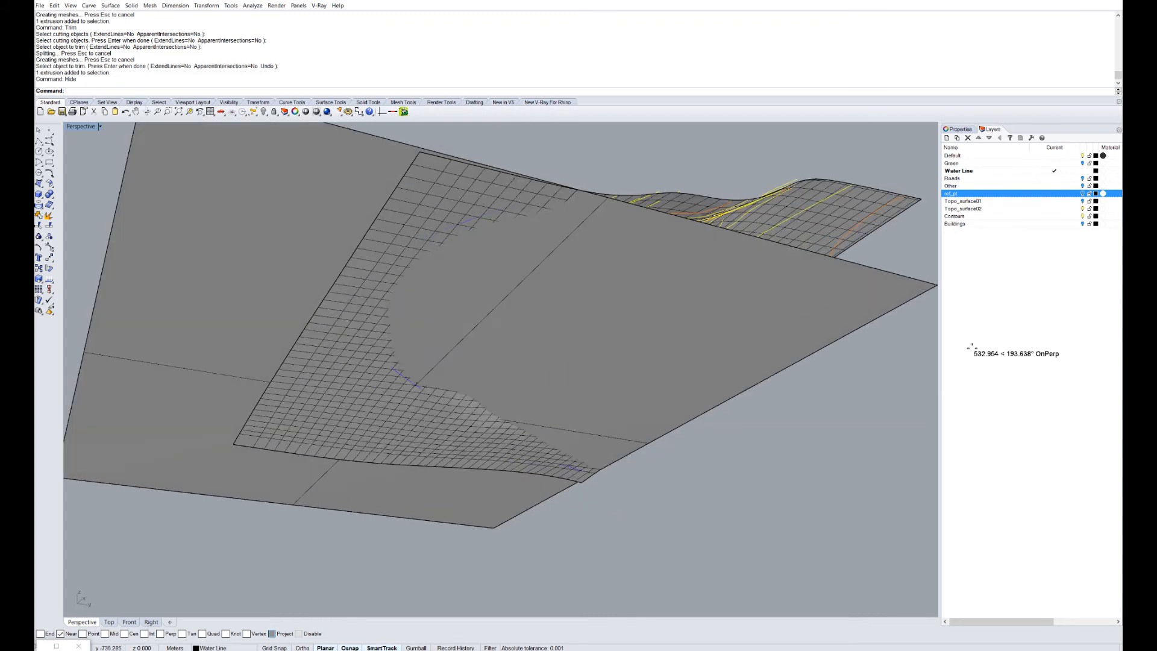
key(Return)
click(572, 380)
key(Return)
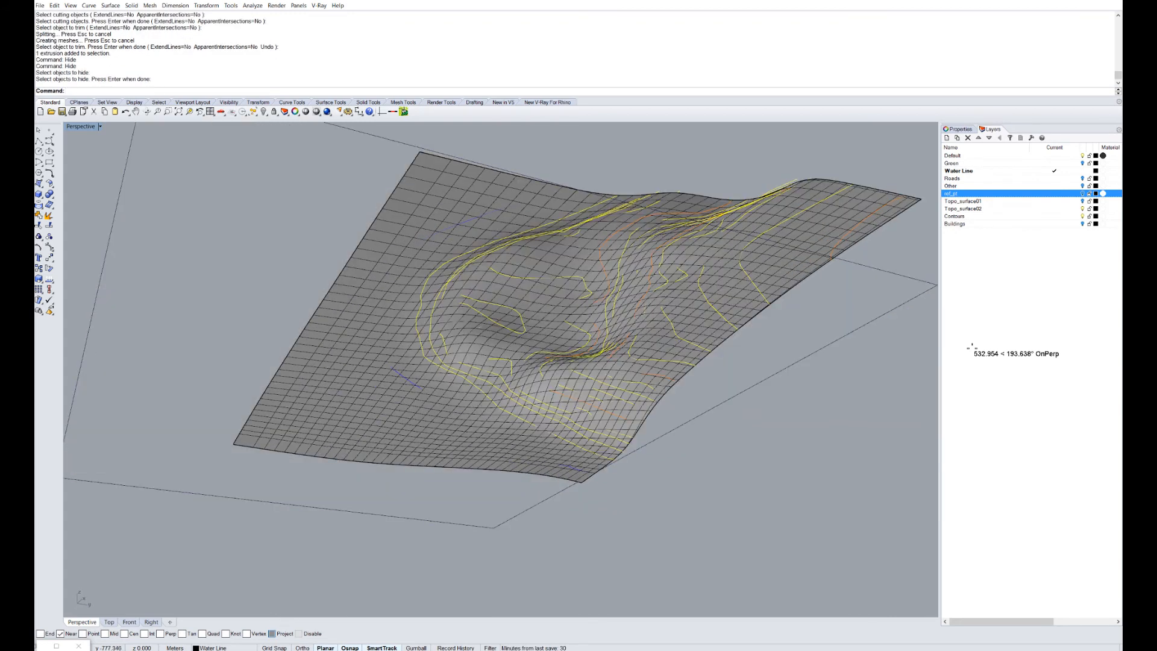
key(ctrl+z)
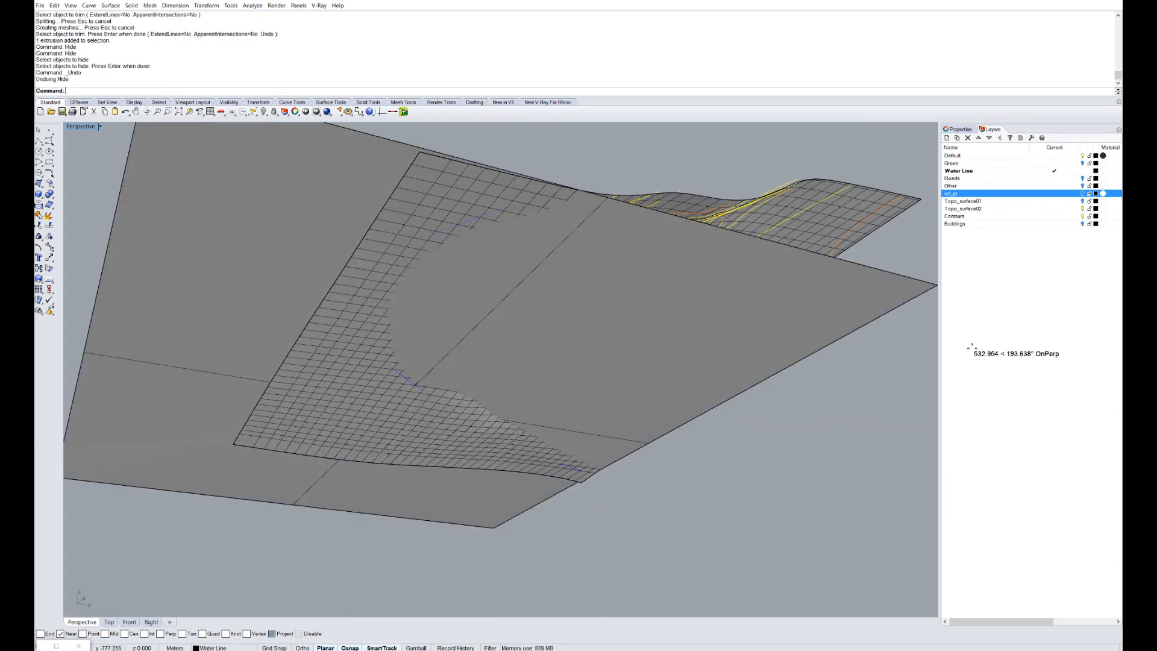
text(trim)
key(Return)
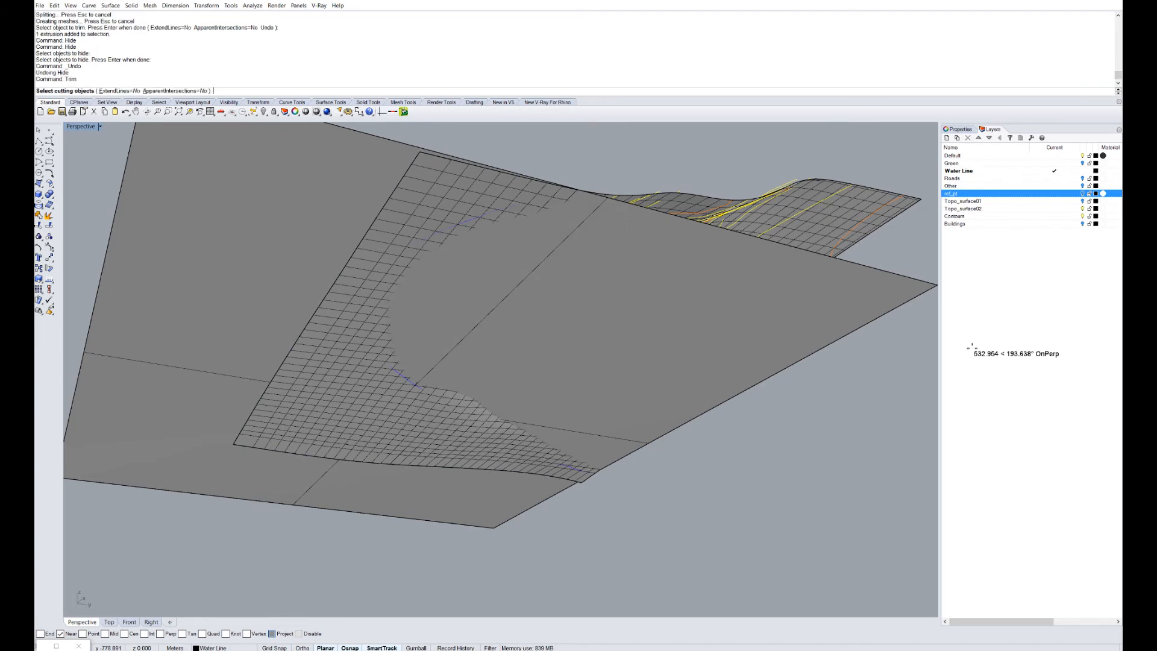
Trim the terrain part below the flat plane, using the plane as cutter.
click(481, 313)
key(Return)
click(350, 373)
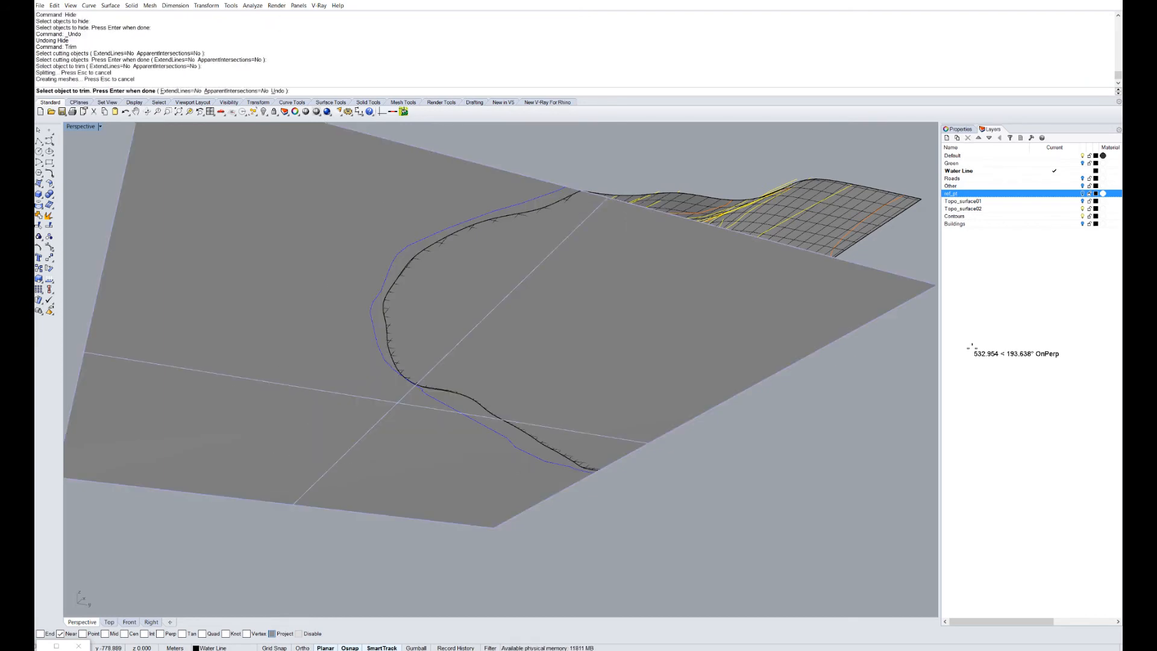
right_drag(971, 346, 971, 347)
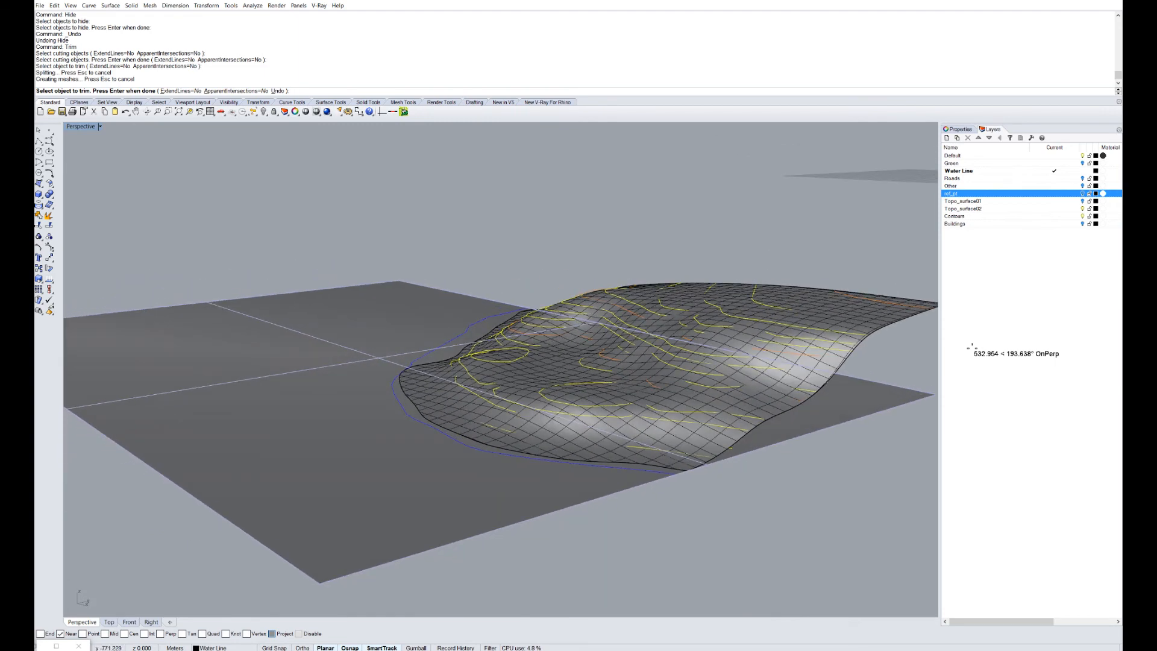
right_drag(971, 347, 971, 348)
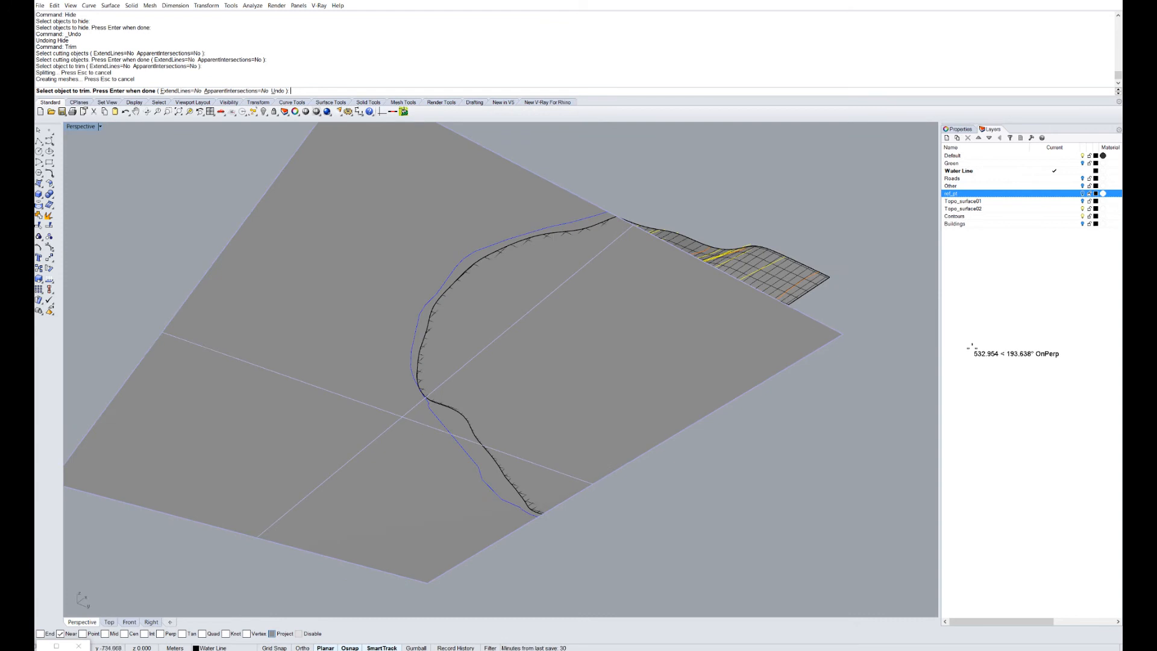
right_drag(971, 348, 971, 347)
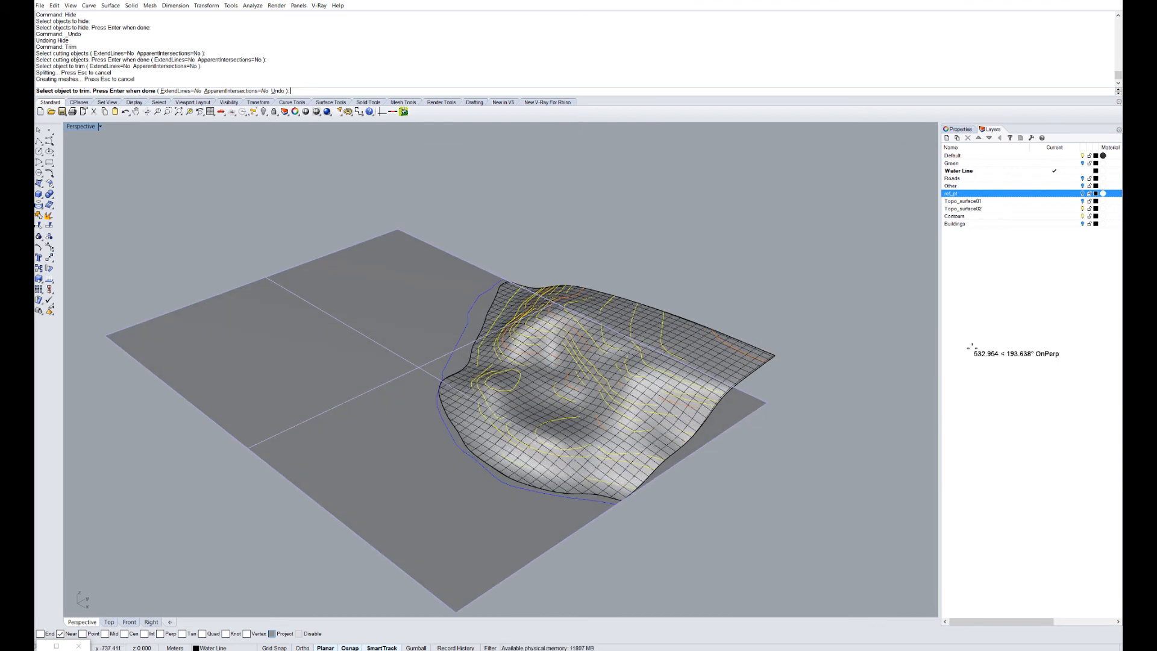
key(Return)
right_drag(971, 348, 971, 348)
Trim the plane away beneath the terrain, using the terrain surface as cutter.
key(Return)
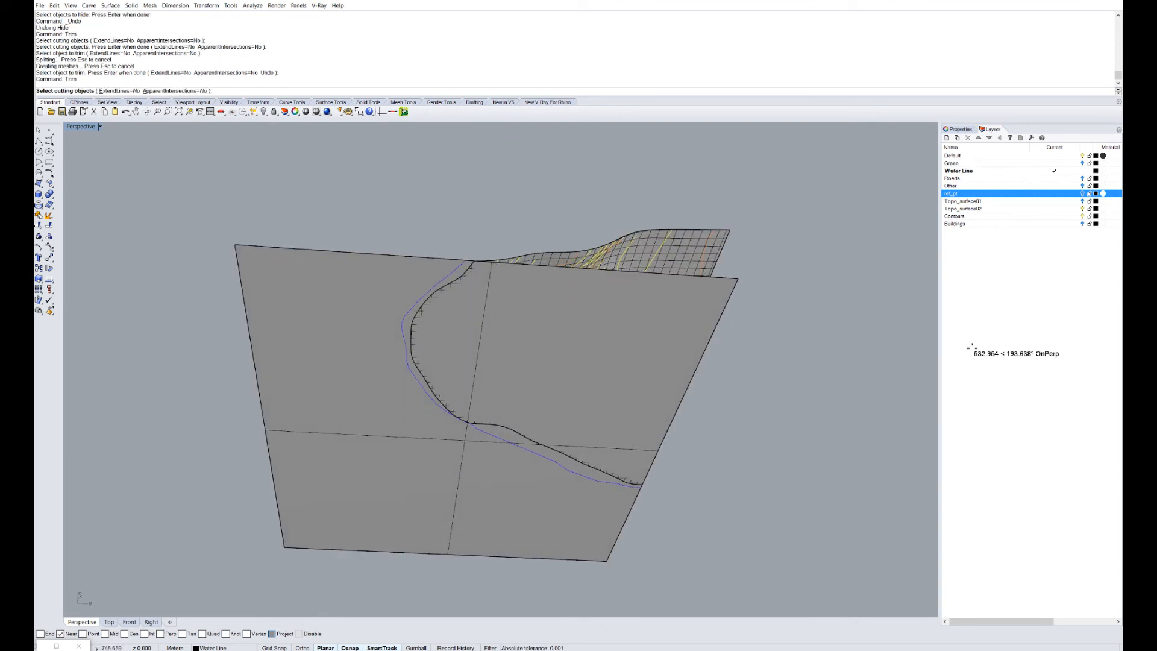
click(681, 252)
key(Return)
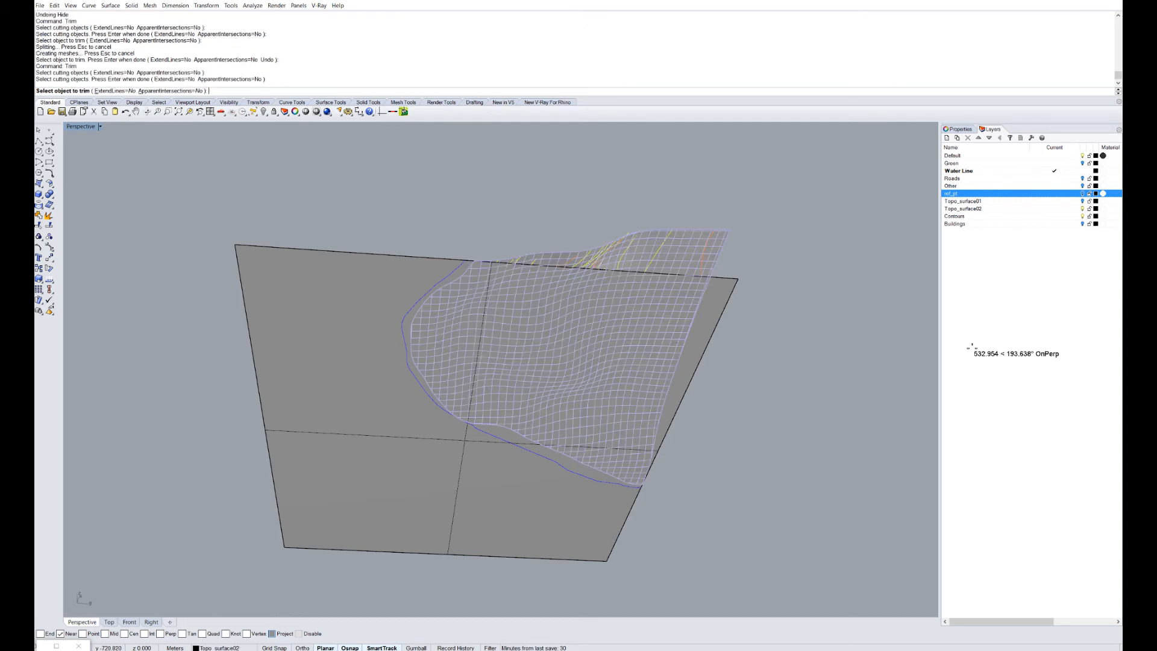
click(668, 319)
key(Return)
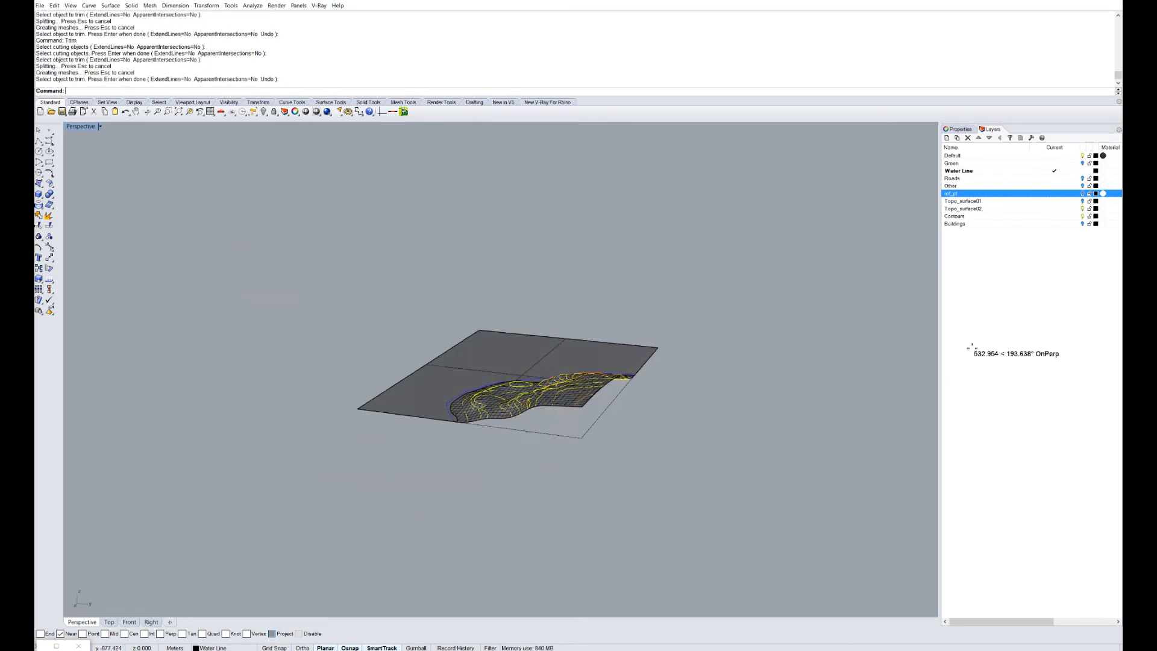
Show all hidden objects and look into the box at the terrain and flat plane.
text(show)
key(Return)
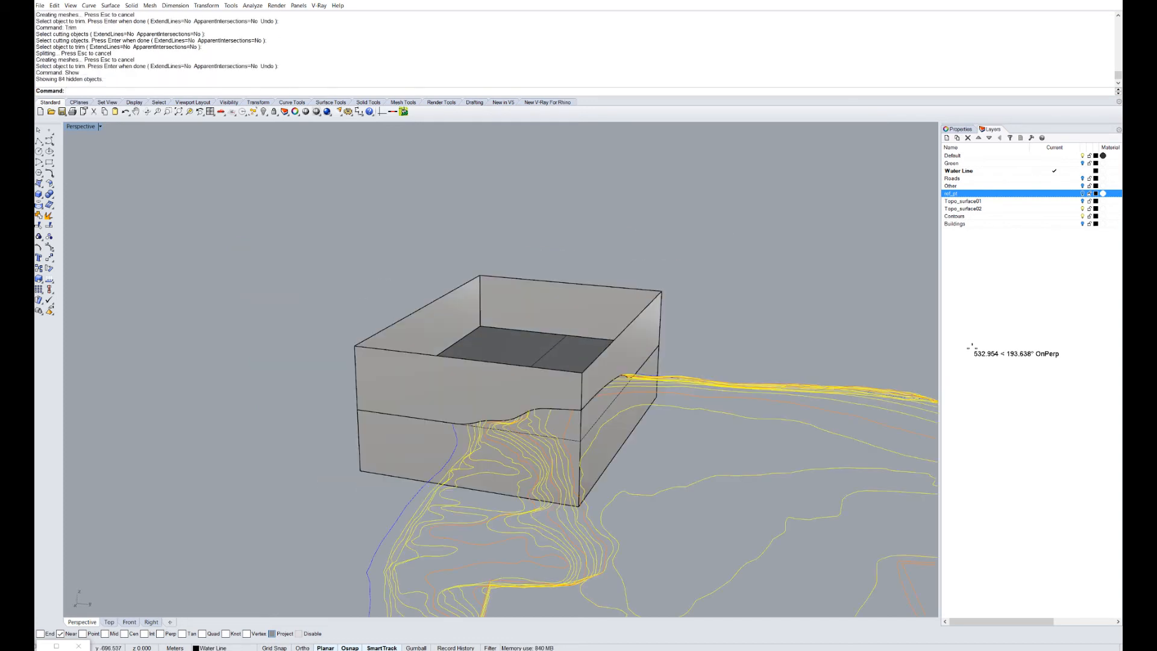
scroll(538, 371, up, 4)
right_drag(538, 371, 392, 440)
right_click(421, 422)
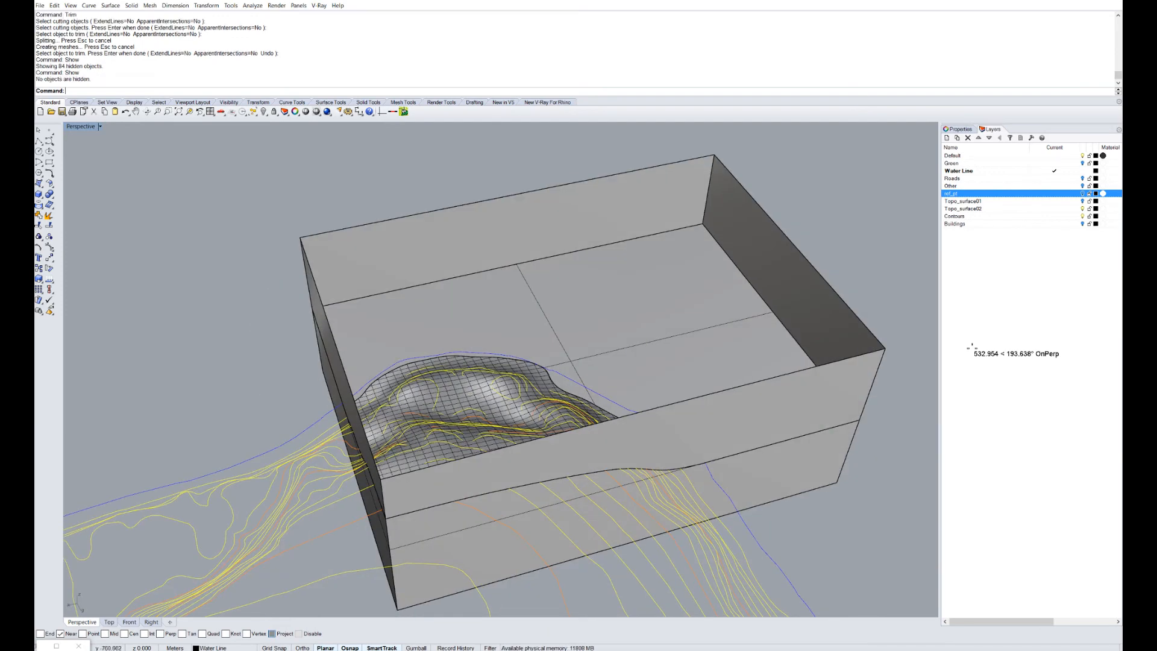
click(470, 416)
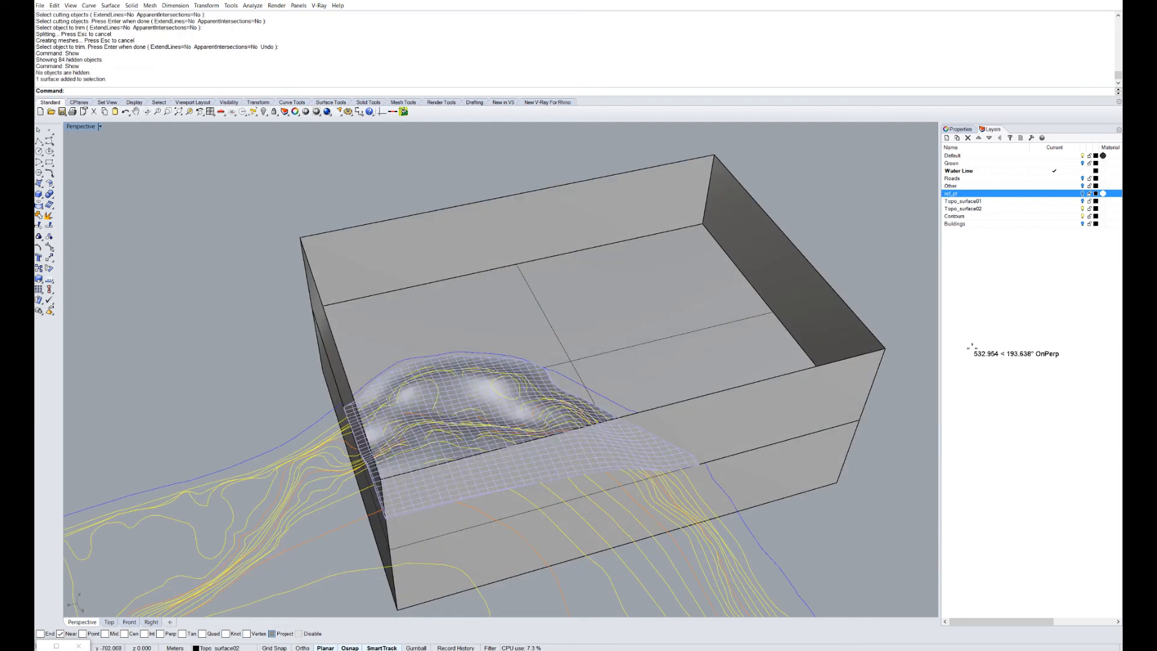
click(593, 349)
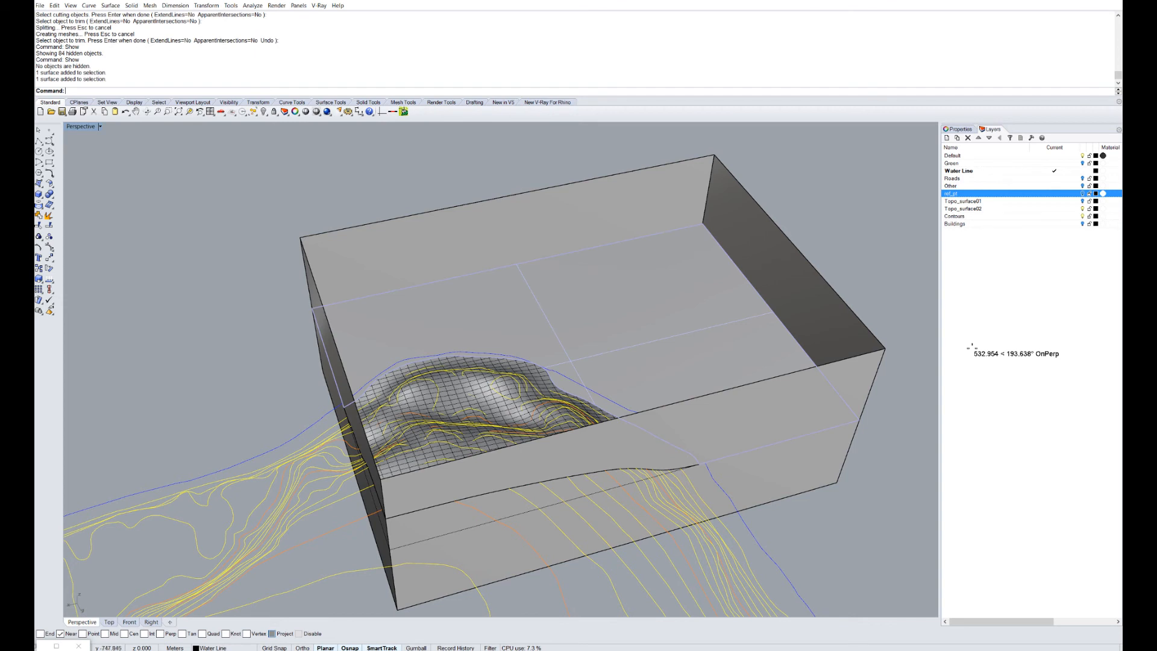
shift+click(476, 413)
key(Return)
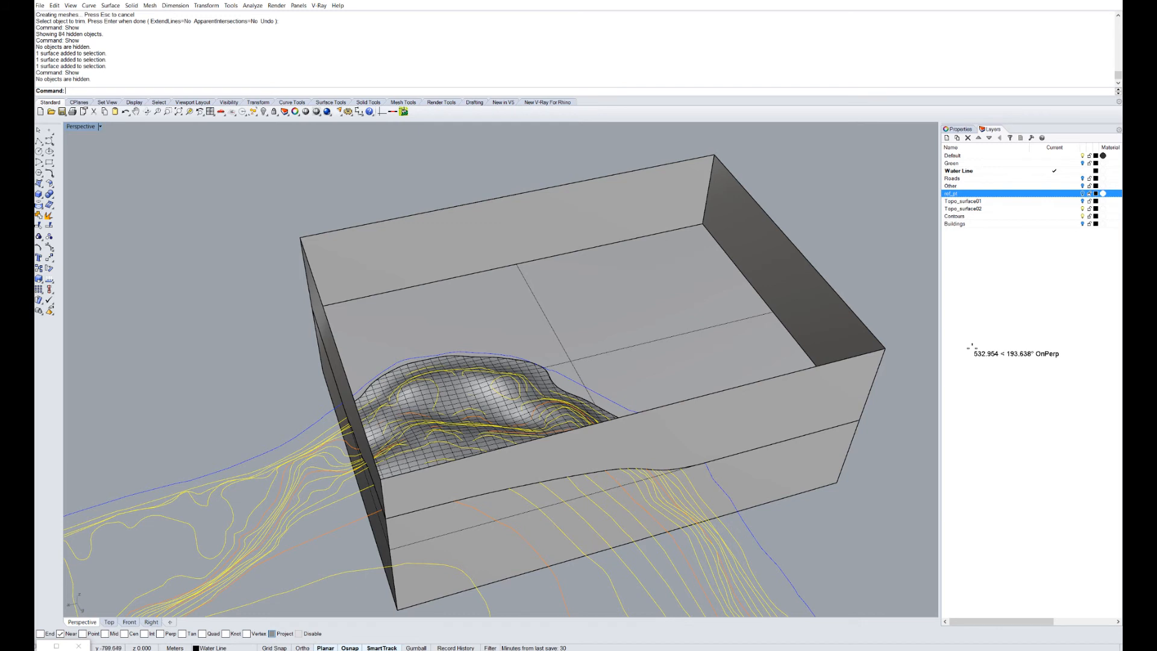
Start Trim with the flat plane and terrain surface as cutting objects.
text(trim)
key(Return)
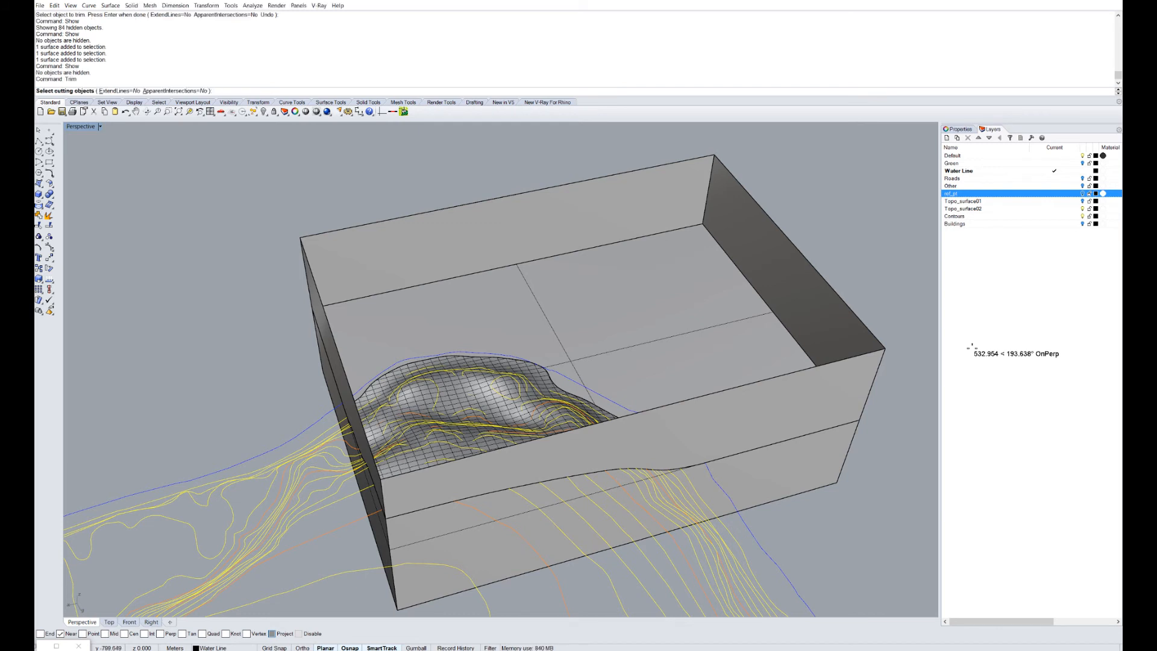
click(560, 342)
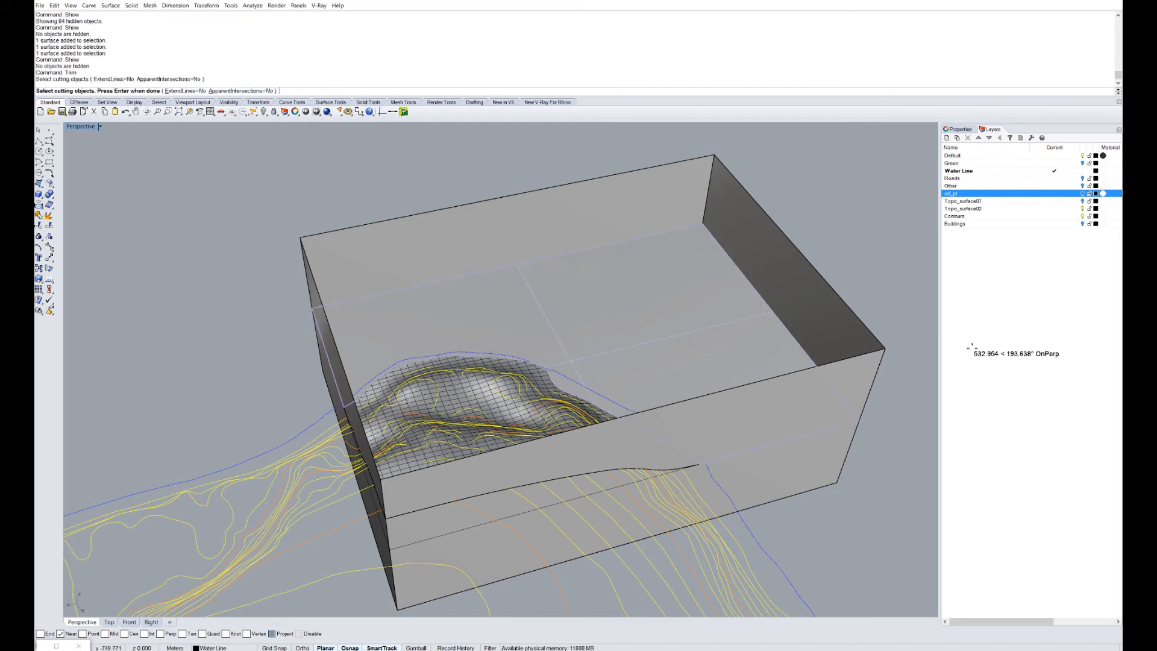
click(518, 392)
Trim the box walls above the surfaces, inspect the result, then undo it.
key(Return)
right_drag(518, 392, 783, 289)
click(675, 355)
right_drag(971, 347, 910, 383)
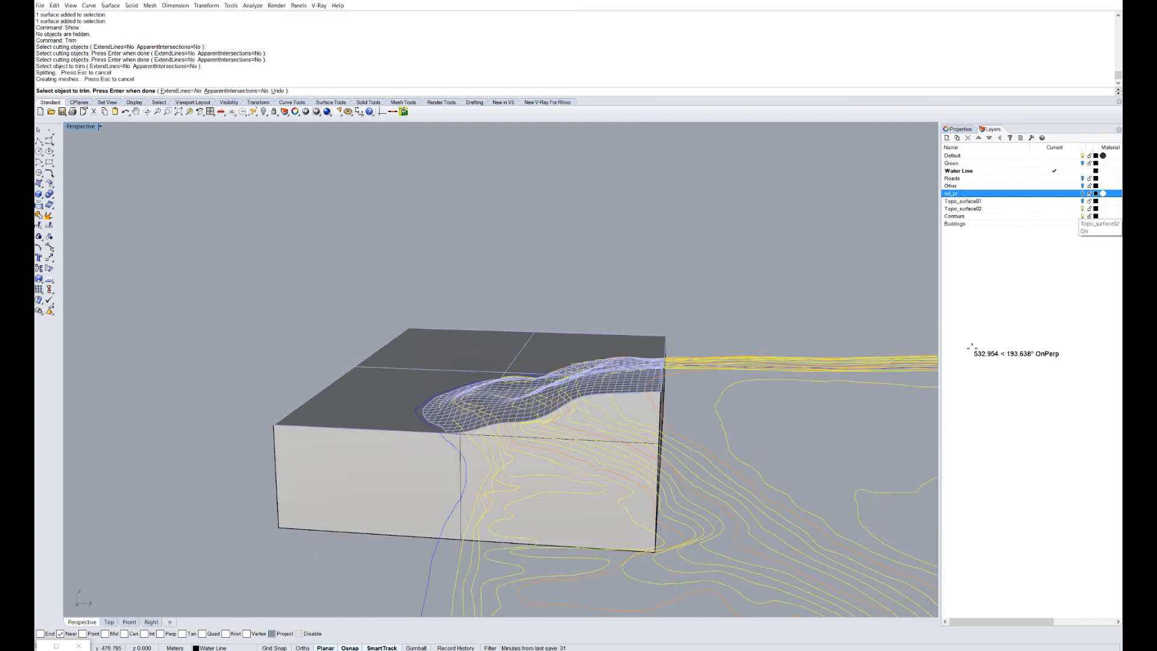
right_drag(971, 347, 867, 386)
right_drag(971, 347, 892, 317)
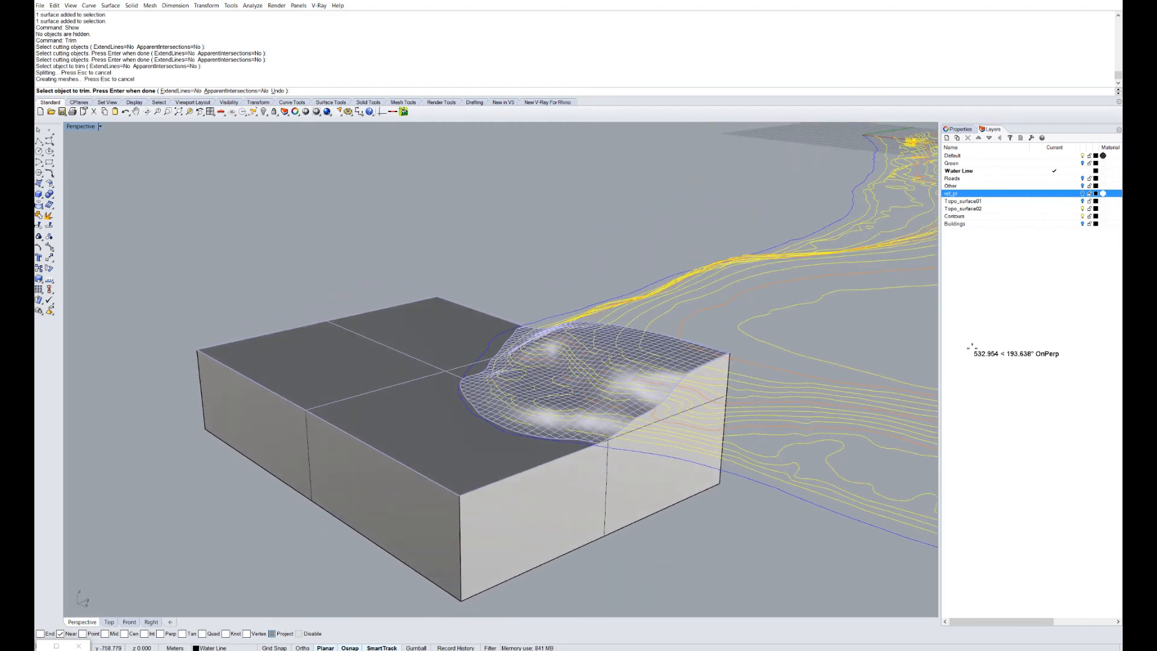
right_drag(971, 347, 904, 385)
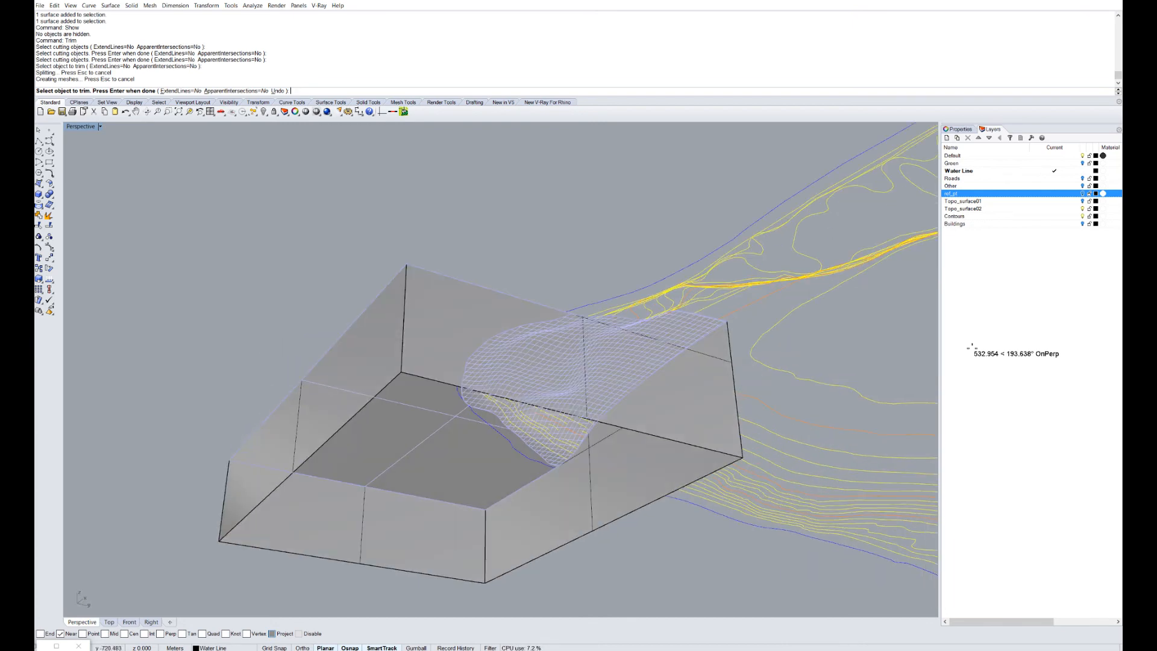
right_drag(971, 347, 927, 361)
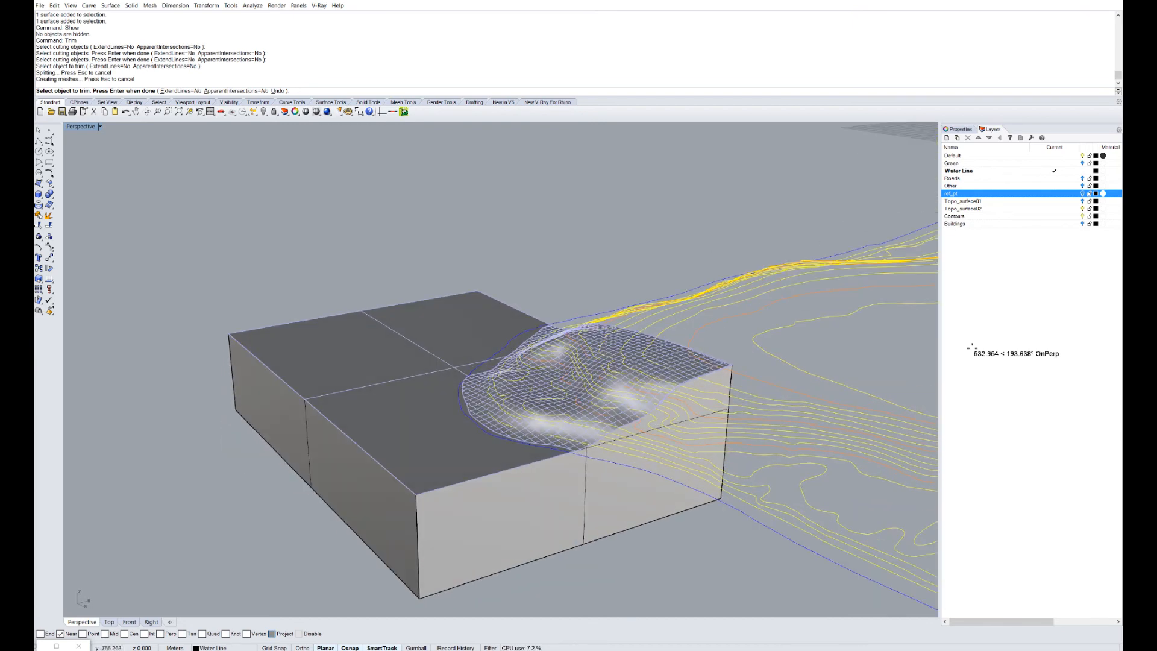
key(ctrl+z)
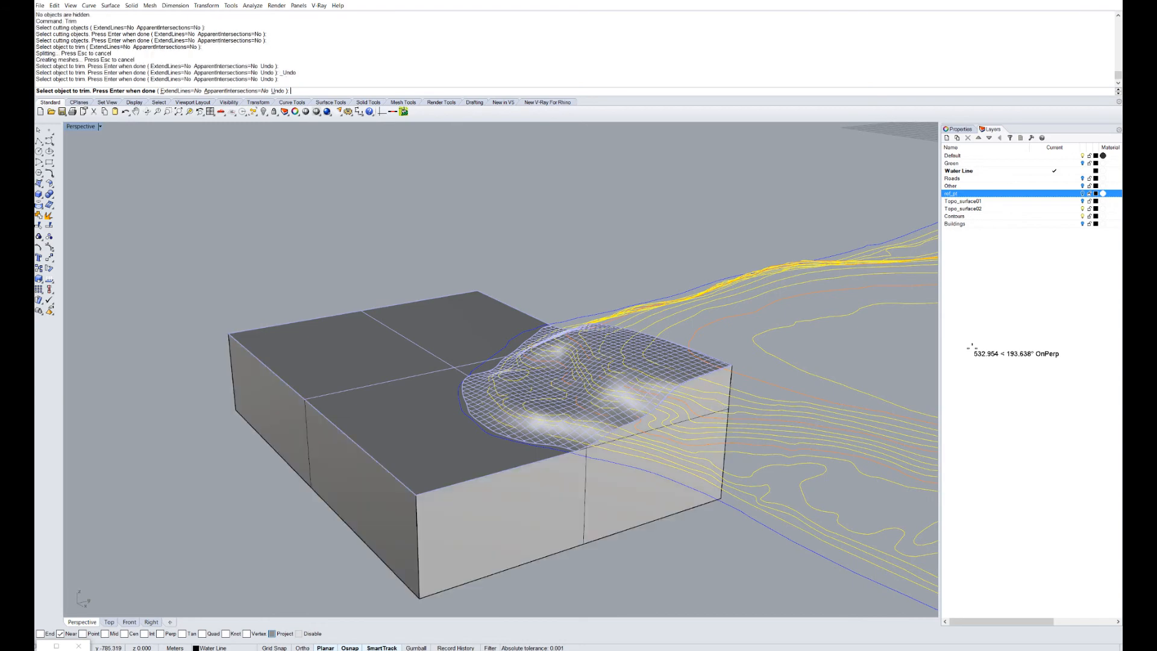
key(Return)
Window-select the 14 contour curves beside the terrain and view their properties.
mouse_move(971, 347)
right_down()
mouse_move(930, 355)
mouse_move(1036, 352)
right_up()
scroll(971, 347, down, 5)
scroll(579, 294, up, 6)
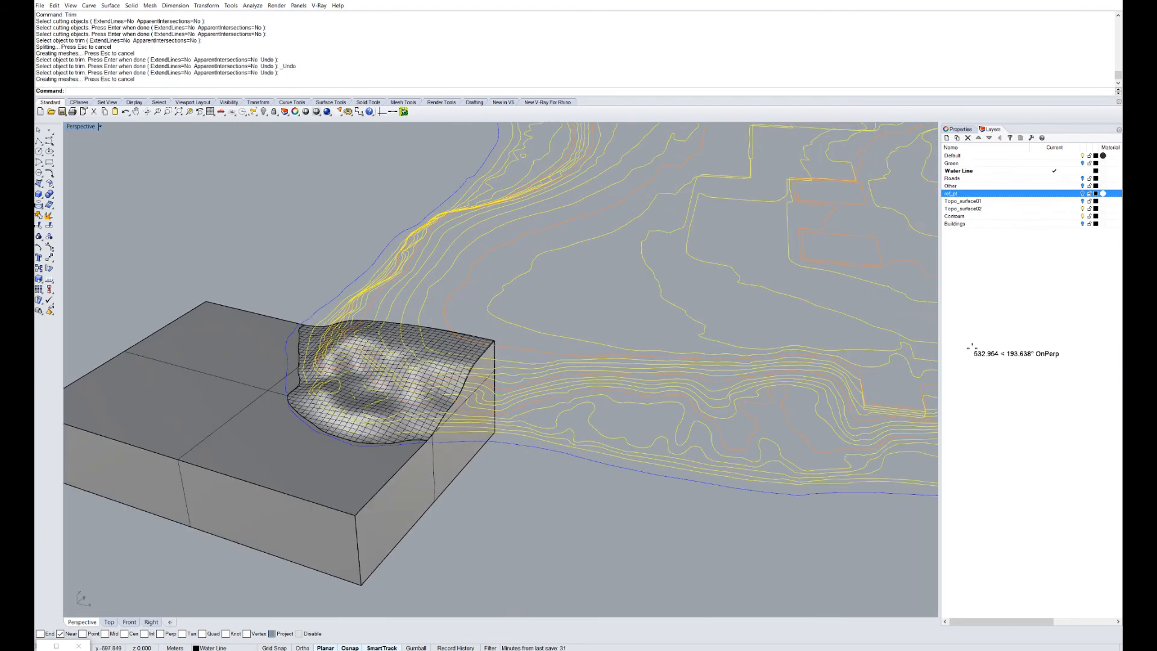
drag(681, 425, 581, 336)
click(959, 129)
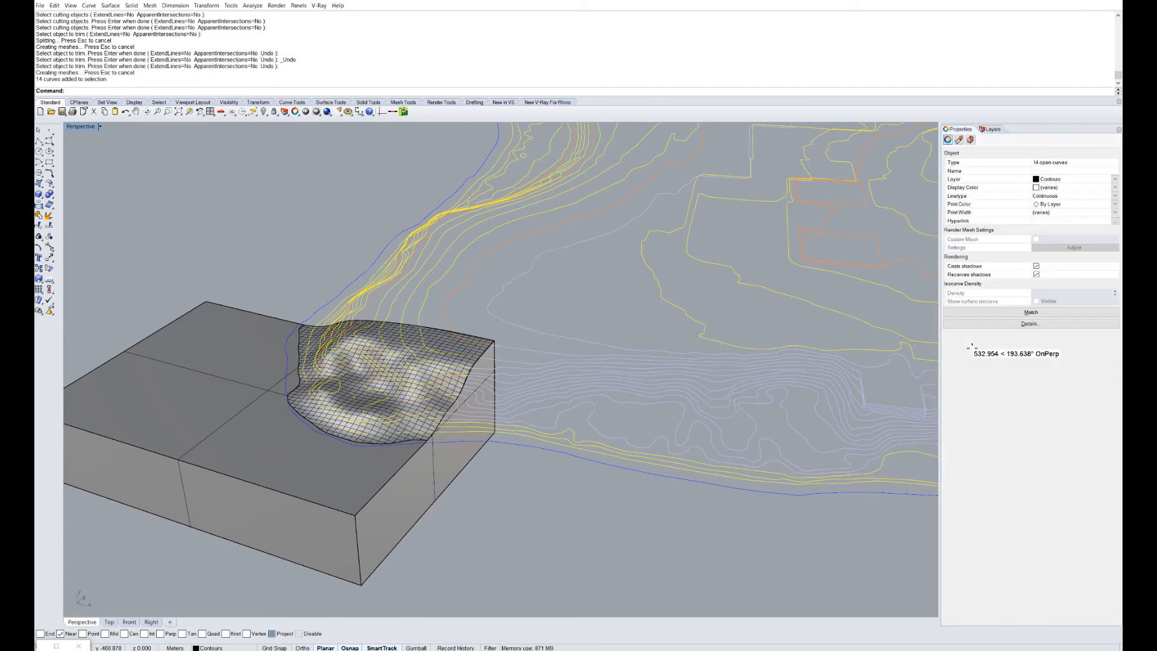
Hide the Contours layer and make Default the current layer.
click(989, 128)
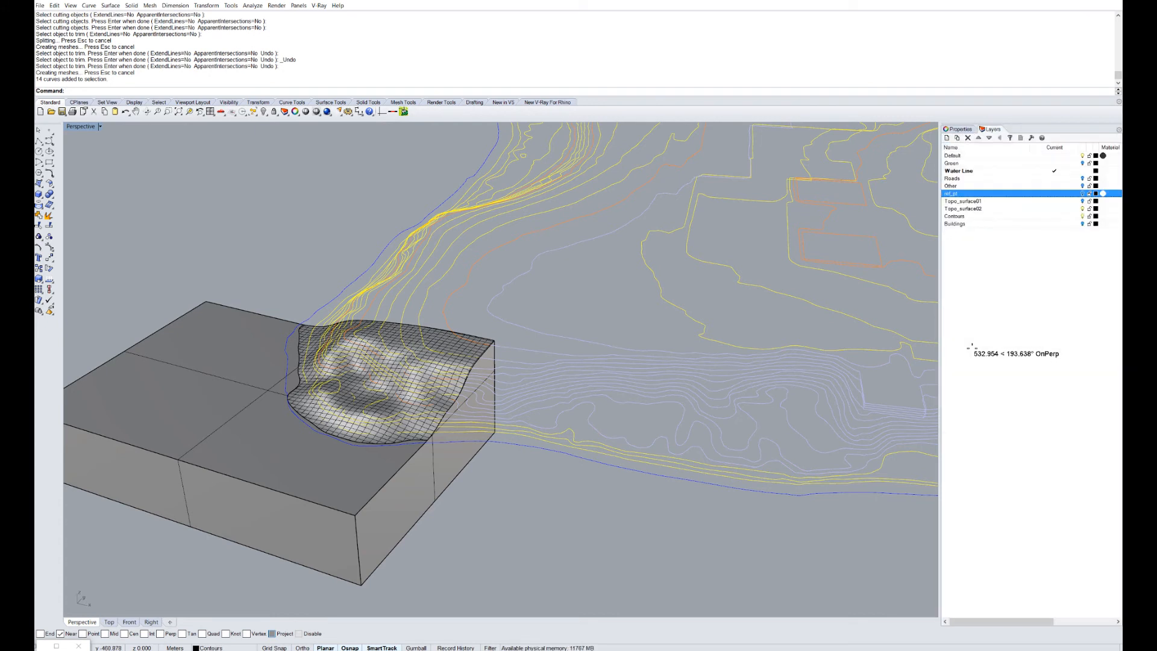
click(1081, 216)
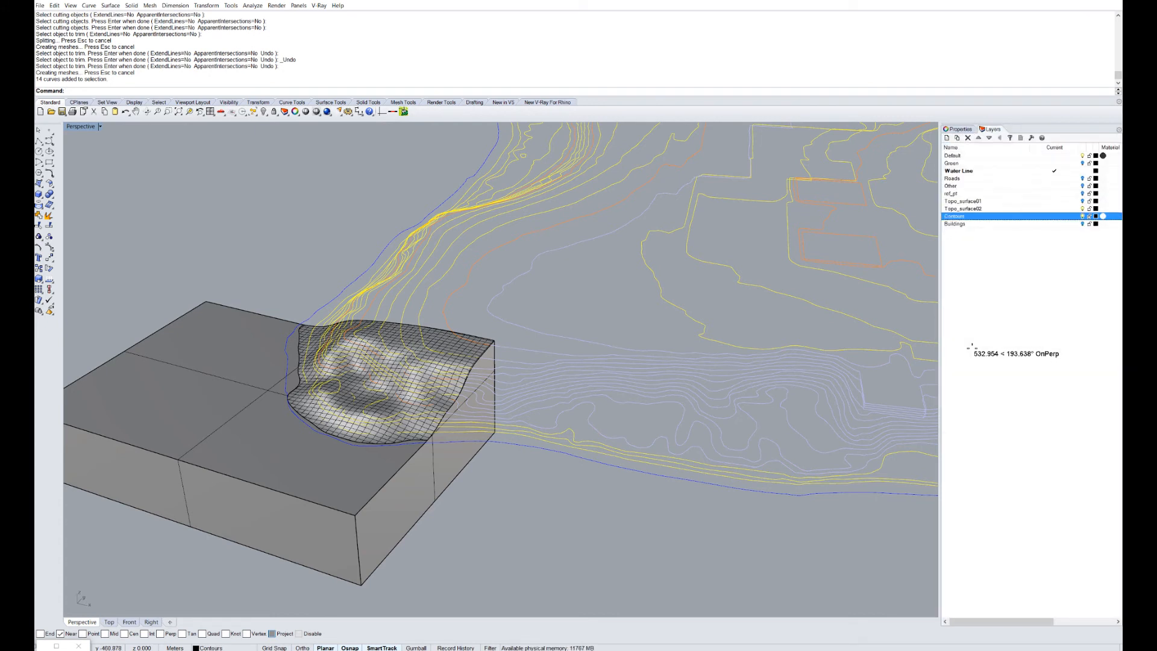
right_drag(602, 373, 542, 371)
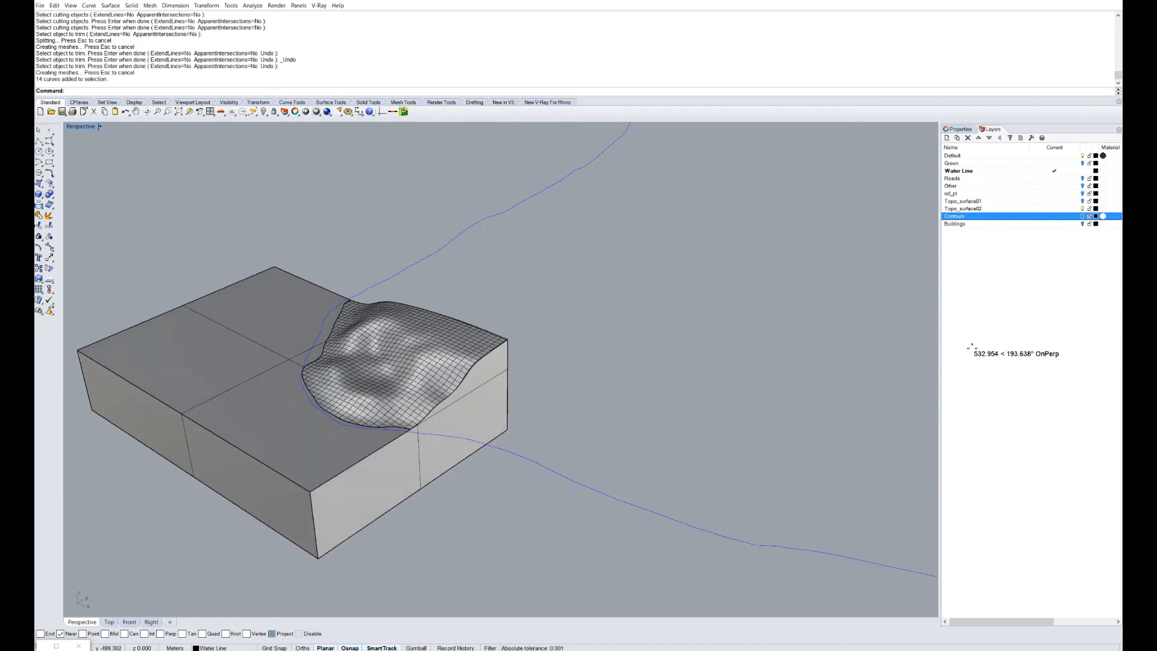
click(1054, 155)
click(1082, 171)
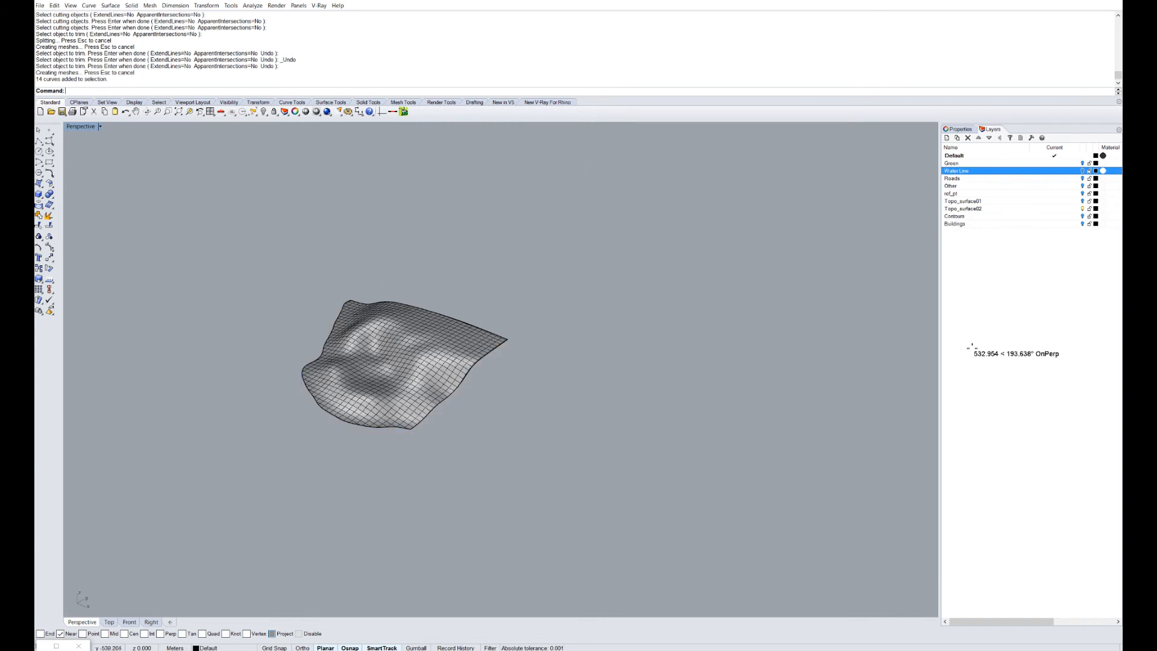
click(1082, 171)
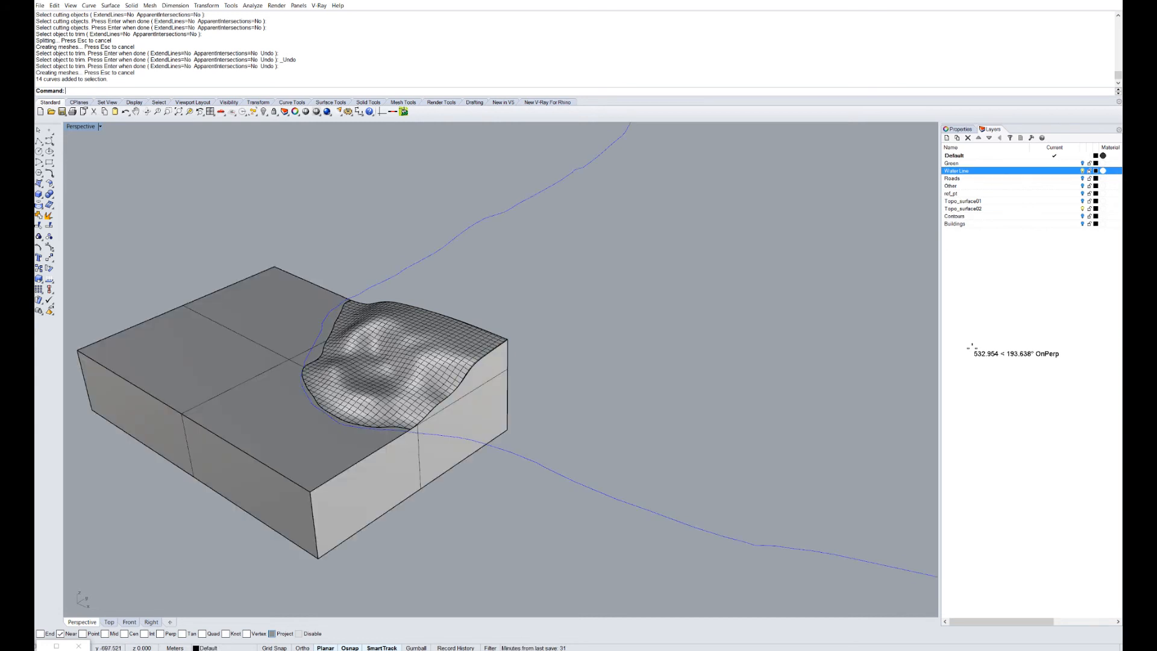
scroll(181, 361, up, 2)
mouse_move(181, 362)
right_down()
mouse_move(201, 349)
mouse_move(208, 289)
right_up()
Move the box and its top surface onto the Topo_surface02 layer, then check it.
click(260, 401)
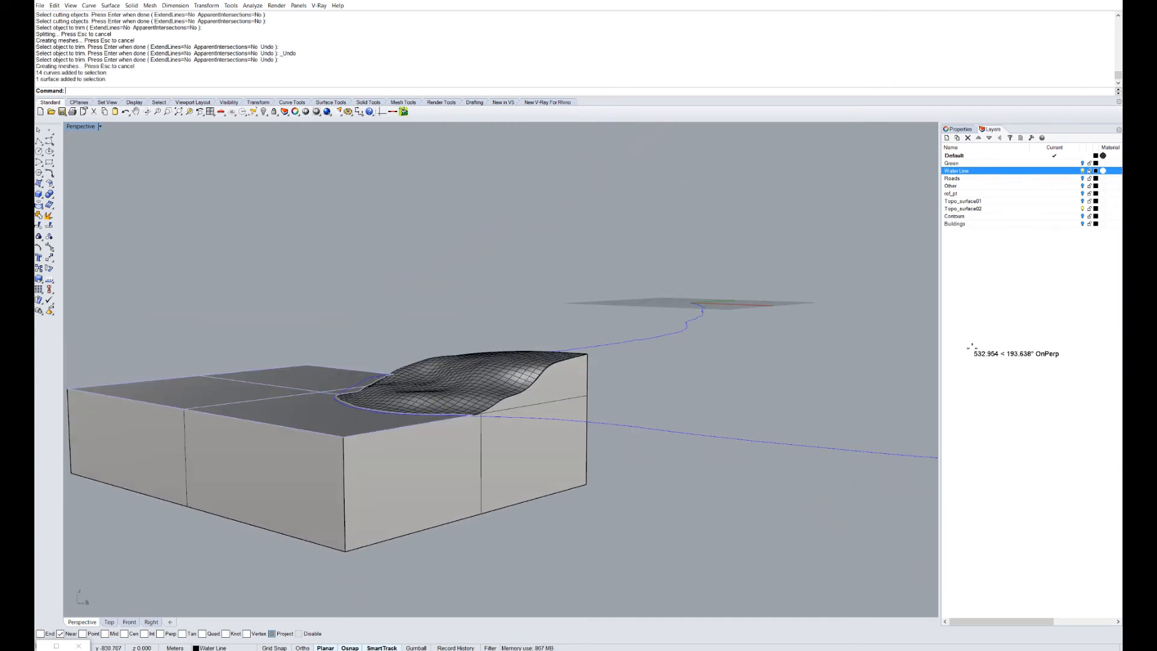
shift+click(271, 476)
mouse_move(361, 458)
right_down()
mouse_move(325, 277)
mouse_move(319, 439)
right_up()
right_click(970, 208)
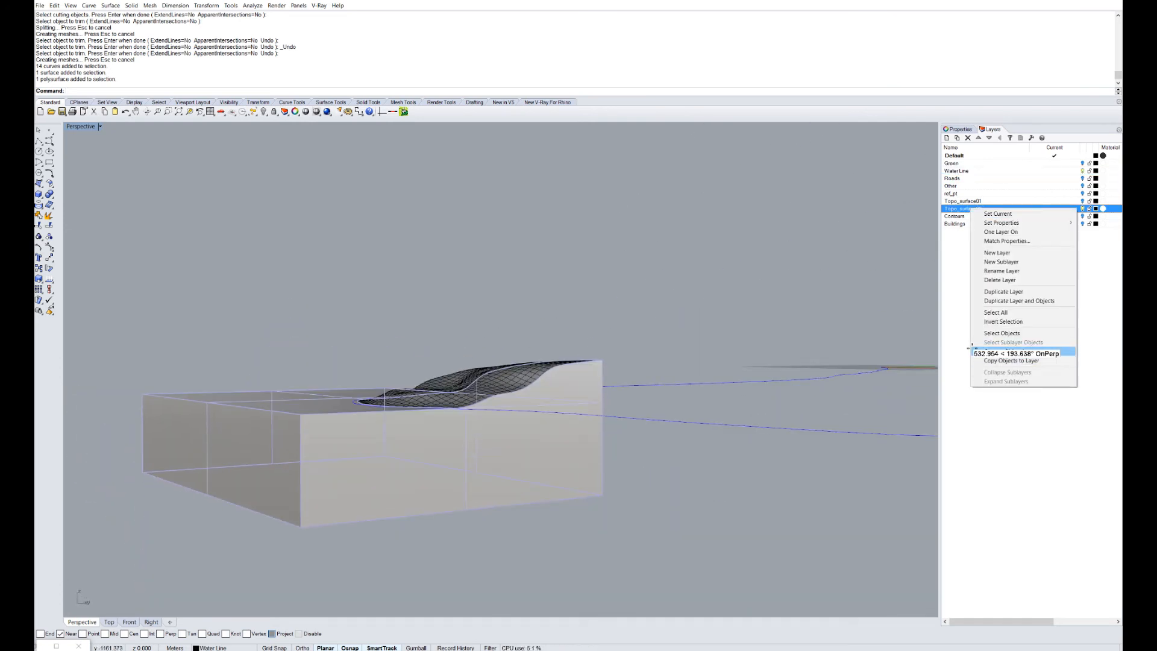
click(1000, 351)
right_drag(603, 338, 596, 416)
scroll(597, 374, down, 5)
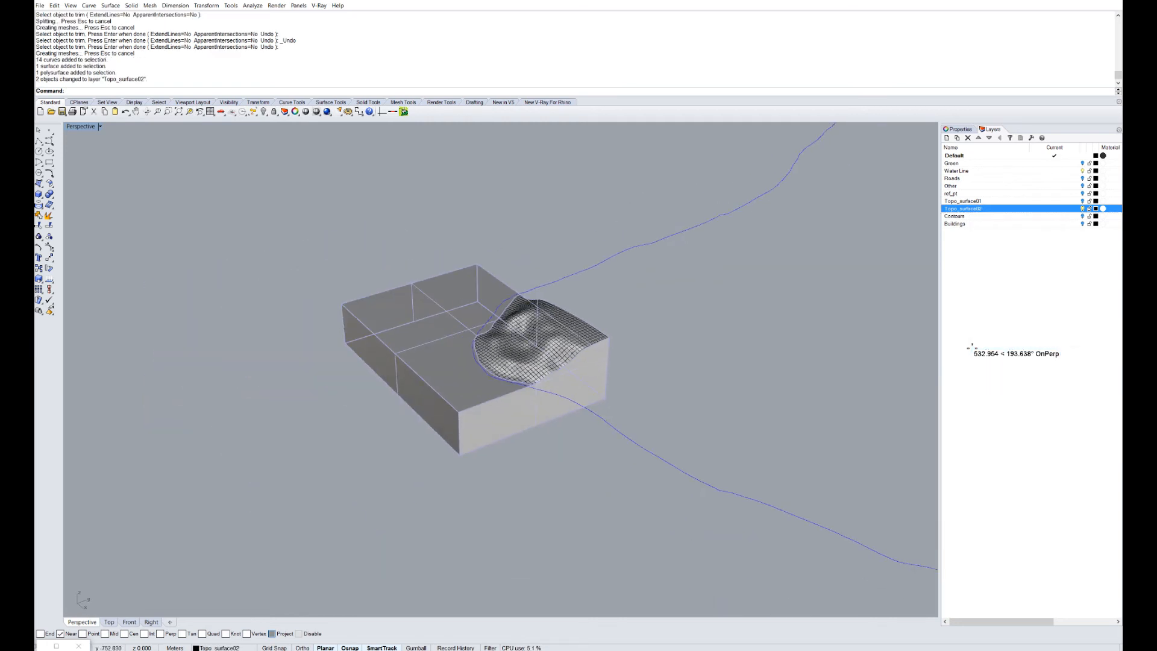
scroll(461, 319, up, 3)
click(1082, 208)
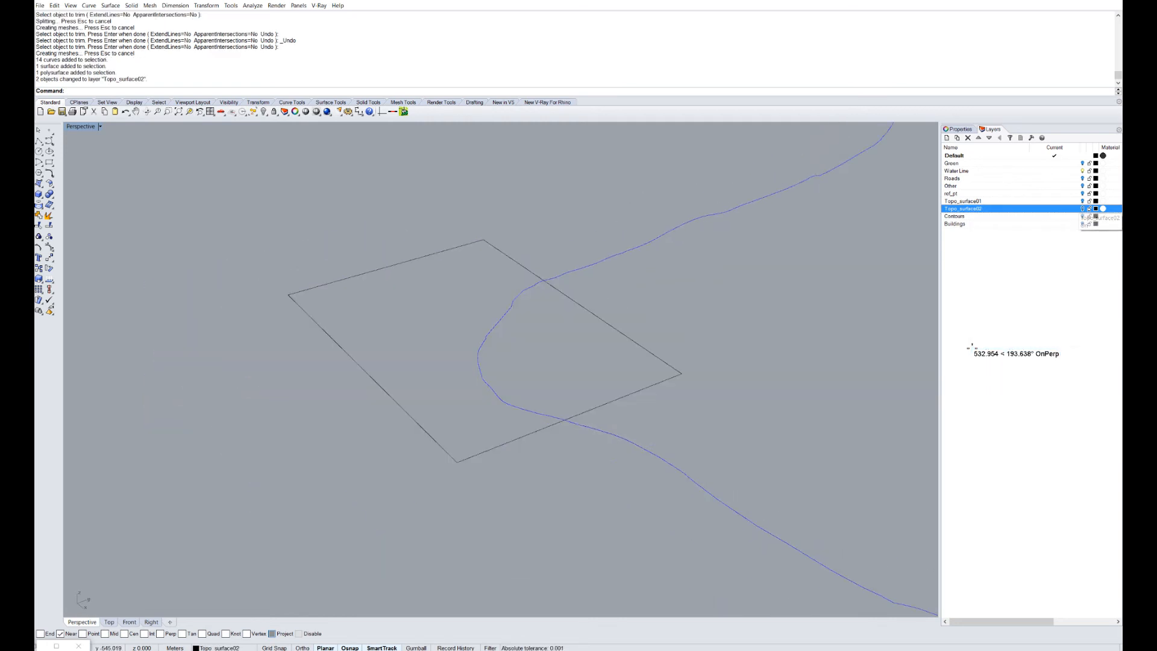
click(1082, 208)
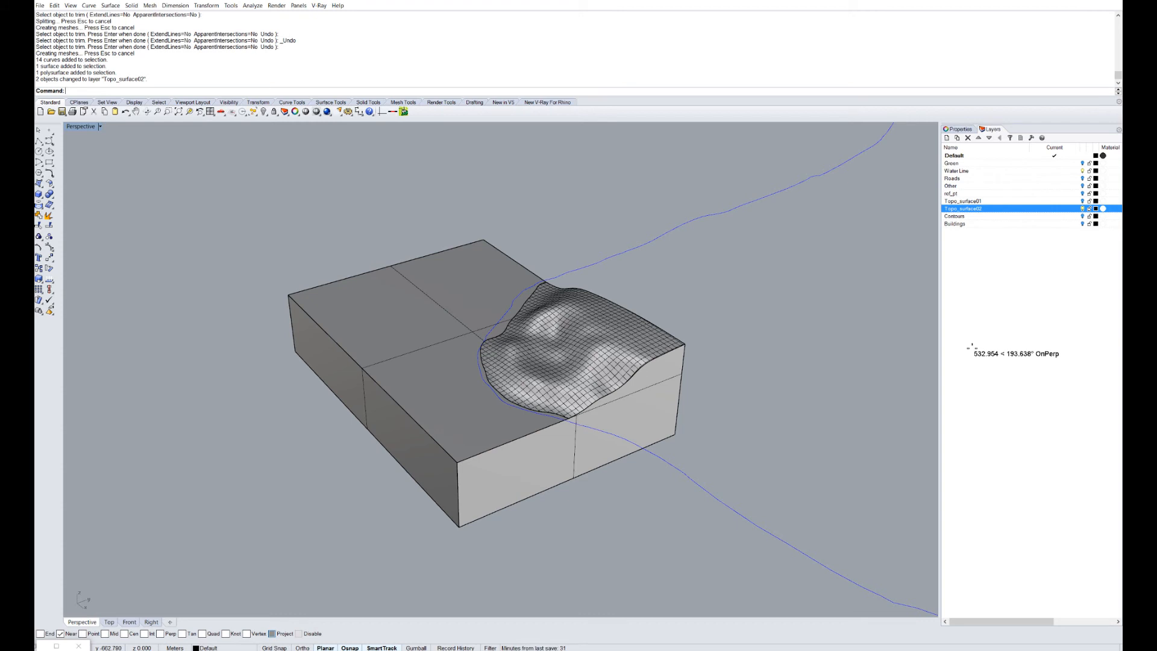
Orbit to the box's right side and select the box polysurface.
mouse_move(512, 362)
right_down()
mouse_move(609, 356)
mouse_move(687, 319)
mouse_move(638, 325)
mouse_move(741, 331)
mouse_move(632, 331)
right_up()
scroll(651, 343, up, 5)
scroll(687, 320, down, 3)
scroll(639, 326, up, 4)
scroll(741, 332, down, 4)
scroll(716, 356, down, 2)
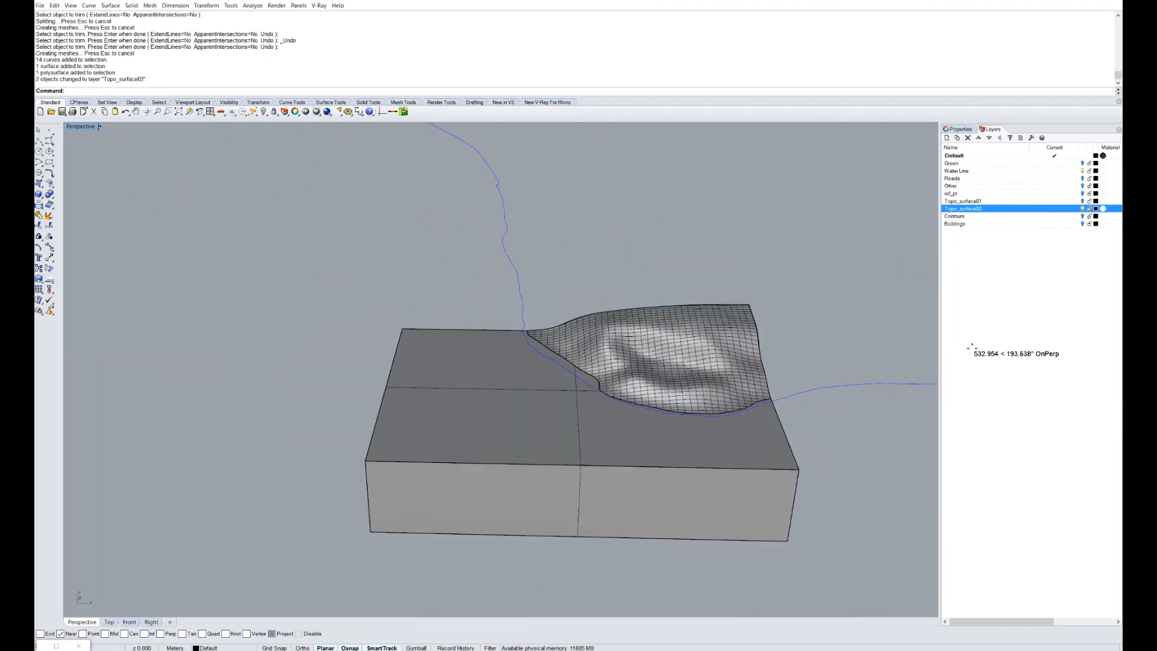
mouse_move(715, 356)
right_down()
mouse_move(518, 337)
mouse_move(476, 319)
mouse_move(515, 187)
right_up()
click(602, 464)
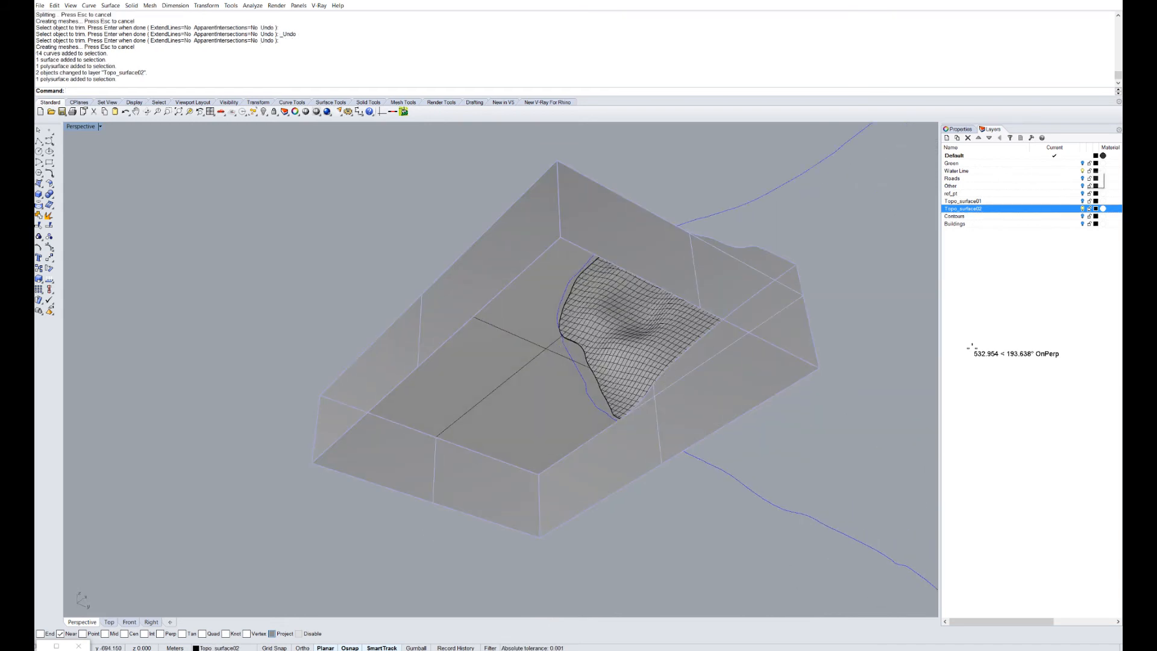
Hide the Water Line layer and join the box polysurface and two surfaces.
click(1082, 171)
right_drag(681, 241, 657, 385)
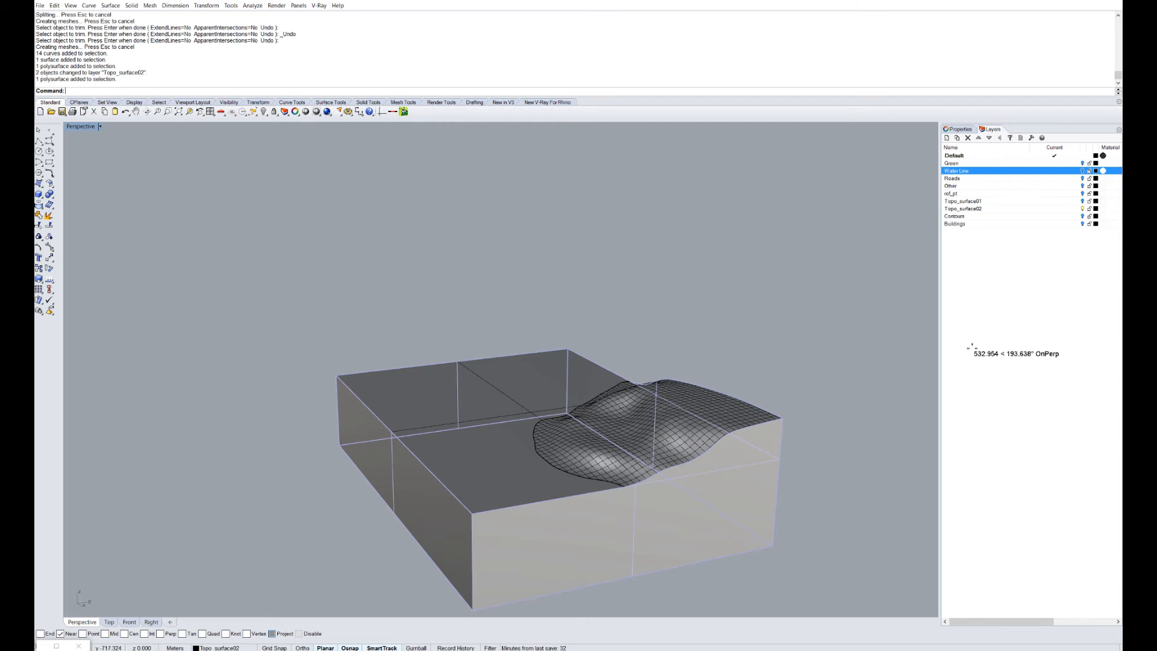
drag(804, 535, 349, 251)
scroll(498, 368, down, 4)
right_drag(499, 392, 536, 259)
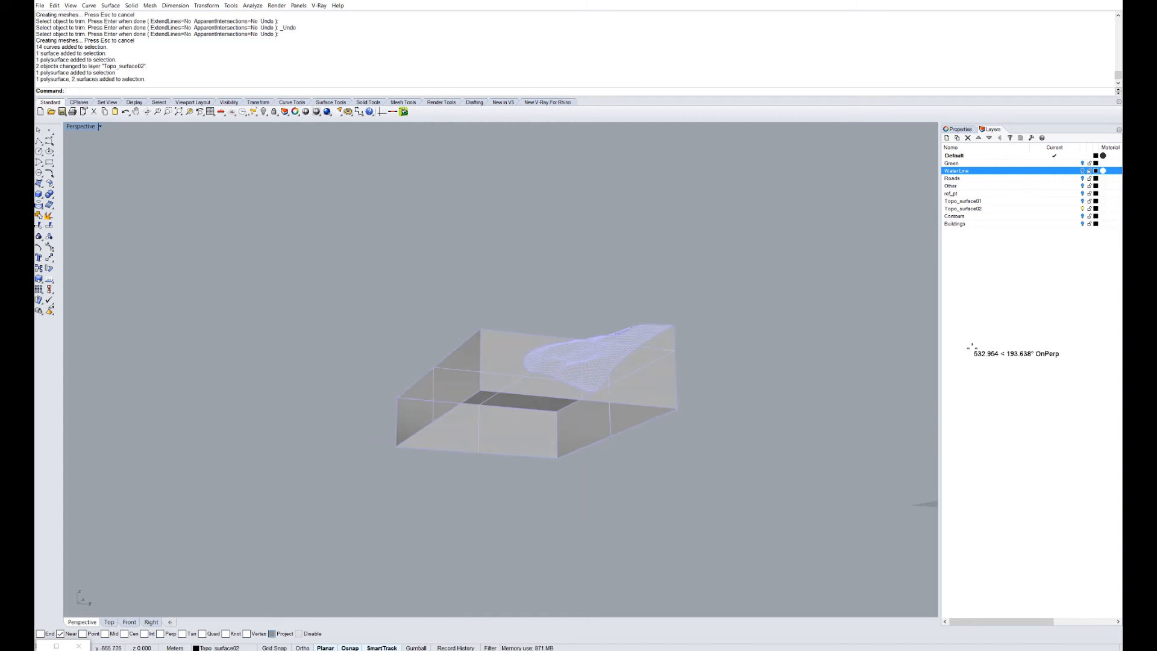
text(join)
key(Return)
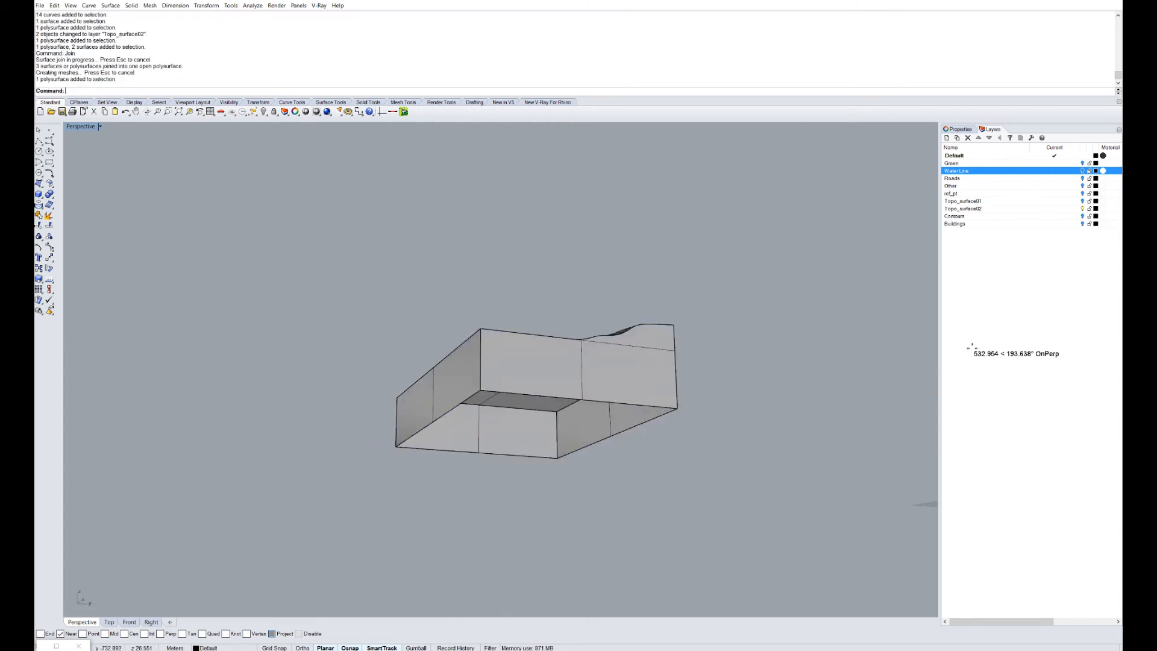
Cap the joined polysurface into a closed solid site block.
right_drag(530, 313, 536, 271)
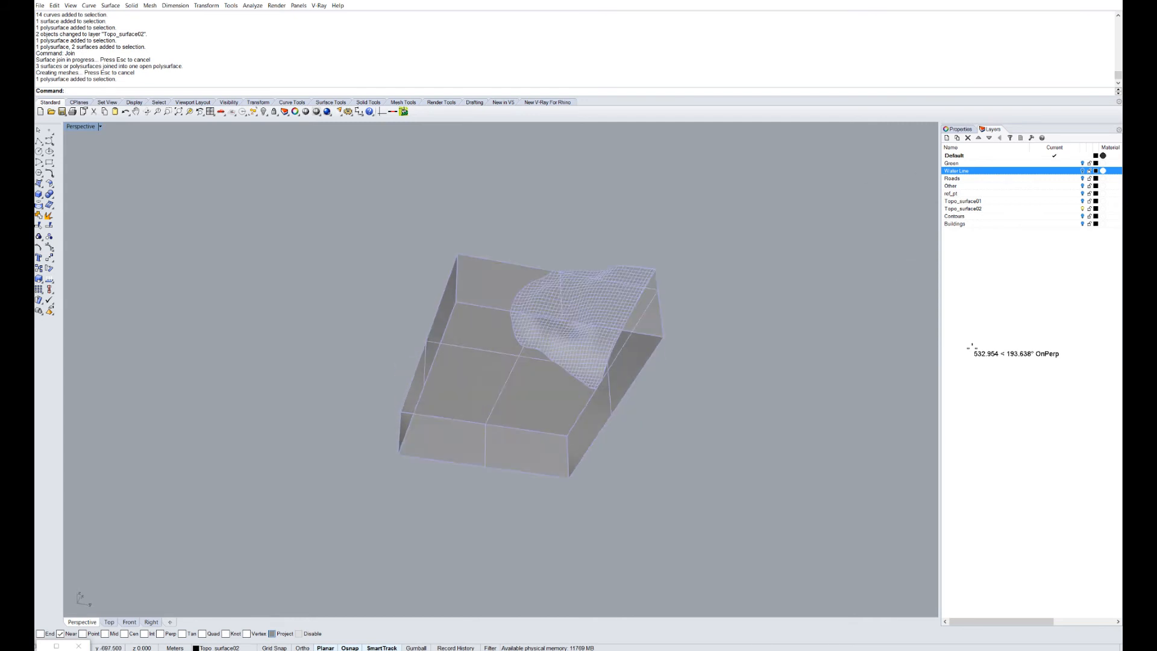
text(cap)
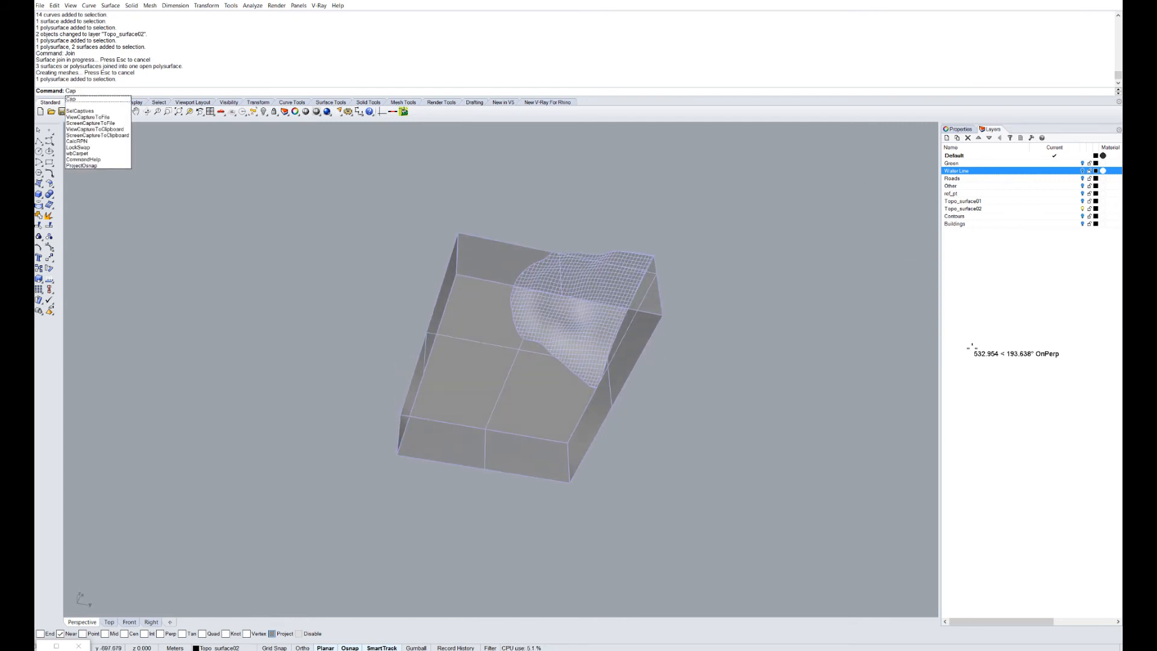
key(Return)
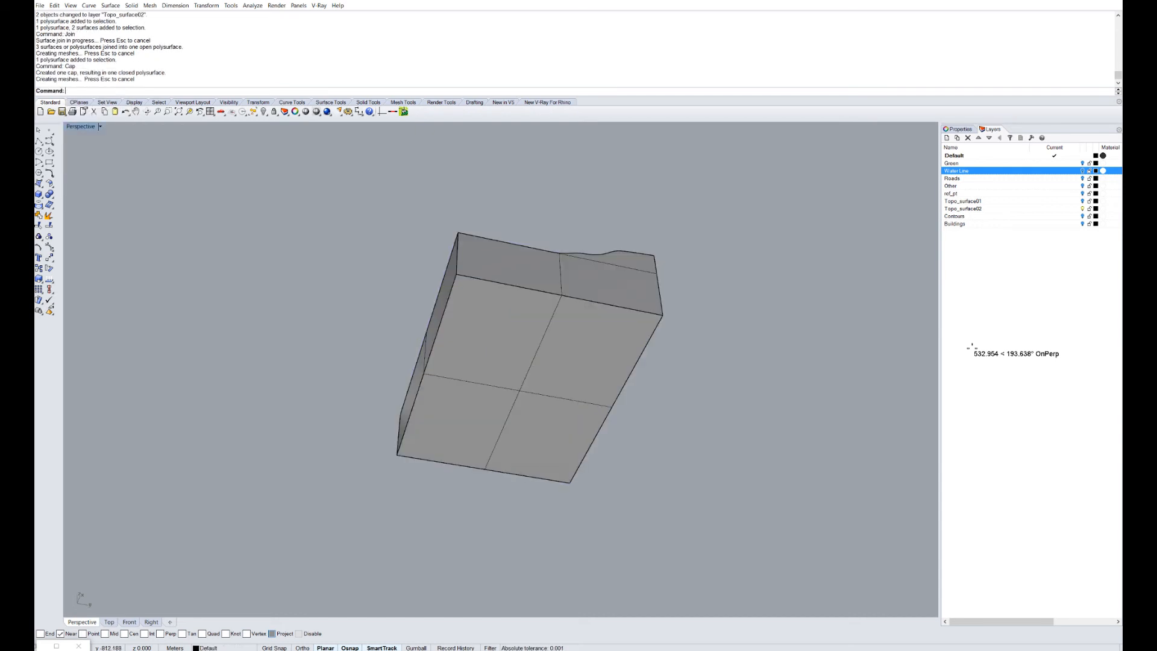
right_drag(536, 283, 504, 262)
scroll(602, 392, up, 2)
Raise the terrain block's bottom face with MoveFace, from a lower corner upward.
text(MoveFa)
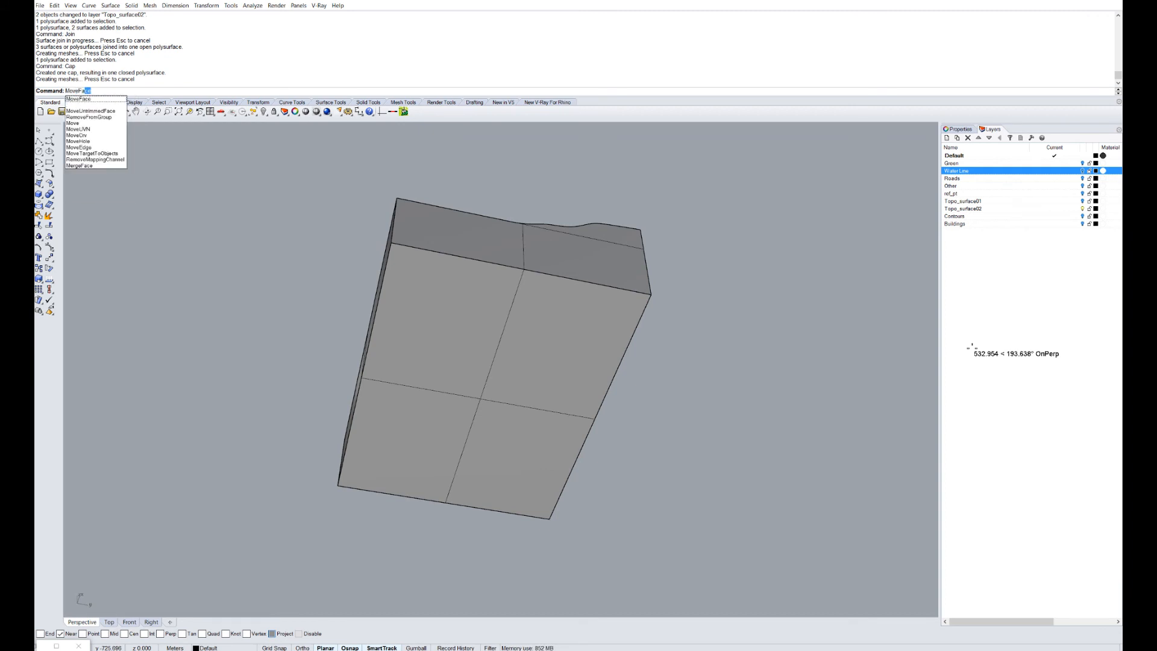
key(Return)
right_drag(439, 337, 530, 391)
click(518, 355)
scroll(711, 325, up, 7)
key(Return)
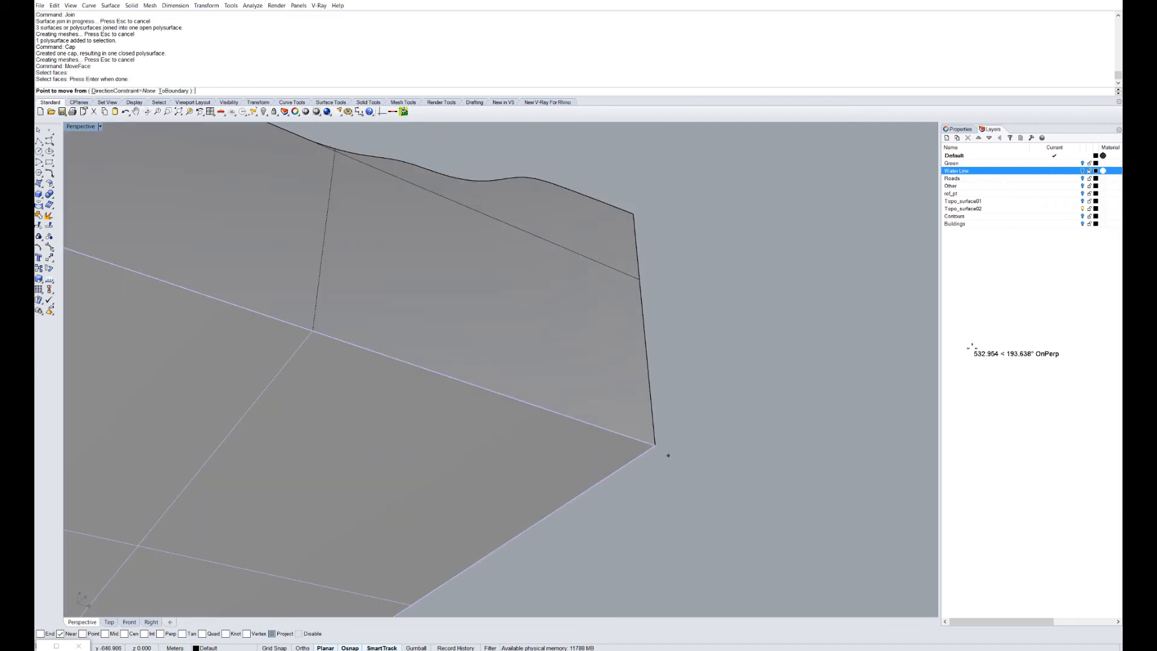
click(657, 447)
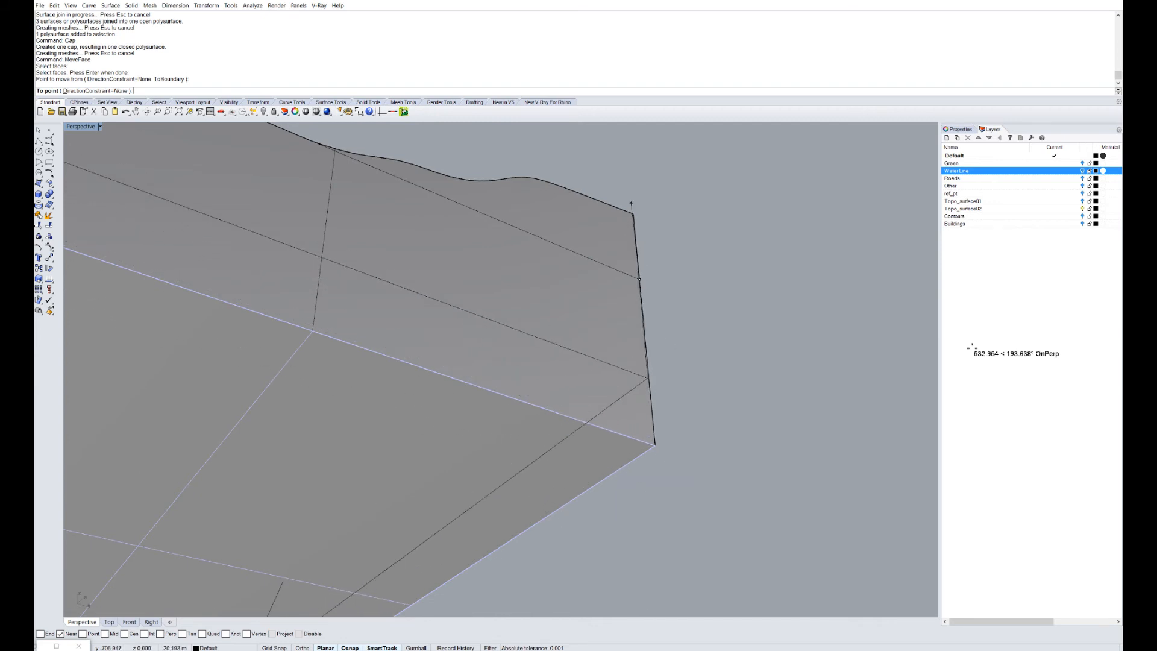
click(634, 200)
scroll(747, 320, down, 7)
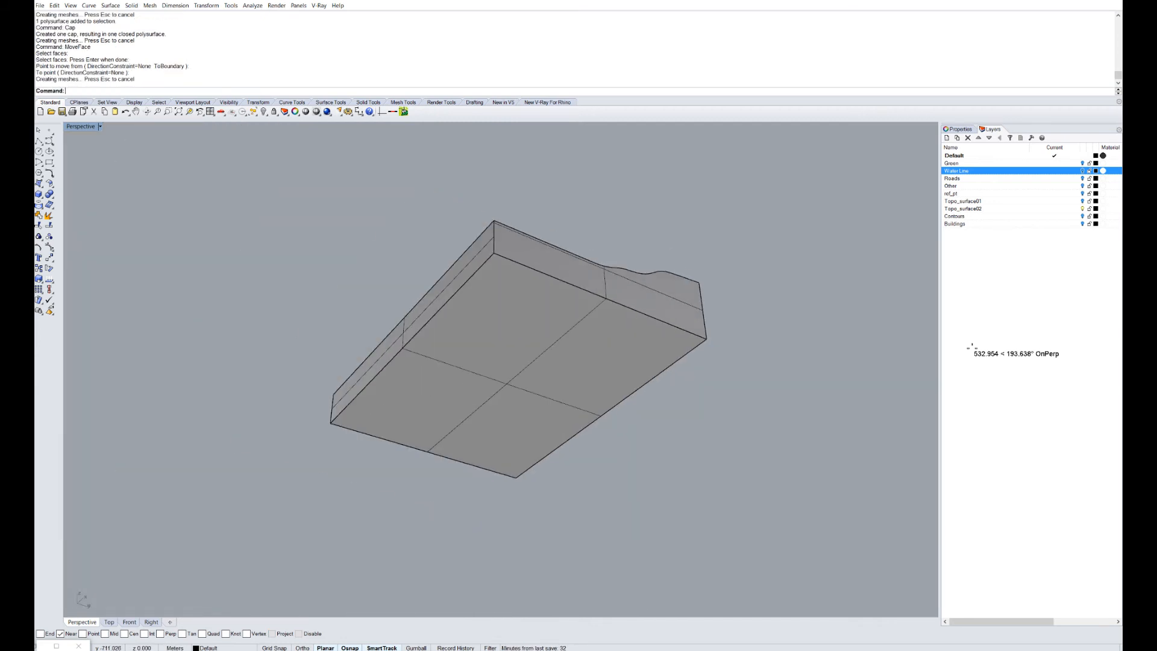
right_drag(747, 319, 726, 307)
Raise the bottom face again so the block becomes a thin slab under the terrain mesh.
key(Return)
click(638, 343)
key(Return)
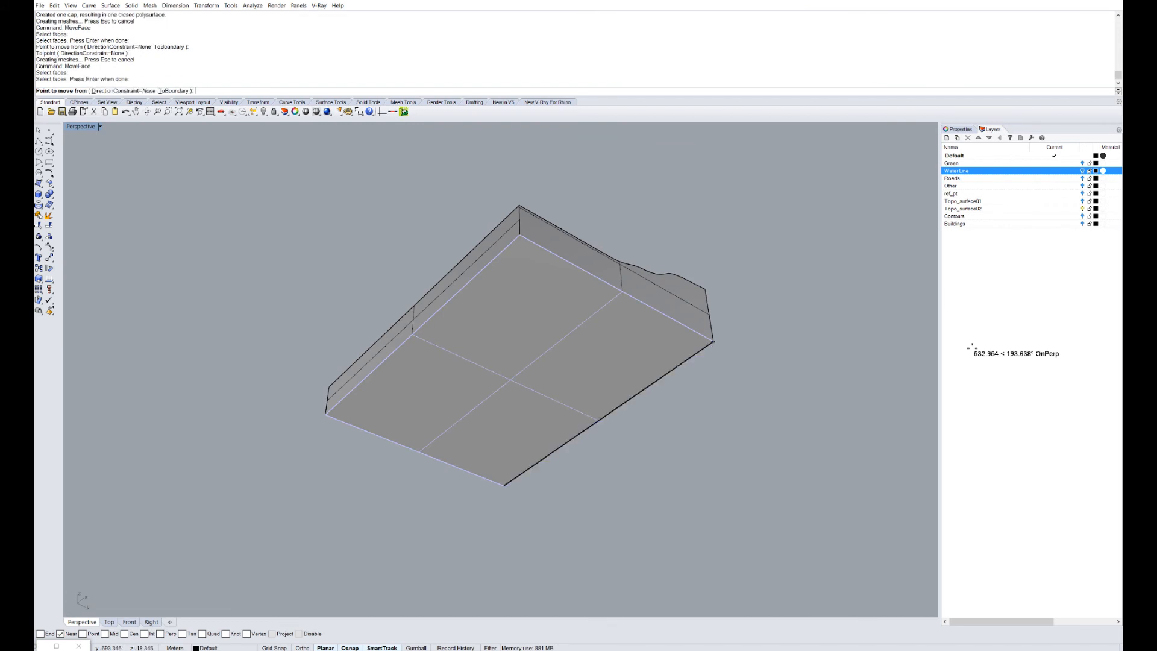
click(714, 341)
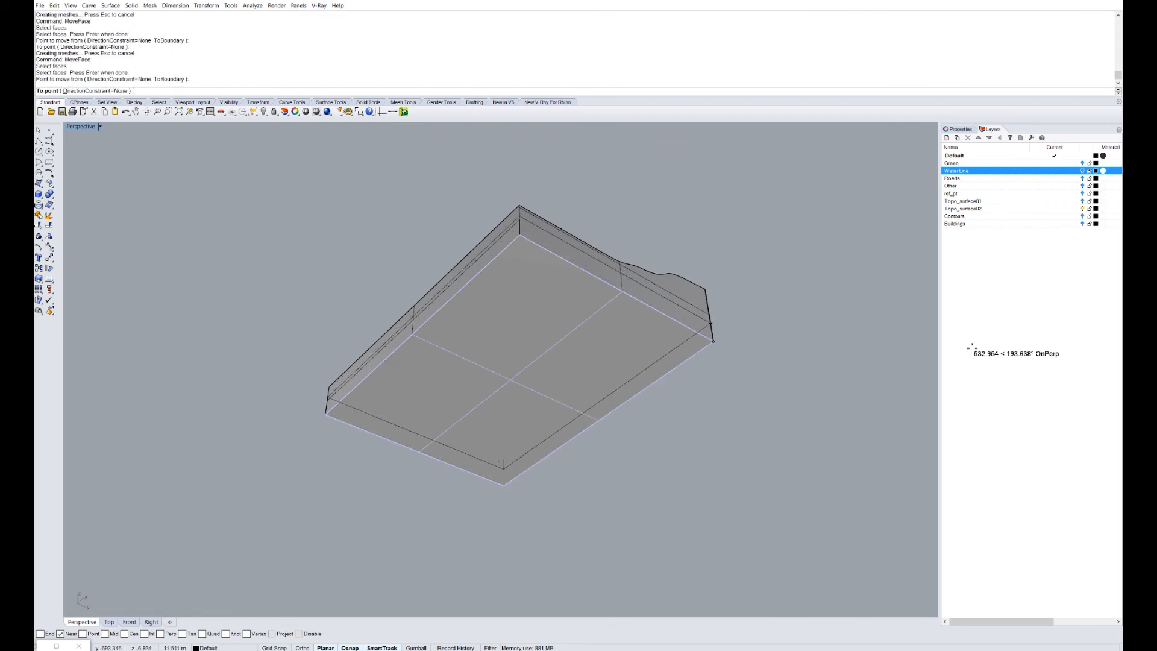
click(711, 324)
right_drag(711, 324, 711, 235)
scroll(631, 416, up, 6)
right_drag(631, 416, 663, 431)
scroll(561, 361, down, 4)
scroll(561, 343, up, 7)
right_drag(561, 344, 385, 377)
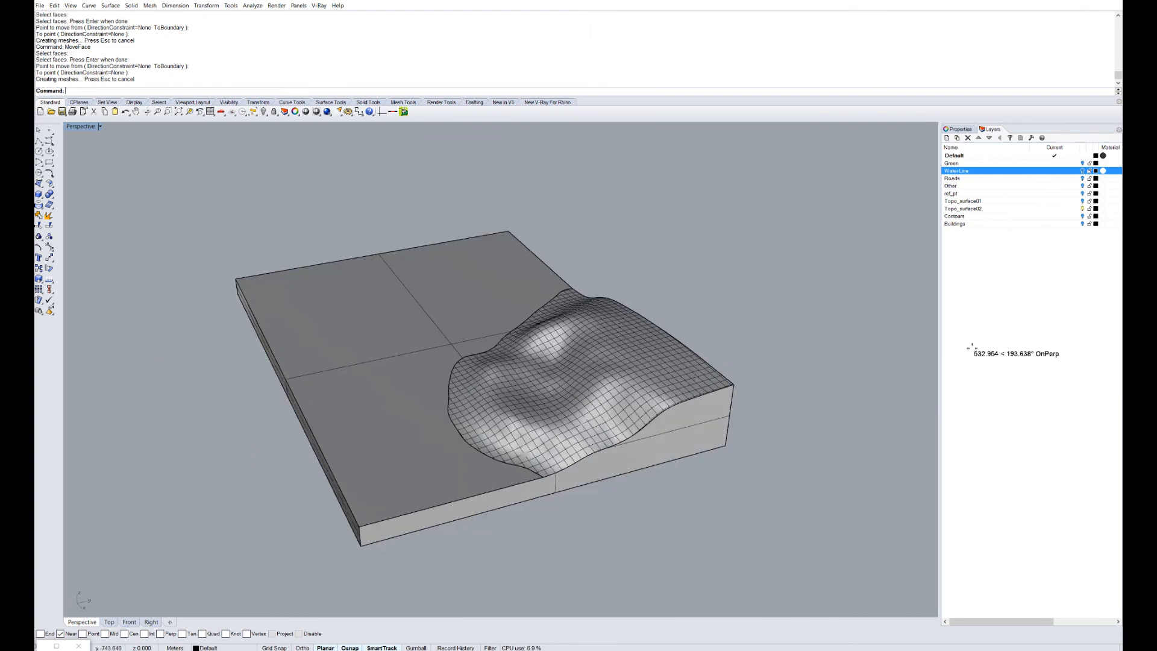
scroll(529, 373, down, 4)
right_drag(603, 374, 542, 413)
scroll(660, 434, up, 4)
Reveal hidden objects with Show and orbit around the terrain block.
text(Show)
key(Return)
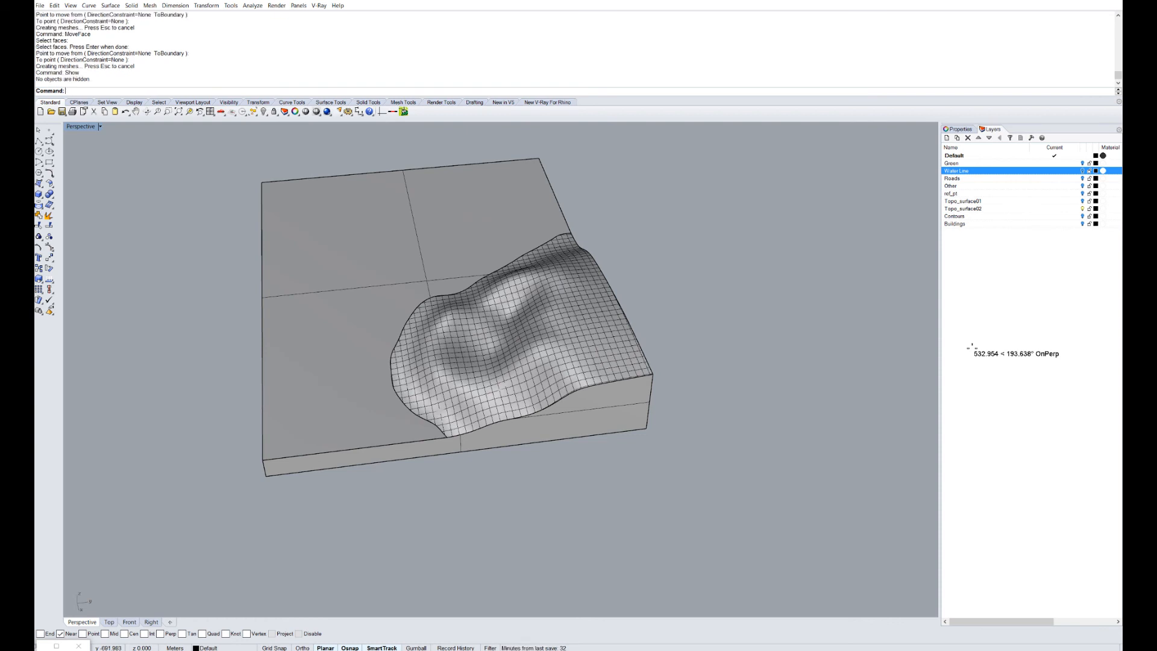
scroll(559, 386, down, 10)
right_drag(559, 386, 735, 364)
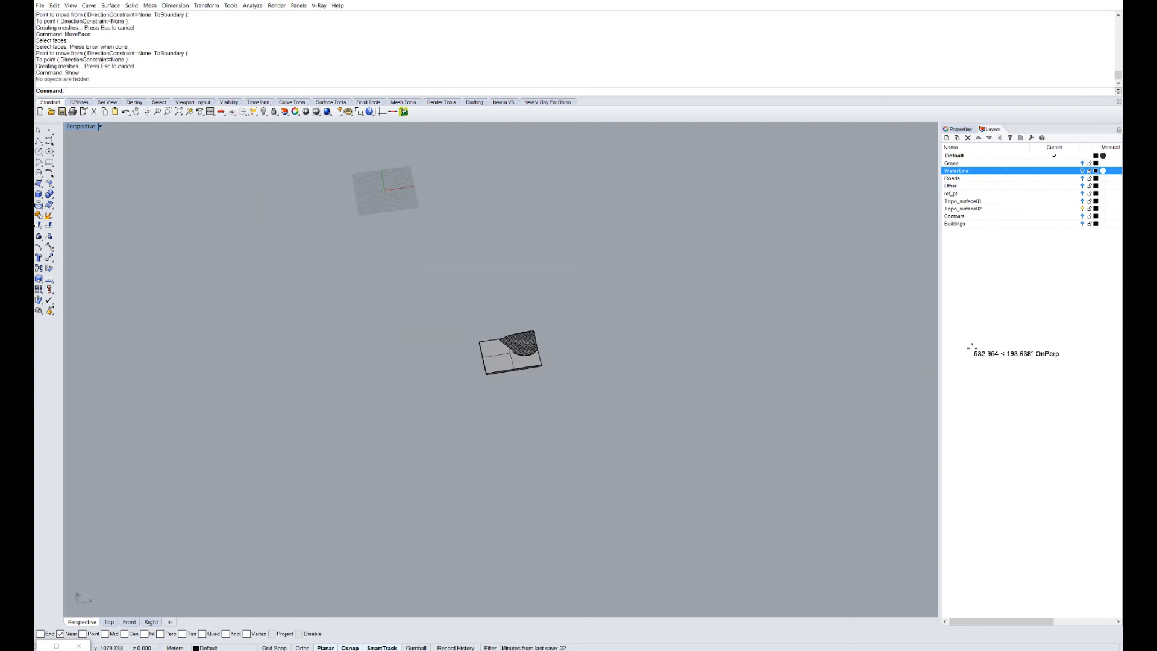
scroll(569, 386, up, 2)
scroll(500, 332, up, 6)
right_drag(639, 439, 557, 400)
scroll(558, 401, up, 4)
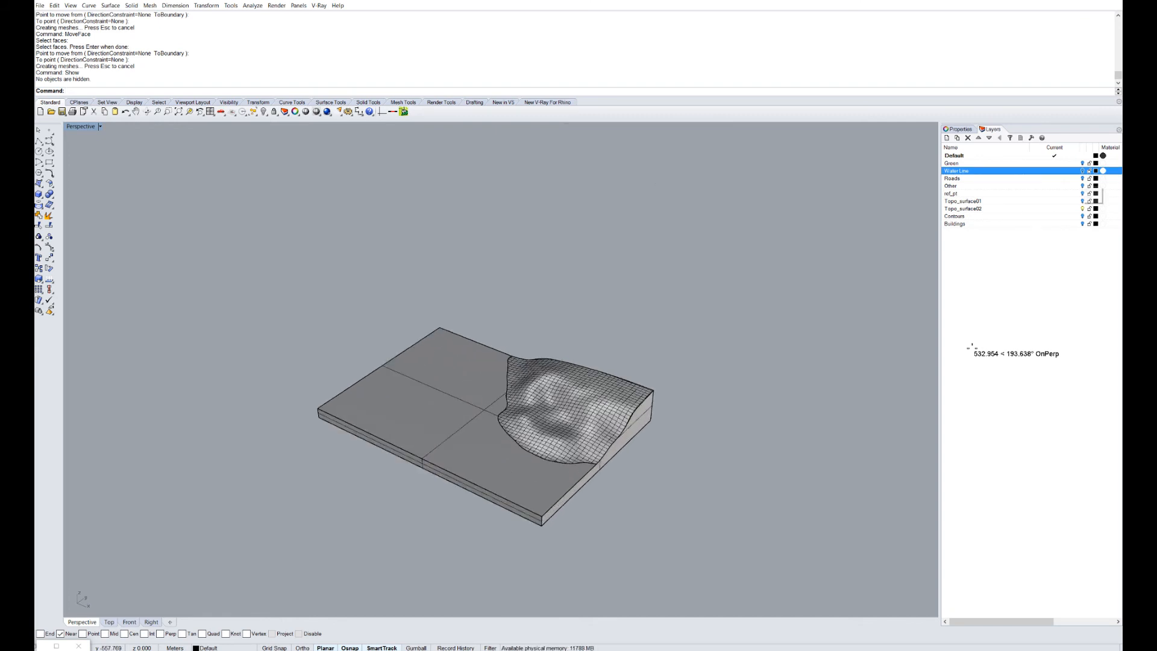
Turn on the Roads layer so the red road curves appear over the terrain.
click(1082, 178)
mouse_move(559, 386)
right_down()
mouse_move(464, 377)
mouse_move(461, 448)
mouse_move(615, 367)
mouse_move(609, 434)
right_up()
scroll(561, 385, up, 6)
scroll(507, 317, up, 5)
click(518, 386)
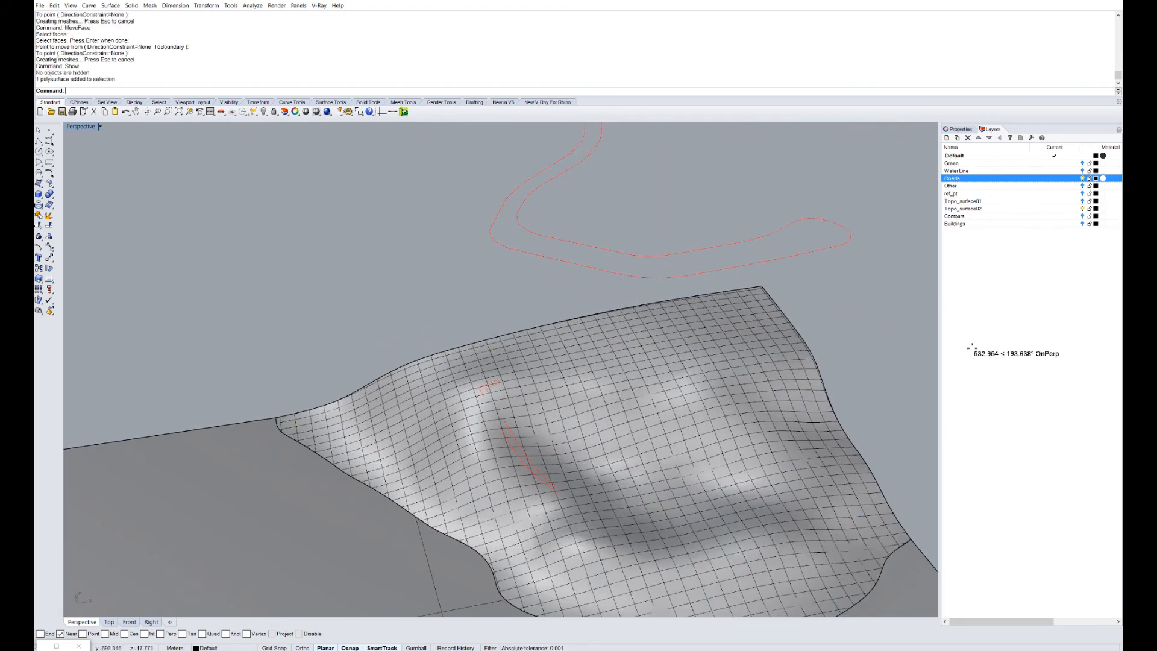
text(E)
key(Escape)
key(Escape)
Select the road outline curve lying across the slope, then the terrain block.
scroll(530, 452, up, 8)
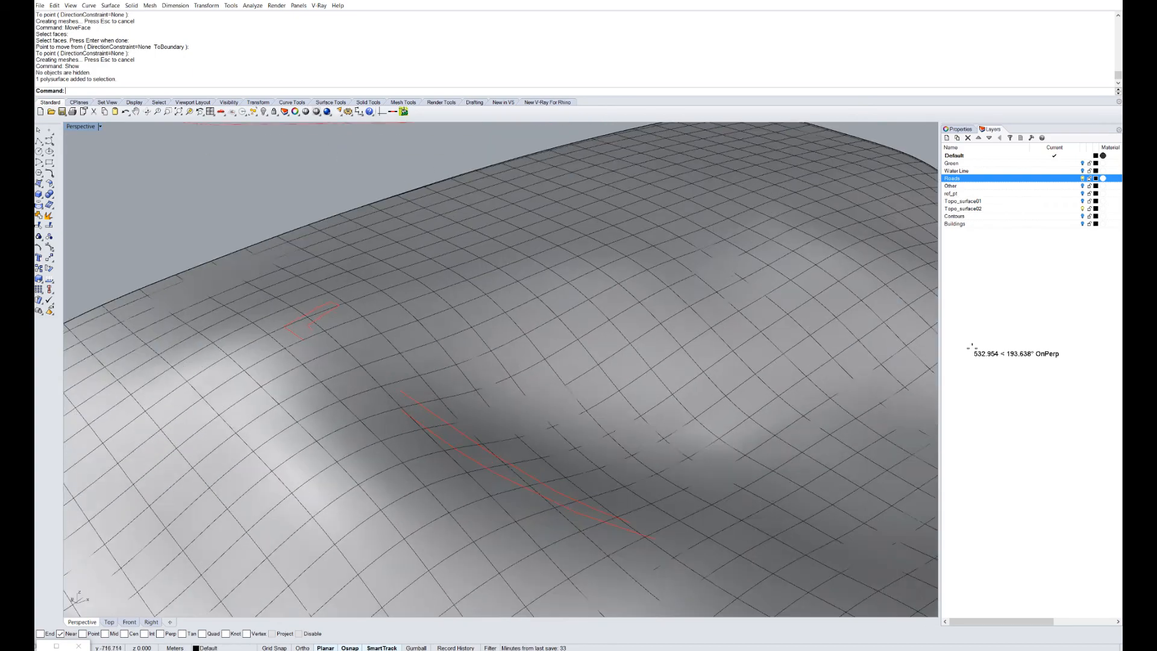
scroll(525, 457, up, 2)
right_drag(524, 456, 734, 443)
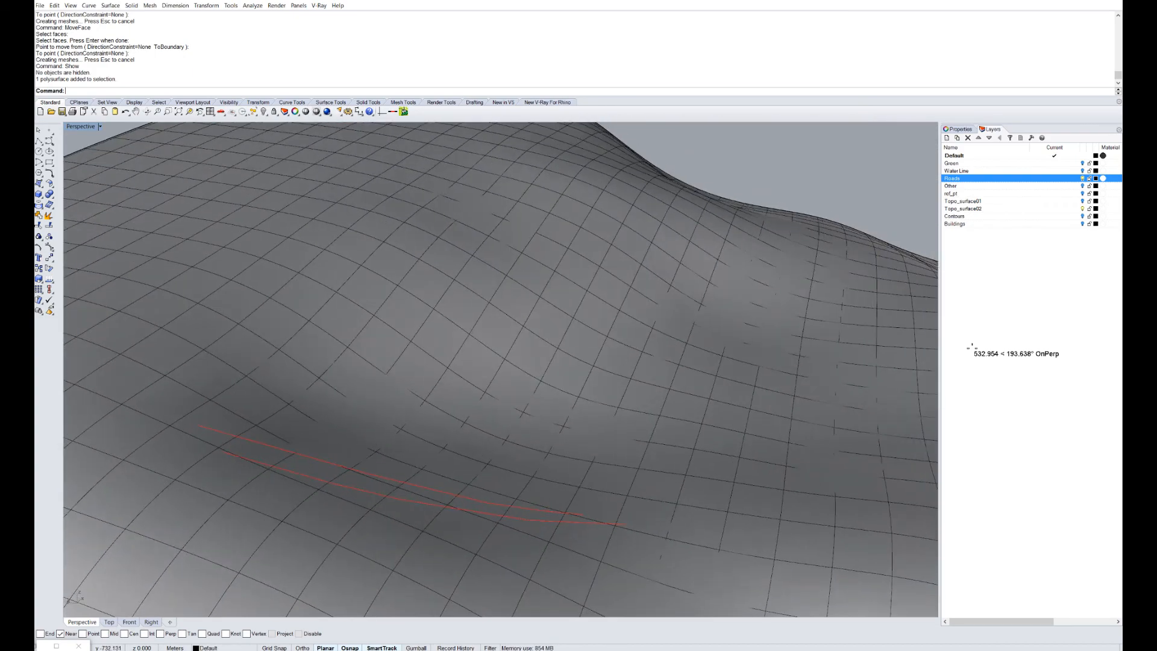
scroll(735, 443, down, 3)
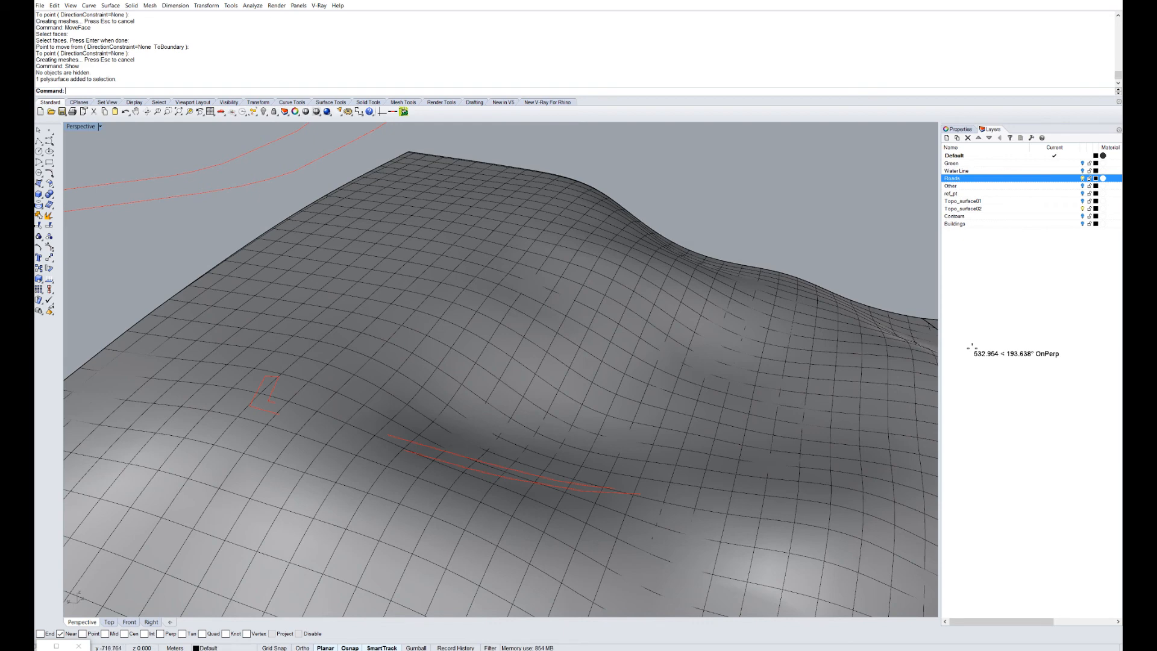
right_drag(512, 461, 663, 447)
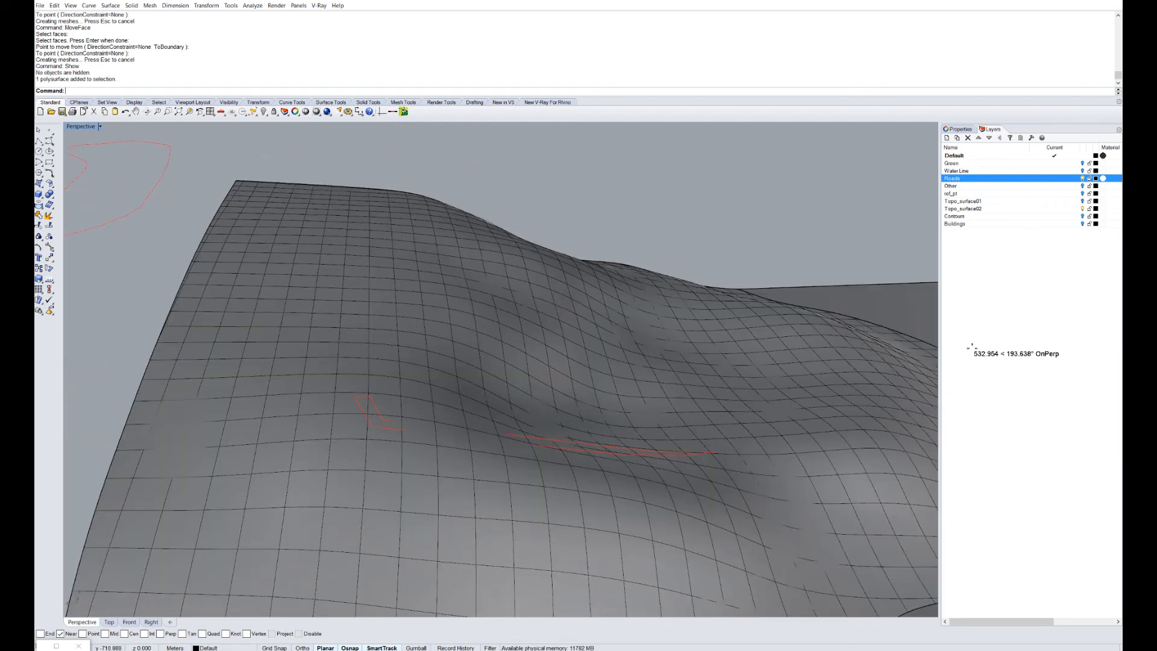
click(615, 448)
scroll(587, 442, down, 3)
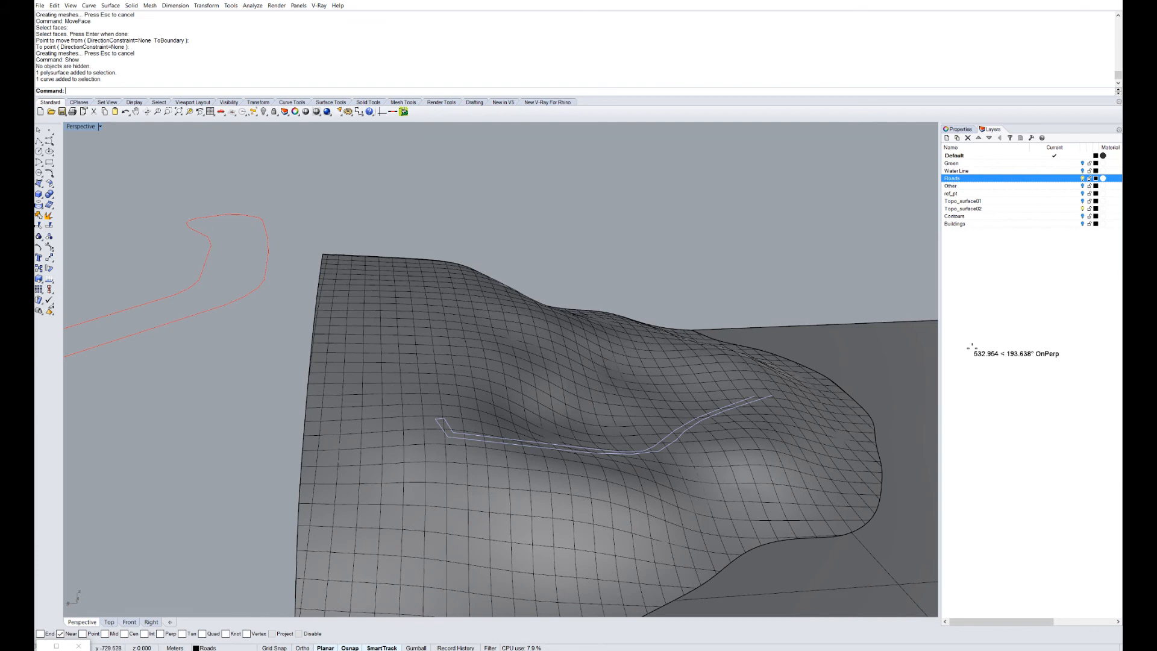
click(593, 461)
Explode the terrain block into separate surfaces and locate a road curve on it.
text(E)
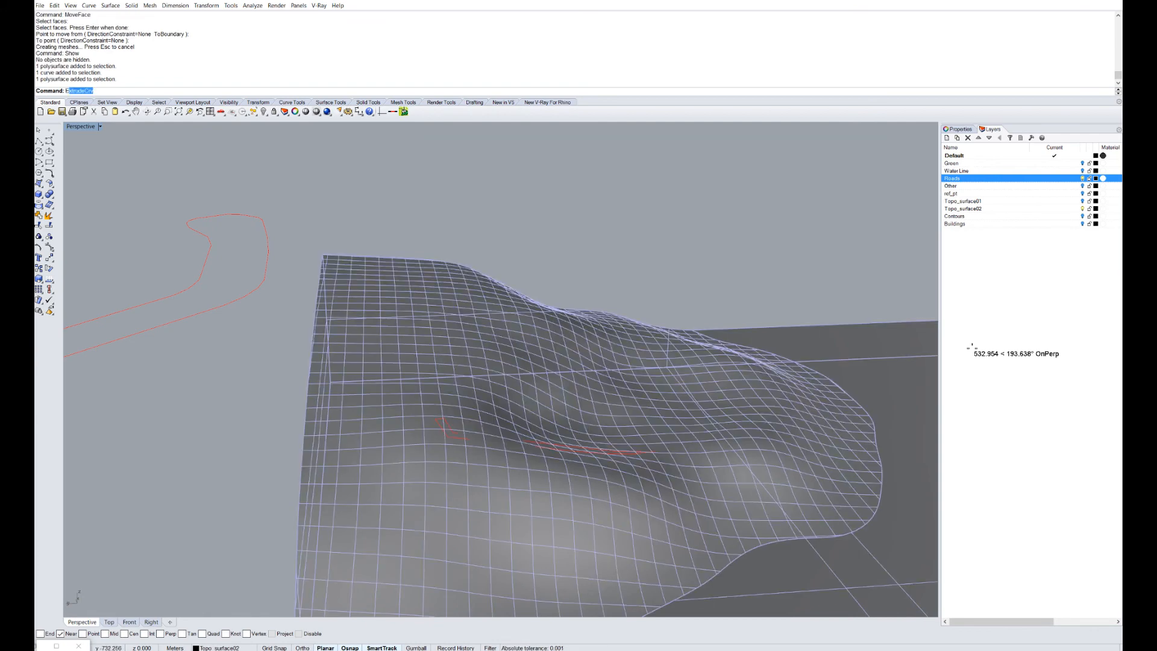
text(xplode)
key(Return)
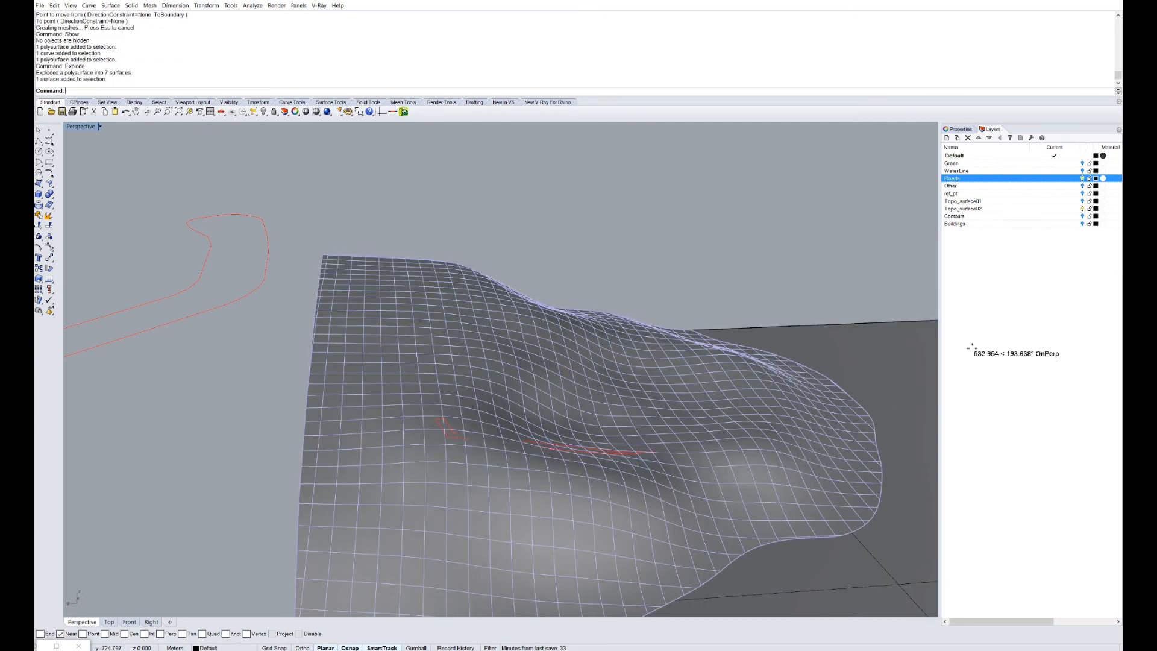
right_drag(602, 422, 319, 431)
drag(227, 276, 483, 521)
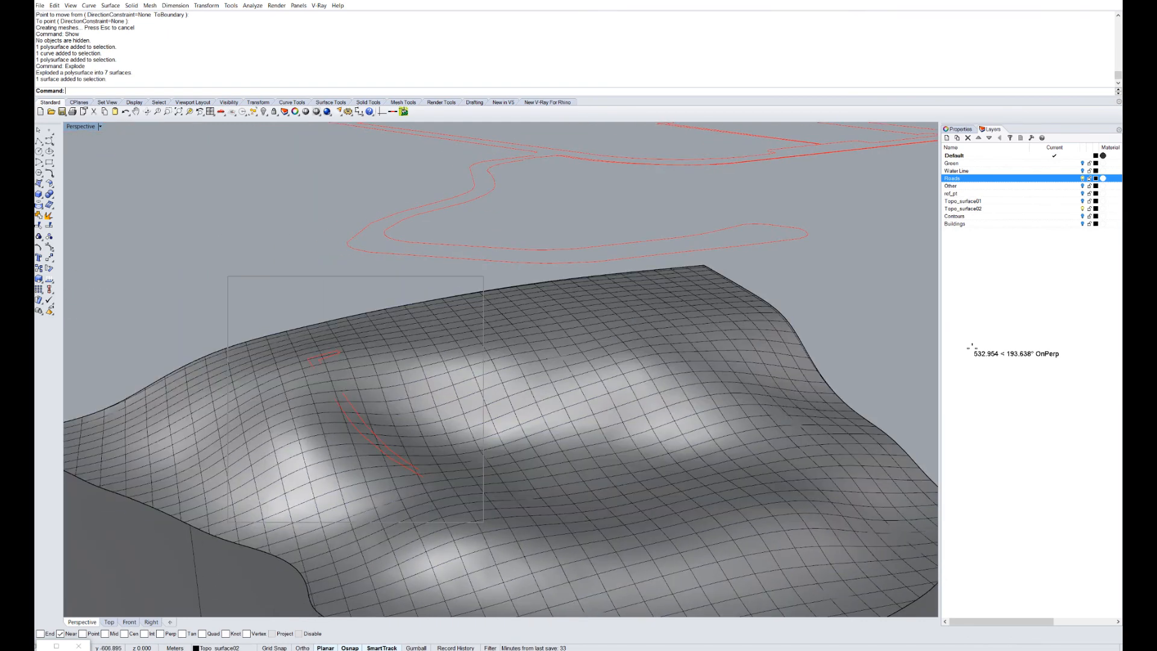
drag(186, 286, 491, 564)
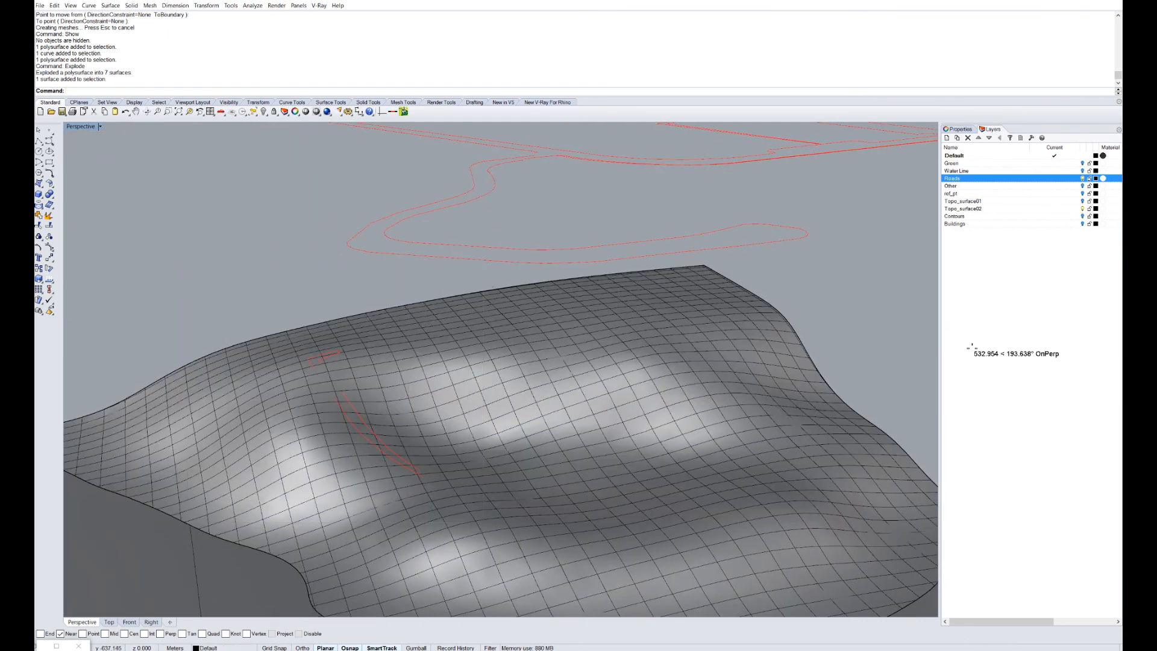
scroll(163, 319, down, 8)
drag(152, 313, 289, 494)
right_drag(271, 374, 295, 361)
scroll(295, 355, up, 4)
key(Escape)
Project the road curve onto the terrain surface.
text(Project)
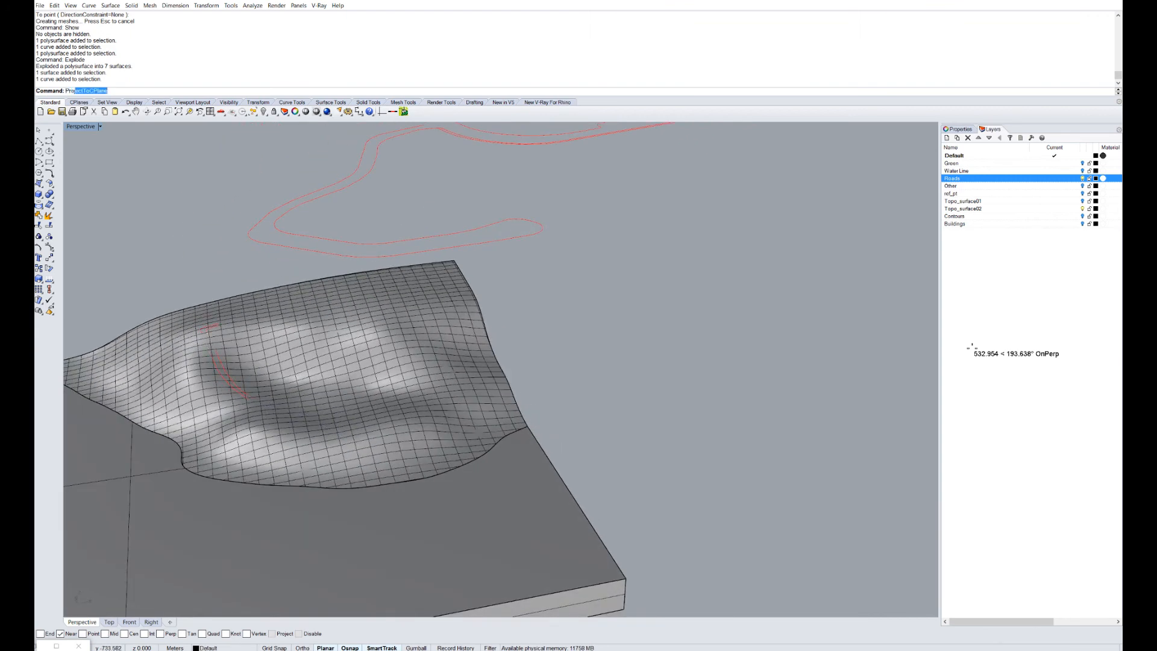
key(Return)
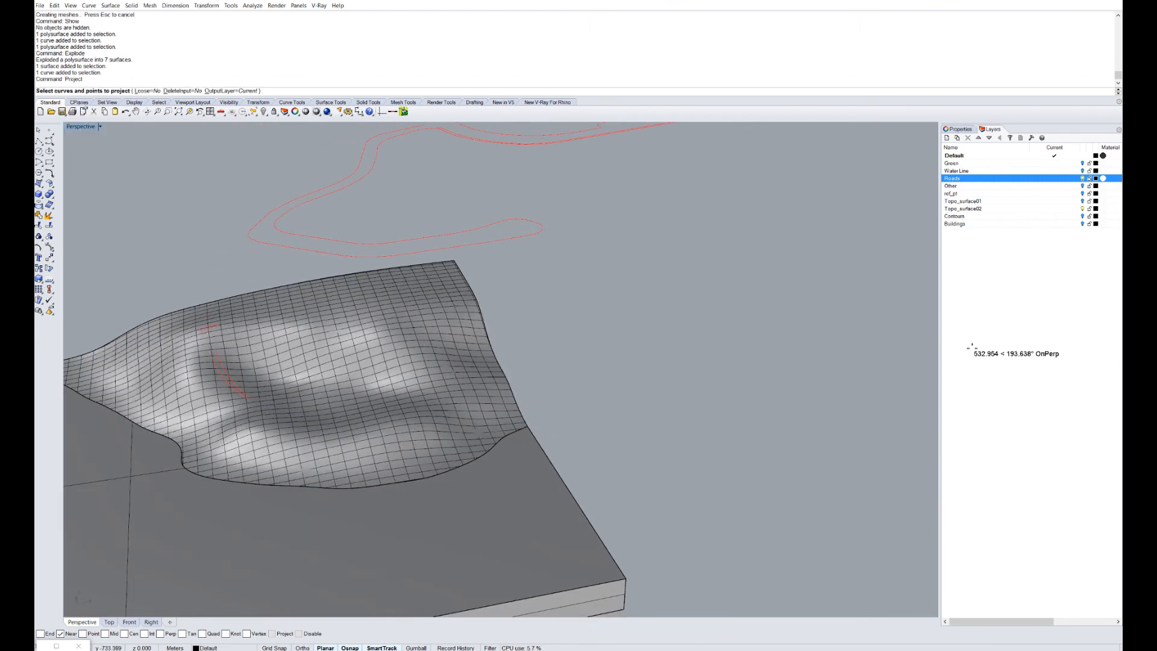
click(215, 363)
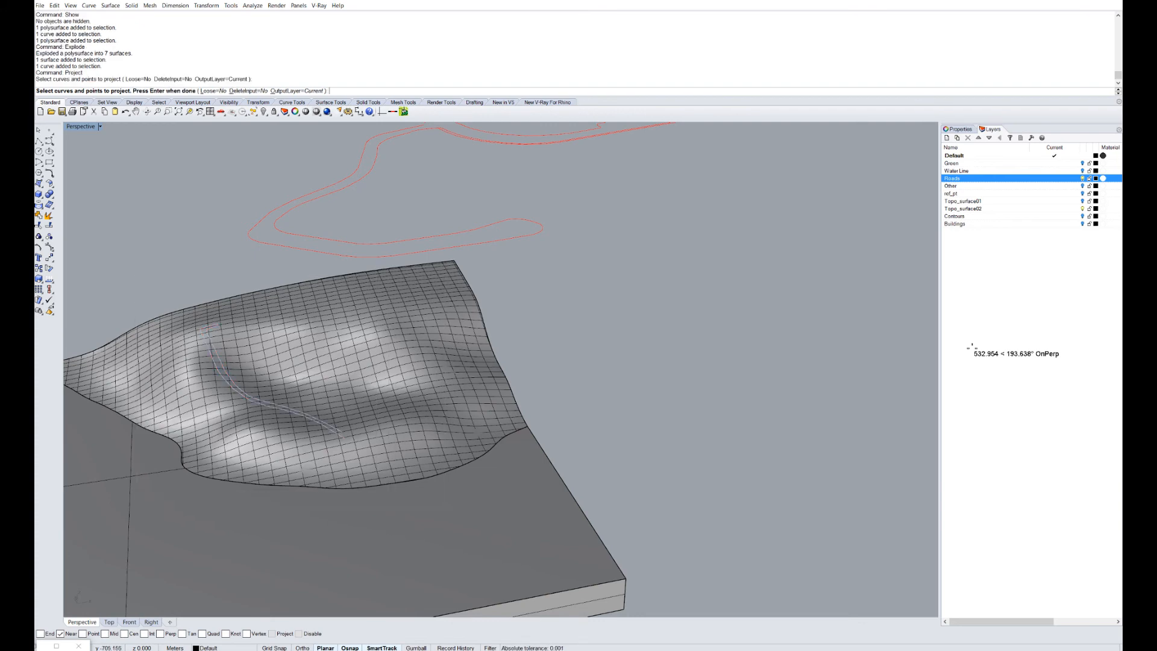
scroll(160, 364, up, 5)
key(Return)
click(159, 364)
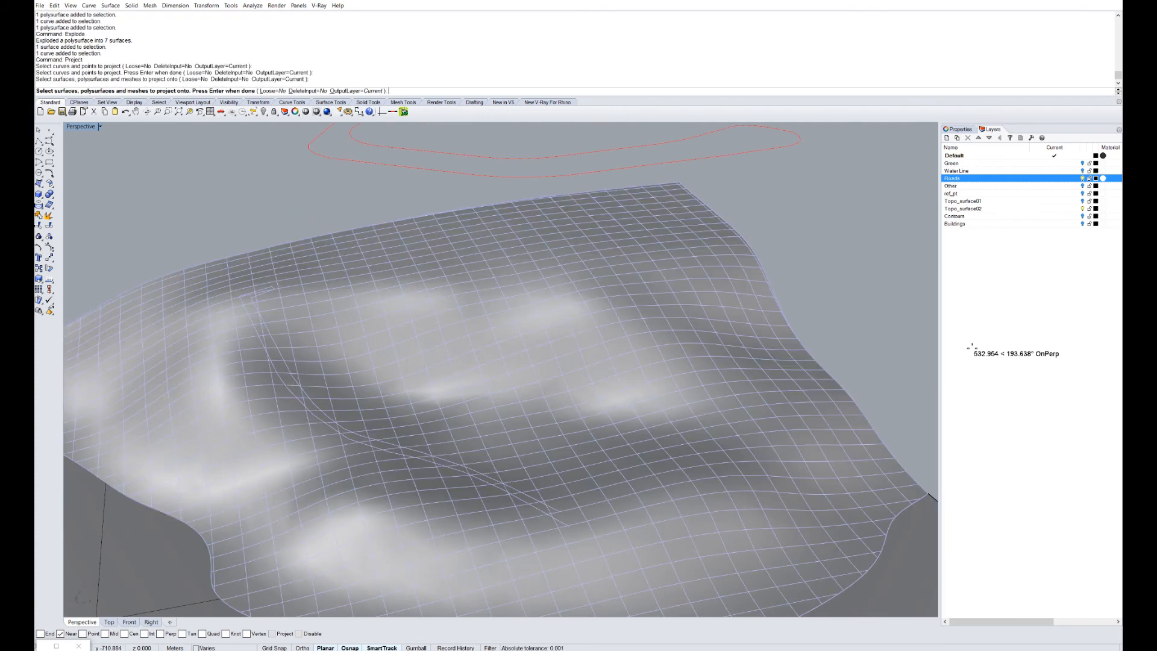
key(Return)
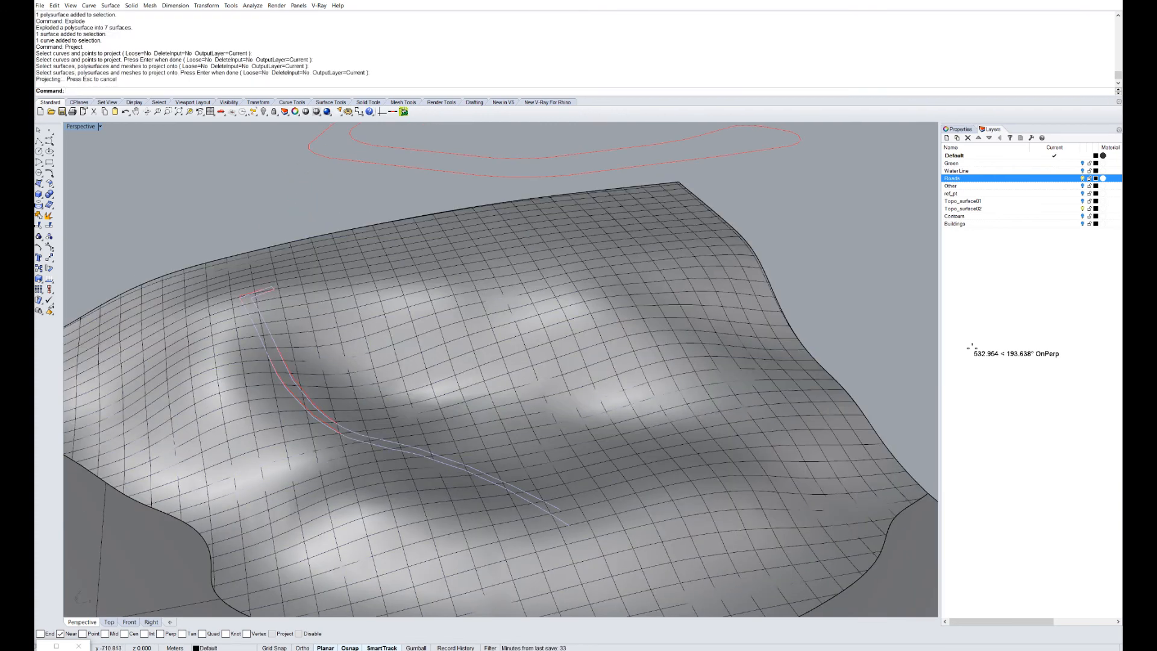
Inspect the projected road, delete the original road curves, then undo that deletion.
scroll(249, 307, up, 3)
right_drag(248, 308, 299, 250)
scroll(299, 250, down, 2)
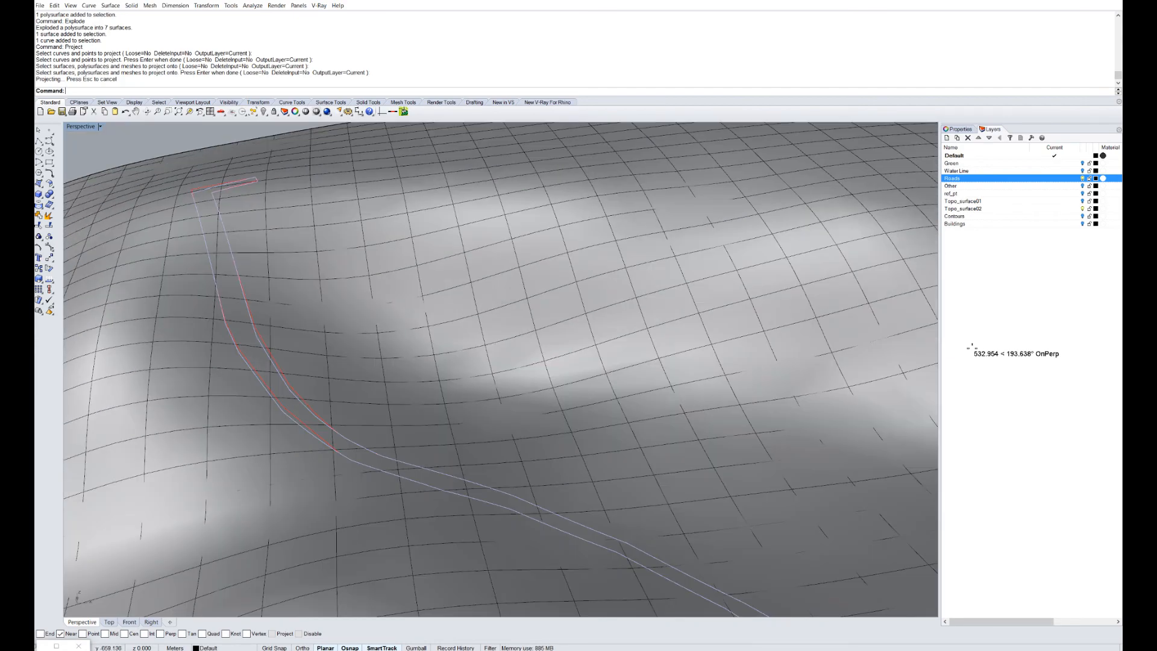
scroll(299, 250, down, 3)
scroll(247, 289, up, 3)
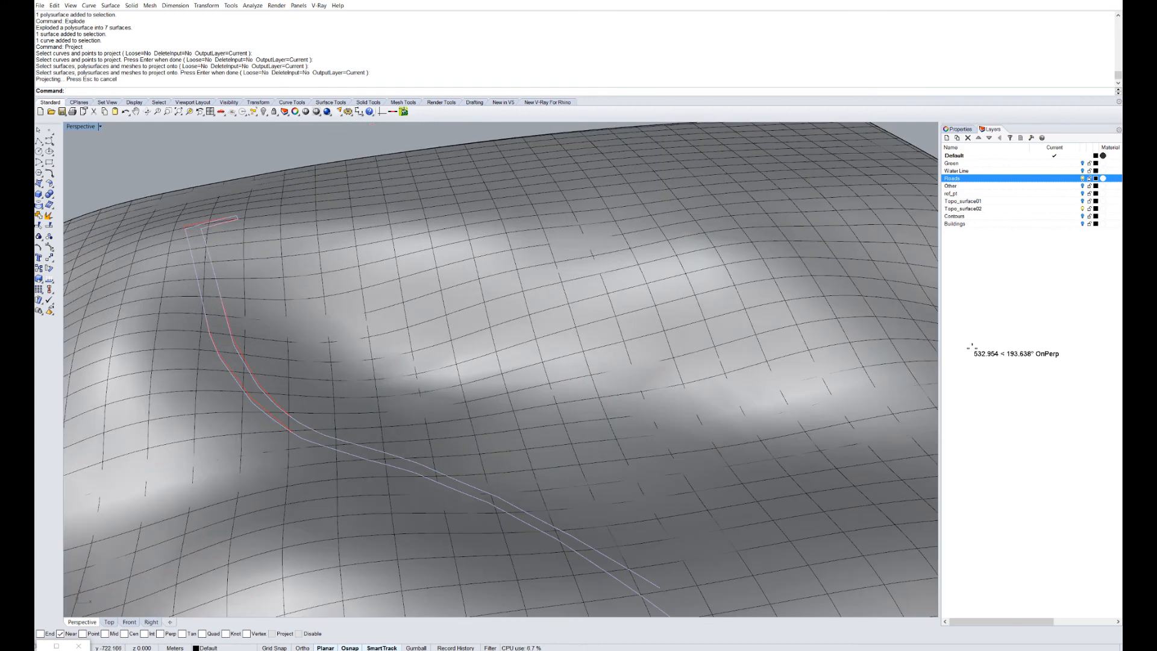
scroll(443, 440, down, 3)
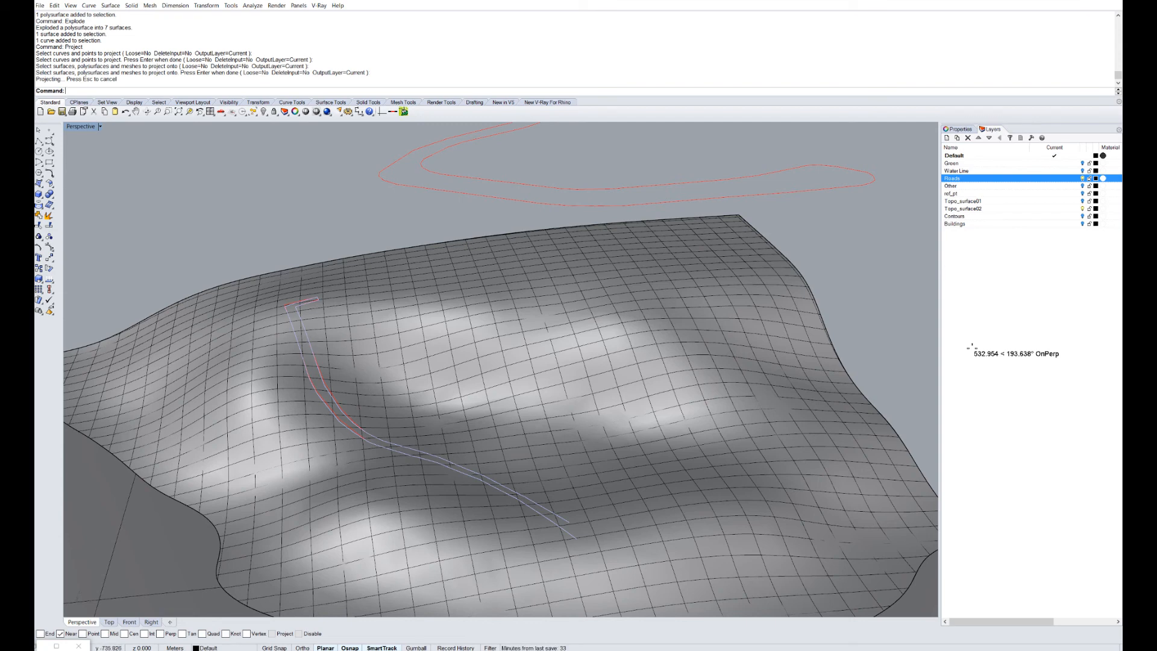
scroll(537, 415, down, 2)
right_drag(536, 415, 386, 415)
scroll(361, 416, up, 6)
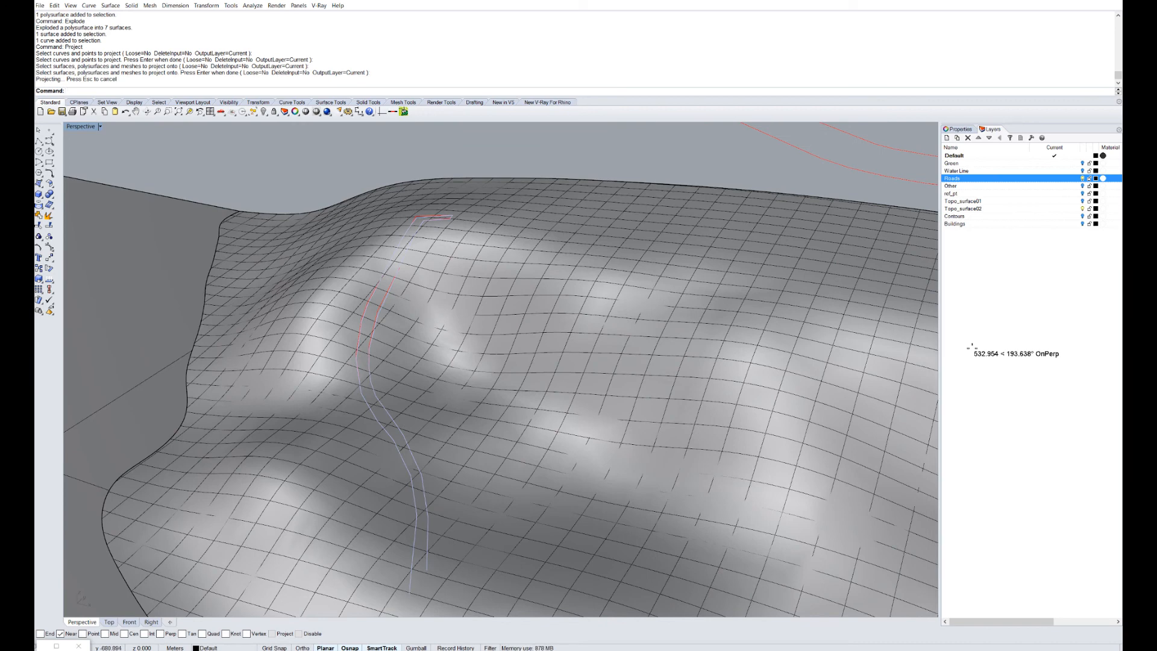
scroll(536, 416, down, 4)
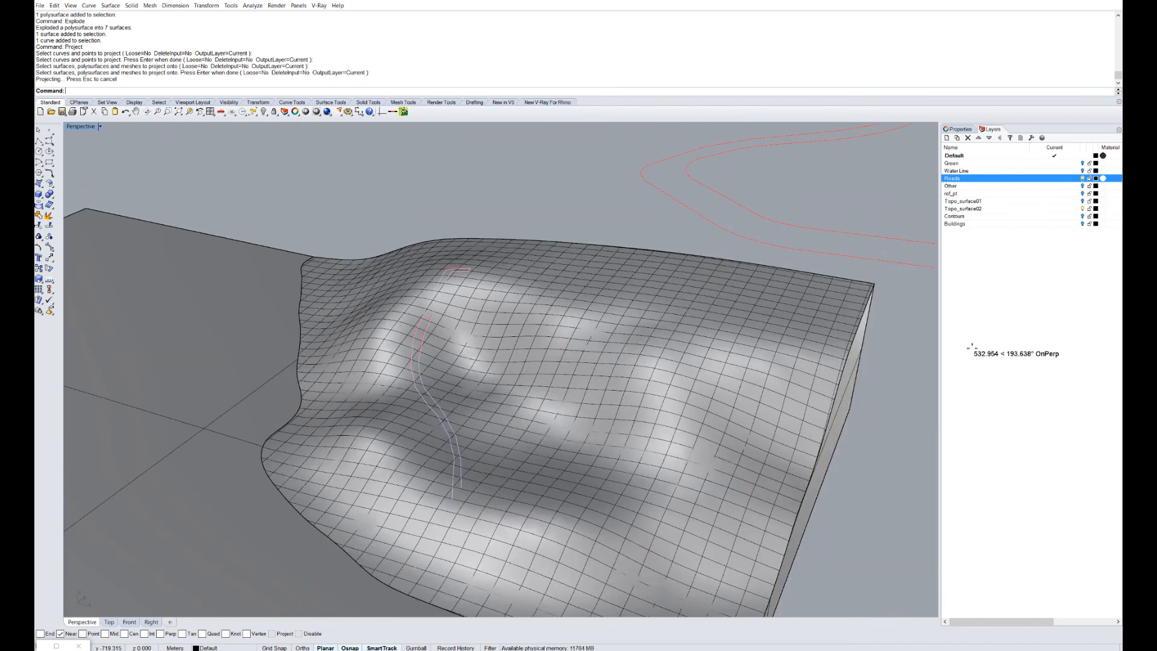
scroll(515, 422, up, 3)
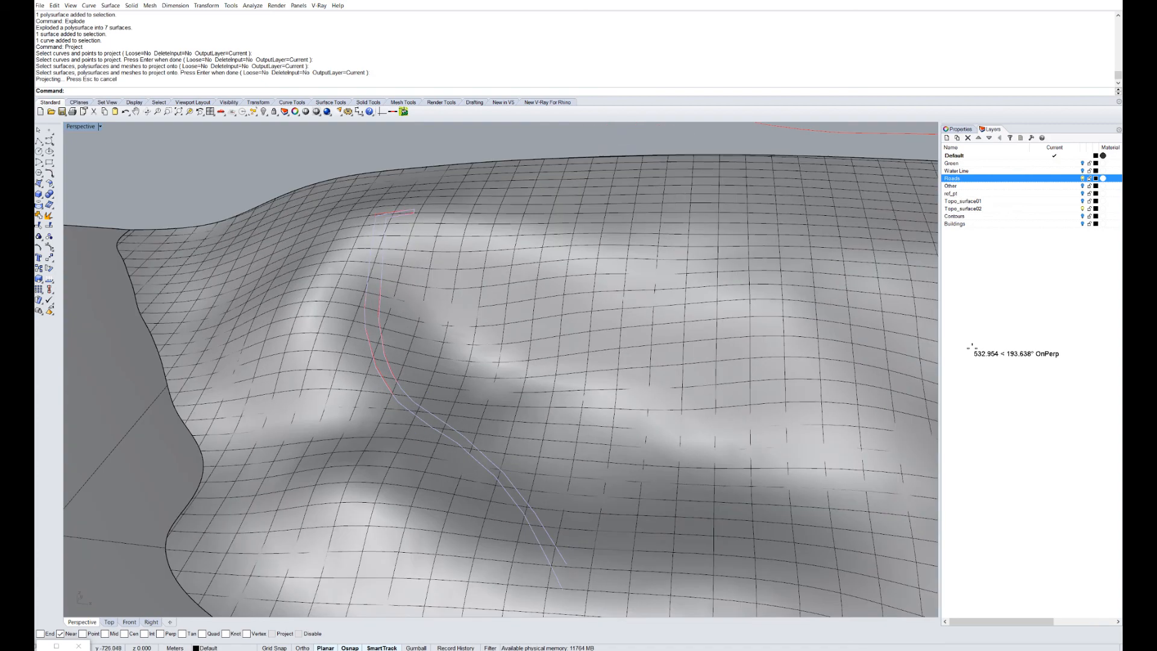
mouse_move(422, 416)
right_down()
mouse_move(512, 440)
mouse_move(587, 425)
right_up()
scroll(492, 449, down, 3)
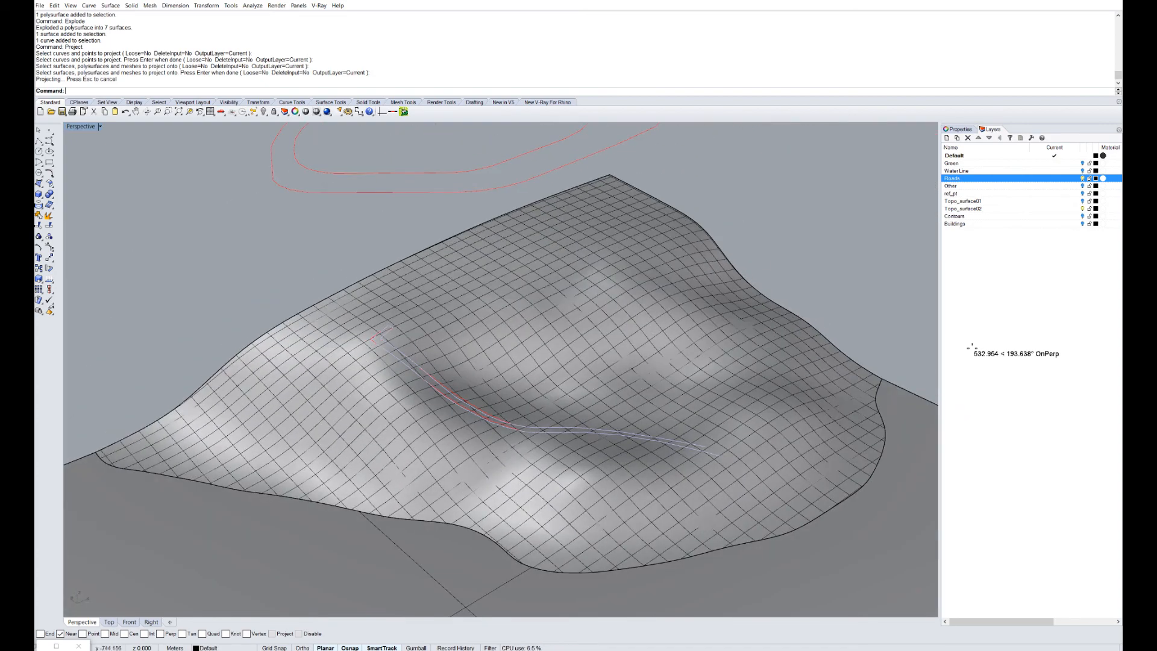
scroll(714, 452, up, 3)
scroll(280, 379, up, 3)
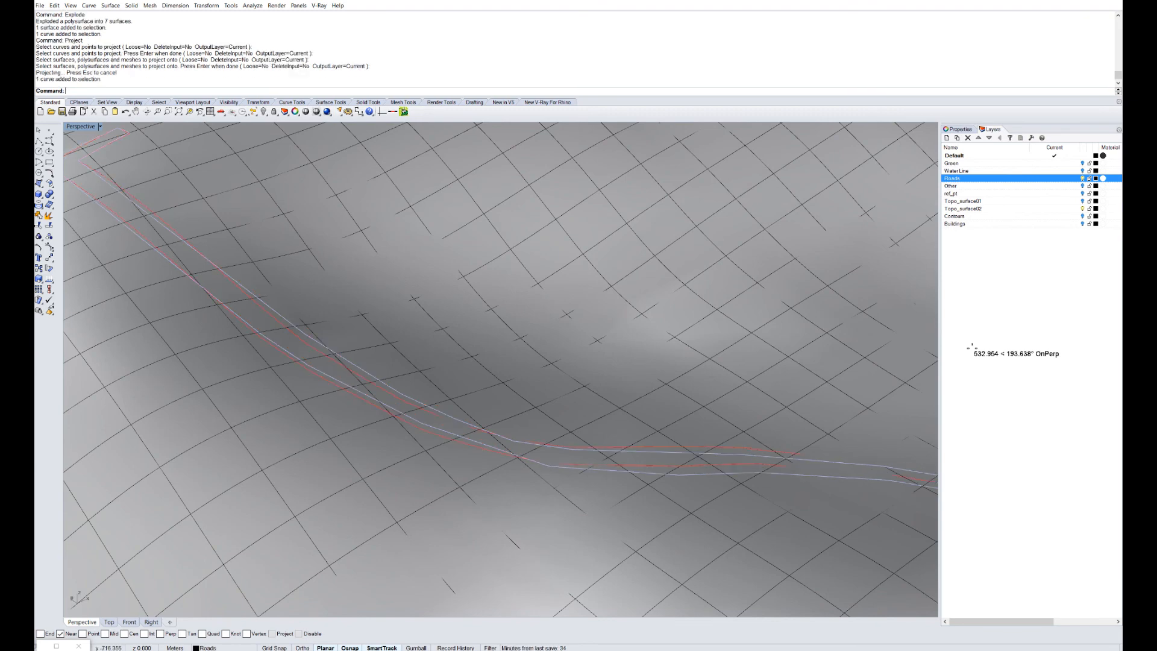
scroll(500, 370, down, 3)
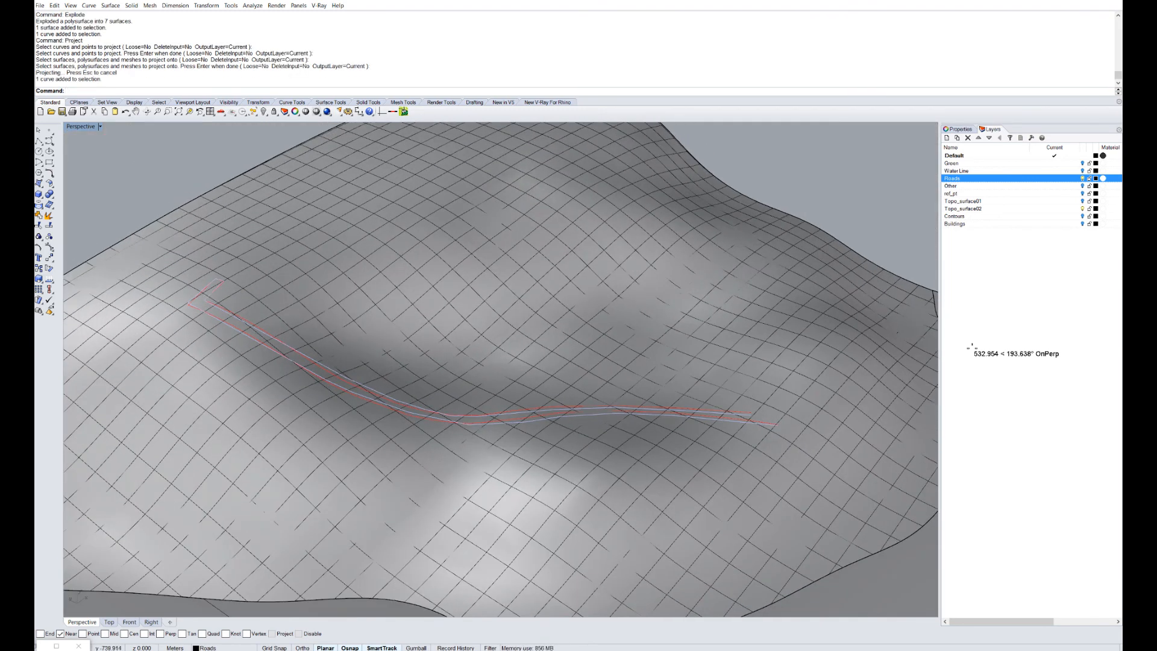
key(Delete)
right_drag(500, 371, 308, 410)
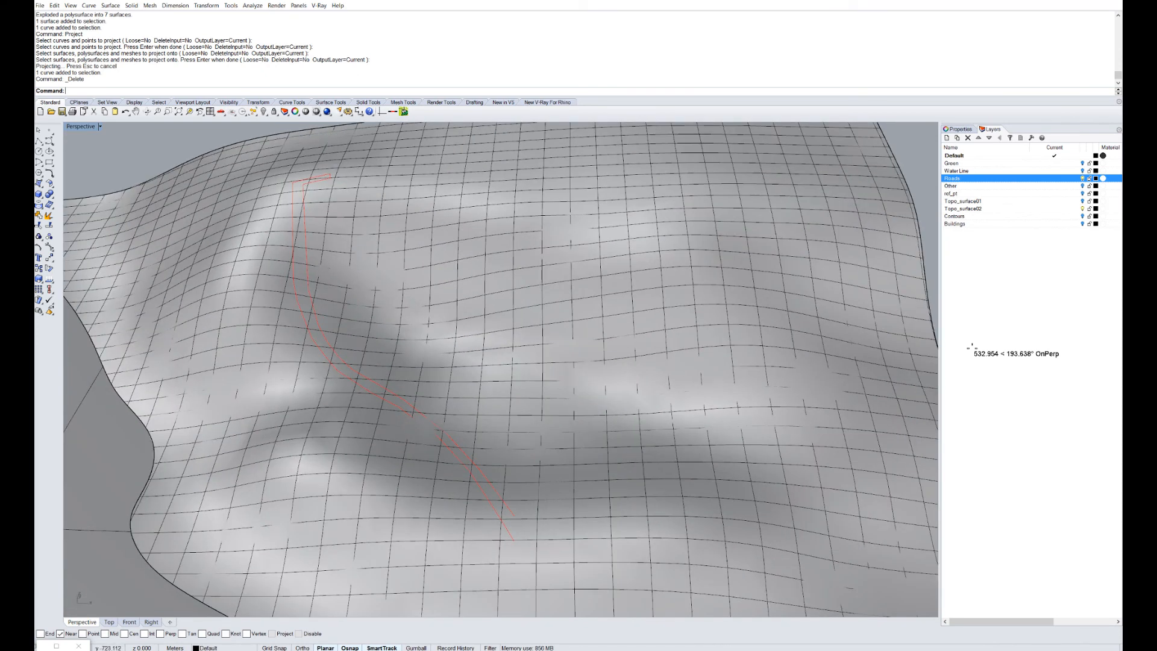
key(ctrl+z)
Undo the road projection and explode so the terrain is one solid block again.
key(ctrl+z)
key(ctrl+z)
key(Home)
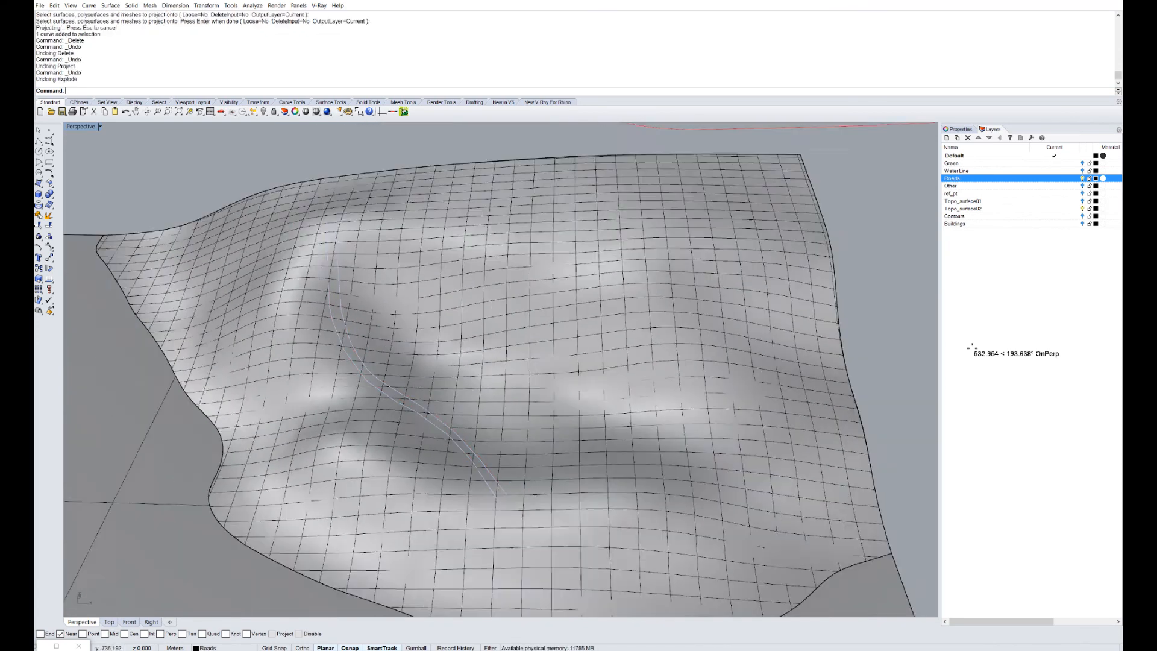
key(Home)
key(ctrl+z)
key(Home)
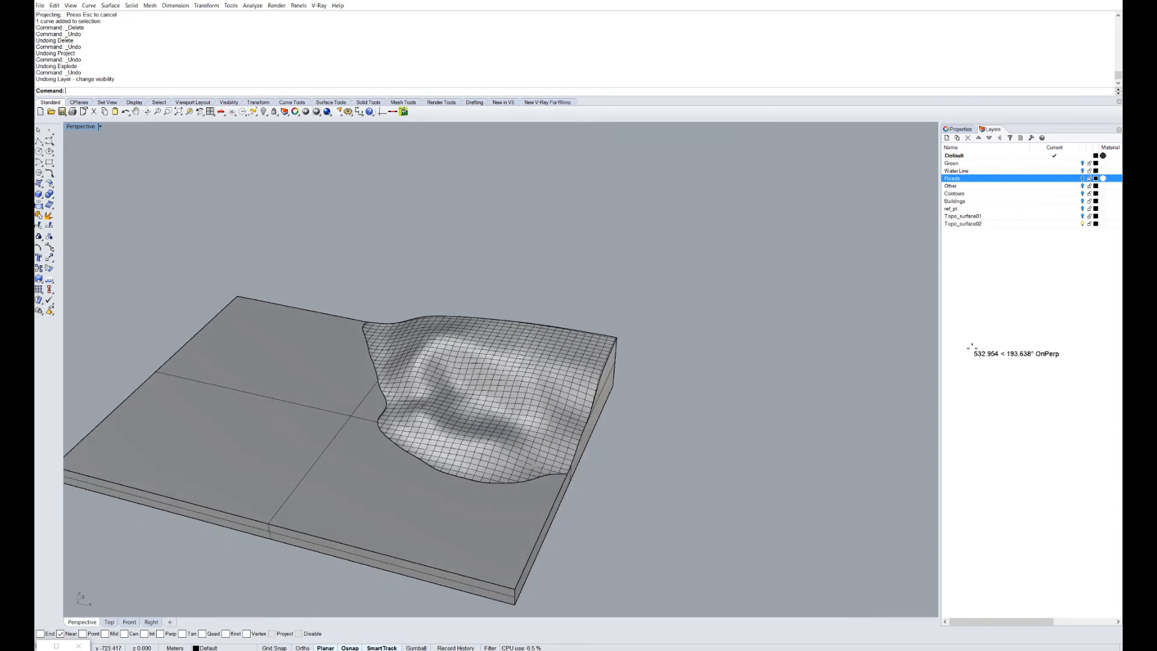
scroll(603, 420, down, 7)
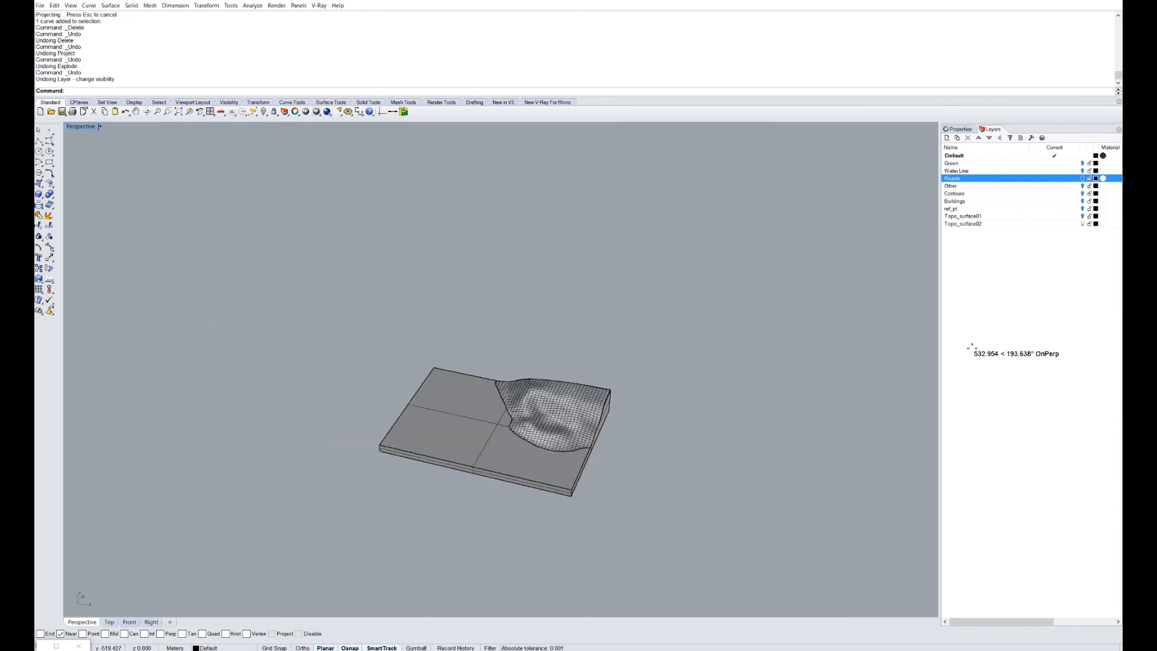
Toggle the Buildings layer on and back off while orbiting the terrain.
click(1082, 201)
right_drag(513, 385, 591, 385)
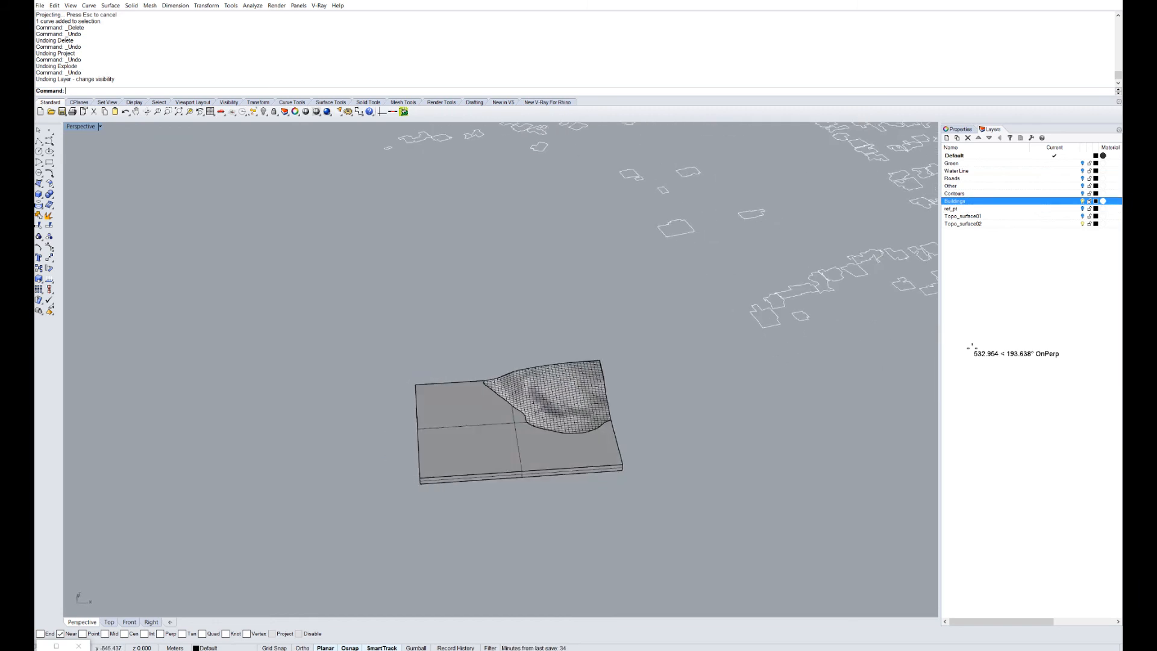
click(1082, 202)
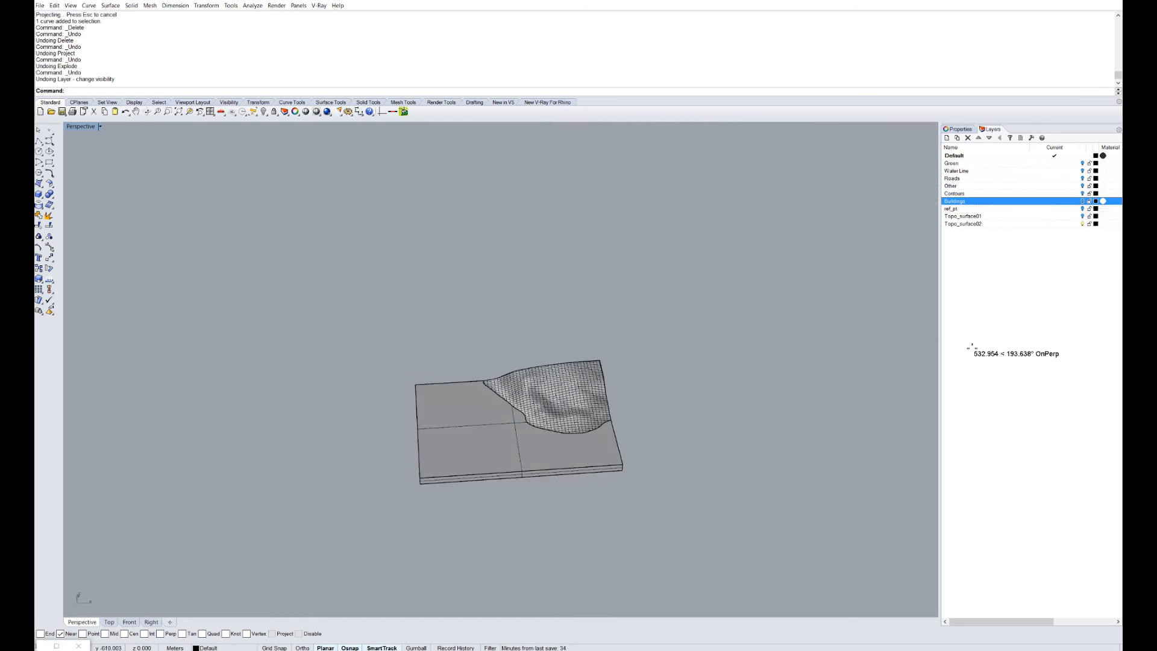
scroll(636, 357, up, 7)
Draw a rectangular building box with the Box 3Point tool.
click(38, 194)
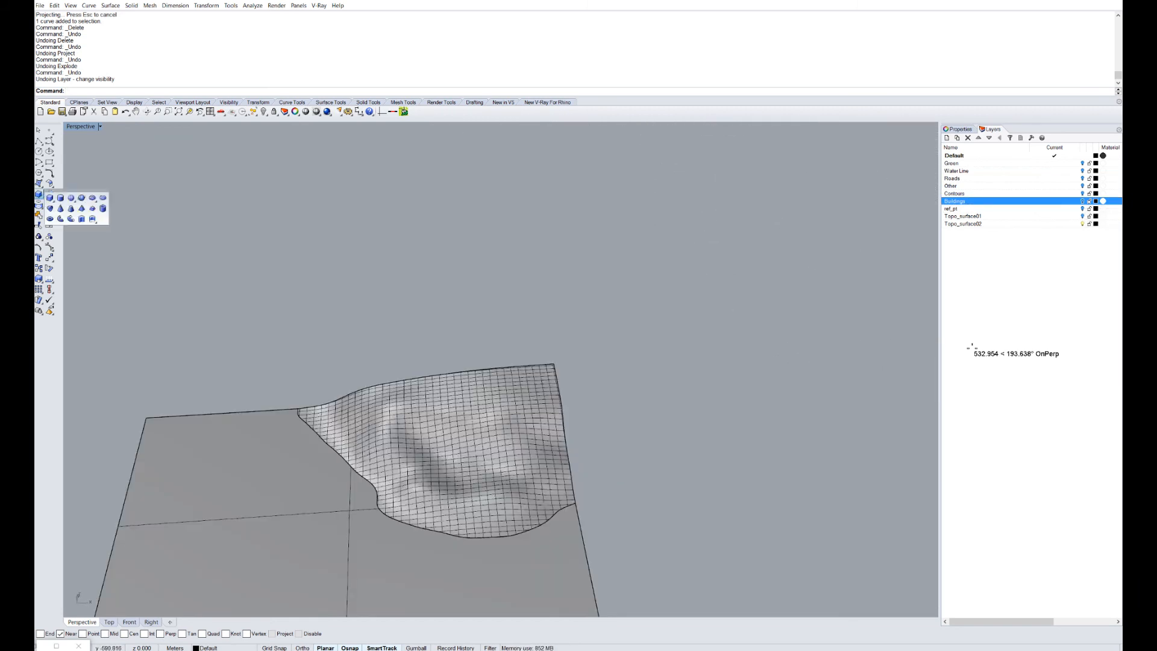
click(50, 199)
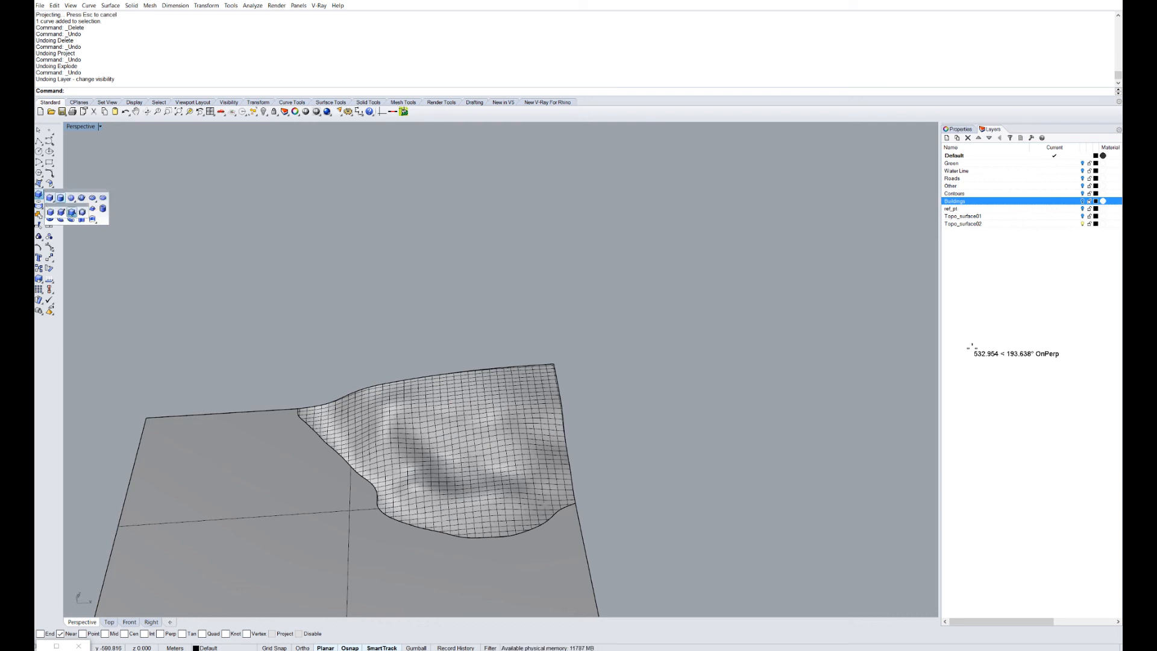
click(71, 212)
right_drag(620, 539, 530, 491)
click(552, 518)
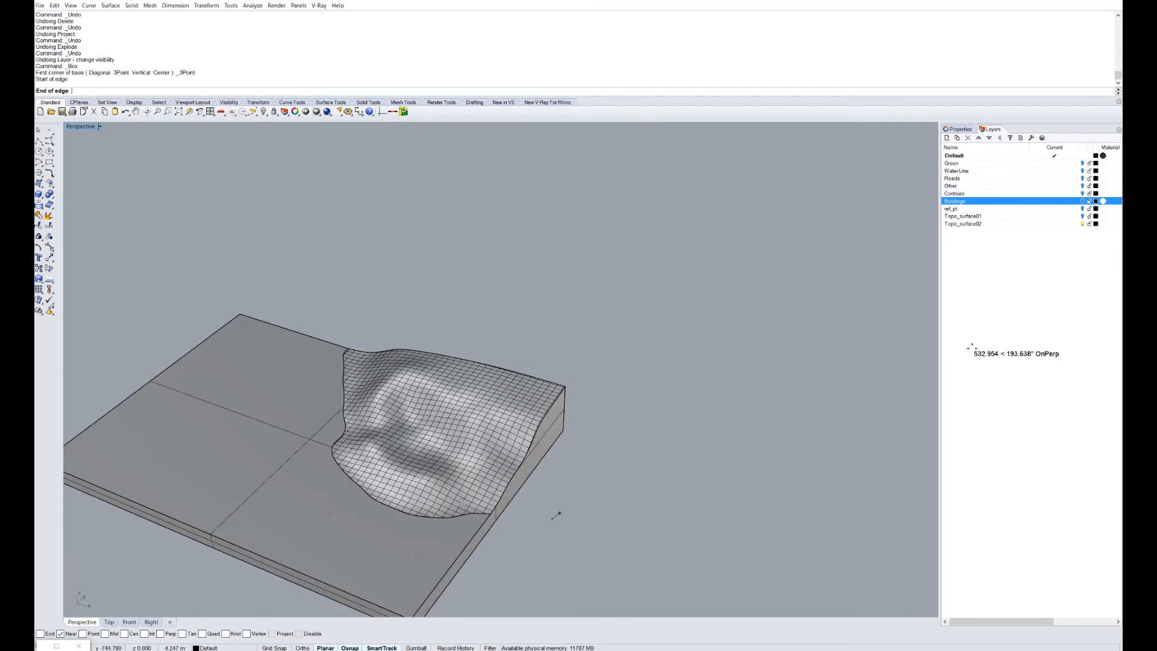
click(580, 478)
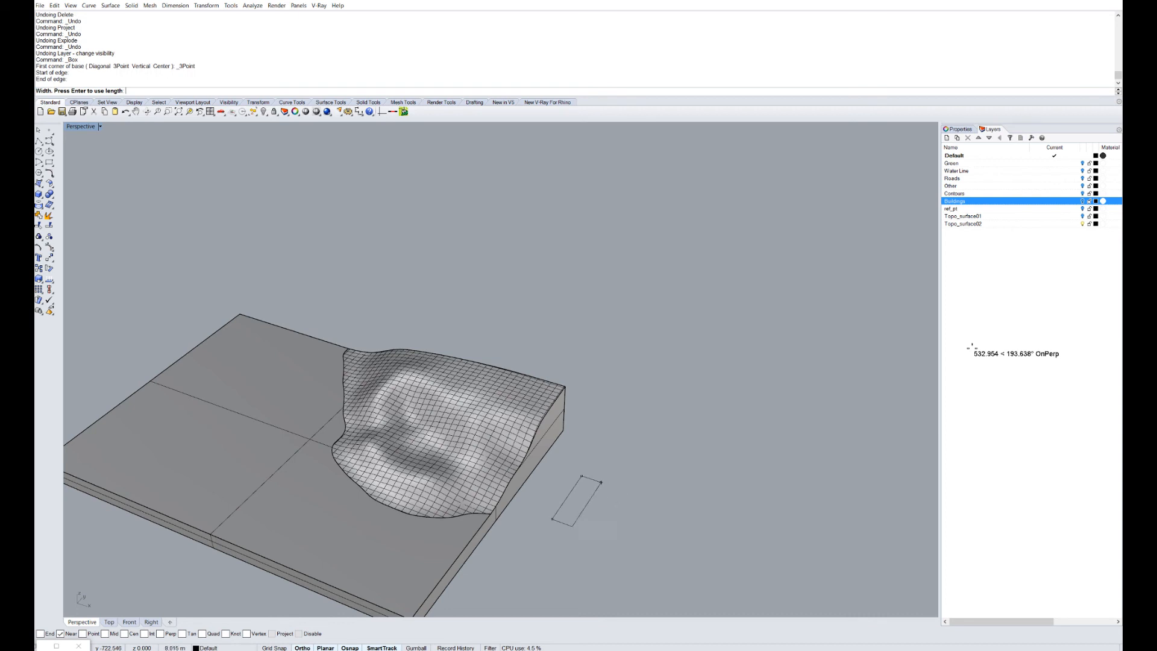
click(607, 484)
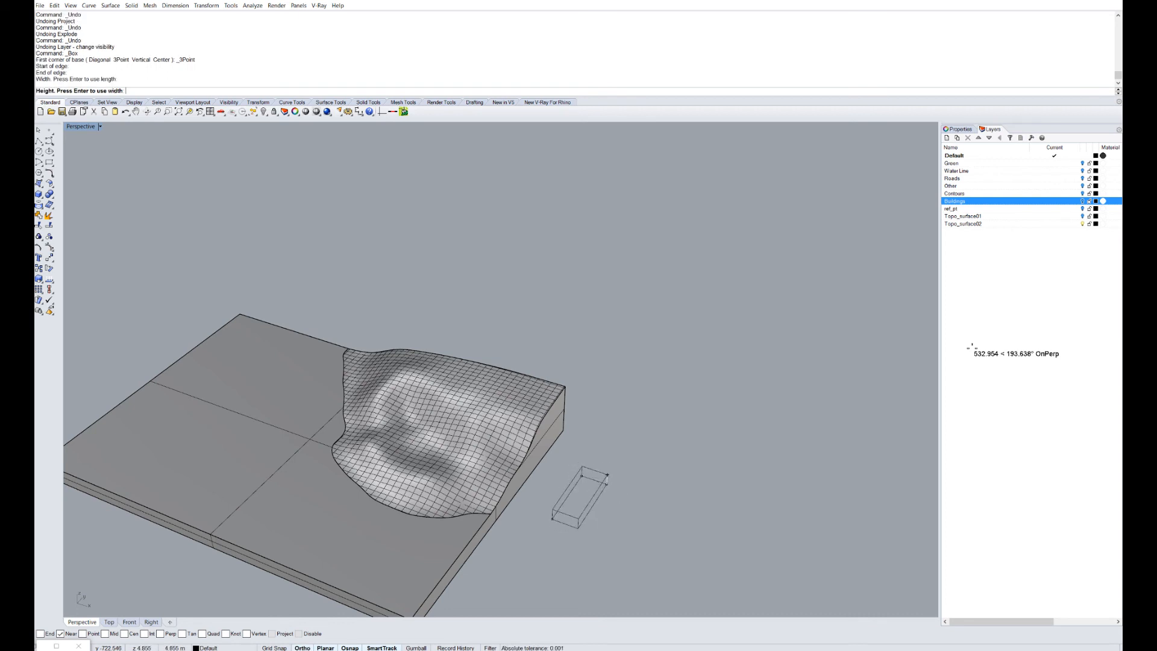
click(606, 475)
Drag the box onto the terrain slope, nudge it upward, and reselect the box.
drag(588, 492, 486, 398)
right_drag(485, 398, 409, 331)
scroll(554, 377, up, 6)
key(Escape)
scroll(453, 383, up, 5)
ctrl+drag(459, 414, 459, 401)
scroll(459, 401, down, 5)
key(Escape)
right_drag(459, 401, 654, 429)
click(530, 482)
click(482, 431)
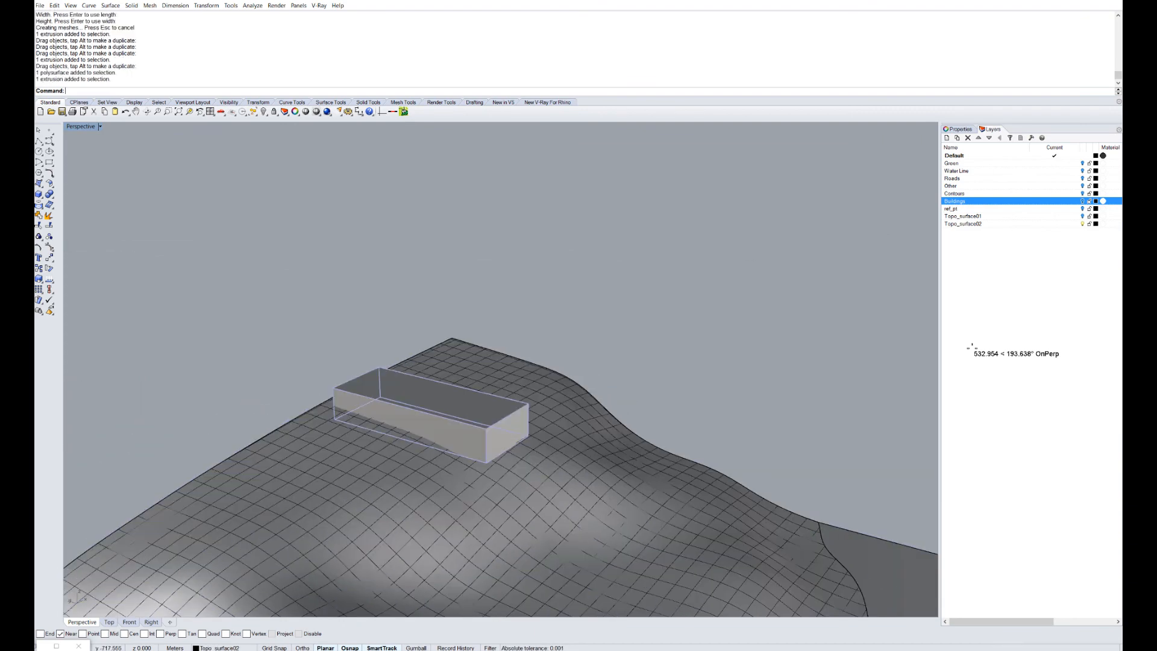
click(530, 482)
click(482, 431)
Orbit around the building box and terrain, trying selections of each, then clear the selection.
key(Escape)
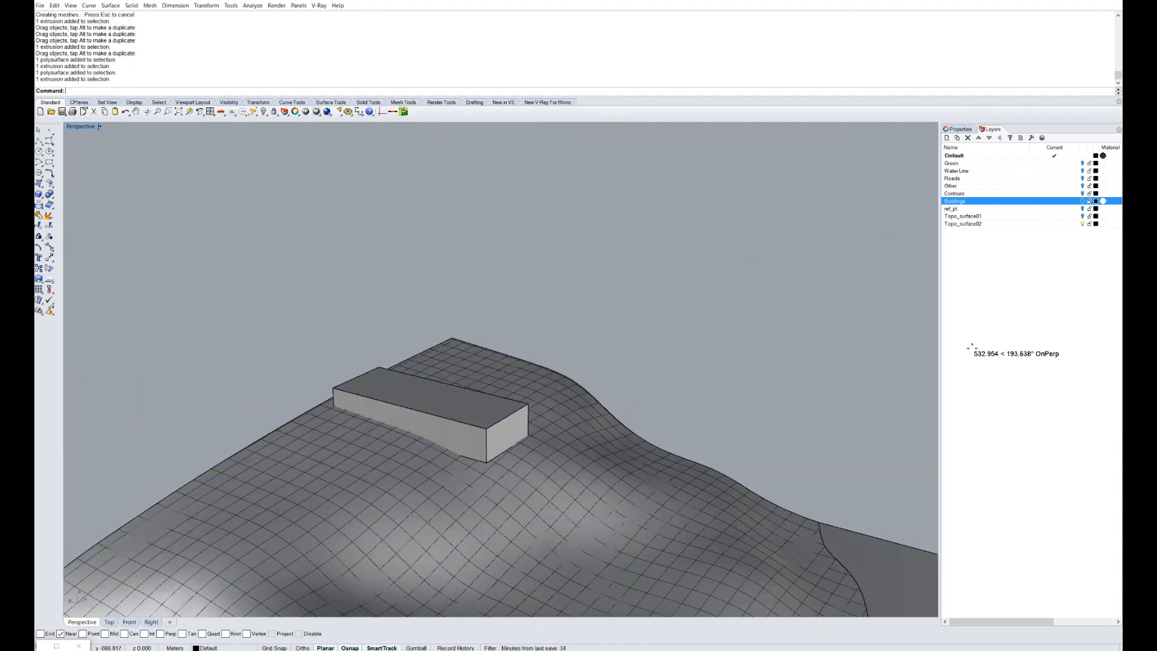
right_drag(482, 431, 519, 433)
right_drag(403, 467, 506, 447)
scroll(506, 447, up, 5)
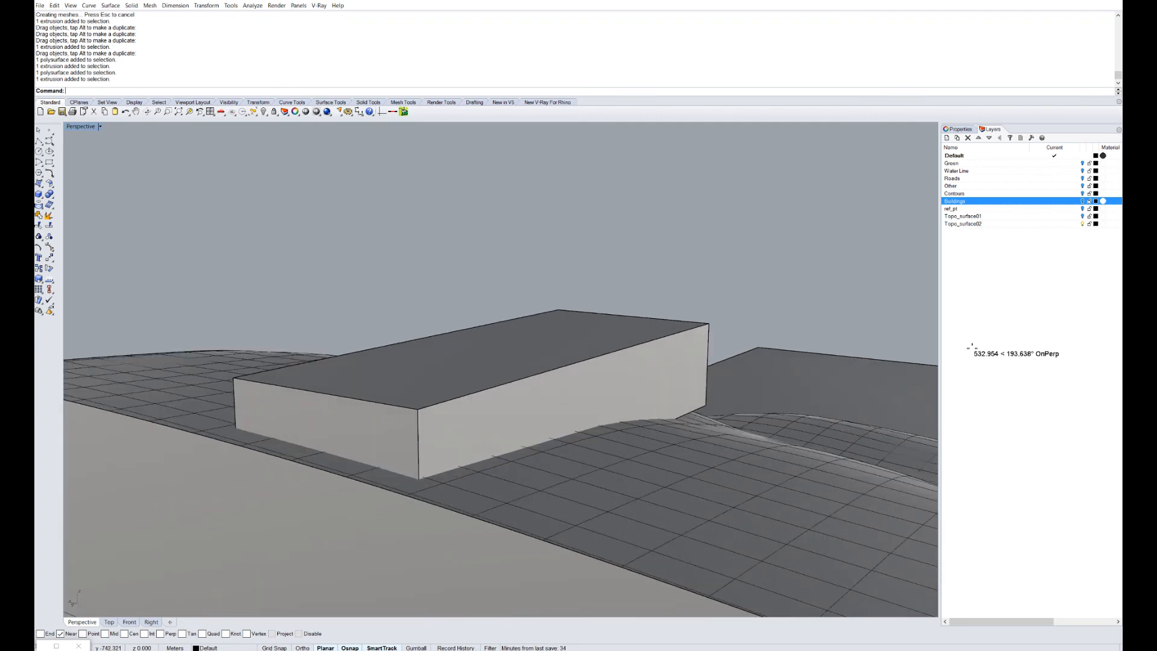
click(542, 475)
click(542, 409)
mouse_move(639, 392)
right_down()
mouse_move(452, 438)
mouse_move(437, 412)
right_up()
scroll(452, 438, down, 6)
scroll(391, 441, up, 4)
key(Escape)
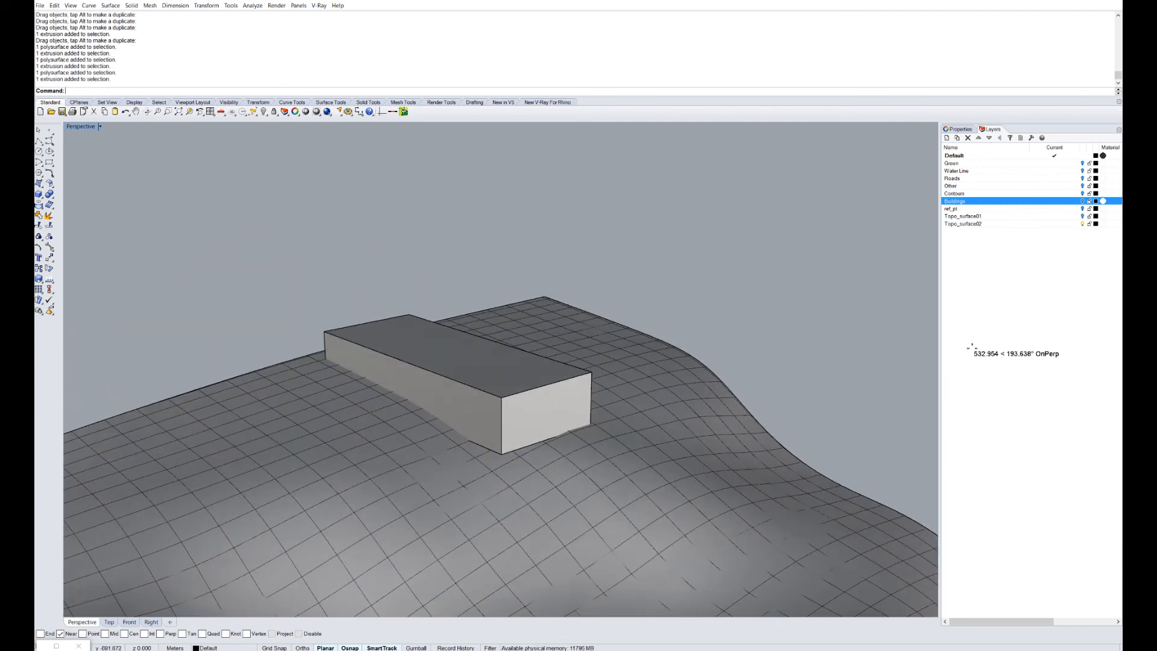
scroll(421, 411, down, 2)
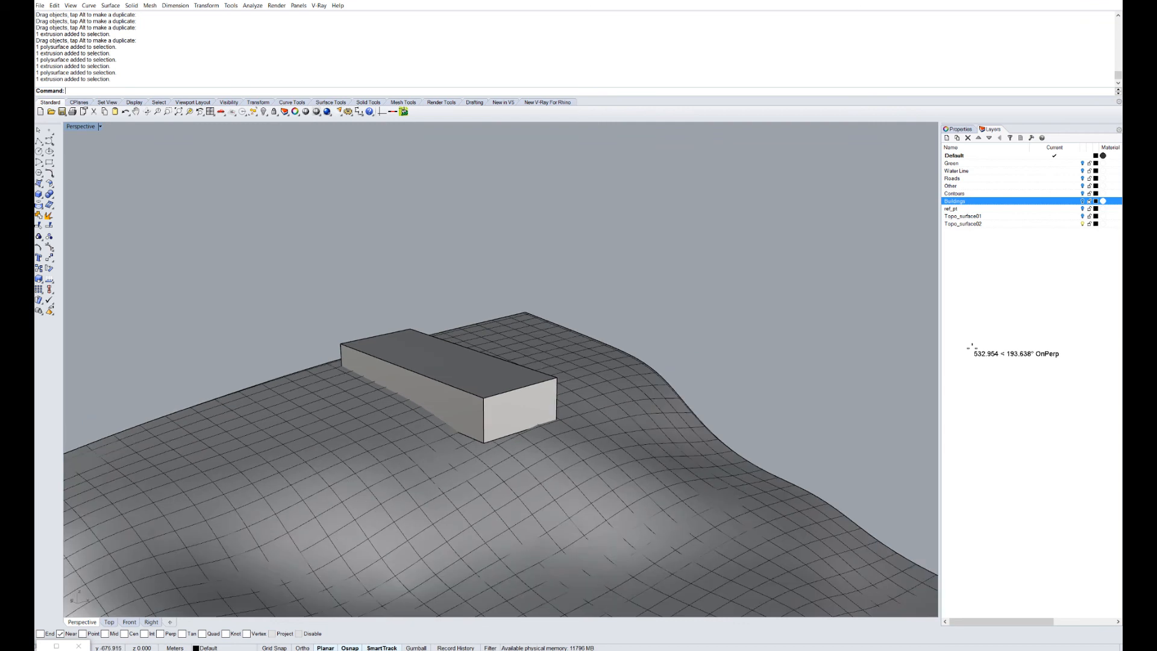
click(518, 409)
click(530, 476)
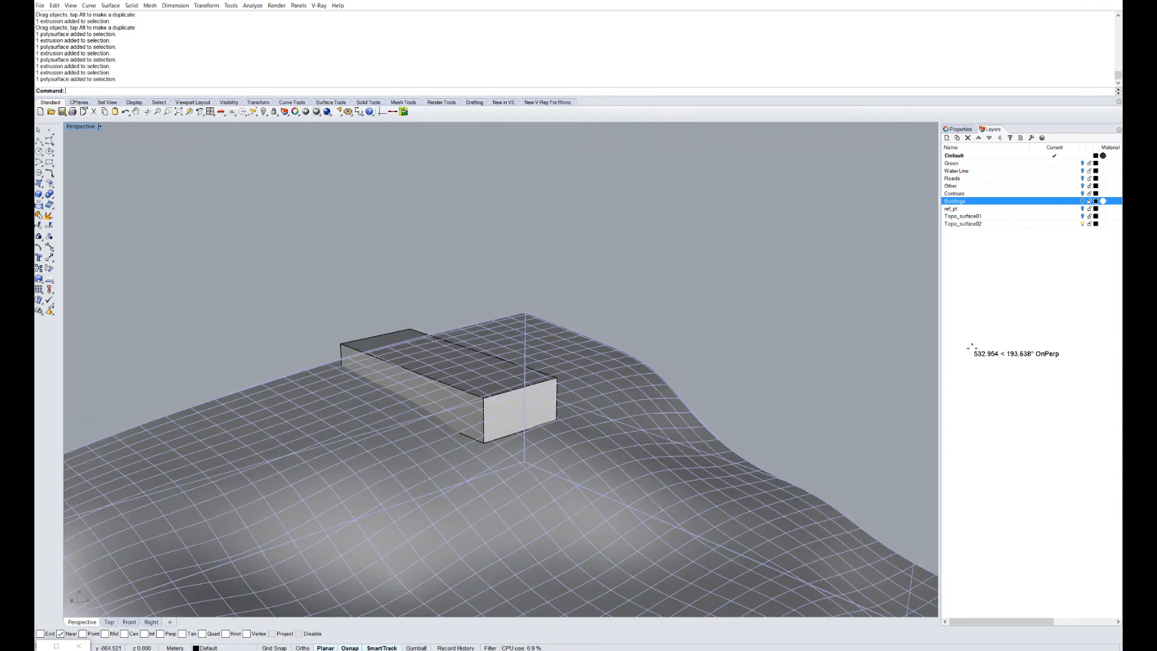
key(Escape)
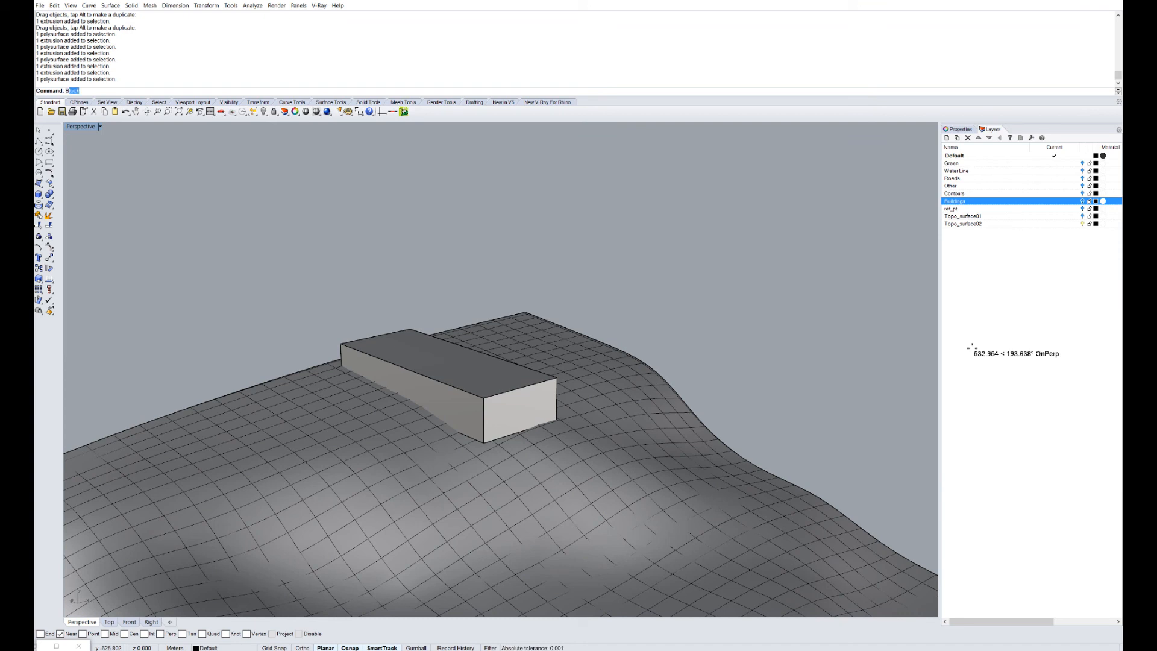
Boolean-union the terrain and the building box into one solid with BooleanUnion.
text(oo)
key(Down)
key(Down)
key(Down)
key(Down)
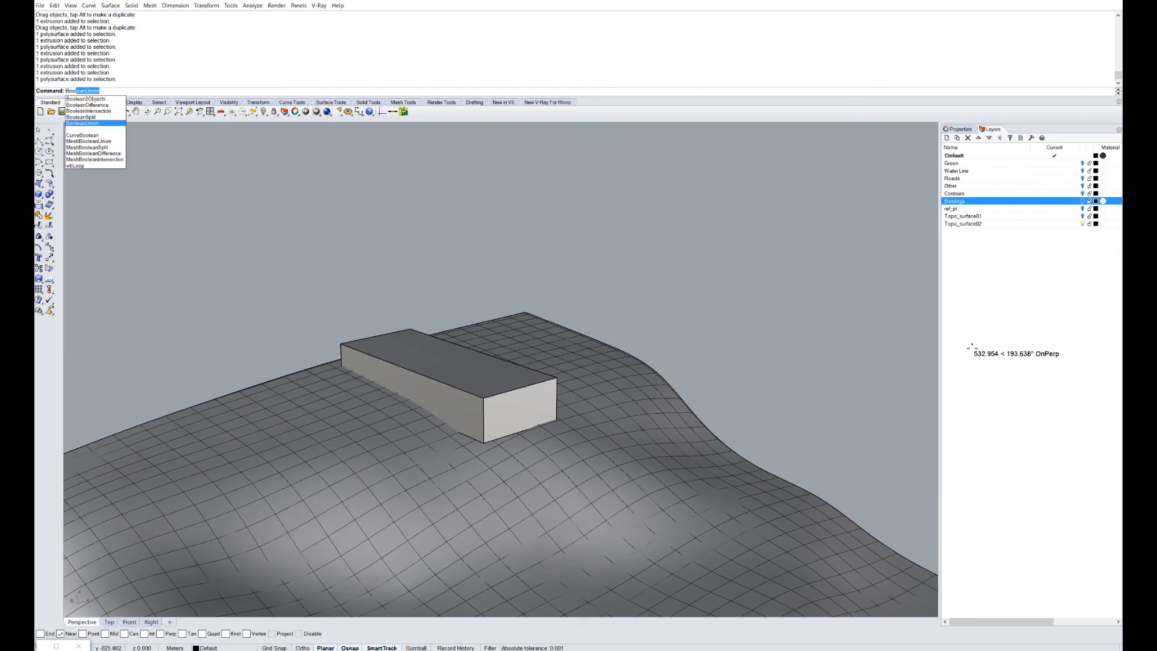
key(Return)
click(530, 476)
click(518, 410)
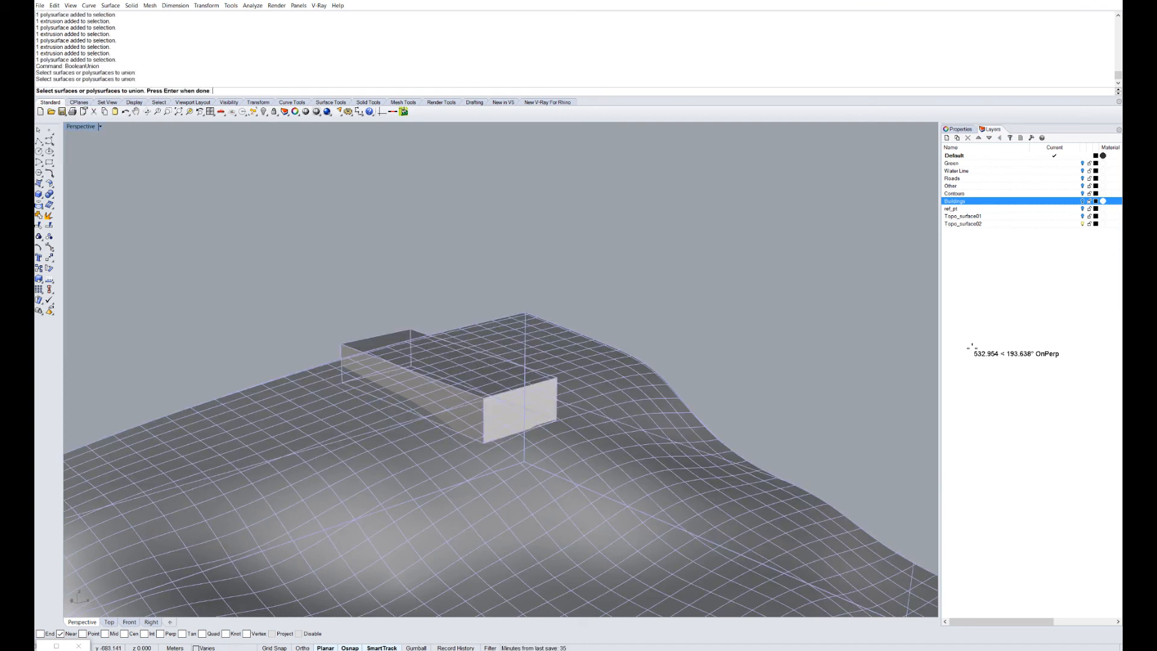
key(Return)
Inspect the merged solid, then undo the union of box and terrain.
click(518, 421)
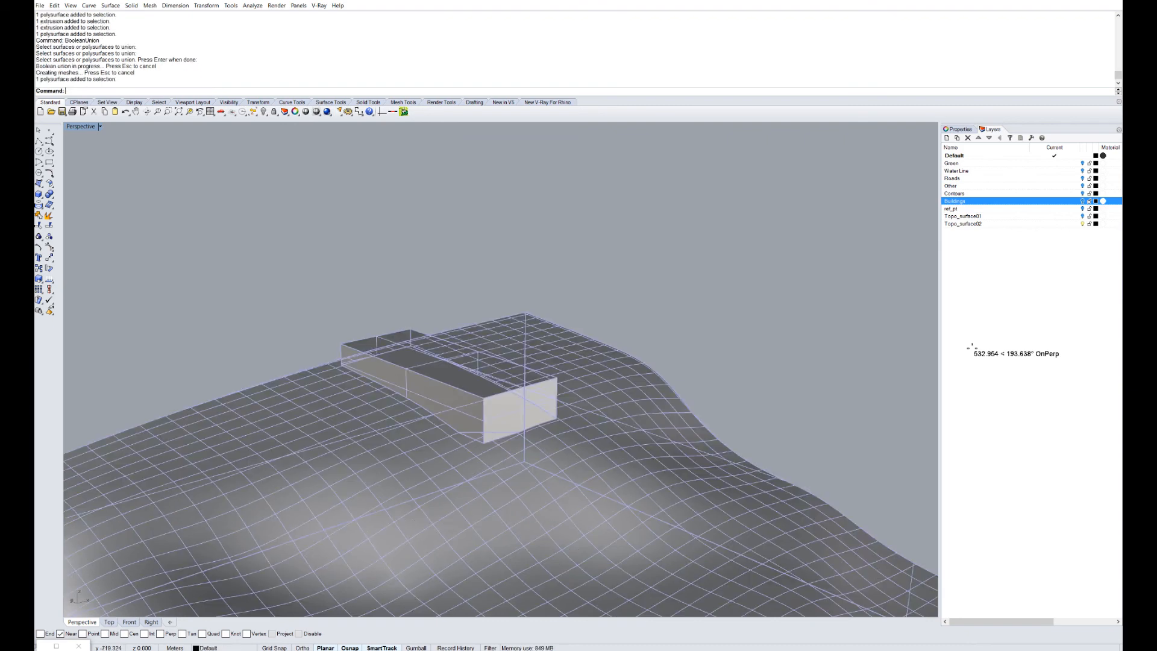
right_drag(662, 409, 439, 422)
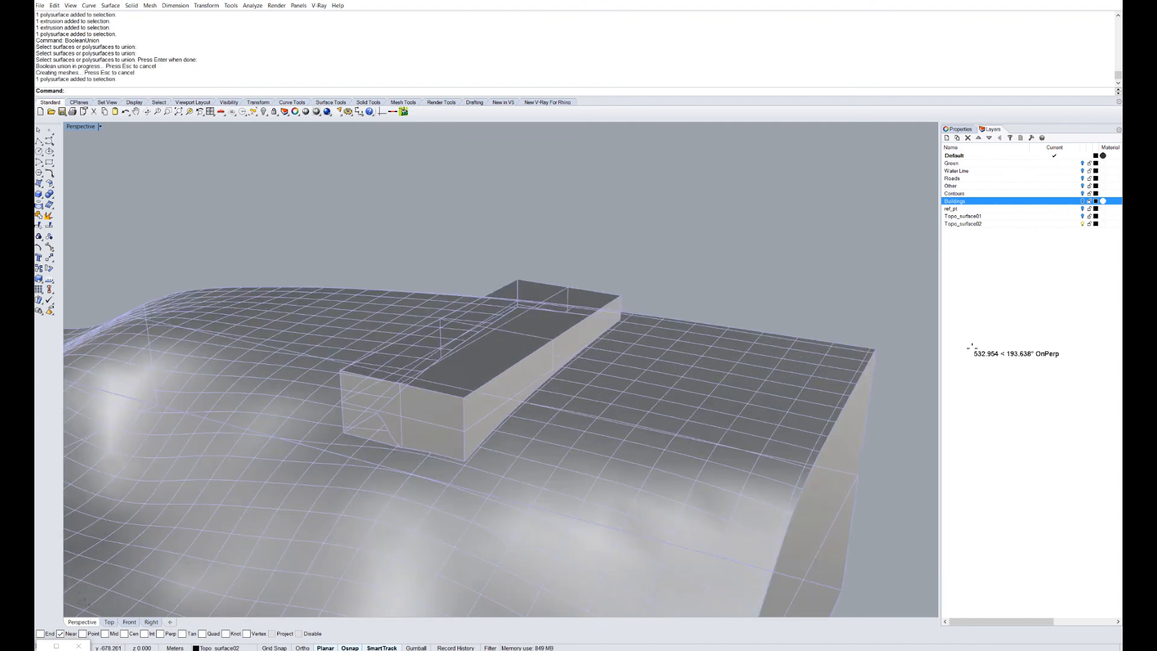
key(Escape)
right_drag(542, 409, 470, 398)
scroll(635, 357, up, 7)
scroll(844, 338, down, 7)
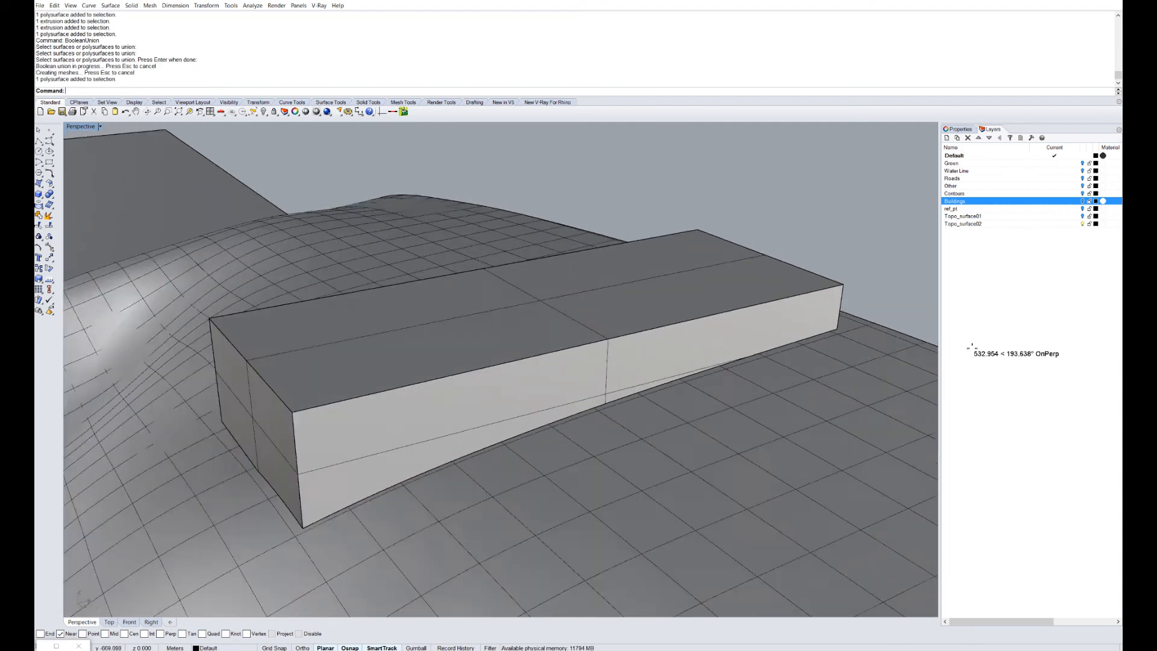
click(783, 385)
key(ctrl+z)
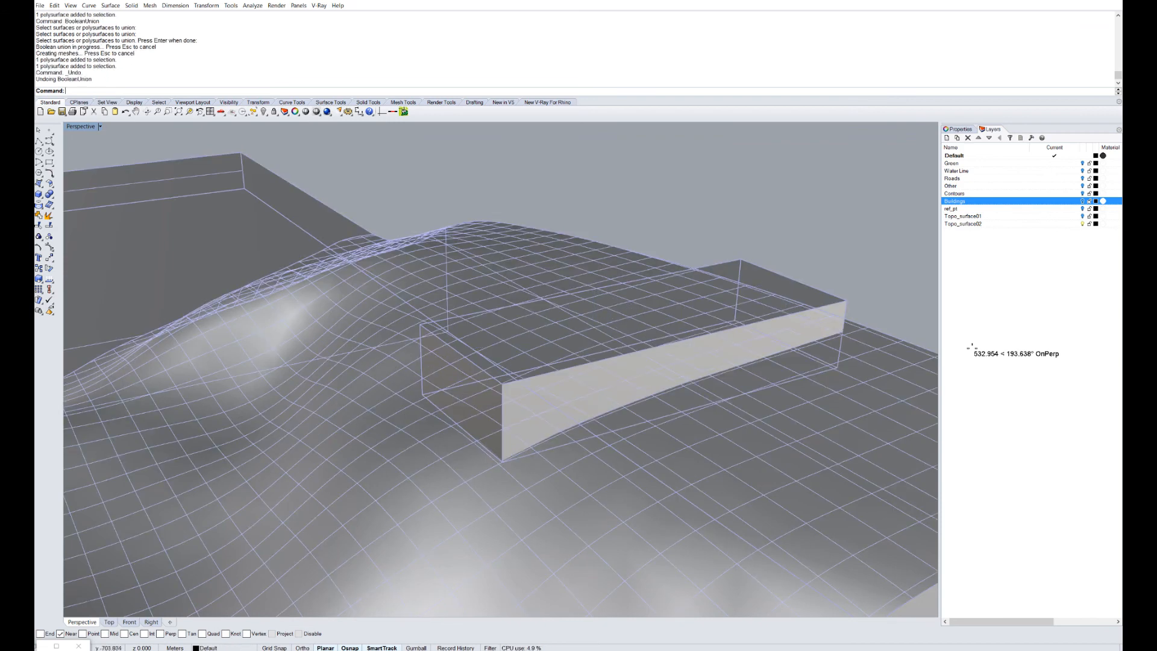
key(Escape)
Launch BooleanDifference from the Boo command suggestions.
scroll(542, 385, down, 5)
right_drag(458, 398, 711, 410)
text(BooleanUnion)
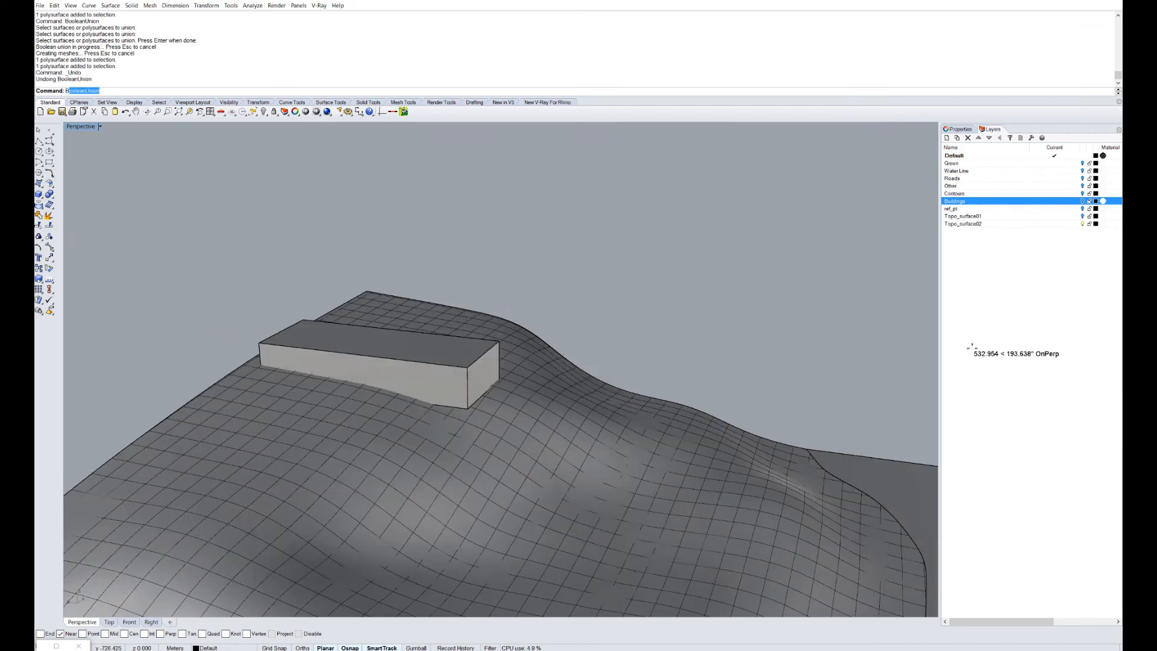
key(Down)
key(Down)
key(Down)
key(Down)
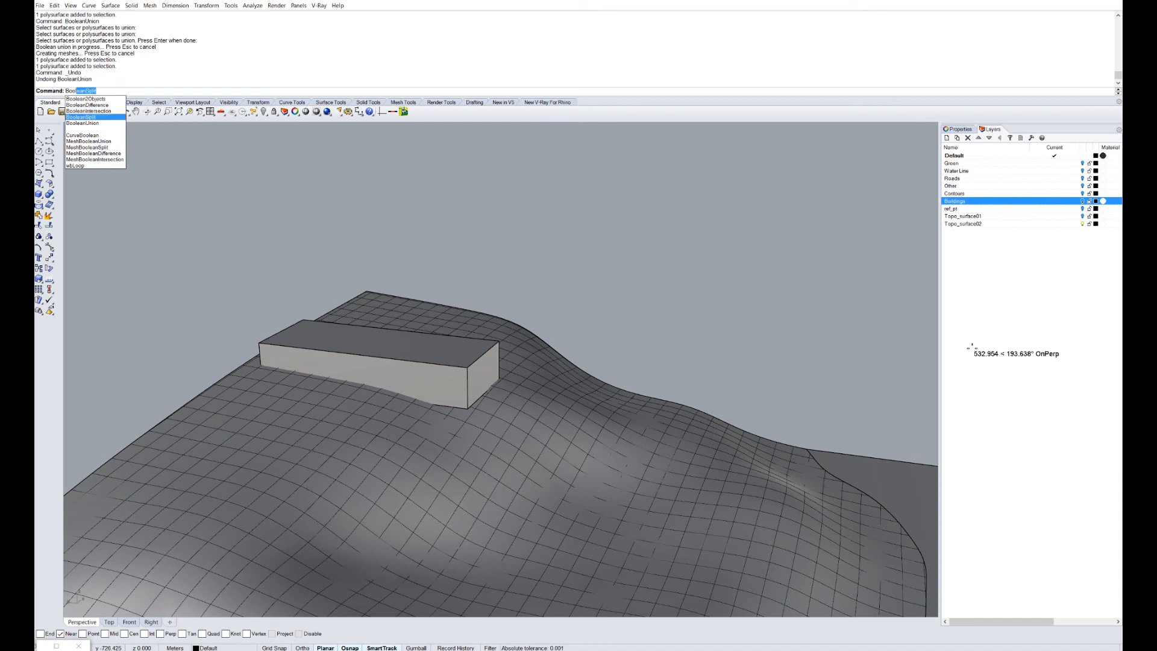
key(Up)
key(Up)
key(Return)
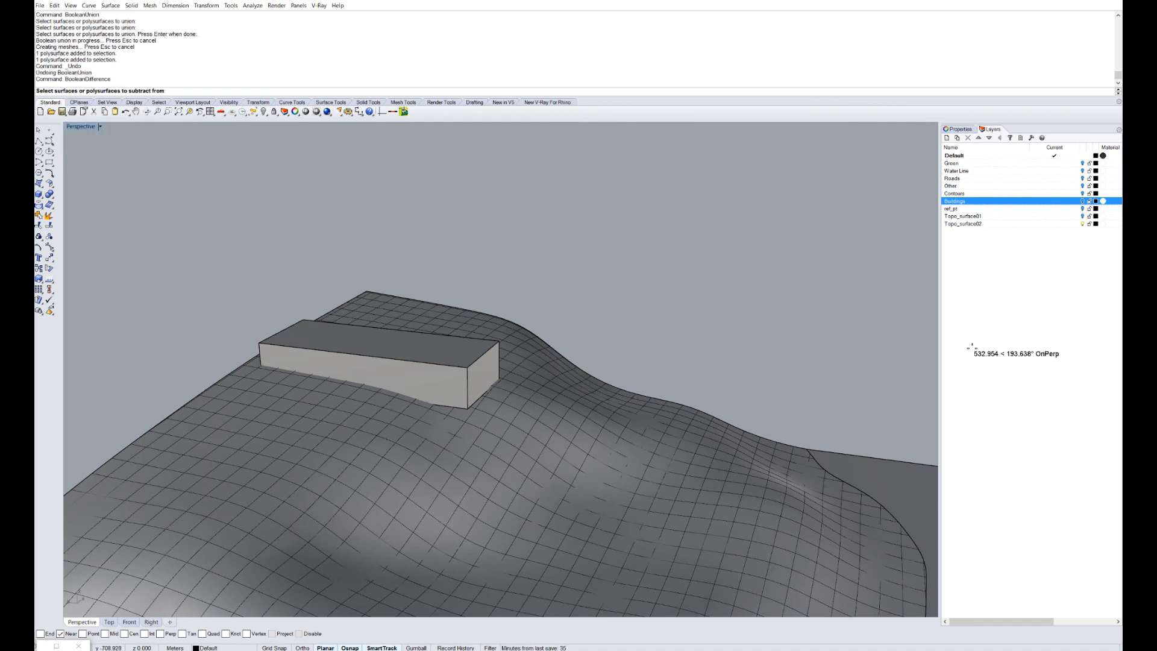
Subtract the building box from the terrain, picking terrain first and box as cutter.
click(433, 458)
key(Return)
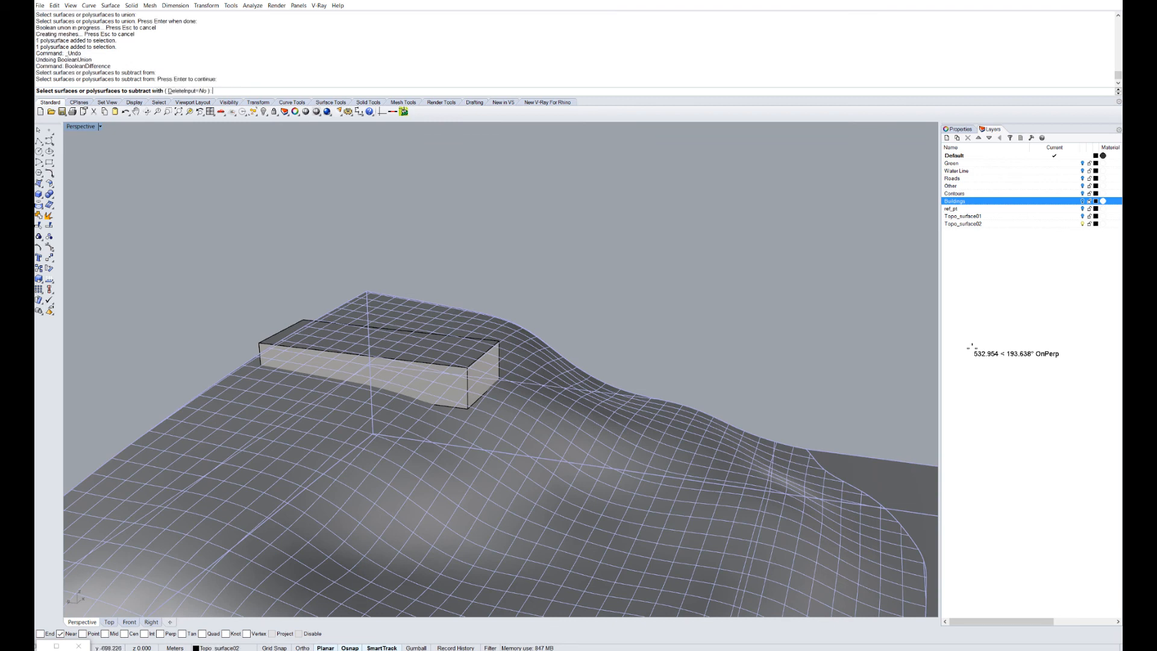
click(421, 371)
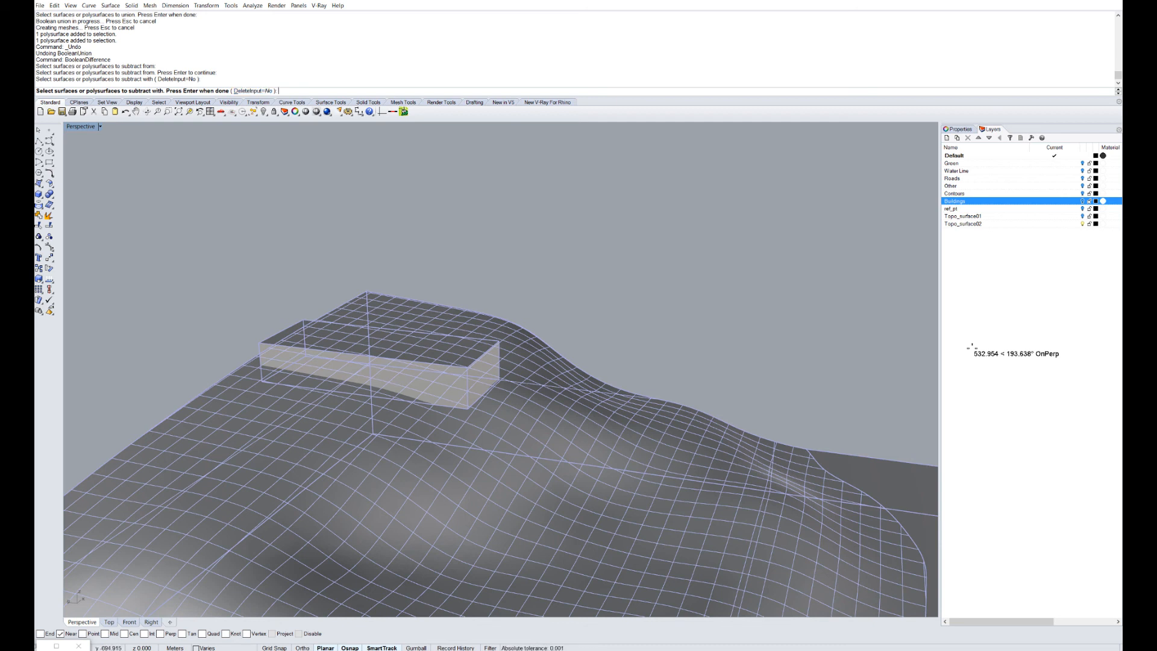
key(Return)
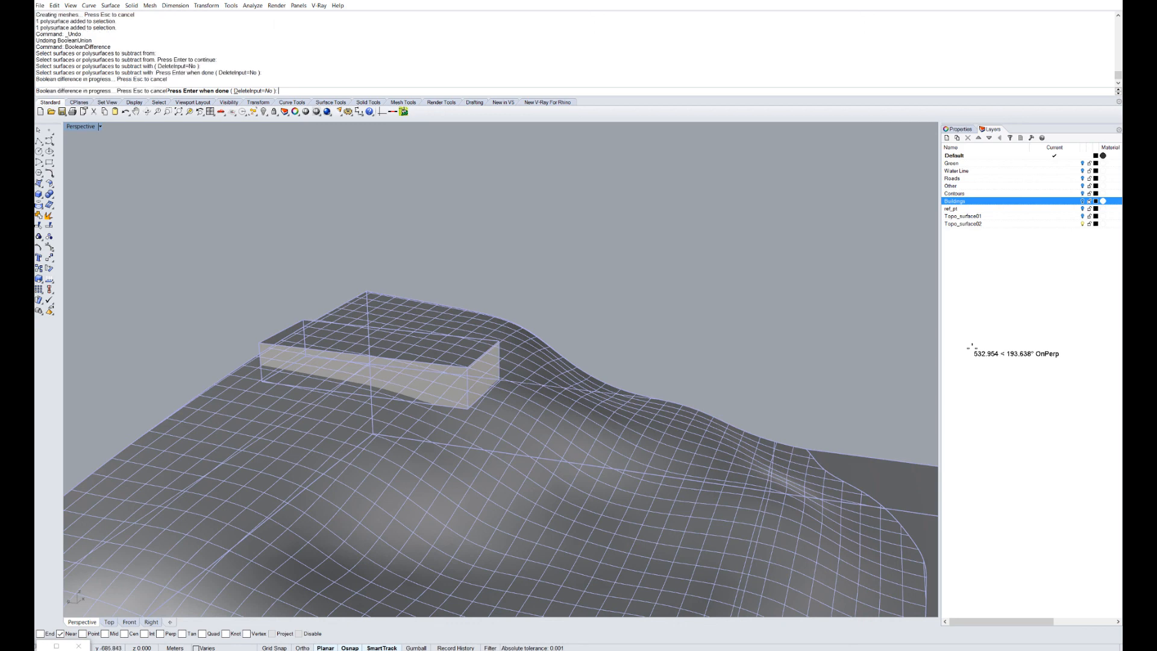
scroll(419, 368, up, 5)
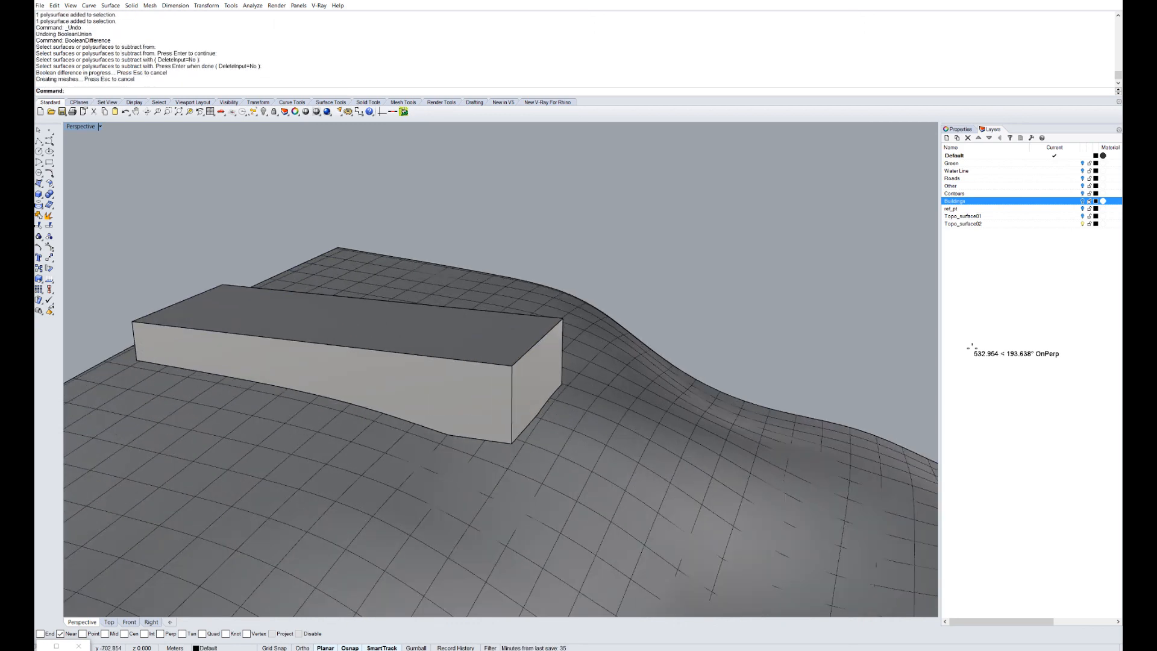
Hide the building box to reveal the pit, then return to the four-view layout.
click(603, 464)
right_drag(603, 464, 470, 445)
click(512, 389)
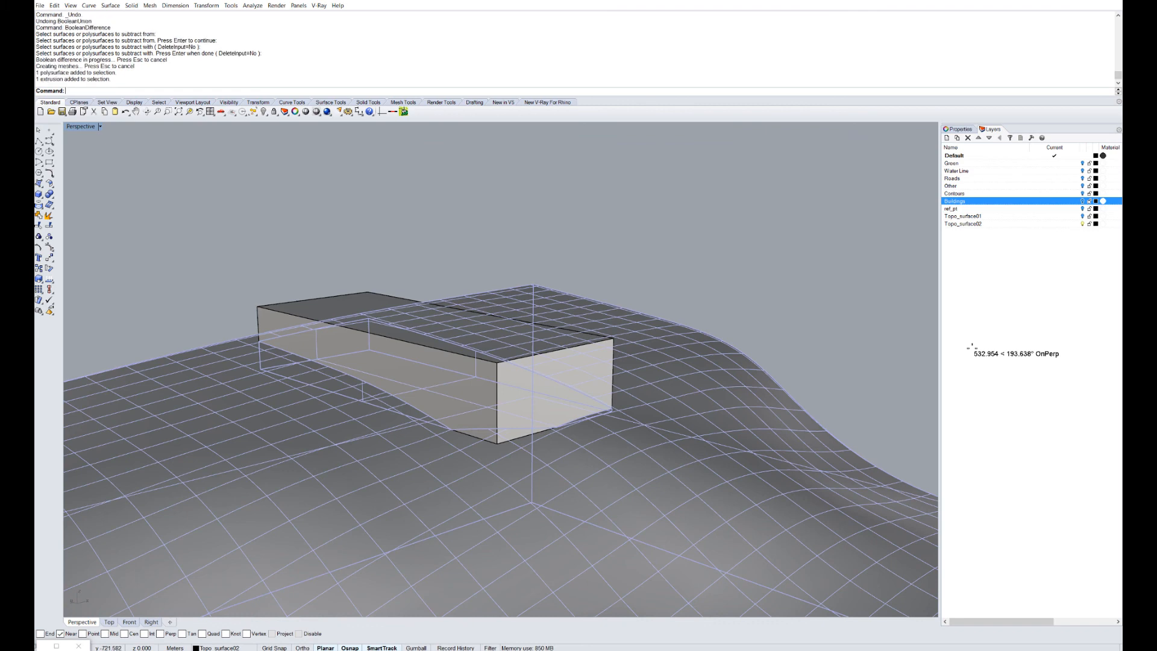
text(Hi)
key(Return)
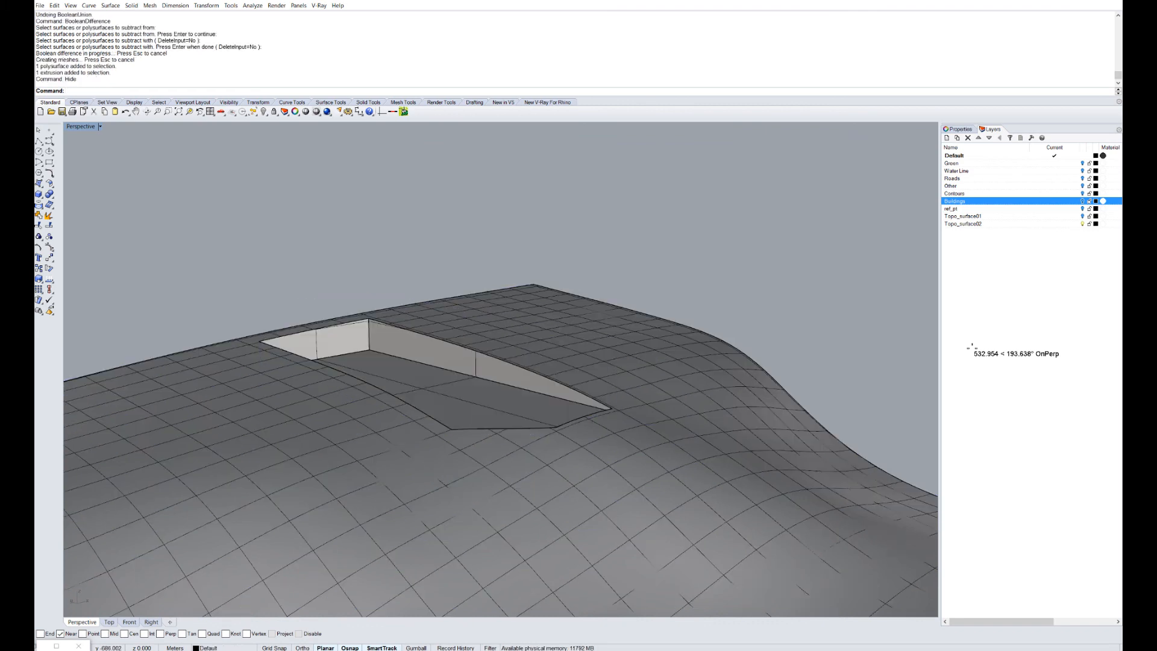
right_drag(530, 386, 337, 433)
right_drag(362, 302, 555, 259)
scroll(476, 301, down, 6)
double_click(80, 127)
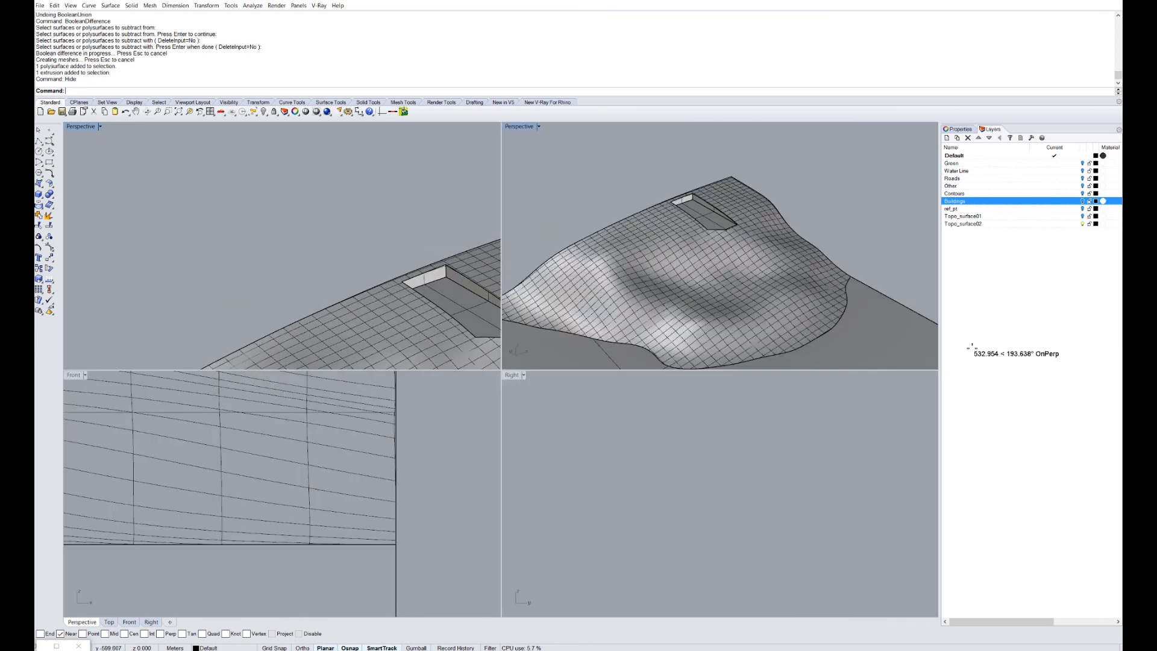
Cut a Section through the terrain in Top view along a vertical line.
click(265, 238)
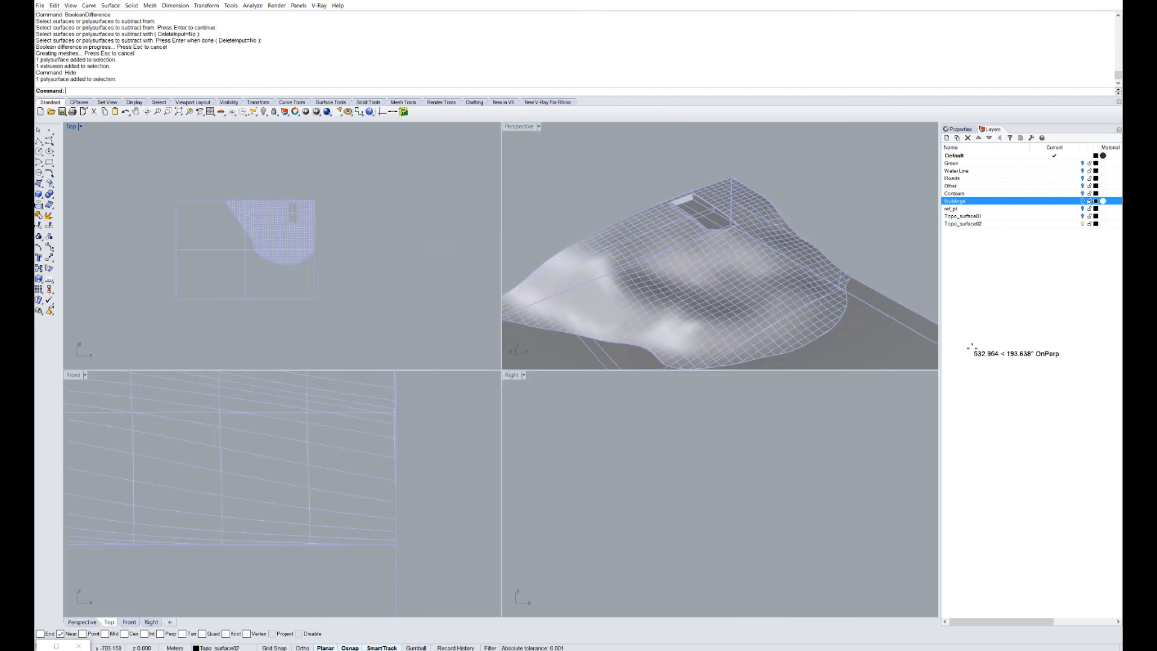
text(Section)
key(Return)
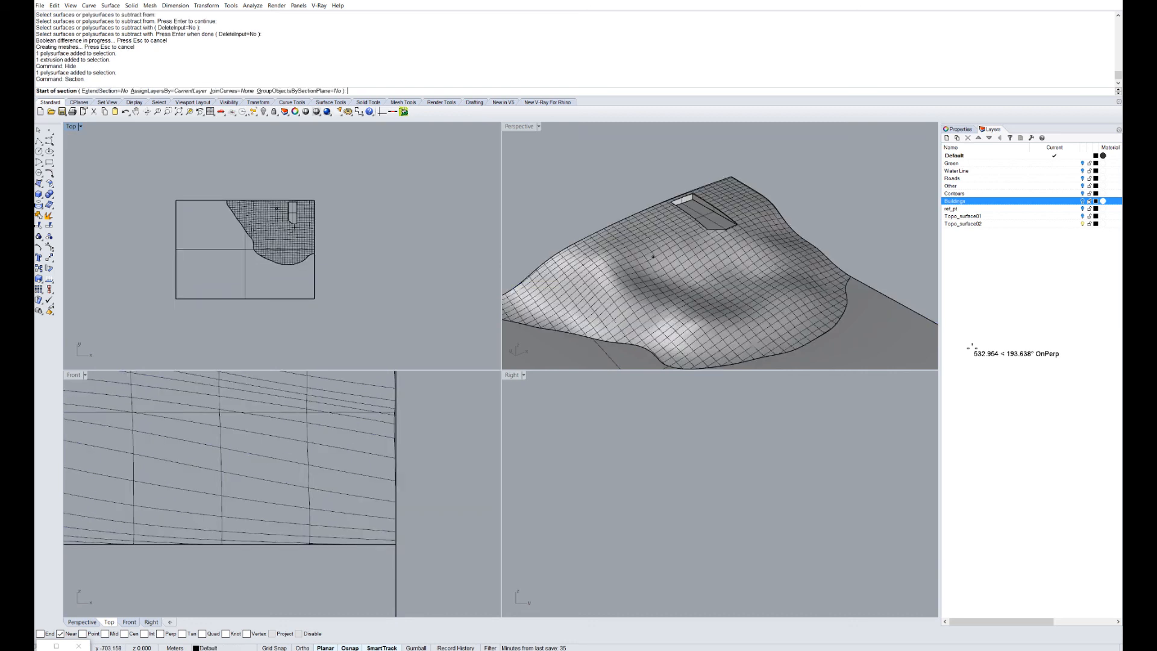
scroll(313, 183, up, 6)
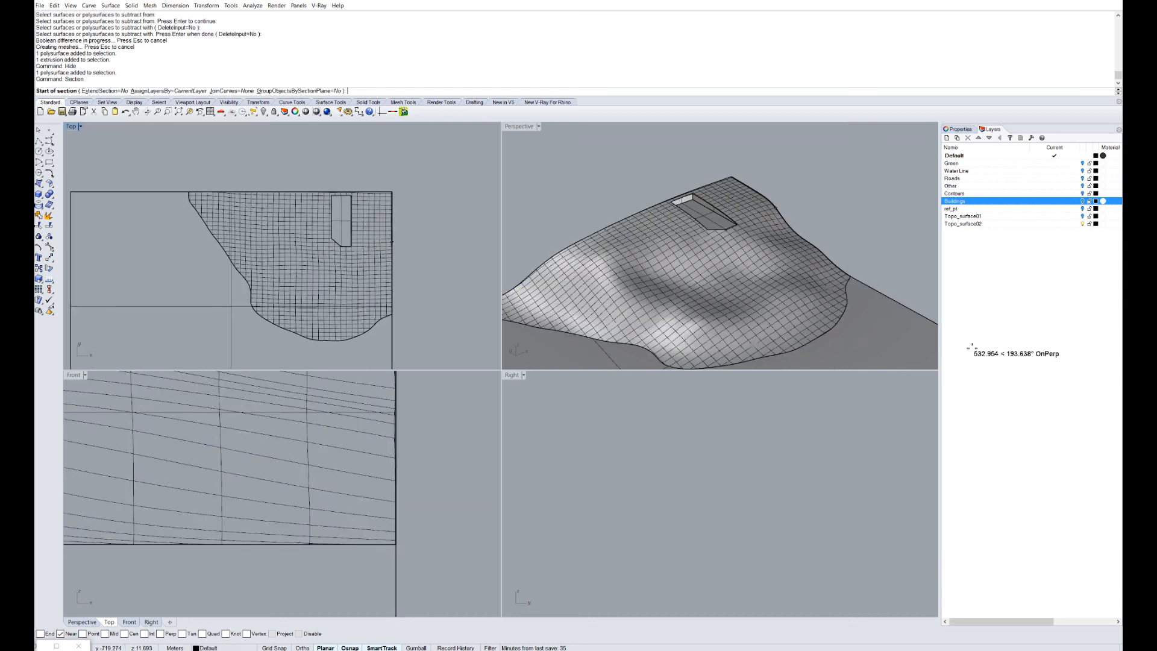
click(341, 171)
scroll(341, 172, down, 6)
click(340, 327)
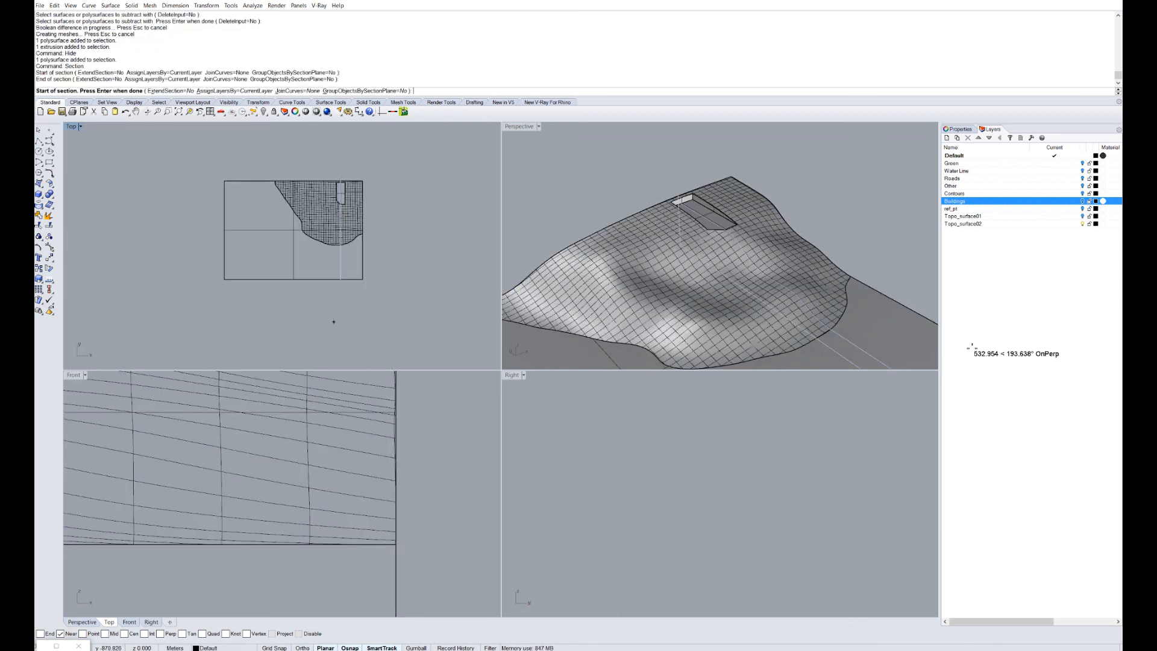
scroll(616, 196, down, 5)
scroll(616, 196, down, 3)
key(Return)
Move the eight section curves aside, delete them, and maximize the Perspective view.
drag(343, 262, 426, 326)
scroll(788, 210, up, 8)
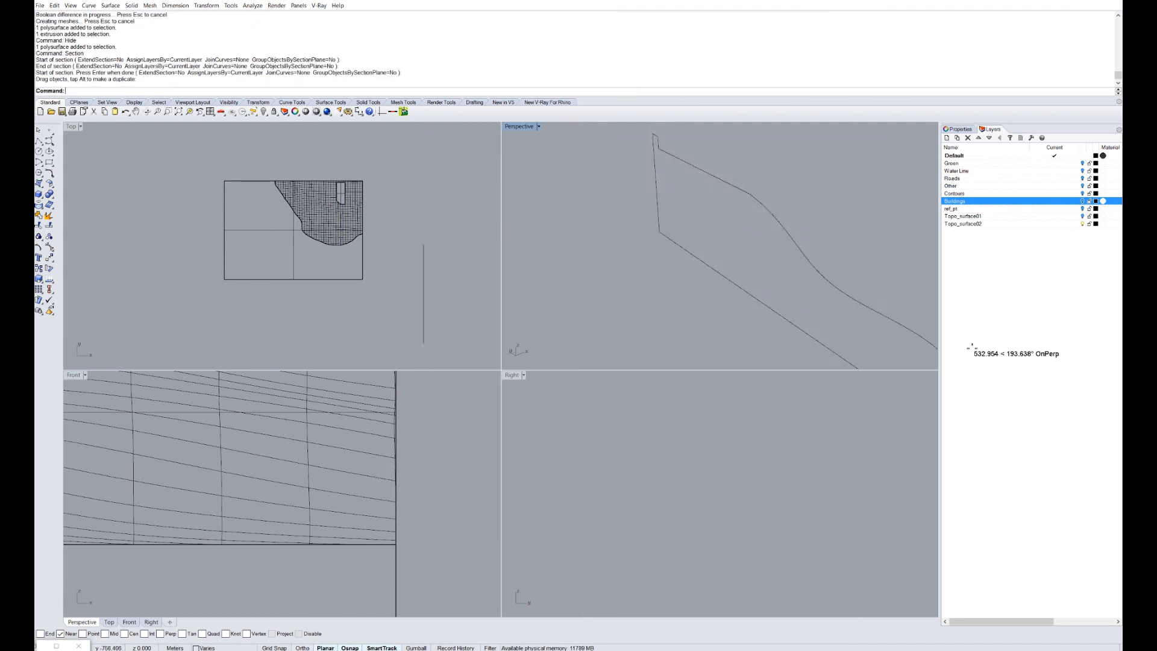
scroll(719, 246, down, 8)
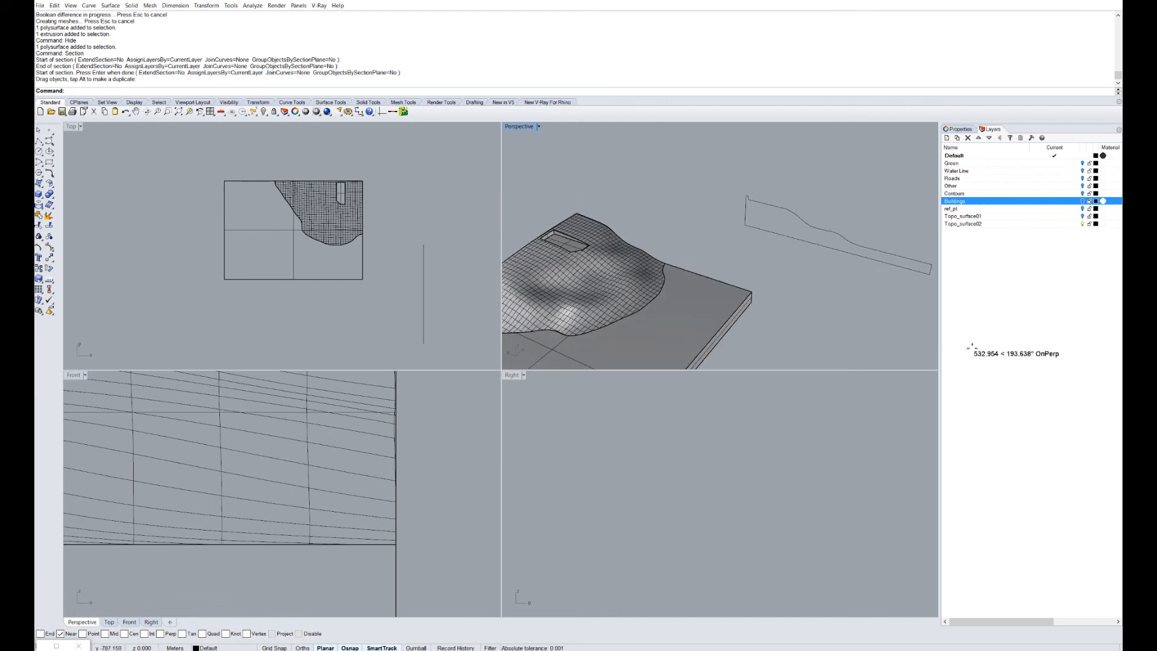
scroll(711, 220, down, 4)
right_drag(711, 220, 681, 206)
drag(714, 174, 891, 333)
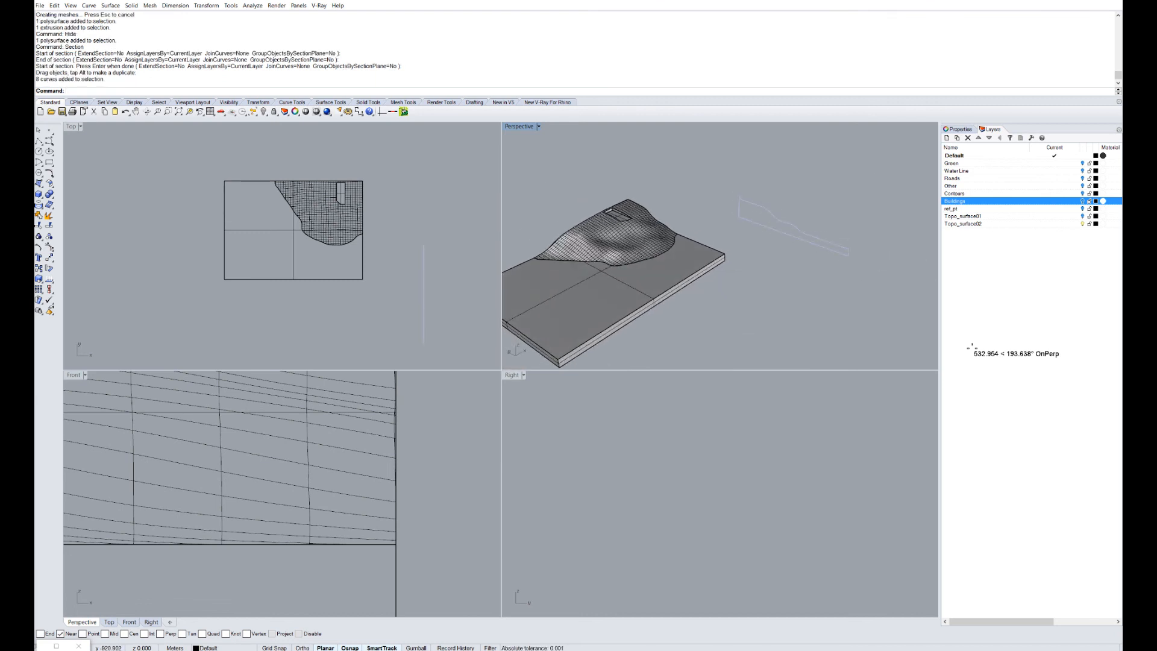
key(Delete)
double_click(519, 127)
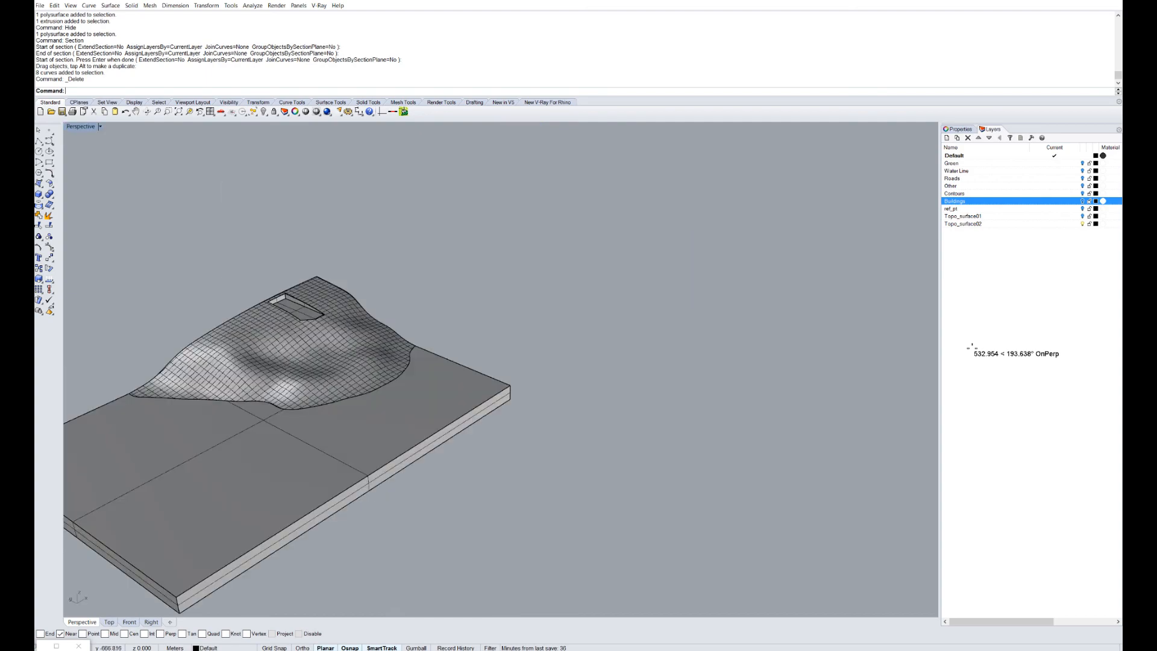
Orbit and zoom the Perspective view around the terrain pit and base slab.
scroll(265, 294, up, 7)
right_drag(392, 319, 335, 293)
scroll(335, 292, up, 4)
scroll(500, 371, down, 6)
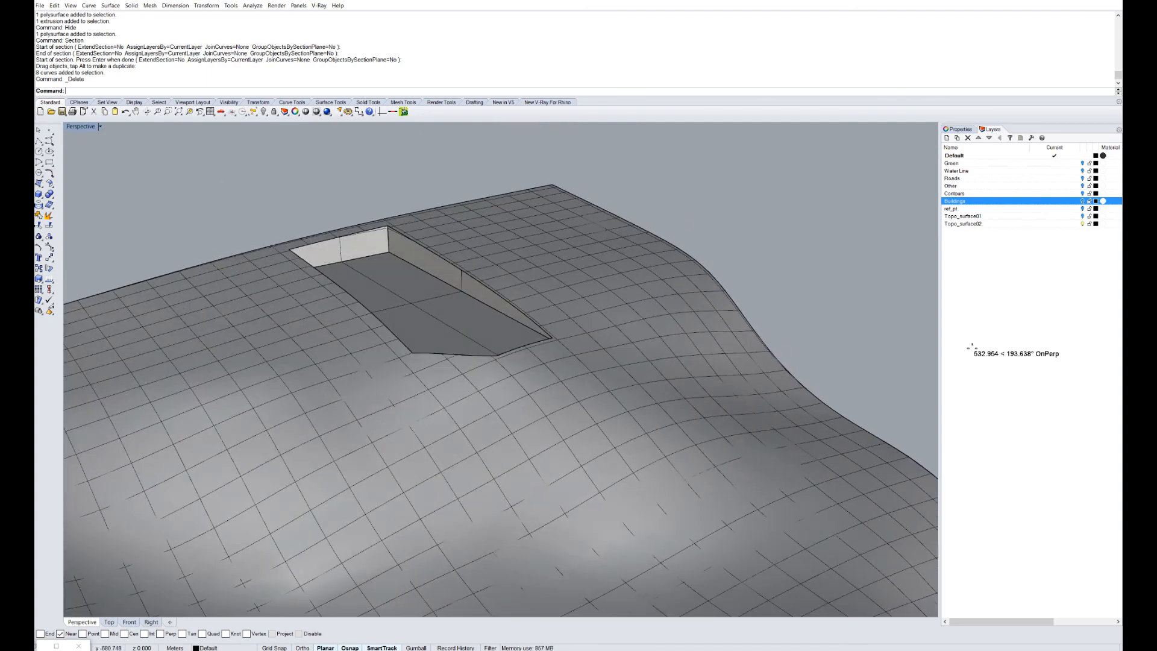
scroll(500, 370, up, 5)
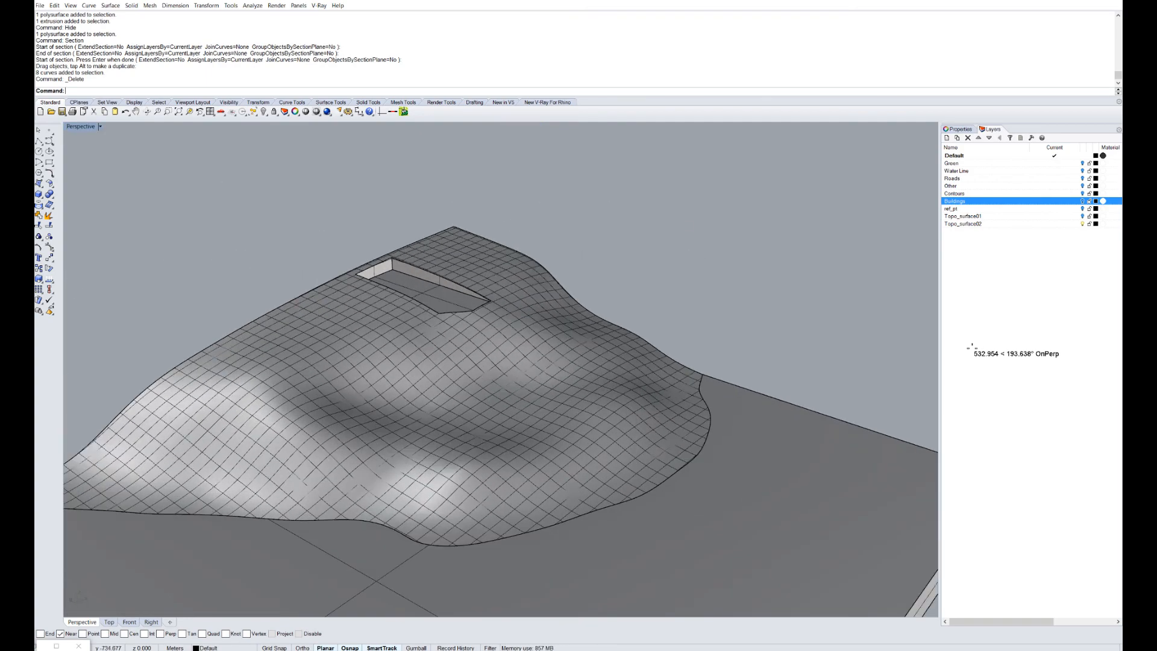
right_drag(500, 370, 443, 367)
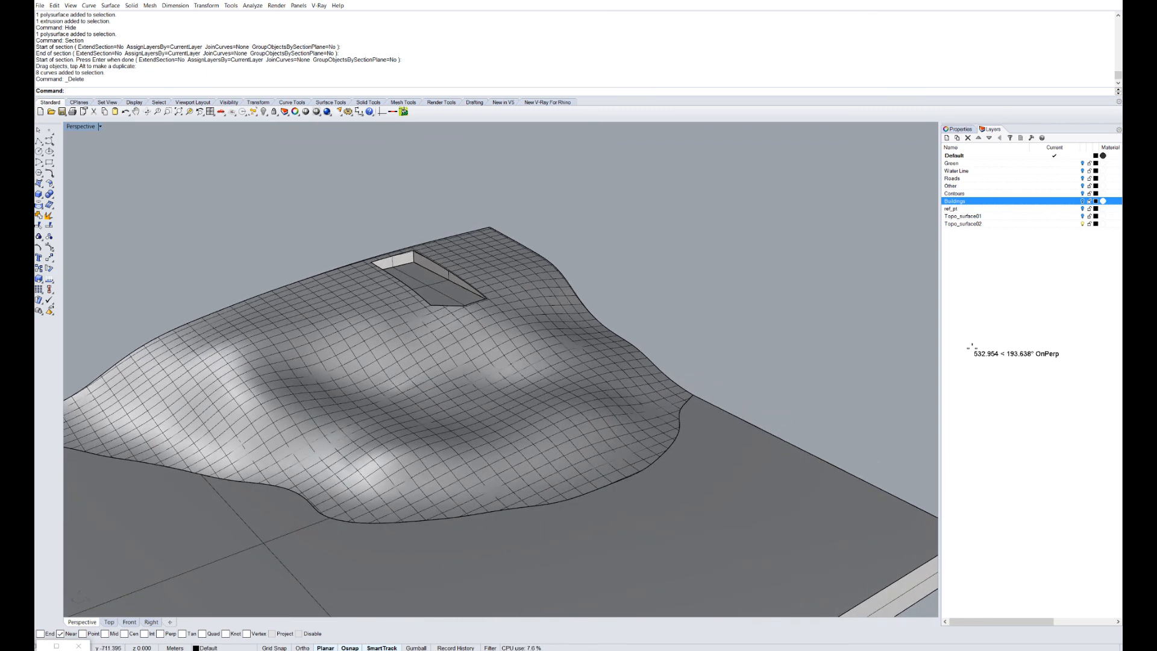
scroll(500, 370, up, 4)
right_drag(500, 371, 283, 368)
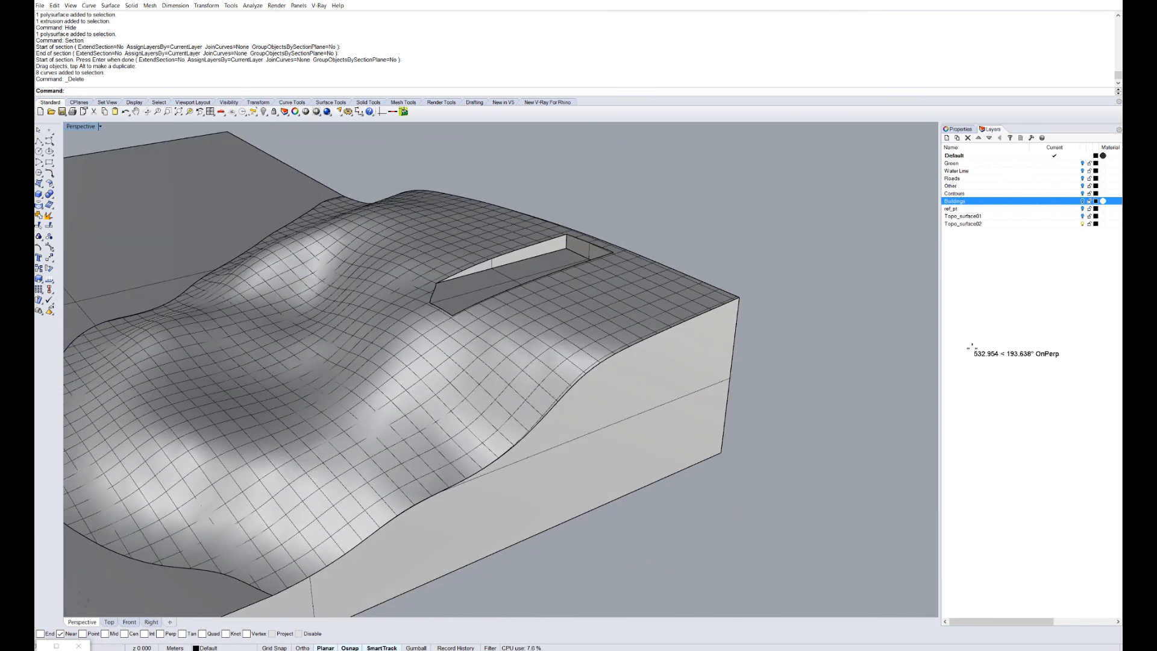
scroll(500, 370, down, 6)
right_drag(500, 370, 630, 392)
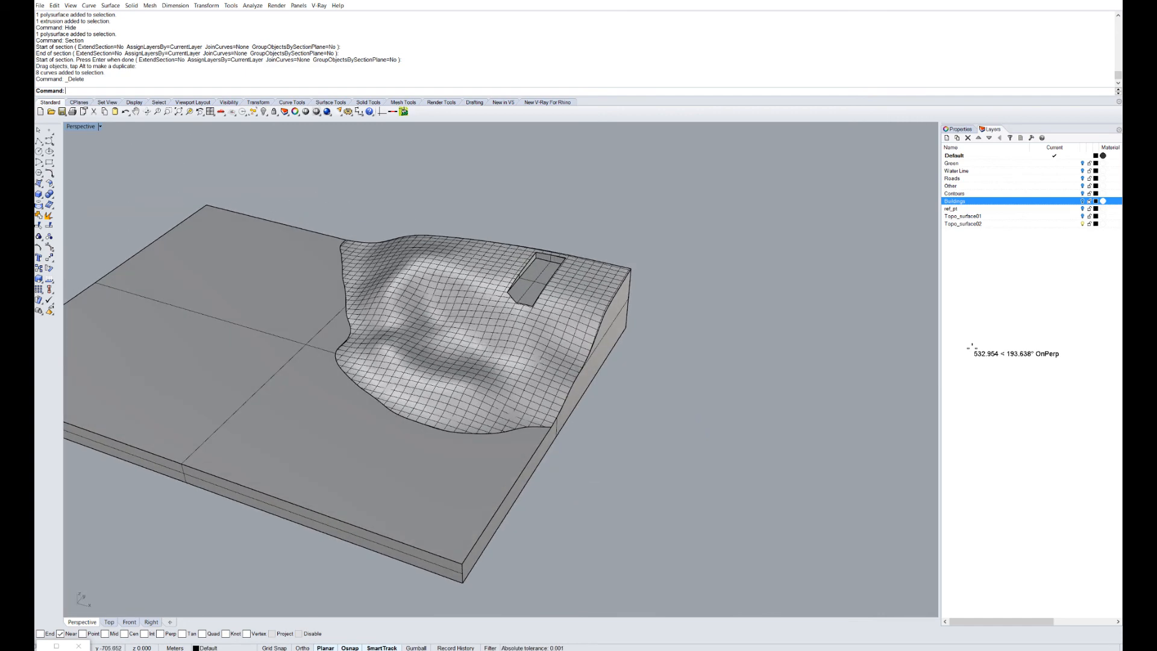
Undo back to before the hide so the building box sits in its pit again.
key(ctrl+z)
key(ctrl+z)
key(ctrl+z)
key(ctrl+z)
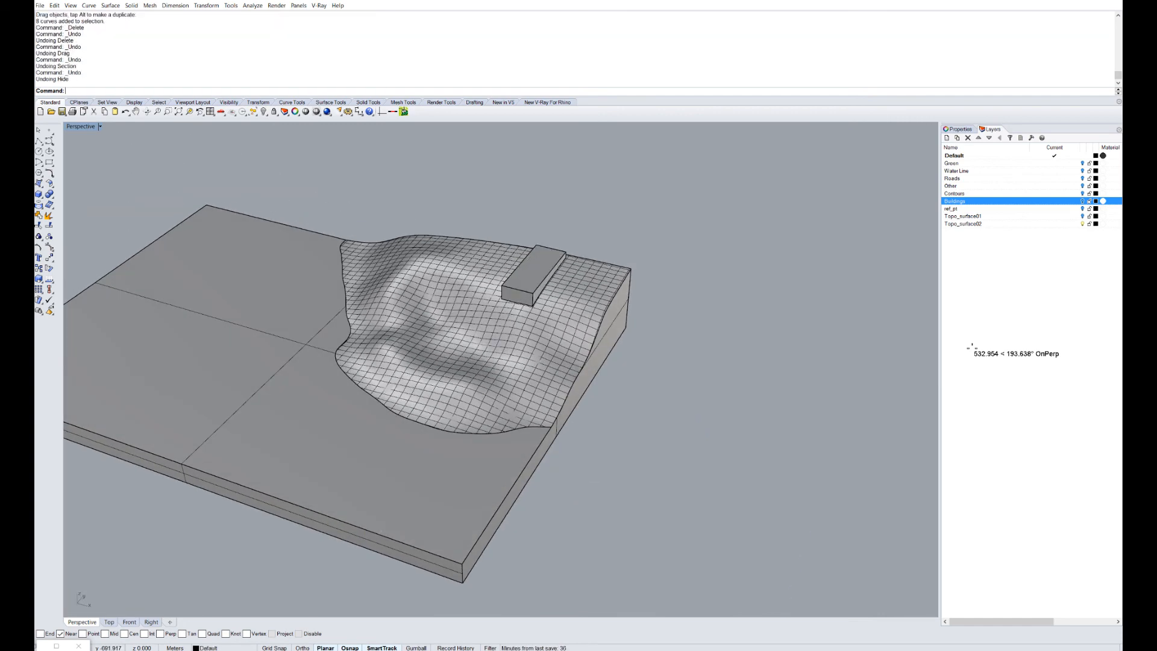
click(500, 371)
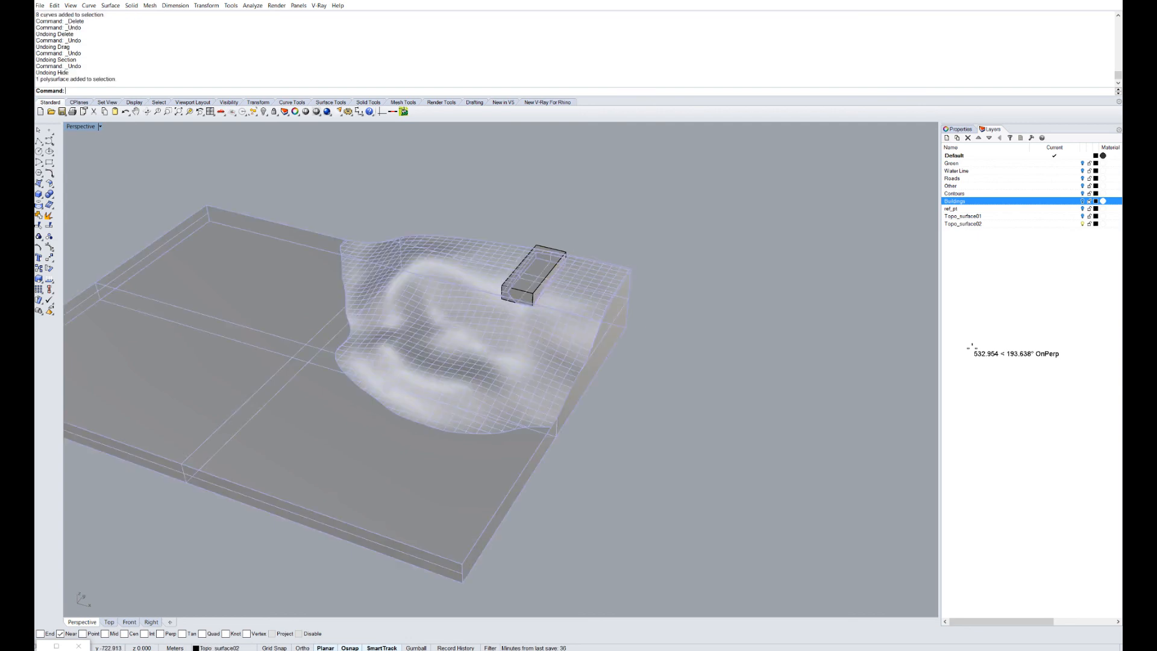
key(Escape)
right_drag(500, 371, 740, 364)
scroll(500, 371, down, 4)
scroll(534, 521, up, 2)
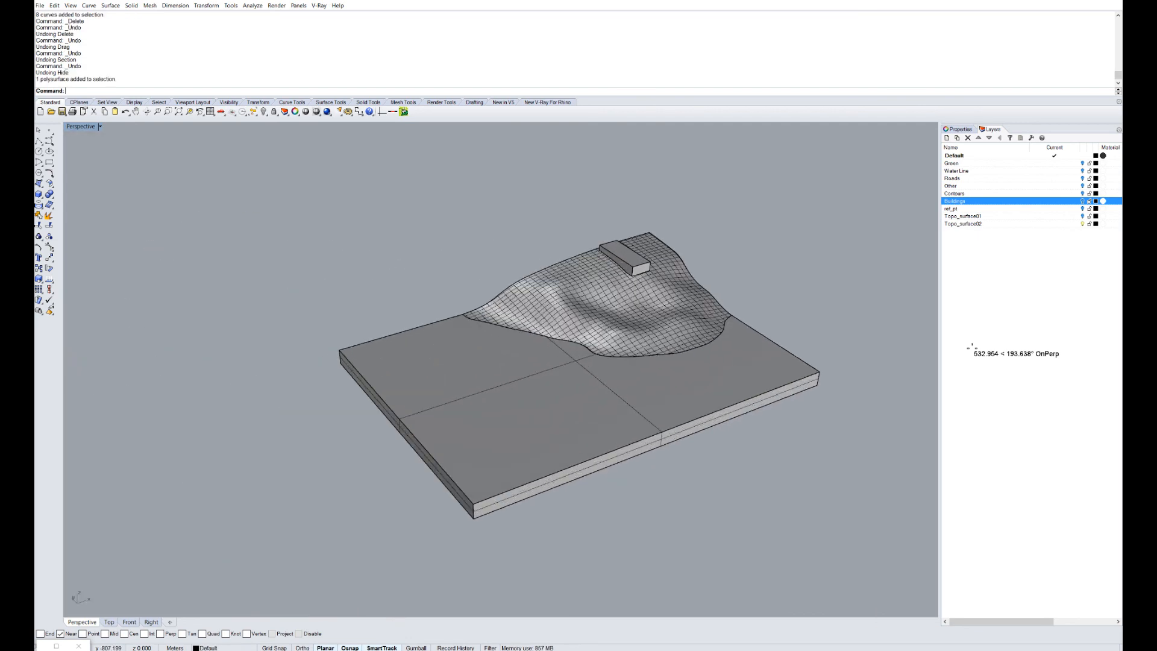
scroll(533, 406, up, 2)
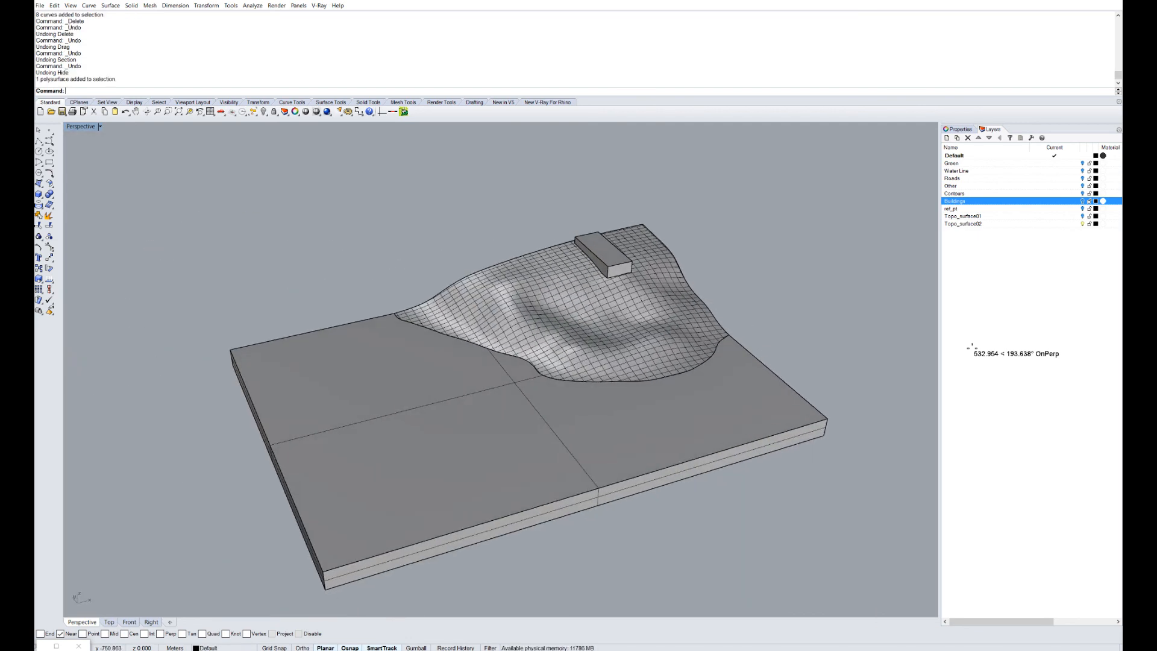
right_drag(503, 369, 560, 368)
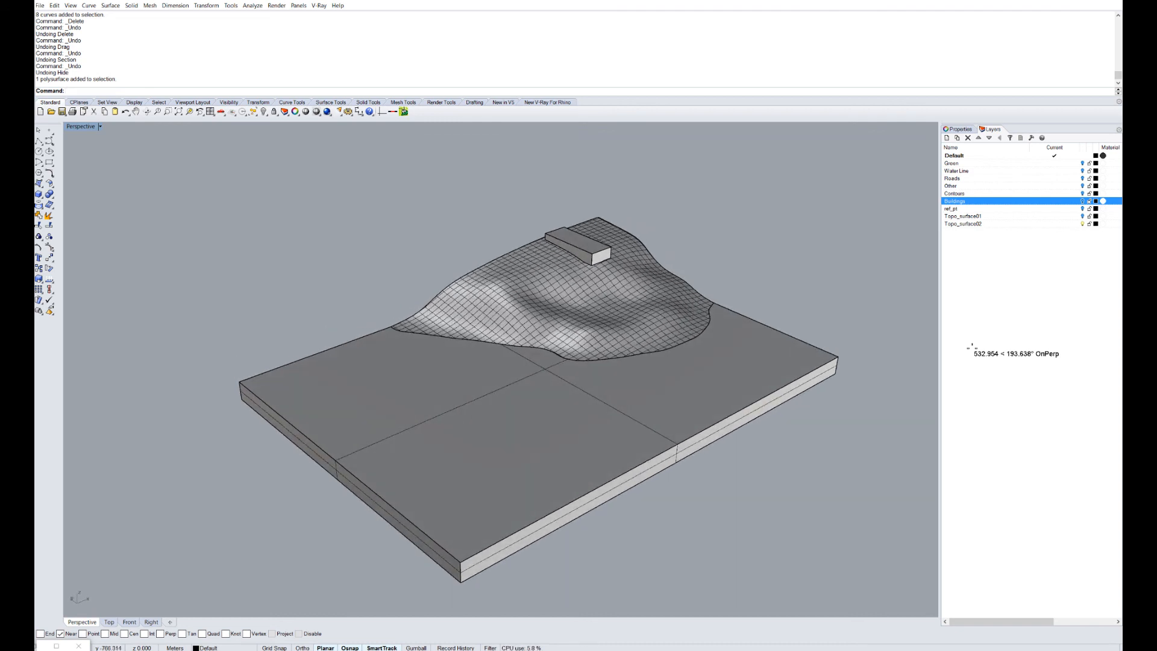
Contour the terrain block from the slab's front corner, Ortho direction, 5.000 spacing.
text(Contou)
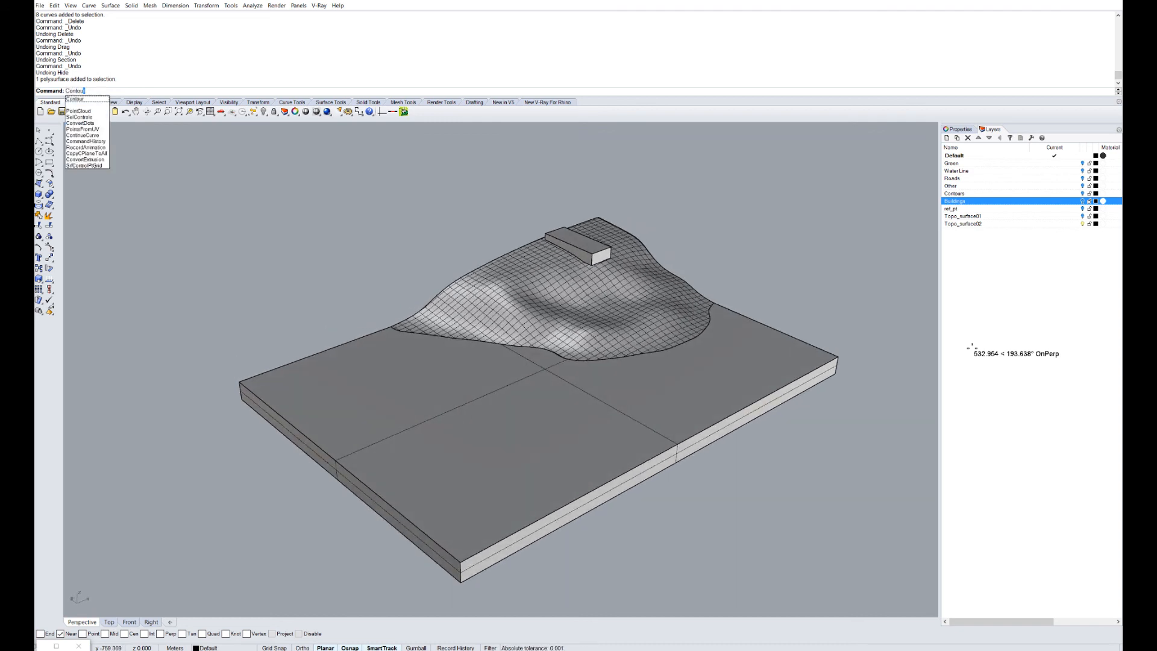
key(Return)
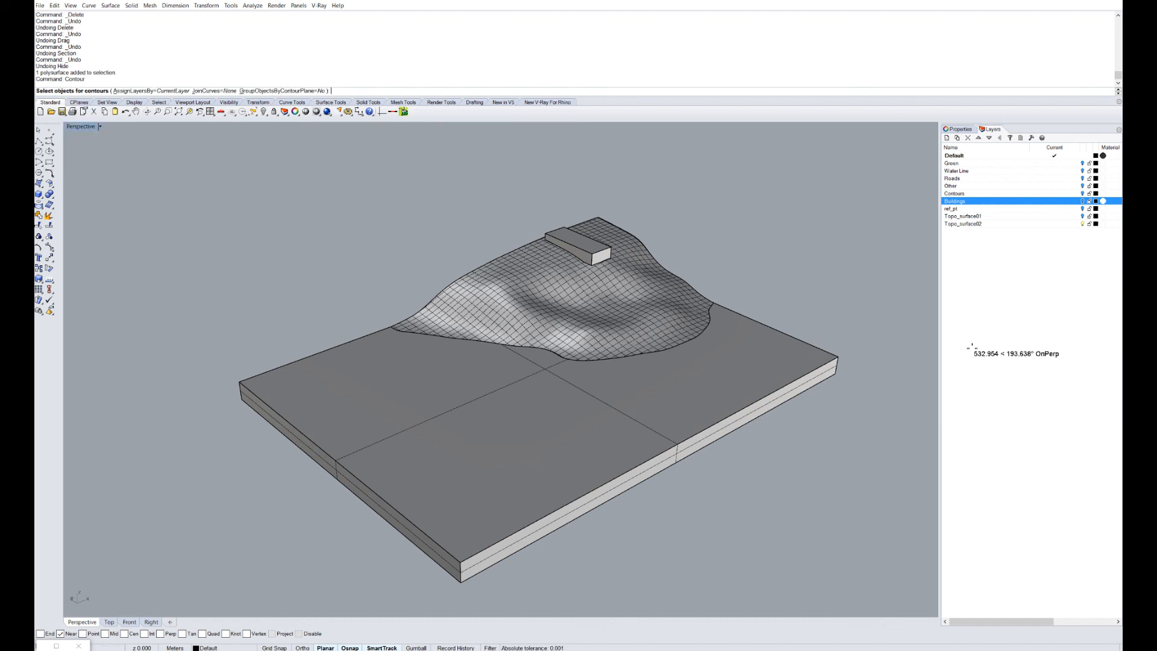
key(Escape)
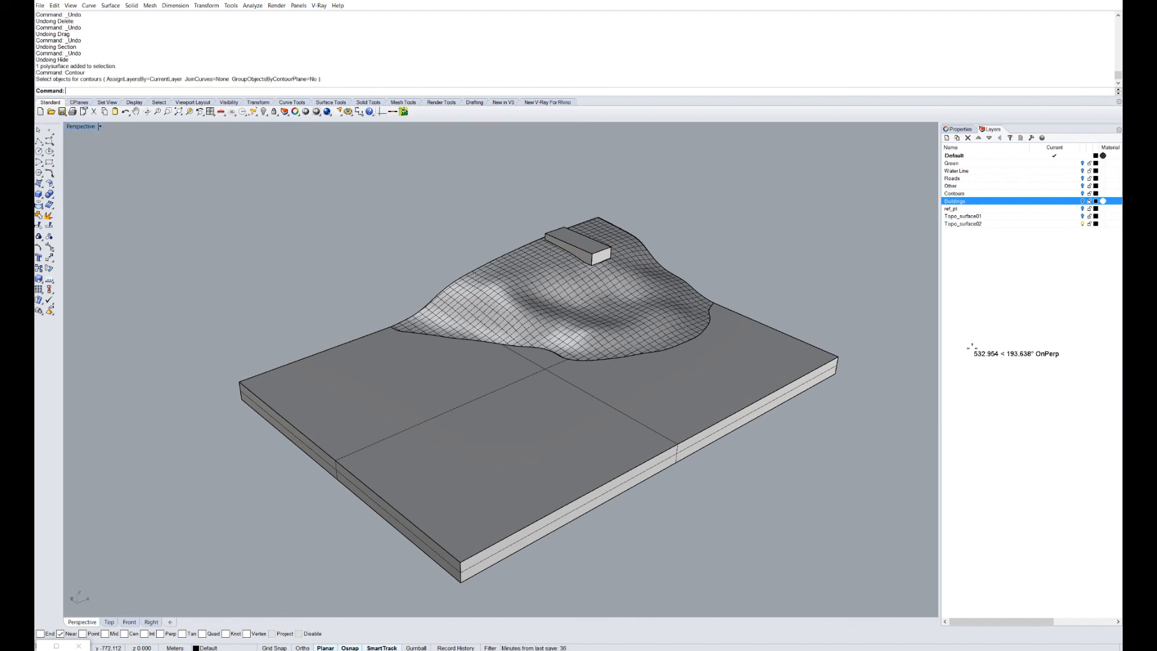
key(Return)
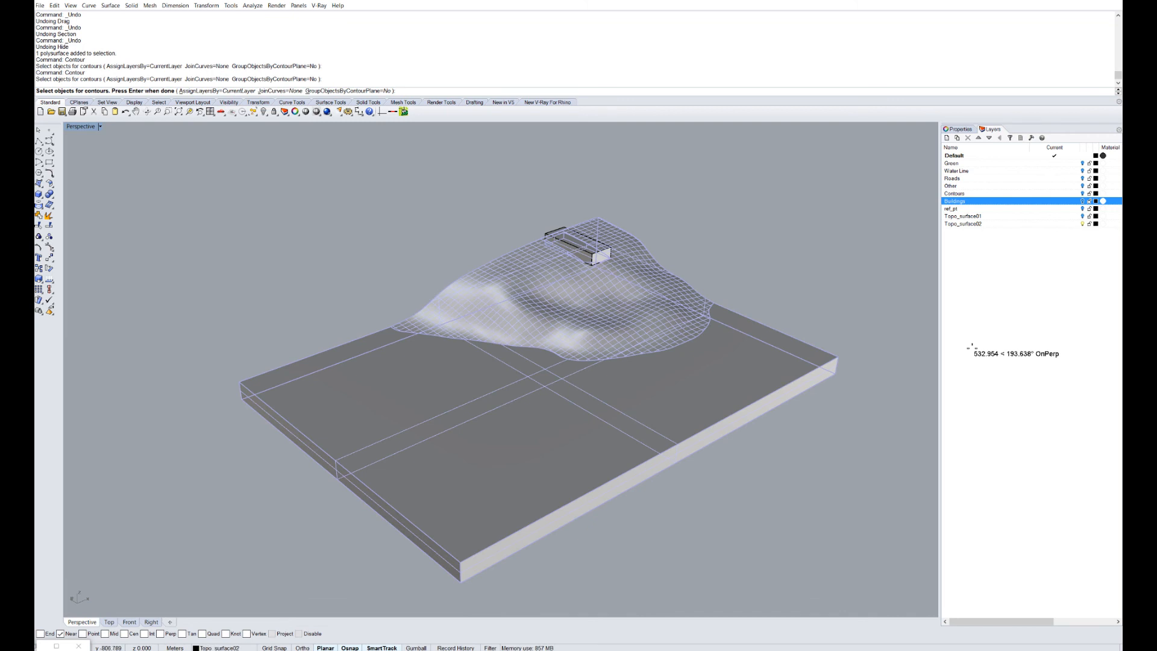
key(Return)
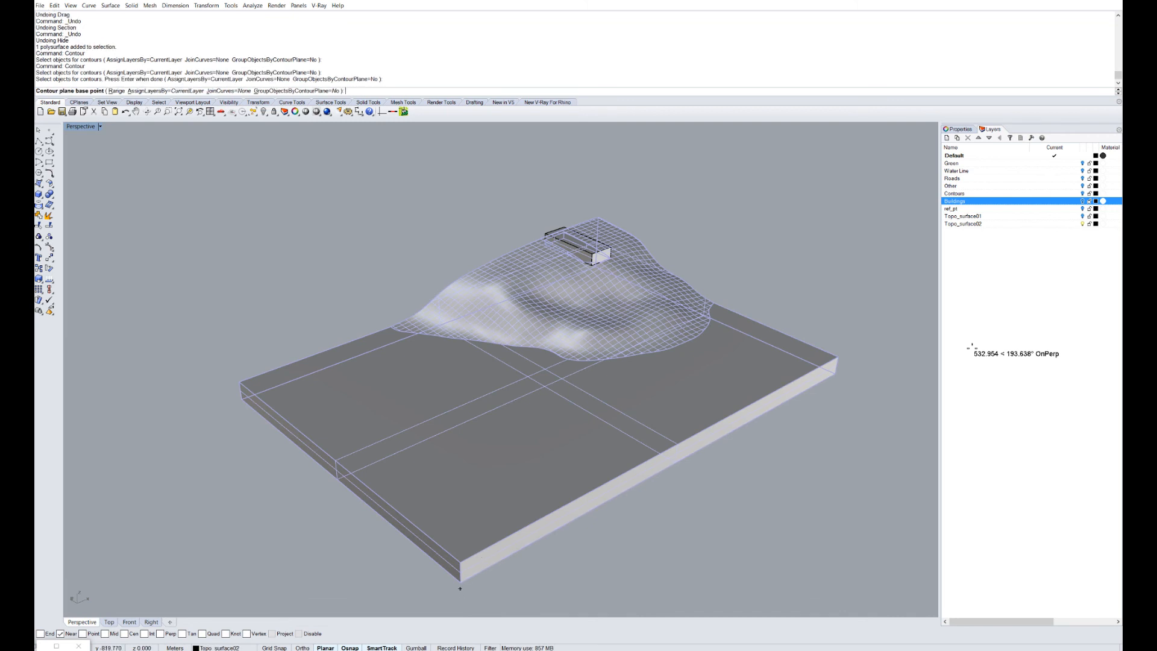
click(460, 581)
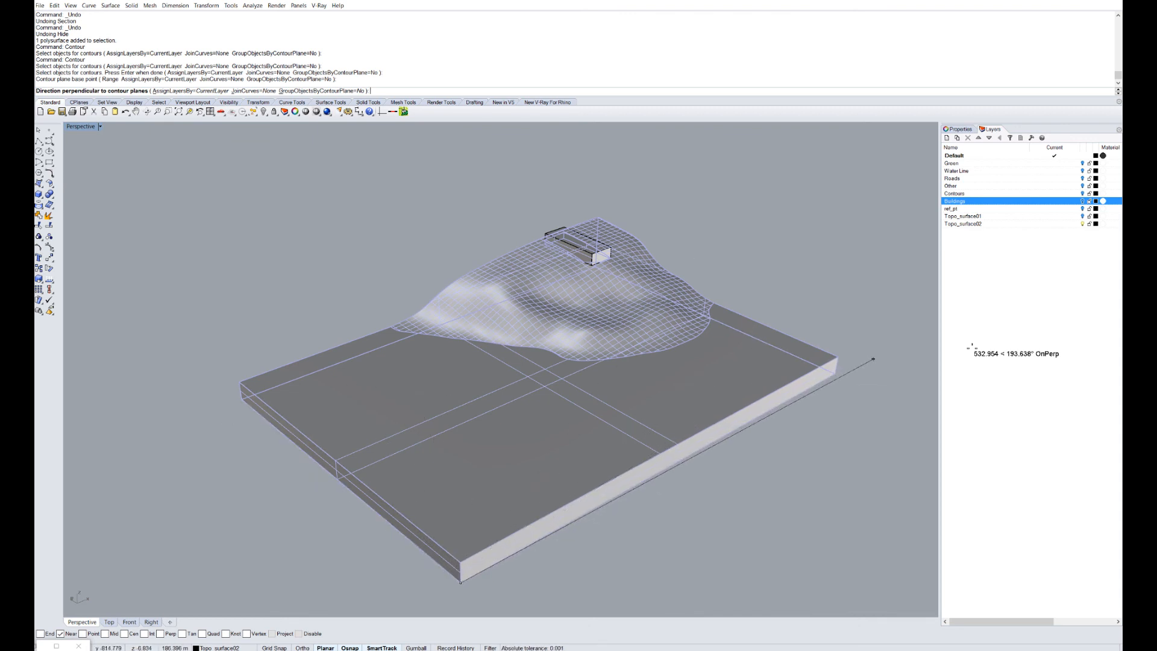
key(F8)
click(885, 345)
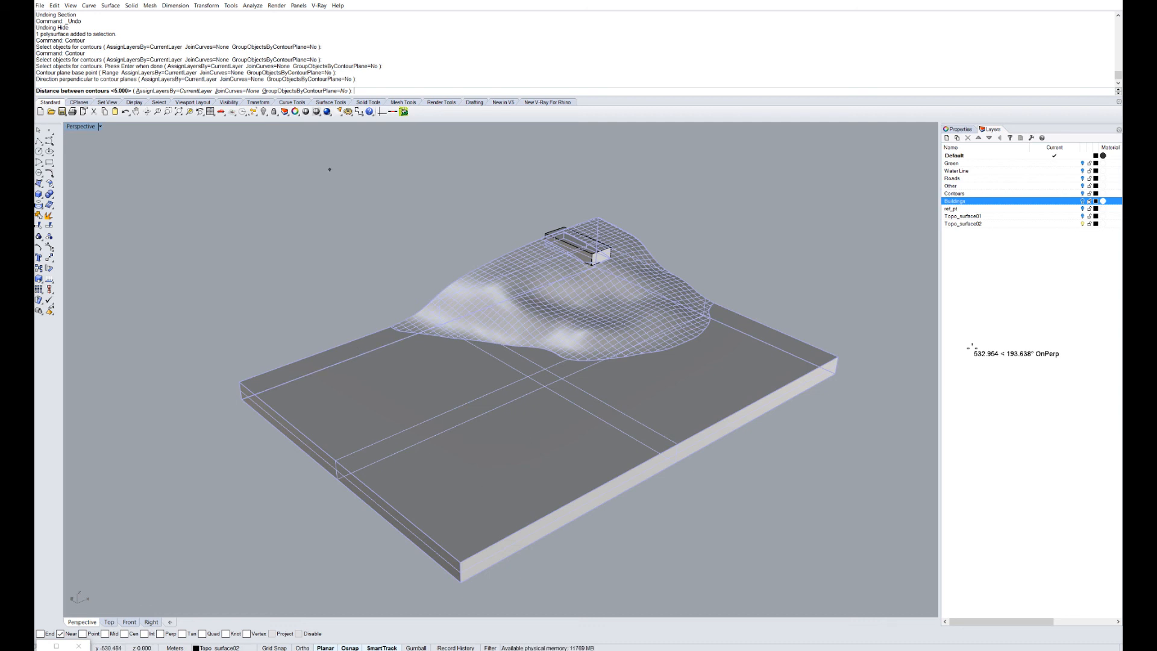
key(Return)
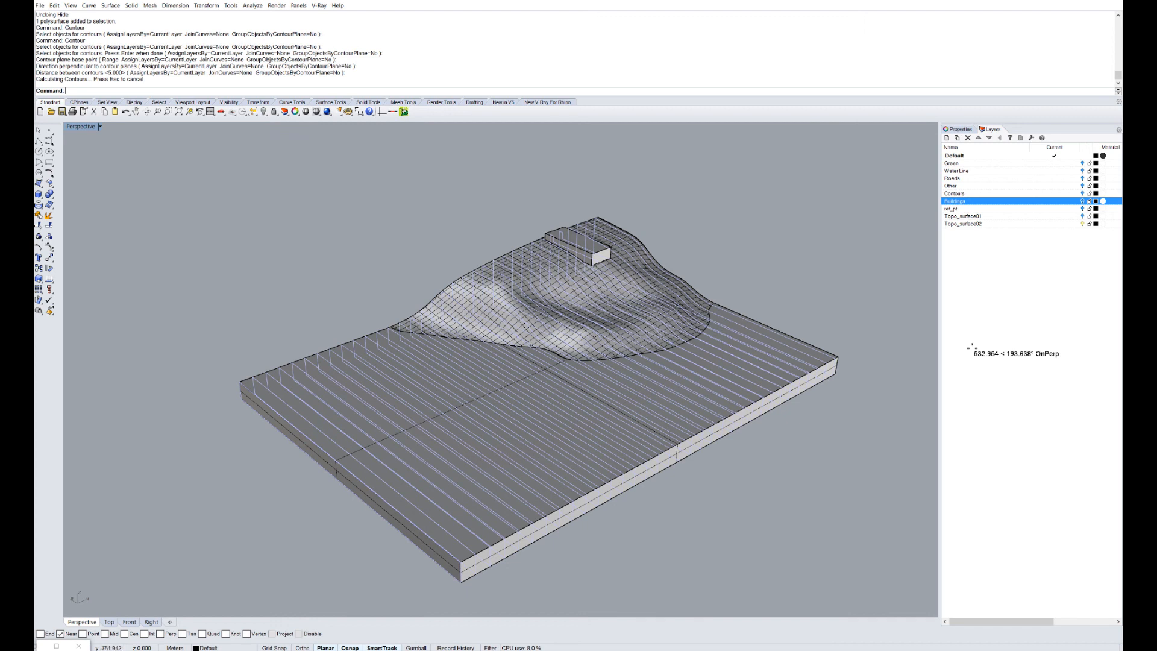
Undo those contours and redo them on the terrain with a straight-up direction.
key(ctrl+z)
key(Return)
click(468, 568)
key(Return)
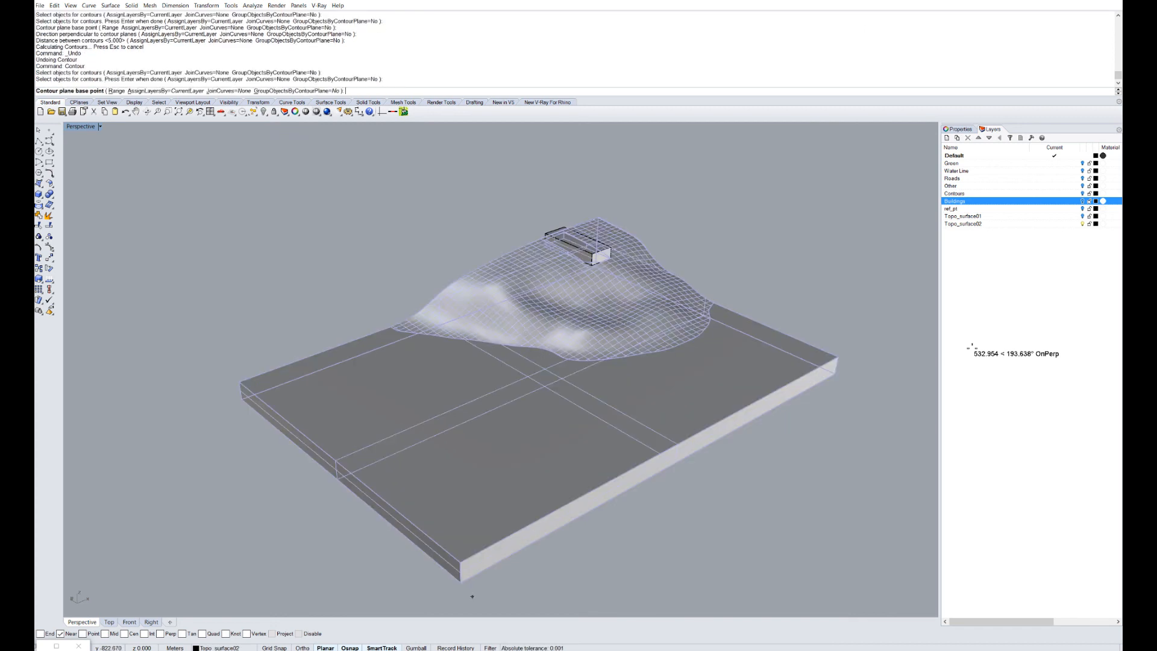
click(460, 582)
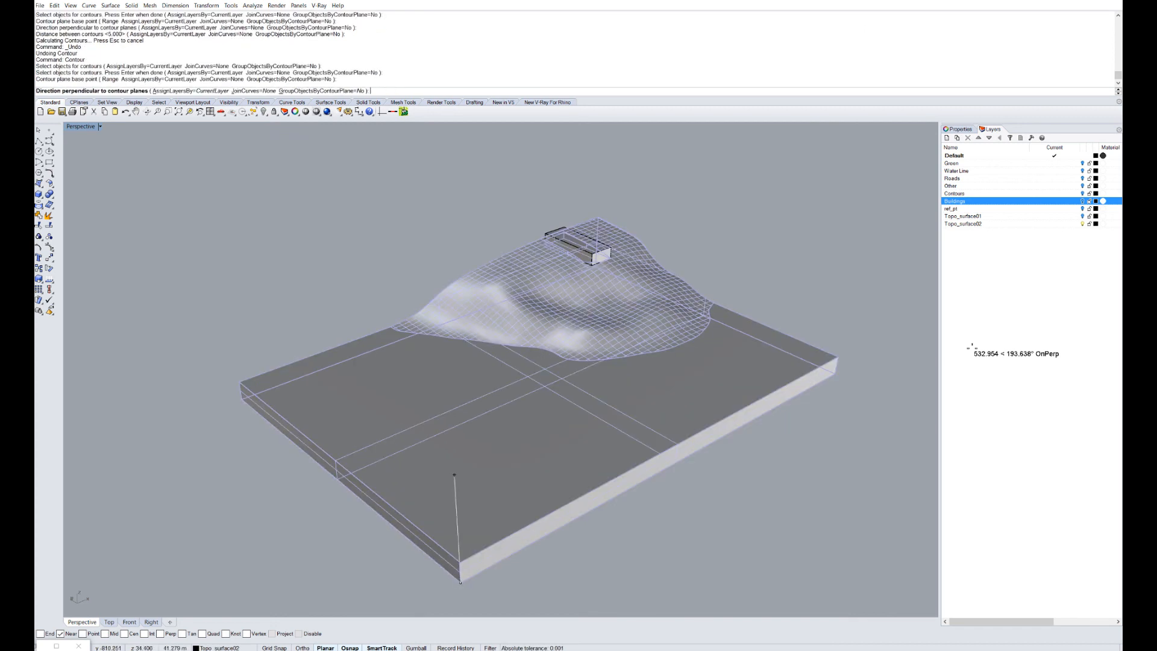
click(440, 96)
key(Return)
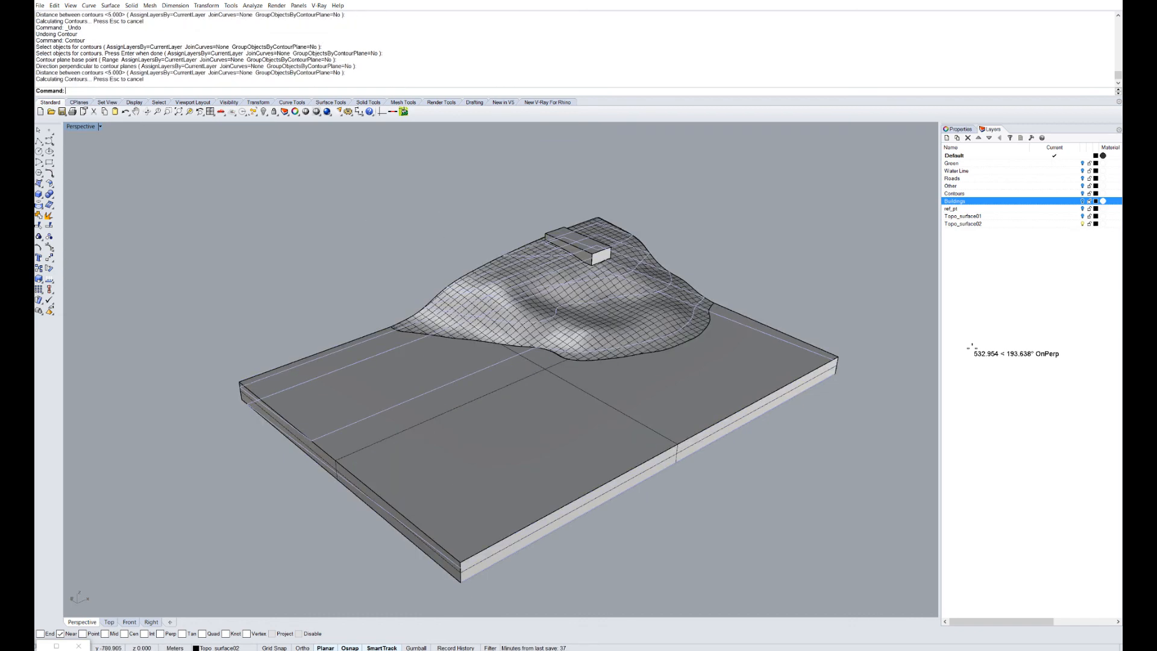
Delete the unwanted horizontal contours and re-contour from the slab's lower-left edge at 5.000.
right_drag(674, 386, 398, 325)
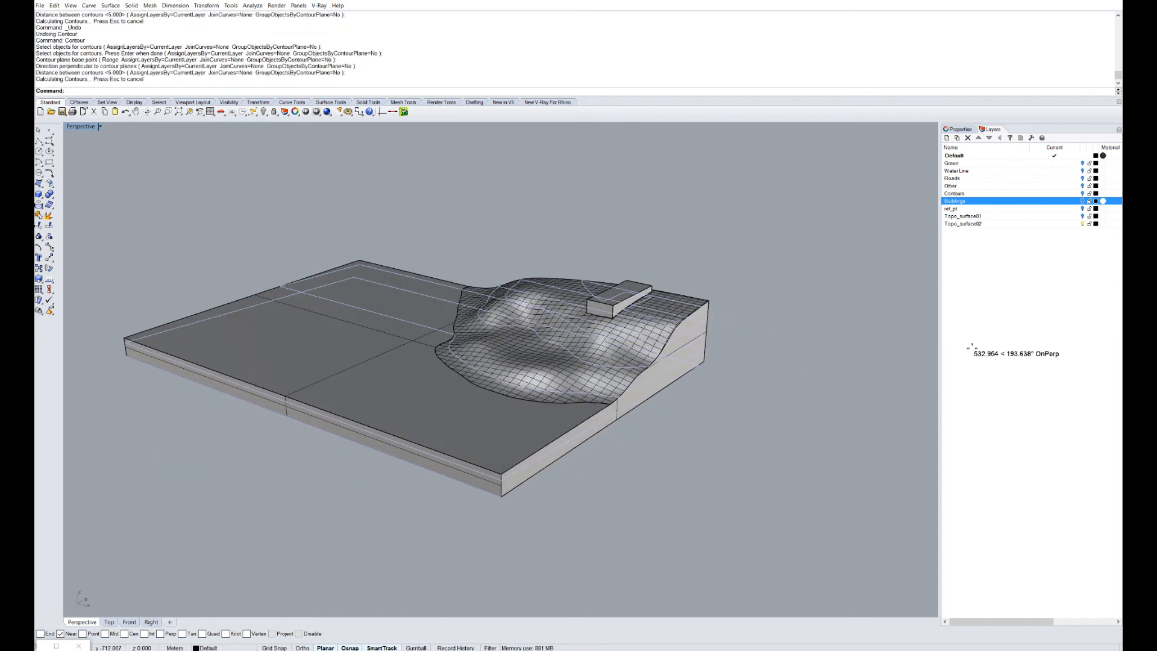
key(Delete)
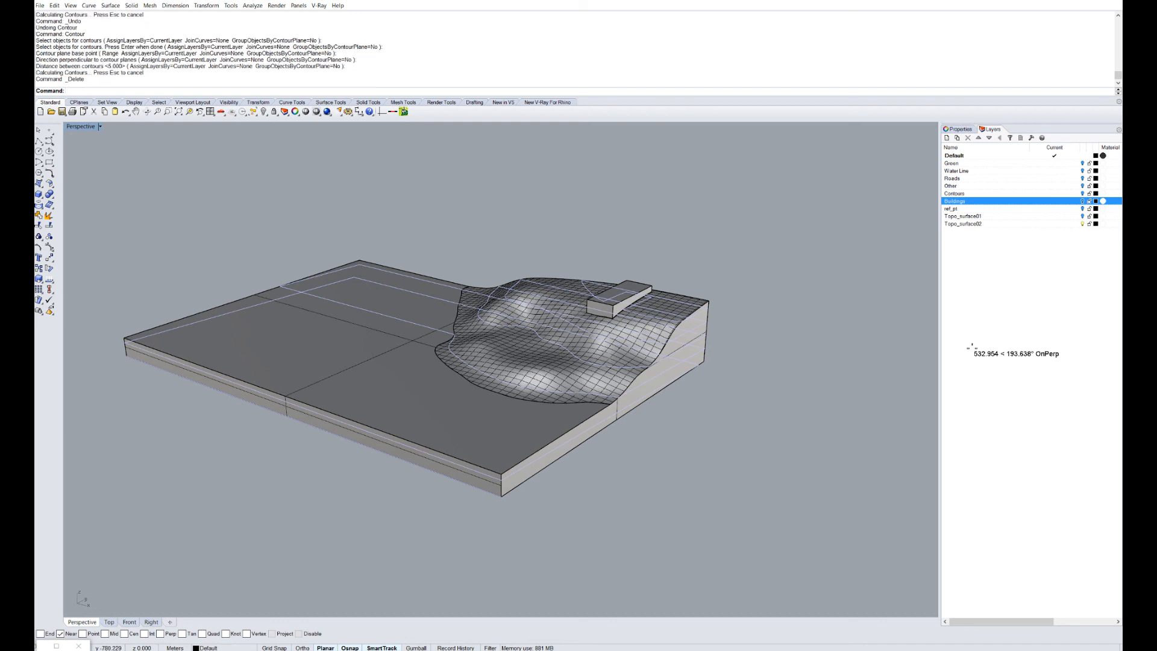
right_drag(433, 374, 602, 398)
click(603, 398)
key(Return)
click(289, 529)
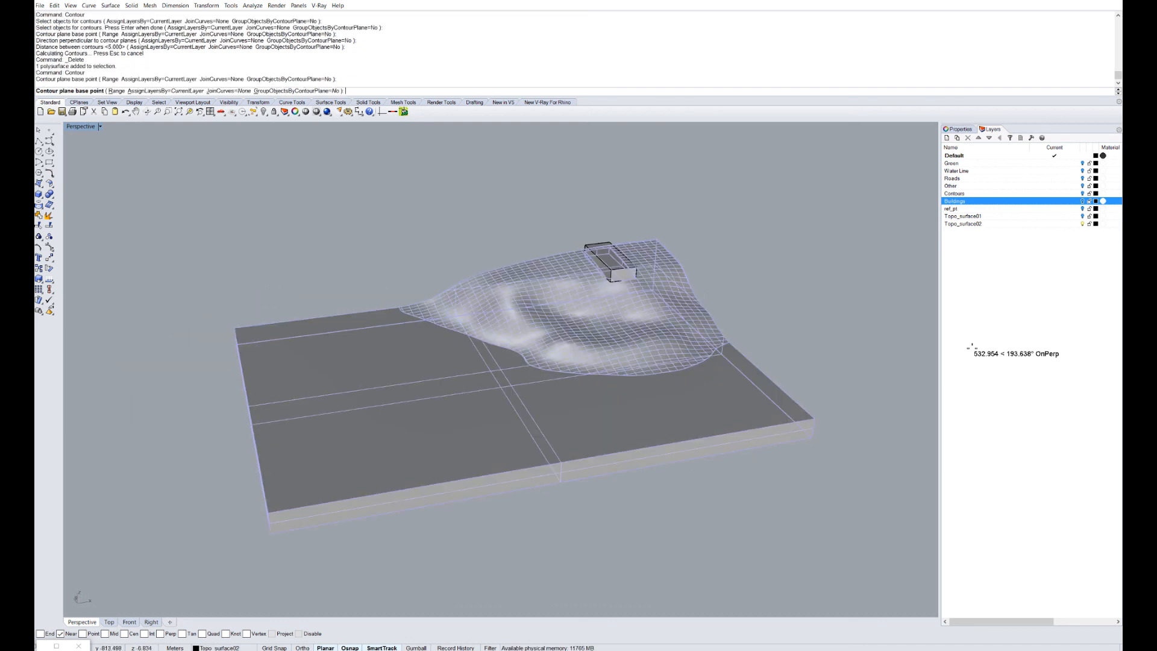
click(811, 438)
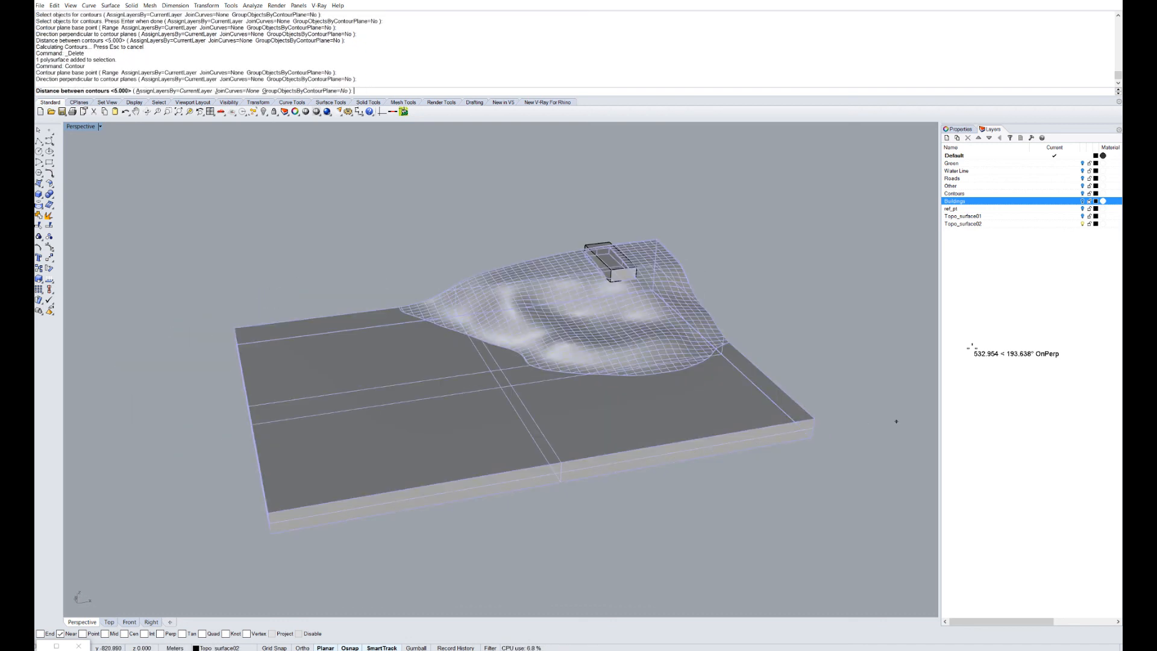
key(Return)
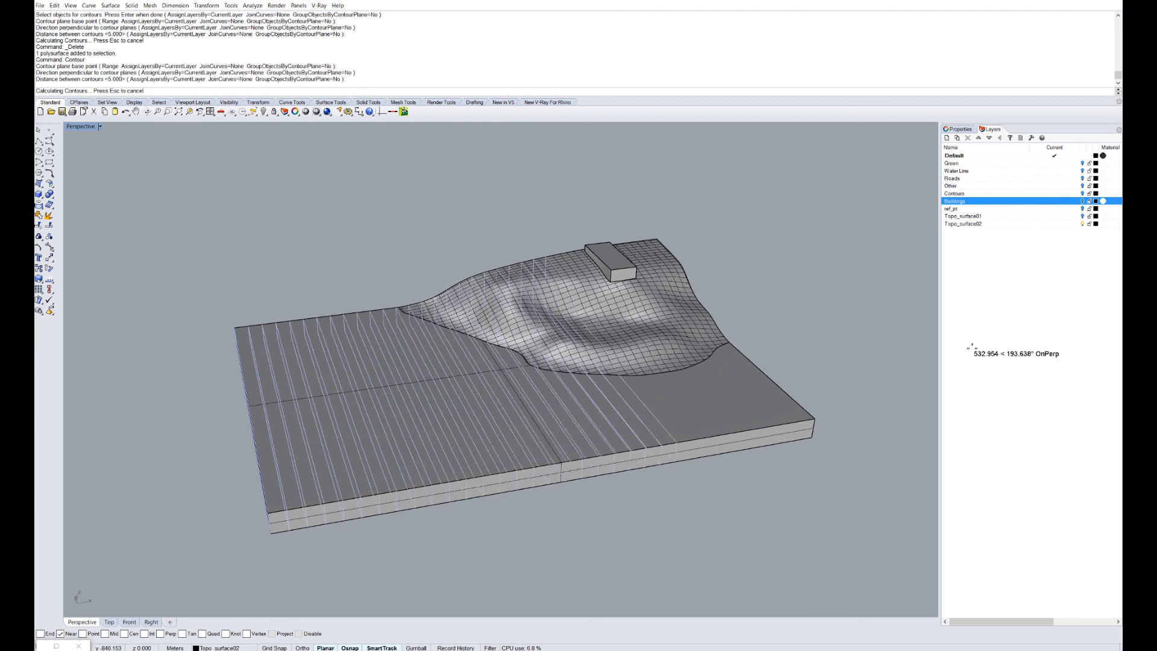
scroll(425, 328, down, 8)
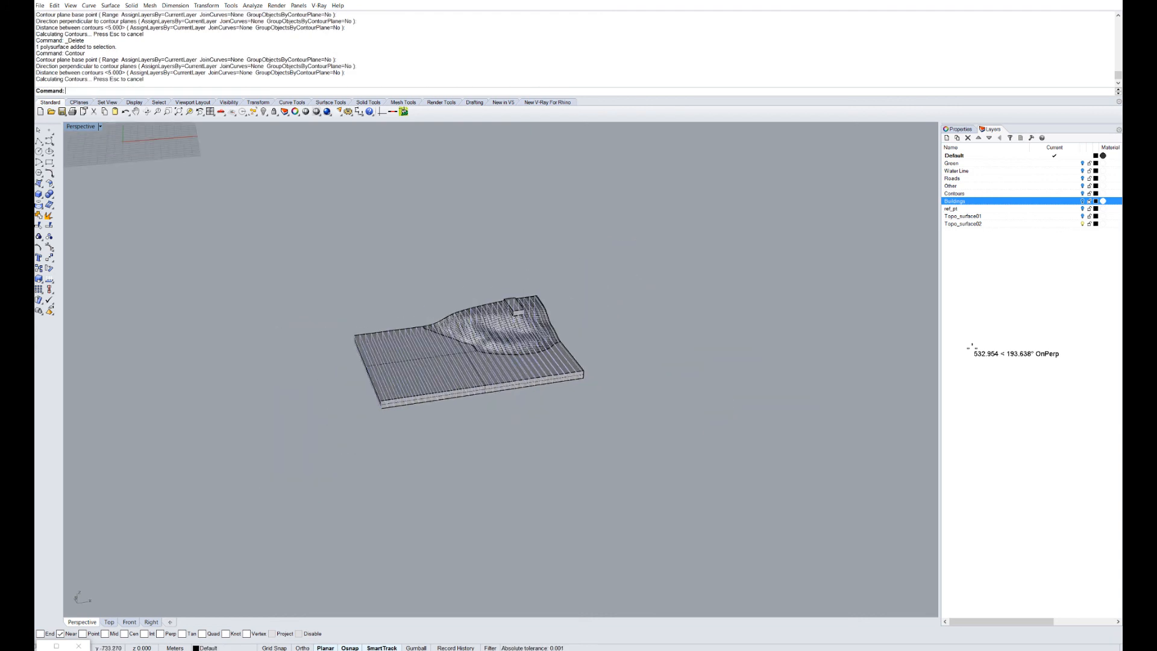
Move the contour curves beside the terrain and fill them with PlanarSrf.
drag(449, 356, 582, 484)
right_drag(582, 484, 644, 479)
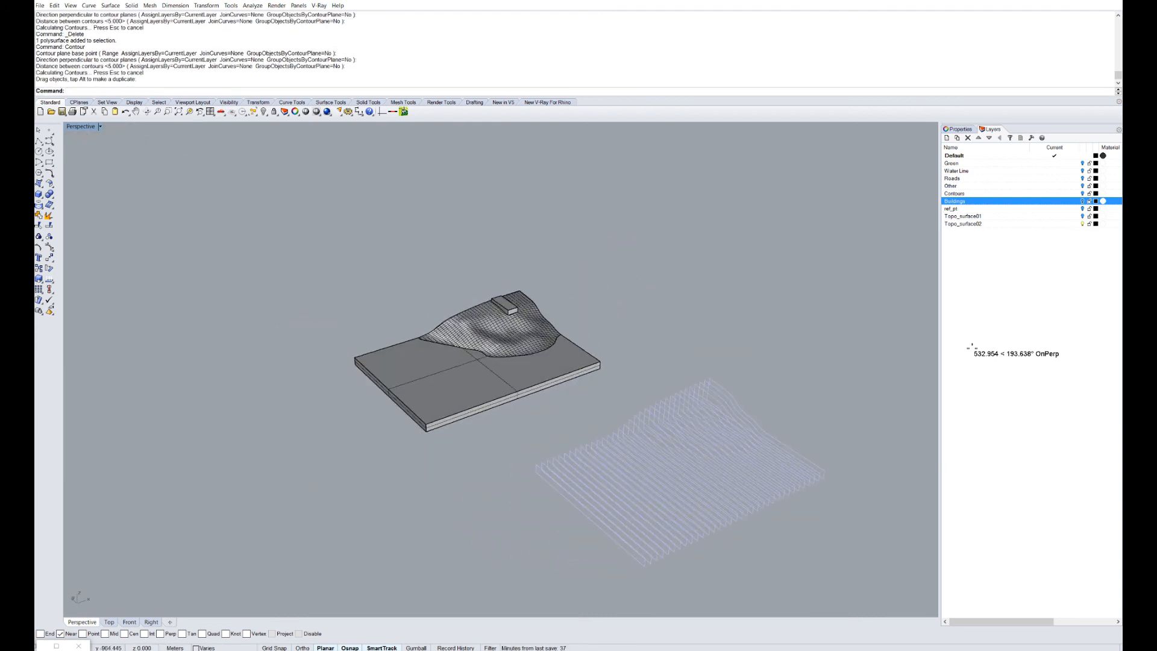
text(PlanarSrf)
key(Return)
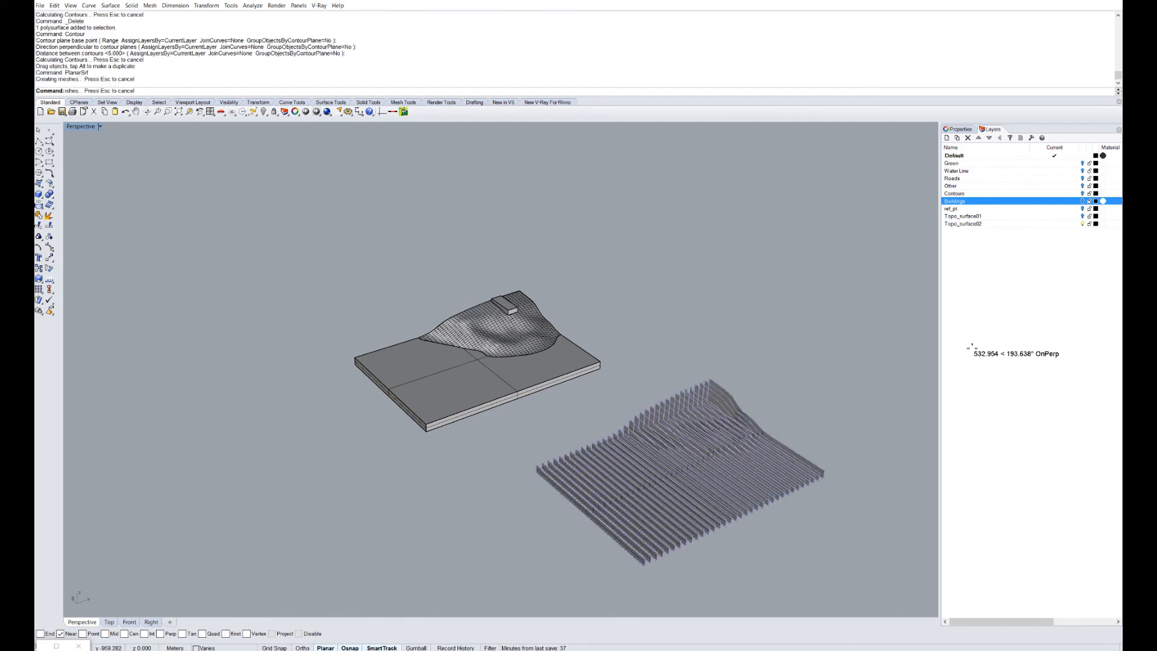
scroll(771, 481, up, 5)
Inspect the 54 fin surfaces and window-select all fins and curves.
right_drag(771, 482, 743, 471)
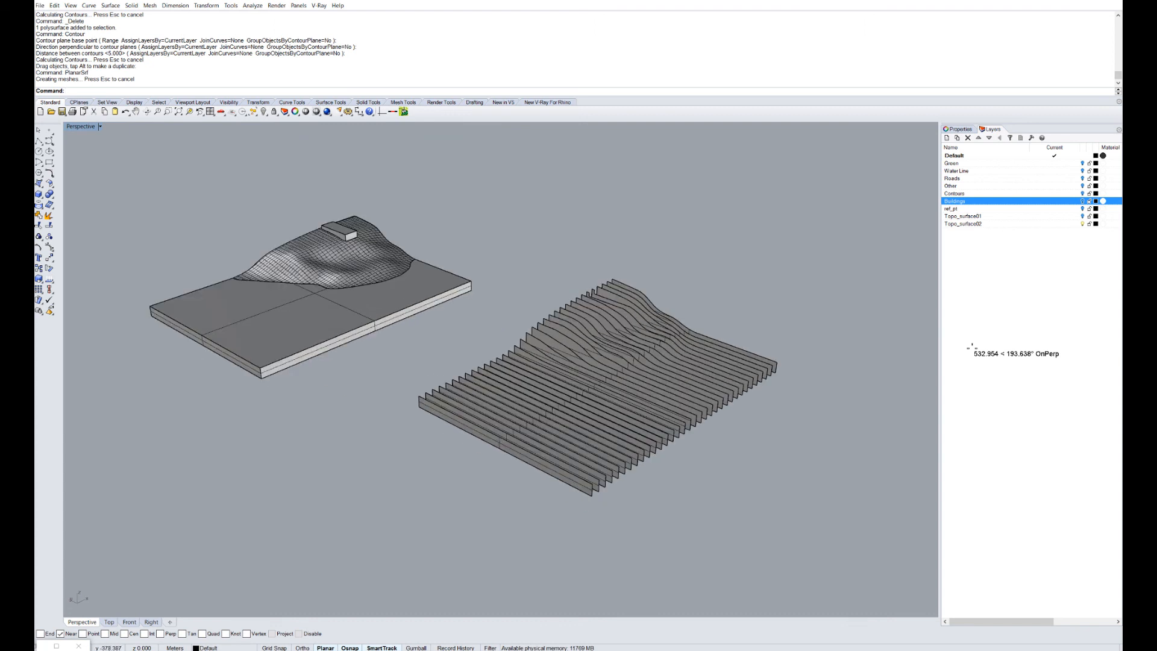
right_drag(742, 471, 714, 467)
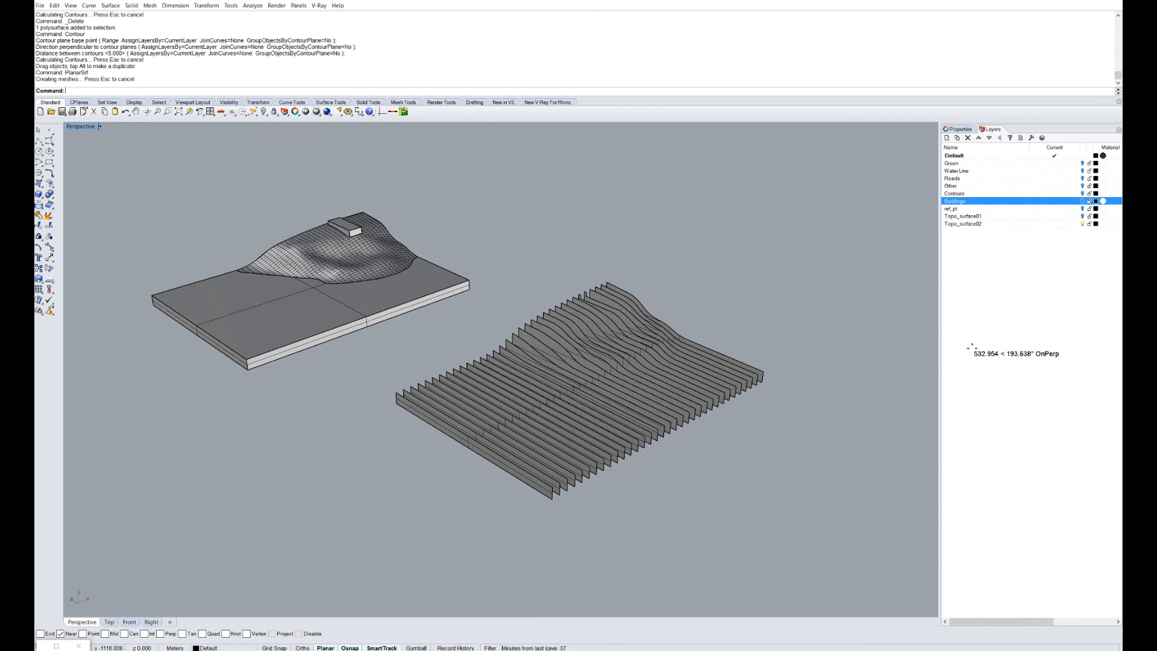
drag(803, 537, 452, 316)
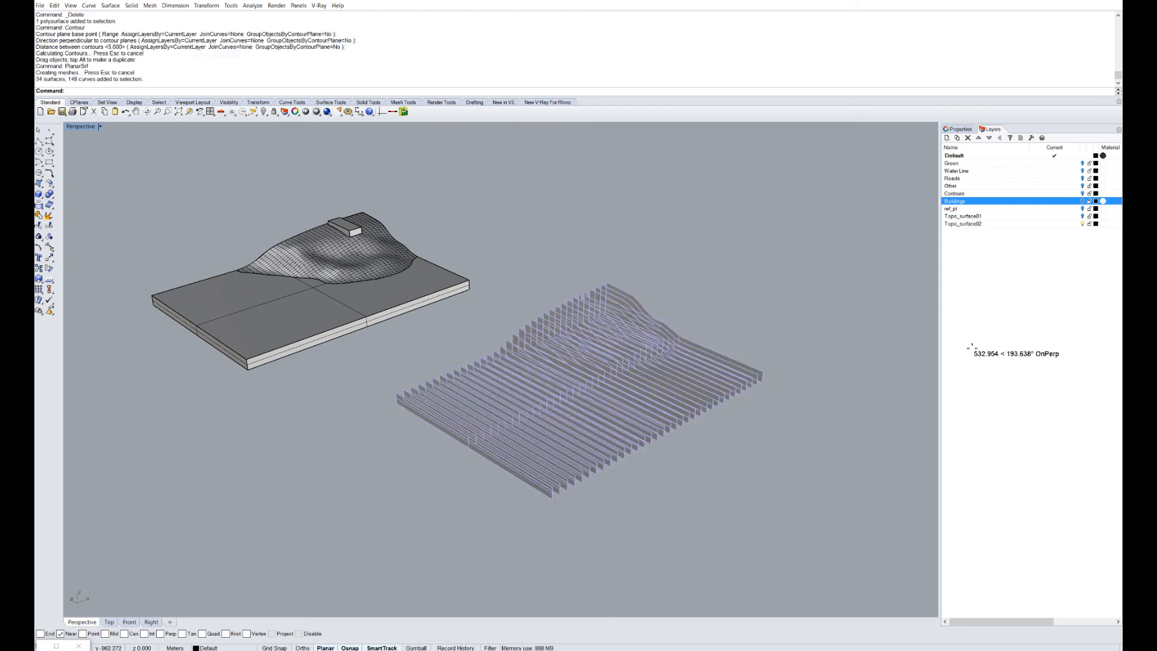
Make2D the selected fins, accepting the default 2-D Drawing Options.
text(Make)
key(Return)
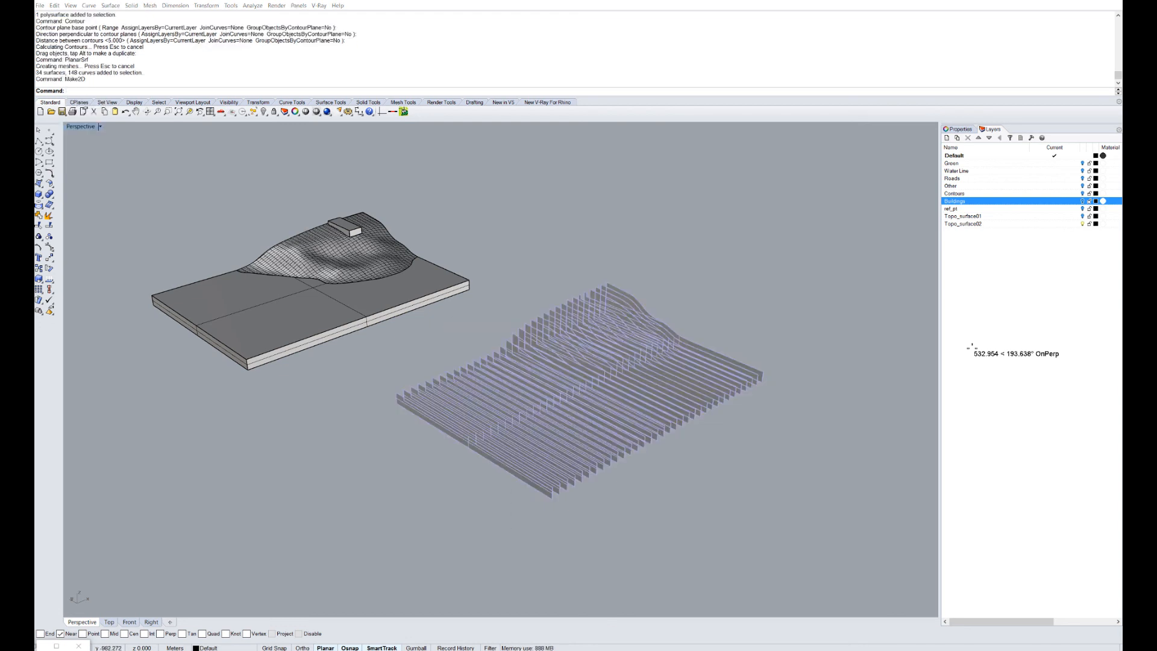
key(Return)
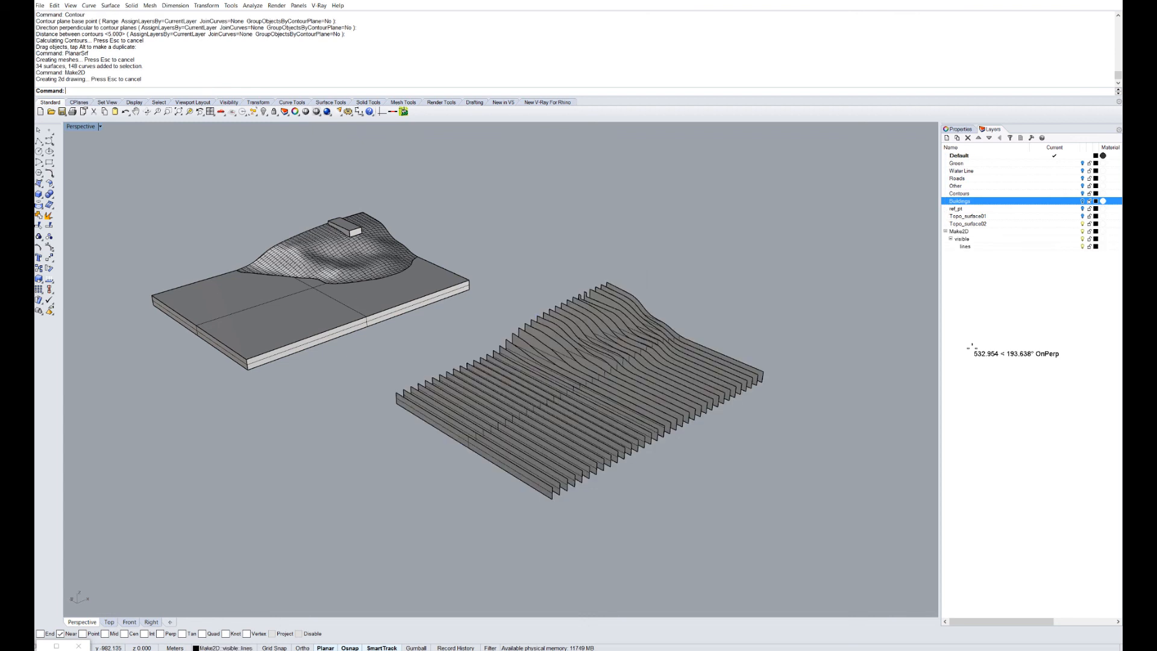
Maximize the Top view and move the 2D contour drawing right, off the grid.
double_click(80, 126)
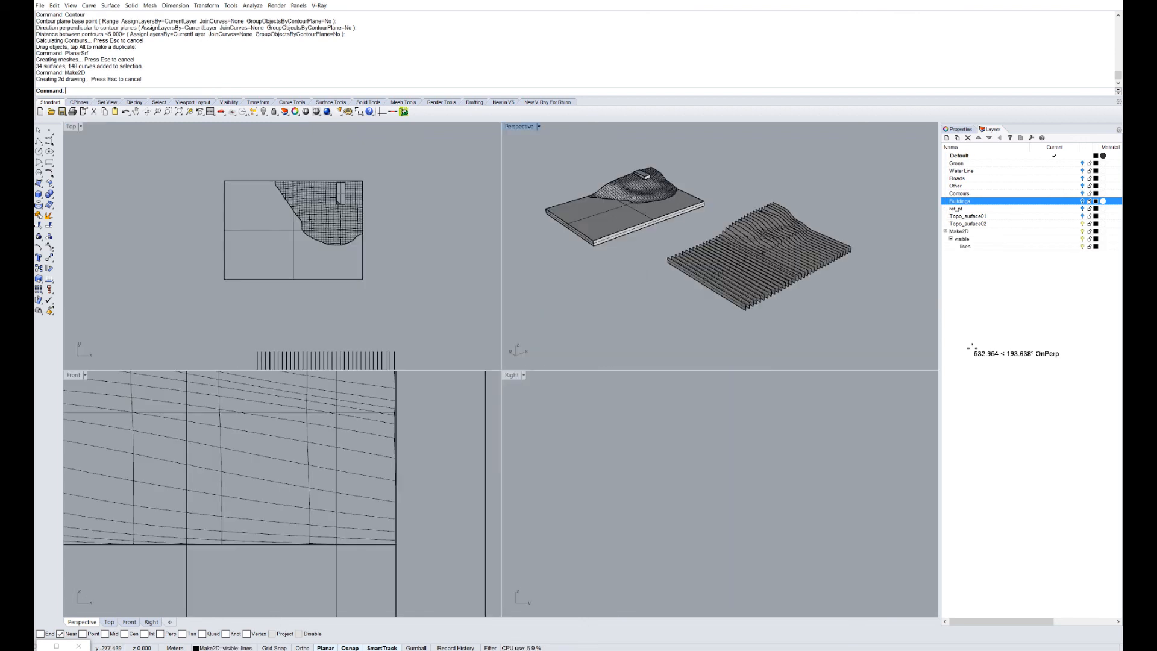
double_click(72, 126)
scroll(318, 313, down, 13)
scroll(321, 315, down, 5)
right_drag(297, 150, 322, 256)
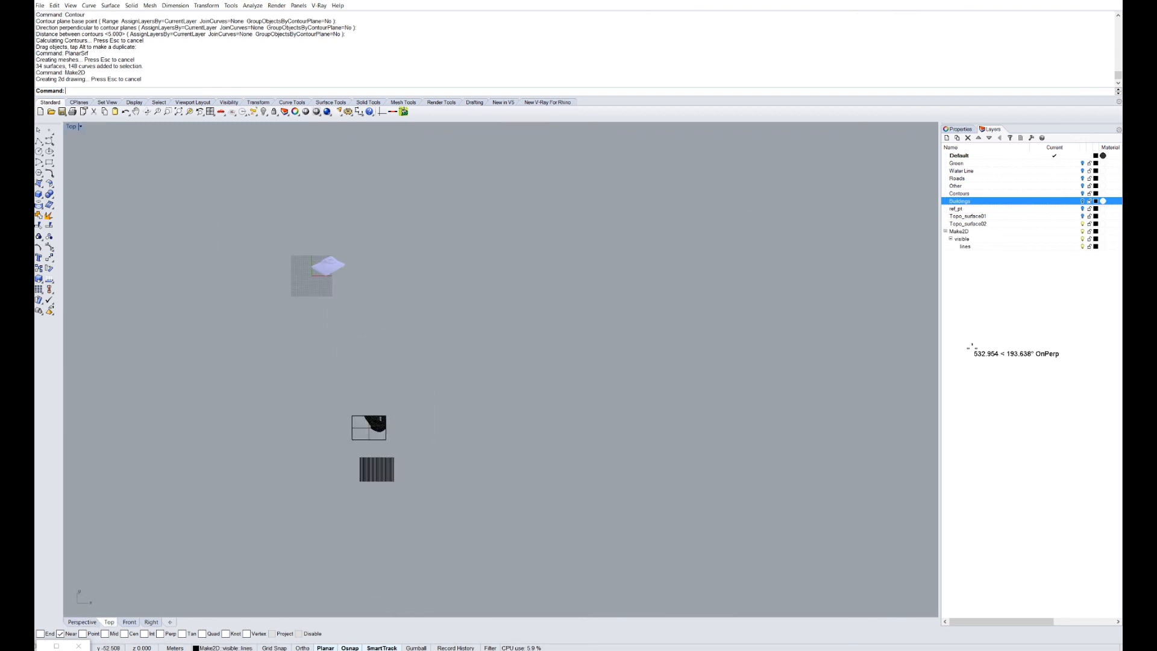
scroll(324, 257, up, 20)
scroll(214, 282, down, 8)
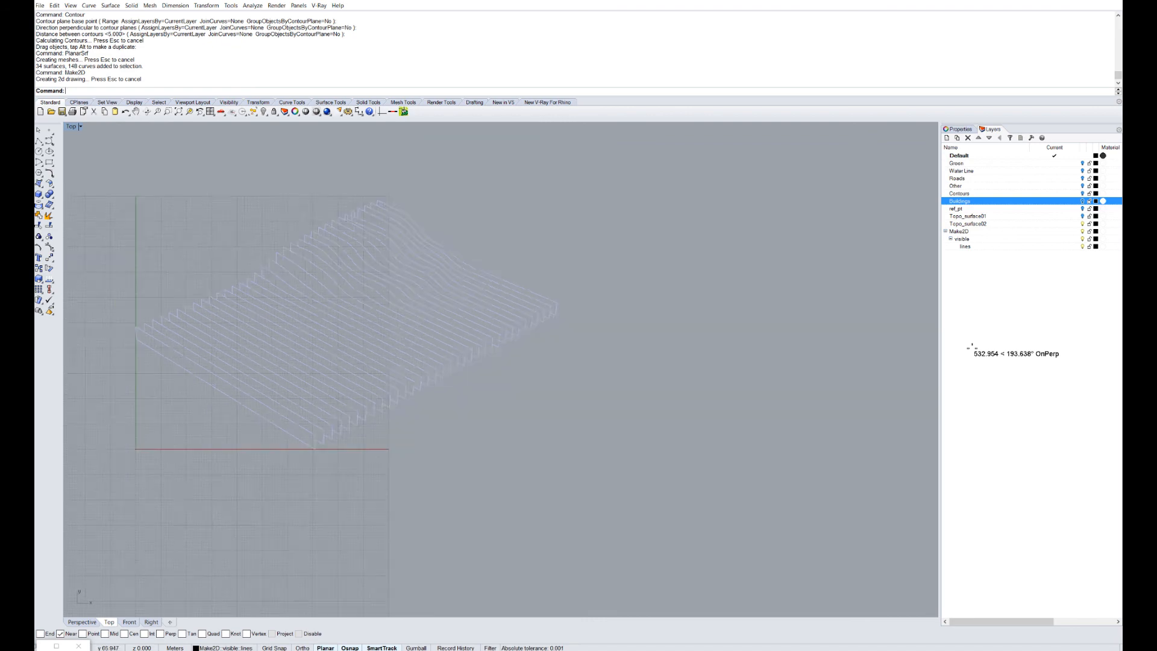
drag(276, 329, 497, 337)
key(Escape)
scroll(540, 321, up, 8)
scroll(500, 337, up, 2)
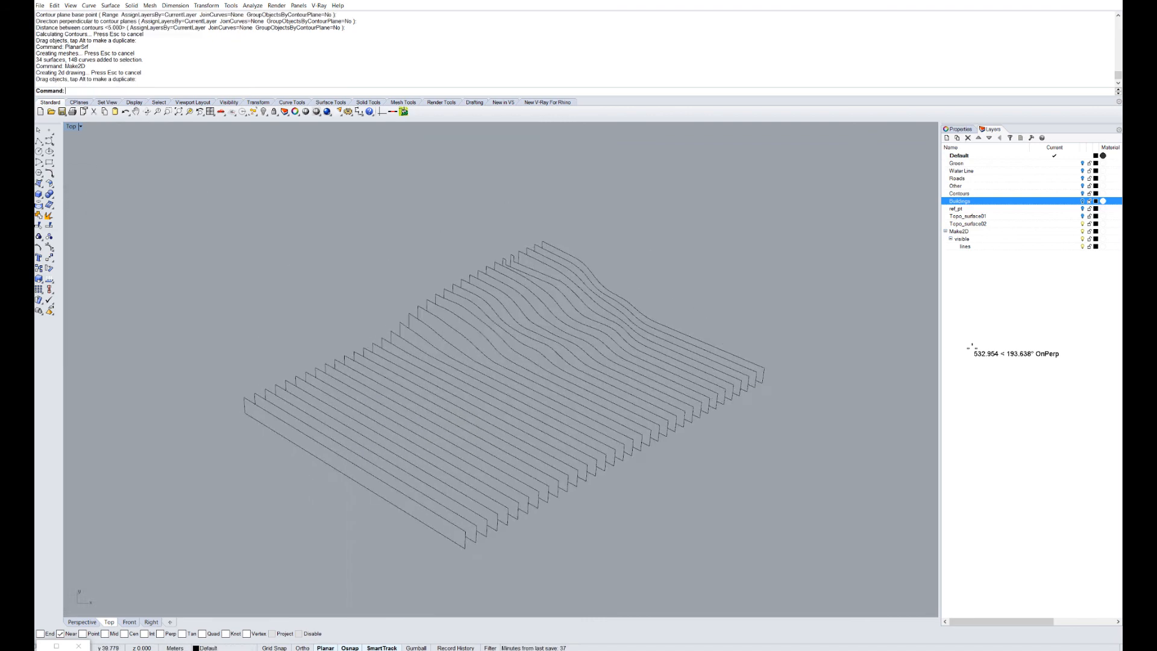